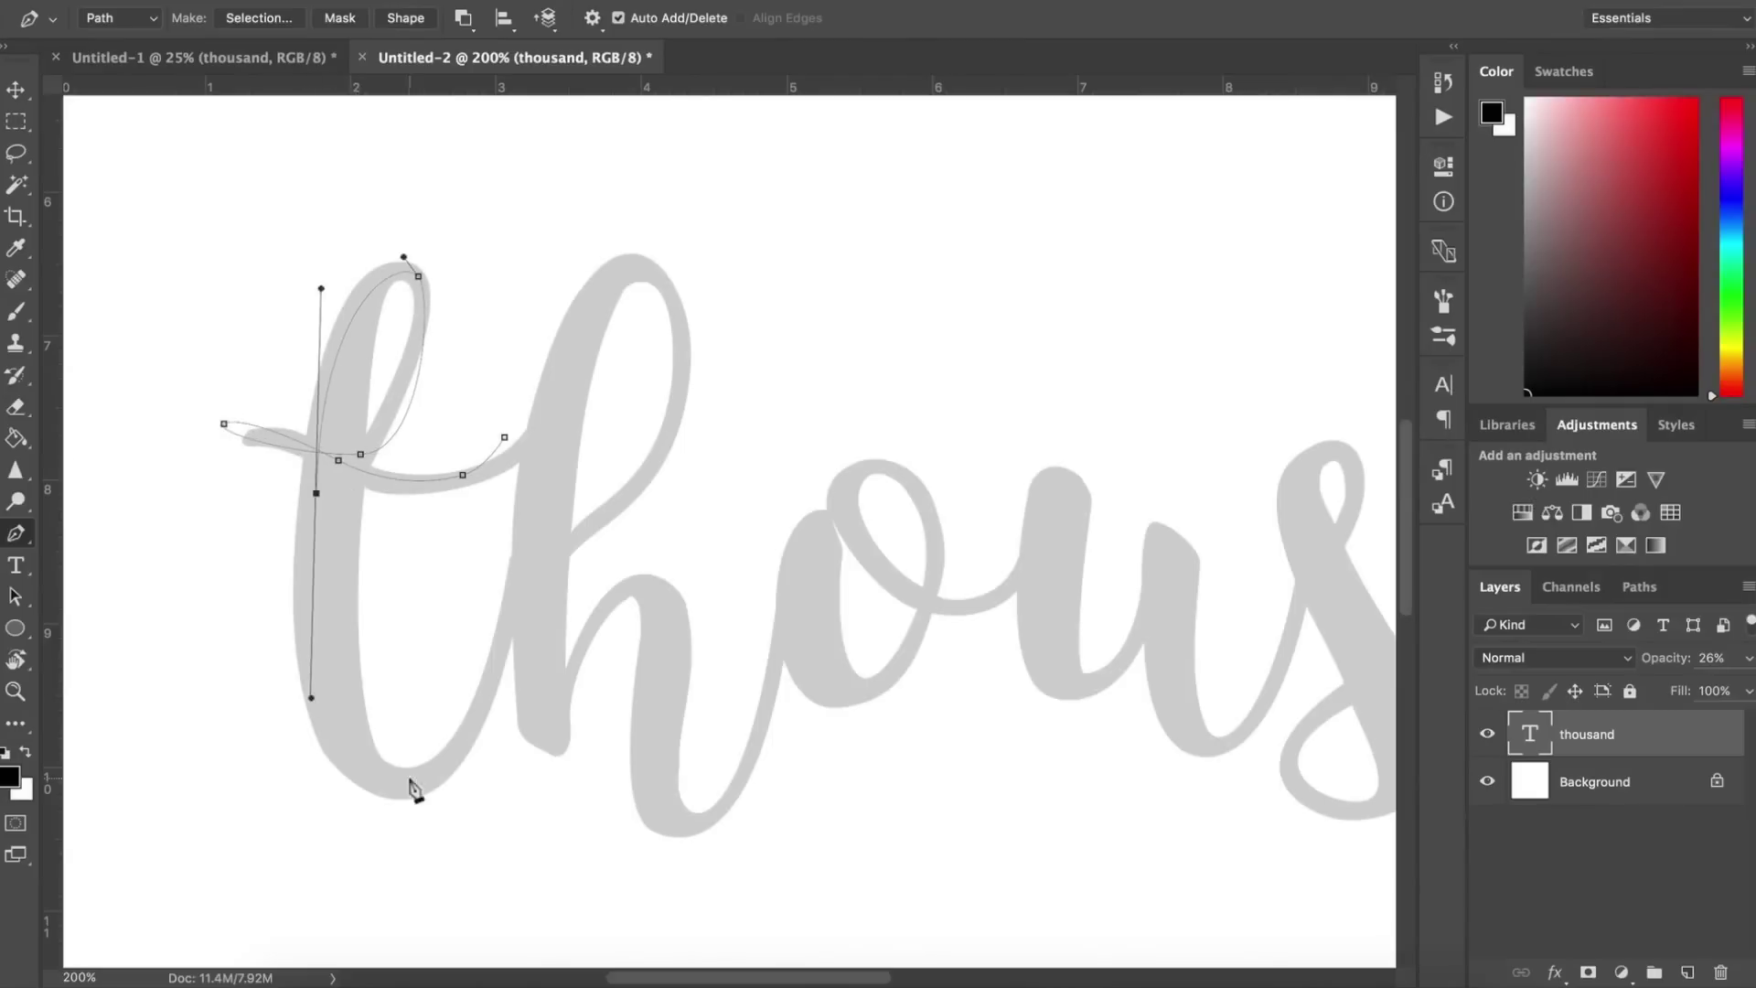
# Continue the Pen path along the bottom of the t and through the loop and stems of the h.
pyautogui.moveTo(639, 266); pyautogui.dragTo(595, 266)
pyautogui.press('super+z')
pyautogui.press('super+z')
pyautogui.moveTo(684, 356); pyautogui.dragTo(678, 265)
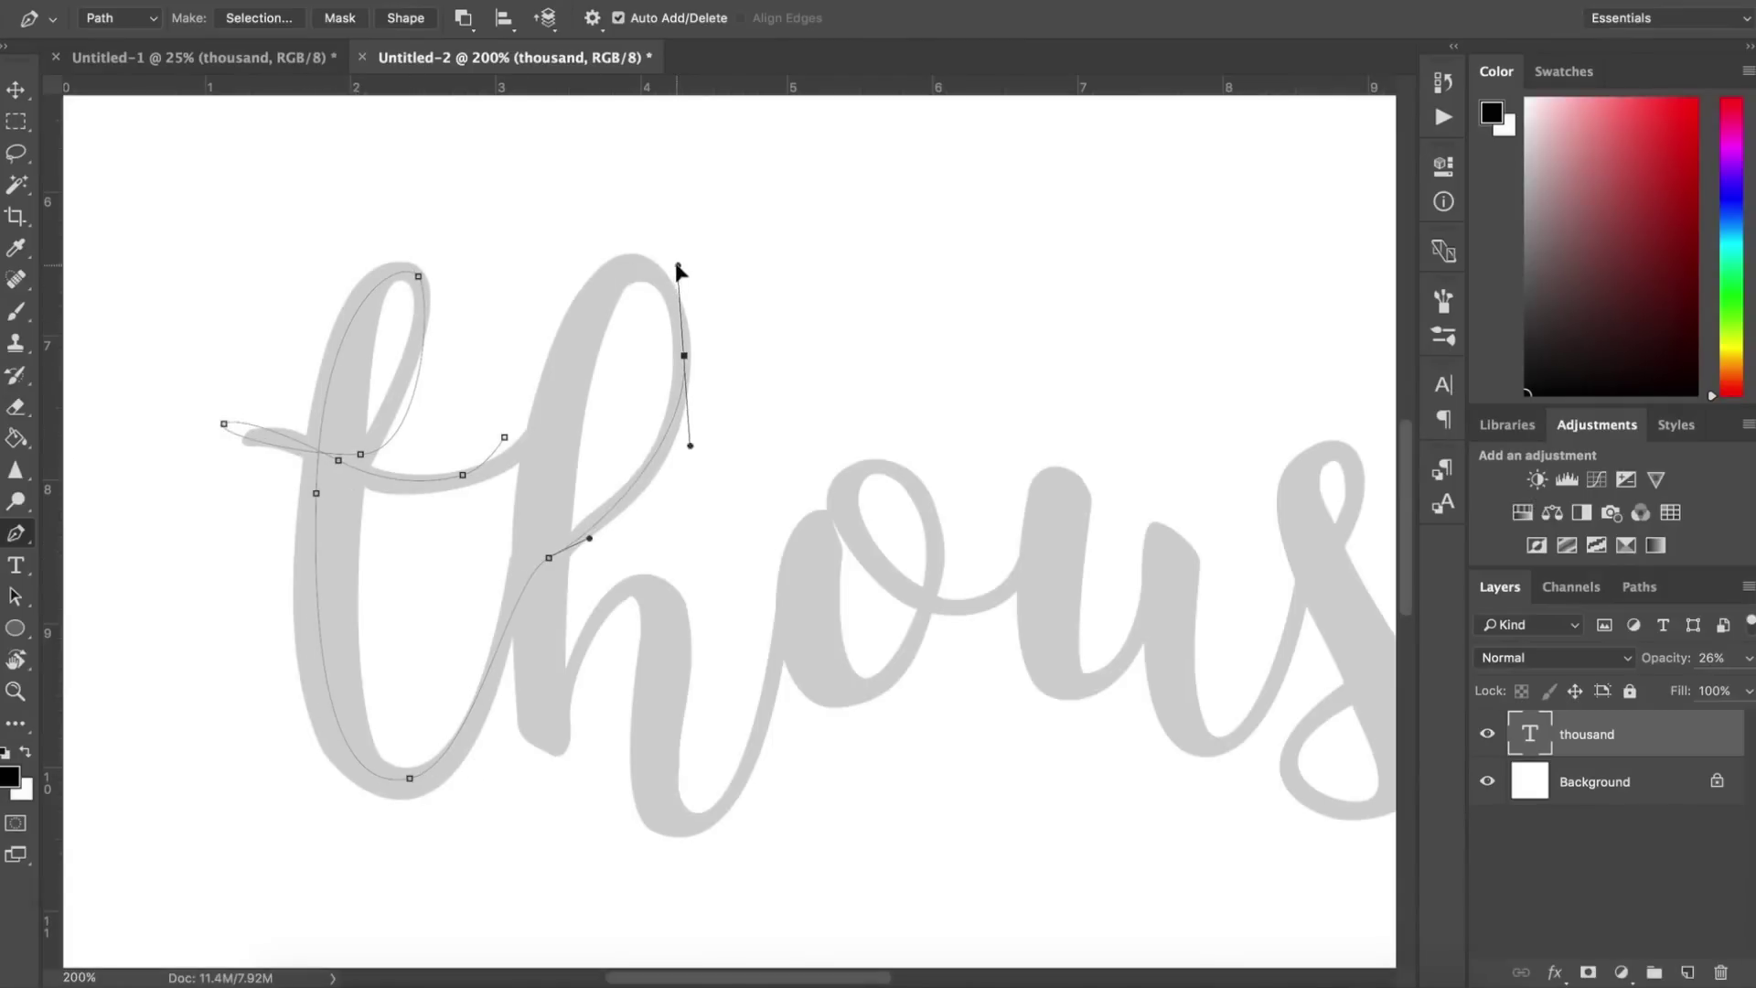
pyautogui.keyDown('alt'); pyautogui.moveTo(594, 852); pyautogui.dragTo(565, 774); pyautogui.keyUp('alt')
pyautogui.moveTo(579, 654); pyautogui.dragTo(626, 573)
pyautogui.press('alt+super+z')
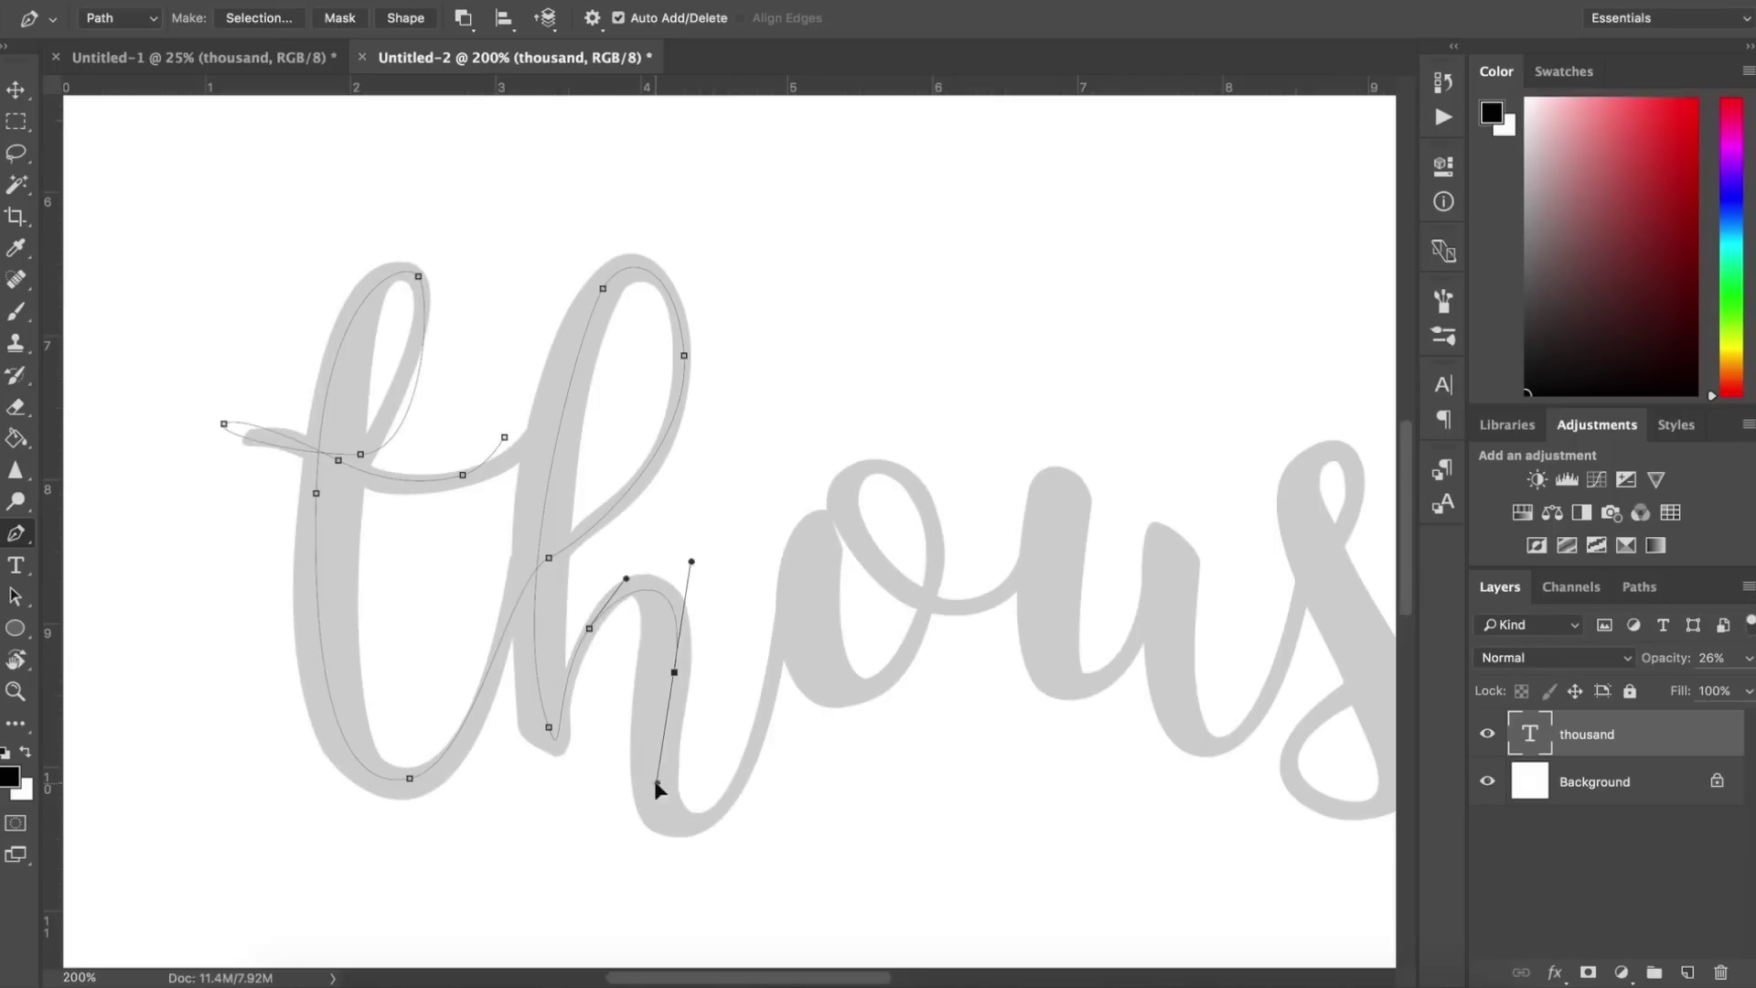
# Extend the path from the base of the h through the o and the first stroke of the u.
pyautogui.press('super+z')
pyautogui.moveTo(779, 634); pyautogui.dragTo(778, 622)
pyautogui.press('super+z')
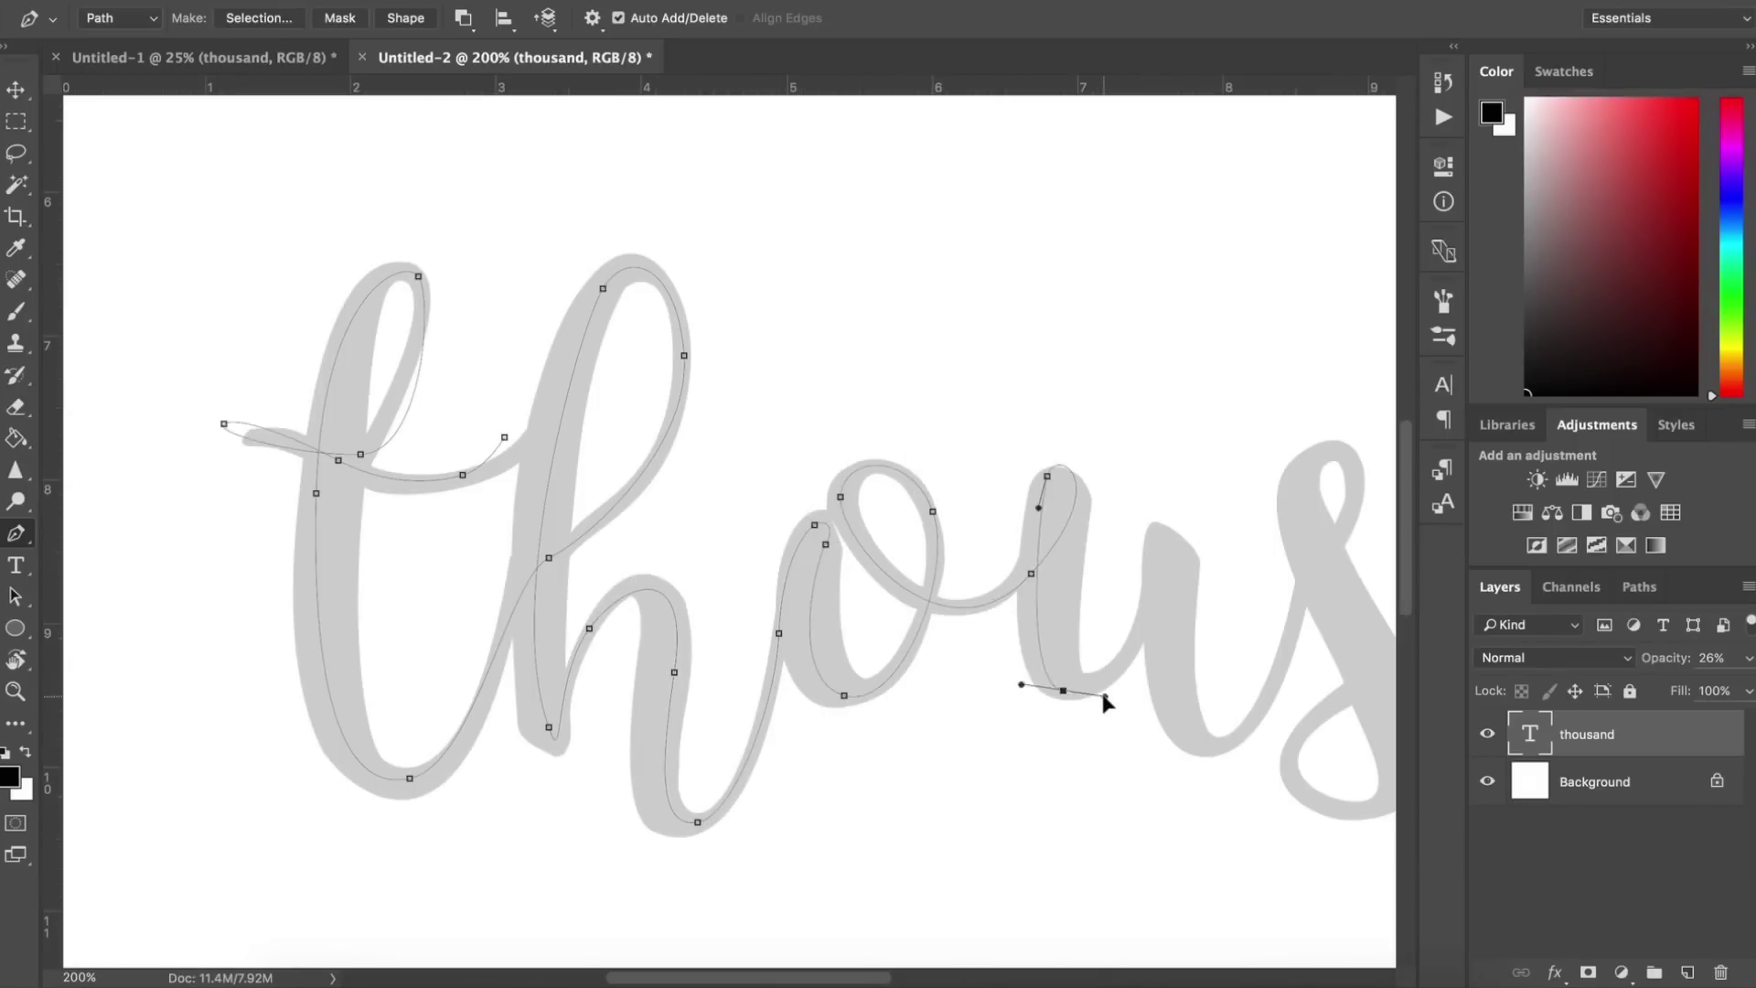
# Trace the second stroke of the u and the upper loop of the s with curved anchor points.
pyautogui.moveTo(1214, 745); pyautogui.dragTo(1273, 745)
pyautogui.moveTo(1272, 745); pyautogui.dragTo(1082, 714)
pyautogui.moveTo(1140, 519); pyautogui.dragTo(1183, 478)
pyautogui.moveTo(1140, 417); pyautogui.dragTo(1111, 422)
pyautogui.moveTo(1196, 644); pyautogui.dragTo(1295, 823)
pyautogui.press('super+z')
pyautogui.moveTo(1155, 550); pyautogui.dragTo(1224, 641)
# Trace the lower curve of the s and the whole a, ending at the start of the n.
pyautogui.hscroll(5, 1228, 659)
pyautogui.moveTo(926, 621); pyautogui.dragTo(969, 578)
pyautogui.moveTo(1054, 512); pyautogui.dragTo(1021, 487)
pyautogui.moveTo(978, 583); pyautogui.dragTo(964, 646)
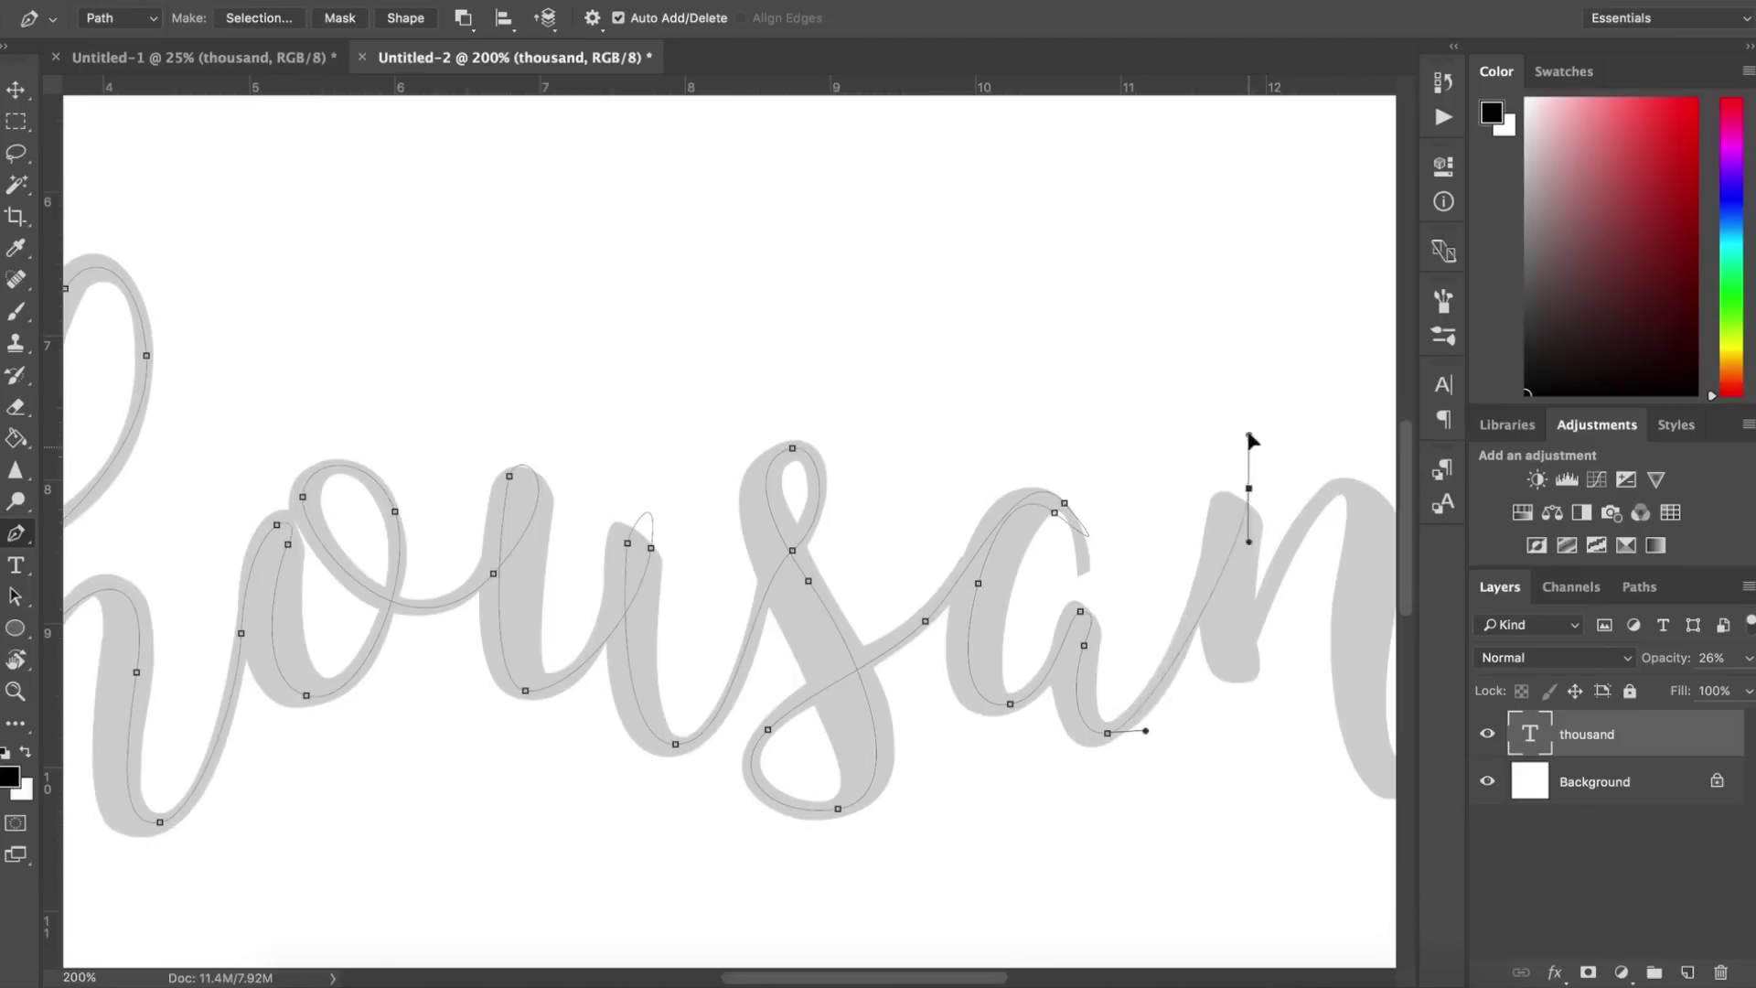
# Trace the n's first stem down and back up, redoing misplaced anchor points.
pyautogui.press('super+z')
pyautogui.moveTo(1245, 504); pyautogui.dragTo(1245, 471)
pyautogui.moveTo(1244, 670); pyautogui.dragTo(1245, 700)
pyautogui.moveTo(1225, 667); pyautogui.dragTo(1225, 644)
pyautogui.hscroll(3, 1262, 636)
pyautogui.moveTo(1194, 525)
pyautogui.mouseDown()
pyautogui.moveTo(1231, 600)
pyautogui.moveTo(1215, 525)
pyautogui.mouseUp()
pyautogui.press('super+z')
# Carry the path down the n's second stem and up to the top of the d's bowl.
pyautogui.hscroll(5, 1216, 527)
pyautogui.moveTo(885, 603); pyautogui.dragTo(879, 666)
pyautogui.moveTo(1092, 448)
pyautogui.mouseDown()
pyautogui.moveTo(1172, 474)
pyautogui.moveTo(1112, 443)
pyautogui.mouseUp()
pyautogui.moveTo(1061, 447); pyautogui.dragTo(1032, 453)
pyautogui.press('super+z')
pyautogui.keyDown('alt'); pyautogui.moveTo(1192, 467); pyautogui.dragTo(1041, 487); pyautogui.keyUp('alt')
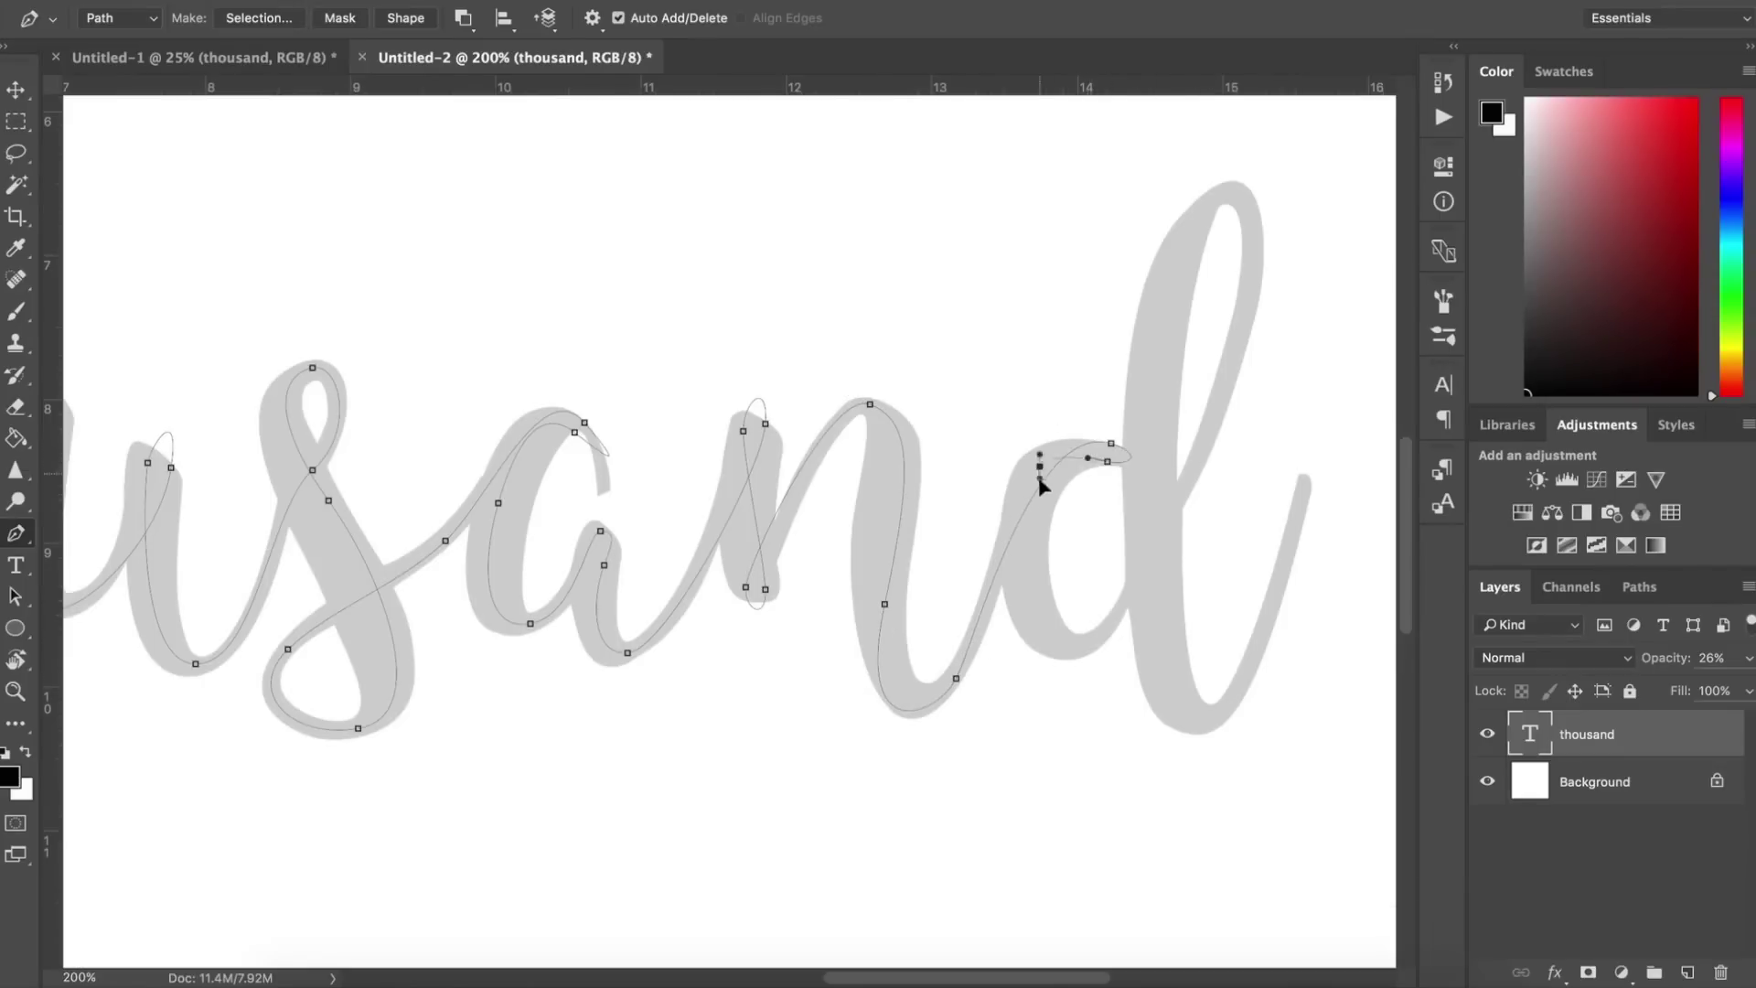
# Trace the d's bowl, tall loop and exit stroke to finish the path.
pyautogui.scroll(2, 1166, 663)
pyautogui.hscroll(2, 1166, 663)
pyautogui.moveTo(1181, 364); pyautogui.dragTo(1189, 317)
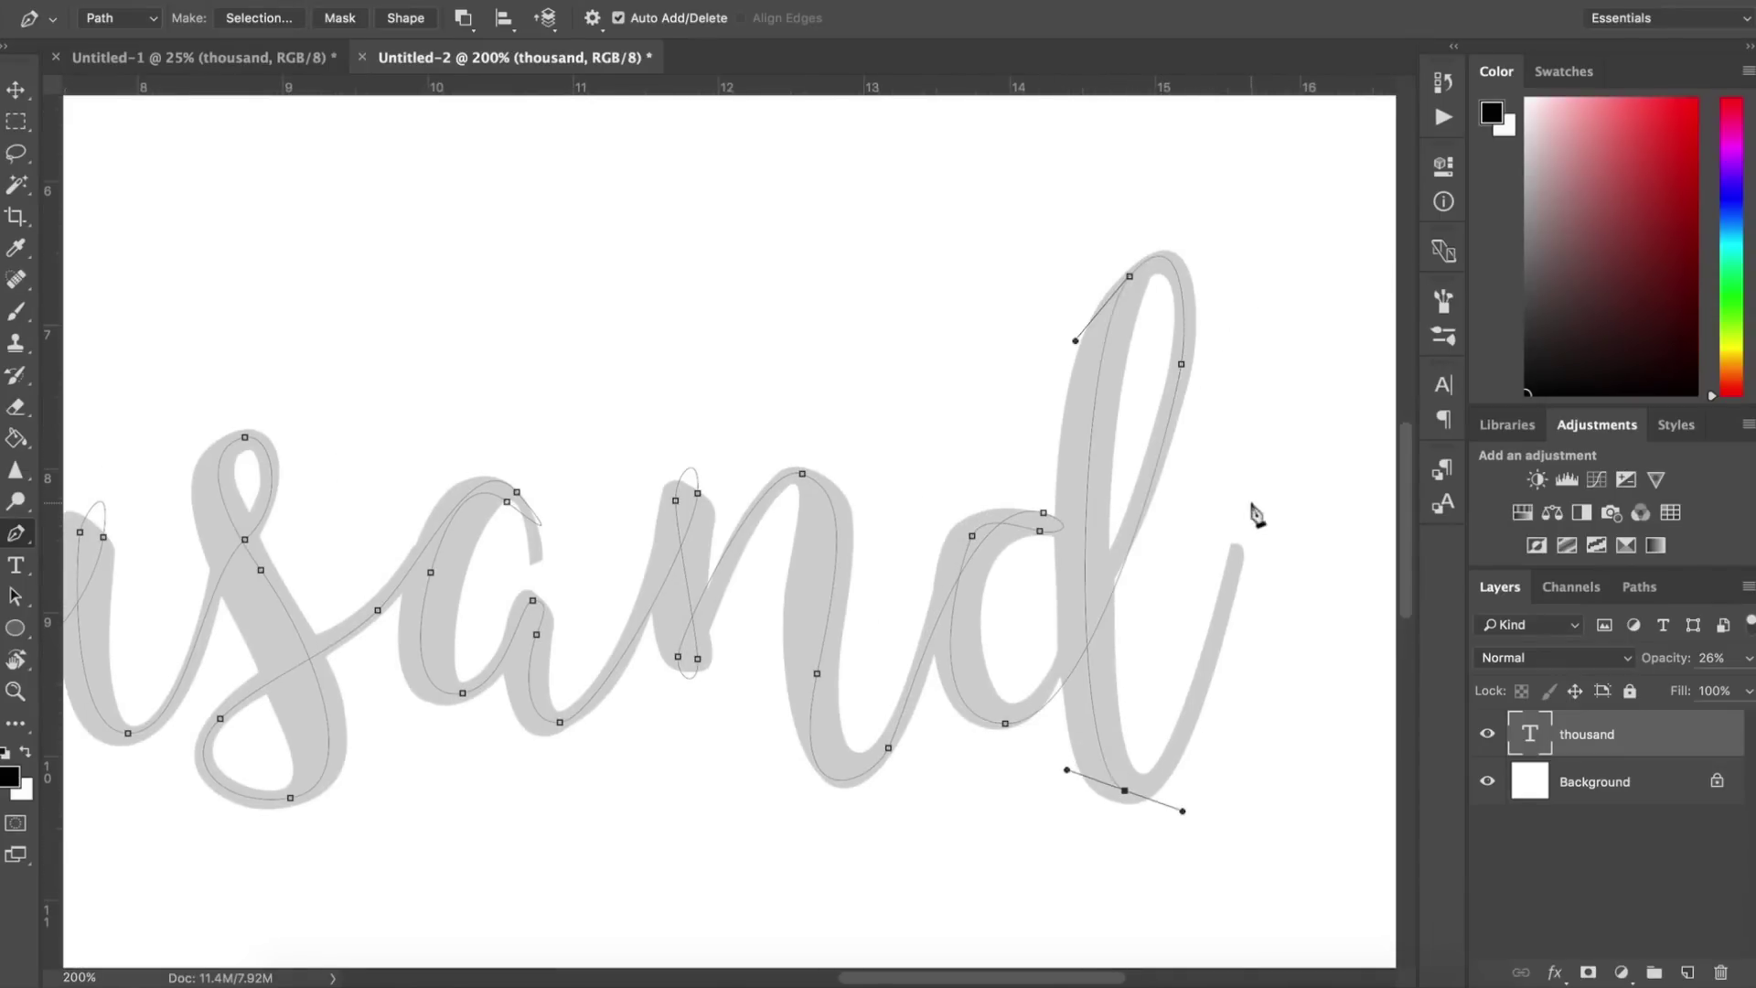
pyautogui.moveTo(1242, 477); pyautogui.dragTo(1223, 445)
# Hide the thousand text layer and export the traced path with Paths to Illustrator.
pyautogui.keyDown('alt'); pyautogui.click(1281, 531); pyautogui.keyUp('alt')
pyautogui.keyDown('alt'); pyautogui.click(1281, 531); pyautogui.keyUp('alt')
pyautogui.click(1488, 735)
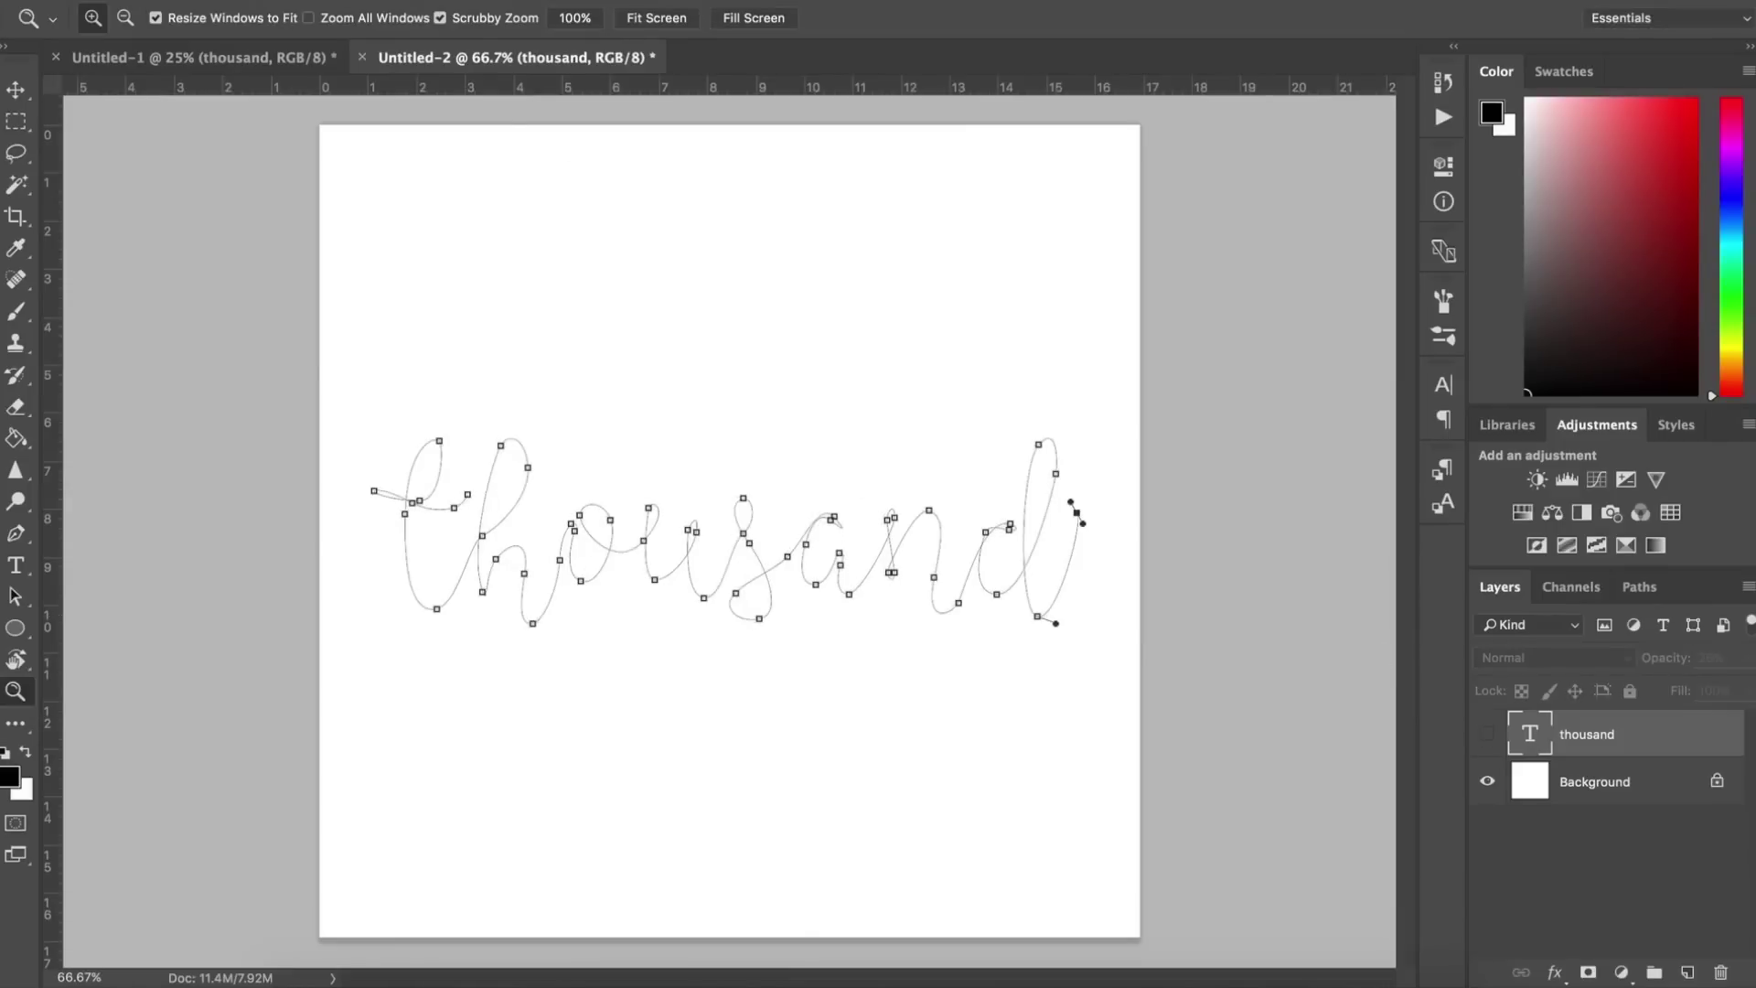
pyautogui.click(212, 2)
pyautogui.moveTo(239, 284)
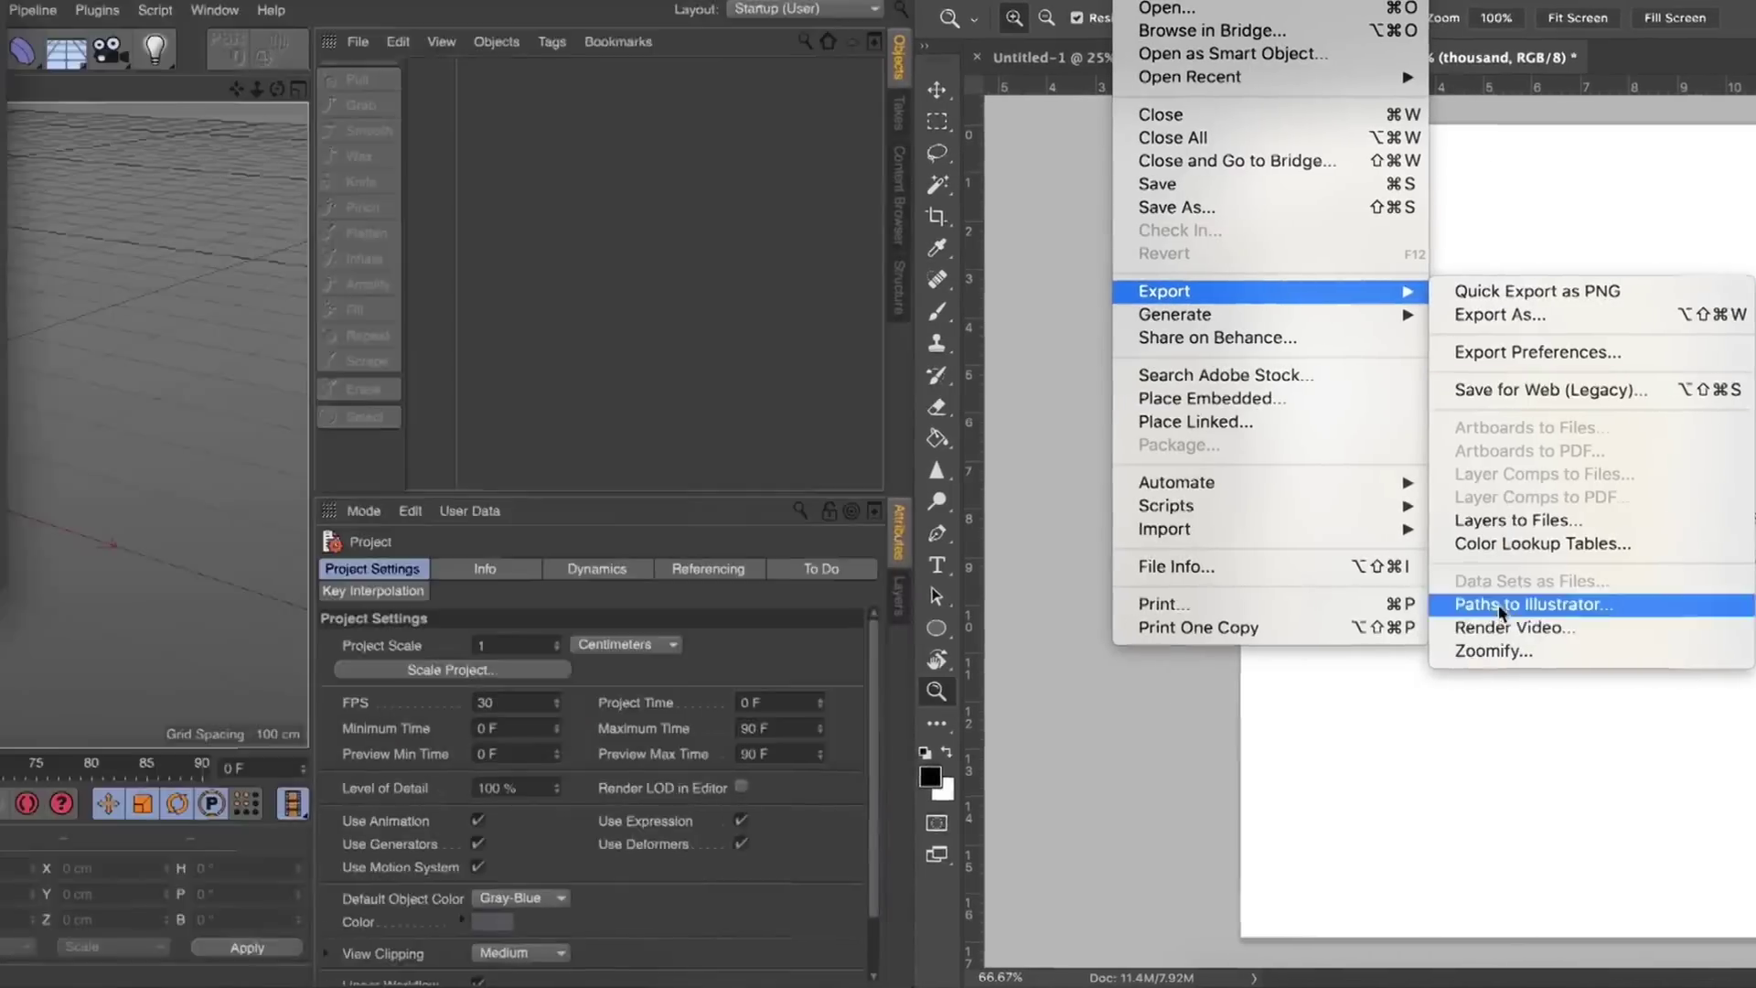
pyautogui.click(1533, 603)
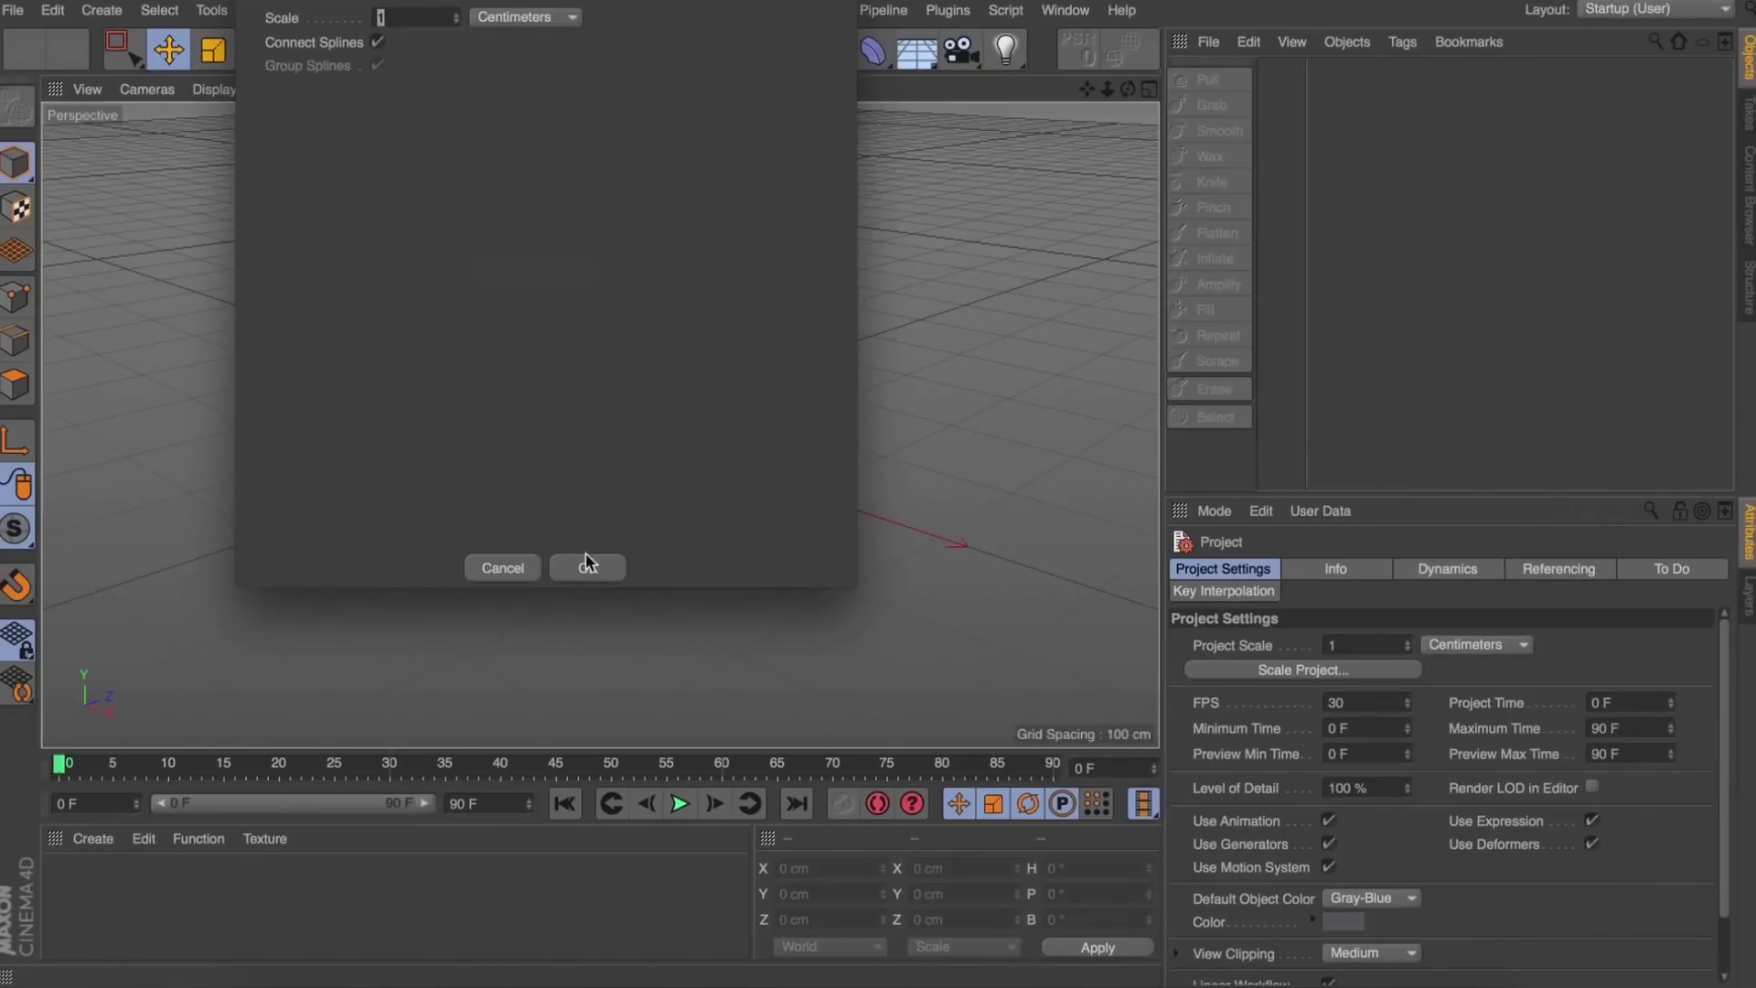
# Import the path into Cinema 4D at scale 1 cm with connected splines, and set the Thousand spline's position to 0, 0, 0 cm.
pyautogui.click(587, 566)
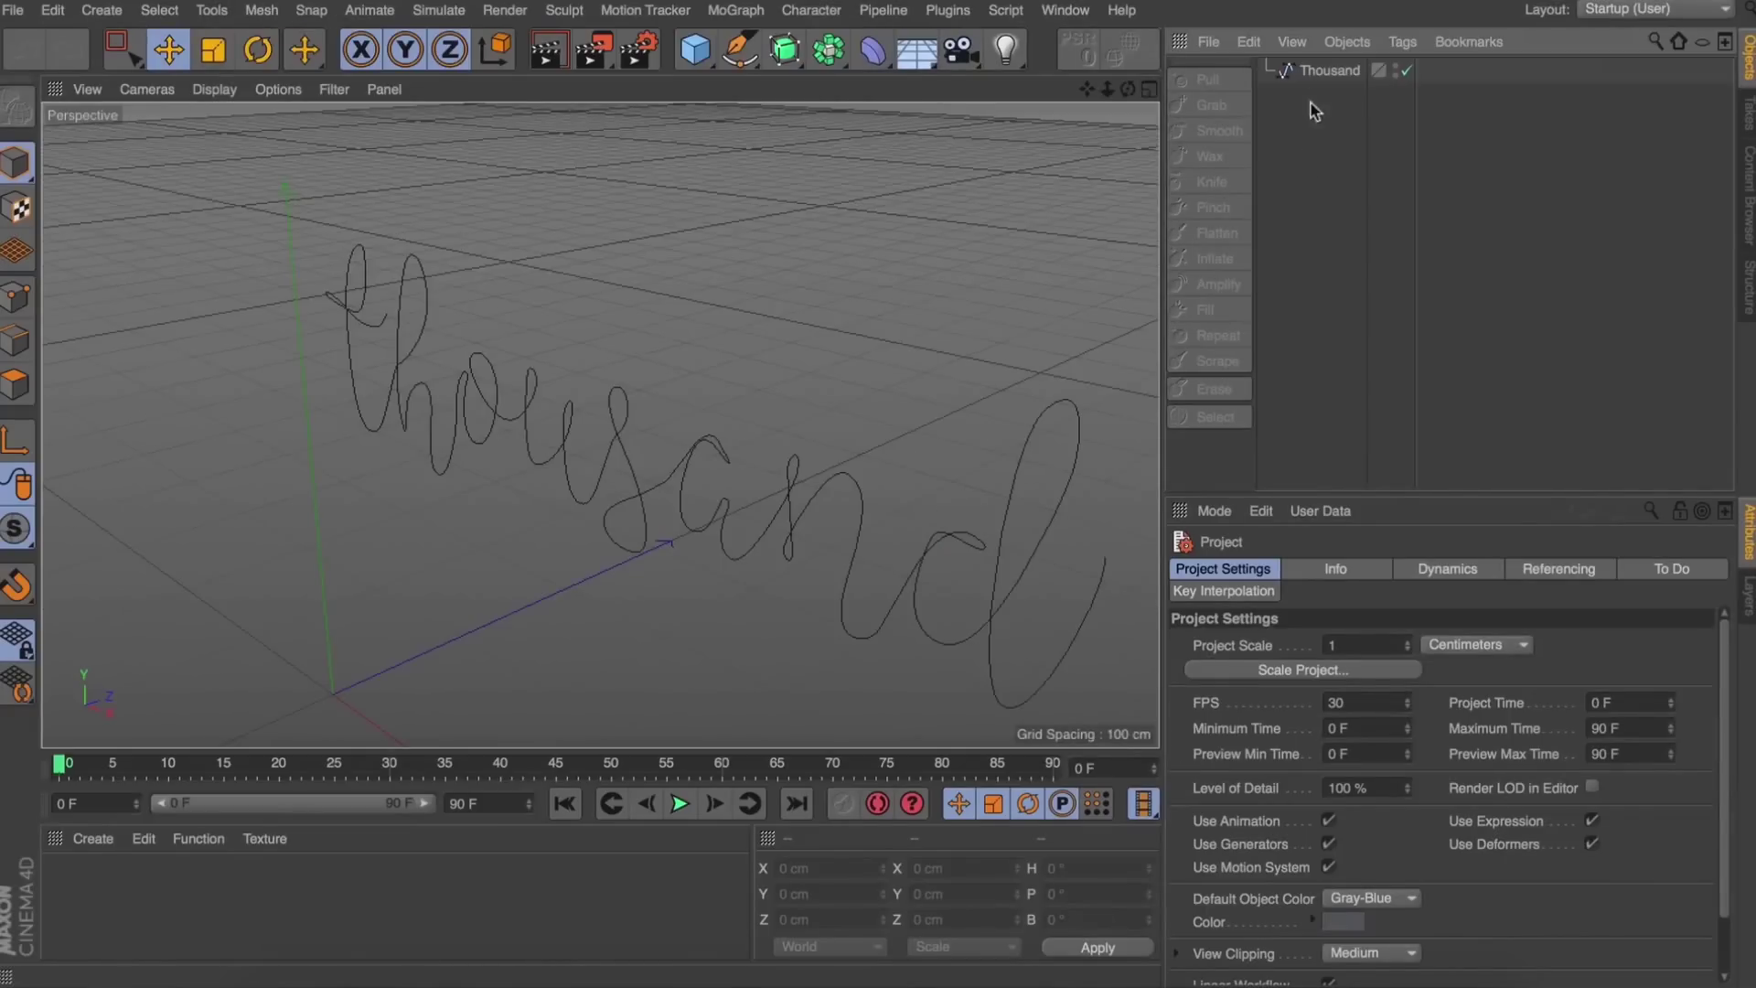
pyautogui.click(909, 578)
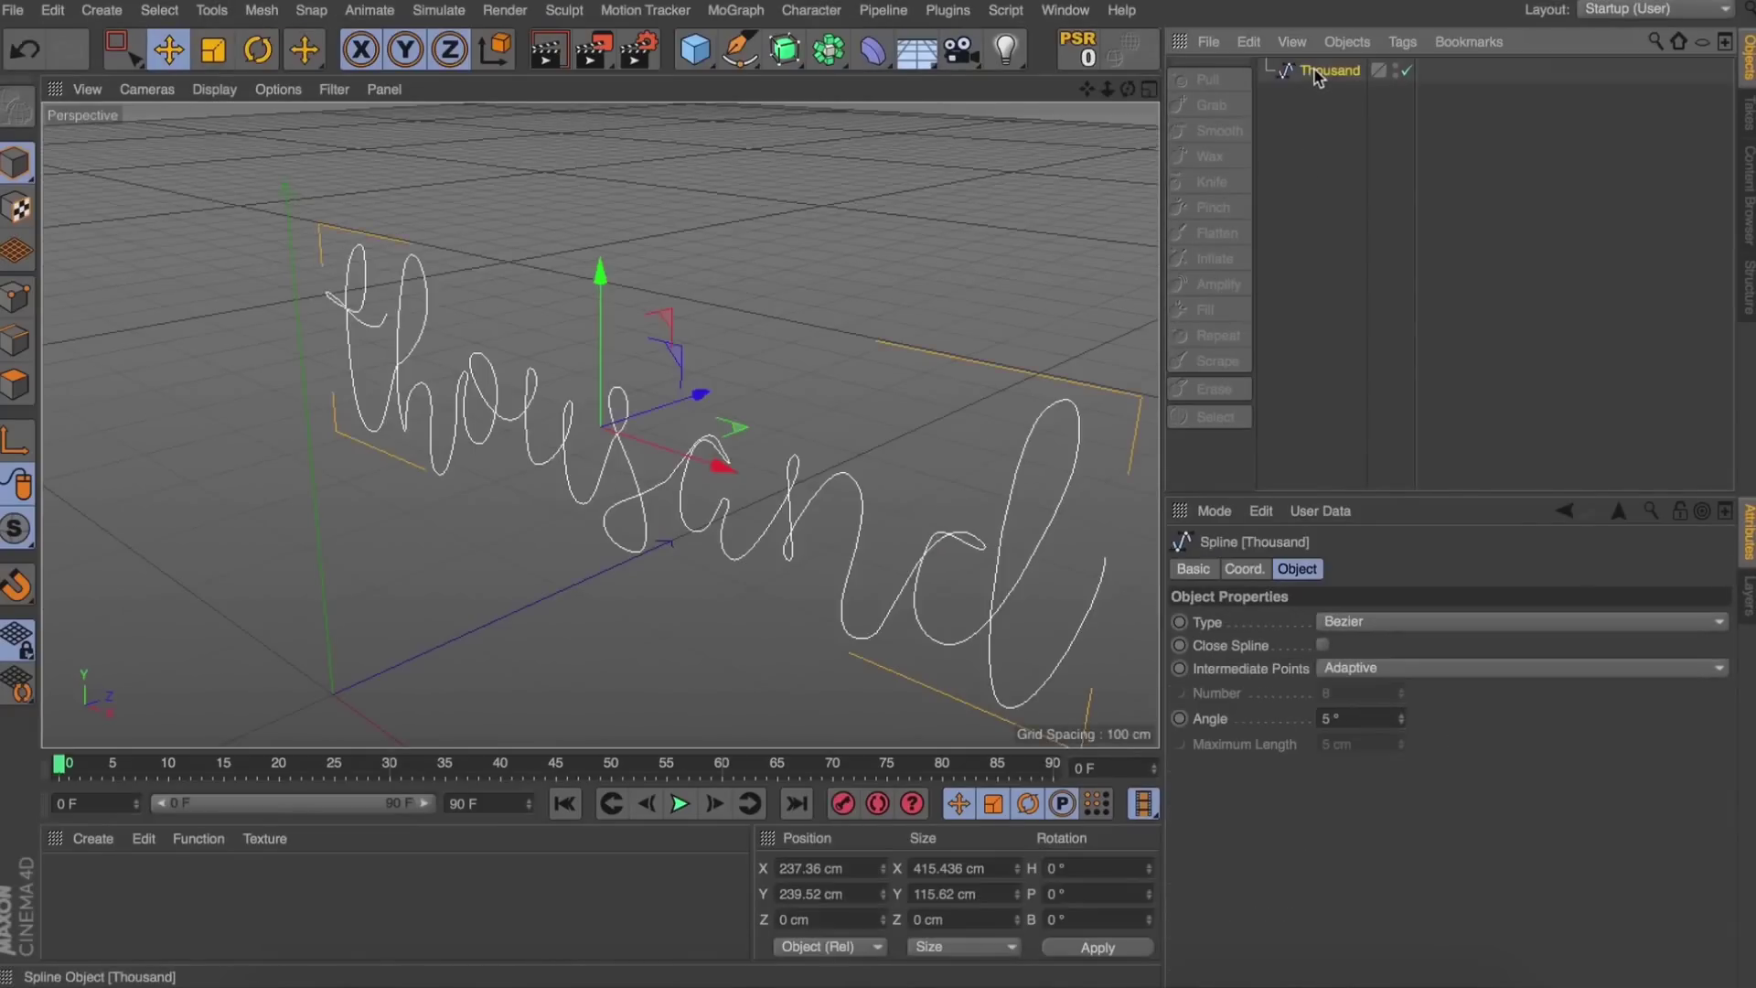
pyautogui.click(854, 868)
pyautogui.write('0')
pyautogui.press('Tab')
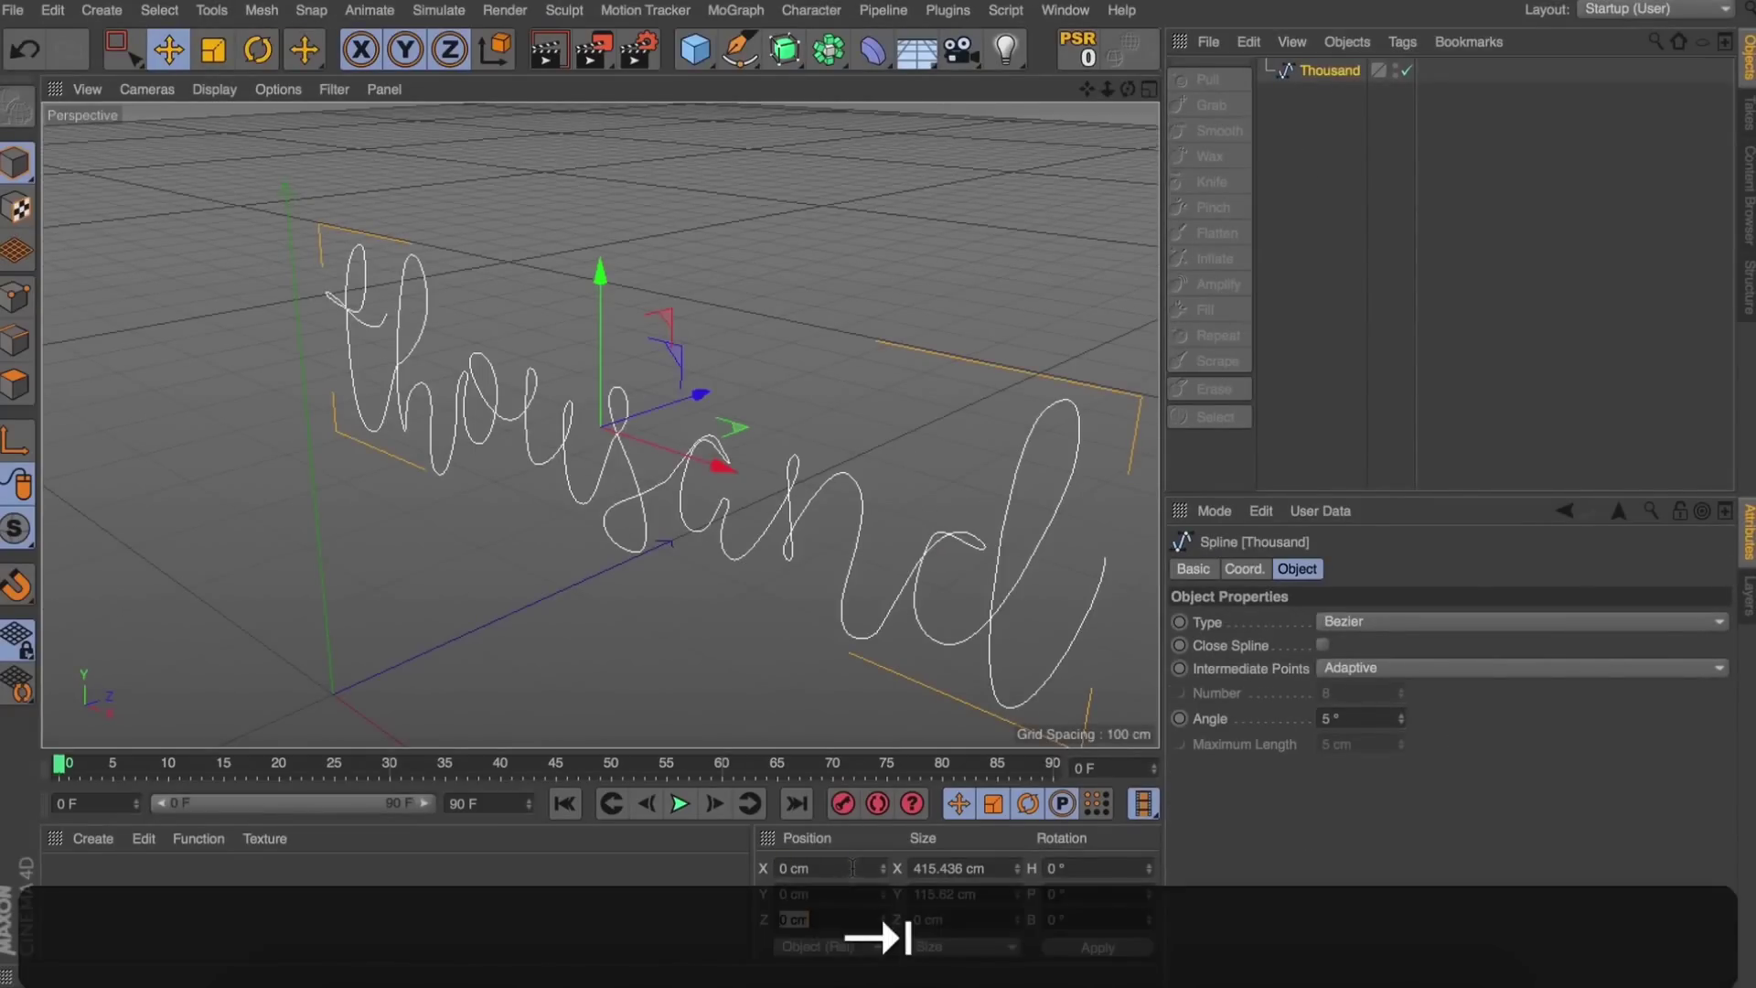
pyautogui.press('Return')
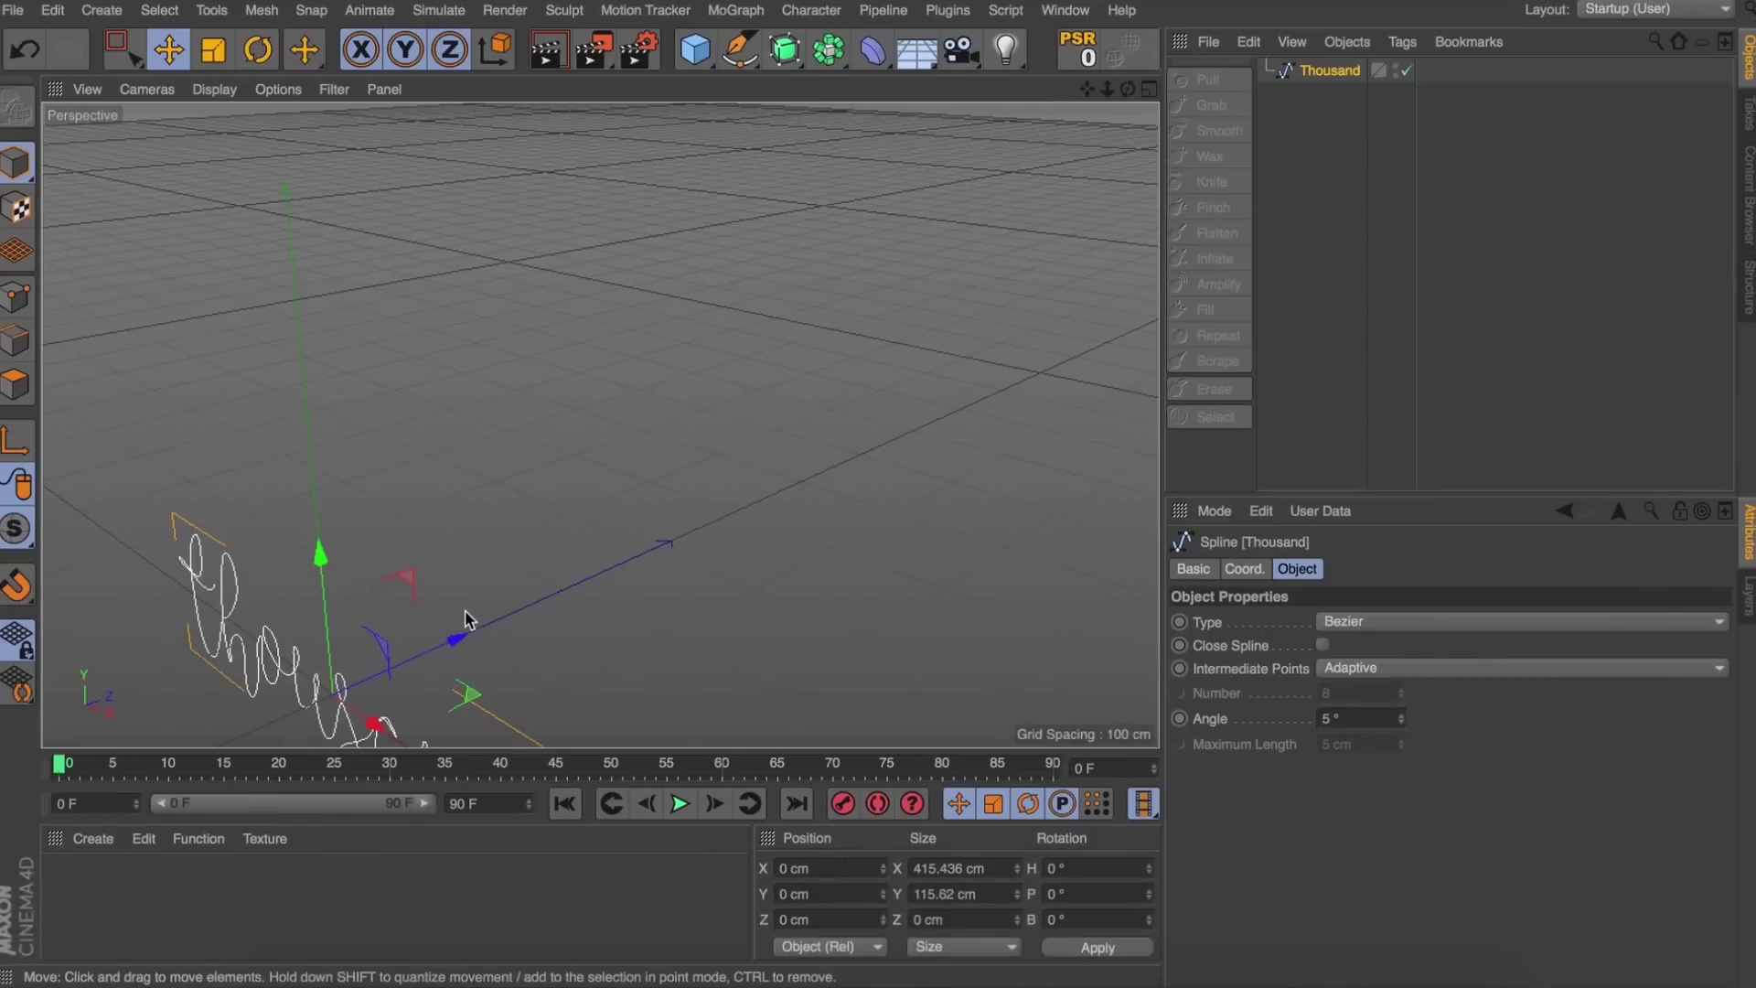
# Add a default cube at the origin as a size reference for the Thousand spline.
pyautogui.press('s')
pyautogui.moveTo(1128, 89); pyautogui.dragTo(1061, 91)
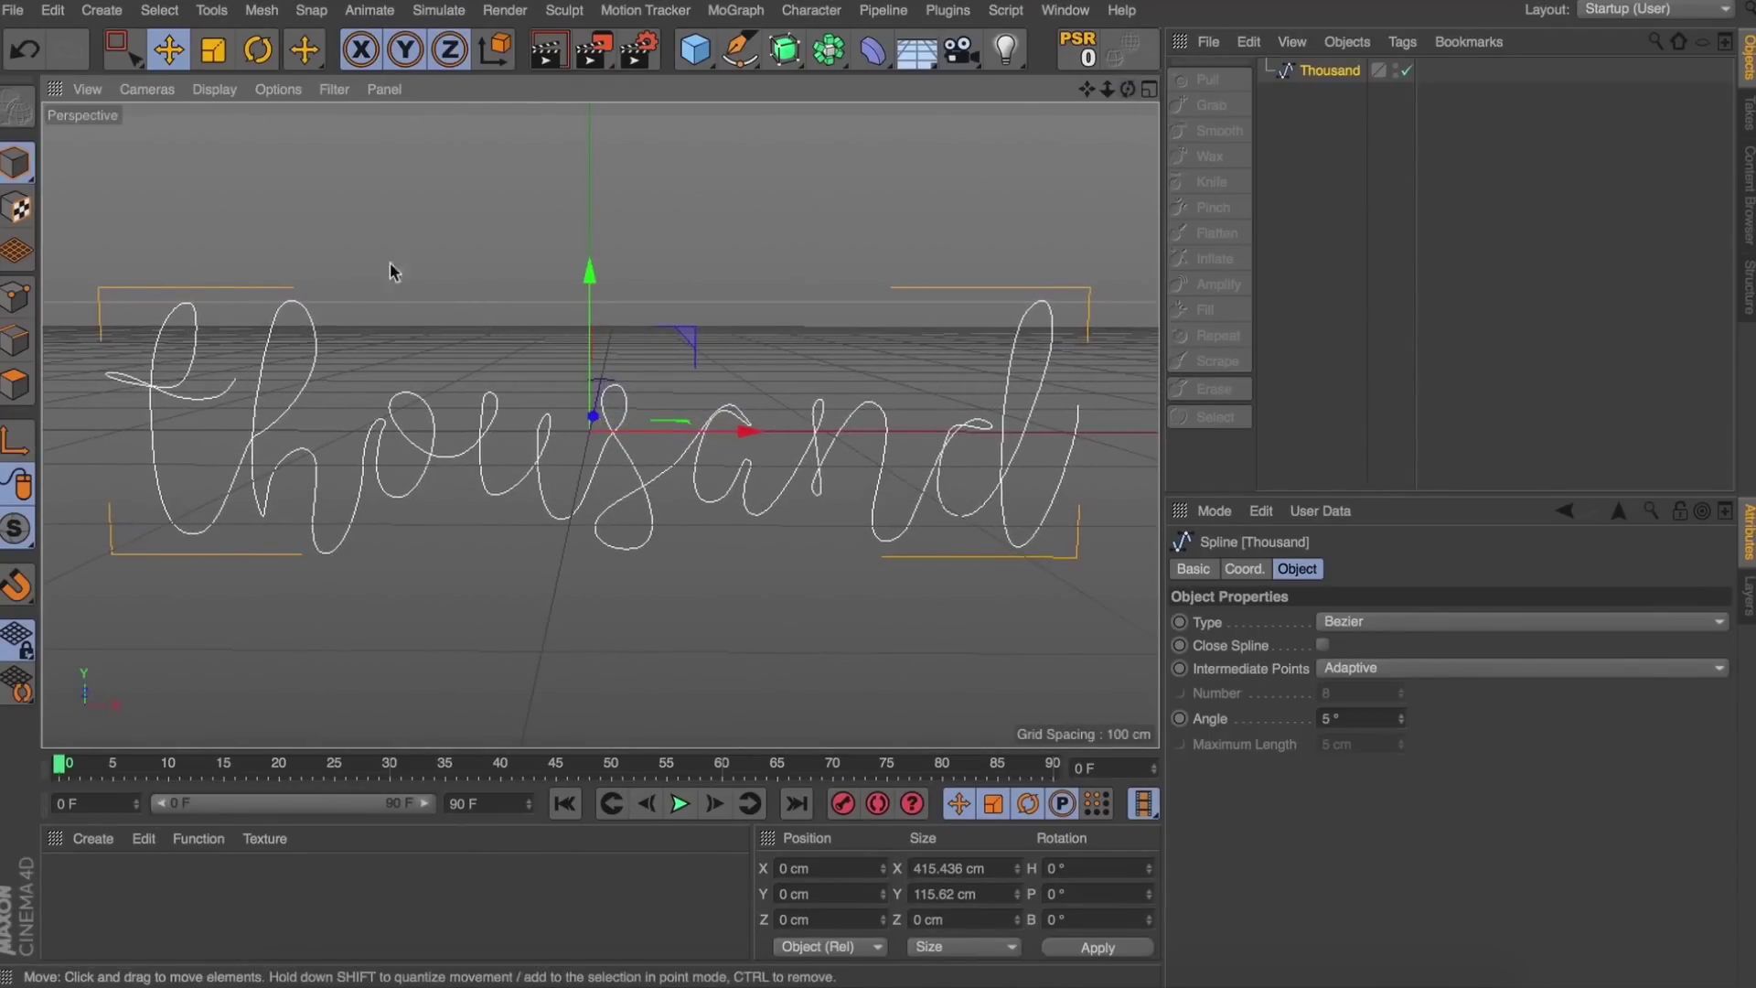
pyautogui.click(18, 294)
pyautogui.scroll(5, 149, 380)
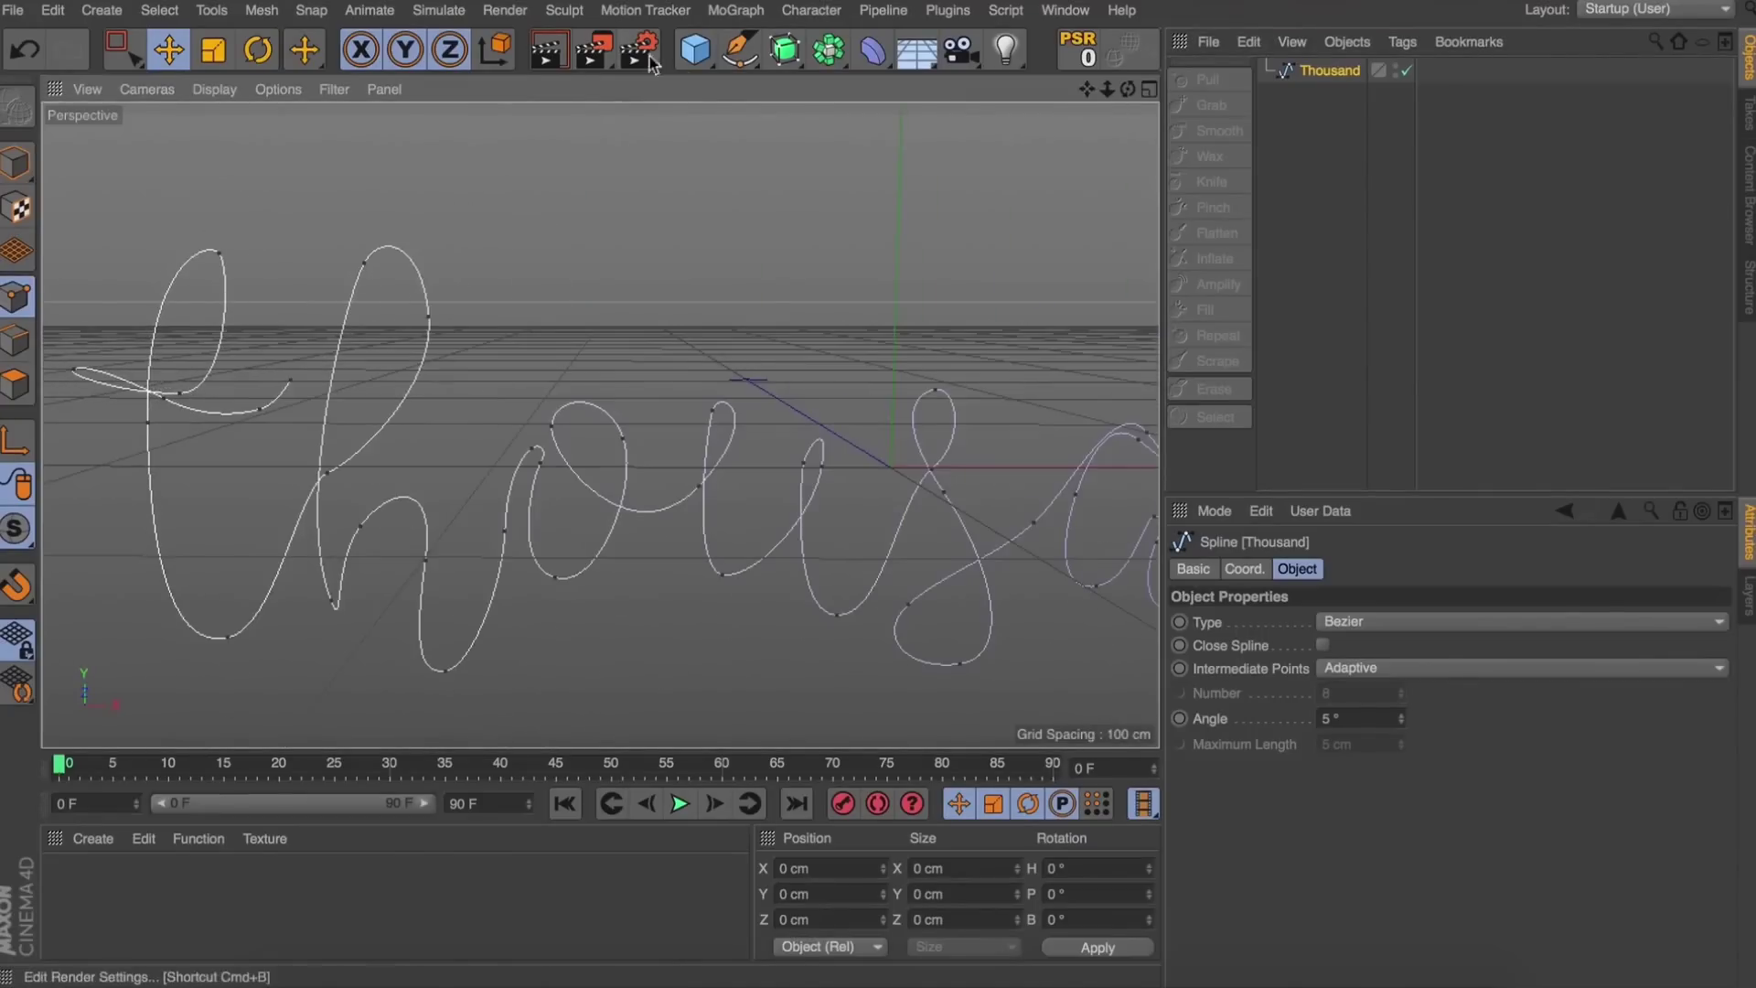
pyautogui.click(696, 49)
pyautogui.scroll(-5, 905, 375)
pyautogui.scroll(1, 906, 376)
pyautogui.moveTo(1088, 90); pyautogui.dragTo(879, 111)
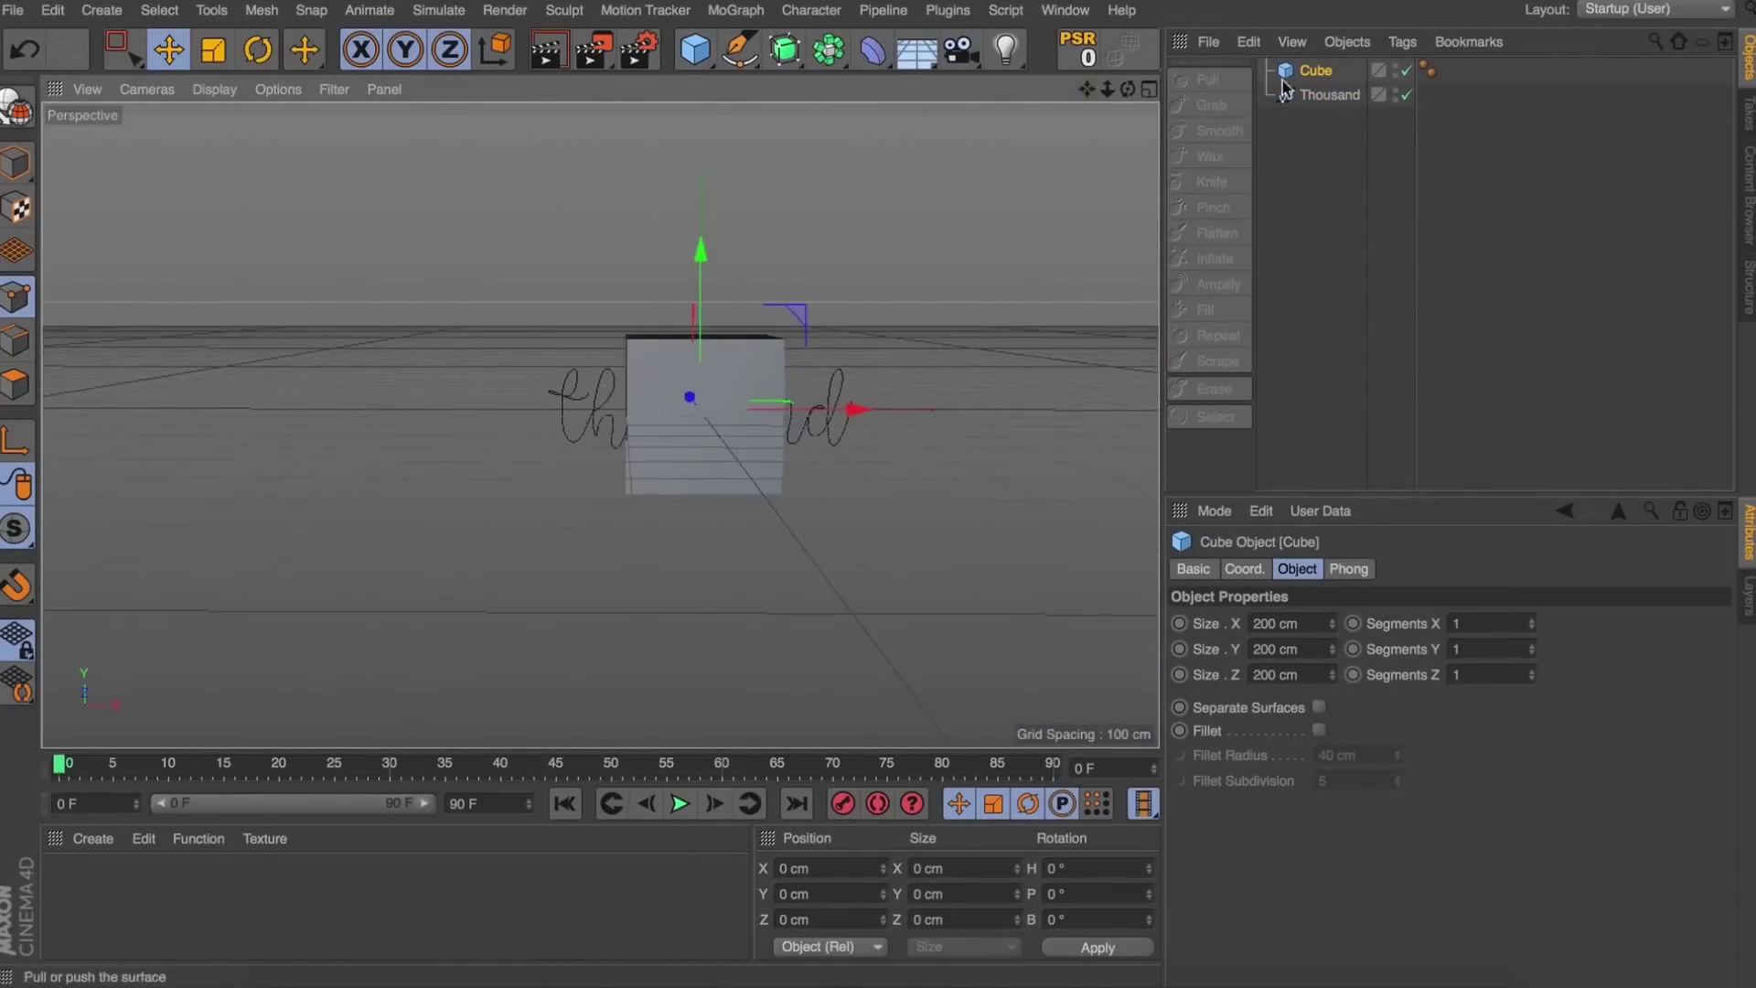
# Scale the Thousand spline up uniformly to about 1021 cm wide and delete the reference cube.
pyautogui.click(1286, 92)
pyautogui.click(16, 163)
pyautogui.press('t')
pyautogui.moveTo(753, 226); pyautogui.dragTo(886, 229)
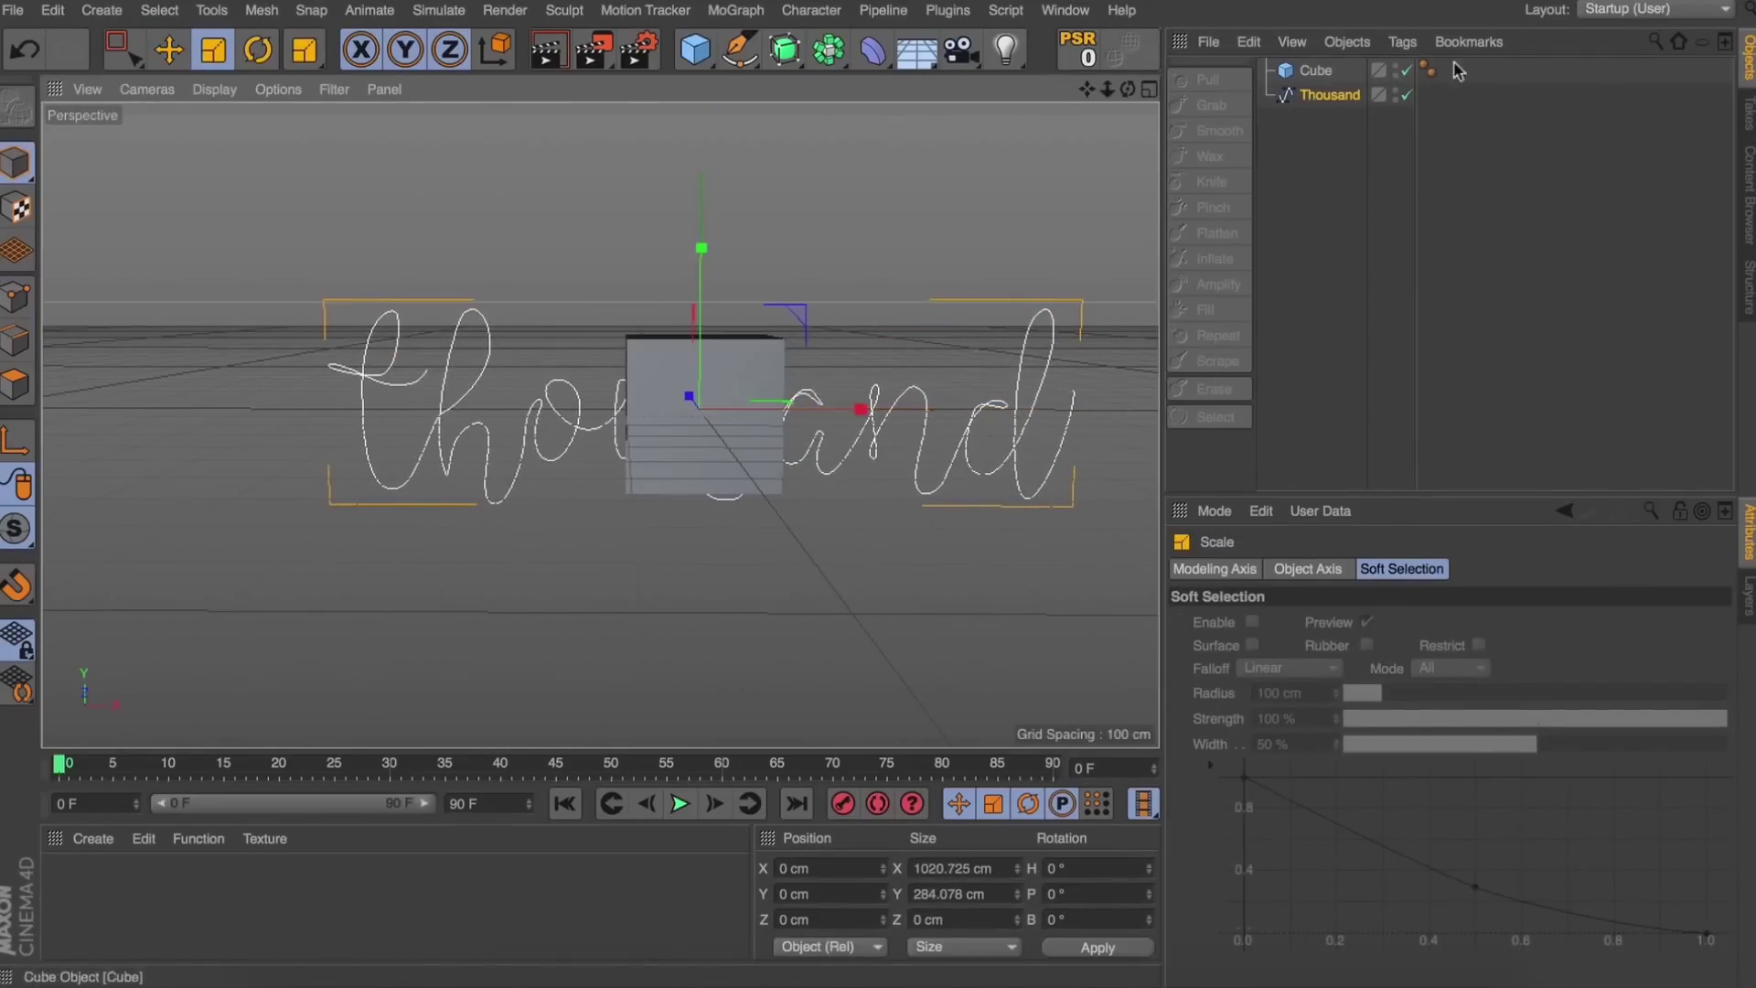
pyautogui.click(1315, 72)
pyautogui.press('Delete')
# Move the spline points at the free end of the t's crossbar in depth.
pyautogui.click(1285, 68)
pyautogui.click(16, 297)
pyautogui.scroll(5, 386, 361)
pyautogui.keyDown('alt'); pyautogui.moveTo(387, 361); pyautogui.dragTo(407, 362); pyautogui.keyUp('alt')
pyautogui.keyDown('alt'); pyautogui.moveTo(600, 425); pyautogui.dragTo(607, 448); pyautogui.keyUp('alt')
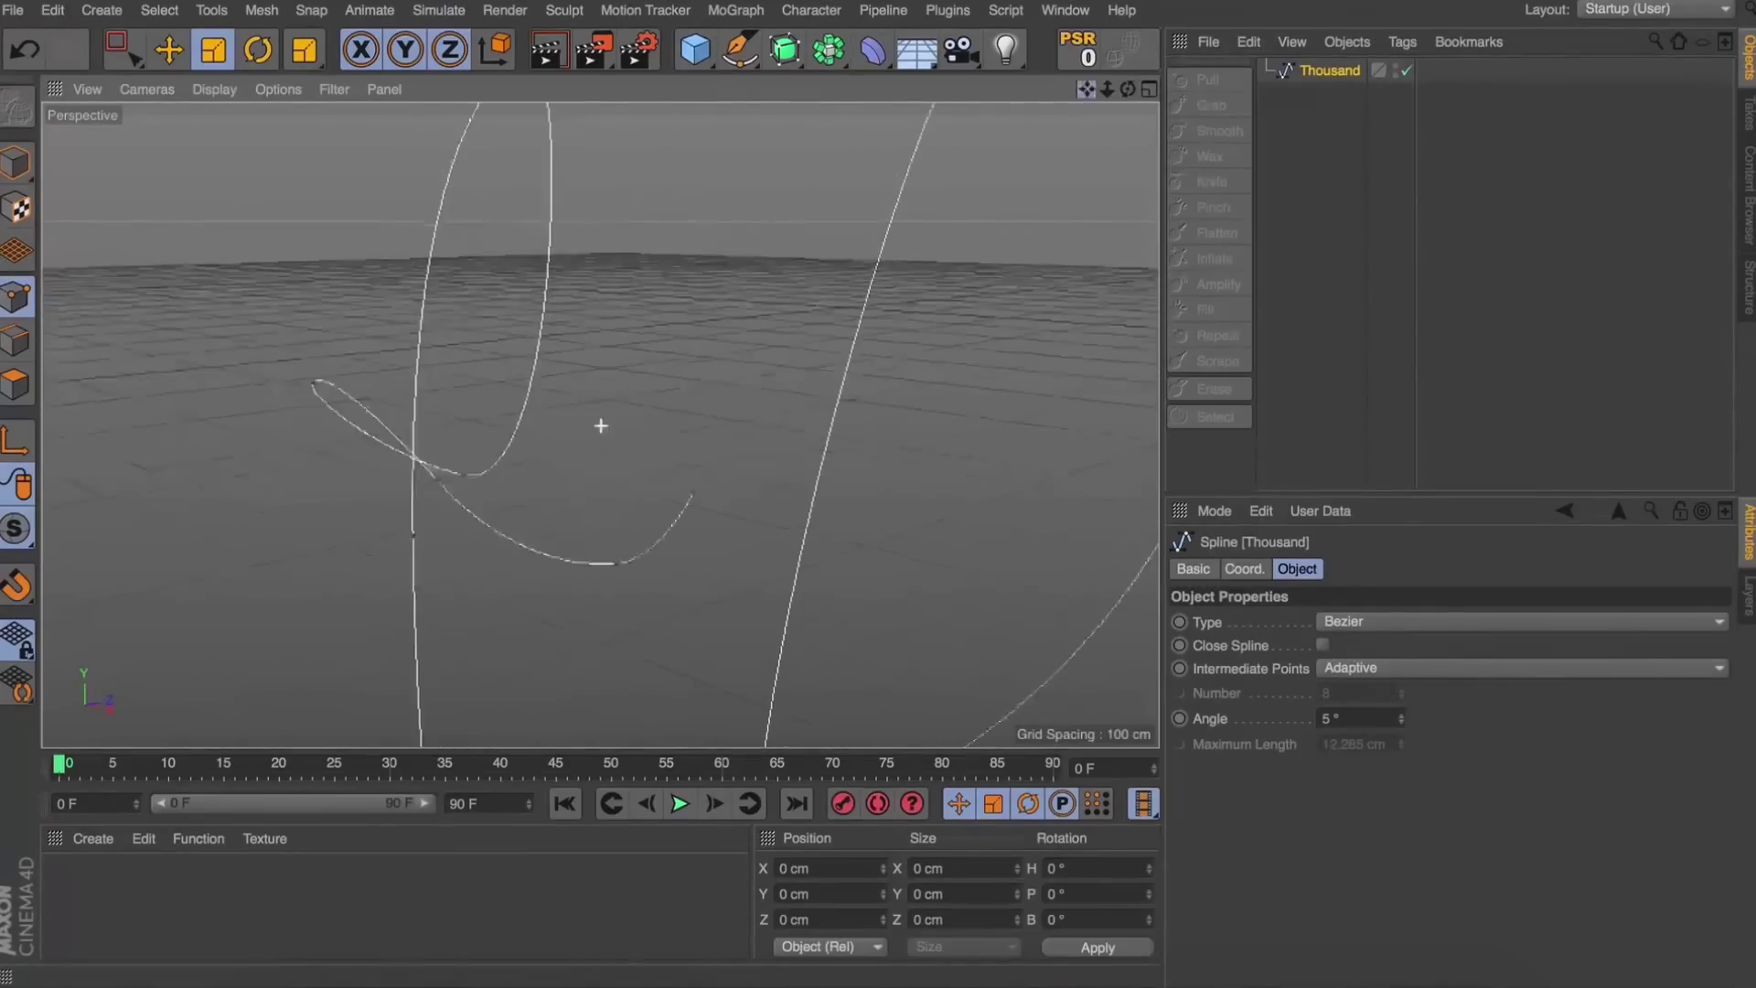
pyautogui.press('e')
pyautogui.click(646, 583)
pyautogui.moveTo(718, 538); pyautogui.dragTo(660, 552)
pyautogui.click(689, 522)
pyautogui.moveTo(750, 499); pyautogui.dragTo(622, 585)
# Reposition and rotate the next points along the t's crossbar so its overlapping strokes separate in depth.
pyautogui.click(521, 655)
pyautogui.press('r')
pyautogui.keyDown('alt'); pyautogui.moveTo(524, 663); pyautogui.dragTo(600, 424); pyautogui.keyUp('alt')
pyautogui.press('e')
pyautogui.click(448, 532)
pyautogui.moveTo(489, 492)
pyautogui.mouseDown()
pyautogui.moveTo(517, 474)
pyautogui.moveTo(512, 515)
pyautogui.mouseUp()
pyautogui.click(465, 551)
pyautogui.click(289, 393)
# Move the point on the t's upper loop in depth and rotate its tangents.
pyautogui.scroll(3, 275, 407)
pyautogui.scroll(-5, 251, 424)
pyautogui.keyDown('alt'); pyautogui.moveTo(251, 424); pyautogui.dragTo(640, 274); pyautogui.keyUp('alt')
pyautogui.click(676, 171)
pyautogui.moveTo(805, 180); pyautogui.dragTo(775, 181)
pyautogui.press('r')
pyautogui.moveTo(700, 180); pyautogui.dragTo(641, 180)
# Rotate the tangents of the next point on the t and offset it in depth.
pyautogui.keyDown('alt'); pyautogui.moveTo(640, 180); pyautogui.dragTo(768, 338); pyautogui.keyUp('alt')
pyautogui.click(517, 517)
pyautogui.keyDown('alt'); pyautogui.moveTo(585, 476); pyautogui.dragTo(769, 375); pyautogui.keyUp('alt')
pyautogui.moveTo(510, 344); pyautogui.dragTo(485, 430)
pyautogui.press('e')
pyautogui.moveTo(546, 318); pyautogui.dragTo(596, 356)
pyautogui.press('r')
# Select further points around the t and h and move them apart in depth.
pyautogui.keyDown('alt'); pyautogui.moveTo(596, 357); pyautogui.dragTo(586, 425); pyautogui.keyUp('alt')
pyautogui.click(602, 476)
pyautogui.press('e')
pyautogui.keyDown('shift'); pyautogui.click(692, 331); pyautogui.keyUp('shift')
pyautogui.moveTo(780, 370); pyautogui.dragTo(757, 373)
pyautogui.moveTo(1130, 89); pyautogui.dragTo(600, 424)
pyautogui.moveTo(739, 386); pyautogui.dragTo(714, 389)
# Rotate the tangents of the next point along the spline to smooth its curve in depth.
pyautogui.moveTo(1128, 90); pyautogui.dragTo(1080, 87)
pyautogui.click(523, 494)
pyautogui.press('r')
pyautogui.moveTo(509, 146); pyautogui.dragTo(509, 144)
# Select two more points along the lettering spline and move them together in depth.
pyautogui.moveTo(1128, 90)
pyautogui.mouseDown()
pyautogui.moveTo(1212, 93)
pyautogui.moveTo(1098, 92)
pyautogui.mouseUp()
pyautogui.click(929, 372)
pyautogui.press('e')
pyautogui.keyDown('shift'); pyautogui.click(902, 655); pyautogui.keyUp('shift')
pyautogui.moveTo(1027, 497); pyautogui.dragTo(1051, 494)
# Offset the following spline point in depth and rotate the tangents at the neighbouring bends.
pyautogui.moveTo(1128, 90); pyautogui.dragTo(1180, 110)
pyautogui.click(994, 418)
pyautogui.moveTo(1062, 439); pyautogui.dragTo(993, 352)
pyautogui.press('r')
pyautogui.click(820, 721)
pyautogui.press('e')
pyautogui.click(821, 368)
pyautogui.press('r')
pyautogui.keyDown('alt'); pyautogui.moveTo(780, 333); pyautogui.dragTo(823, 375); pyautogui.keyUp('alt')
# Select a further pair of spline points and rotate them to separate the overlapping strokes.
pyautogui.keyDown('alt'); pyautogui.moveTo(600, 427); pyautogui.dragTo(548, 423); pyautogui.keyUp('alt')
pyautogui.click(742, 370)
pyautogui.keyDown('shift'); pyautogui.click(957, 591); pyautogui.keyUp('shift')
pyautogui.press('e')
pyautogui.press('r')
pyautogui.moveTo(775, 432); pyautogui.dragTo(805, 412)
pyautogui.keyDown('alt'); pyautogui.moveTo(805, 411); pyautogui.dragTo(750, 416); pyautogui.keyUp('alt')
# Move the next point at a stroke crossing in depth and rotate its tangents.
pyautogui.click(682, 431)
pyautogui.moveTo(1128, 90); pyautogui.dragTo(1098, 92)
pyautogui.press('e')
pyautogui.moveTo(796, 446); pyautogui.dragTo(821, 447)
pyautogui.press('r')
pyautogui.moveTo(746, 393); pyautogui.dragTo(762, 417)
# Rotate the next bend of the lettering spline and shift its point in depth.
pyautogui.moveTo(1128, 90); pyautogui.dragTo(640, 620)
pyautogui.moveTo(750, 574); pyautogui.dragTo(754, 573)
pyautogui.click(655, 324)
pyautogui.press('r')
pyautogui.moveTo(1128, 90)
pyautogui.mouseDown()
pyautogui.moveTo(1079, 146)
pyautogui.moveTo(1140, 90)
pyautogui.mouseUp()
pyautogui.moveTo(705, 252); pyautogui.dragTo(717, 267)
pyautogui.press('e')
pyautogui.moveTo(814, 334); pyautogui.dragTo(823, 335)
# Select three points at the end of the u and the start of the s and shift them together in depth.
pyautogui.moveTo(1128, 89); pyautogui.dragTo(1006, 283)
pyautogui.click(744, 462)
pyautogui.keyDown('shift'); pyautogui.click(831, 580); pyautogui.keyUp('shift')
pyautogui.keyDown('alt'); pyautogui.moveTo(767, 732); pyautogui.dragTo(785, 645, button='middle'); pyautogui.keyUp('alt')
pyautogui.keyDown('shift'); pyautogui.click(745, 654); pyautogui.keyUp('shift')
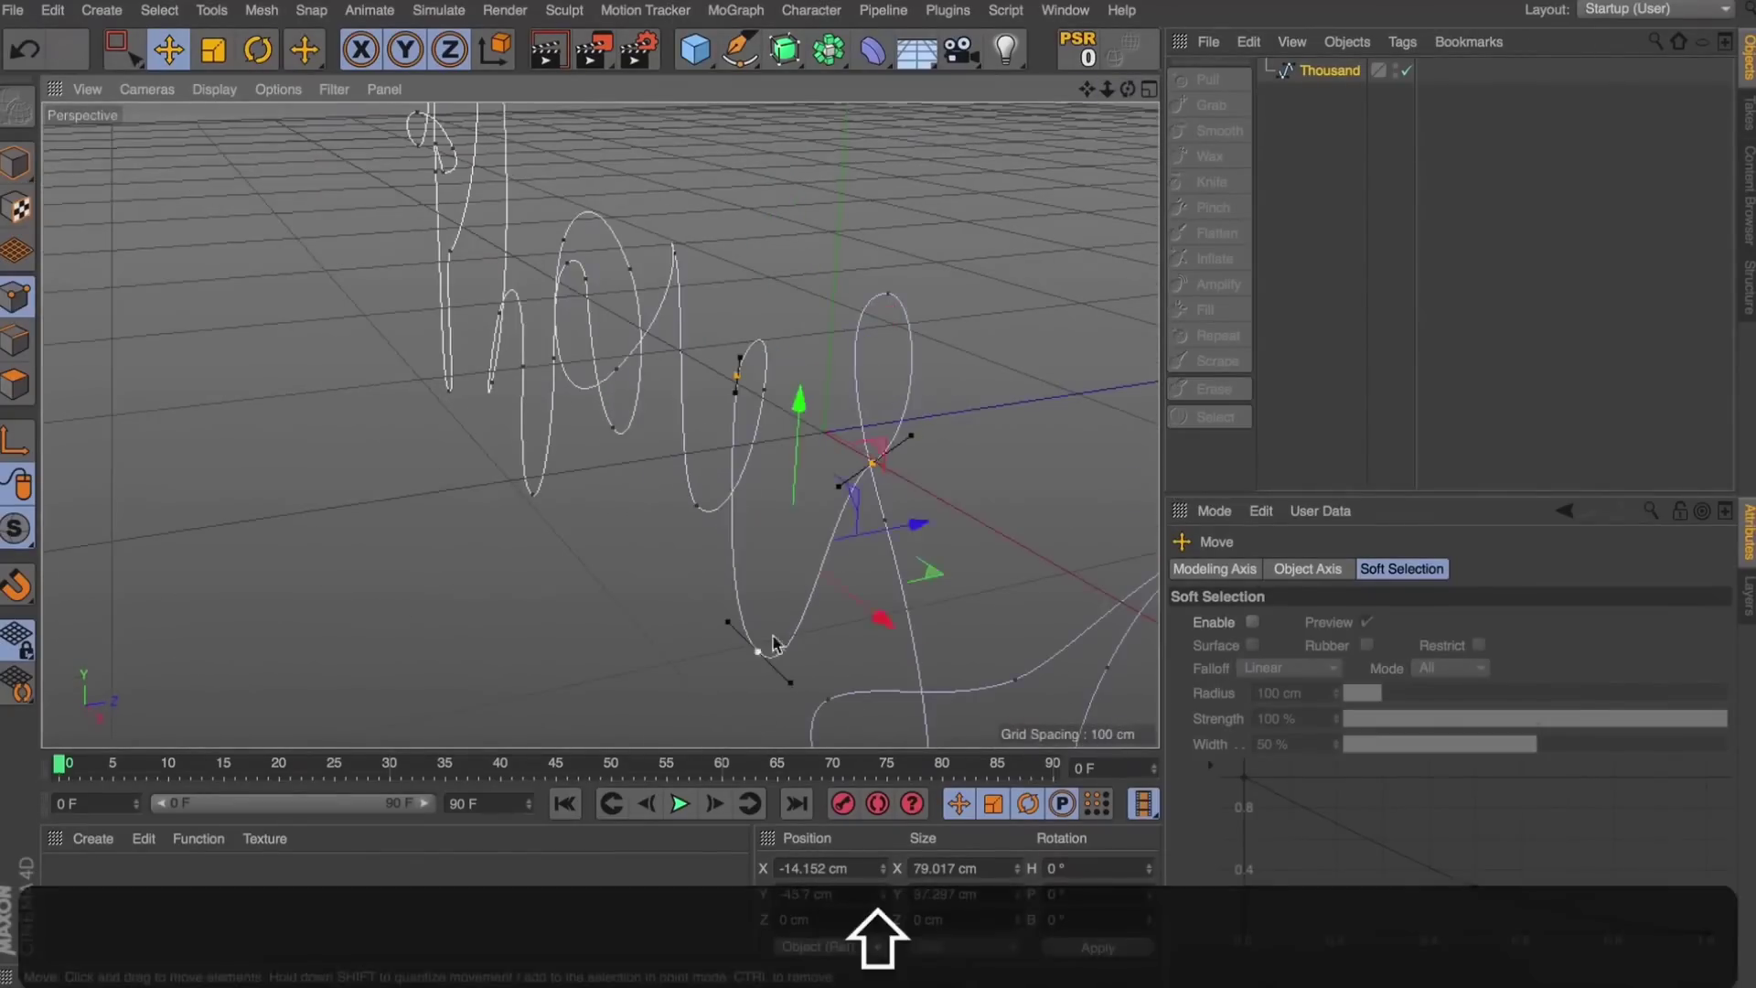
pyautogui.press('r')
pyautogui.moveTo(739, 479); pyautogui.dragTo(745, 478)
pyautogui.press('super+z')
pyautogui.press('e')
pyautogui.keyDown('alt'); pyautogui.moveTo(698, 538); pyautogui.dragTo(768, 440); pyautogui.keyUp('alt')
pyautogui.press('e')
pyautogui.moveTo(937, 506); pyautogui.dragTo(960, 502)
# Select the next bend along the lettering spline and offset its point slightly in depth.
pyautogui.keyDown('alt'); pyautogui.moveTo(695, 439); pyautogui.dragTo(622, 467); pyautogui.keyUp('alt')
pyautogui.click(805, 338)
pyautogui.press('r')
pyautogui.keyDown('alt'); pyautogui.moveTo(790, 363); pyautogui.dragTo(722, 524); pyautogui.keyUp('alt')
pyautogui.click(756, 527)
pyautogui.click(675, 468)
pyautogui.press('e')
pyautogui.moveTo(814, 458); pyautogui.dragTo(827, 458)
# Move the point at the top of the letter a in depth to separate its overlapping strokes.
pyautogui.keyDown('alt'); pyautogui.moveTo(827, 458); pyautogui.dragTo(631, 458); pyautogui.keyUp('alt')
pyautogui.click(633, 590)
pyautogui.moveTo(785, 585); pyautogui.dragTo(807, 584)
pyautogui.keyDown('alt'); pyautogui.moveTo(806, 584); pyautogui.dragTo(885, 467); pyautogui.keyUp('alt')
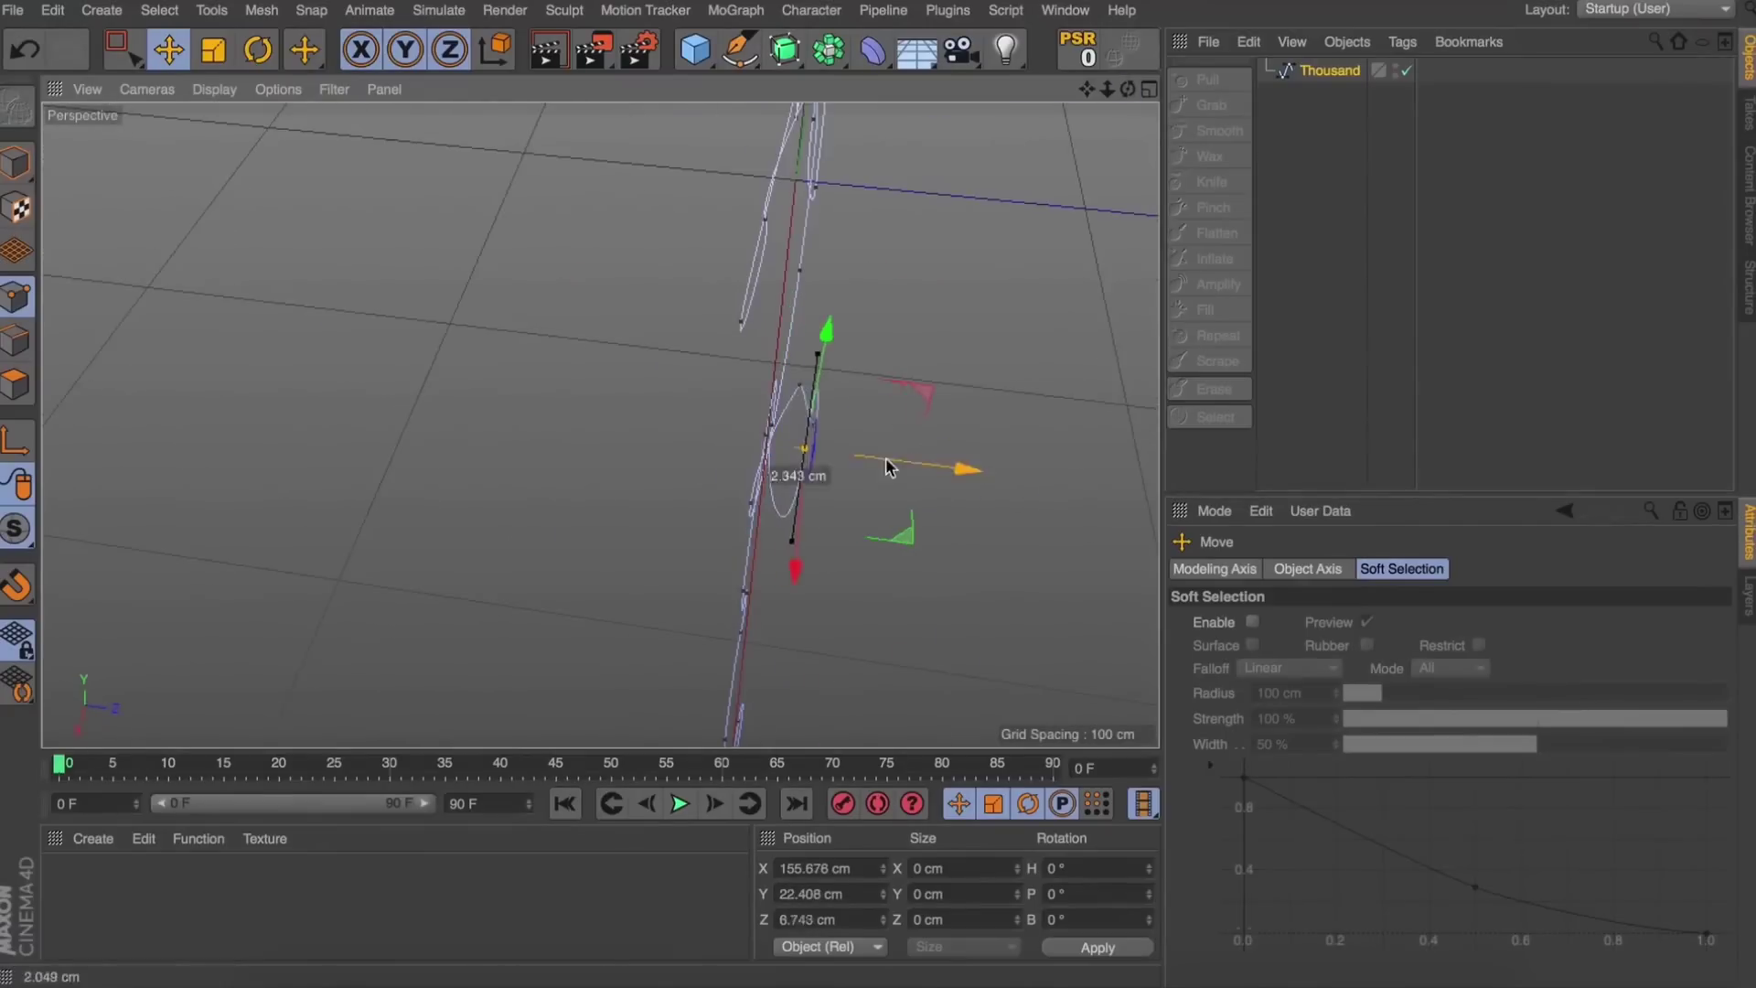
# Rotate the point on the second stroke of the letter a, undoing unwanted changes along the way.
pyautogui.click(667, 420)
pyautogui.keyDown('shift'); pyautogui.click(721, 523); pyautogui.keyUp('shift')
pyautogui.moveTo(1132, 95); pyautogui.dragTo(1129, 90)
pyautogui.click(856, 483)
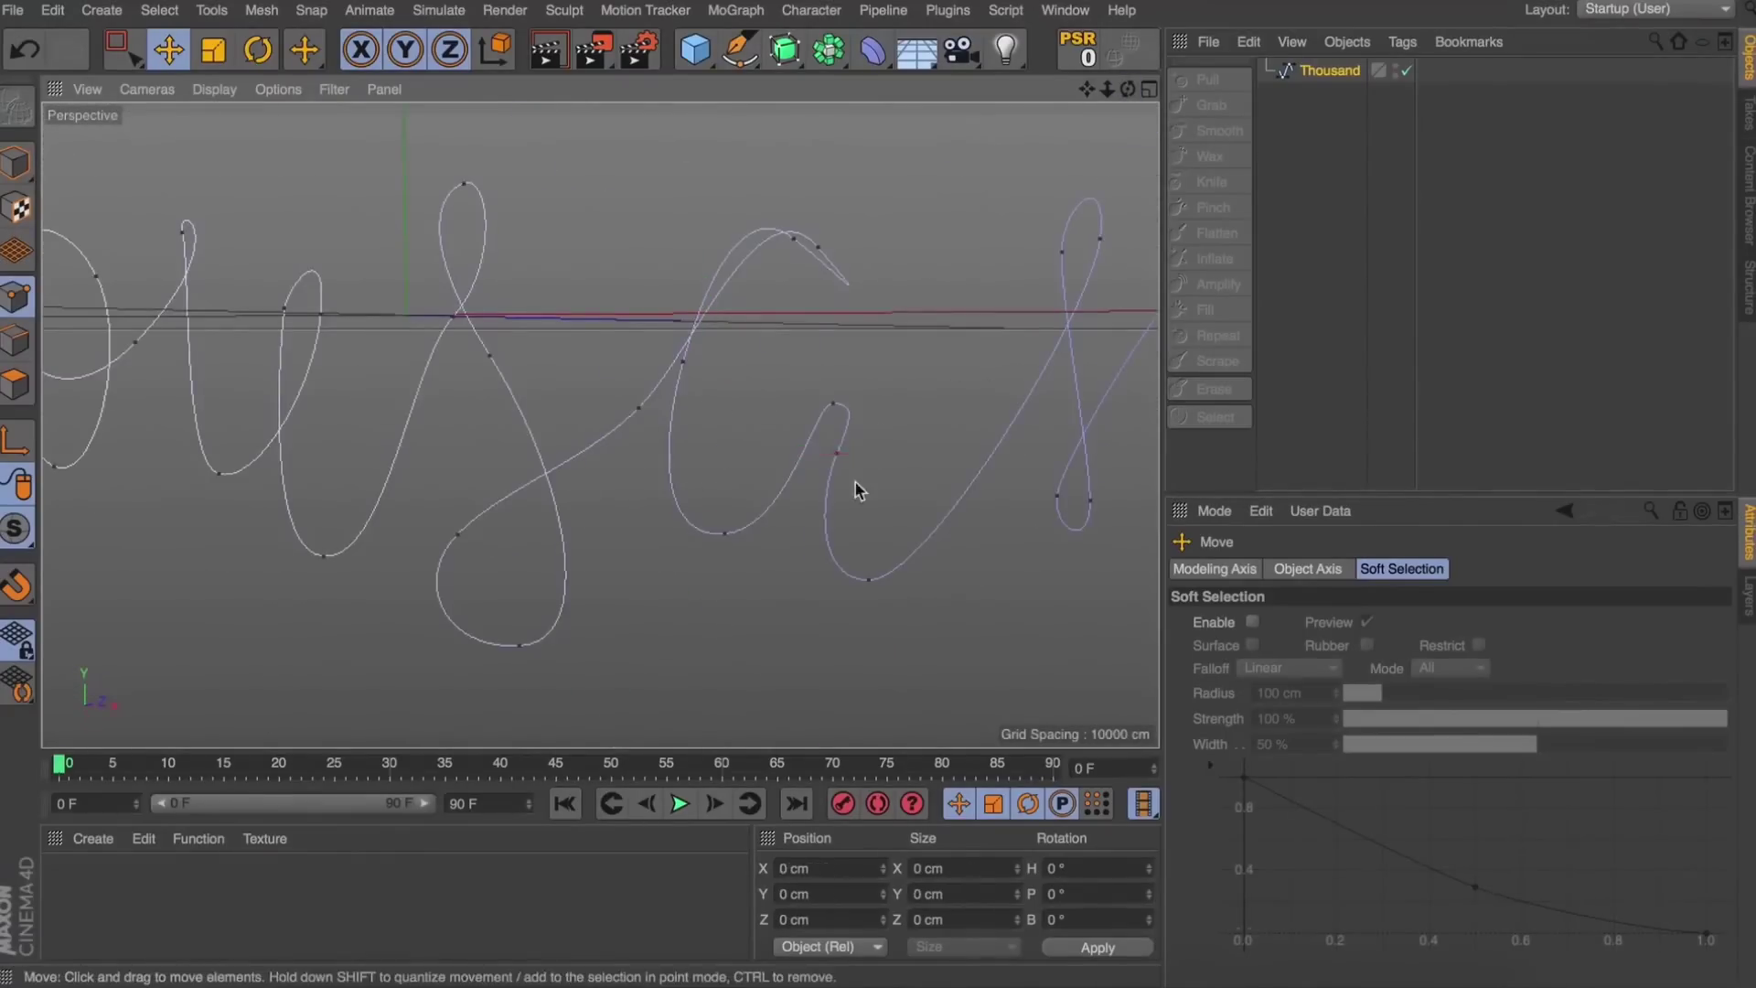
pyautogui.press('super+z')
pyautogui.press('r')
pyautogui.press('super+z')
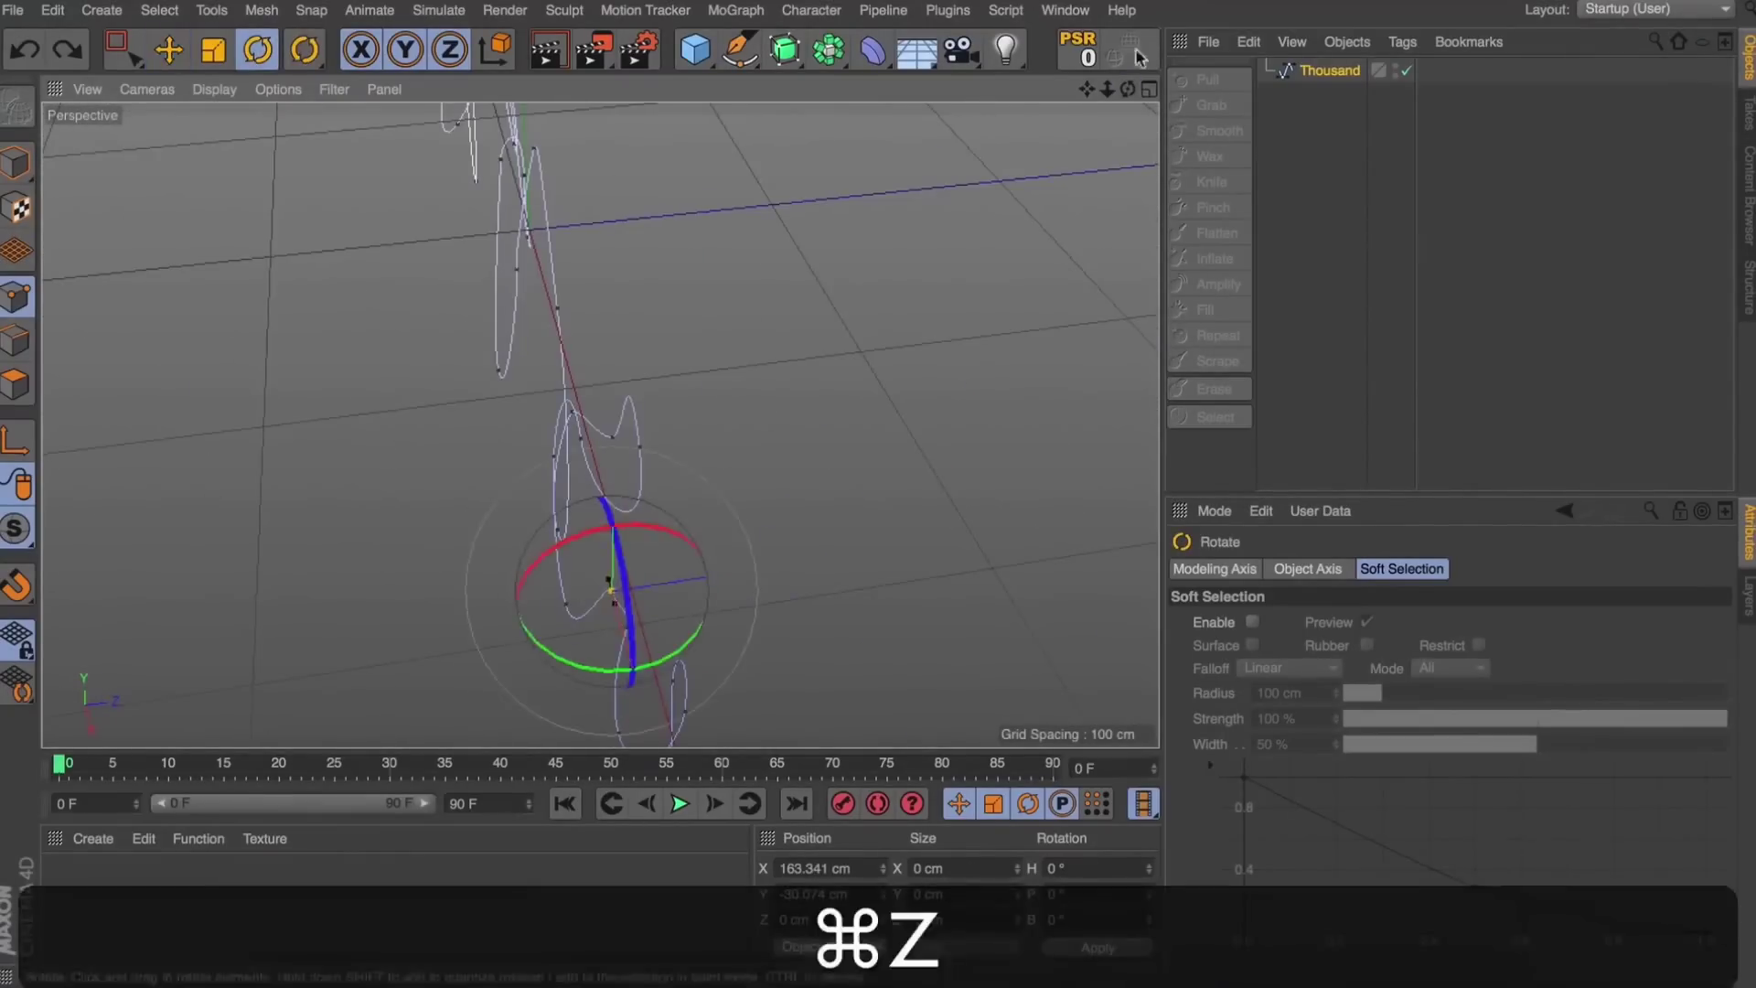
pyautogui.moveTo(1129, 89); pyautogui.dragTo(1126, 93)
pyautogui.moveTo(673, 482); pyautogui.dragTo(804, 478)
pyautogui.moveTo(1109, 90); pyautogui.dragTo(1129, 91)
# Offset the point at the base of the n's first stroke in depth, undoing unwanted moves.
pyautogui.press('e')
pyautogui.click(967, 590)
pyautogui.keyDown('alt'); pyautogui.moveTo(805, 458); pyautogui.dragTo(600, 424); pyautogui.keyUp('alt')
pyautogui.moveTo(693, 629); pyautogui.dragTo(743, 627)
pyautogui.press('super+z')
pyautogui.press('super+z')
pyautogui.press('super+z')
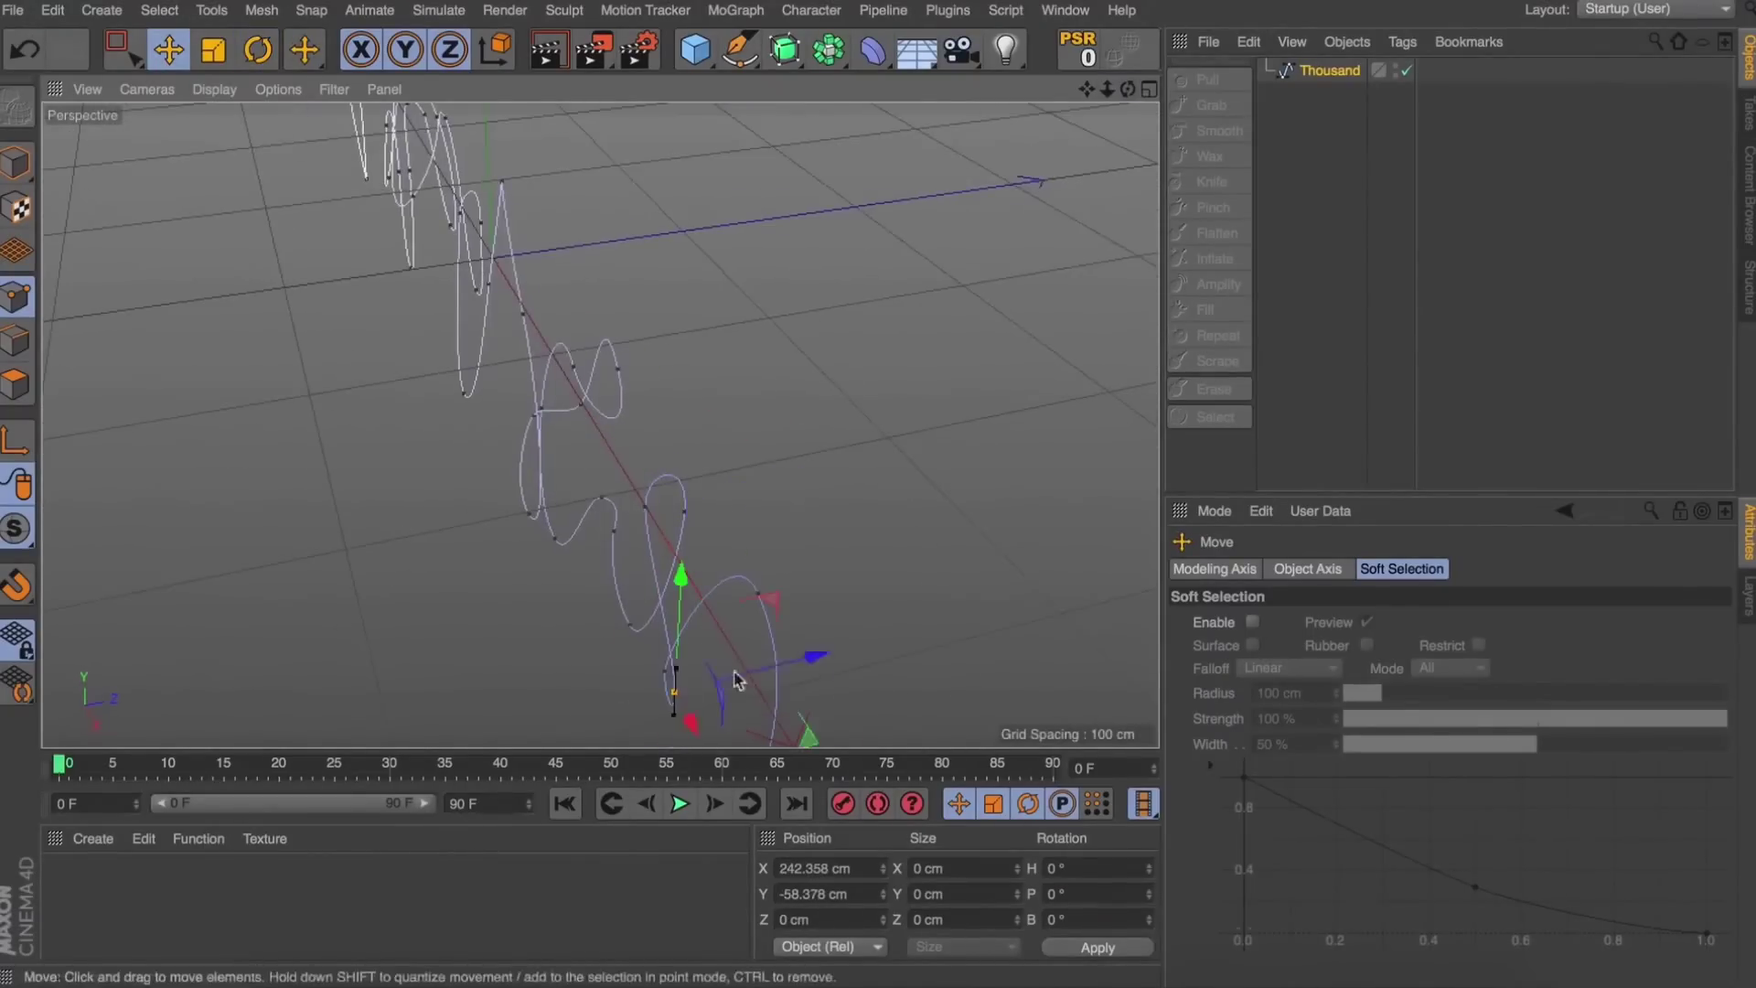
pyautogui.press('super+z')
pyautogui.press('super+z')
pyautogui.press('super+z')
pyautogui.press('super+z')
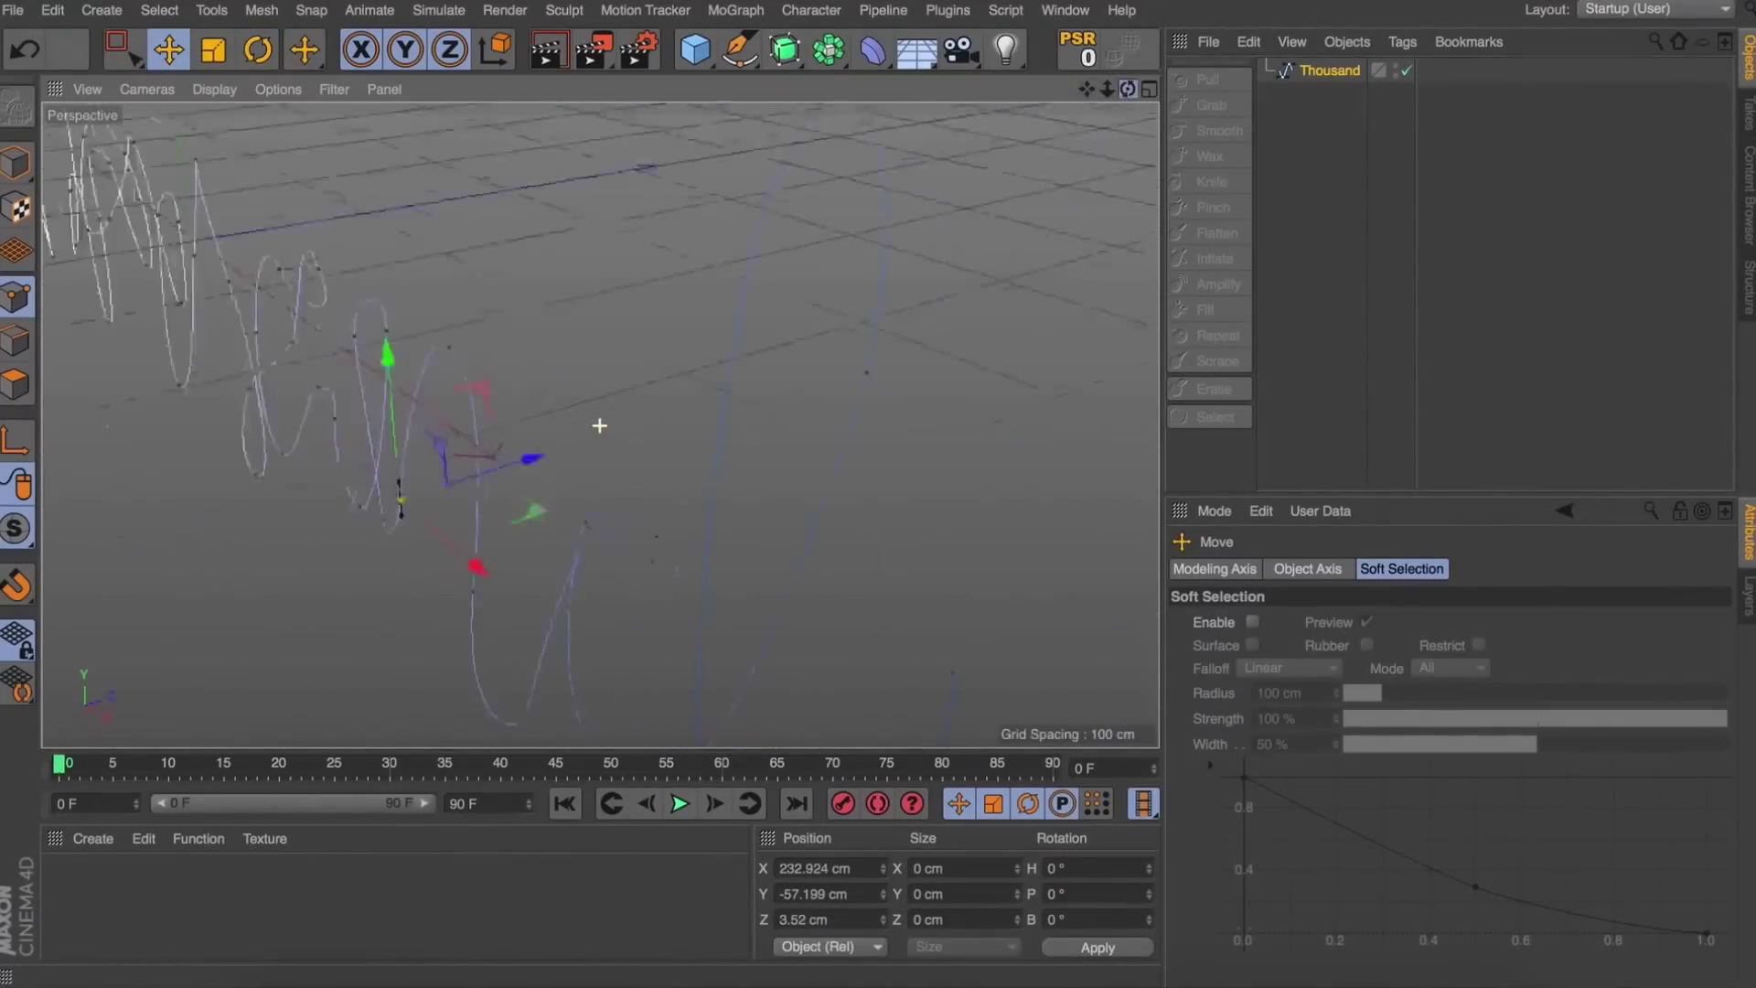
# Adjust the depth of the points between the n's second stroke and the d's bowl, undoing unwanted changes.
pyautogui.press('super+z')
pyautogui.press('super+z')
pyautogui.press('super+z')
pyautogui.press('super+z')
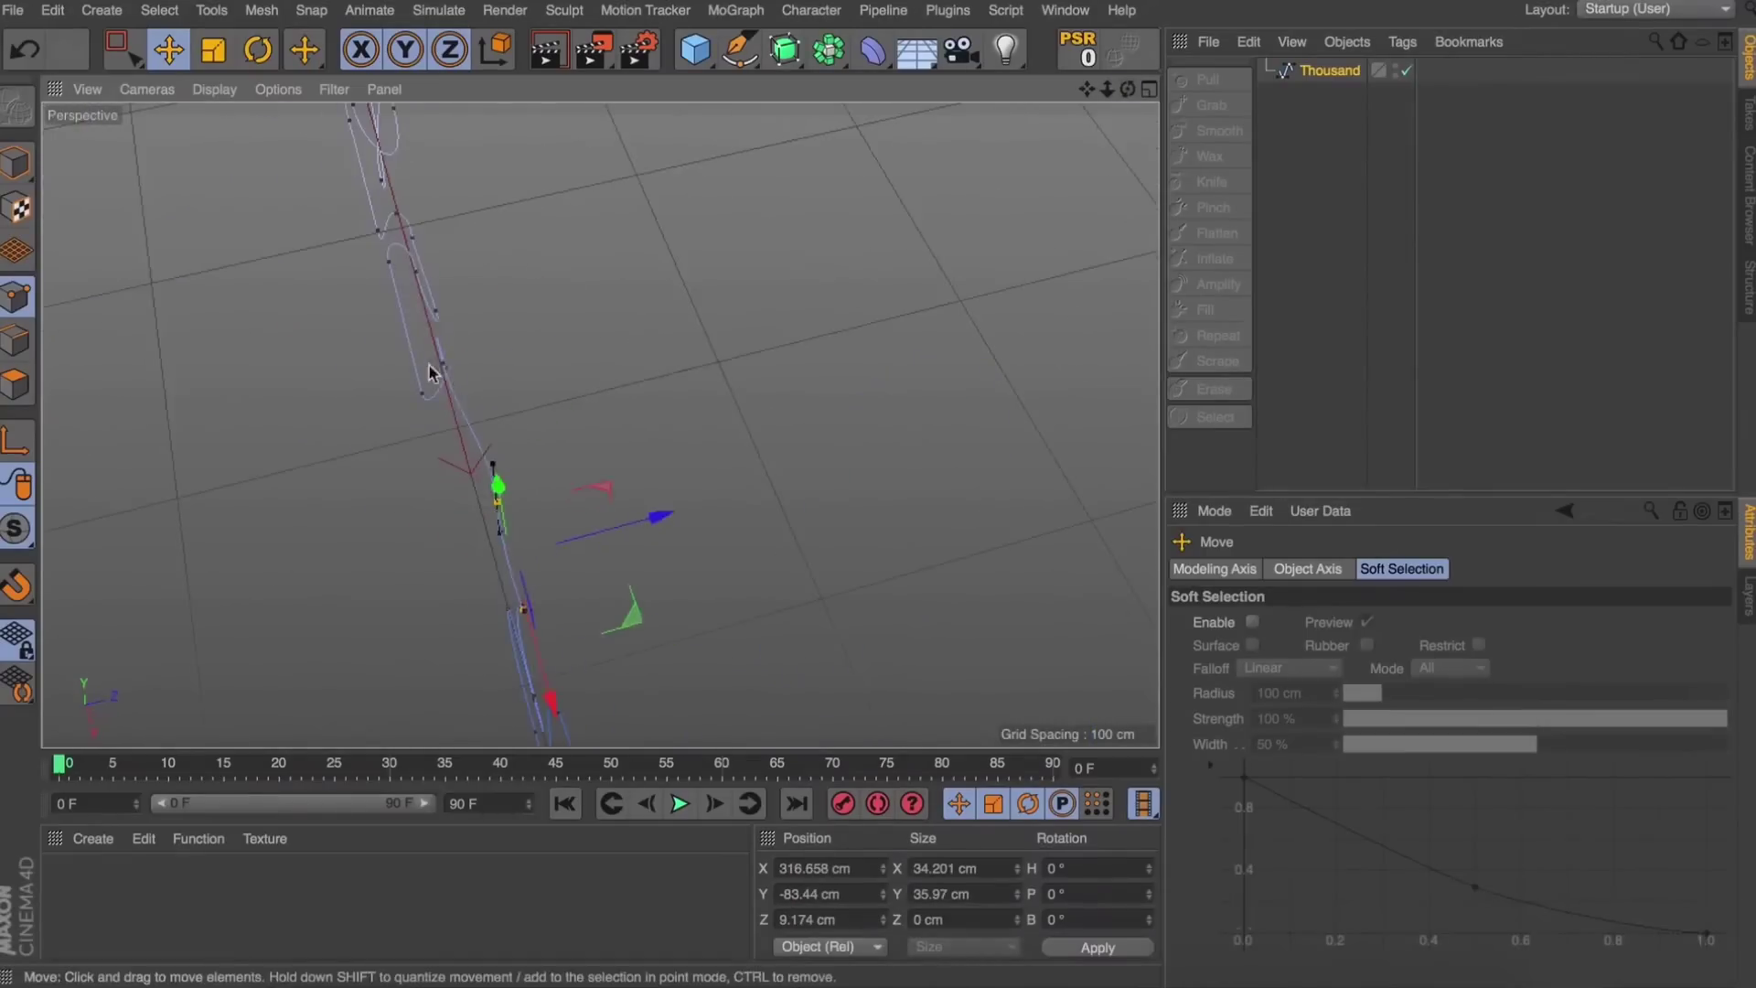
pyautogui.press('super+z')
pyautogui.press('super+z')
pyautogui.press('super+z')
pyautogui.press('super+z')
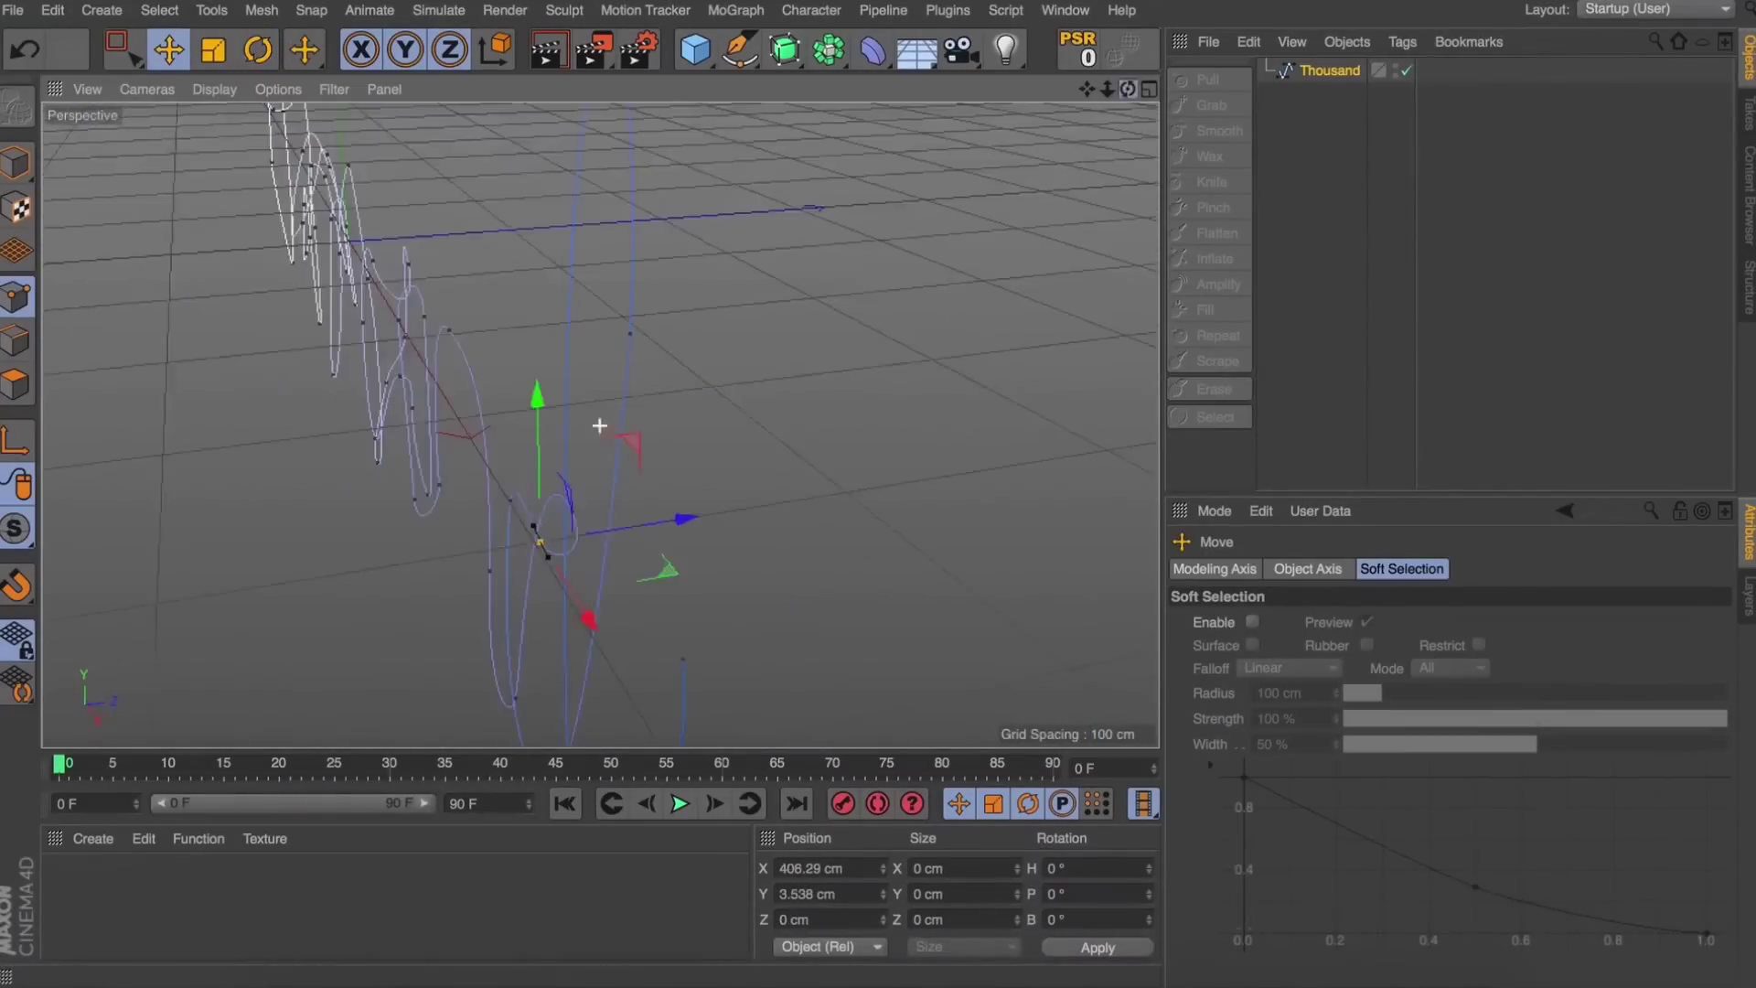
# Offset the point at the top of the d's stem in depth, undoing unwanted adjustments.
pyautogui.press('super+z')
pyautogui.press('super+z')
pyautogui.press('super+z')
pyautogui.press('super+z')
pyautogui.press('super+z')
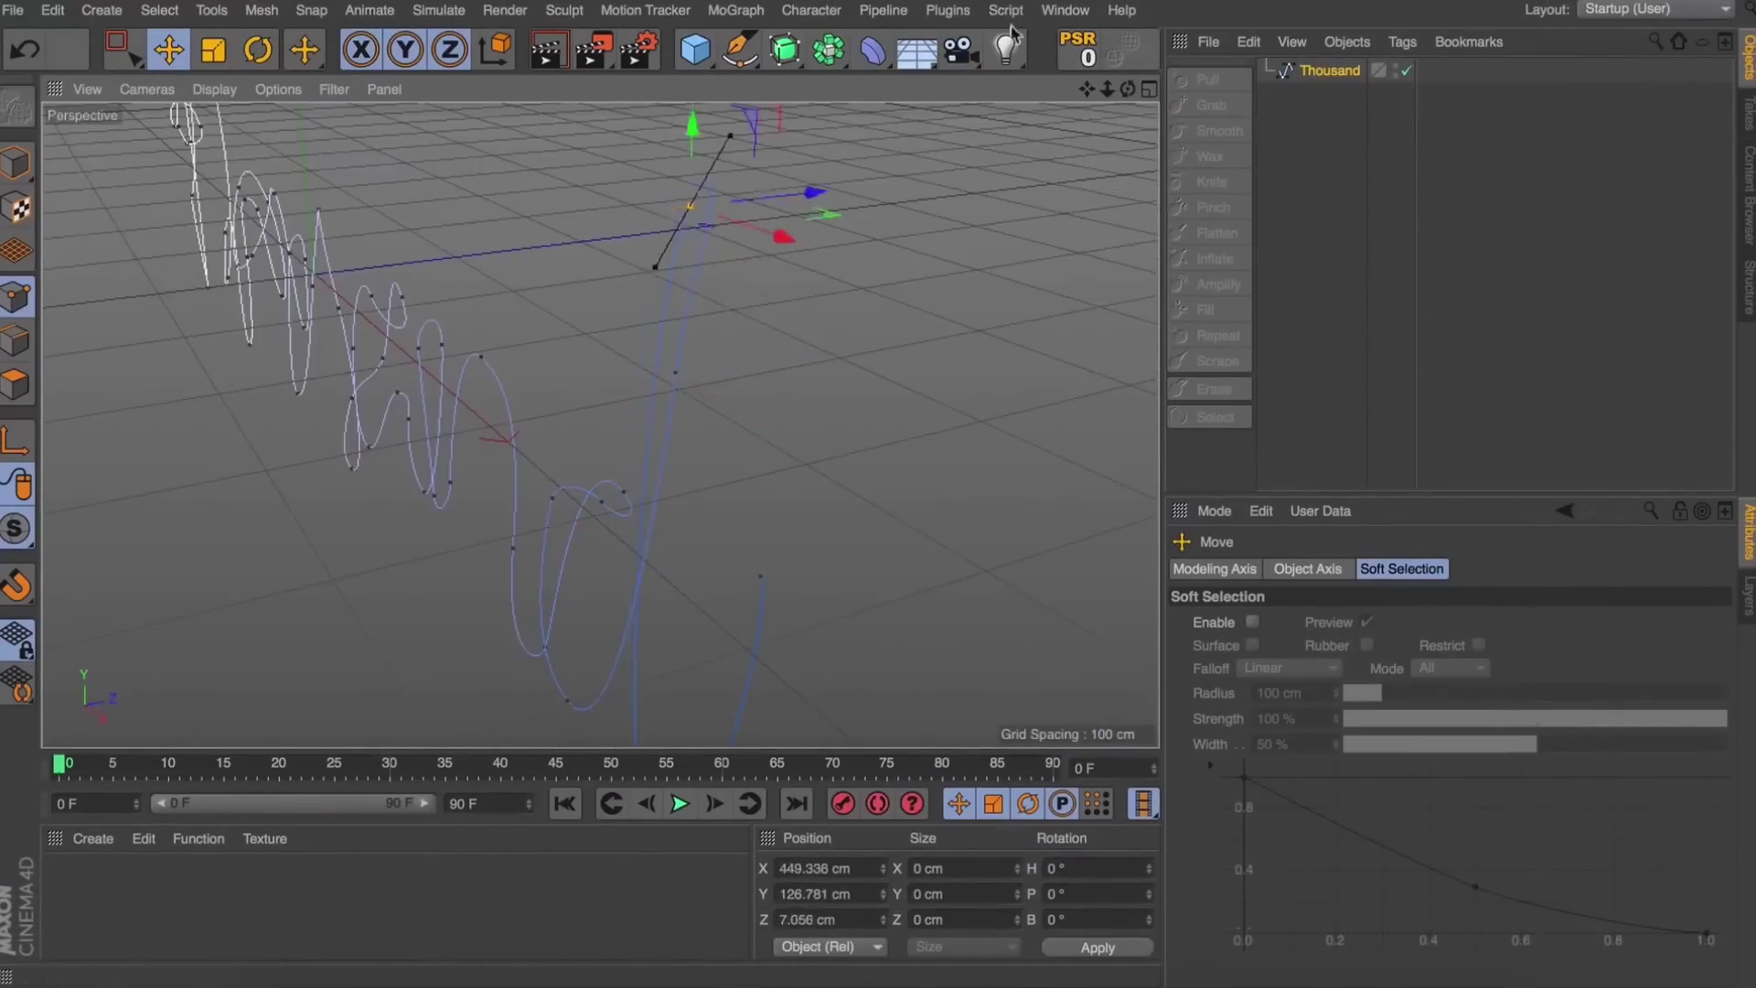
# Shift the point at the bottom of the d's bowl backward in depth, away from the stem.
pyautogui.press('super+z')
pyautogui.press('super+z')
pyautogui.press('r')
pyautogui.press('super+z')
pyautogui.click(534, 617)
pyautogui.press('e')
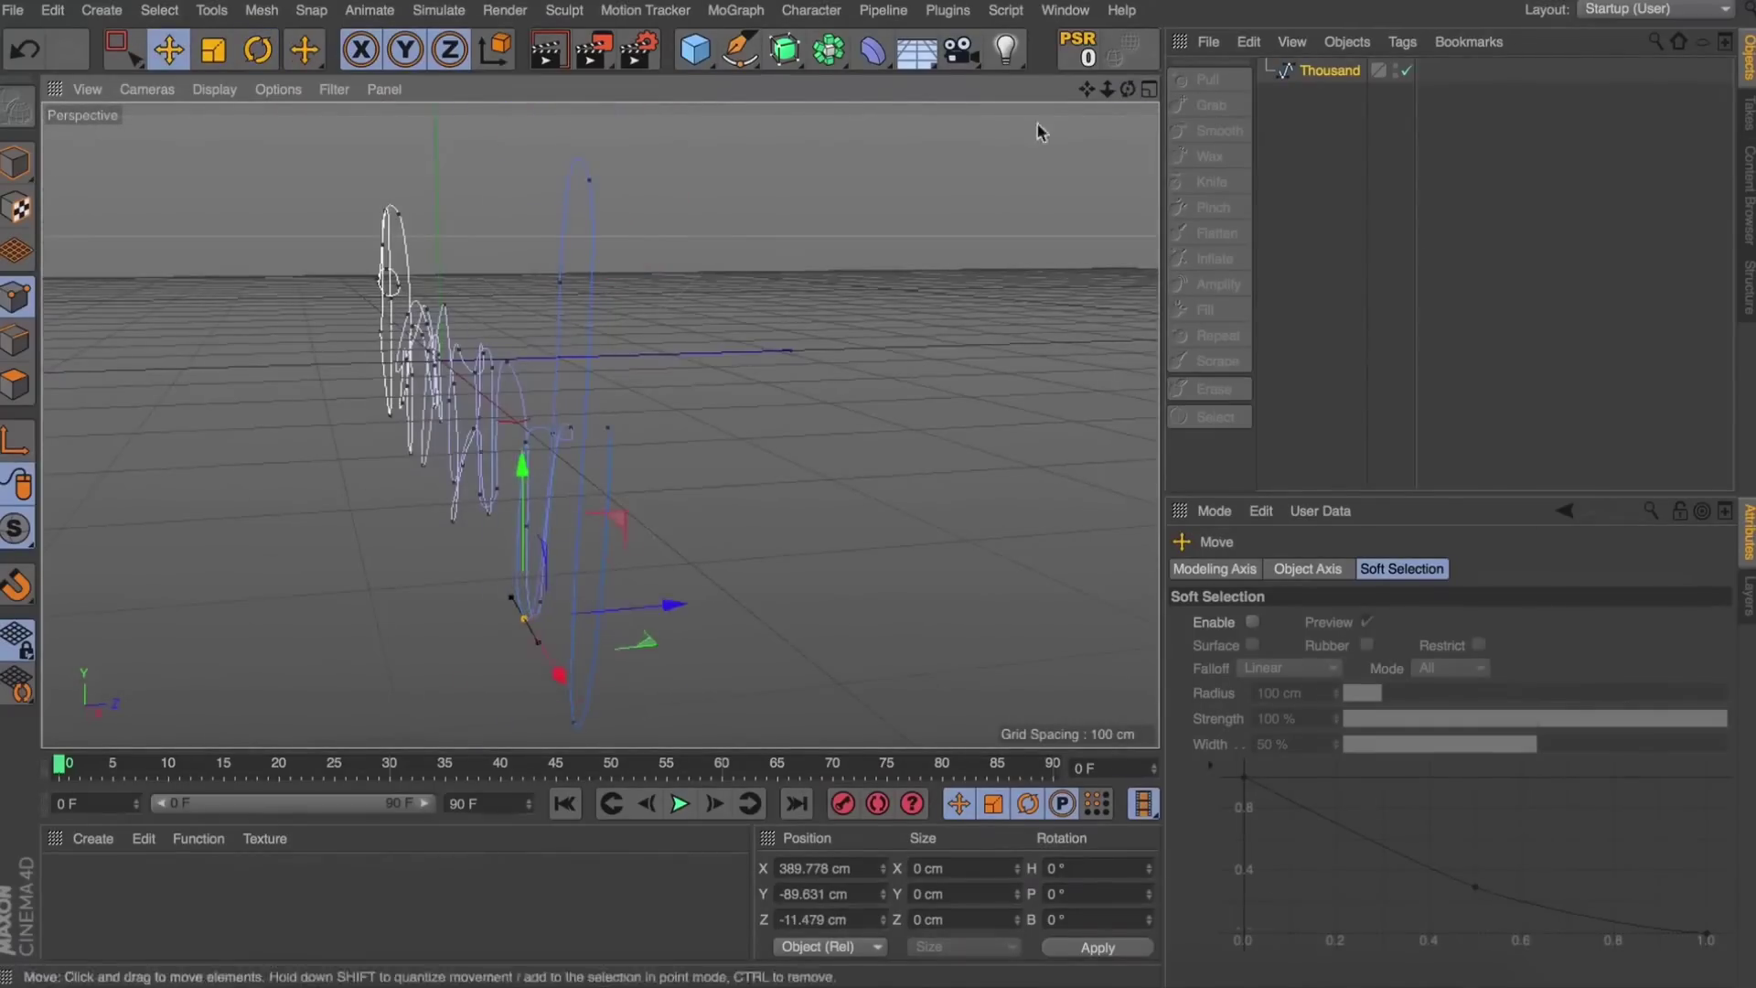
# Move the end point of the d's tail in depth and rotate its tangent.
pyautogui.moveTo(1127, 89); pyautogui.dragTo(1088, 92)
pyautogui.click(608, 421)
pyautogui.moveTo(755, 420); pyautogui.dragTo(710, 423)
pyautogui.press('r')
pyautogui.moveTo(478, 352); pyautogui.dragTo(638, 352)
pyautogui.moveTo(1127, 89); pyautogui.dragTo(1075, 90)
# Switch to editing whole objects, select the Thousand spline and move it upward above the ground grid.
pyautogui.click(16, 162)
pyautogui.click(1317, 183)
pyautogui.click(1317, 73)
pyautogui.press('e')
pyautogui.keyDown('shift'); pyautogui.moveTo(602, 289); pyautogui.dragTo(602, 272); pyautogui.keyUp('shift')
pyautogui.press('super+z')
pyautogui.press('super+z')
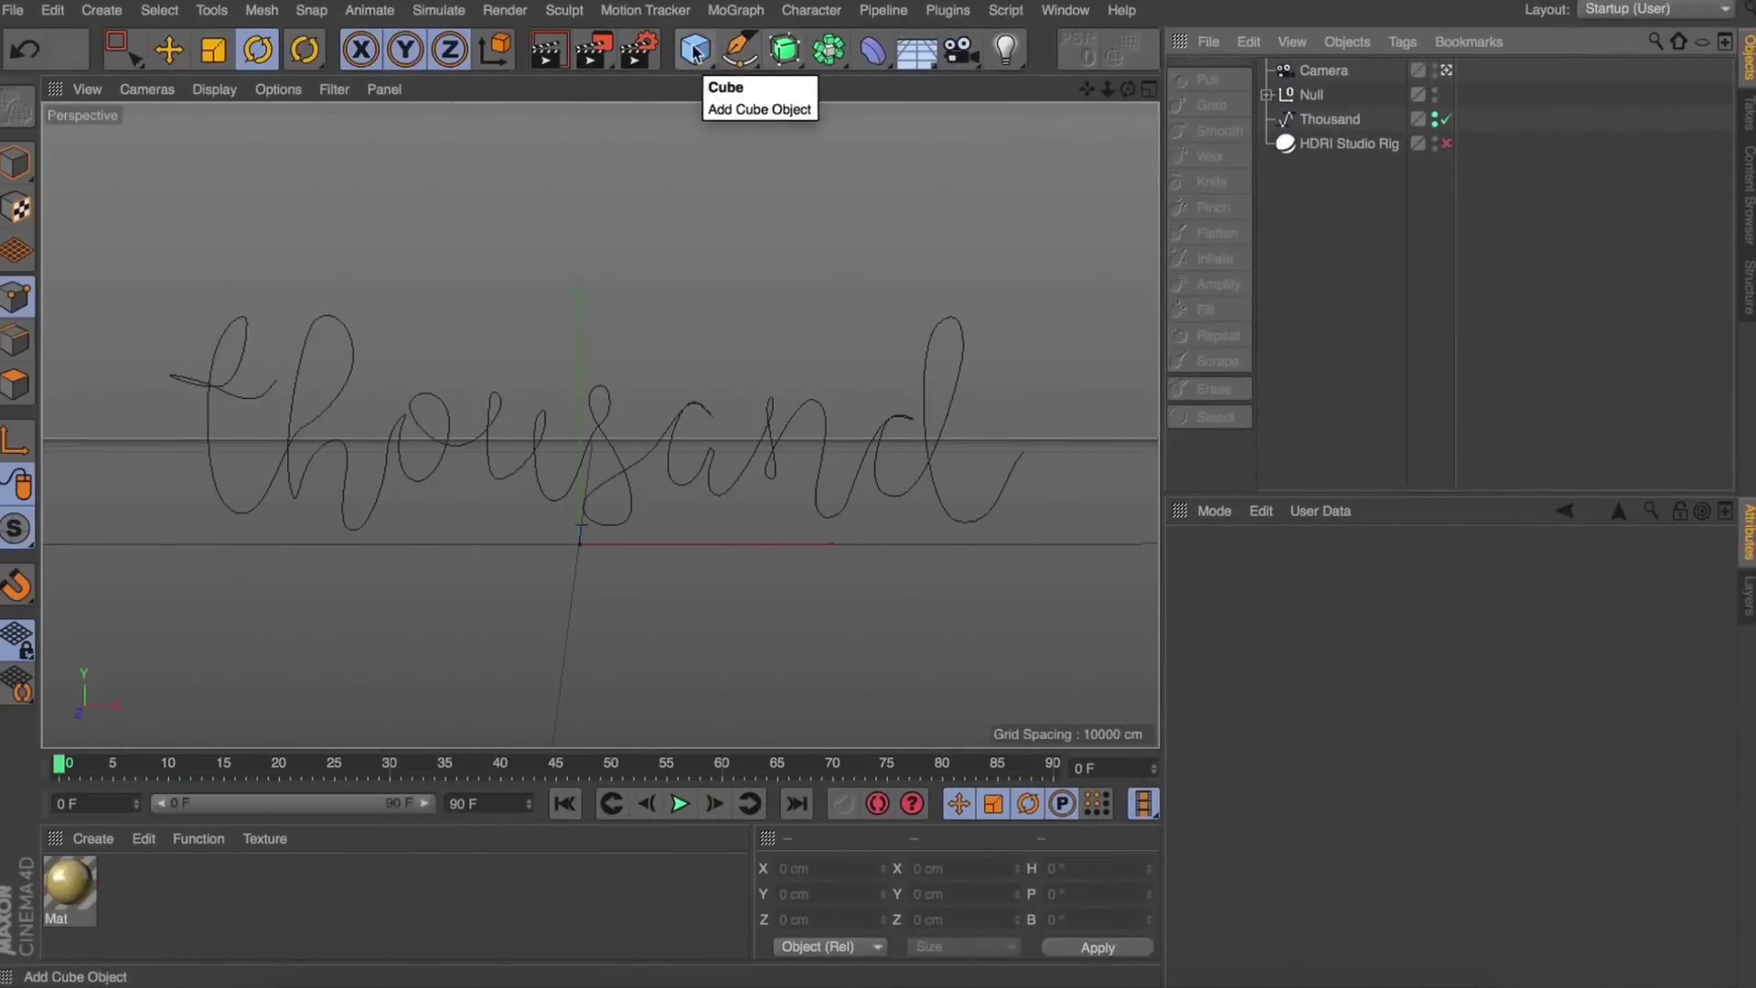
# Add a Capsule object and nest it inside the Null, directly above the Spline Wrap.
pyautogui.click(695, 50)
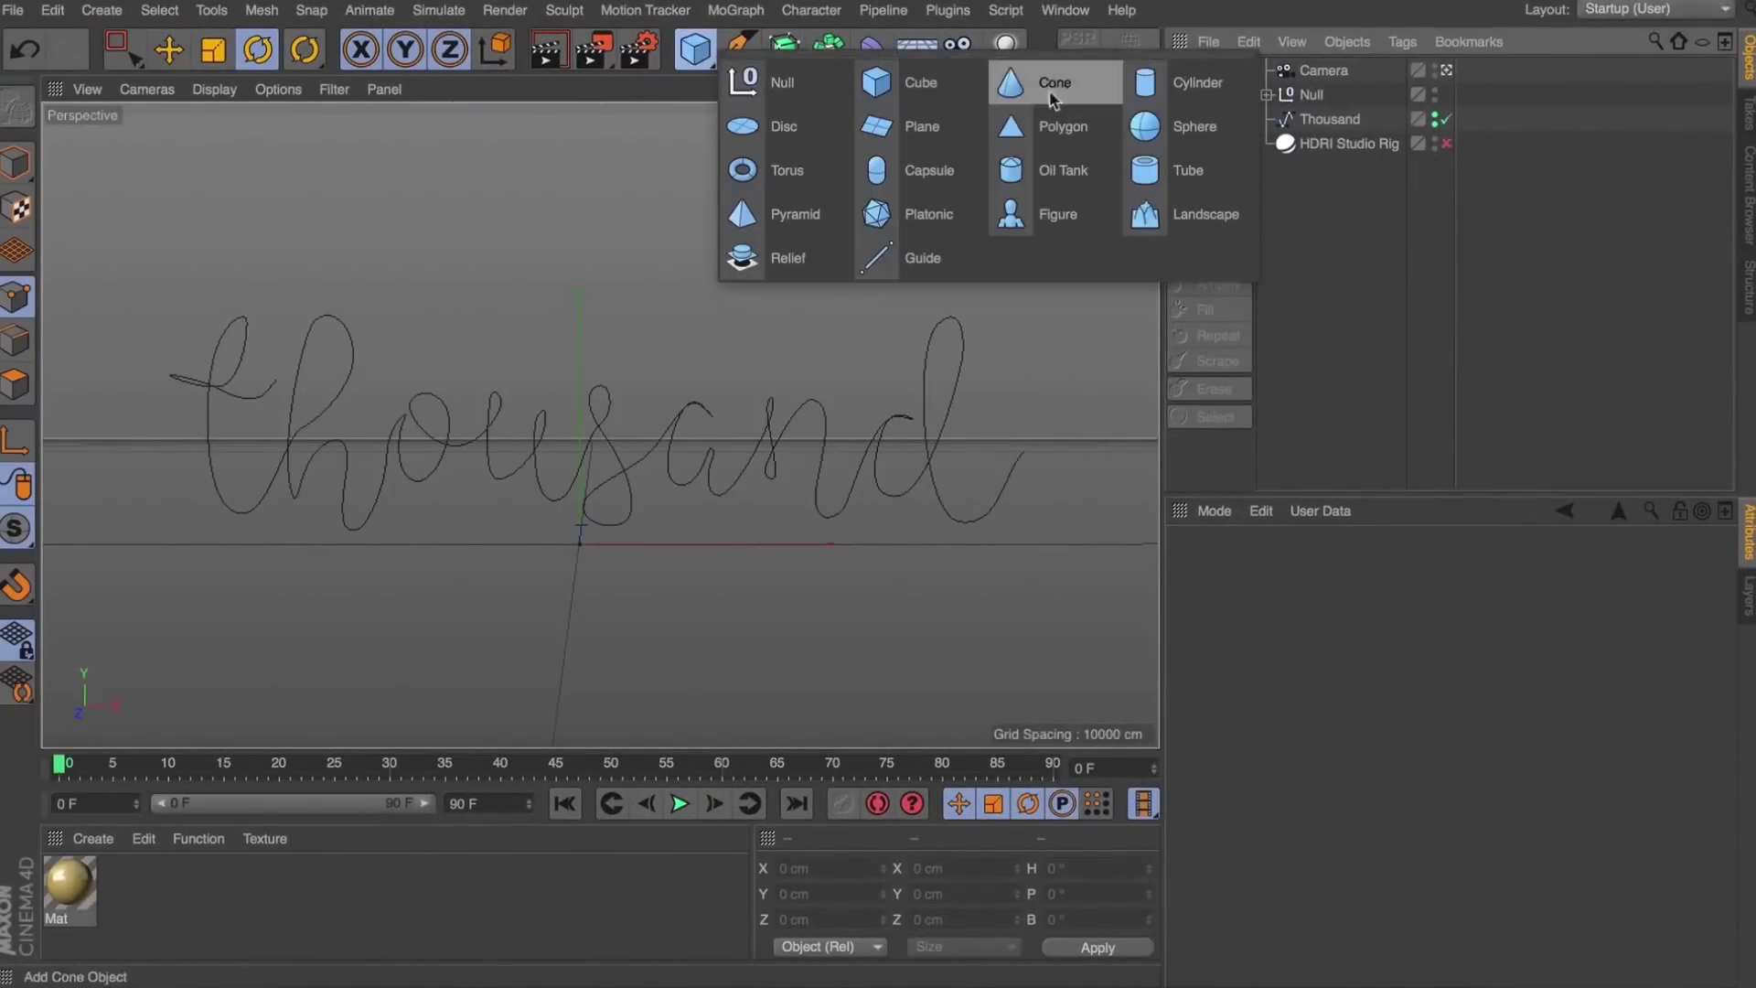
pyautogui.click(926, 170)
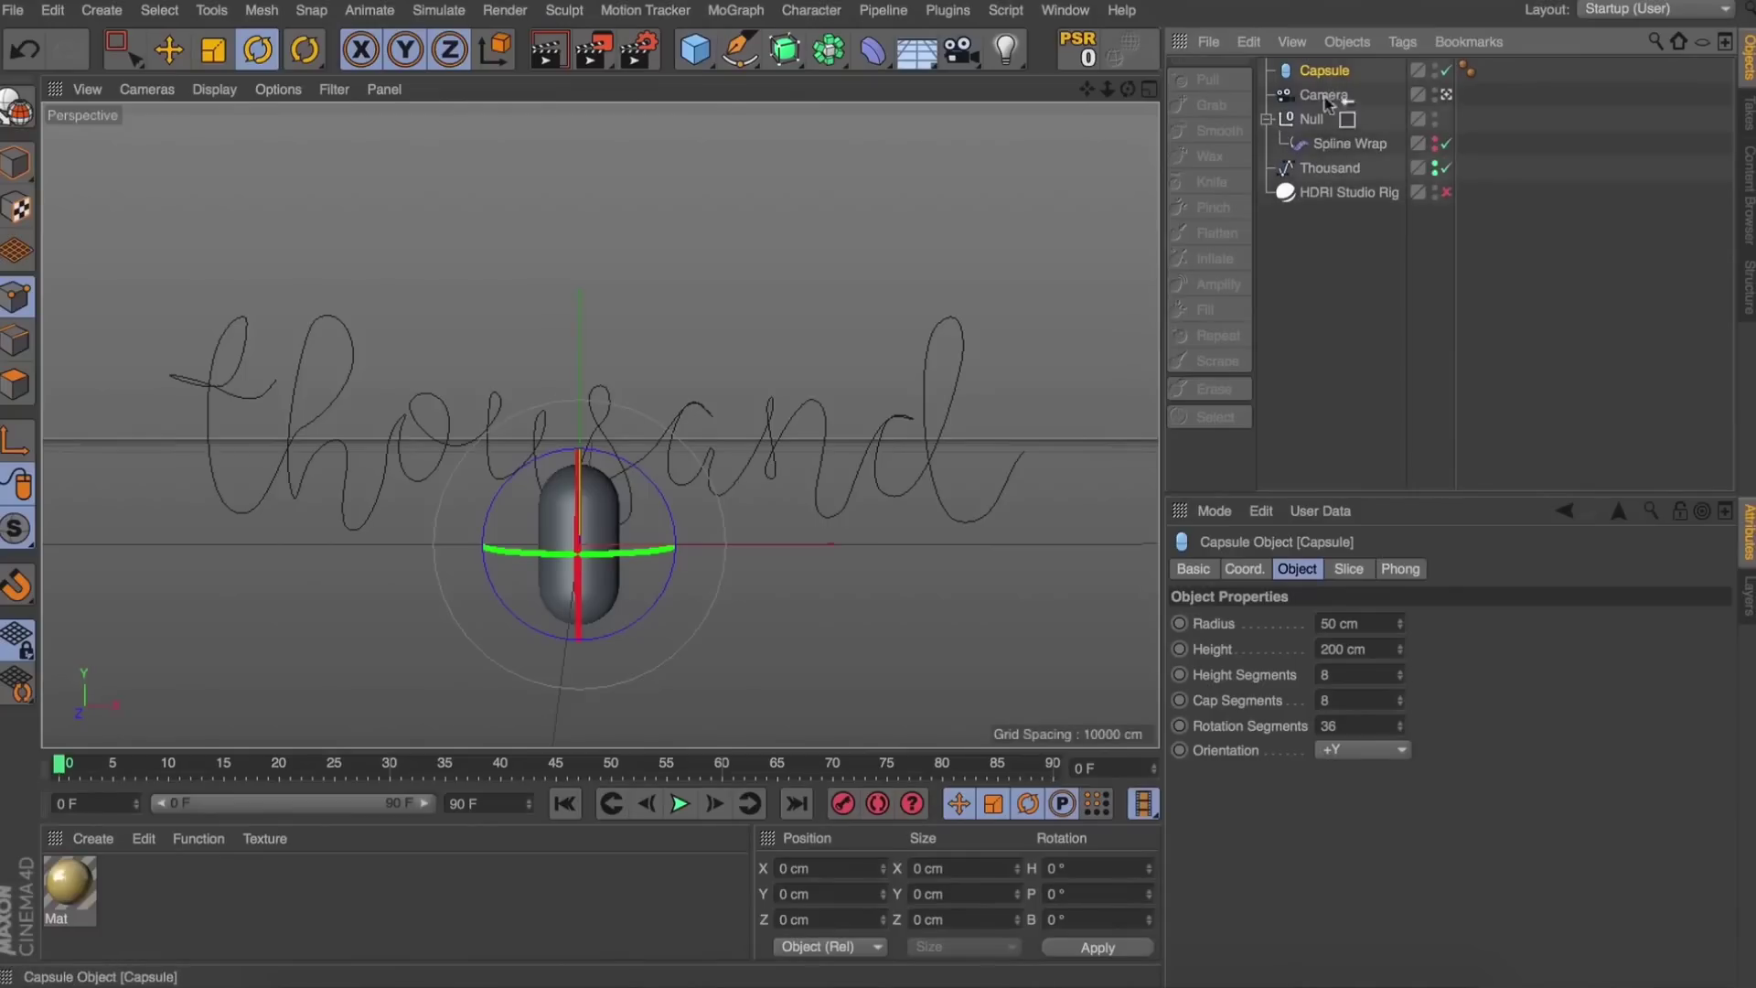
pyautogui.moveTo(1320, 139); pyautogui.dragTo(1322, 132)
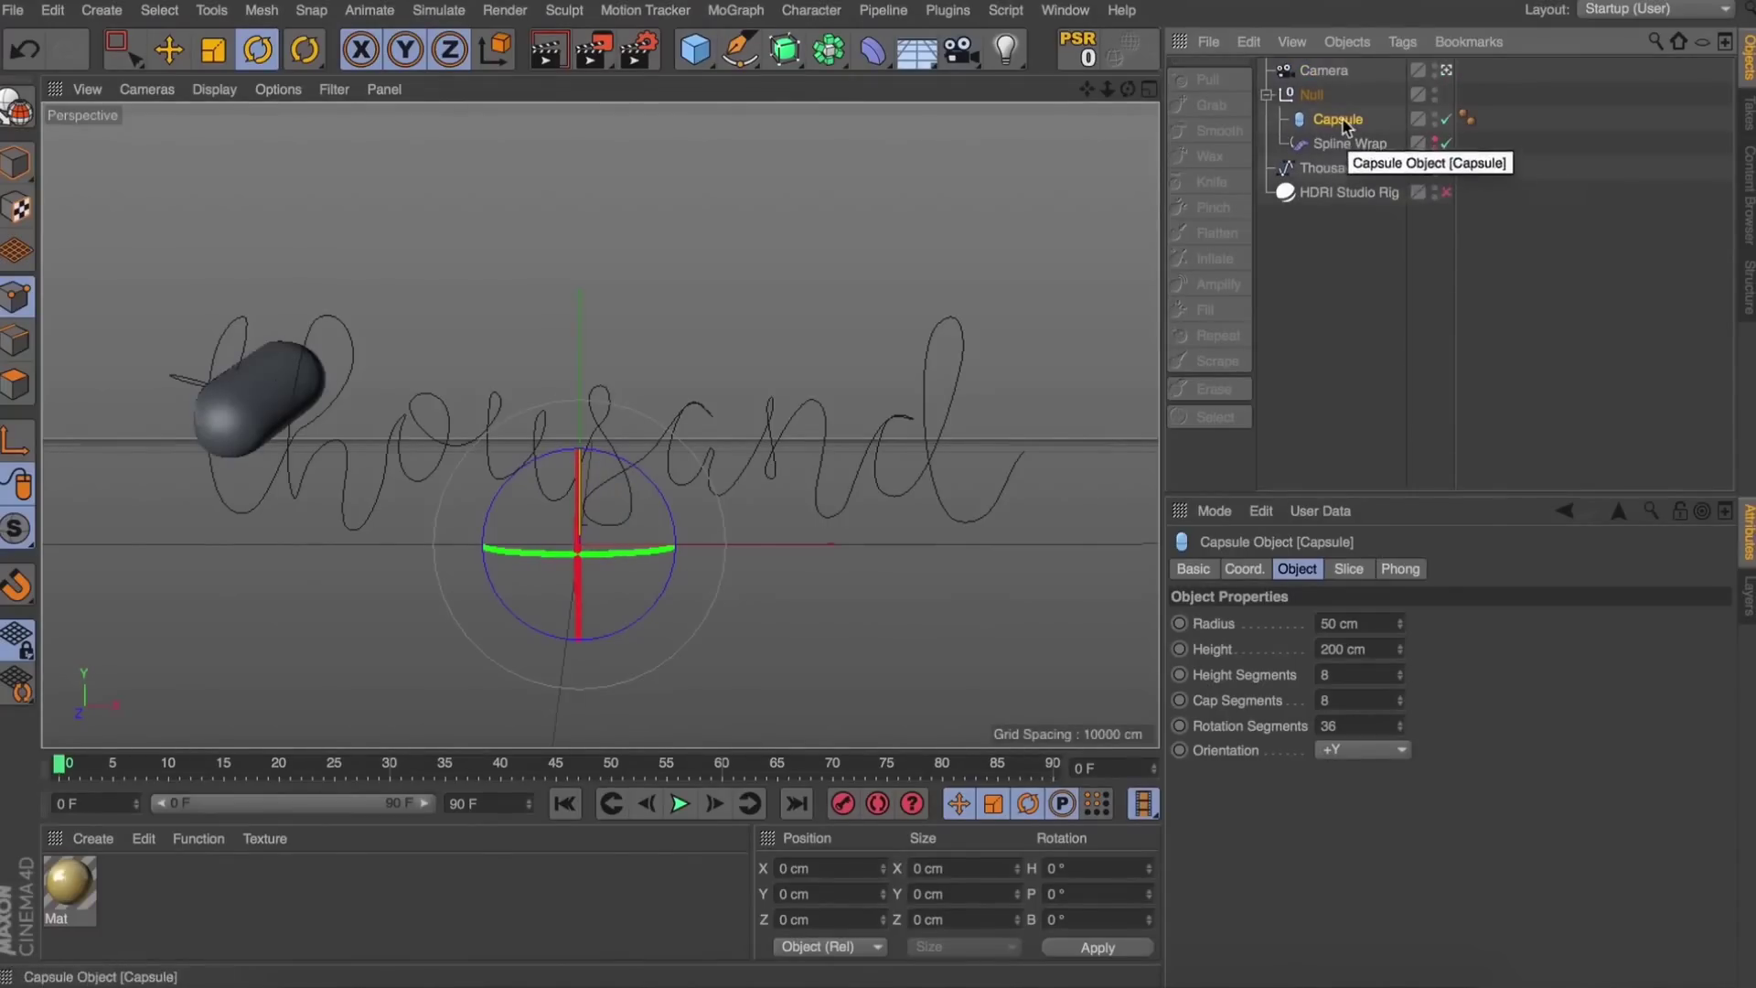
# Set the capsule's orientation to +Z, its height segments to 100 and its radius to 100 cm.
pyautogui.click(1341, 752)
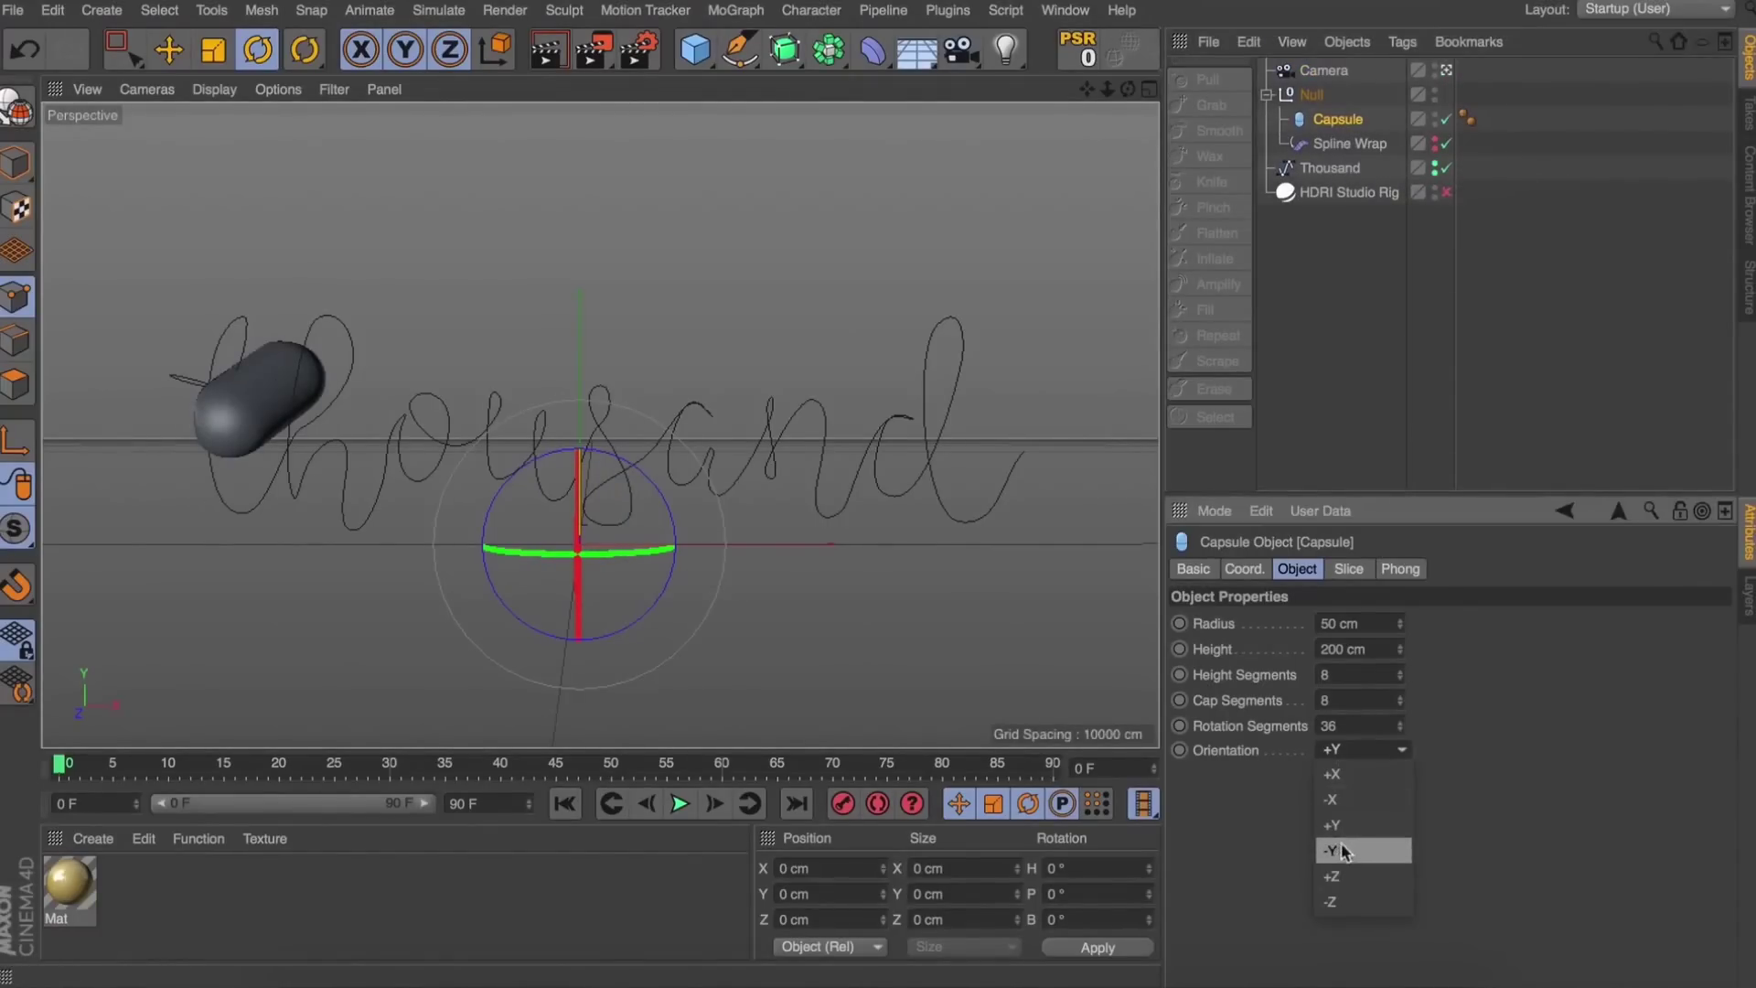
pyautogui.click(1336, 879)
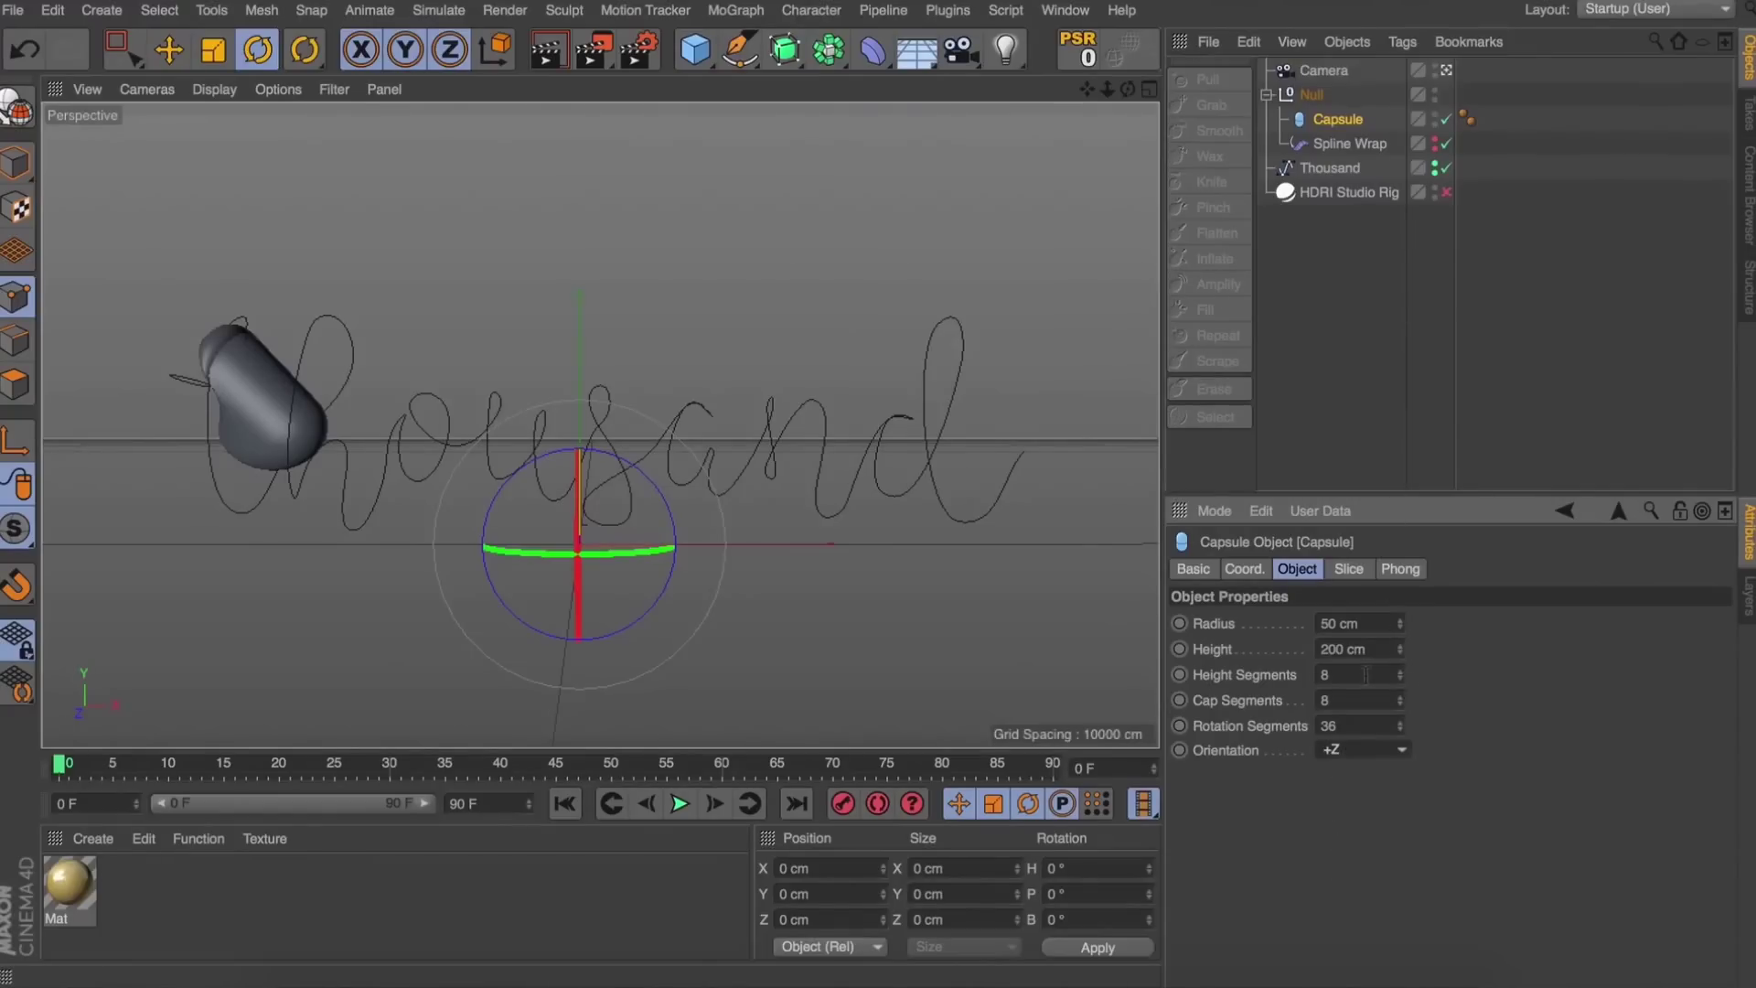
pyautogui.write('100')
pyautogui.press('Tab')
pyautogui.press('shift')
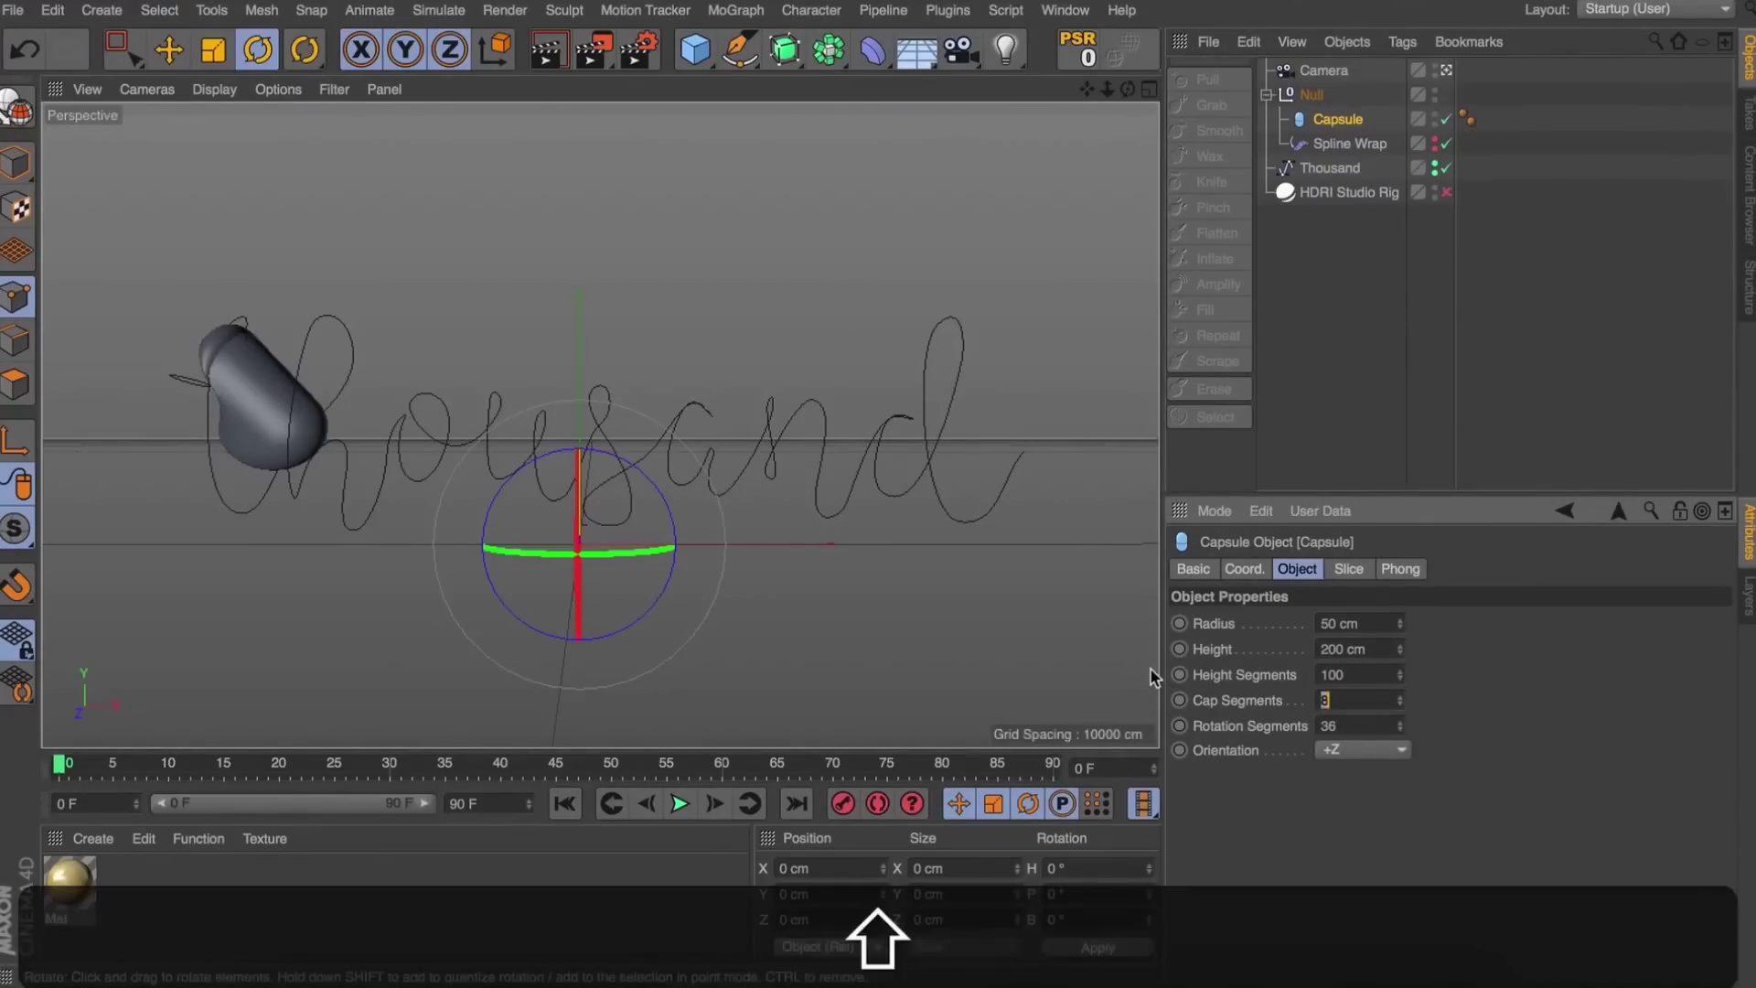
pyautogui.keyDown('shift'); pyautogui.moveTo(1401, 626); pyautogui.dragTo(1400, 599); pyautogui.keyUp('shift')
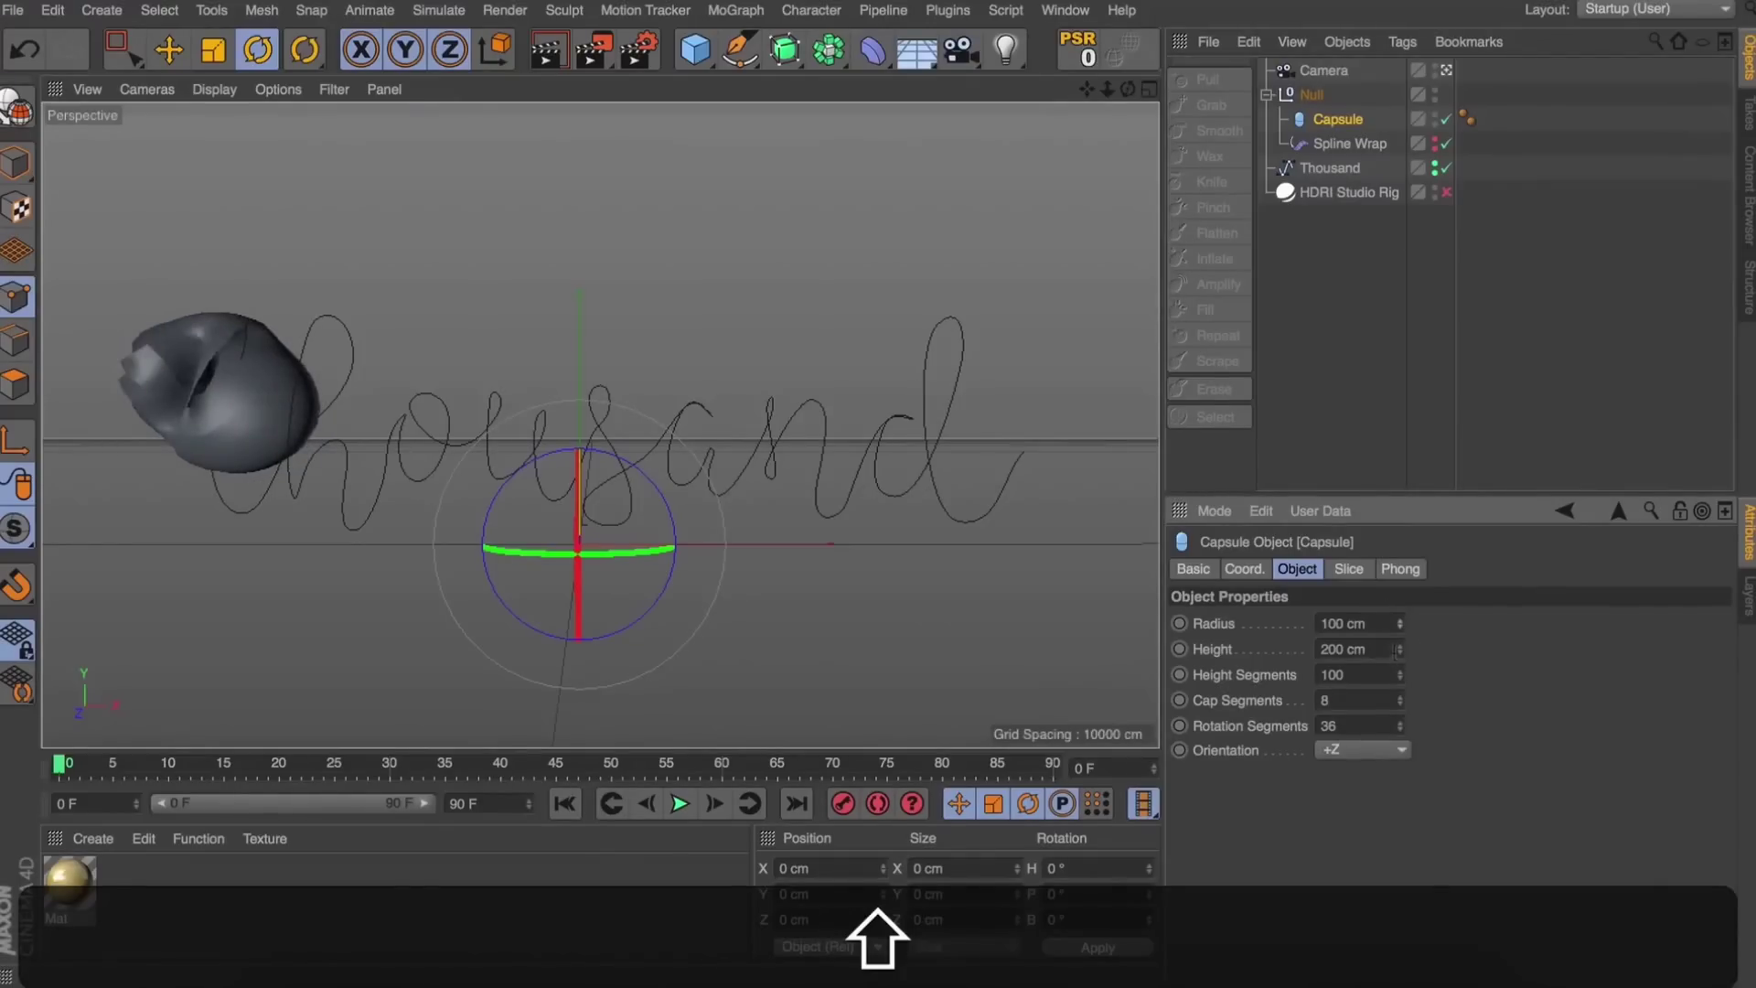
# Set the capsule's orientation to +X, its radius to 20 cm and its height to 4932 cm, and increase its height segments.
pyautogui.press('super+shift+z')
pyautogui.moveTo(1400, 648)
pyautogui.keyDown('shift'); pyautogui.mouseDown()
pyautogui.moveTo(1399, 599)
pyautogui.moveTo(1405, 651)
pyautogui.mouseUp(); pyautogui.keyUp('shift')
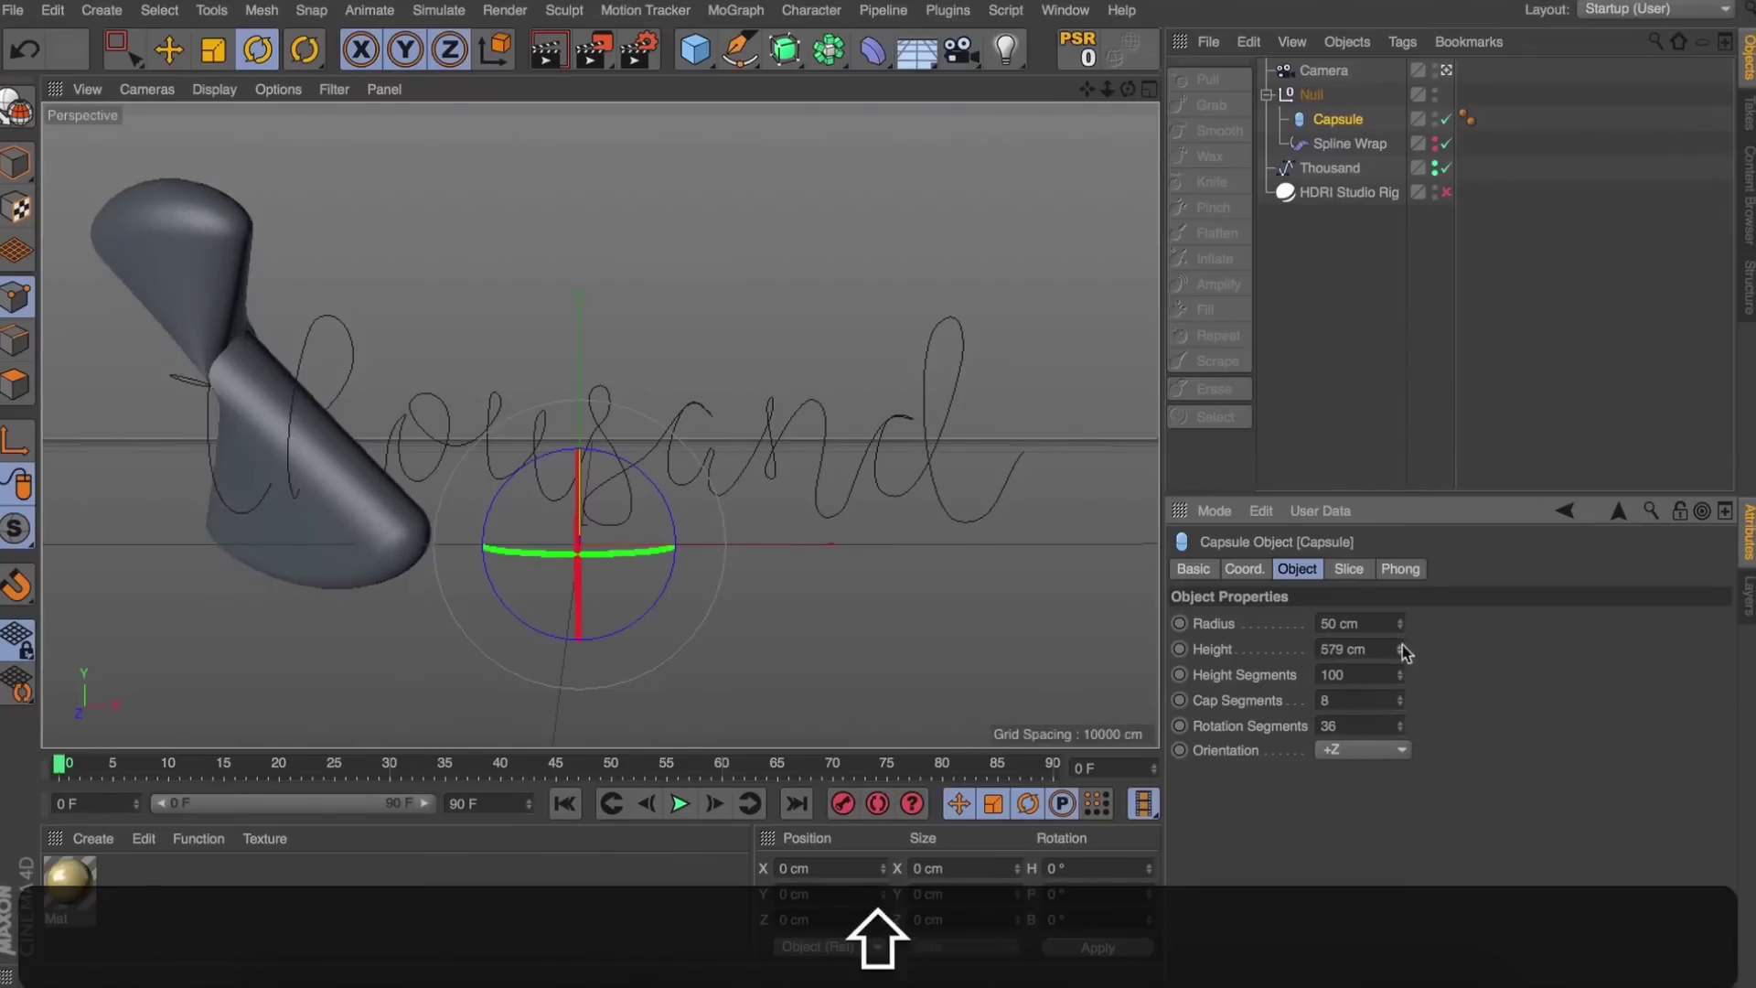
pyautogui.click(1353, 775)
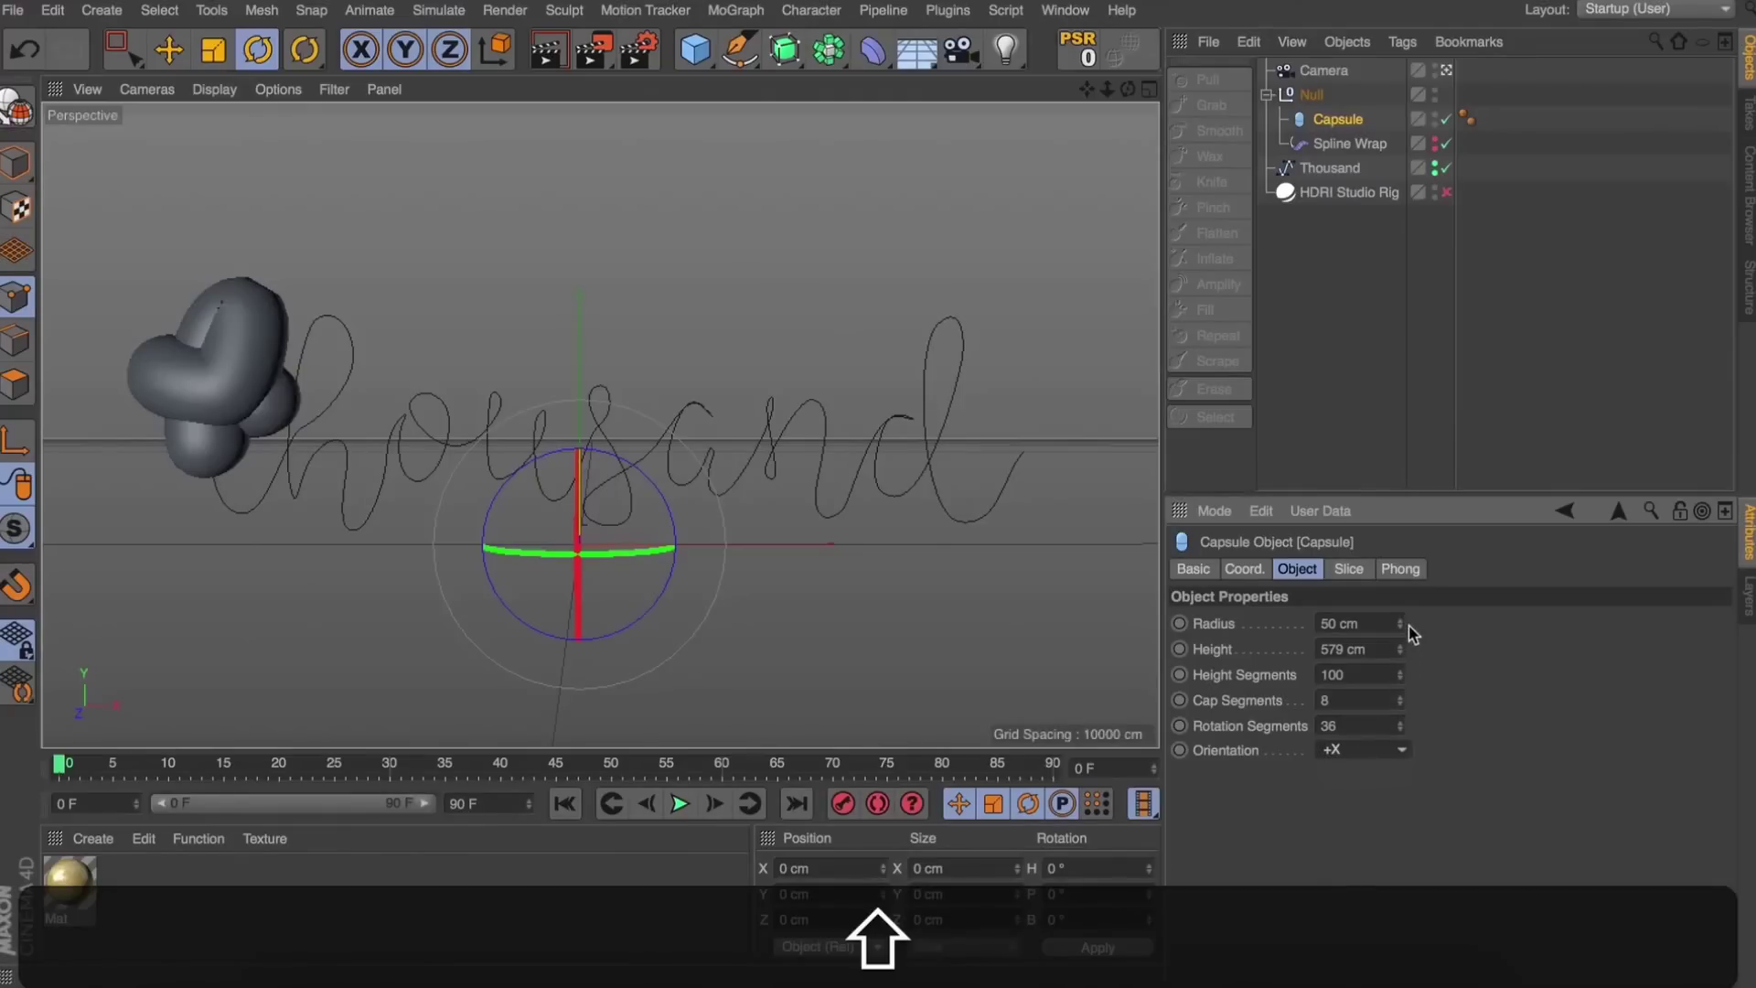
pyautogui.moveTo(1398, 620); pyautogui.dragTo(1400, 577)
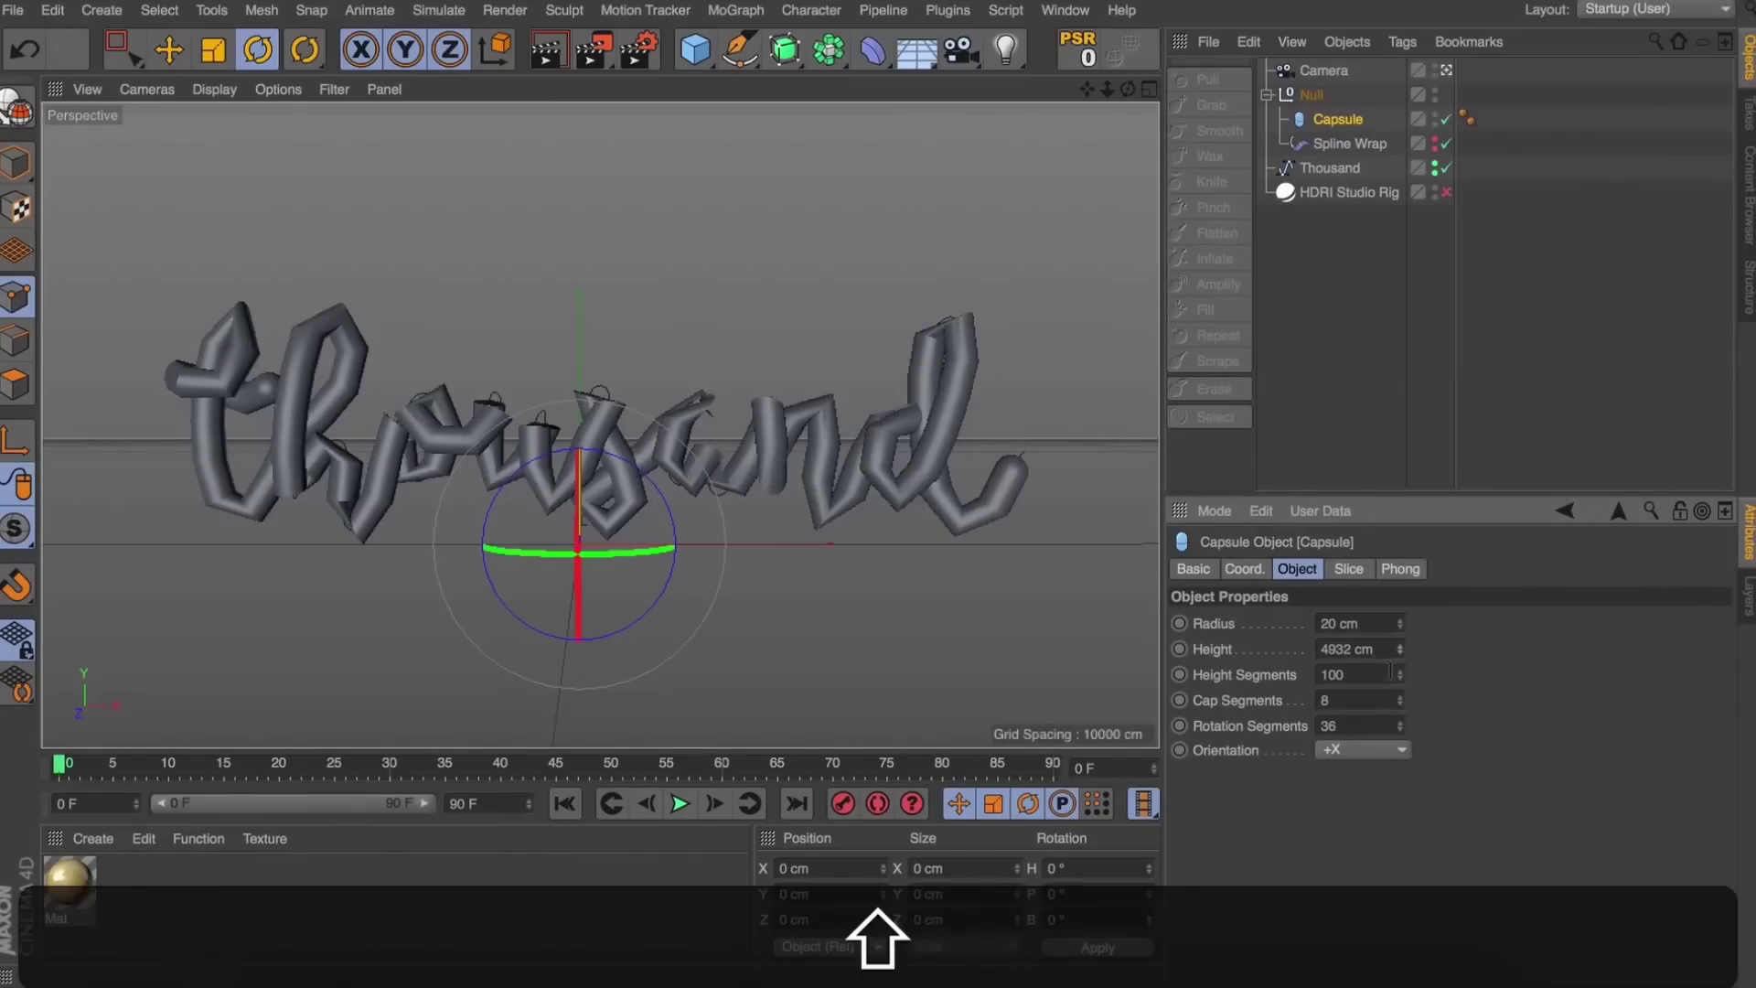
pyautogui.moveTo(1400, 677); pyautogui.dragTo(1399, 648)
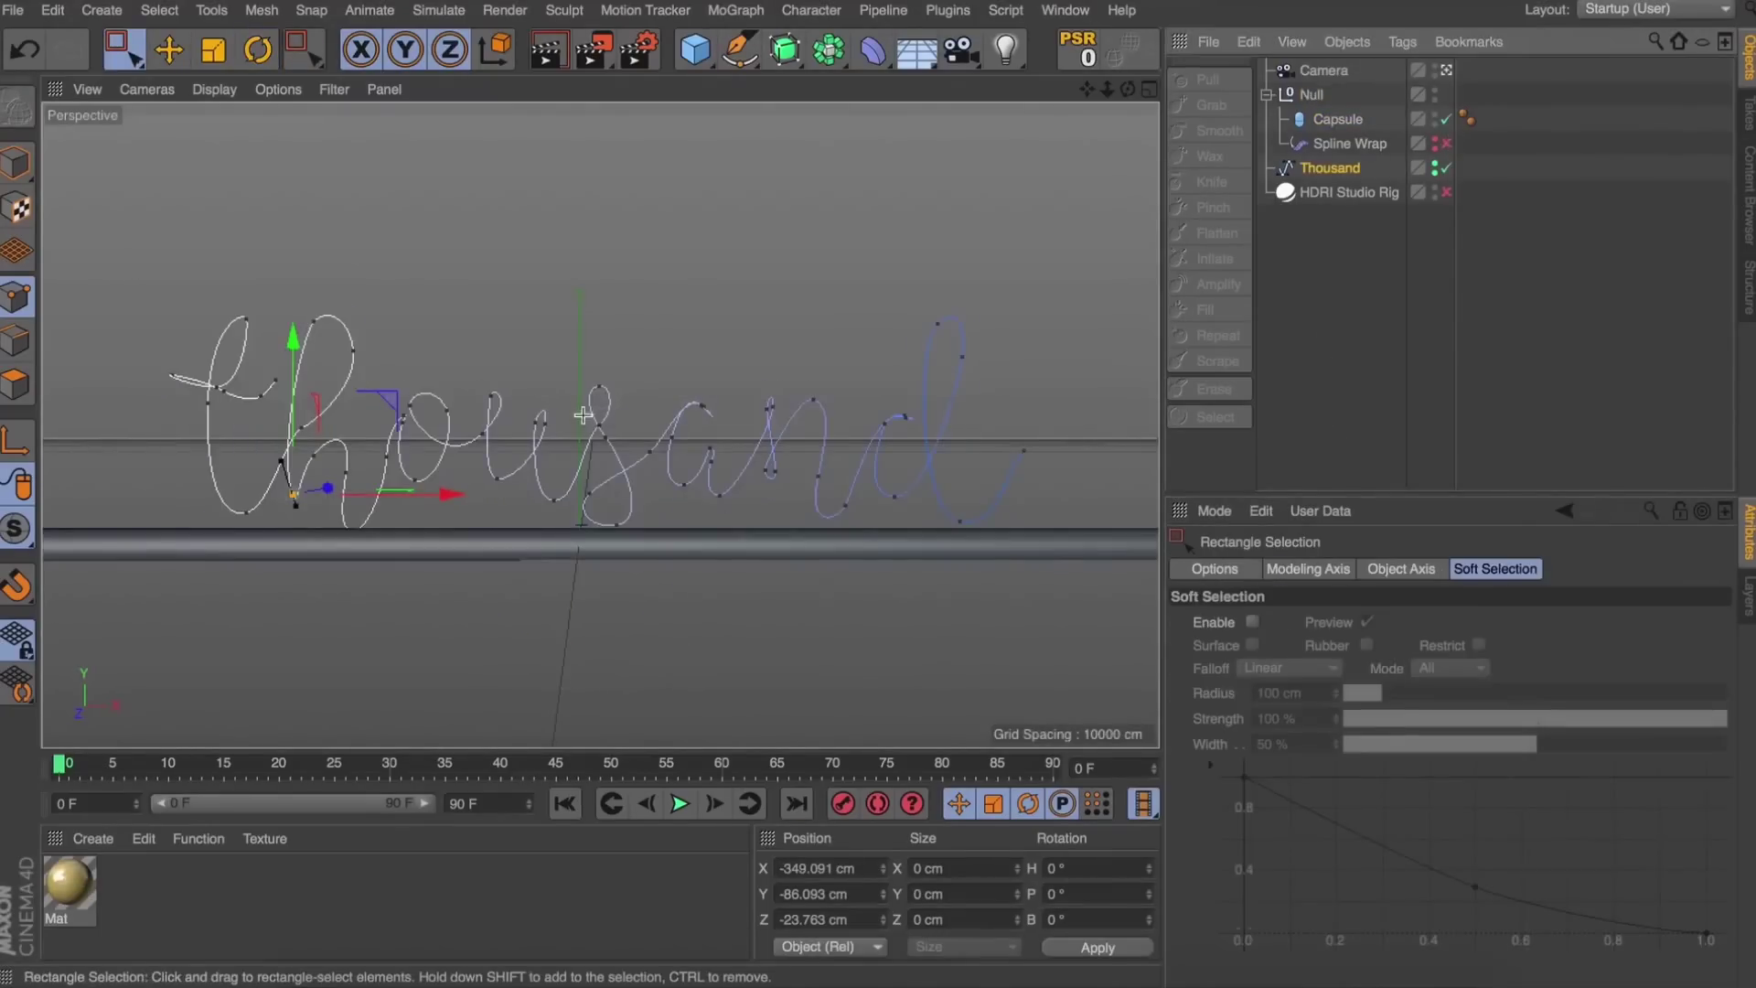
# Leave the camera view, select the crossing point on the s's upper loop and move it in depth to Z about 21.5 cm.
pyautogui.moveTo(582, 415); pyautogui.dragTo(614, 434)
pyautogui.click(1446, 70)
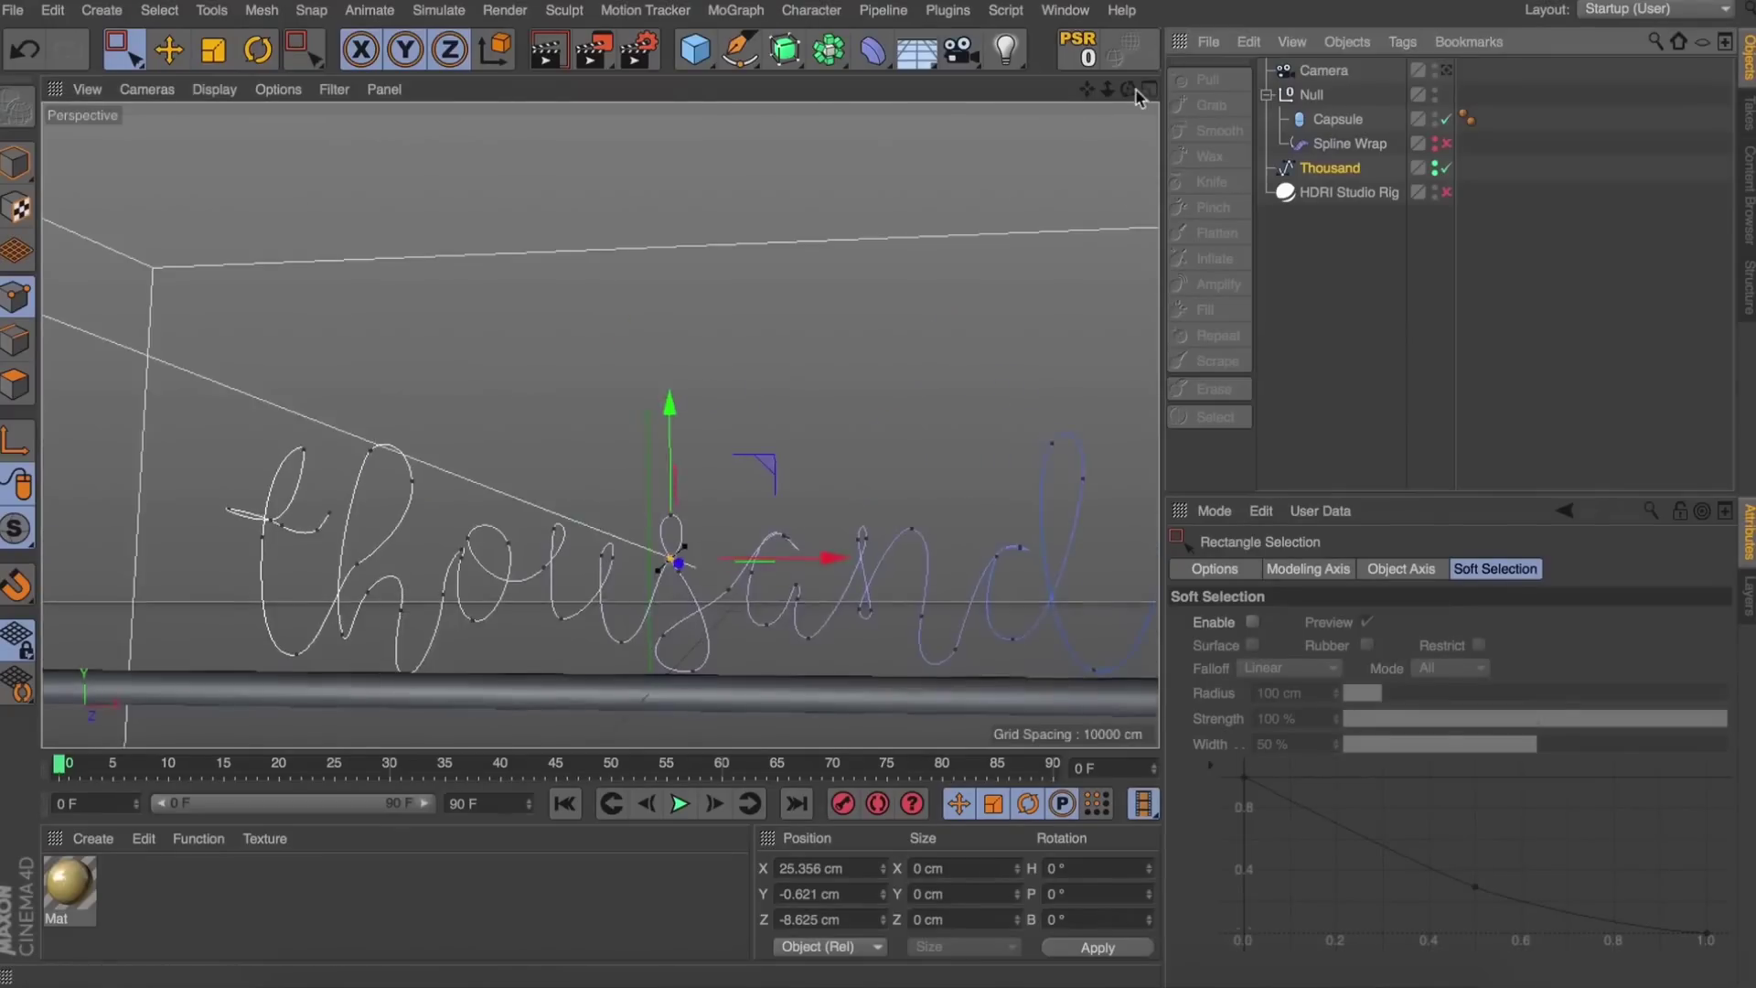
pyautogui.moveTo(1130, 89); pyautogui.dragTo(714, 399)
pyautogui.moveTo(697, 526); pyautogui.dragTo(644, 547)
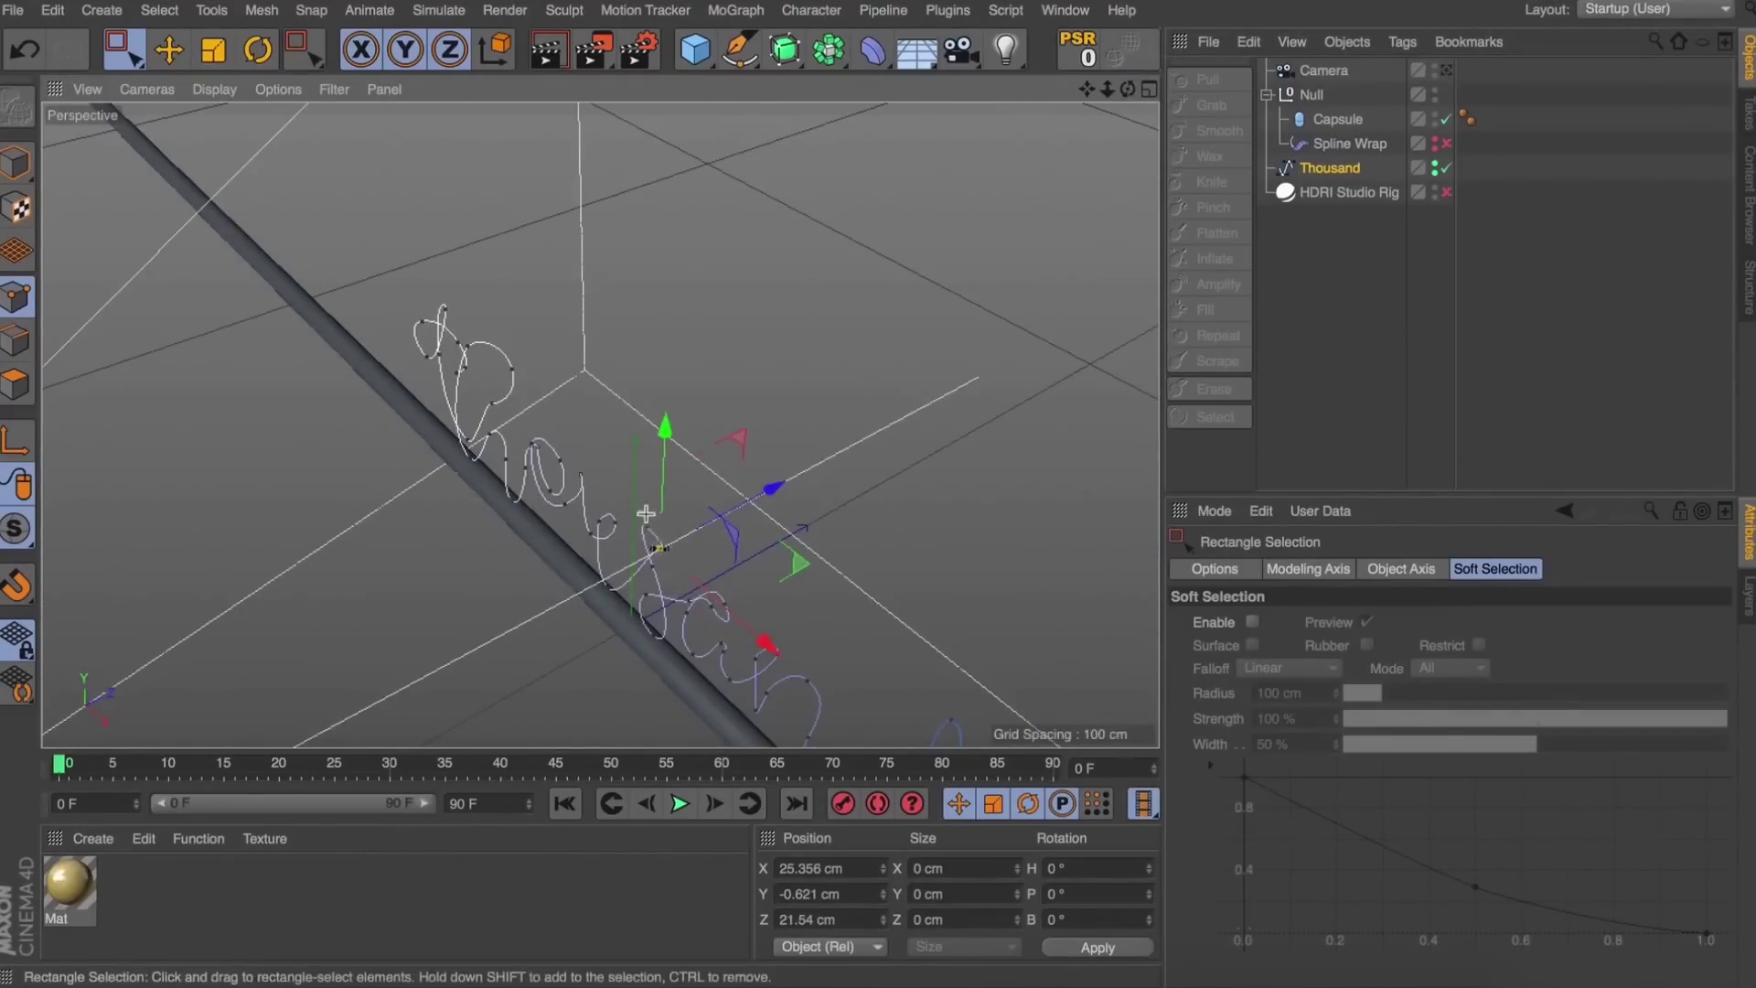
# Select the point at the bottom of the s, rotate its tangent and move it in depth to Z about -11 cm.
pyautogui.press('r')
pyautogui.moveTo(627, 585); pyautogui.dragTo(647, 628)
pyautogui.press('e')
pyautogui.press('r')
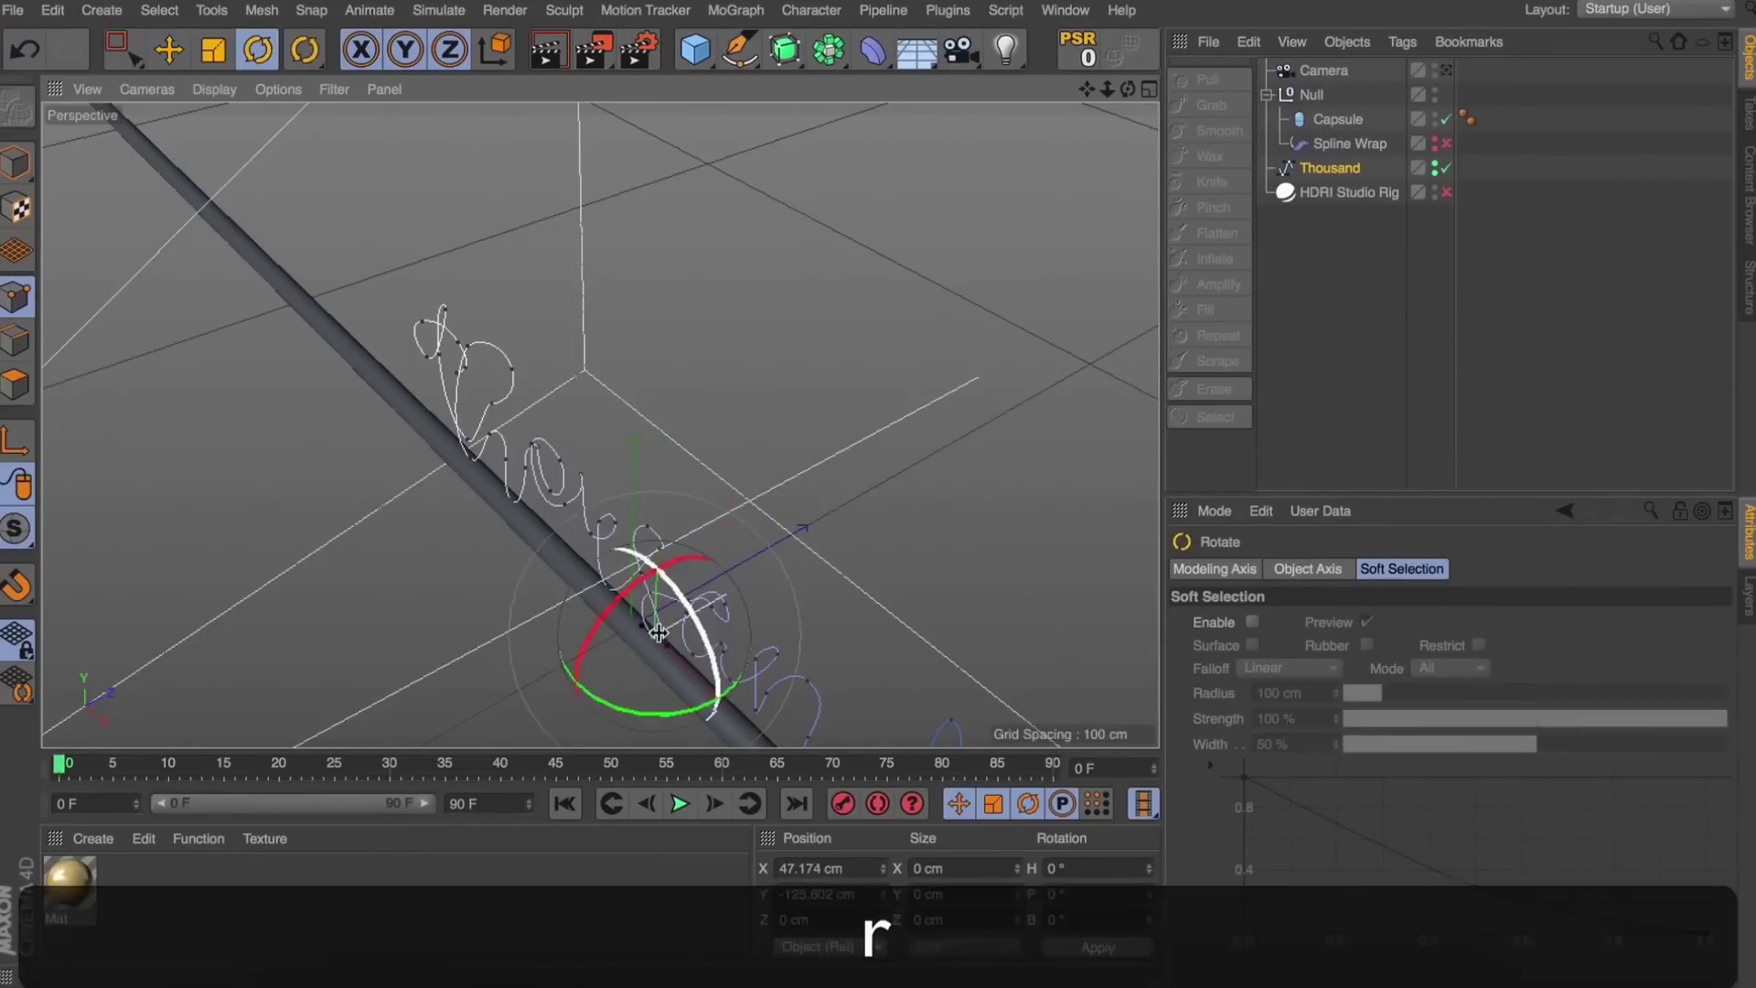
pyautogui.moveTo(647, 722); pyautogui.dragTo(612, 721)
pyautogui.moveTo(1128, 89); pyautogui.dragTo(1154, 52)
pyautogui.press('e')
pyautogui.moveTo(771, 657); pyautogui.dragTo(652, 582)
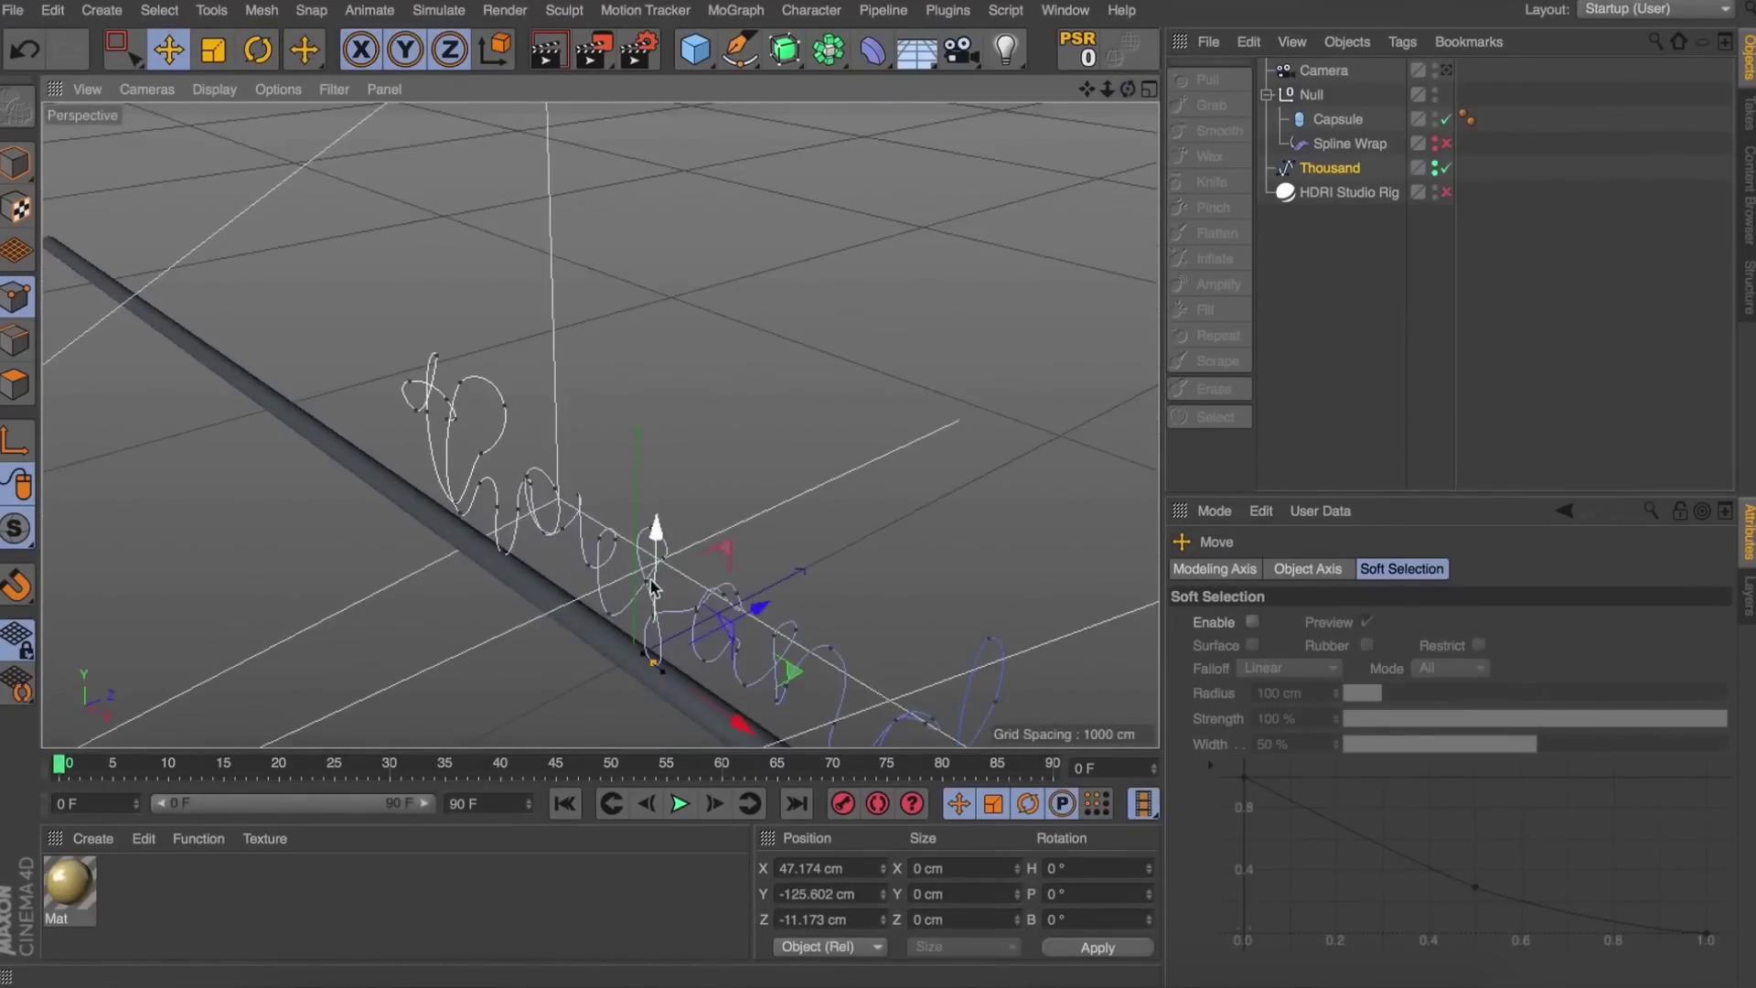
# Reselect the crossing point of the s's upper loop and move it back in depth to Z about 11.4 cm.
pyautogui.click(643, 583)
pyautogui.moveTo(1126, 88); pyautogui.dragTo(999, 84)
pyautogui.click(634, 572)
pyautogui.moveTo(710, 569); pyautogui.dragTo(695, 569)
# Enable the Spline Wrap again and inspect the wrapped thousand lettering from several angles.
pyautogui.click(1446, 143)
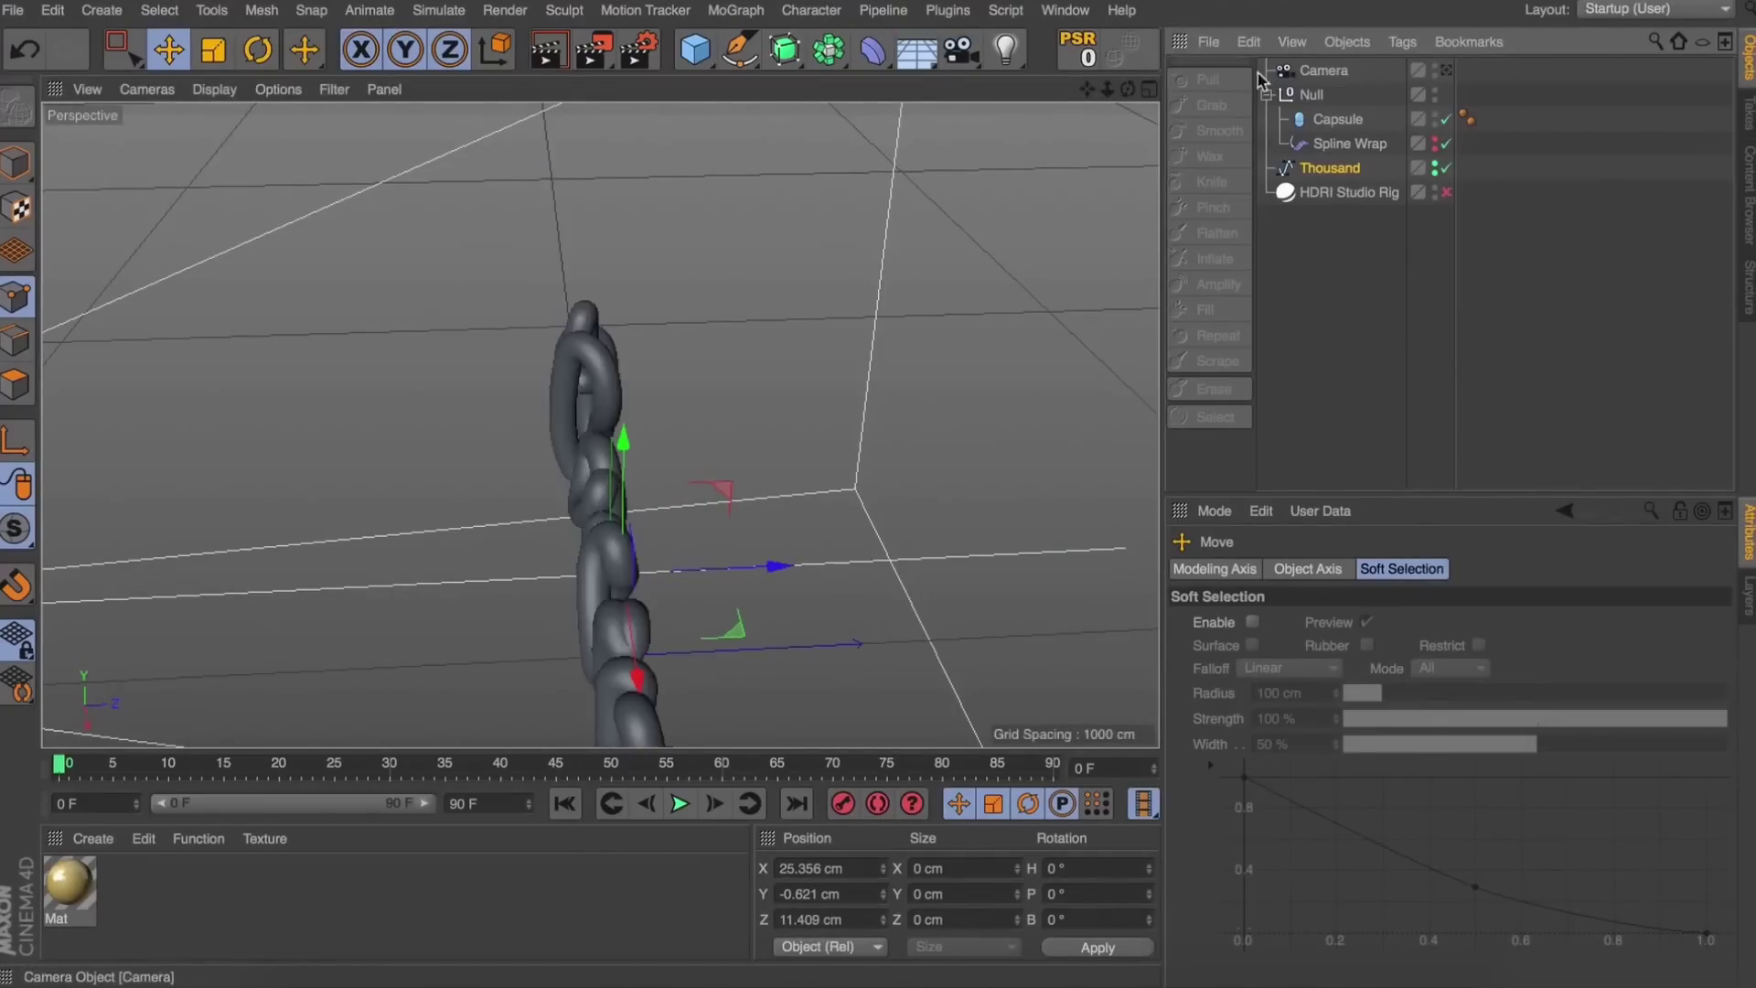
pyautogui.moveTo(1130, 91); pyautogui.dragTo(1132, 95)
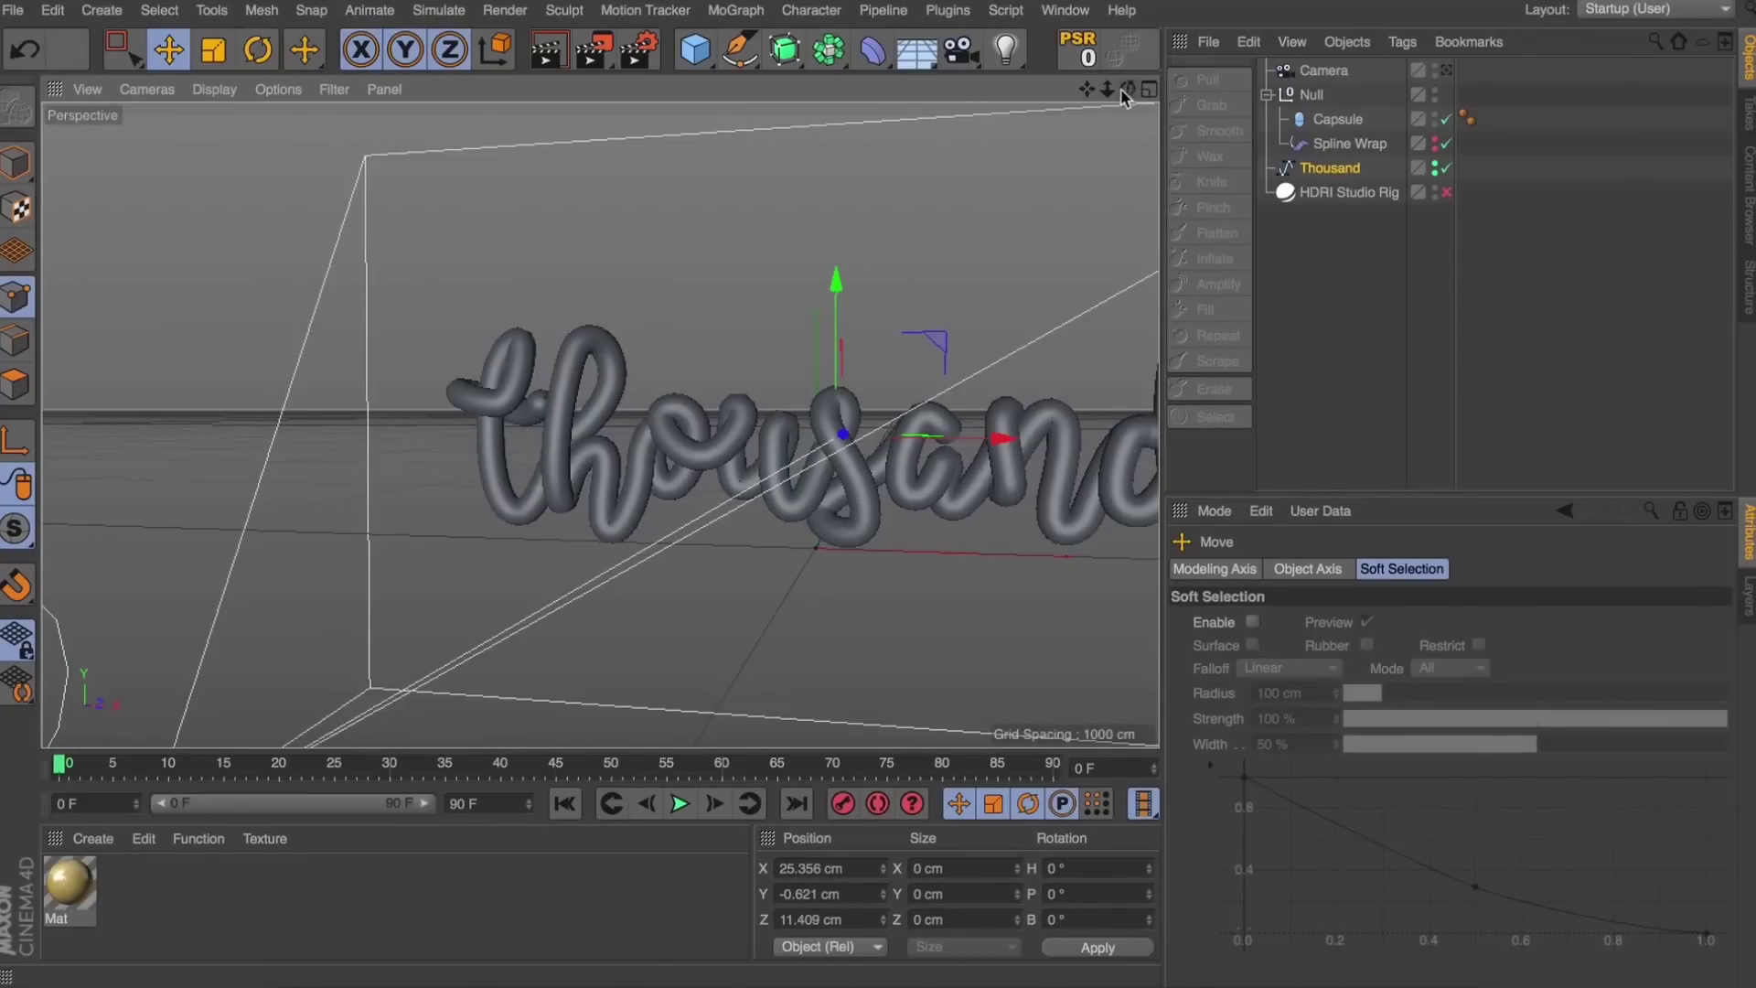
pyautogui.moveTo(1107, 89); pyautogui.dragTo(1007, 147)
pyautogui.moveTo(1125, 92); pyautogui.dragTo(1131, 93)
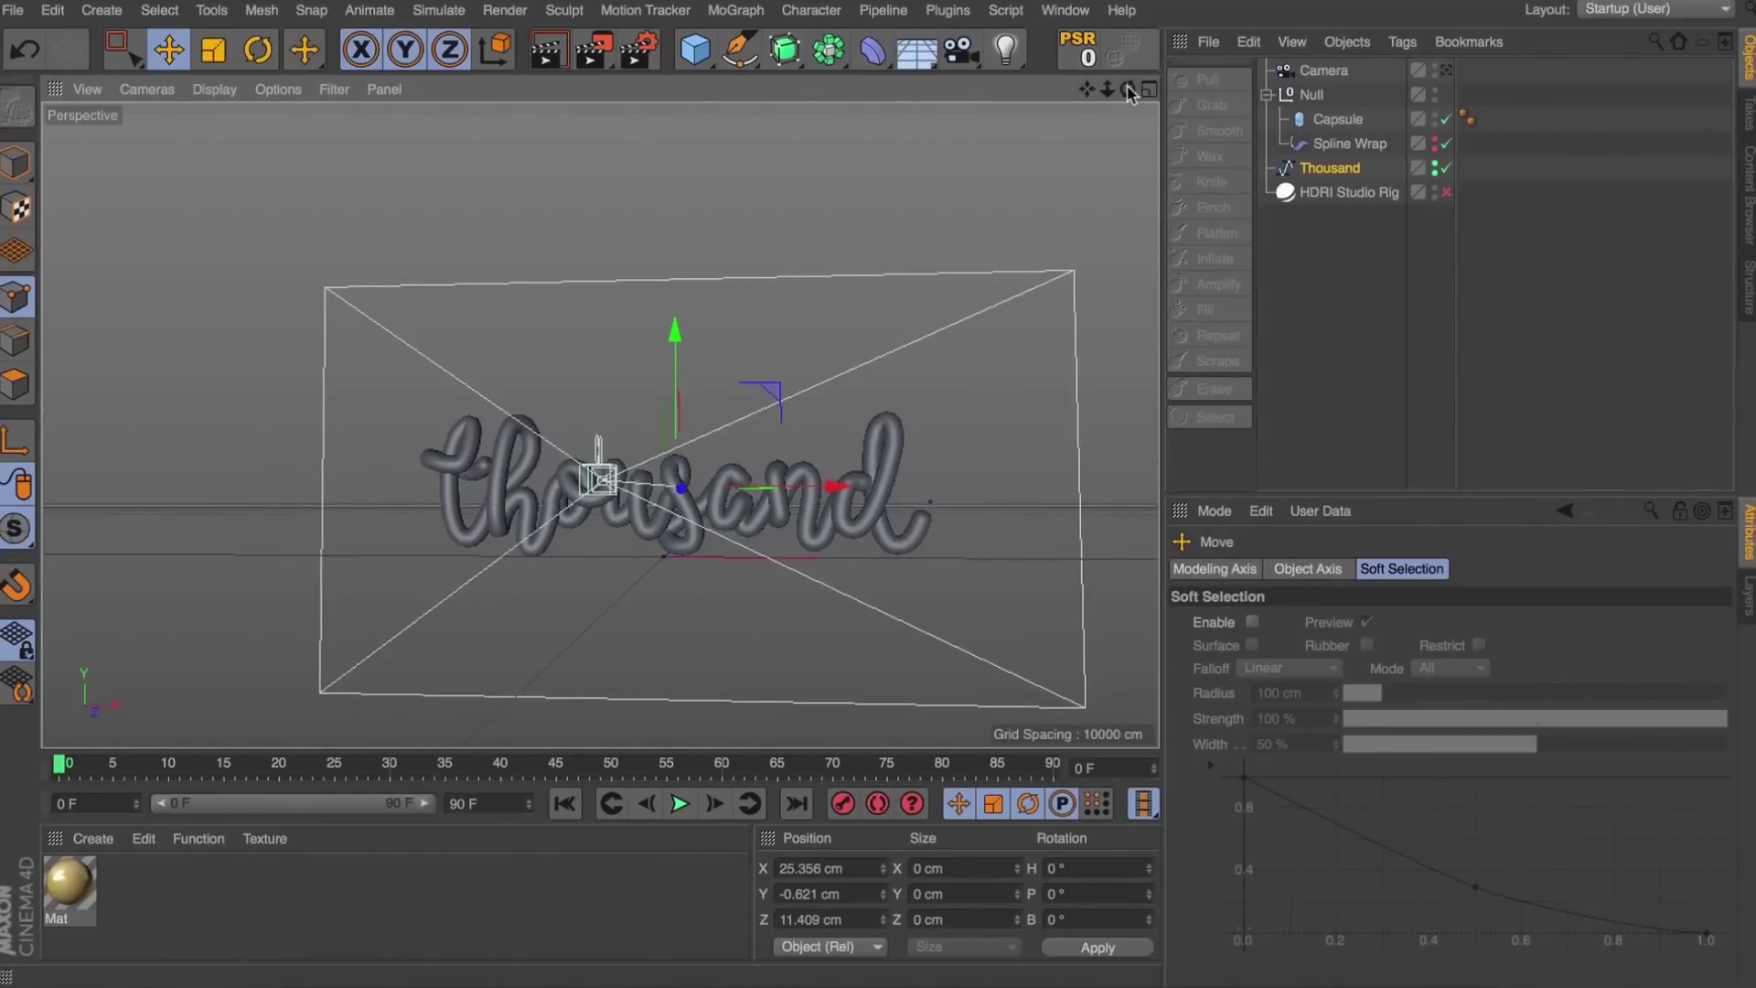
pyautogui.scroll(2, 692, 473)
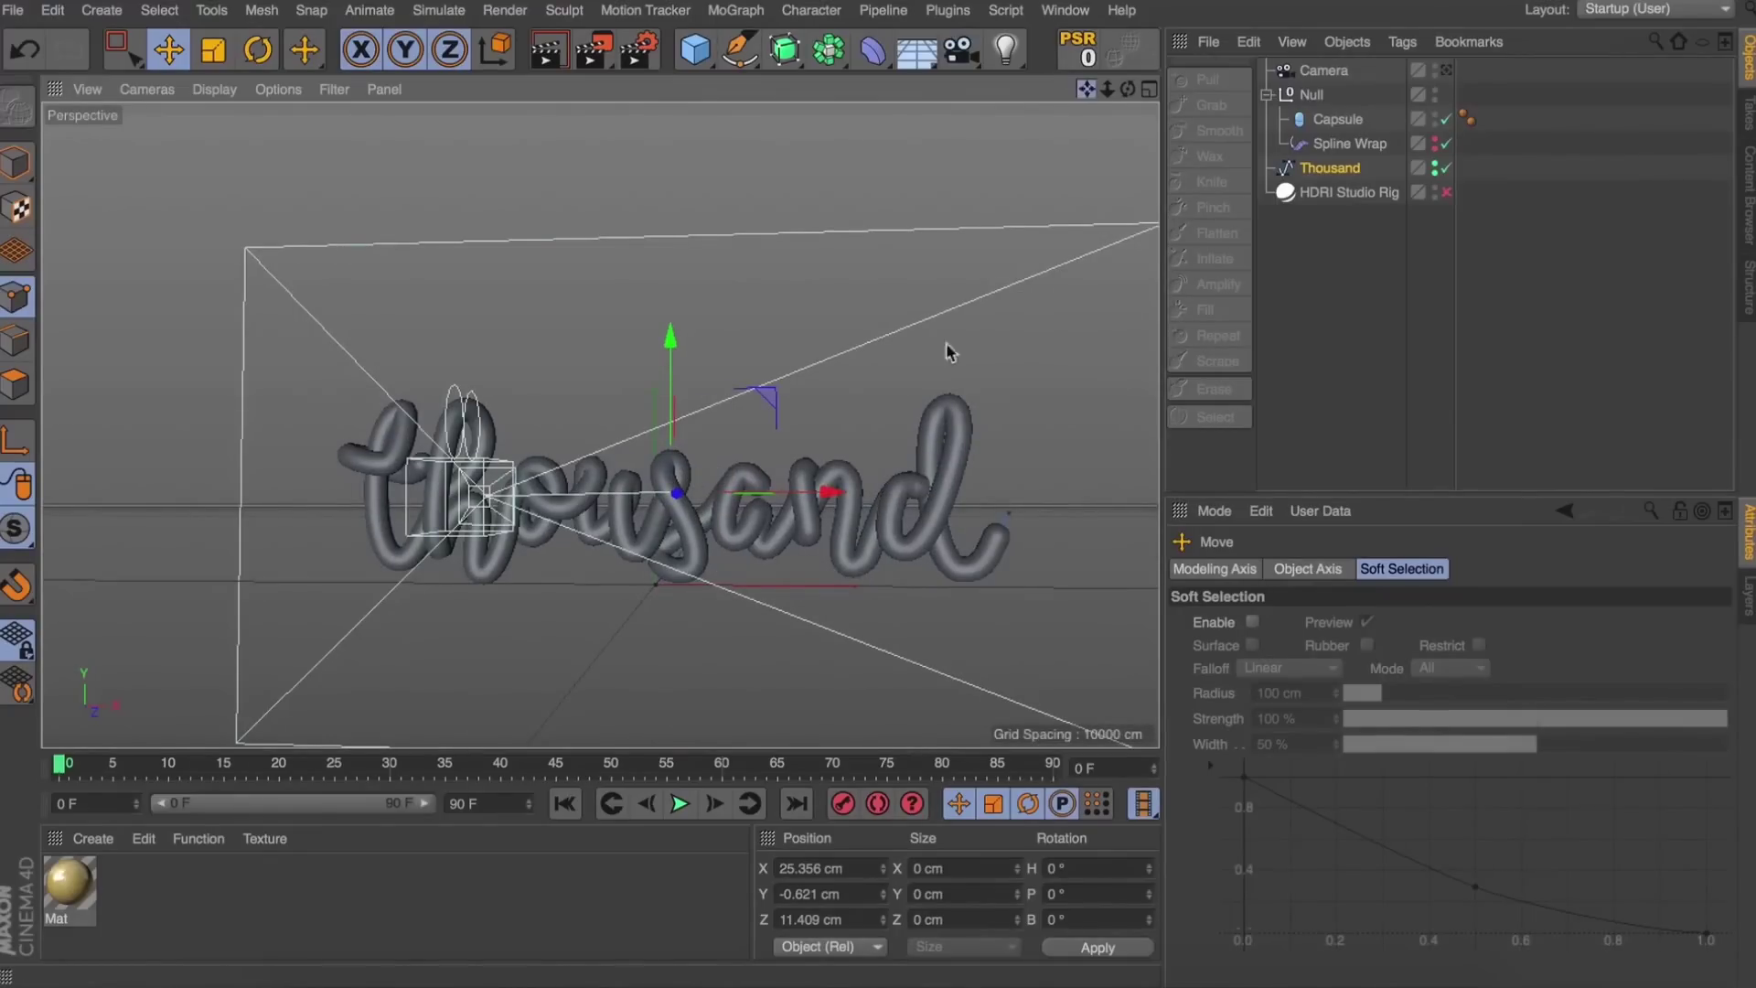
pyautogui.moveTo(947, 353); pyautogui.dragTo(891, 352)
pyautogui.moveTo(1129, 89); pyautogui.dragTo(1186, 96)
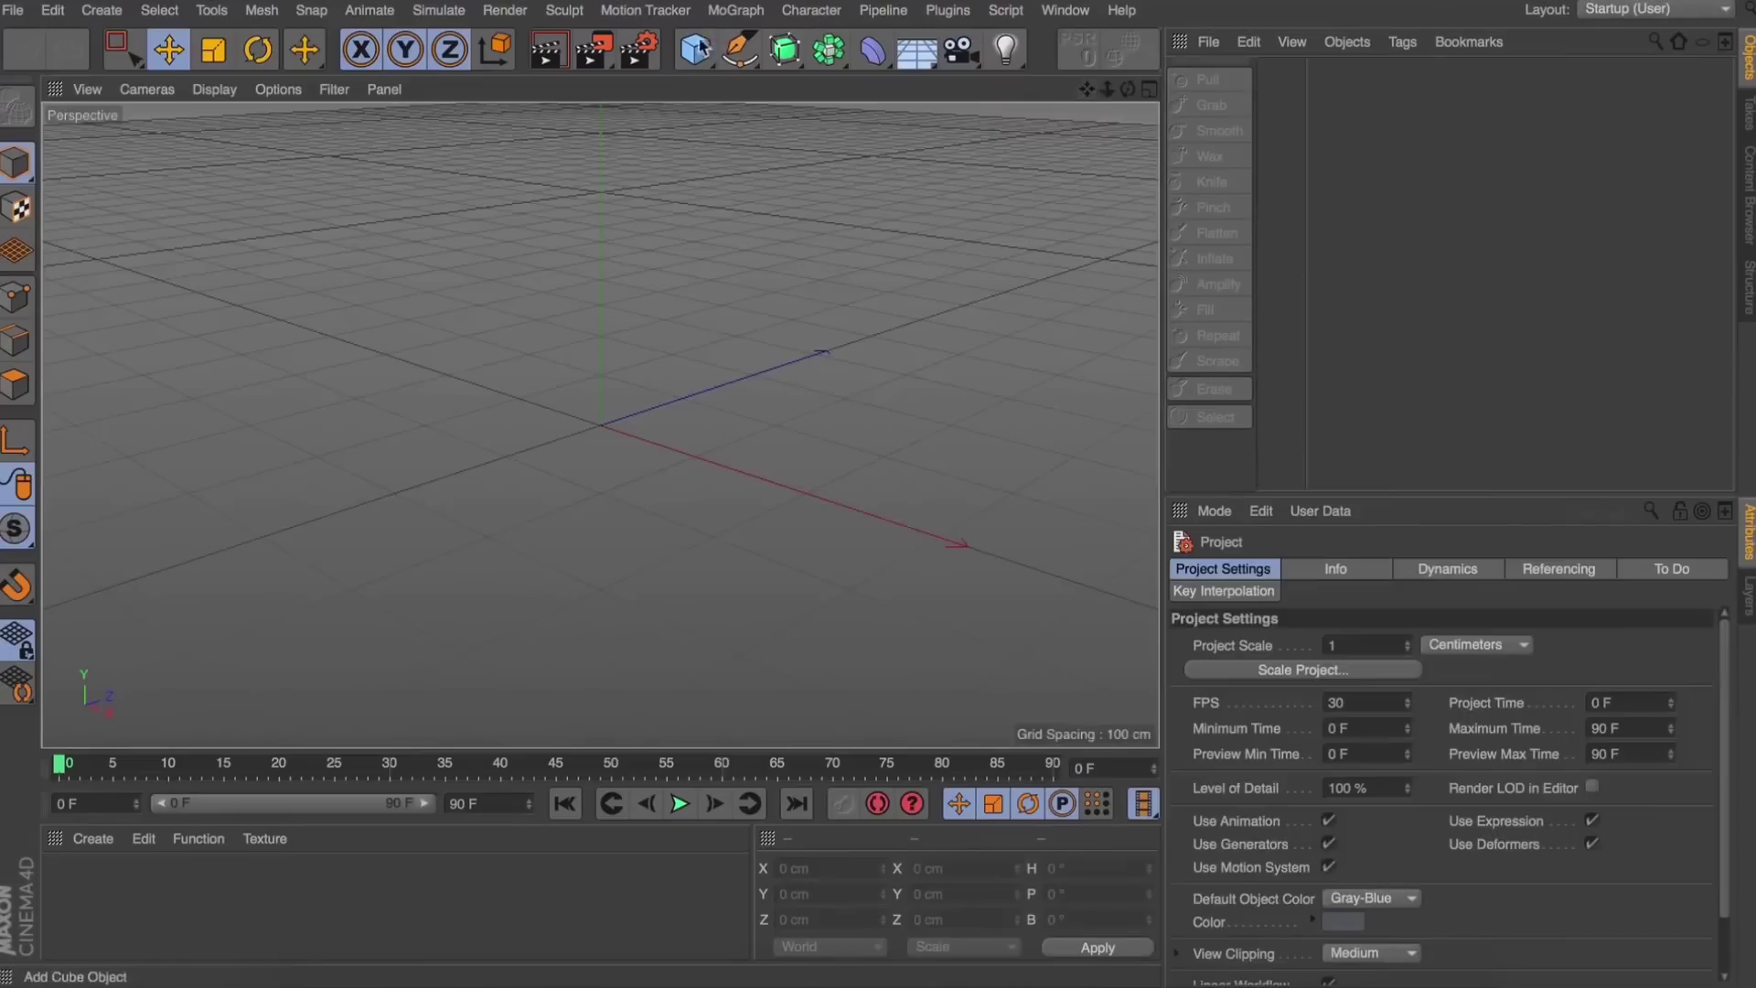
# Add a cube with three segments in X, Y and Z to the empty project and make it editable.
pyautogui.click(695, 50)
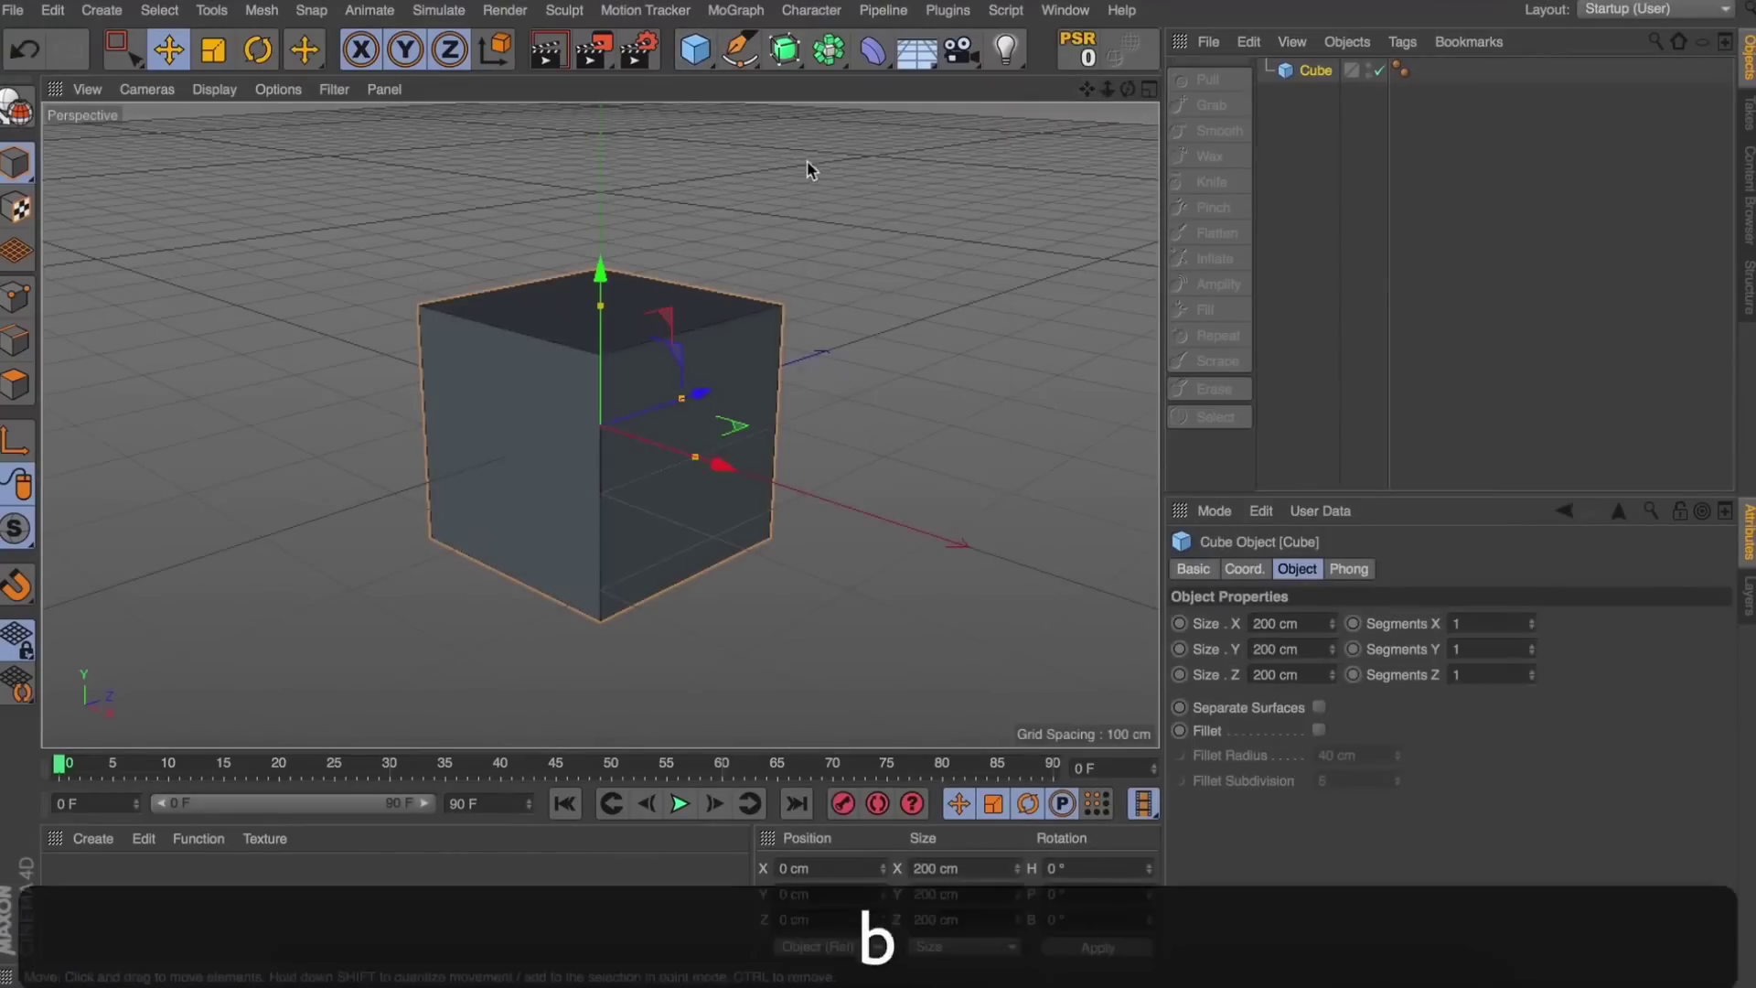
pyautogui.doubleClick(1533, 619)
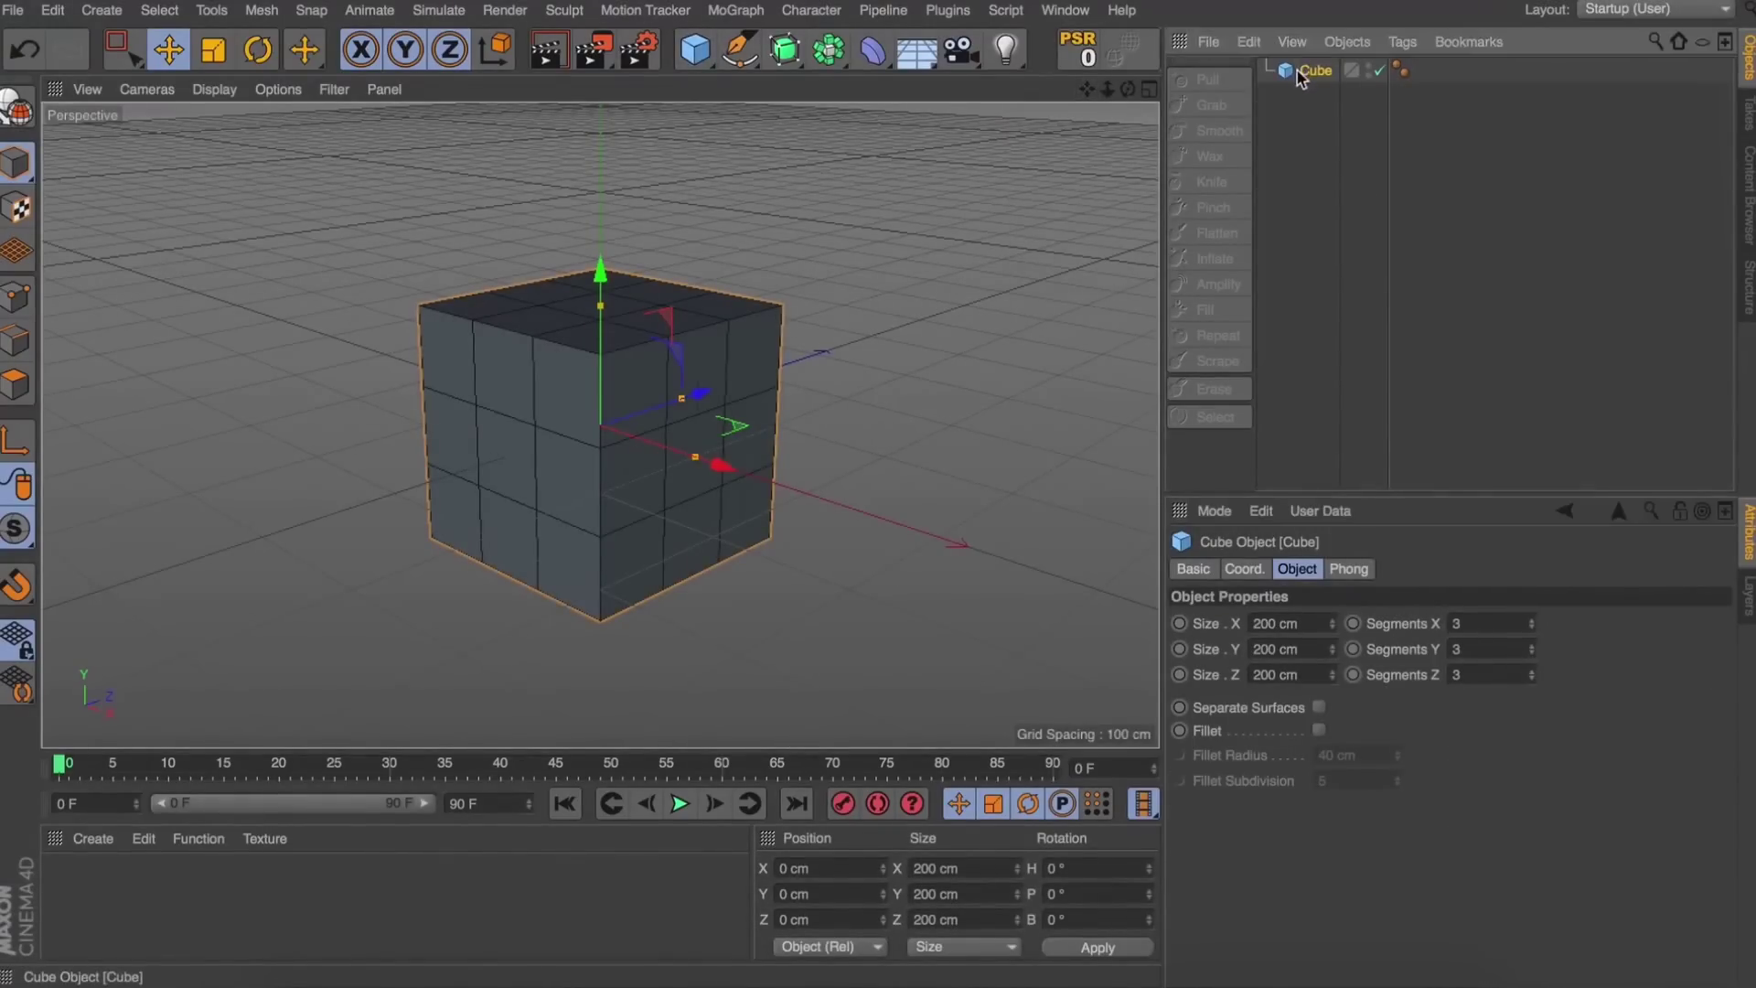
pyautogui.press('c')
pyautogui.moveTo(1107, 89); pyautogui.dragTo(1180, 14)
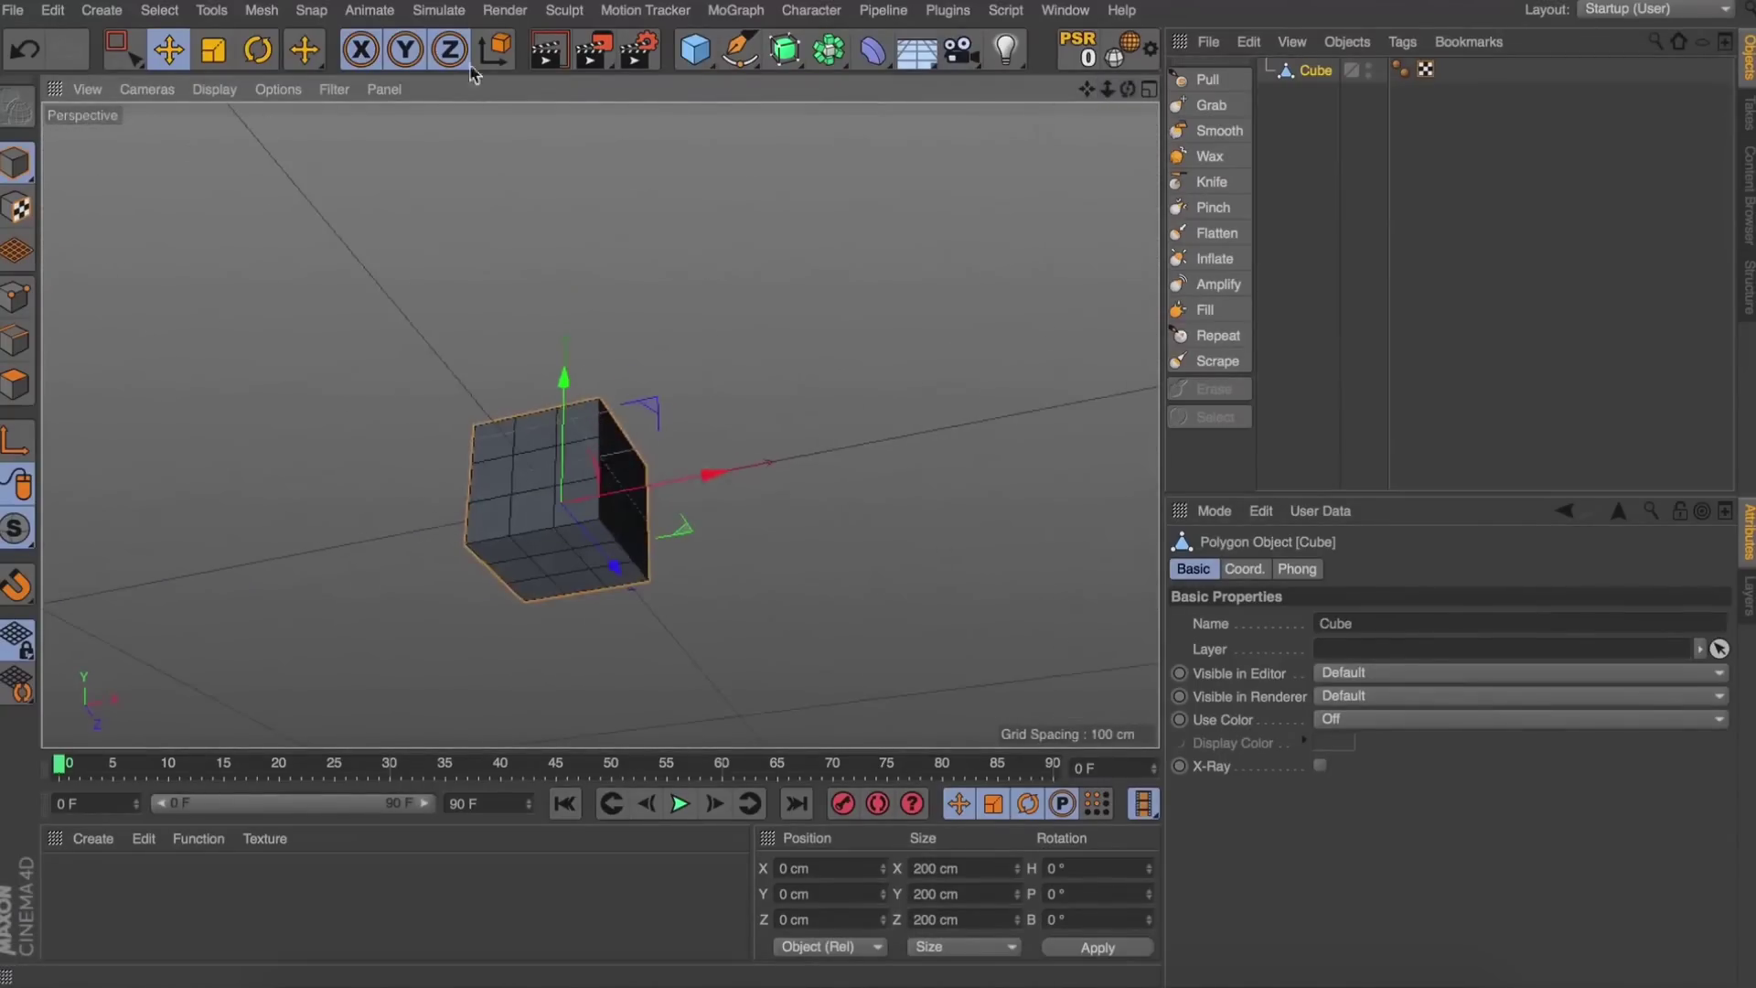
# Switch to polygon editing, select the centre polygon of the cube's underside and extrude it about 109 cm downward.
pyautogui.click(16, 384)
pyautogui.click(553, 573)
pyautogui.press('d')
pyautogui.moveTo(1126, 91); pyautogui.dragTo(942, 230)
pyautogui.moveTo(817, 442); pyautogui.dragTo(887, 442)
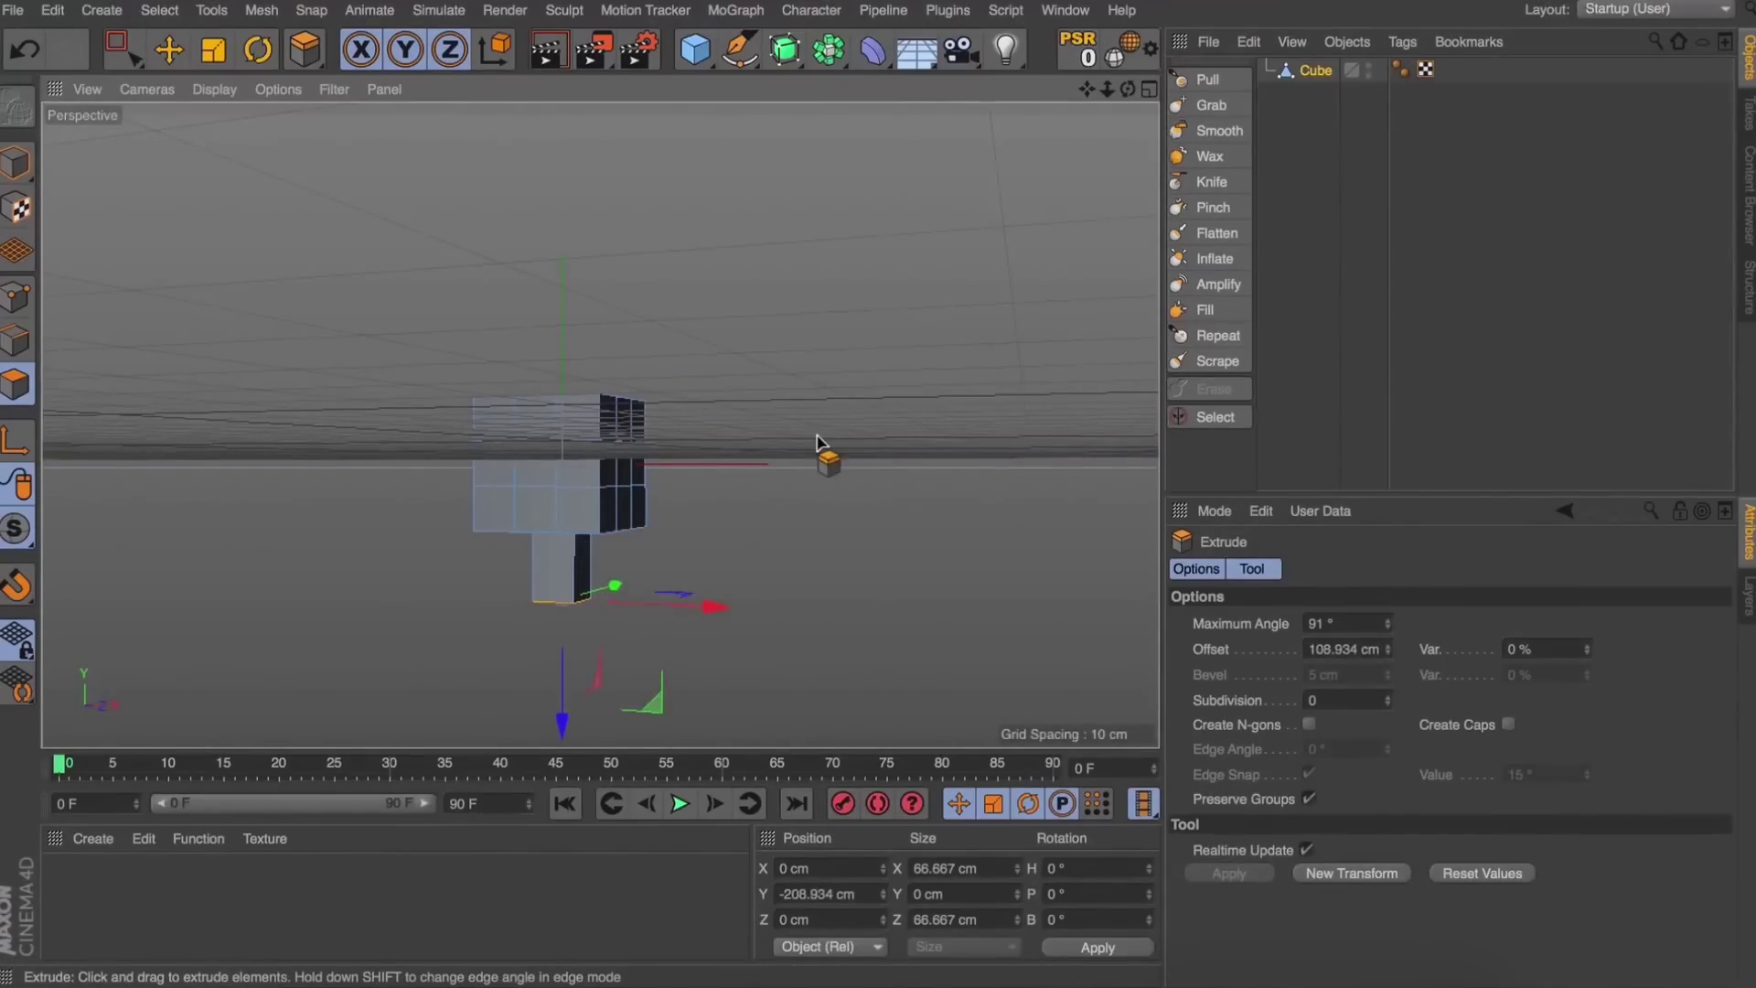
# Scale the extruded end polygon to about 54 cm wide and extrude it another 115 cm.
pyautogui.press('t')
pyautogui.moveTo(764, 441); pyautogui.dragTo(761, 518)
pyautogui.press('d')
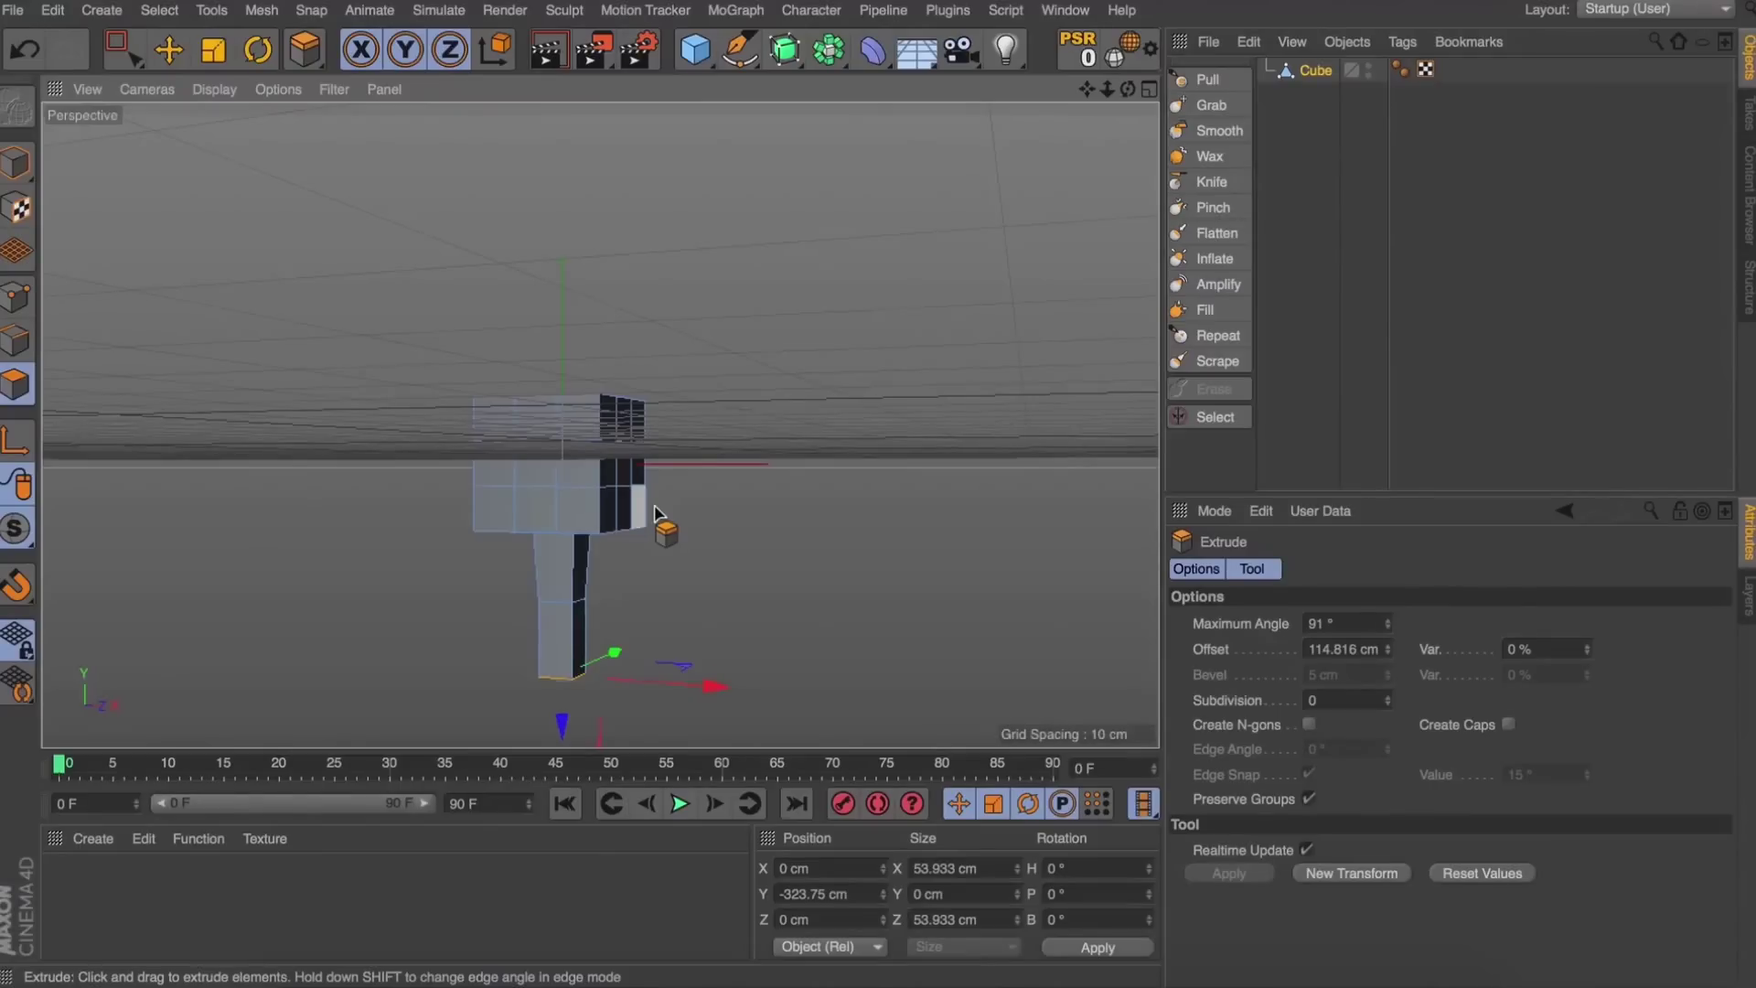
# Extrude the stem's end about 31.5 cm, scale it to about 75 cm wide and move it slightly downward.
pyautogui.press('d')
pyautogui.moveTo(661, 551); pyautogui.dragTo(849, 307)
pyautogui.press('t')
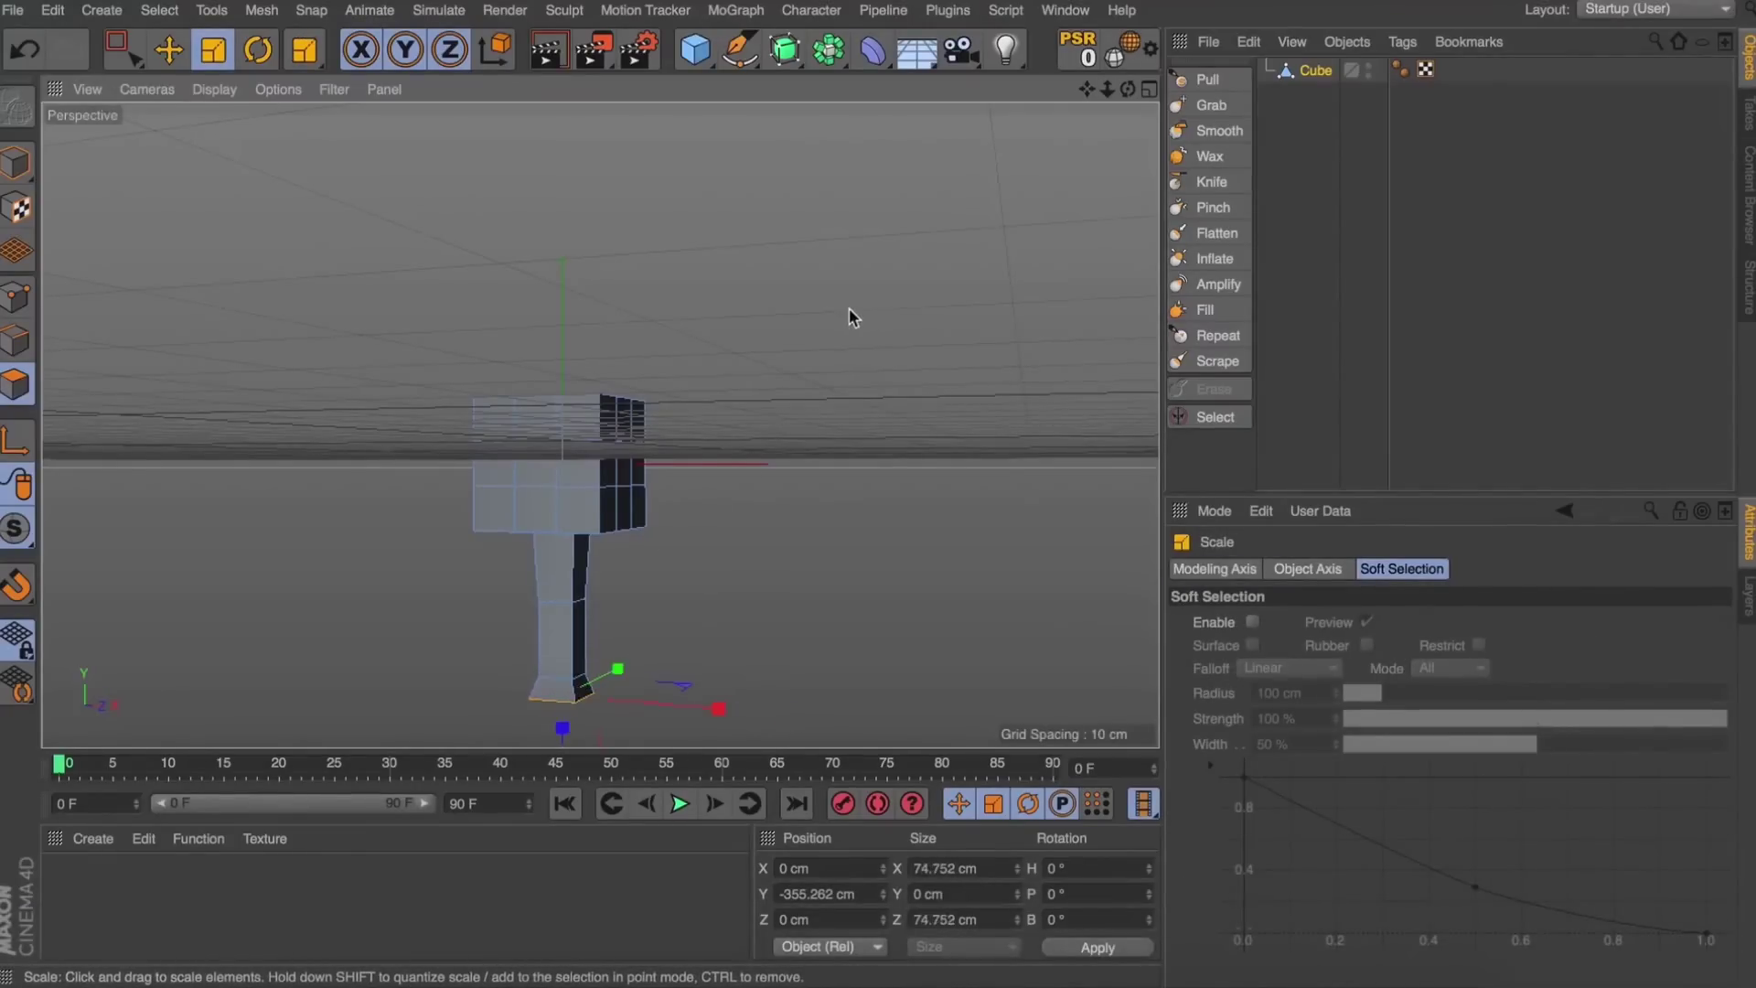
pyautogui.press('e')
pyautogui.moveTo(561, 729); pyautogui.dragTo(562, 743)
# Extrude the drip's tip once more and scale it down to about 55 cm wide.
pyautogui.press('d')
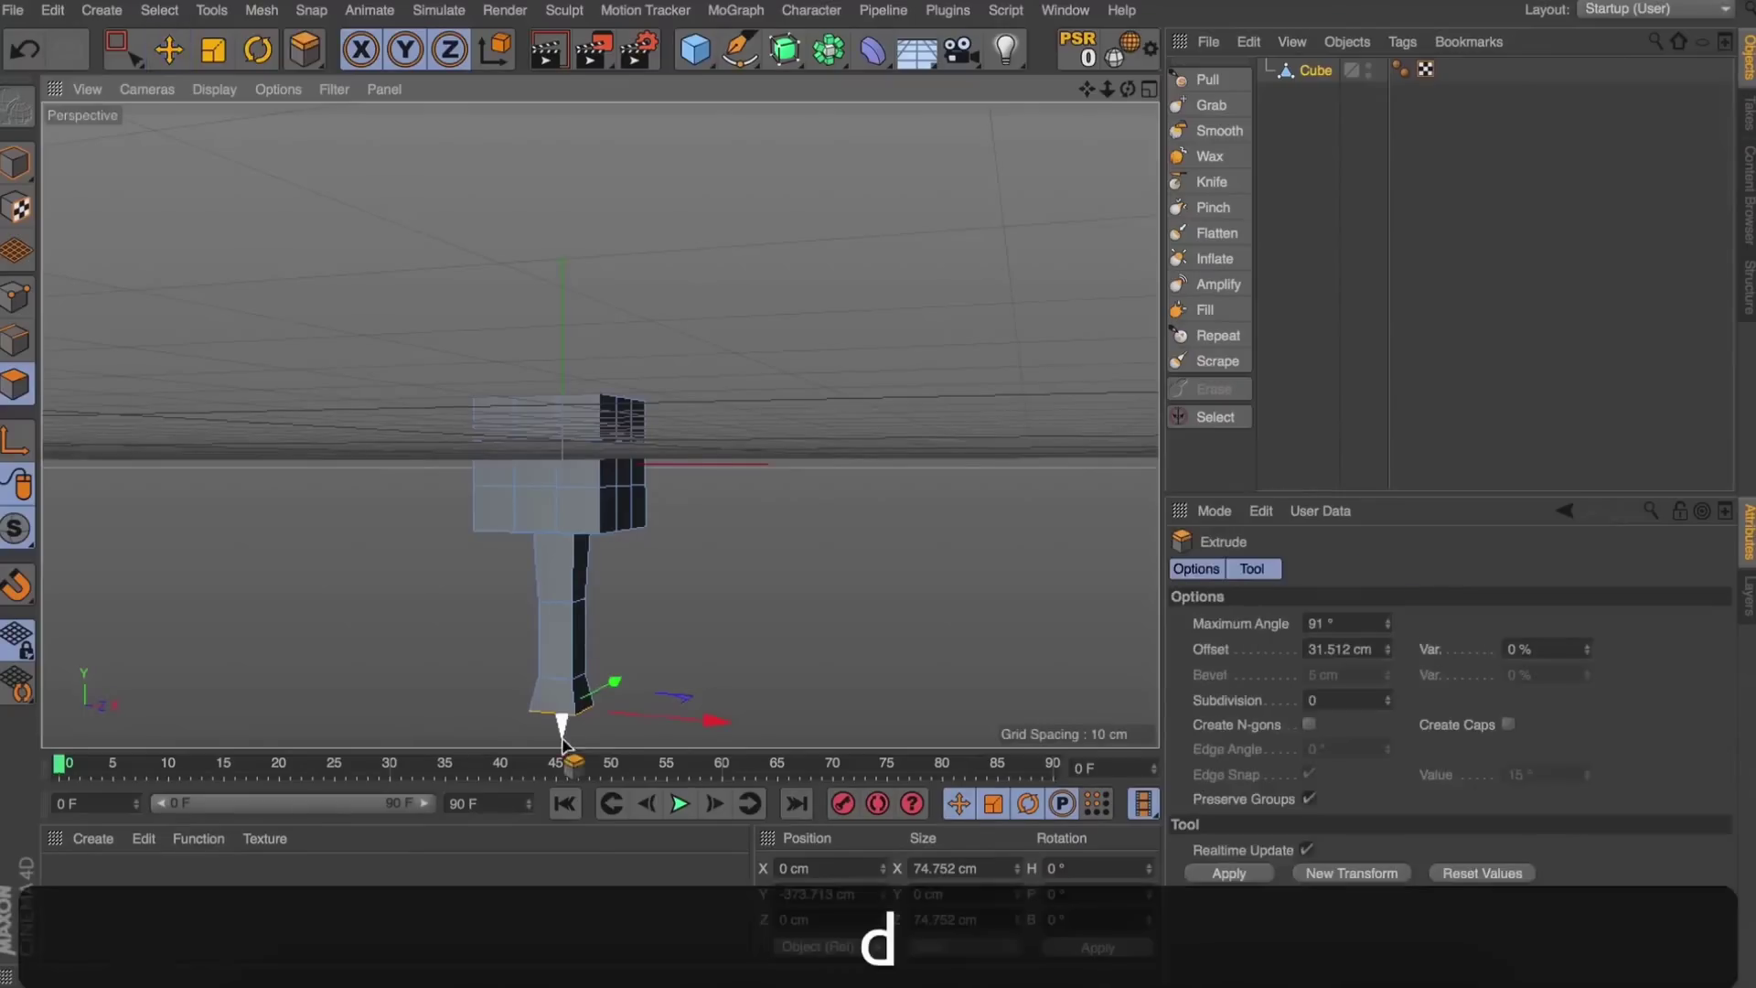
pyautogui.moveTo(956, 620); pyautogui.dragTo(720, 711)
pyautogui.press('t')
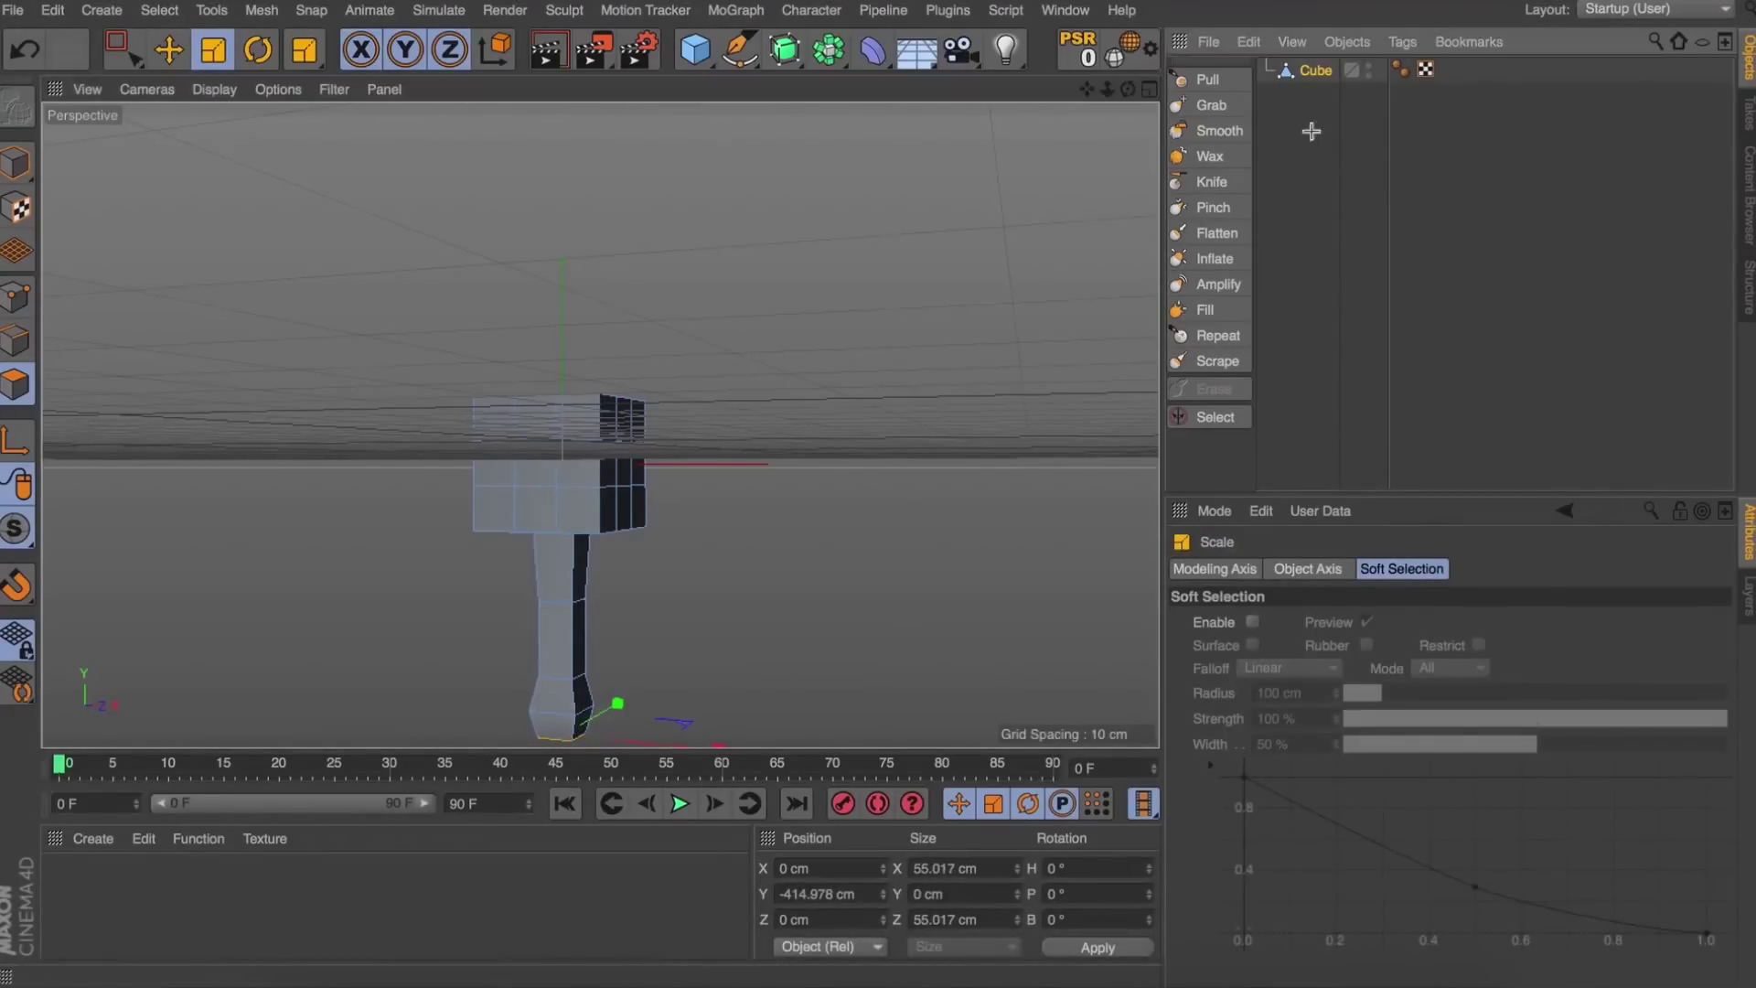
# Add a Subdivision Surface and nest the Cube inside it.
pyautogui.click(1310, 71)
pyautogui.click(789, 53)
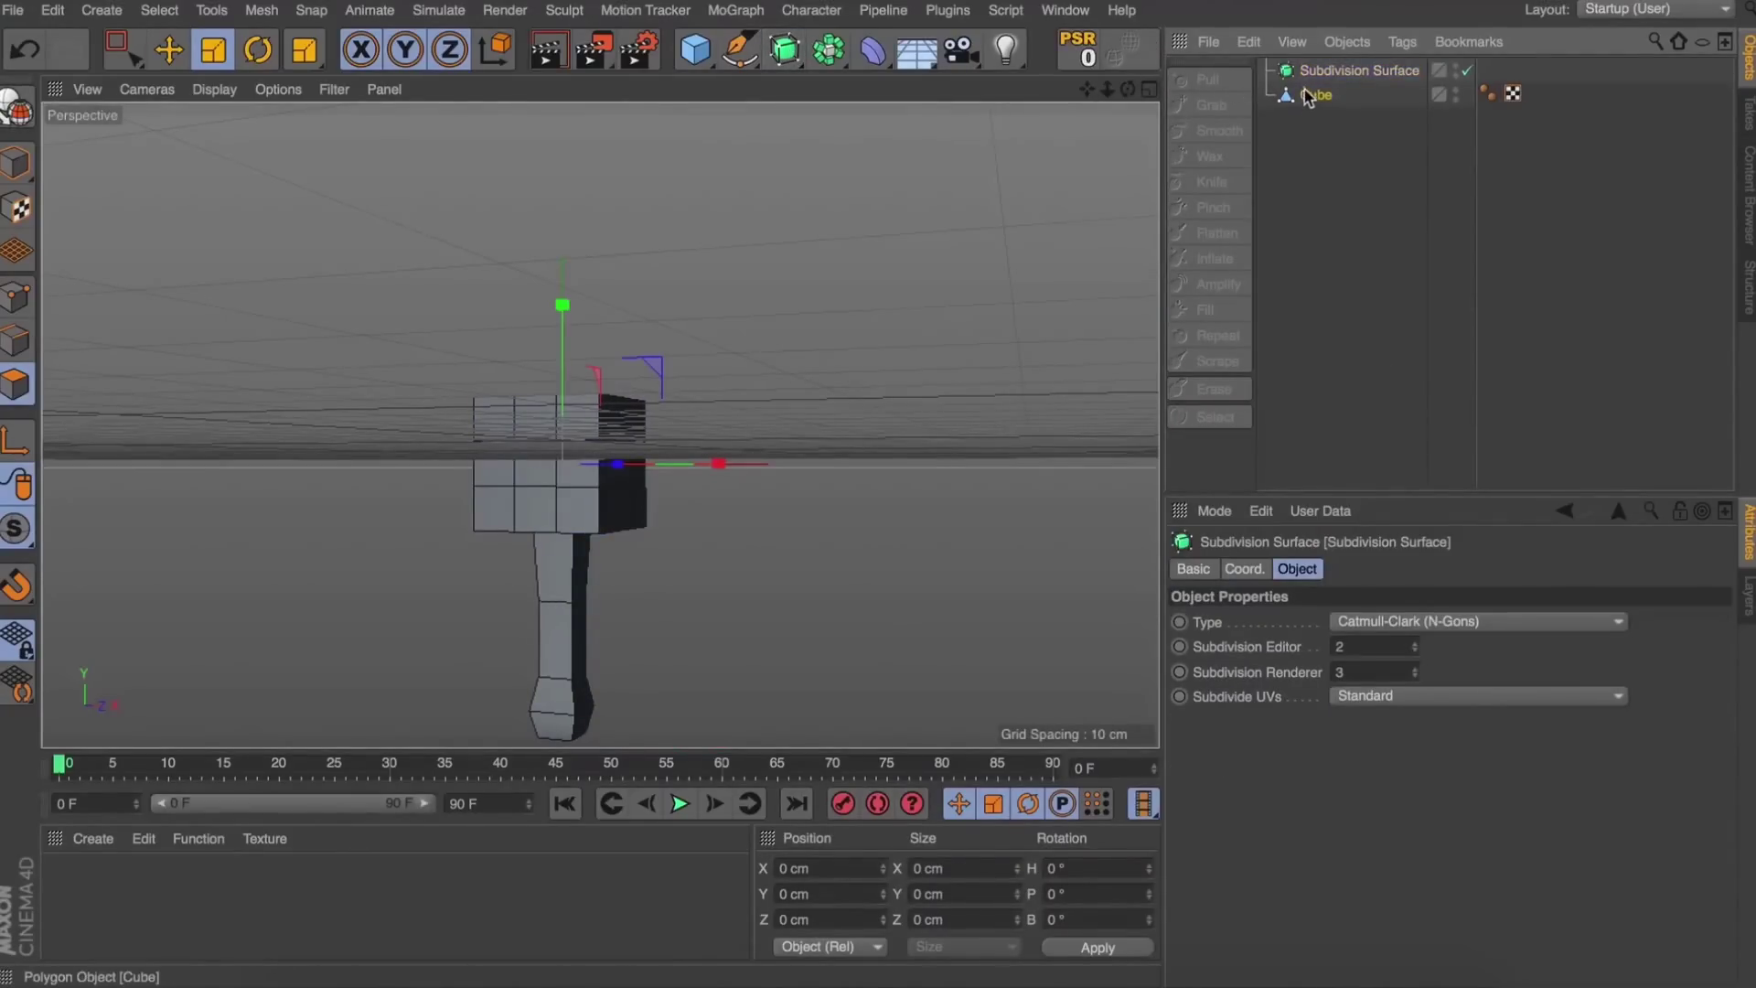
pyautogui.moveTo(1314, 77); pyautogui.dragTo(1317, 84)
pyautogui.click(1313, 188)
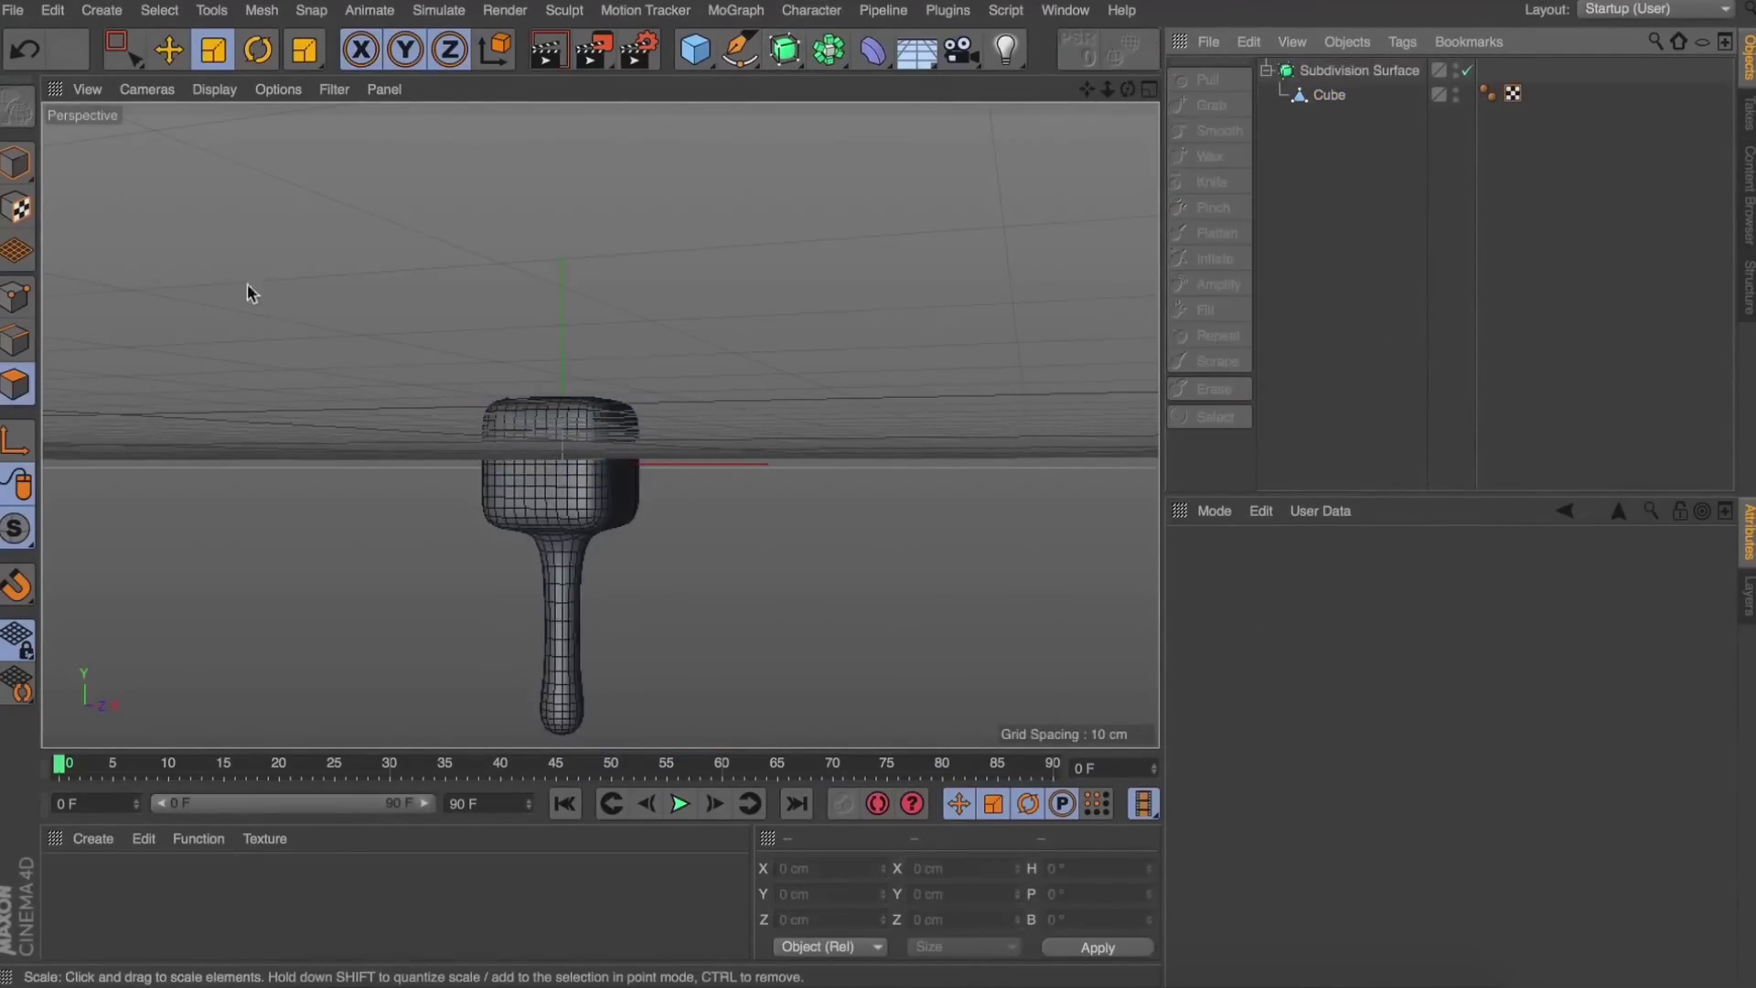
# Switch the Cube to edge editing and scale the edge loop halfway down the drip to about 39.5 cm wide.
pyautogui.click(1326, 95)
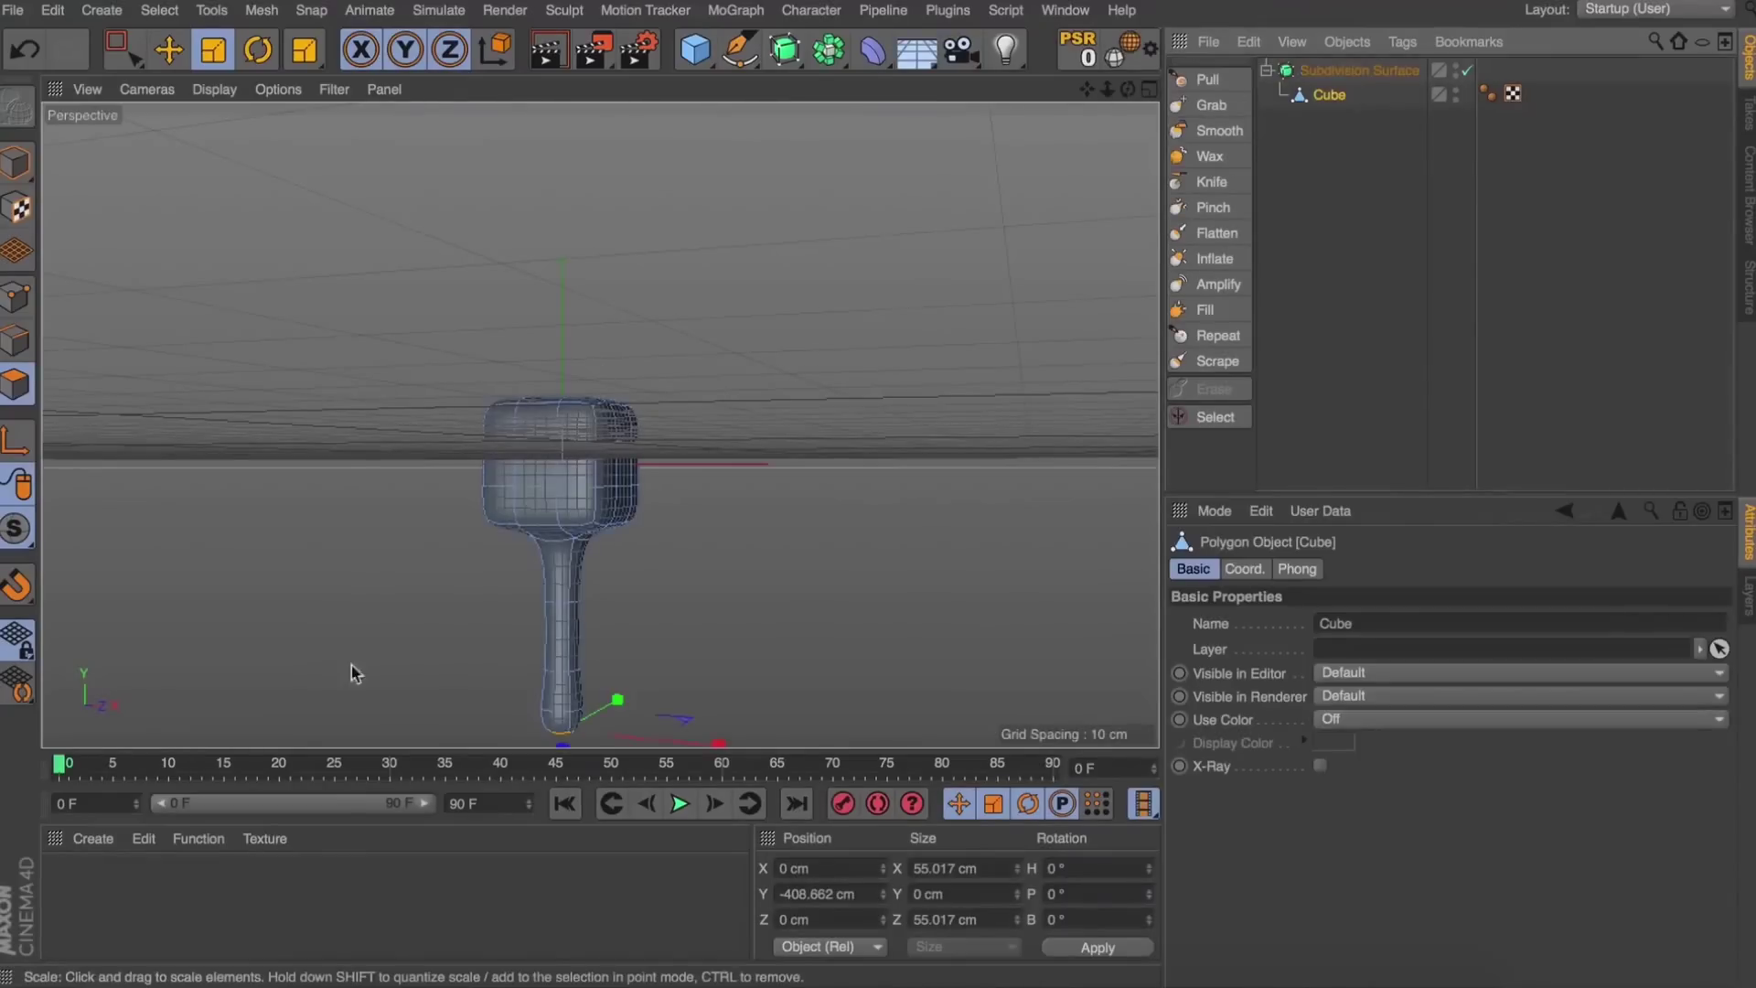
pyautogui.click(16, 340)
pyautogui.click(561, 605)
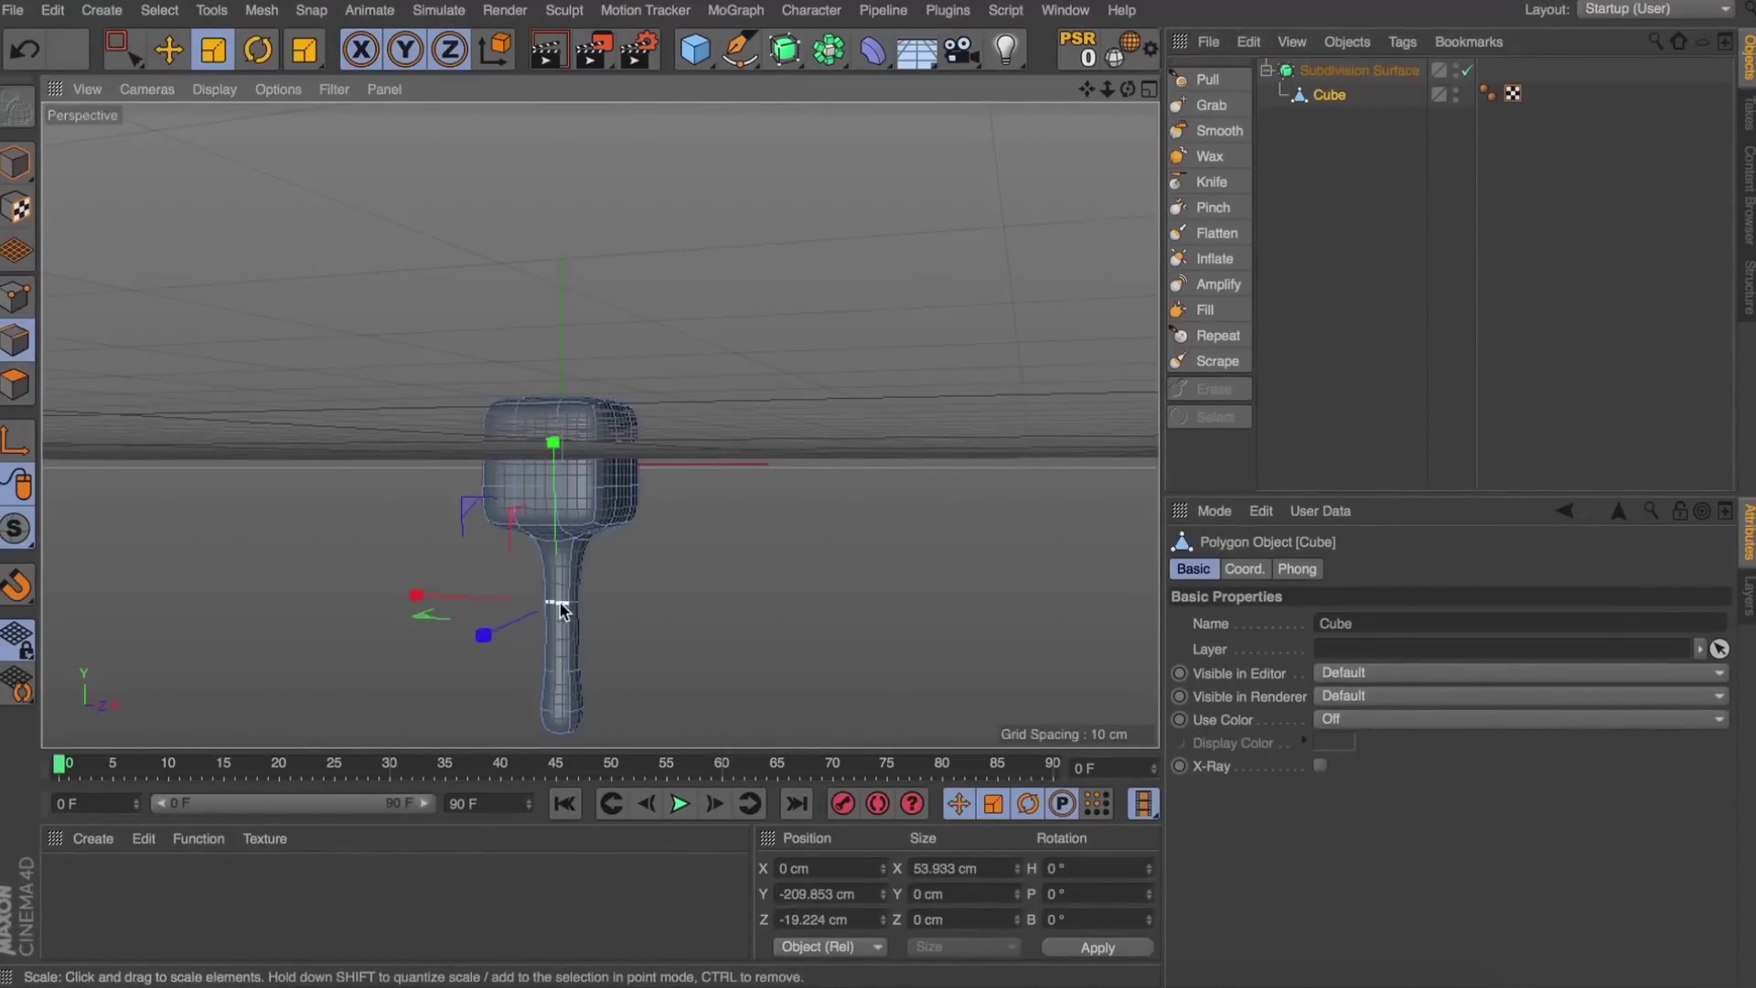
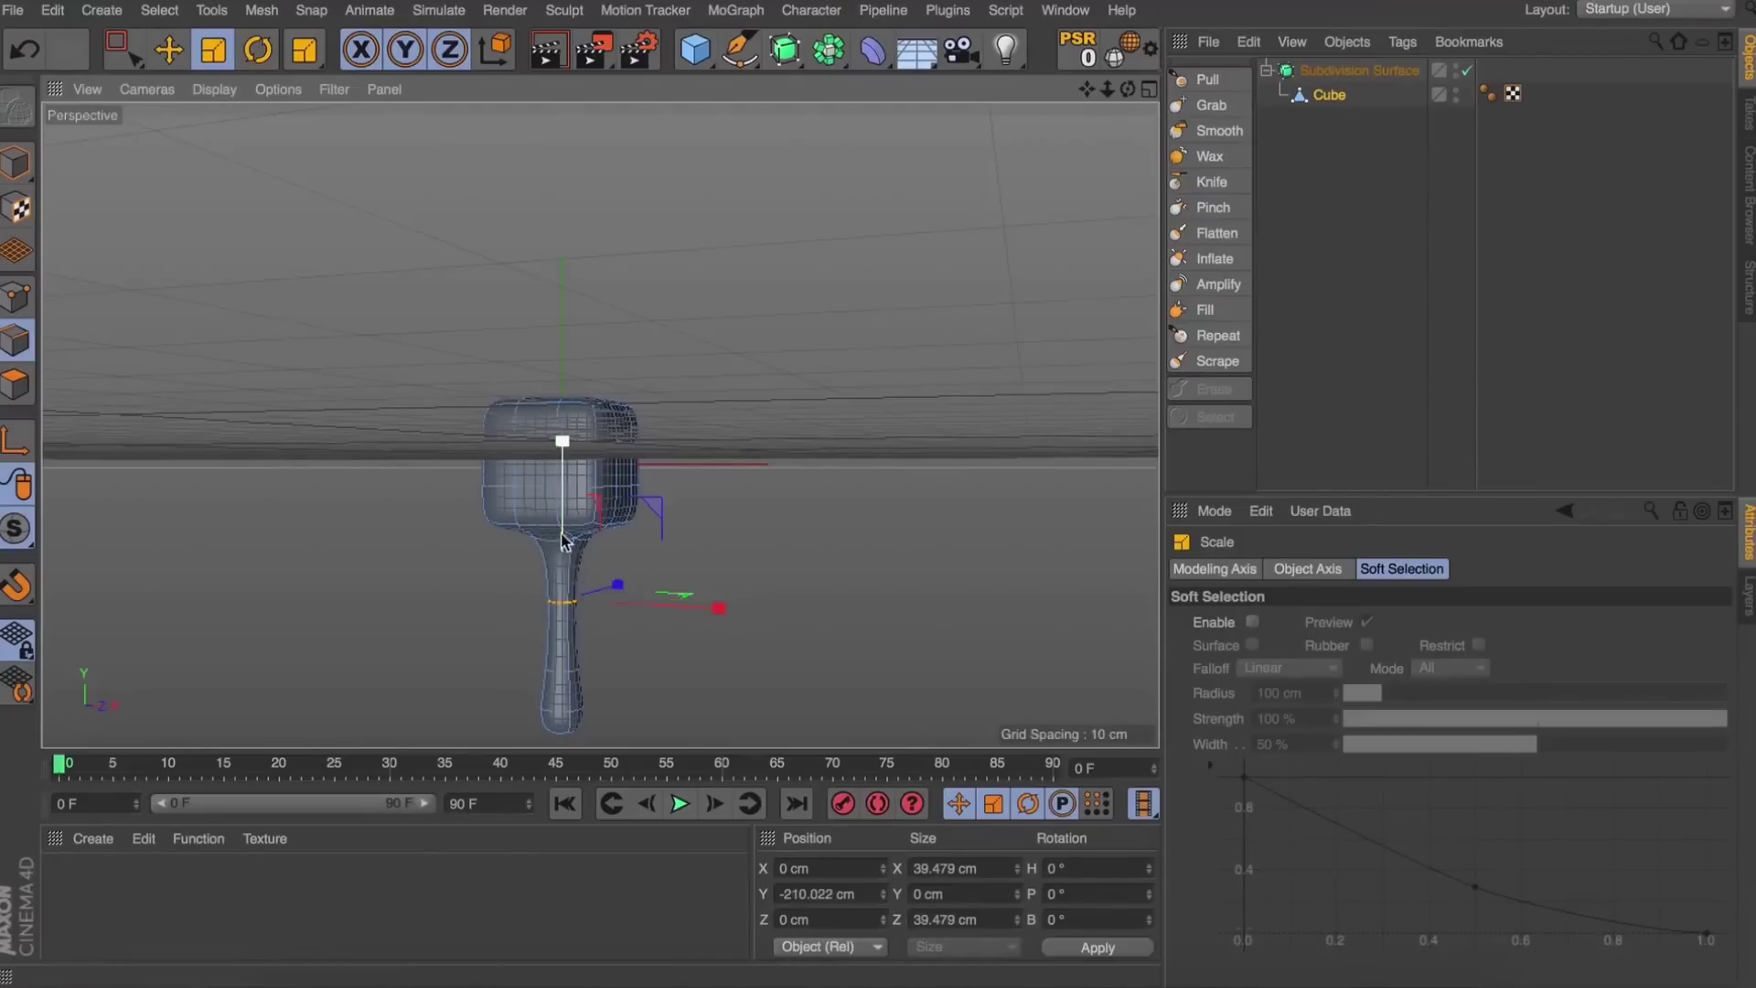
# Loop-select the edges where the drip meets the cube's underside and move them down to Y about -123 cm.
pyautogui.press('u')
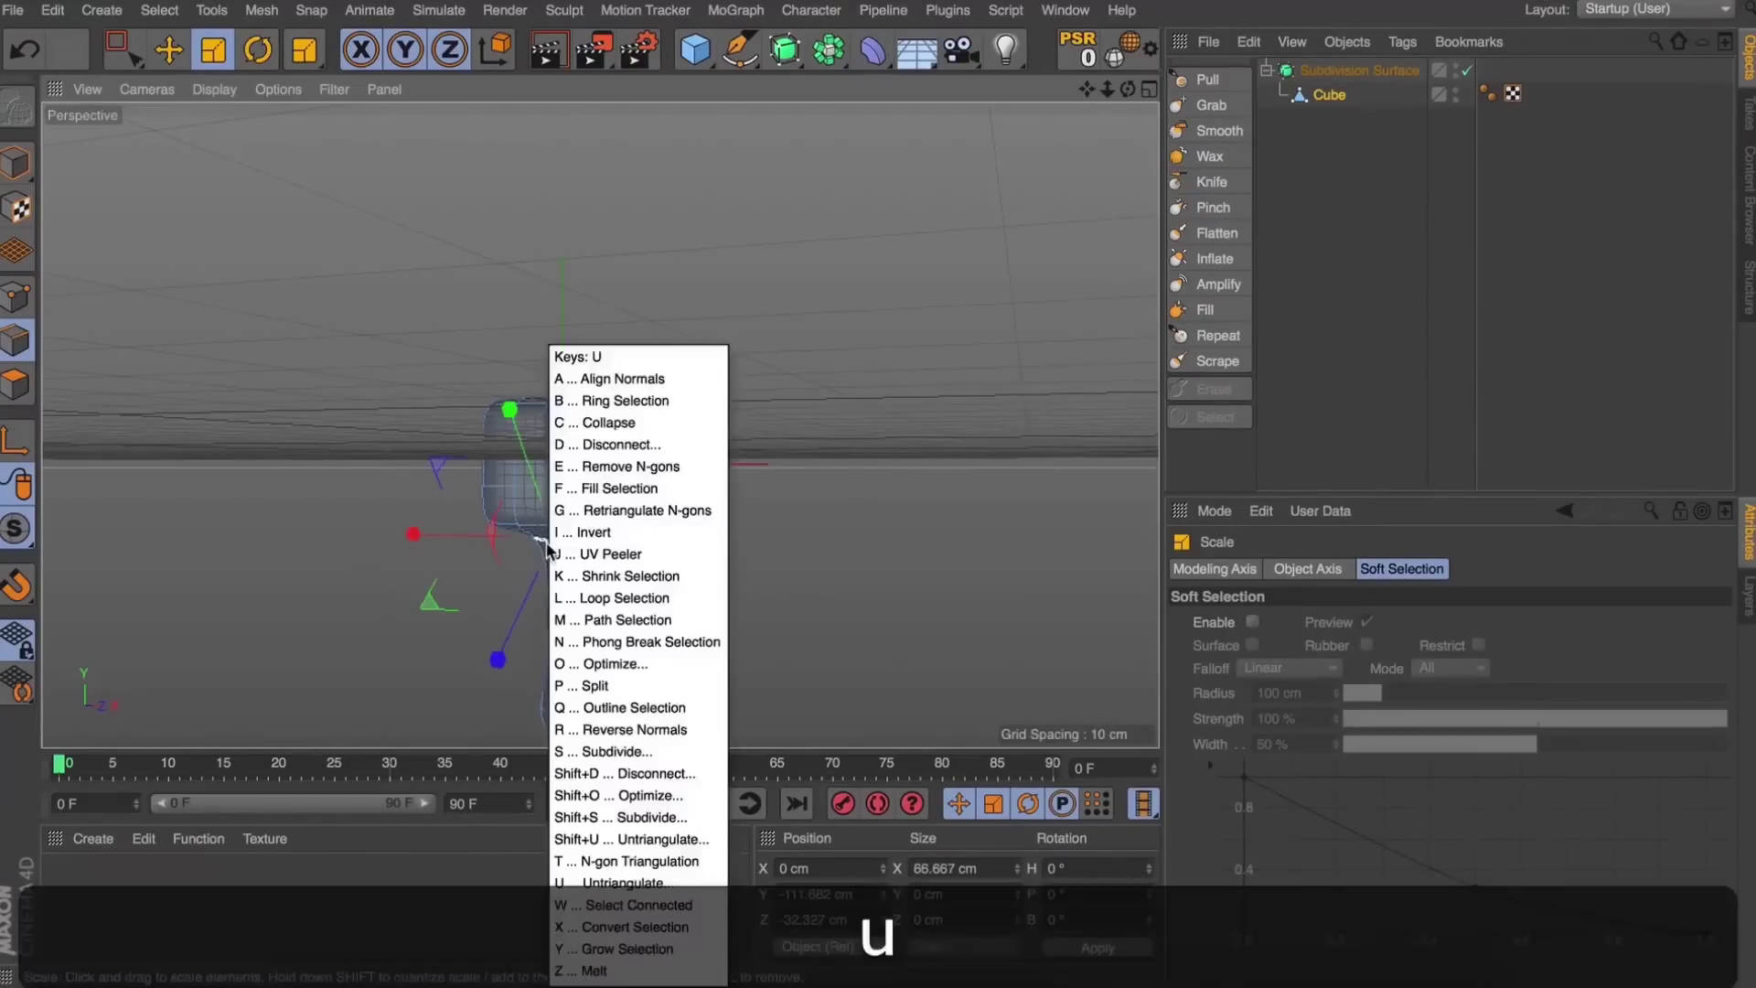
pyautogui.press('l')
pyautogui.scroll(5, 547, 549)
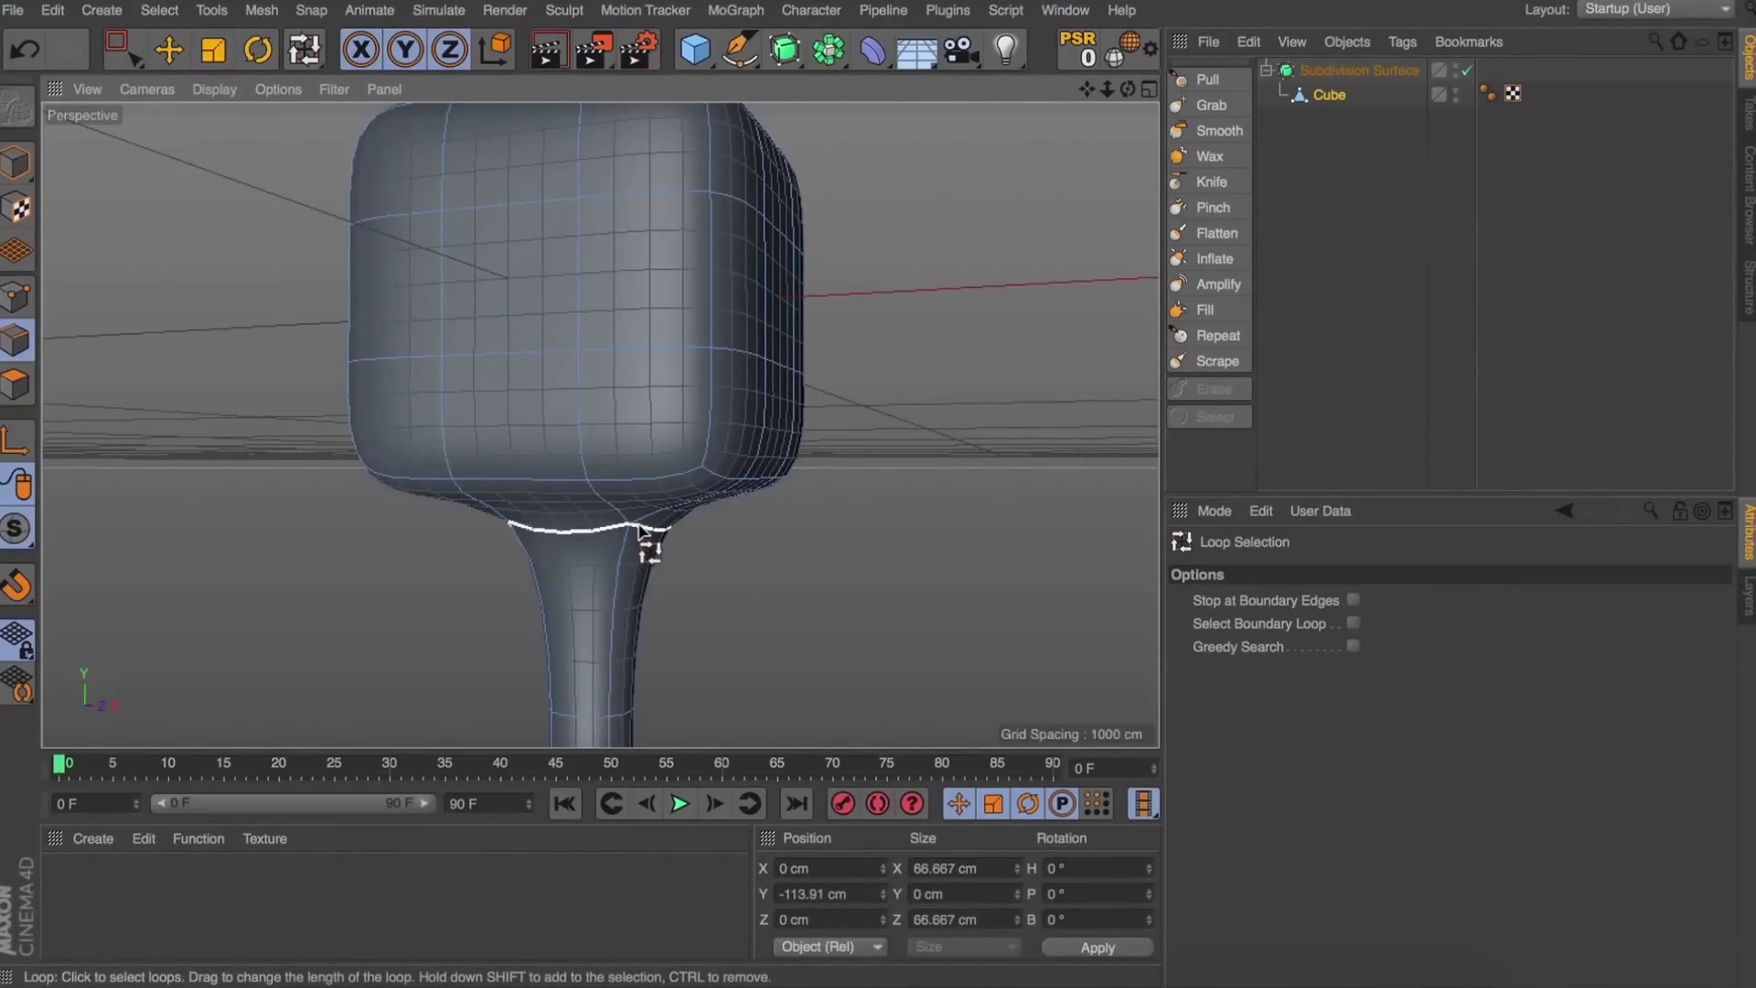
pyautogui.click(639, 529)
pyautogui.press('e')
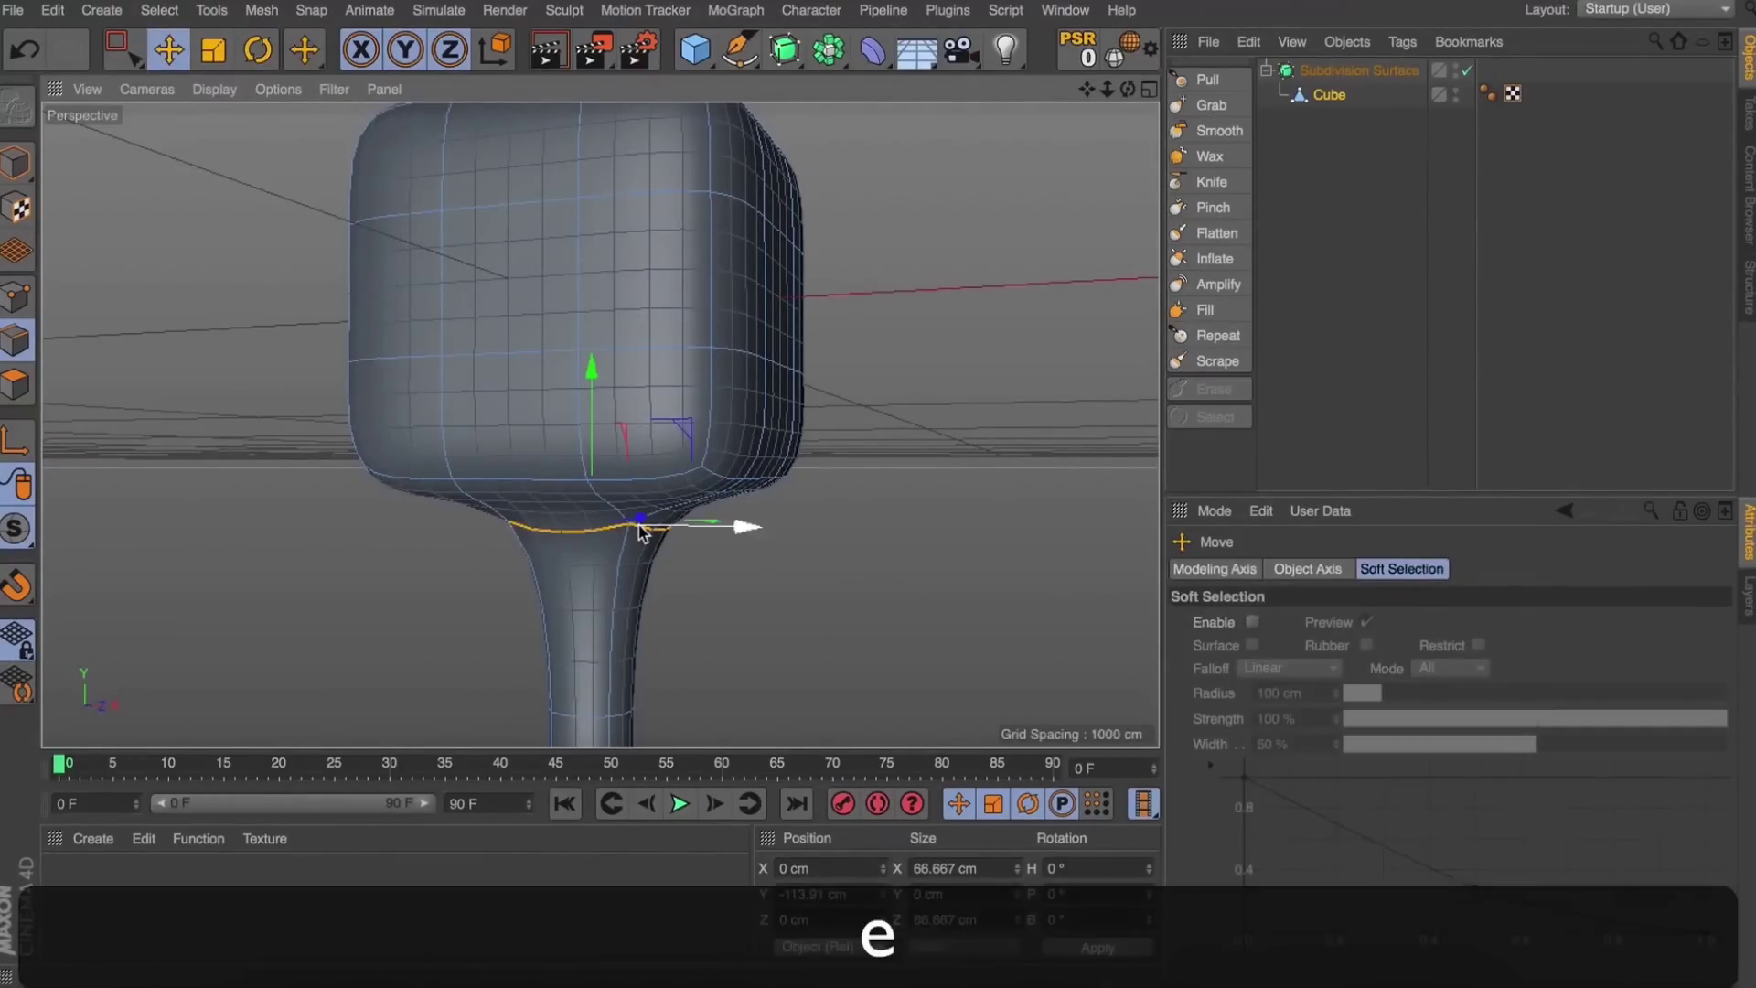
pyautogui.moveTo(592, 380); pyautogui.dragTo(592, 400)
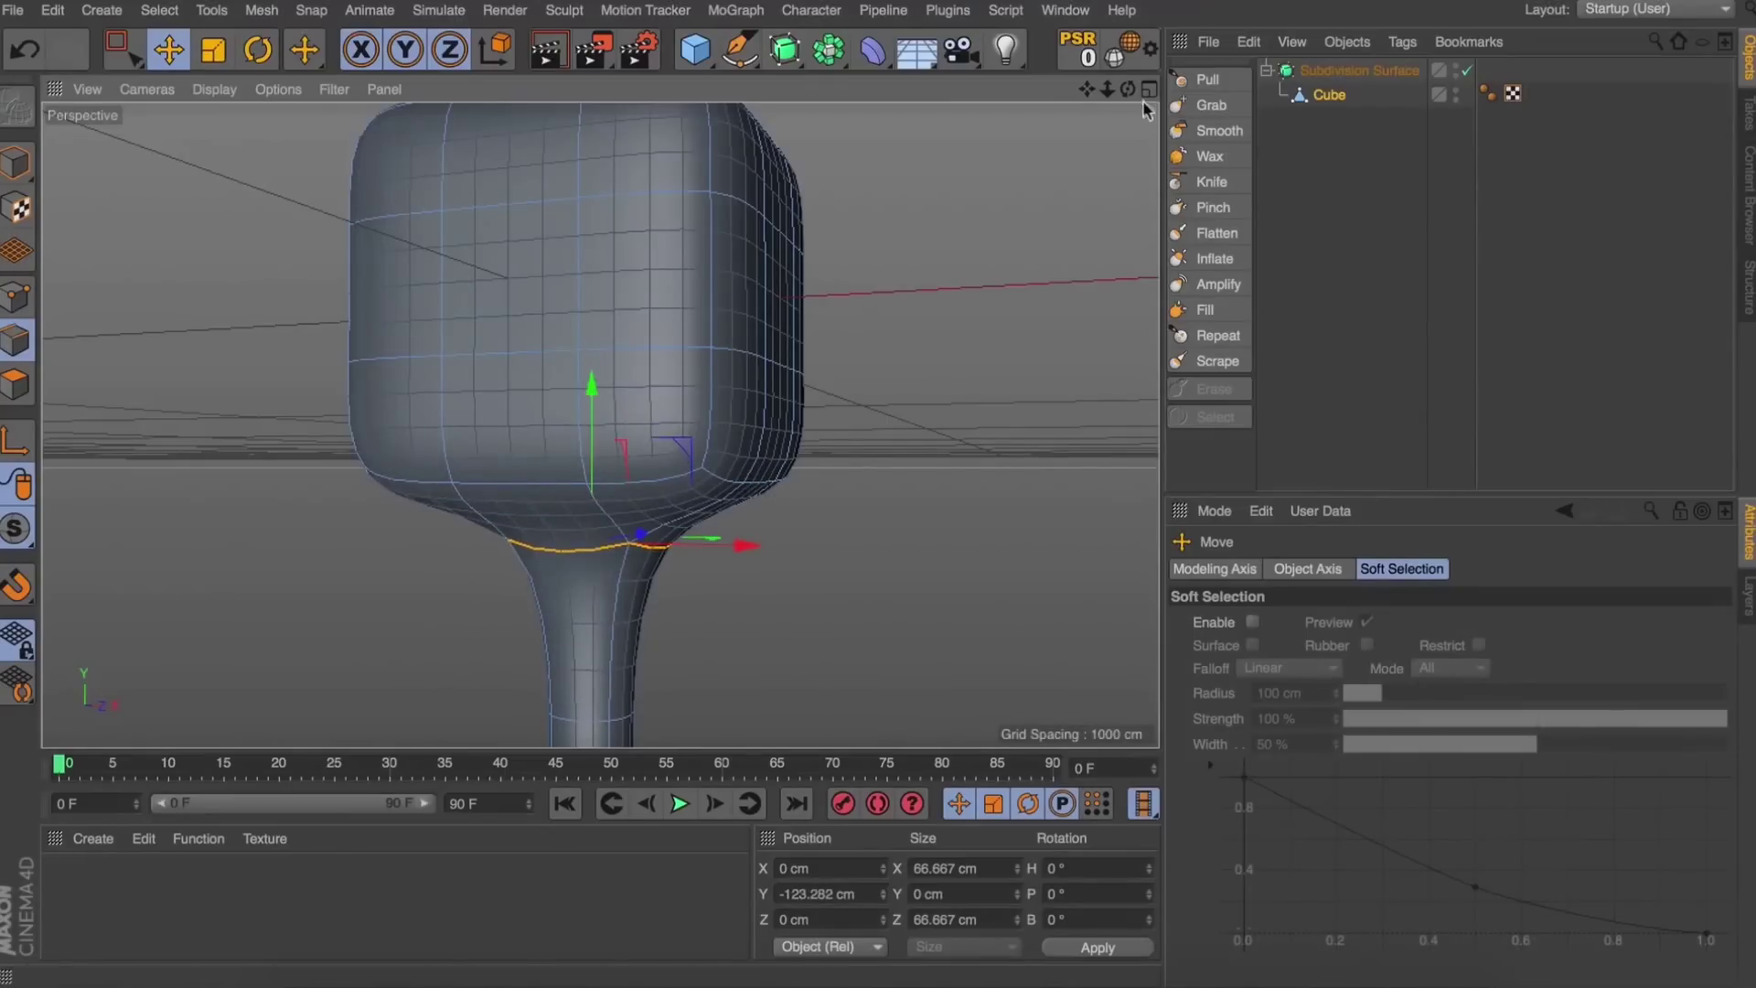
# Select the underside's corner polygon beside the drip, inset it about 20 cm with Extrude Inner and move it slightly downward.
pyautogui.click(16, 392)
pyautogui.click(622, 507)
pyautogui.press('i')
pyautogui.moveTo(804, 519); pyautogui.dragTo(878, 520)
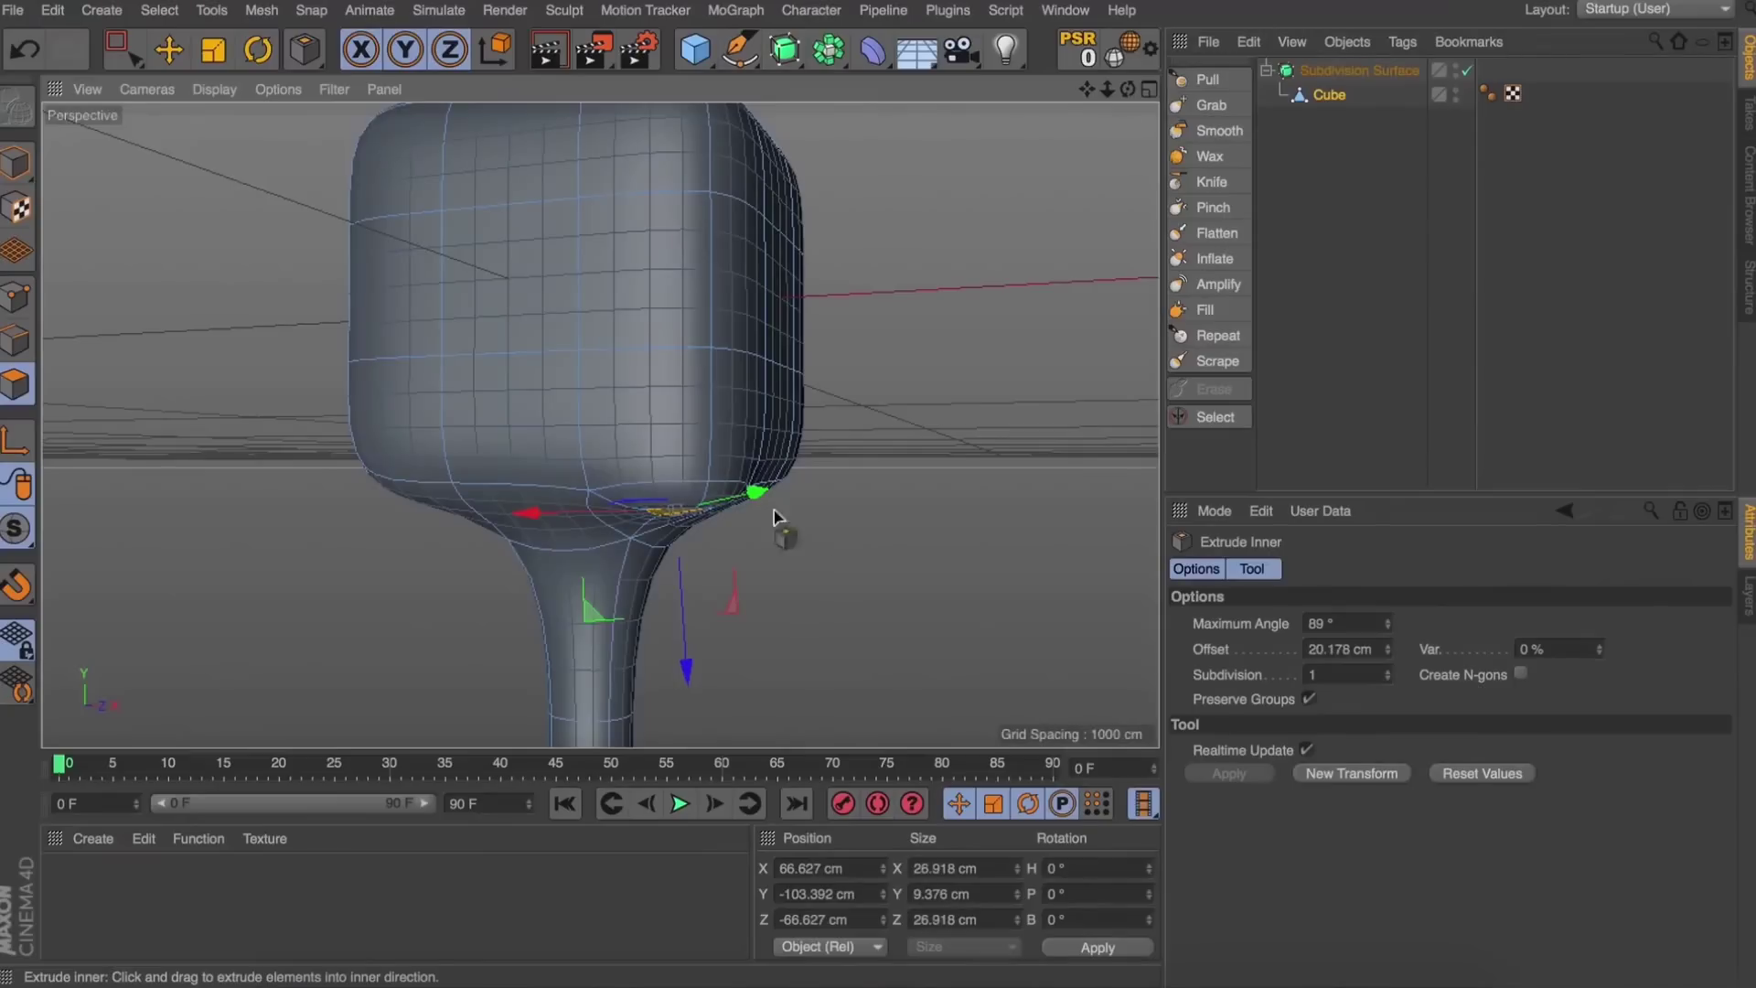
pyautogui.press('t')
pyautogui.press('e')
pyautogui.moveTo(683, 605); pyautogui.dragTo(1012, 412)
# Try to extrude a second drip from the inset corner polygon, widening its end to about 37 cm and extruding it another 29 cm.
pyautogui.press('d')
pyautogui.press('d')
pyautogui.press('t')
pyautogui.press('e')
pyautogui.moveTo(689, 723); pyautogui.dragTo(689, 732)
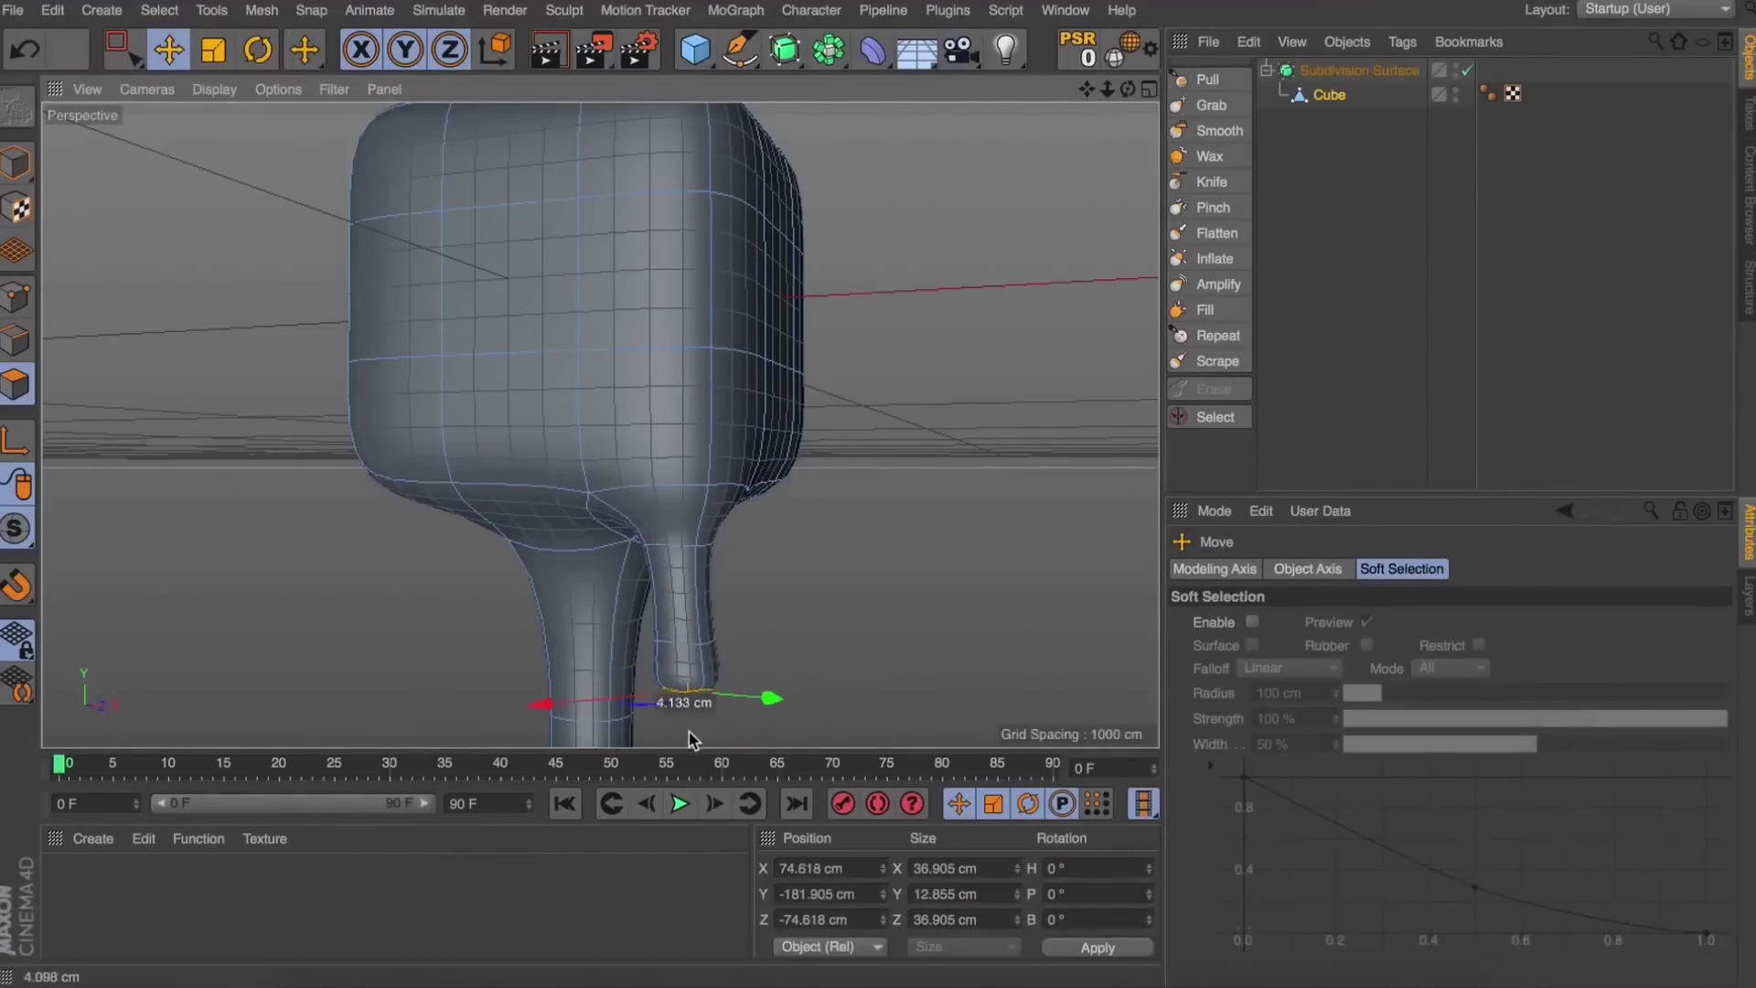
pyautogui.press('d')
pyautogui.moveTo(804, 595); pyautogui.dragTo(946, 417)
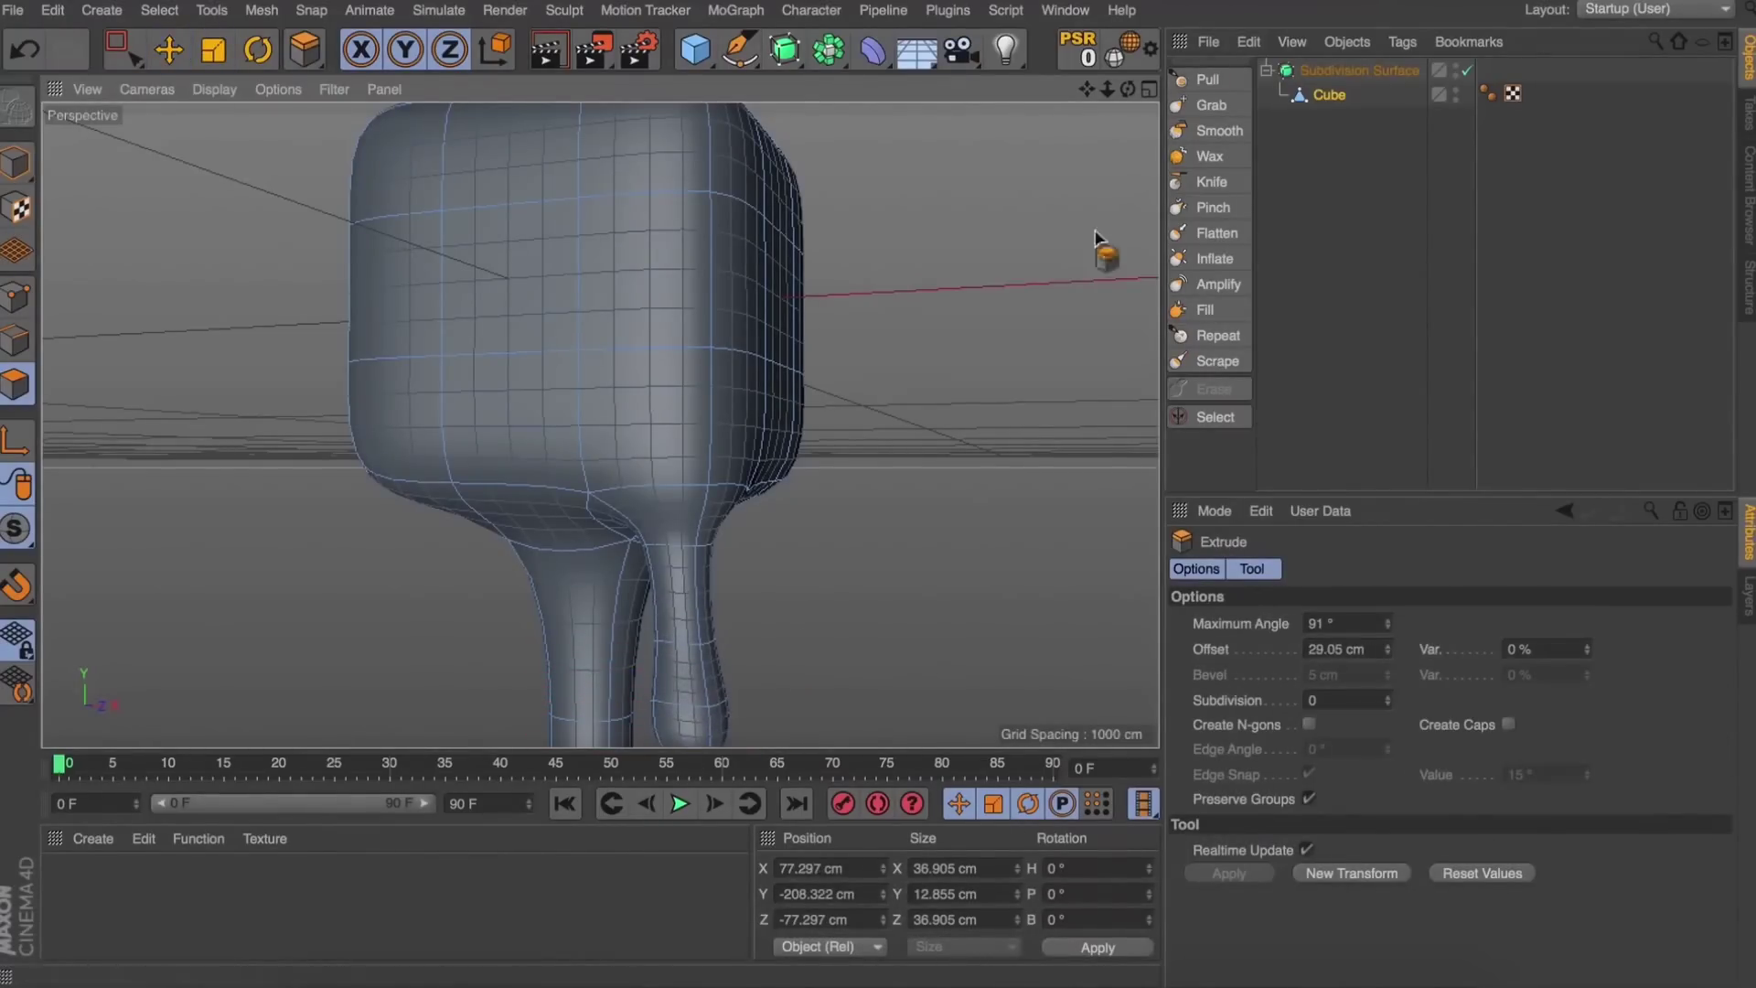
# Undo the extrusions and scaling of the second drip back to the inset corner polygon.
pyautogui.moveTo(1128, 89); pyautogui.dragTo(1069, 11)
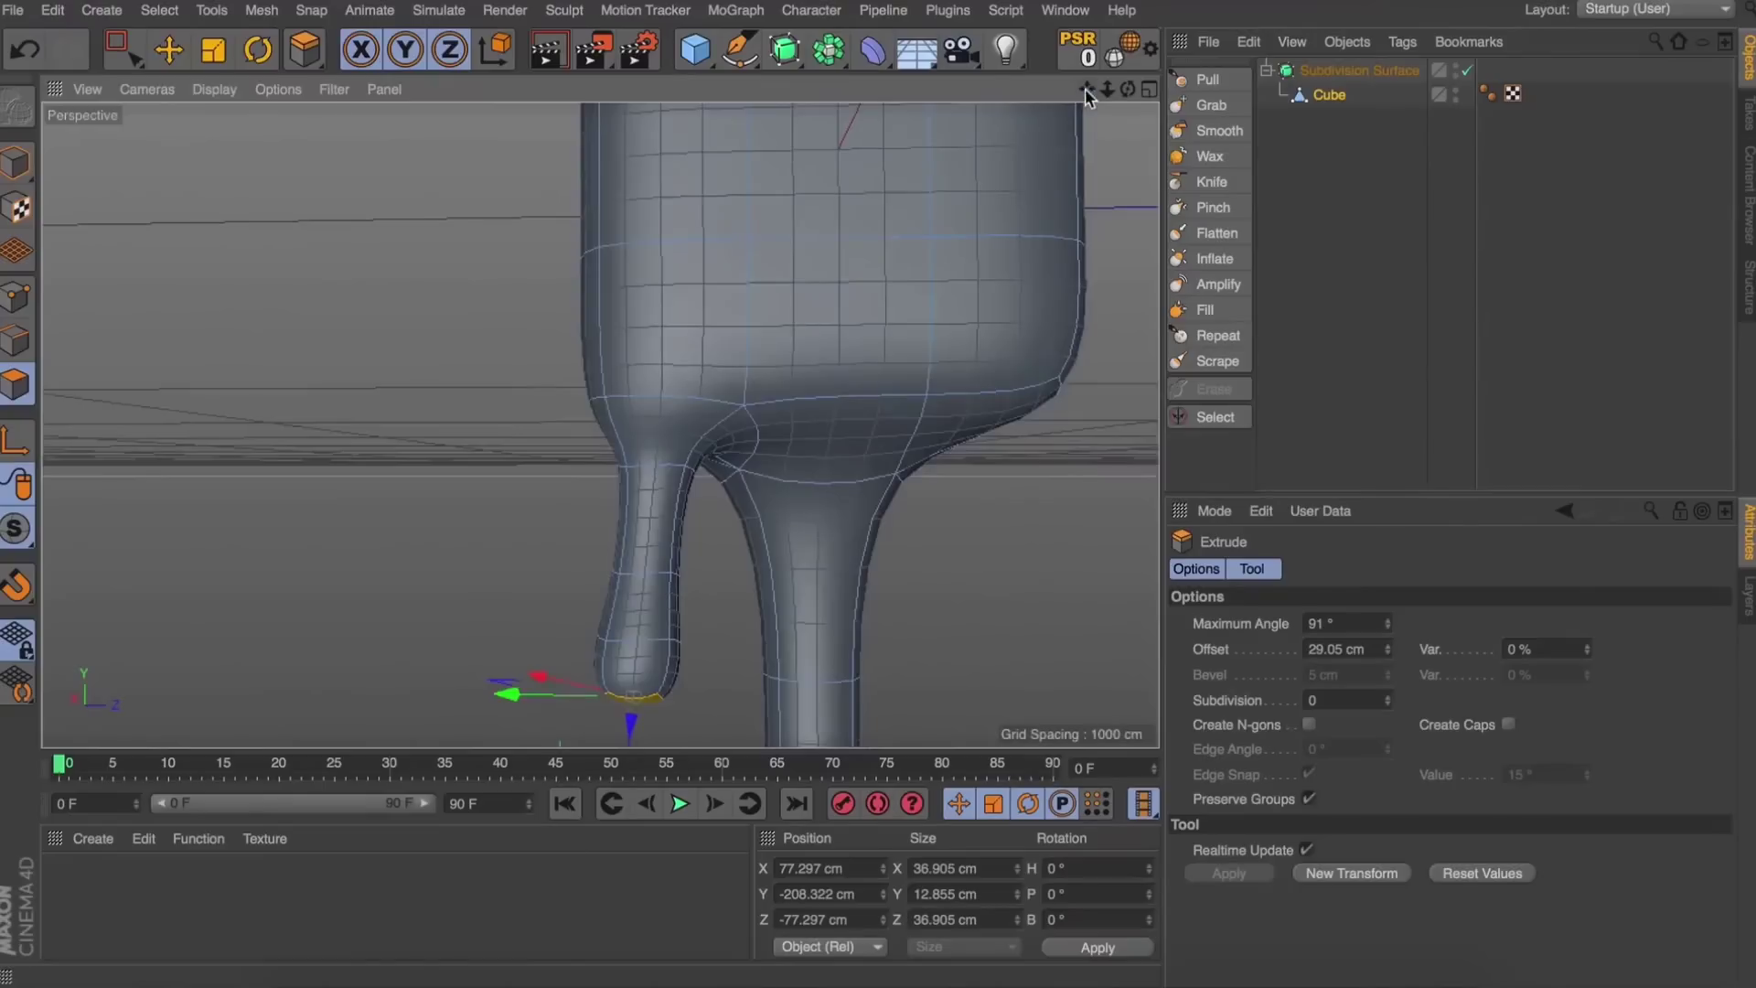
pyautogui.moveTo(1108, 88); pyautogui.dragTo(1108, 80)
pyautogui.press('super+z')
pyautogui.press('super+z')
pyautogui.press('super+z')
pyautogui.press('super+z')
pyautogui.press('super+z')
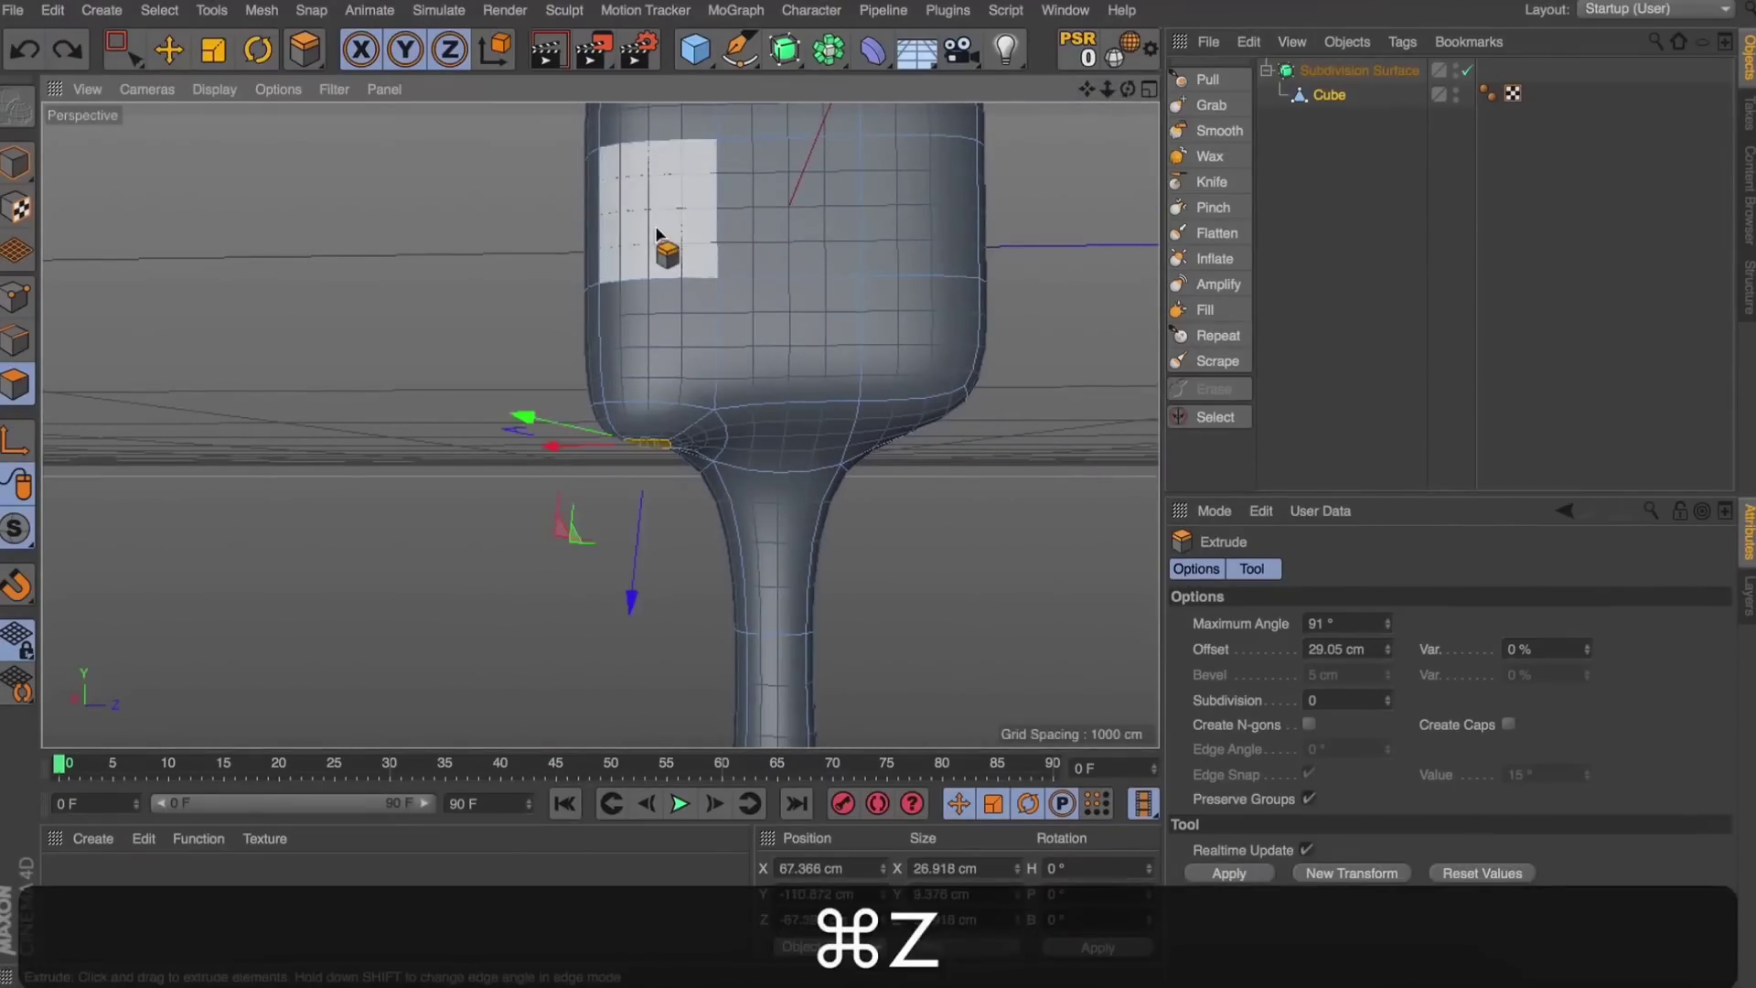
pyautogui.press('super+z')
pyautogui.press('d')
pyautogui.click(495, 49)
pyautogui.moveTo(647, 289); pyautogui.dragTo(648, 315)
pyautogui.press('super+z')
# Extrude the inset corner polygon on the cube's underside and move the extruded face down to start a second drip.
pyautogui.press('d')
pyautogui.moveTo(477, 527); pyautogui.dragTo(472, 550)
pyautogui.click(495, 50)
pyautogui.click(495, 49)
pyautogui.moveTo(646, 305); pyautogui.dragTo(645, 386)
# Extrude the second drip's end further, move it down slightly and scale it up to about 39 cm wide.
pyautogui.press('d')
pyautogui.moveTo(496, 624); pyautogui.dragTo(528, 623)
pyautogui.click(494, 49)
pyautogui.click(495, 49)
pyautogui.moveTo(642, 440); pyautogui.dragTo(639, 455)
pyautogui.press('t')
pyautogui.moveTo(541, 512); pyautogui.dragTo(799, 218)
# Extrude the widened end of the second drip once more and scale the new face down to round off the tip.
pyautogui.press('d')
pyautogui.moveTo(505, 552); pyautogui.dragTo(565, 553)
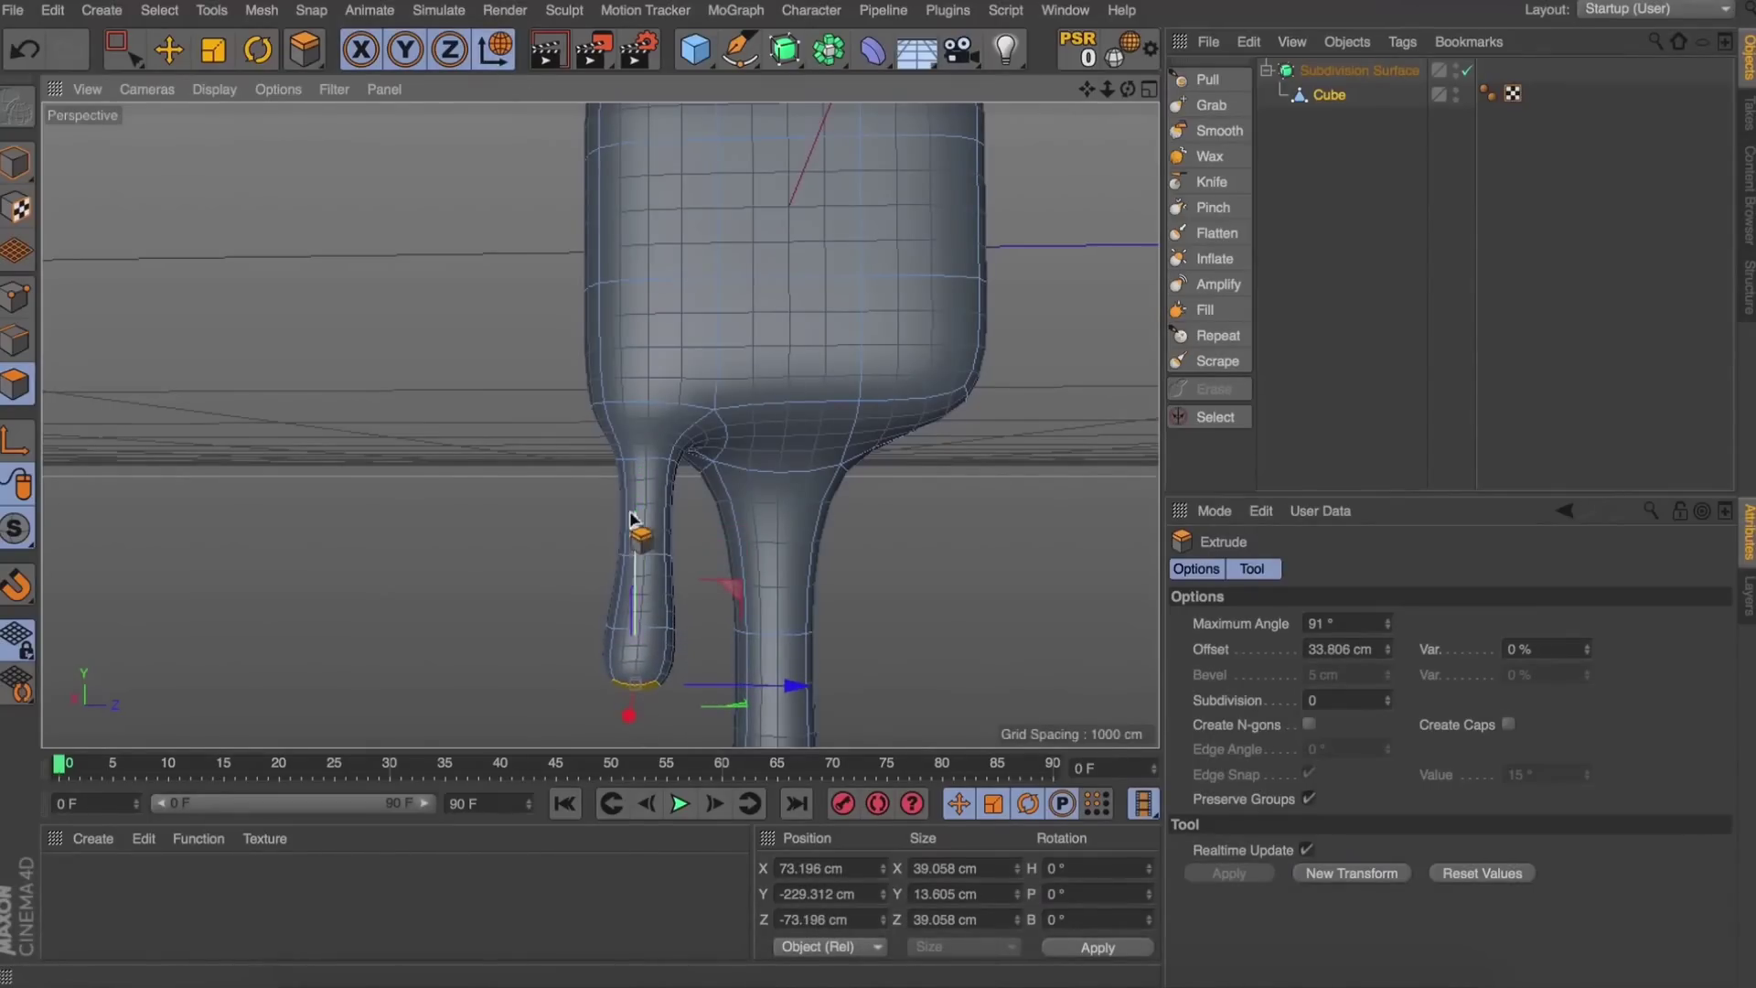
pyautogui.press('t')
pyautogui.moveTo(599, 569); pyautogui.dragTo(499, 626)
# Shift the second drip's tip polygon slightly sideways toward the first drip.
pyautogui.moveTo(1128, 90); pyautogui.dragTo(600, 427)
pyautogui.press('e')
pyautogui.moveTo(735, 680); pyautogui.dragTo(715, 684)
# Loop-select the edge ring just above the second drip's tip and move it along X to about 67 cm.
pyautogui.press('u')
pyautogui.press('k')
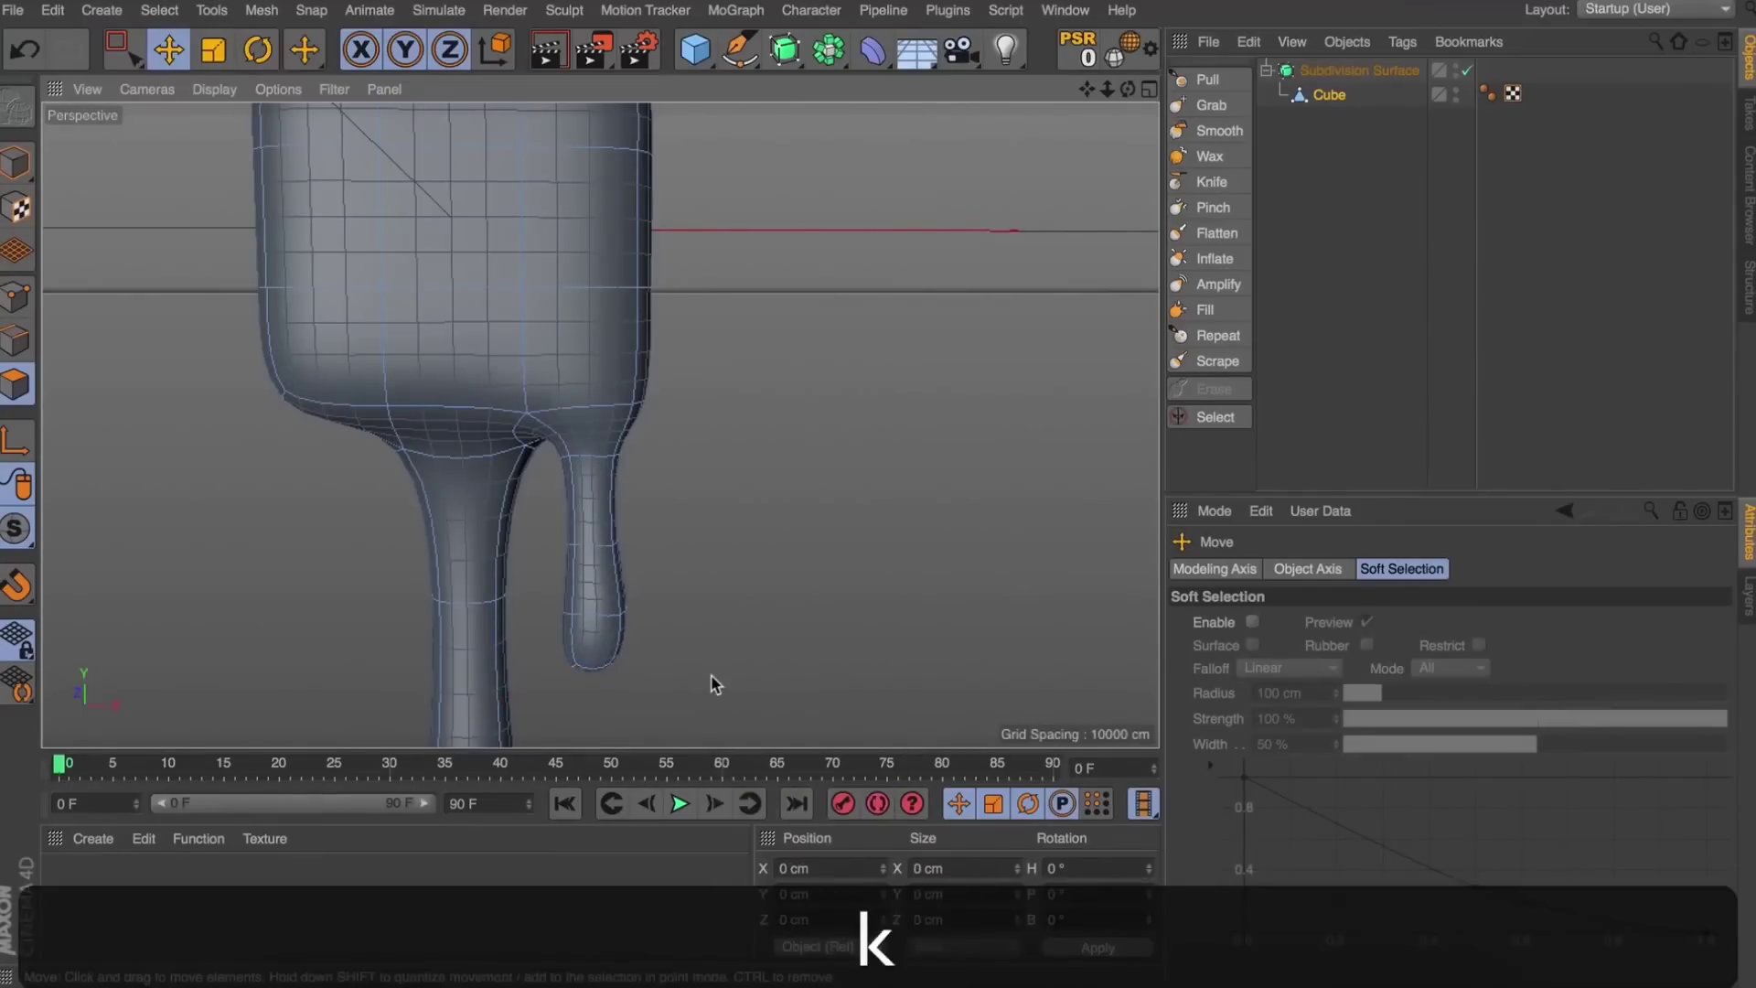
pyautogui.press('u')
pyautogui.press('l')
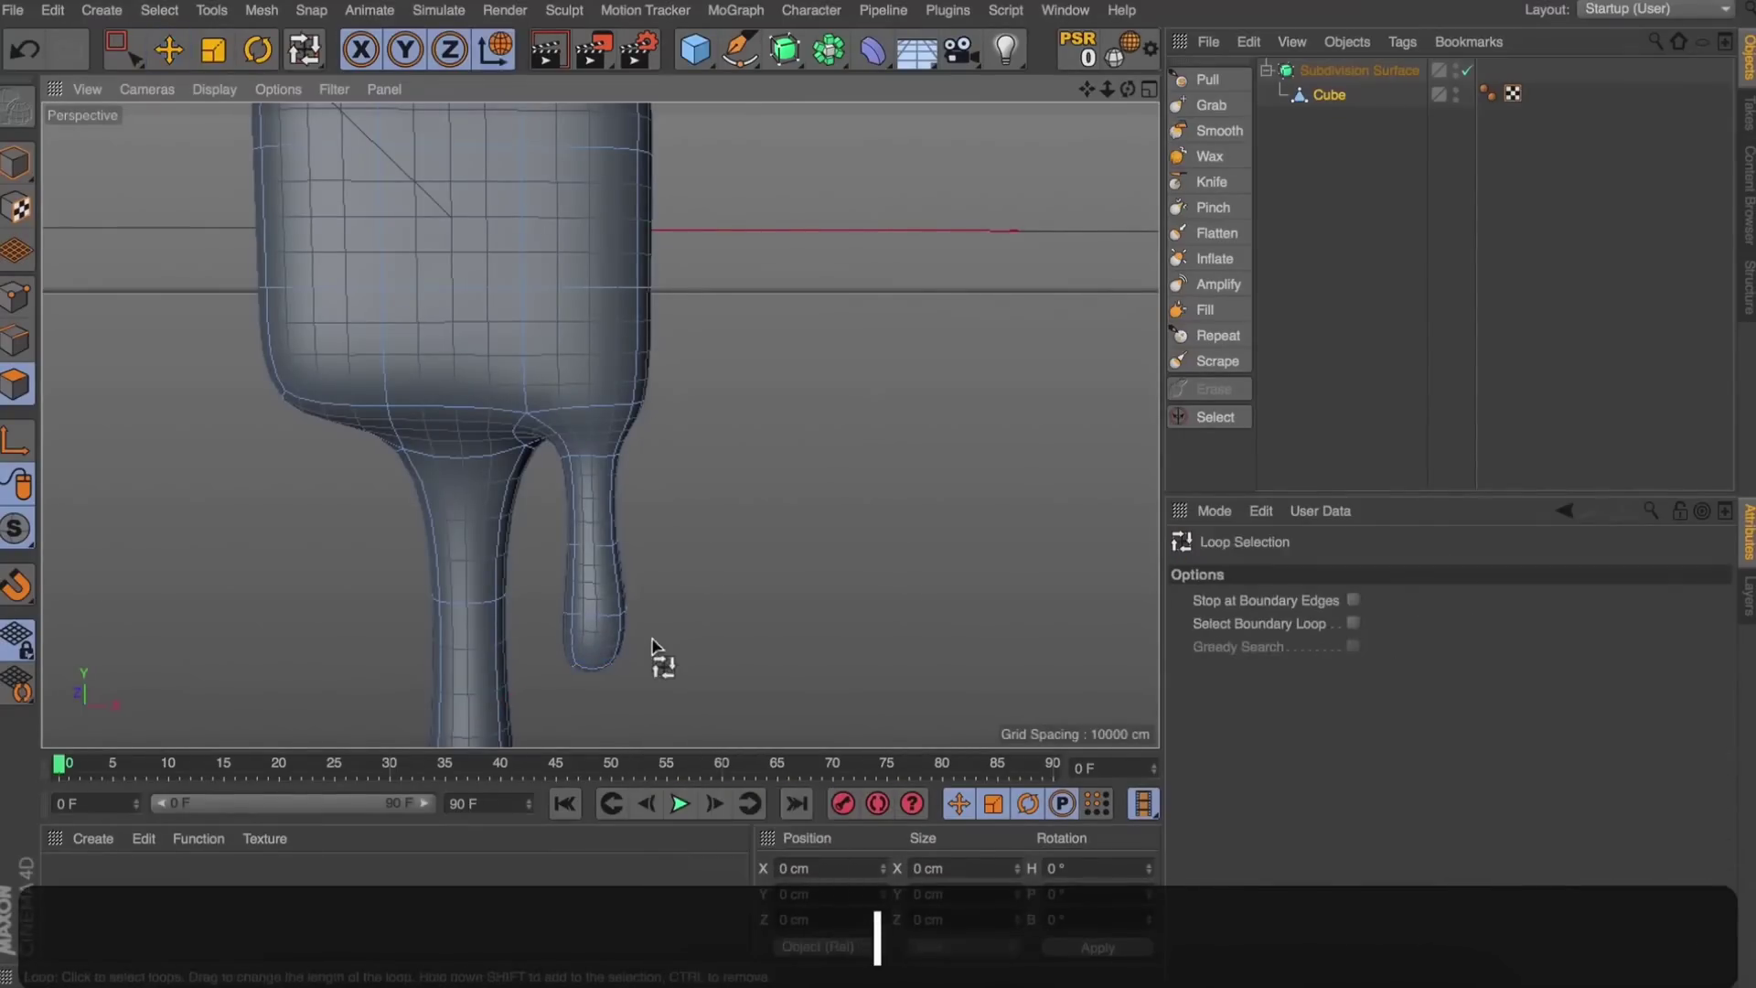
pyautogui.click(466, 455)
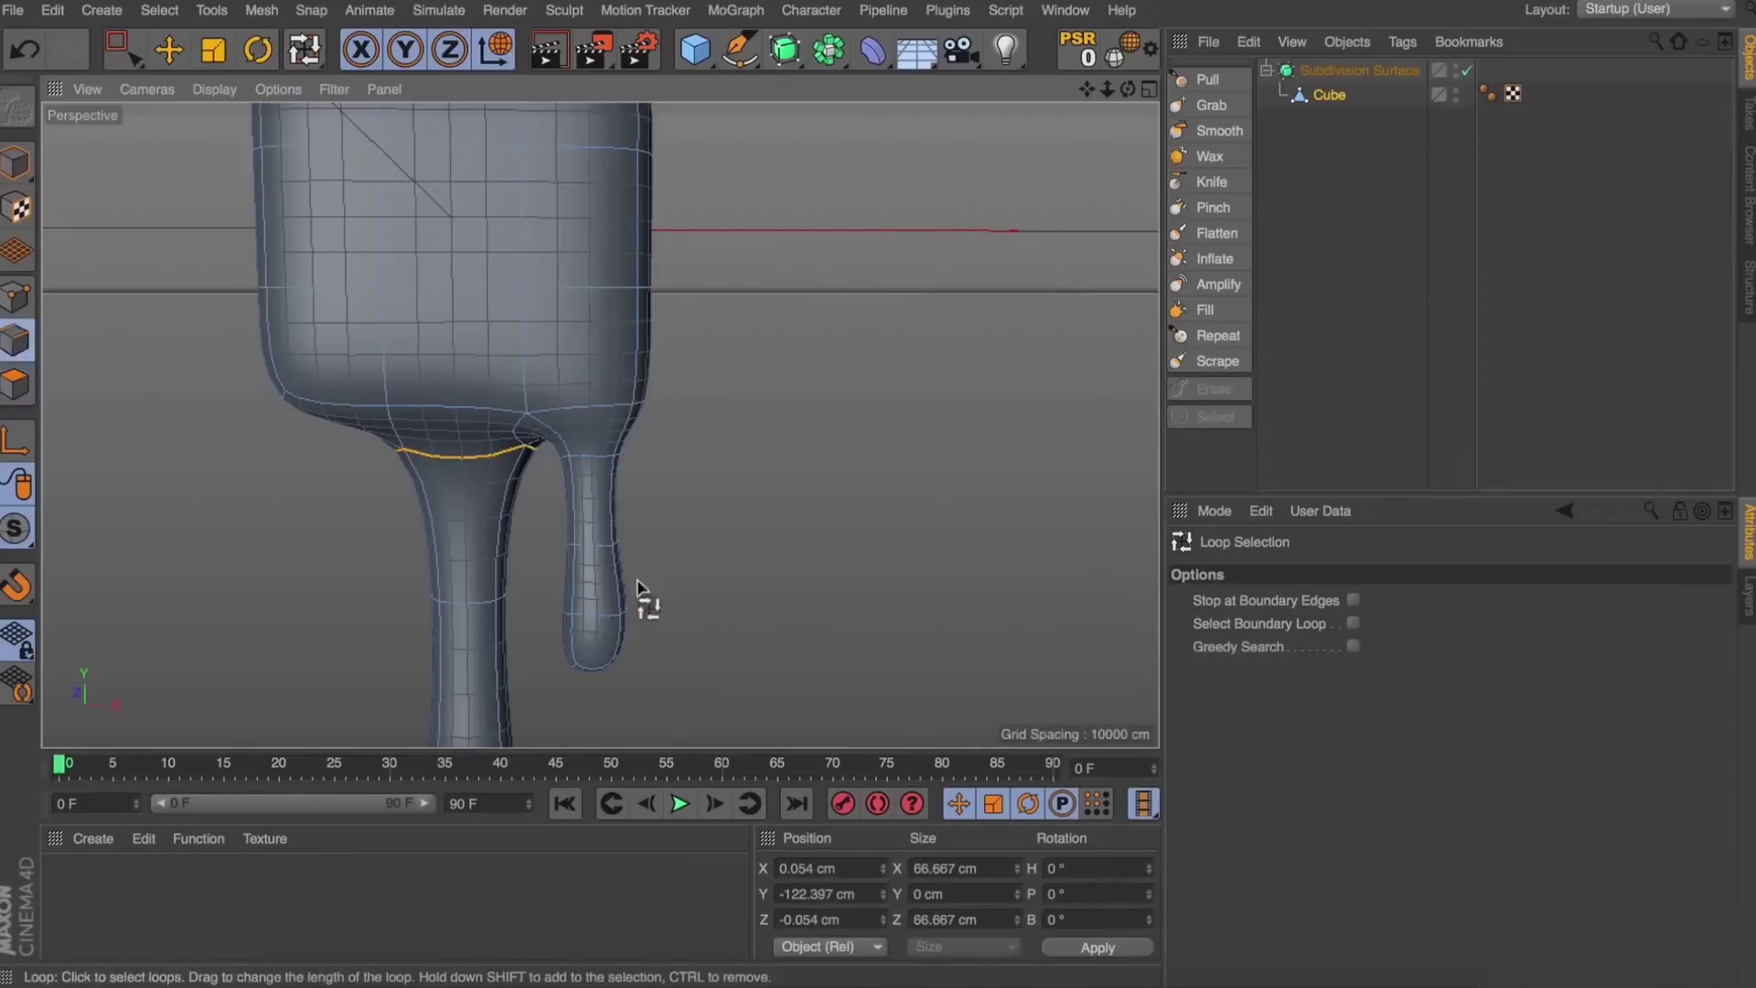
pyautogui.click(590, 615)
pyautogui.press('t')
pyautogui.press('e')
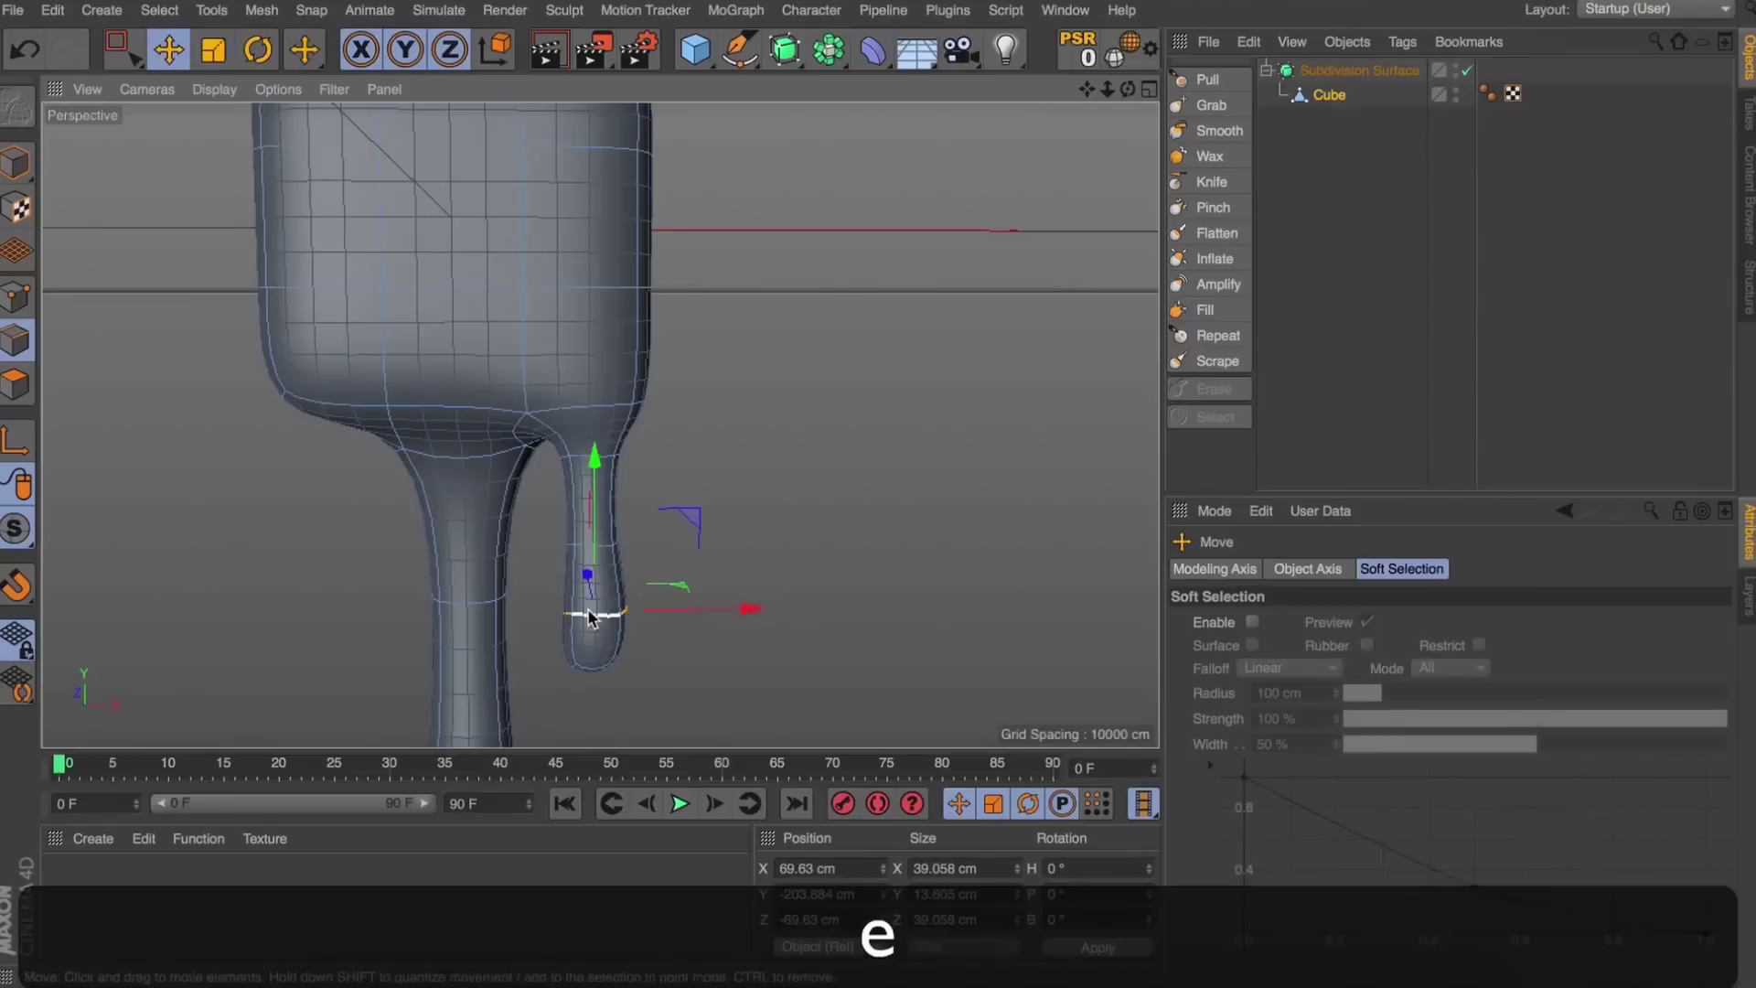
pyautogui.moveTo(745, 608); pyautogui.dragTo(729, 613)
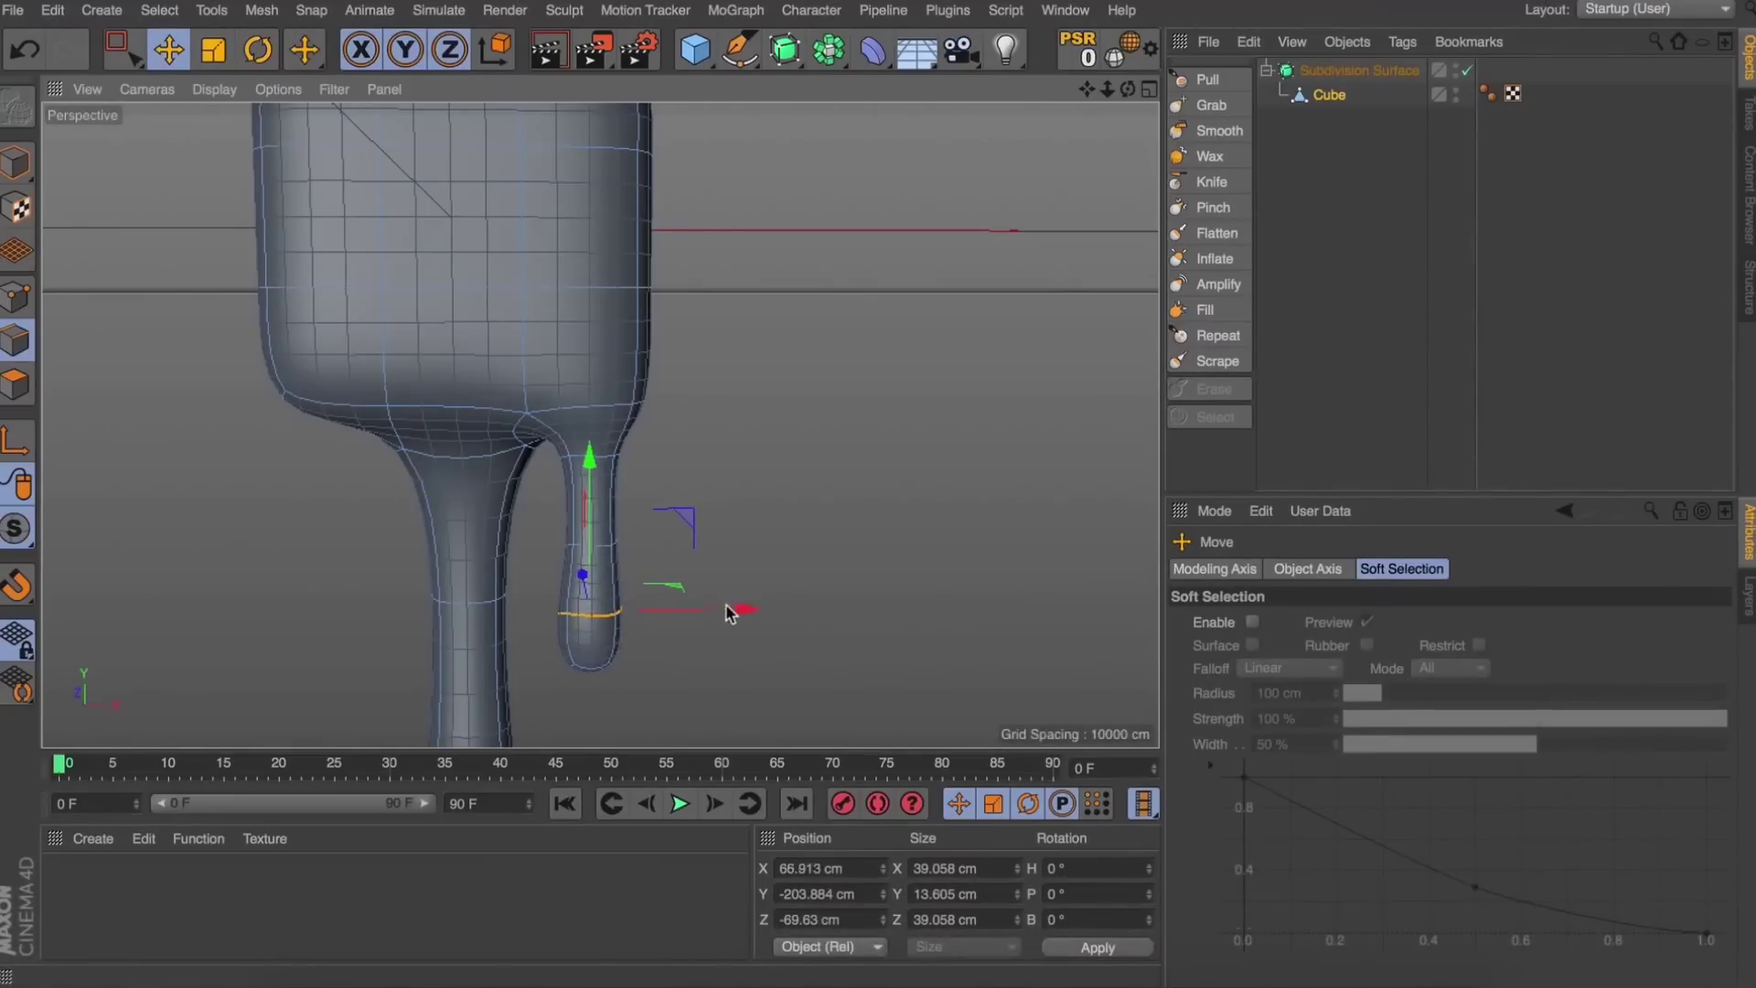
# Deselect the dripping cube and display the whole model in Gouraud shading without mesh lines.
pyautogui.scroll(-8, 740, 479)
pyautogui.moveTo(1129, 89); pyautogui.dragTo(1054, 71)
pyautogui.click(1385, 197)
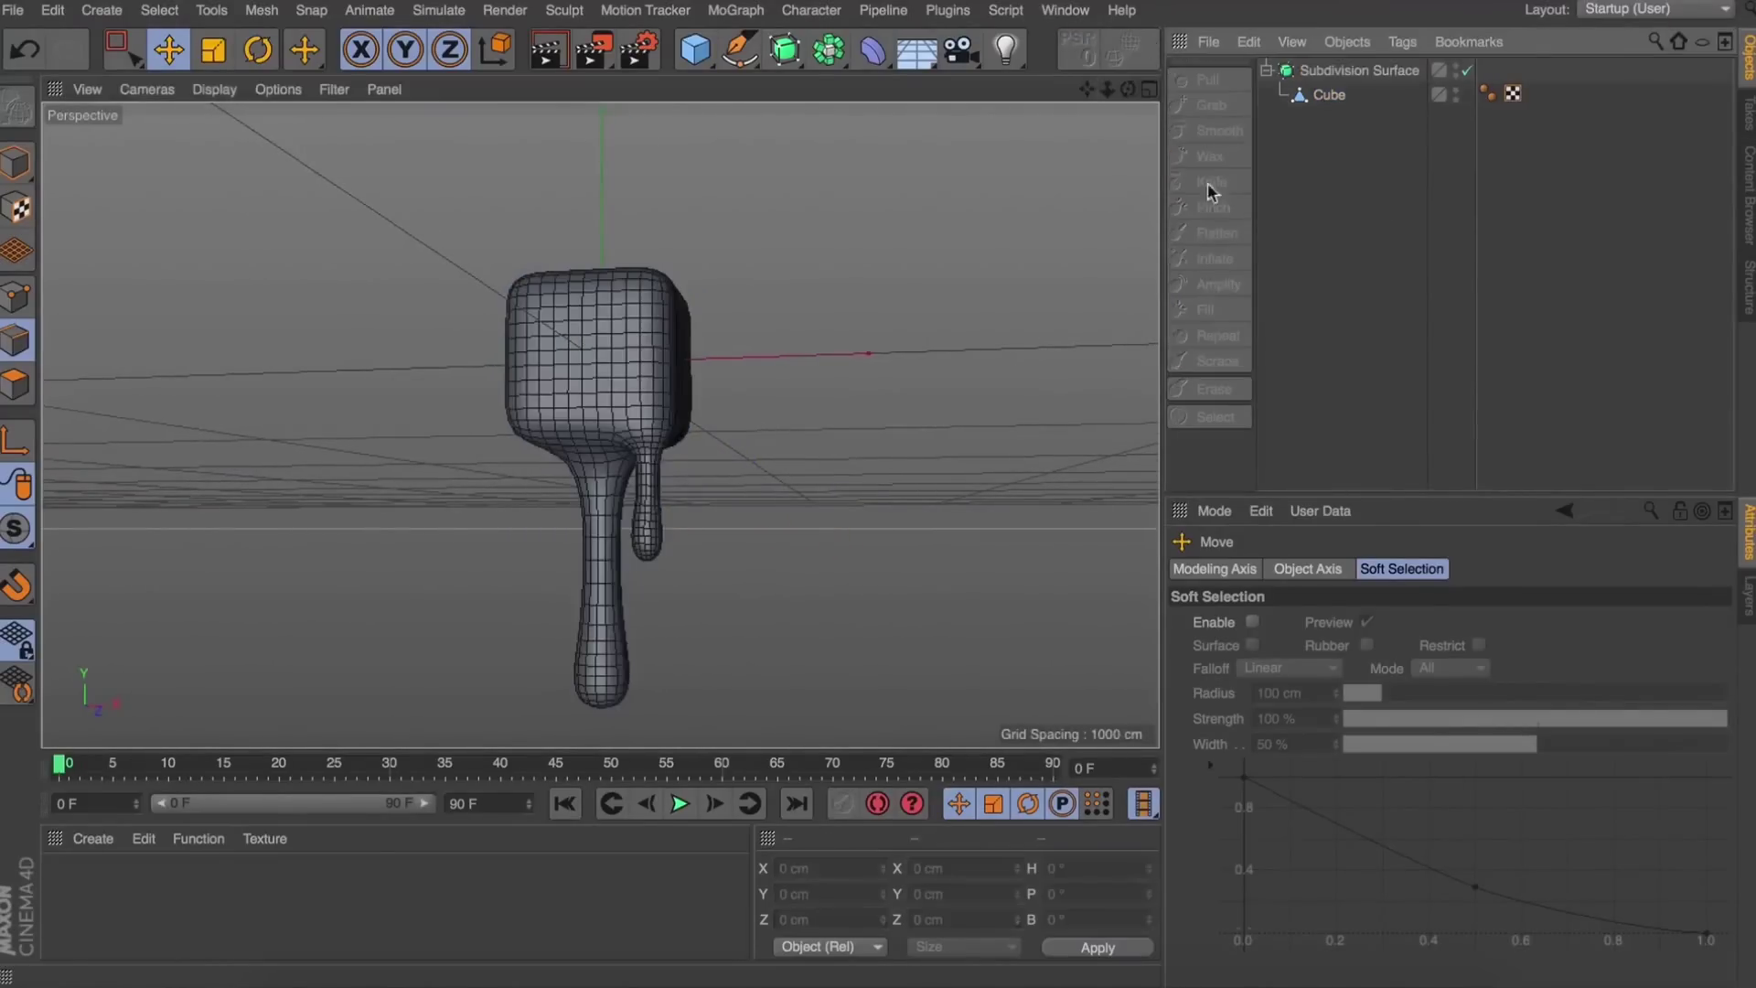
pyautogui.press('n')
pyautogui.press('a')
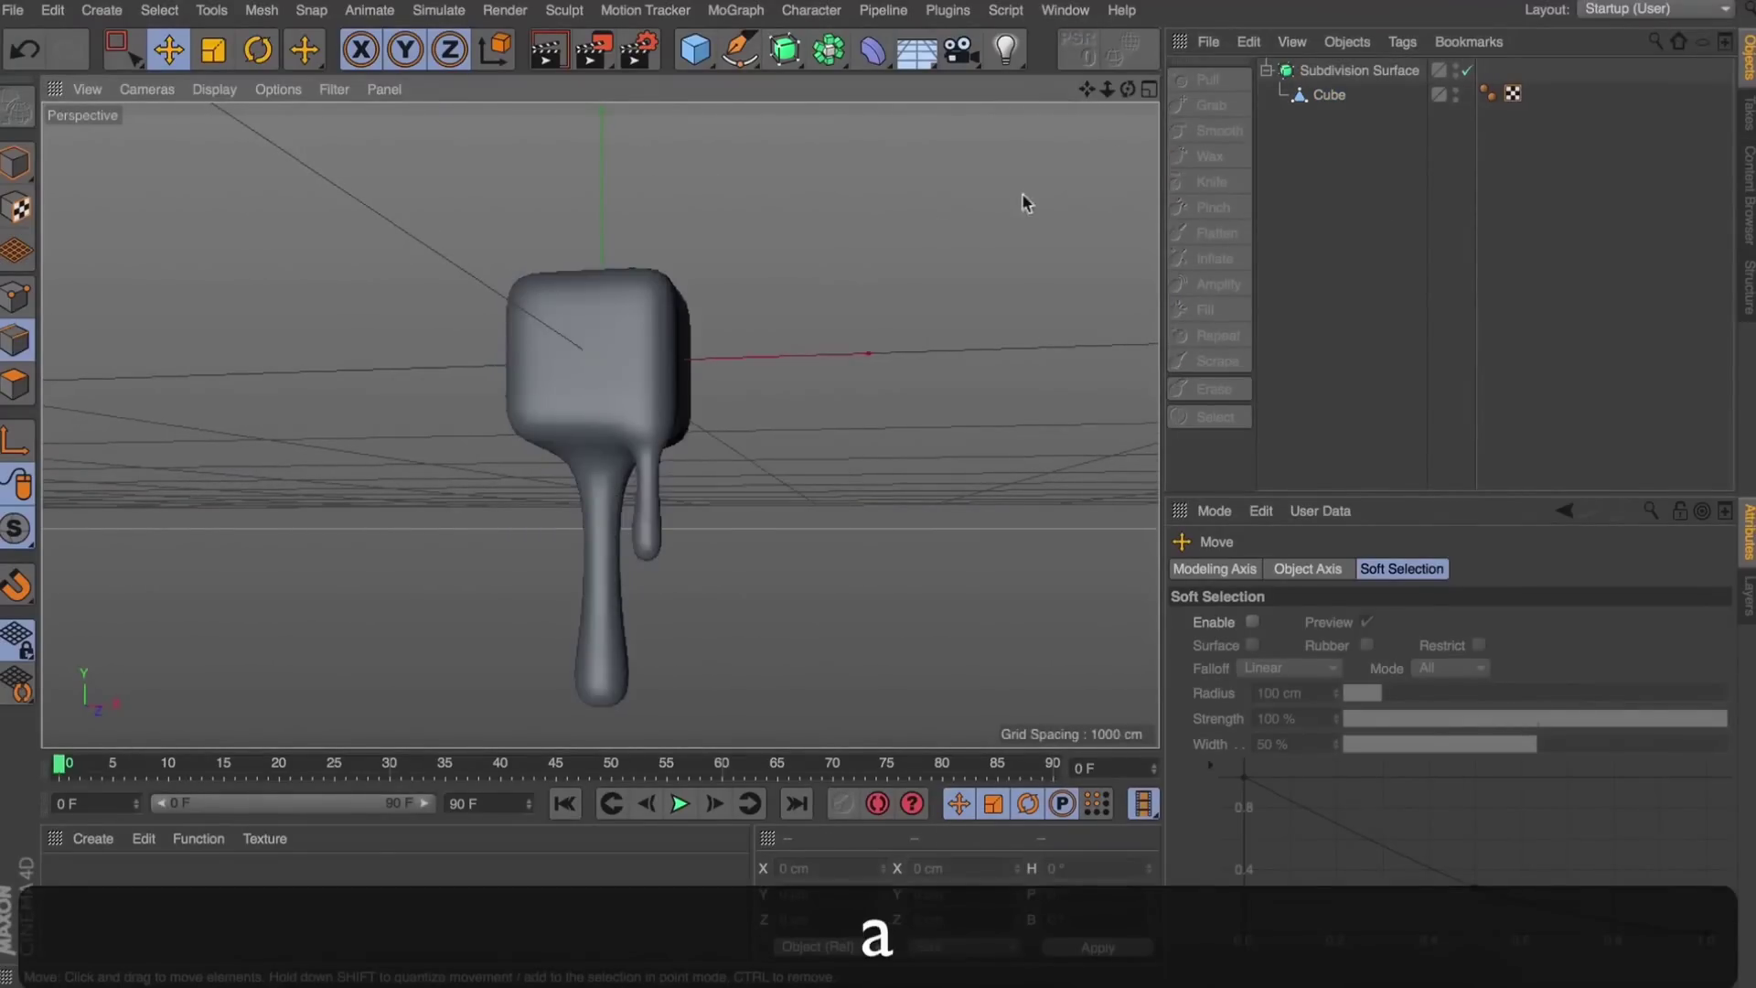
pyautogui.moveTo(1129, 88); pyautogui.dragTo(1129, 92)
pyautogui.keyDown('alt'); pyautogui.moveTo(599, 425); pyautogui.dragTo(600, 425); pyautogui.keyUp('alt')
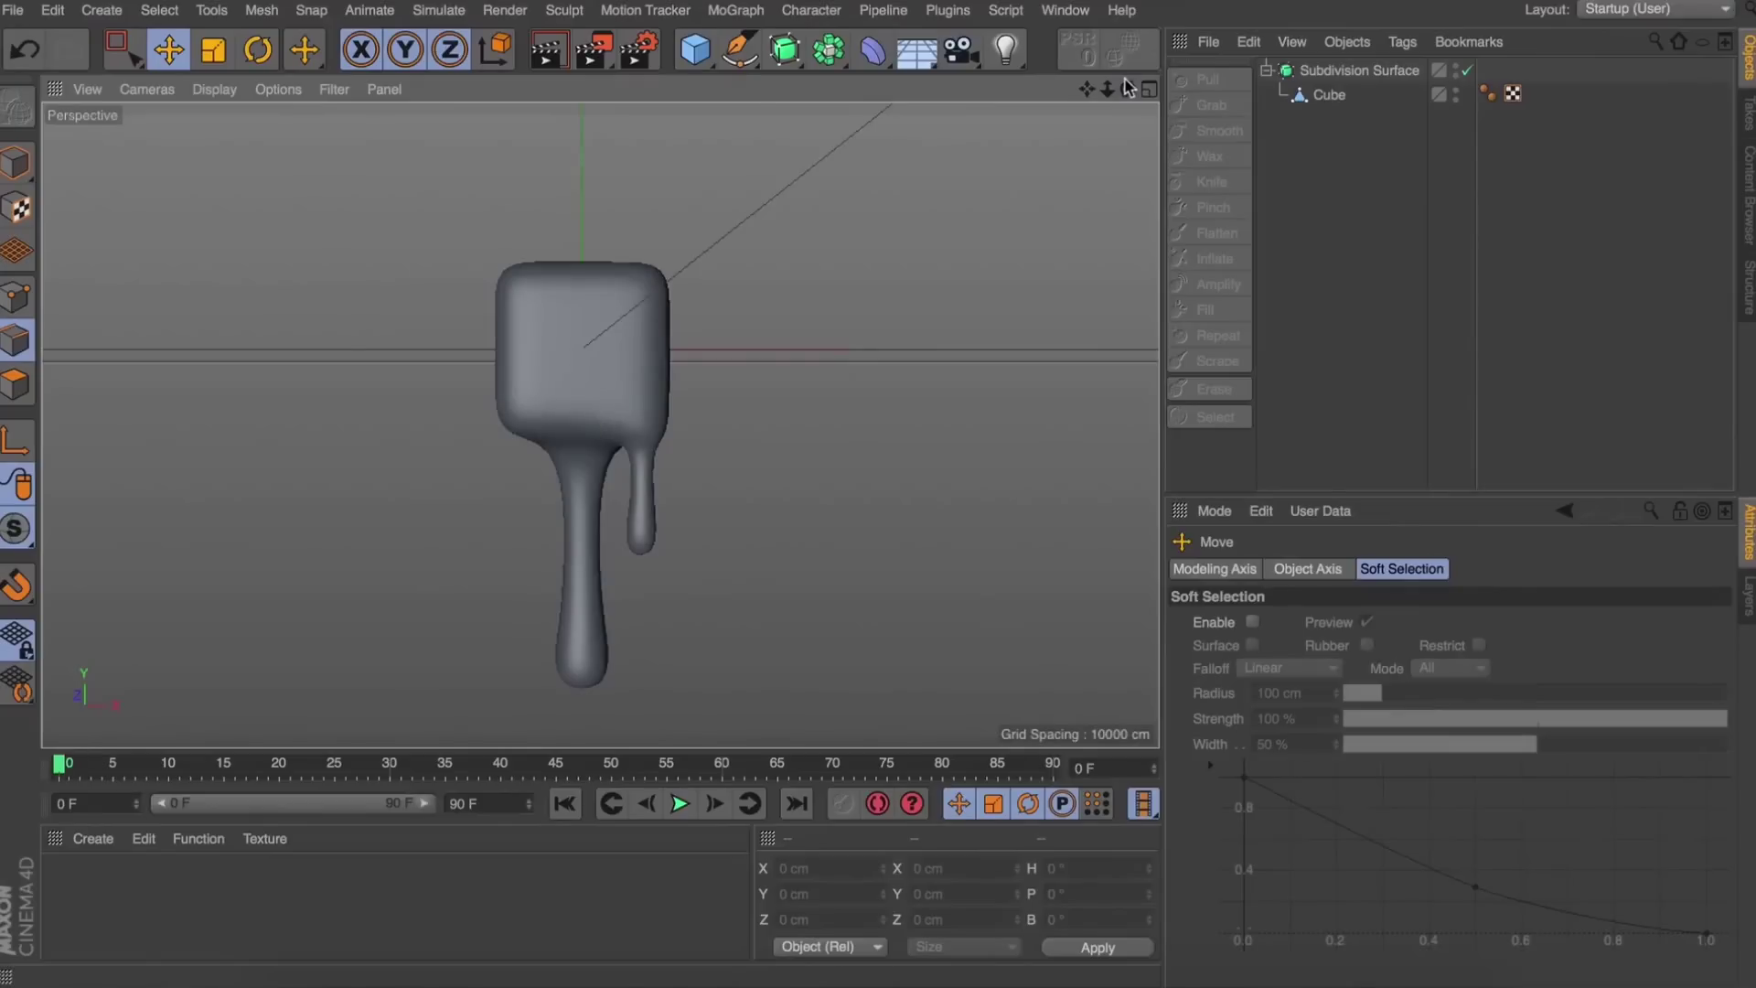
# Switch to the open Thousand_0001.c4d project and select its Connect polygon object.
pyautogui.click(1065, 11)
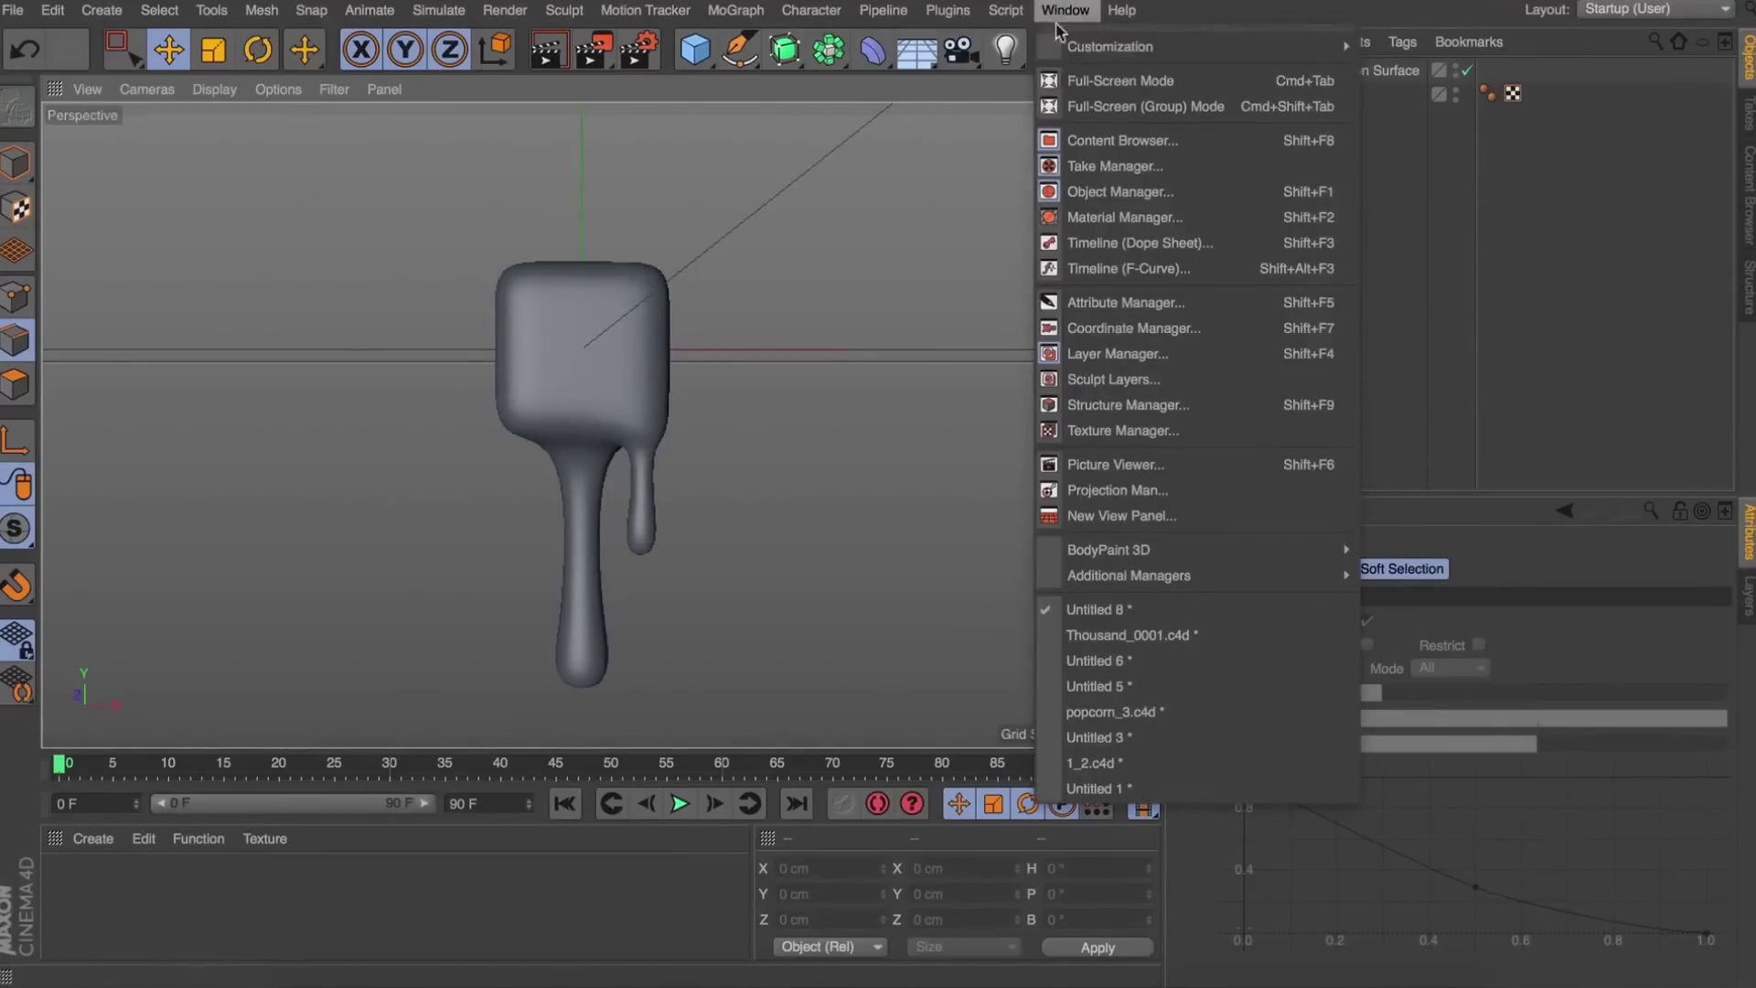
pyautogui.click(1077, 635)
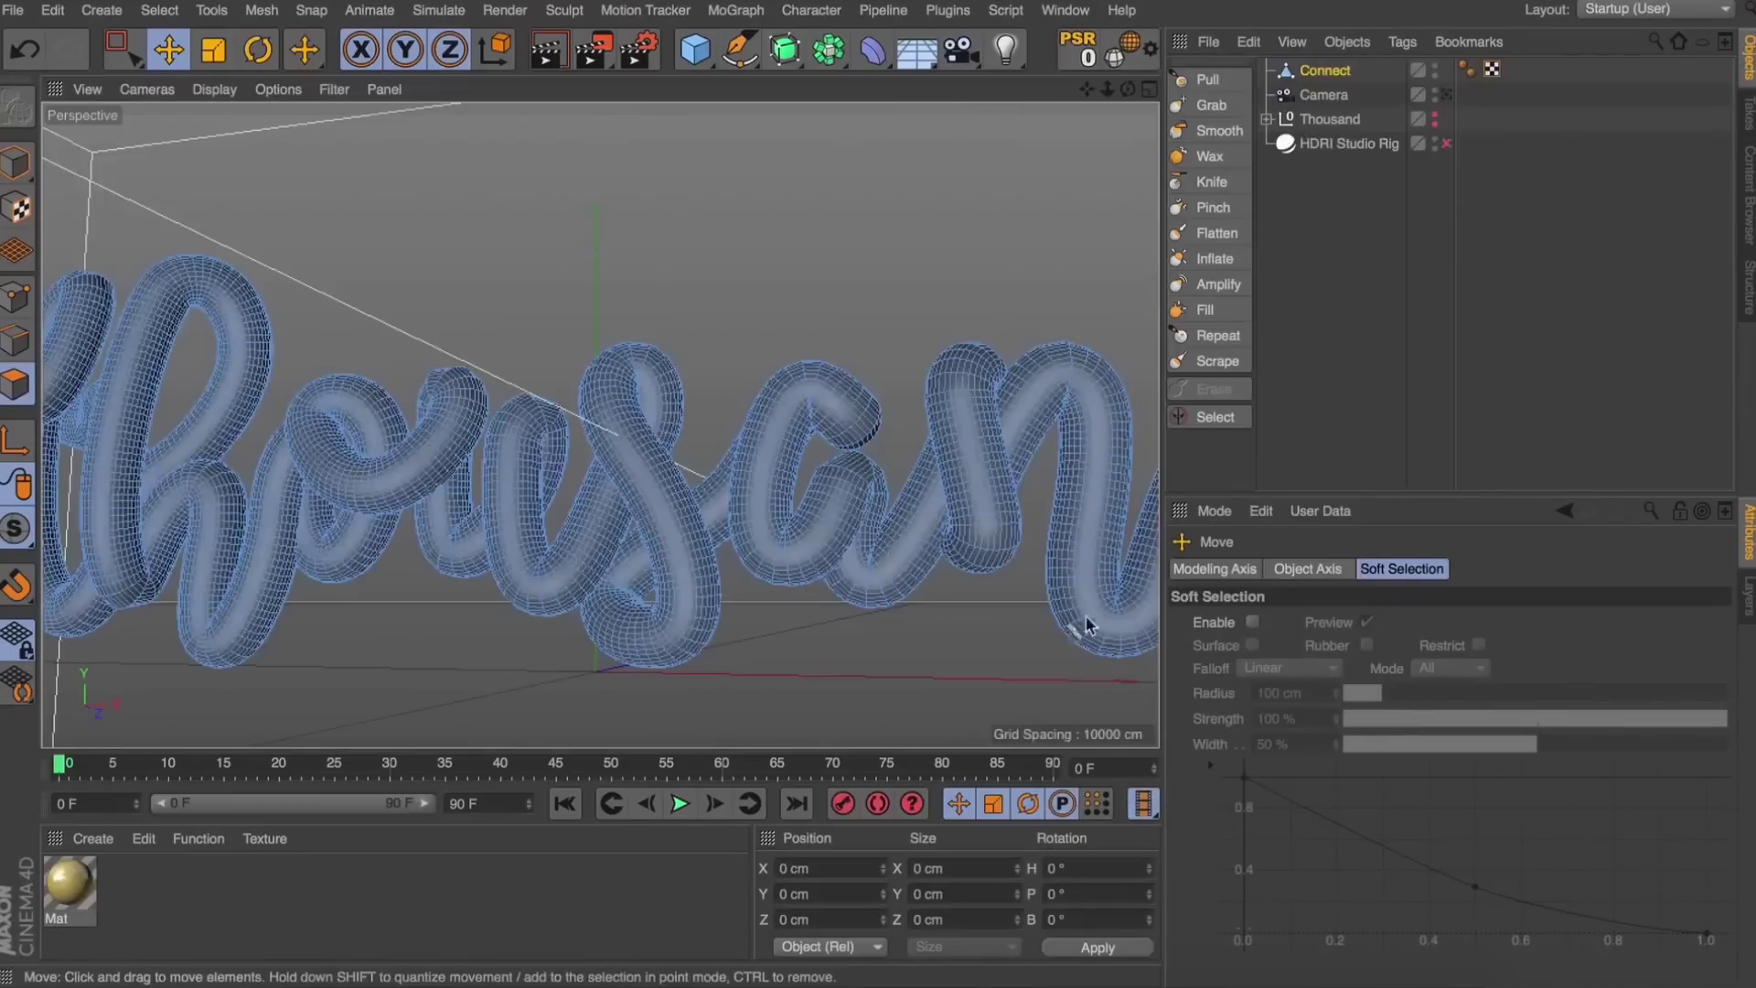
pyautogui.click(1326, 287)
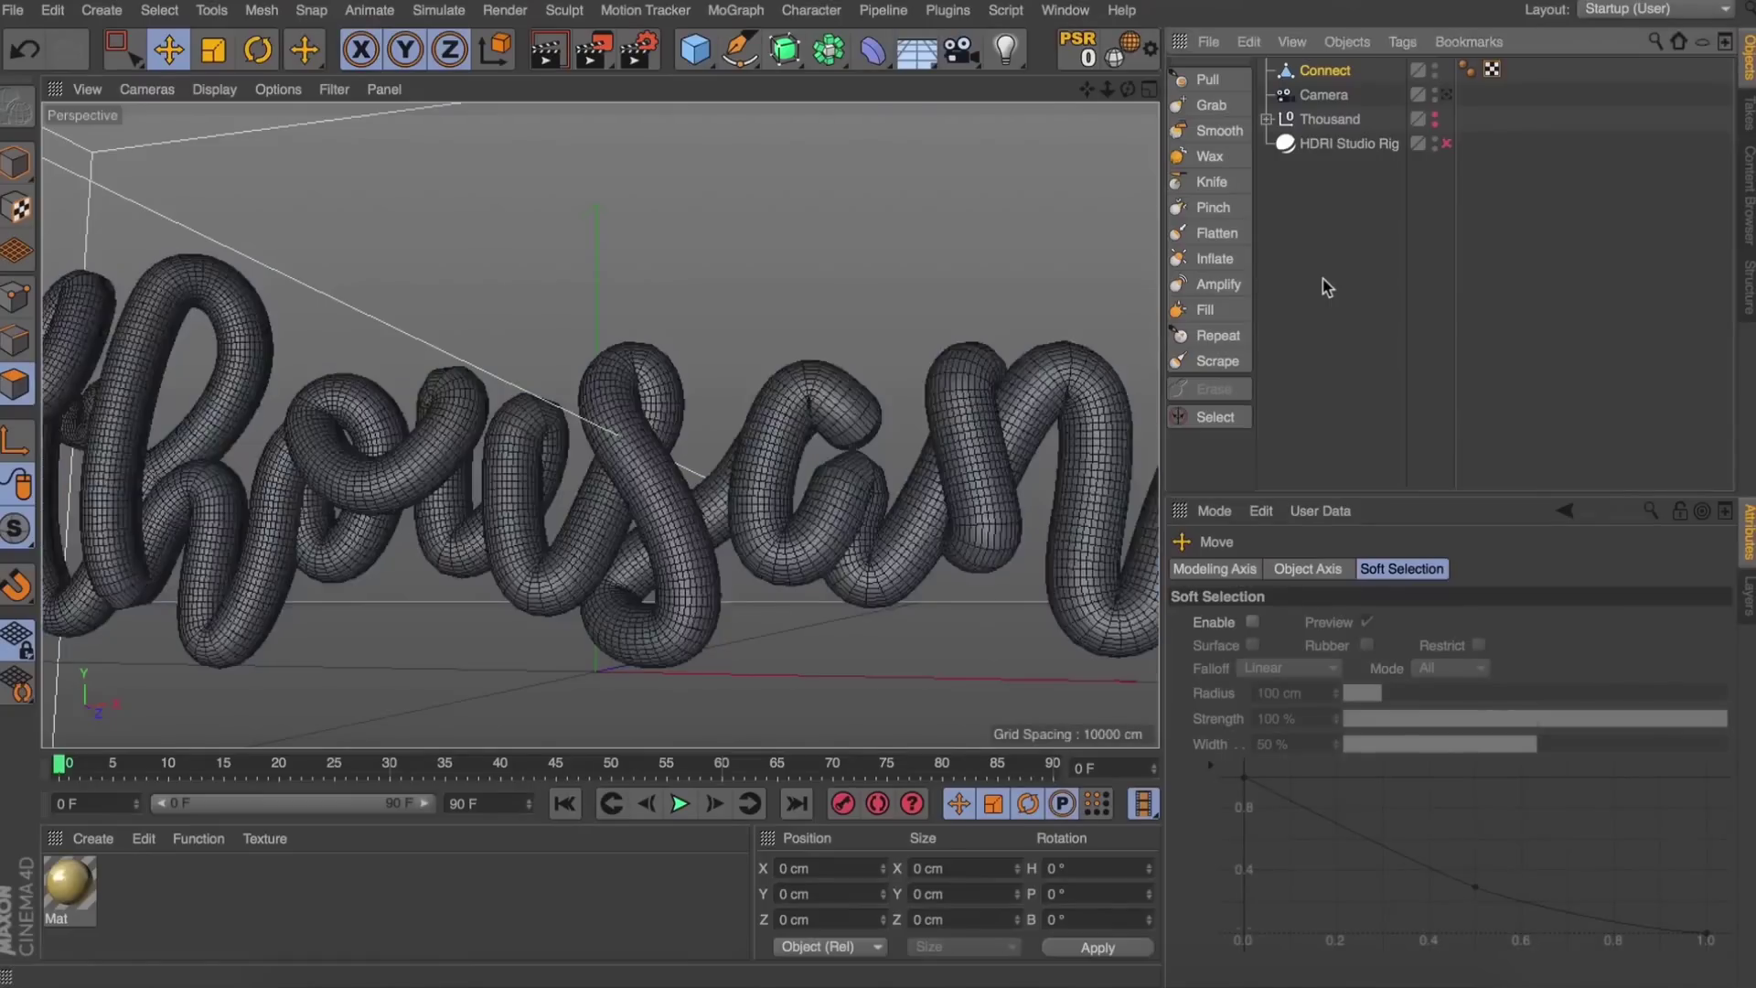
pyautogui.click(1306, 78)
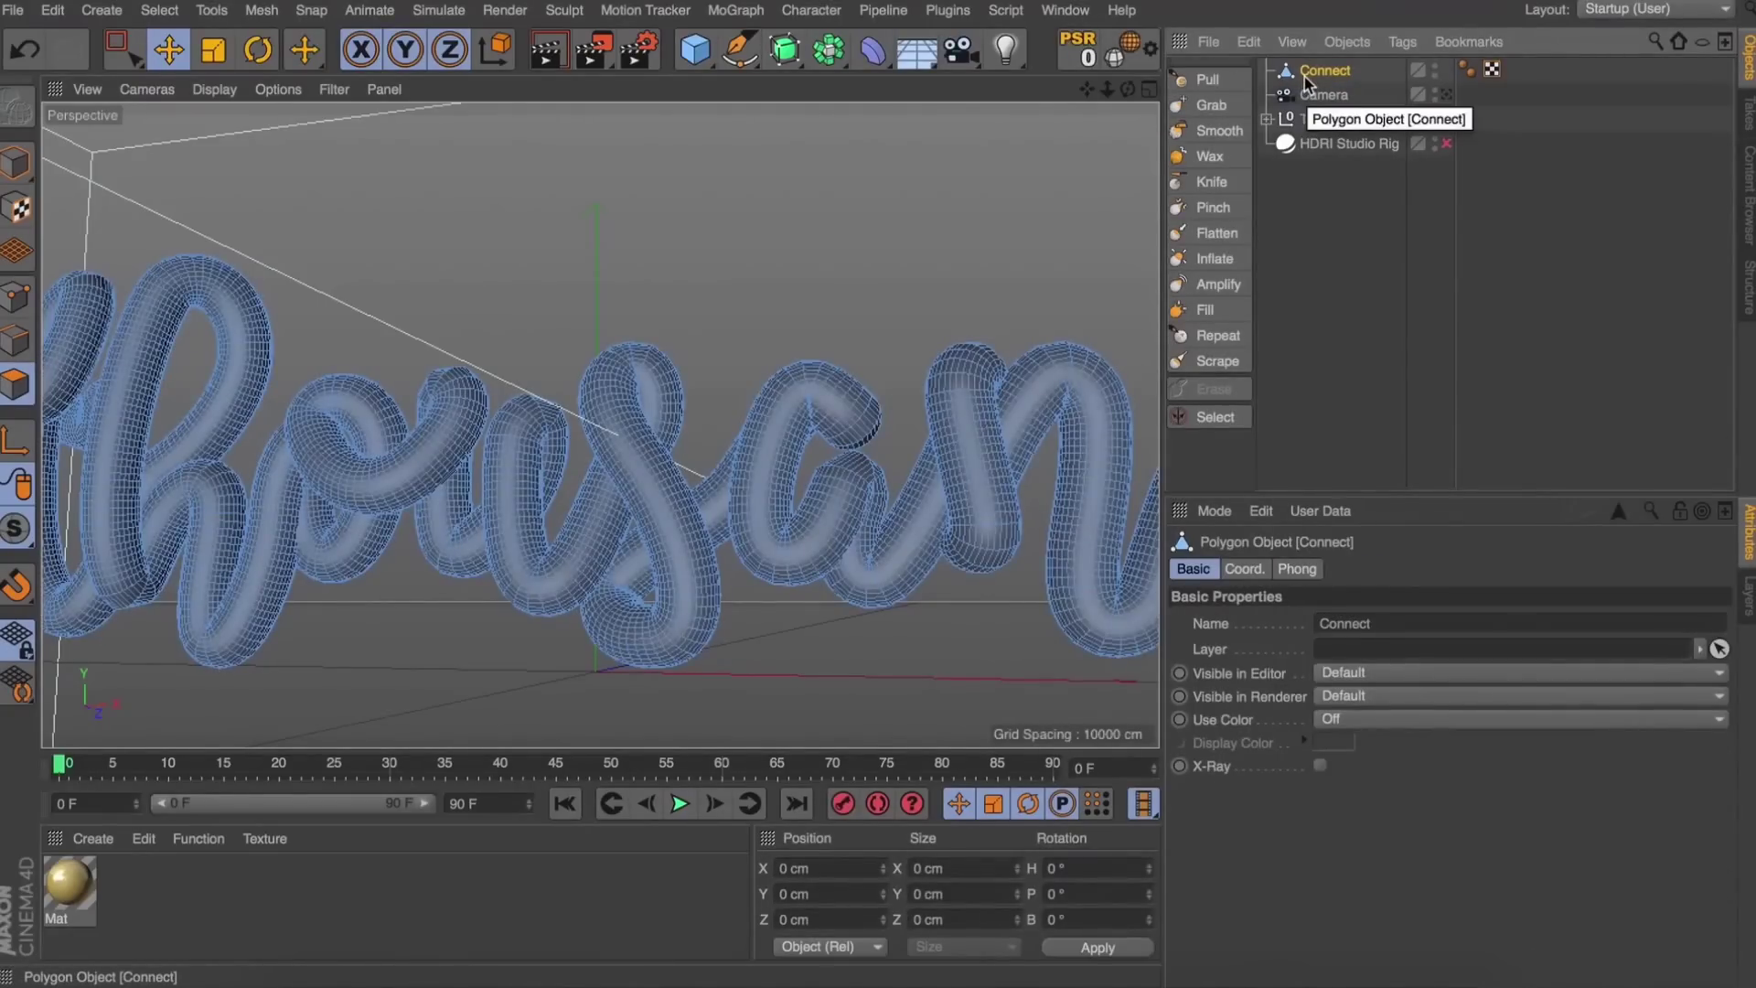
# Hide the Connect object, make the Thousand null visible and expand it.
pyautogui.keyDown('alt'); pyautogui.click(1435, 73); pyautogui.keyUp('alt')
pyautogui.keyDown('alt'); pyautogui.click(1432, 117); pyautogui.keyUp('alt')
pyautogui.click(1330, 119)
pyautogui.click(1267, 119)
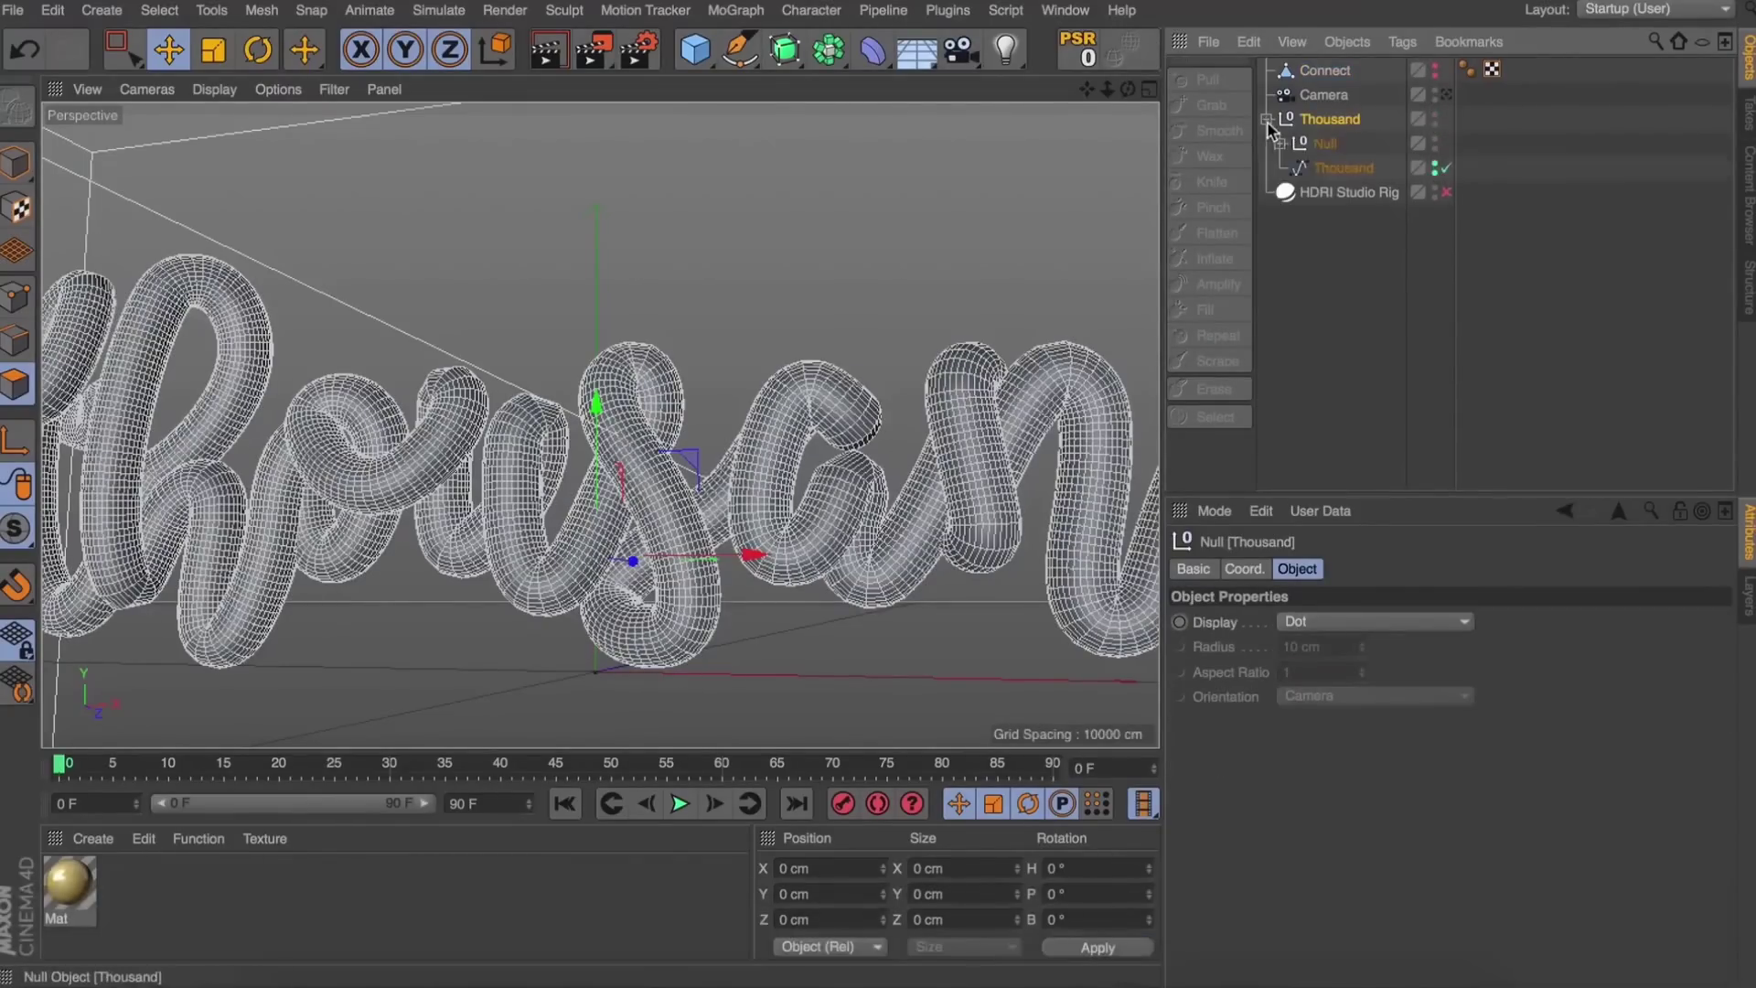
# Select the Capsule inside the nested Null and set its Height Segments to 249 and Rotation Segments to 8.
pyautogui.click(1280, 143)
pyautogui.click(1322, 170)
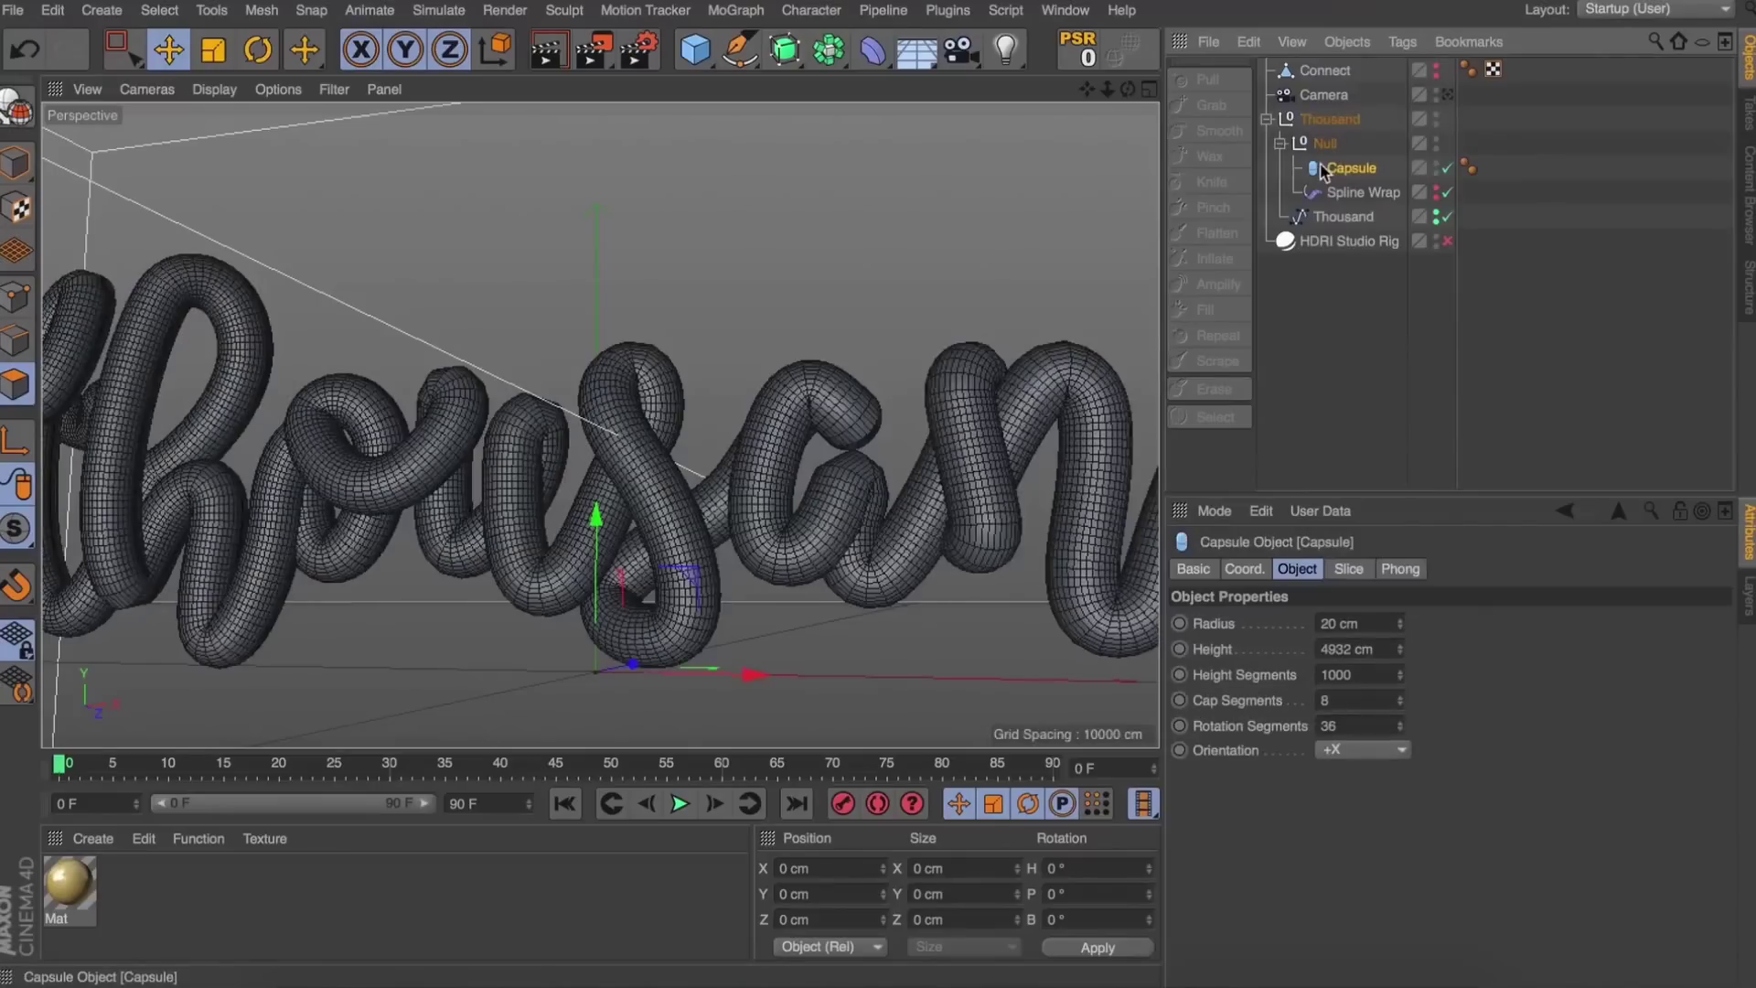
pyautogui.moveTo(1399, 675)
pyautogui.mouseDown()
pyautogui.moveTo(1400, 812)
pyautogui.moveTo(1404, 679)
pyautogui.mouseUp()
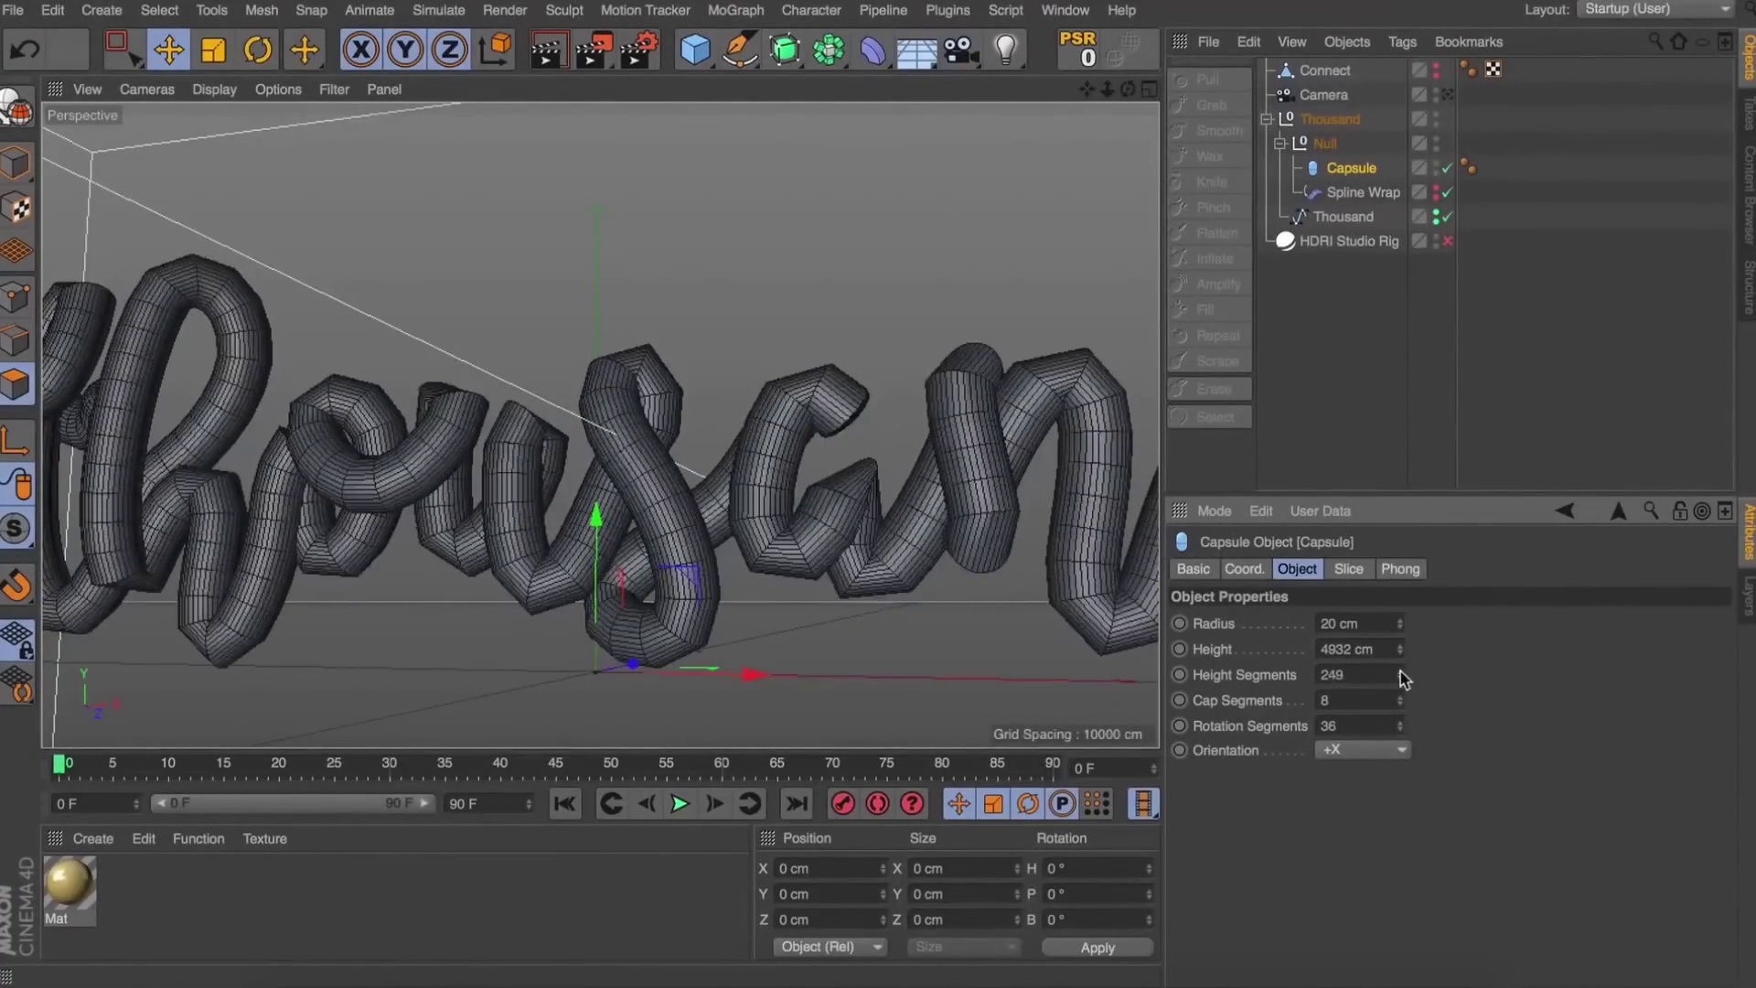
pyautogui.press('super')
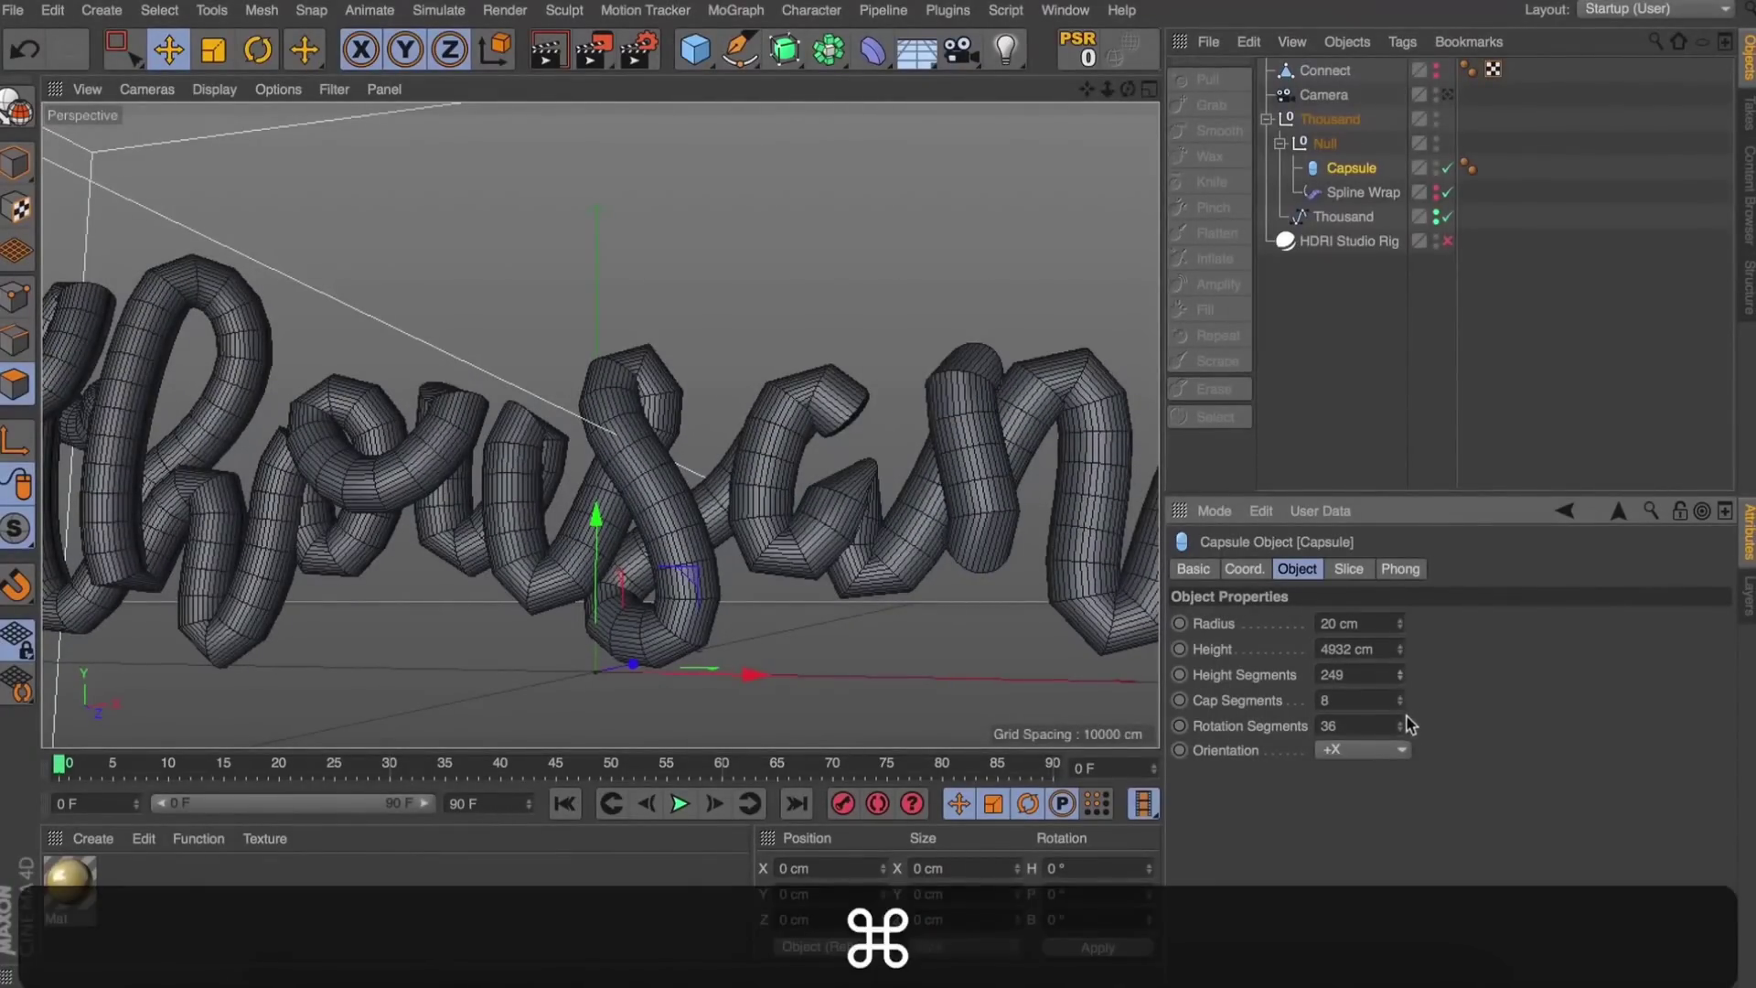
pyautogui.moveTo(1407, 726); pyautogui.dragTo(1407, 750)
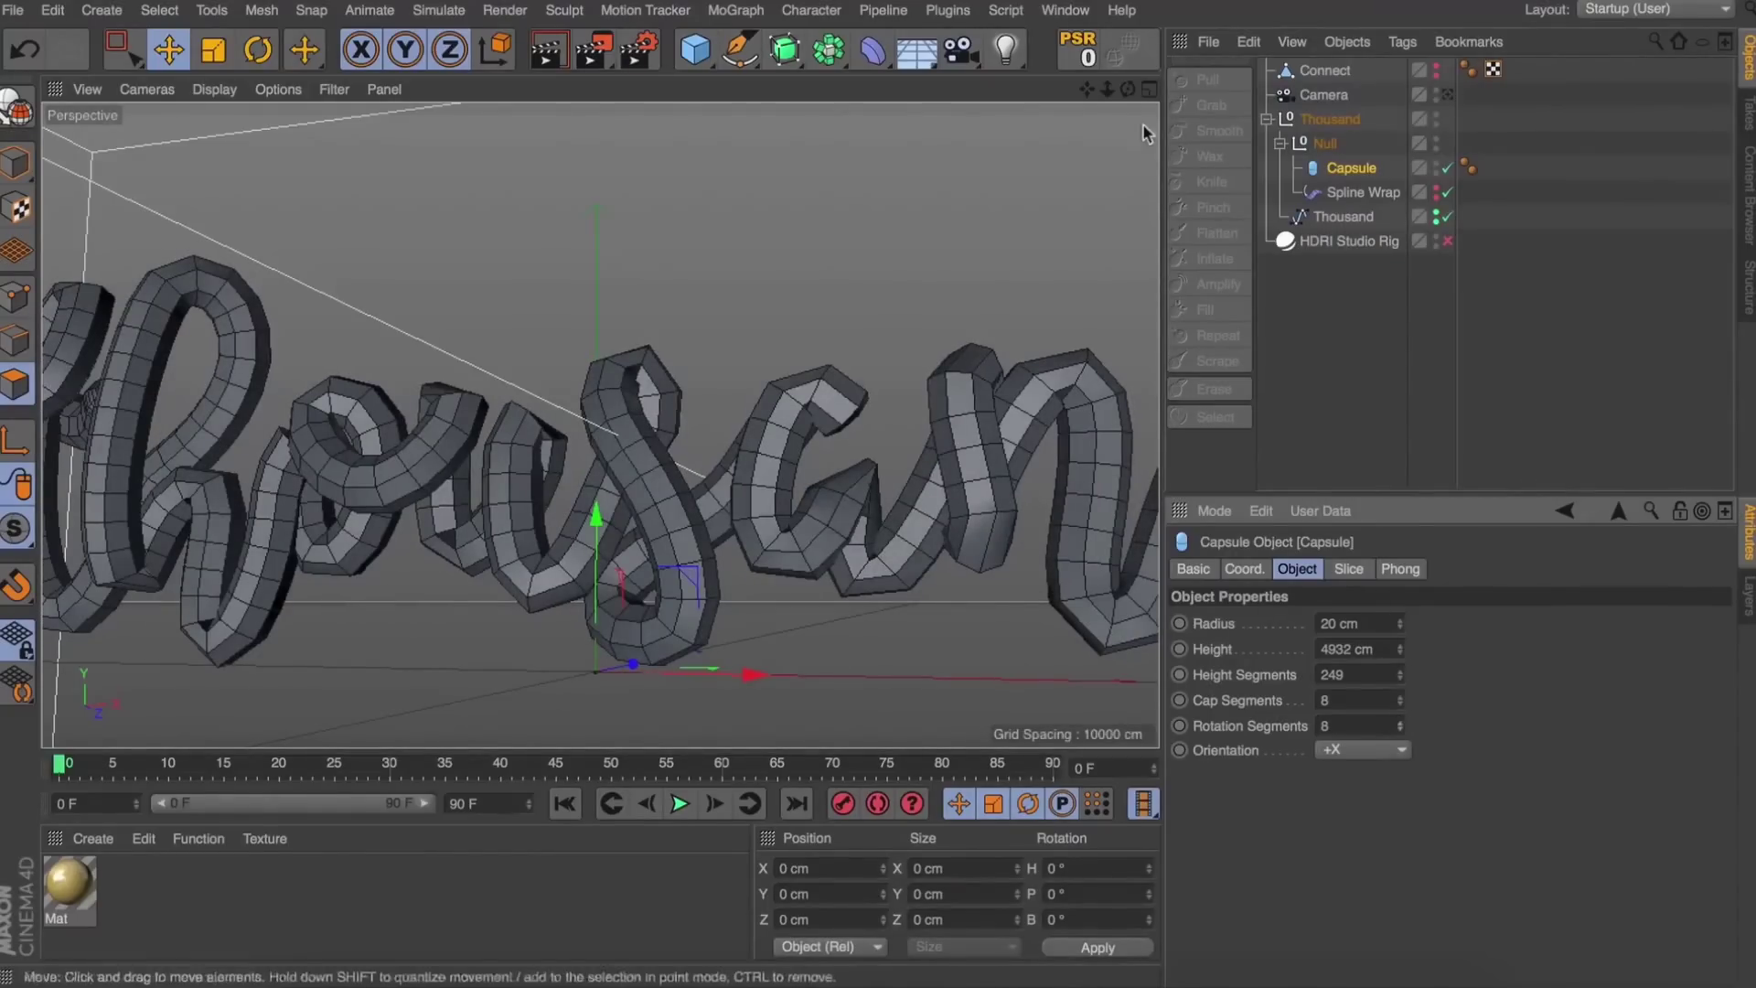
# Add a Subdivision Surface as the Capsule's parent and disable its smoothing.
pyautogui.press('alt')
pyautogui.keyDown('alt'); pyautogui.click(784, 49); pyautogui.keyUp('alt')
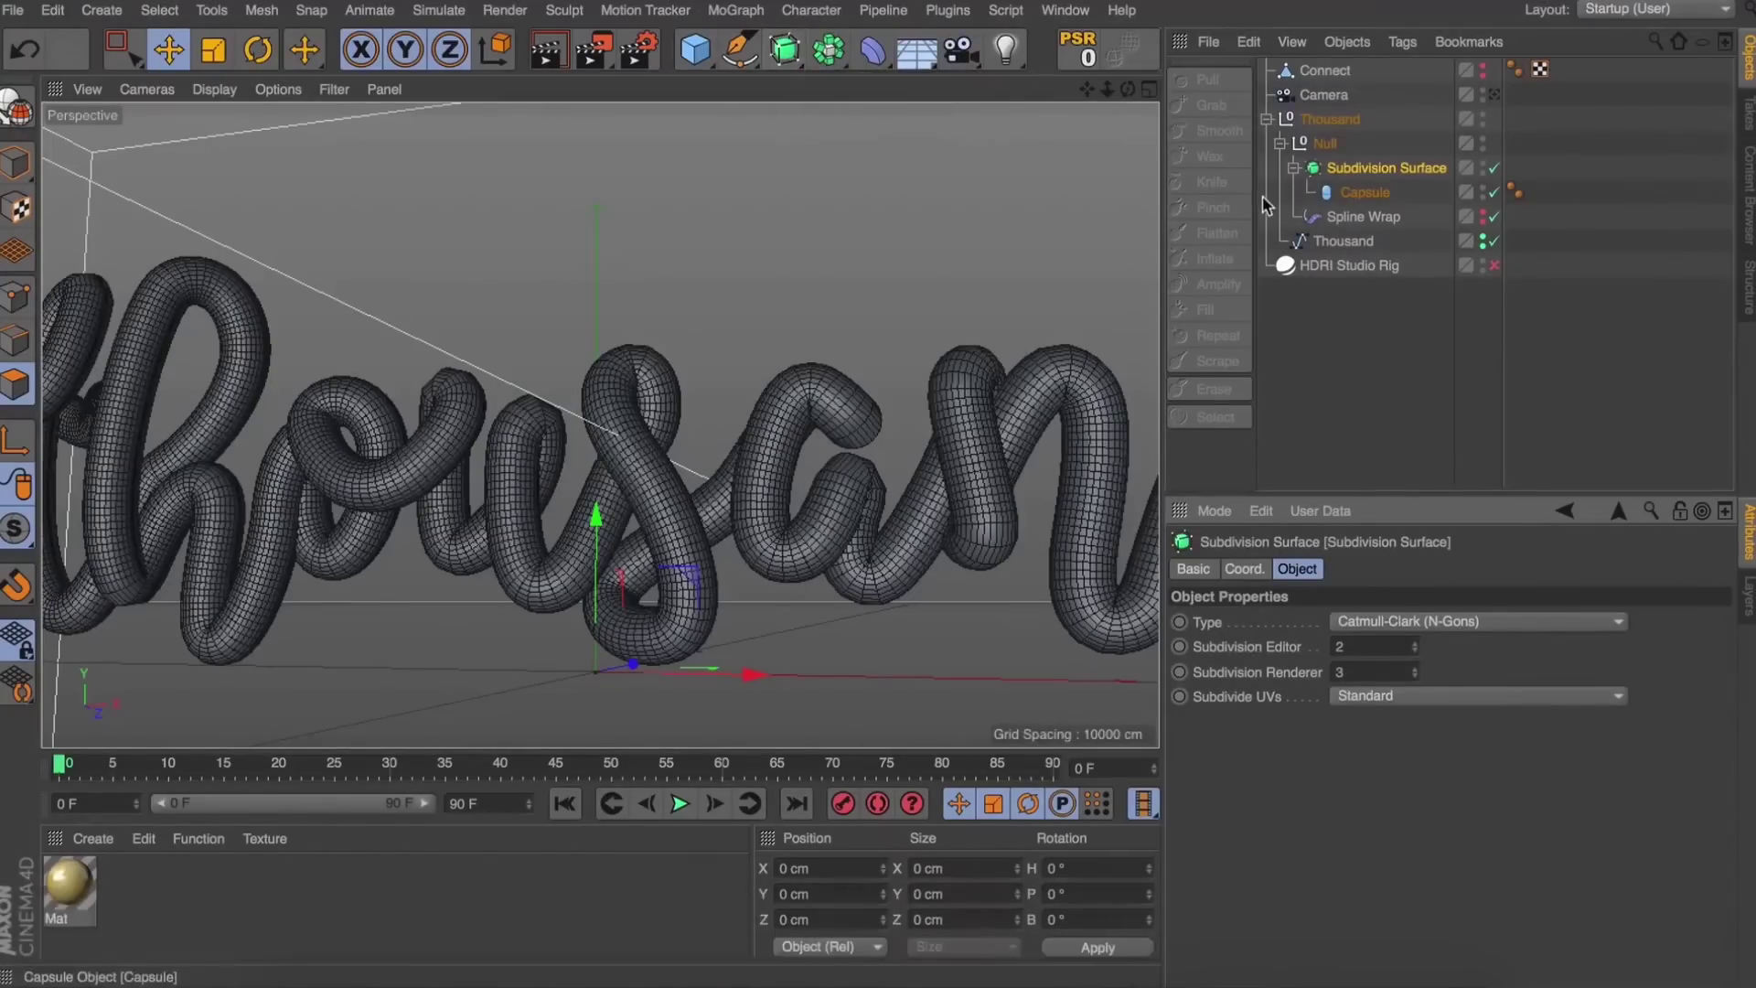
pyautogui.click(1494, 170)
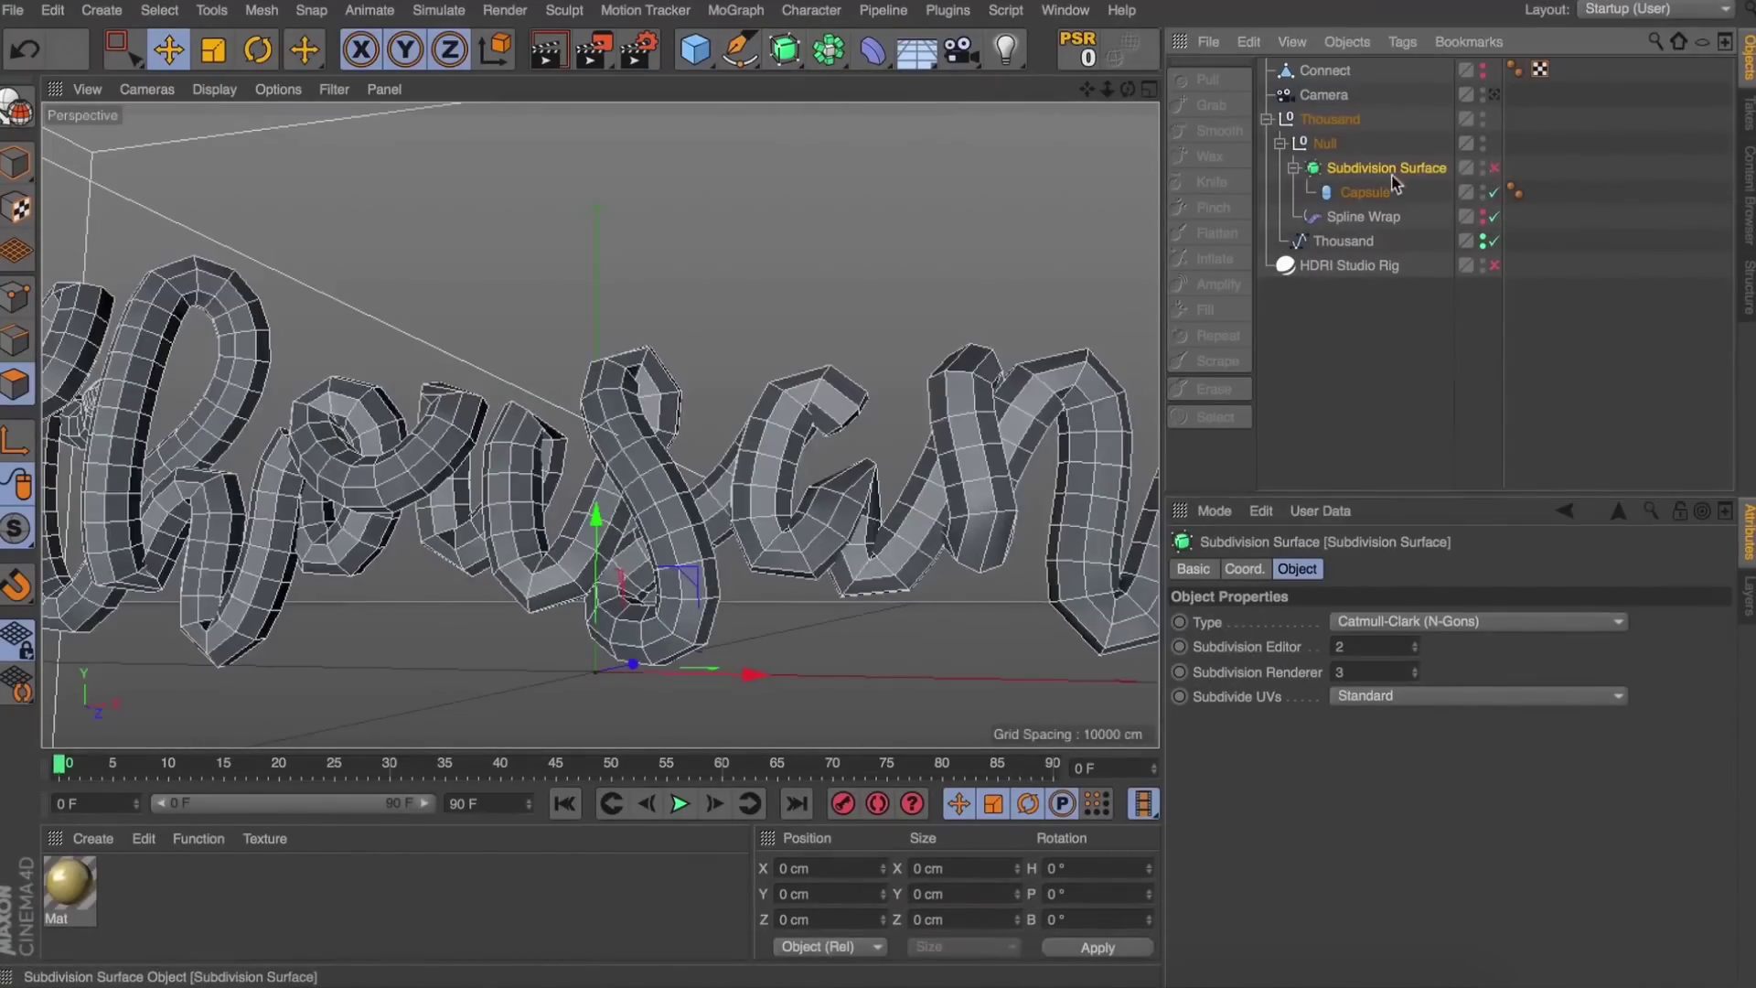
# Set the Capsule's Cap Segments to 3 and save the project.
pyautogui.click(1365, 192)
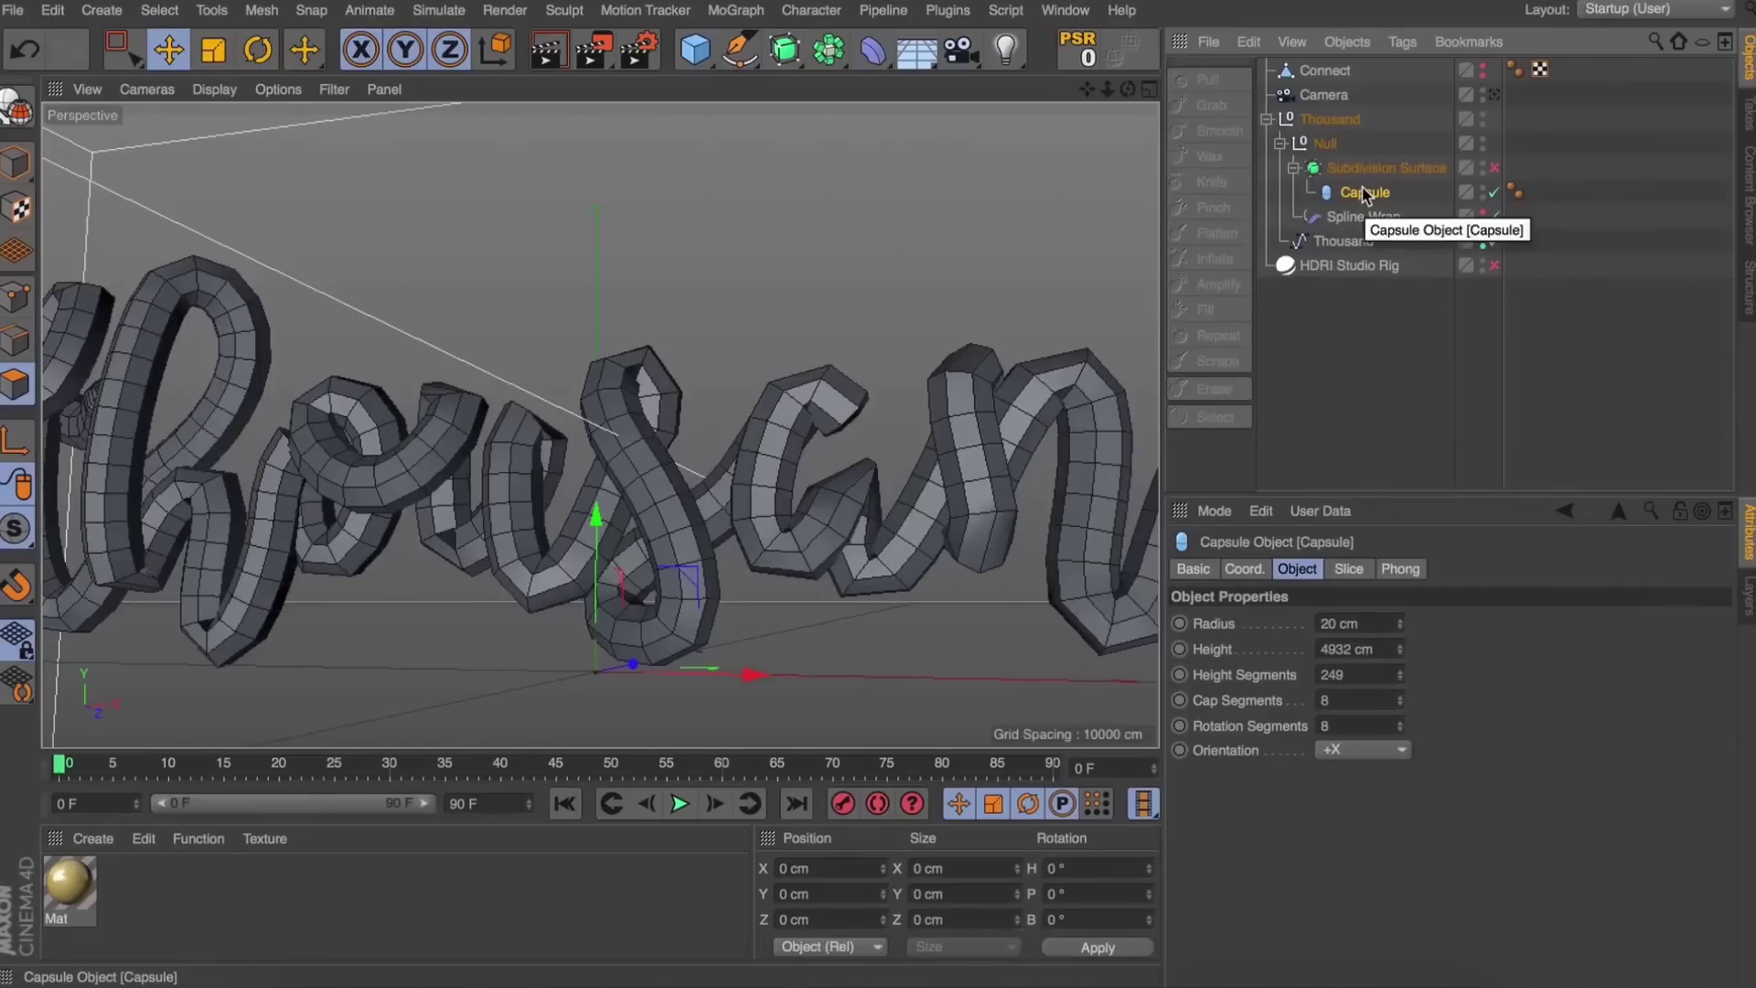
pyautogui.click(1102, 90)
pyautogui.moveTo(1100, 91); pyautogui.dragTo(1112, 92)
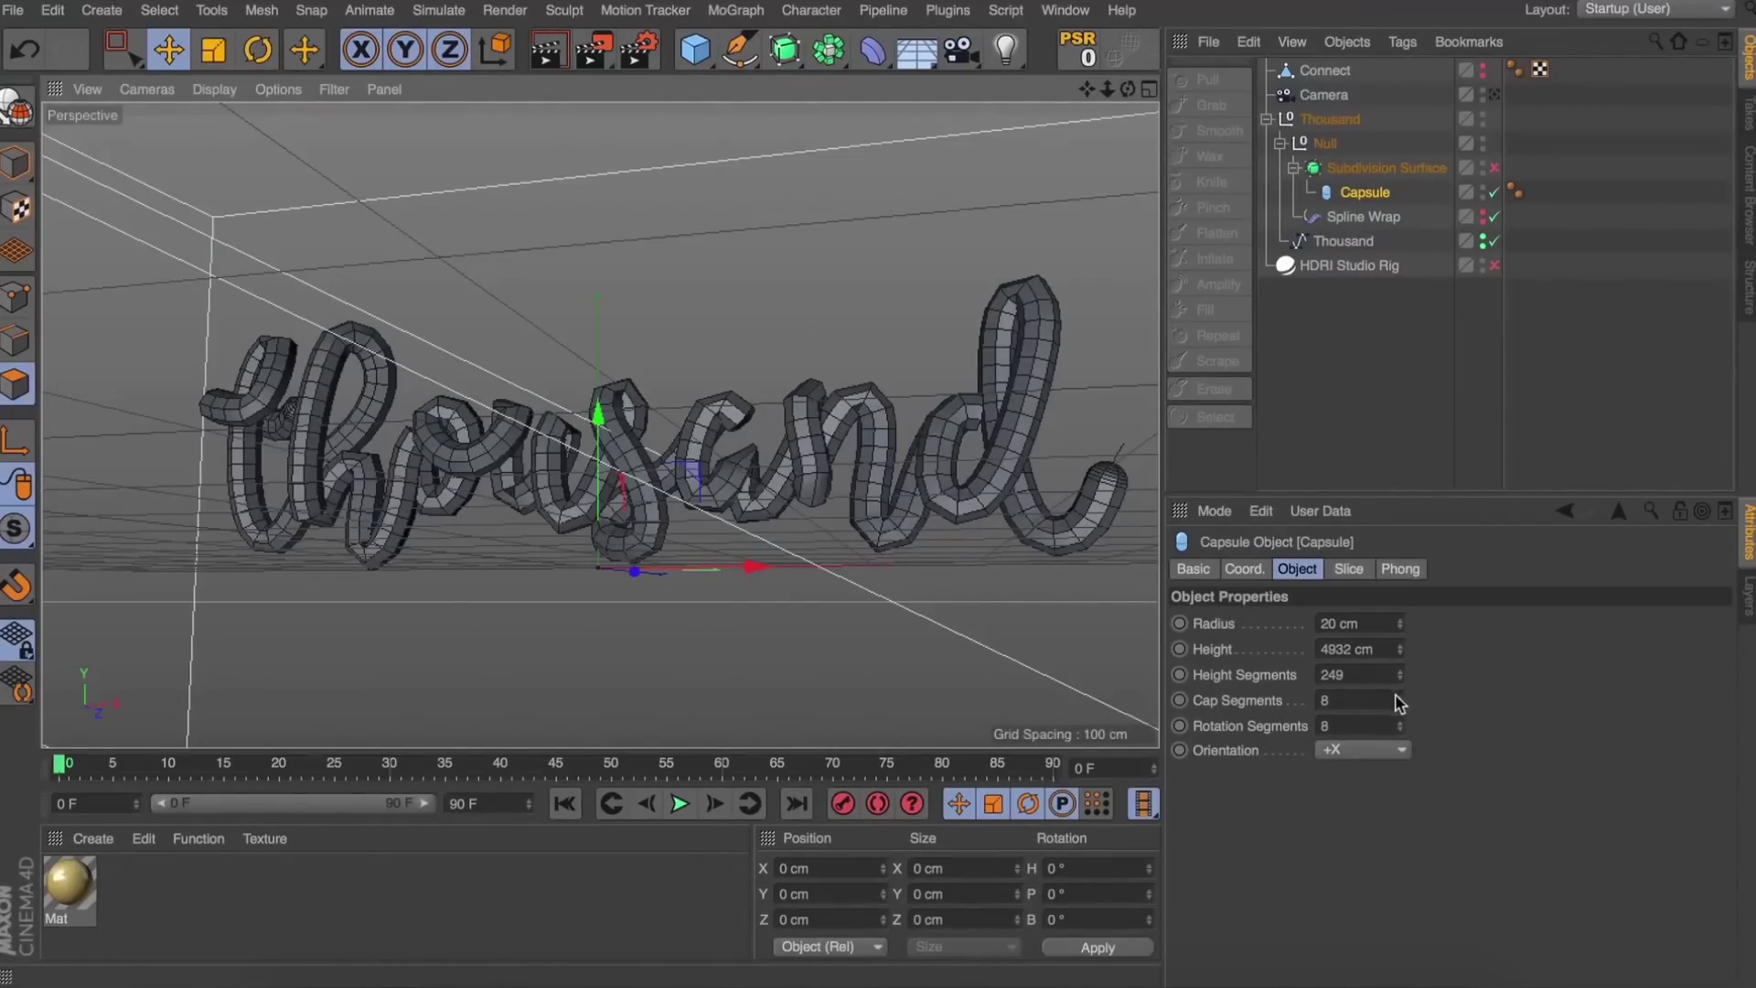
pyautogui.moveTo(1397, 699); pyautogui.dragTo(1397, 692)
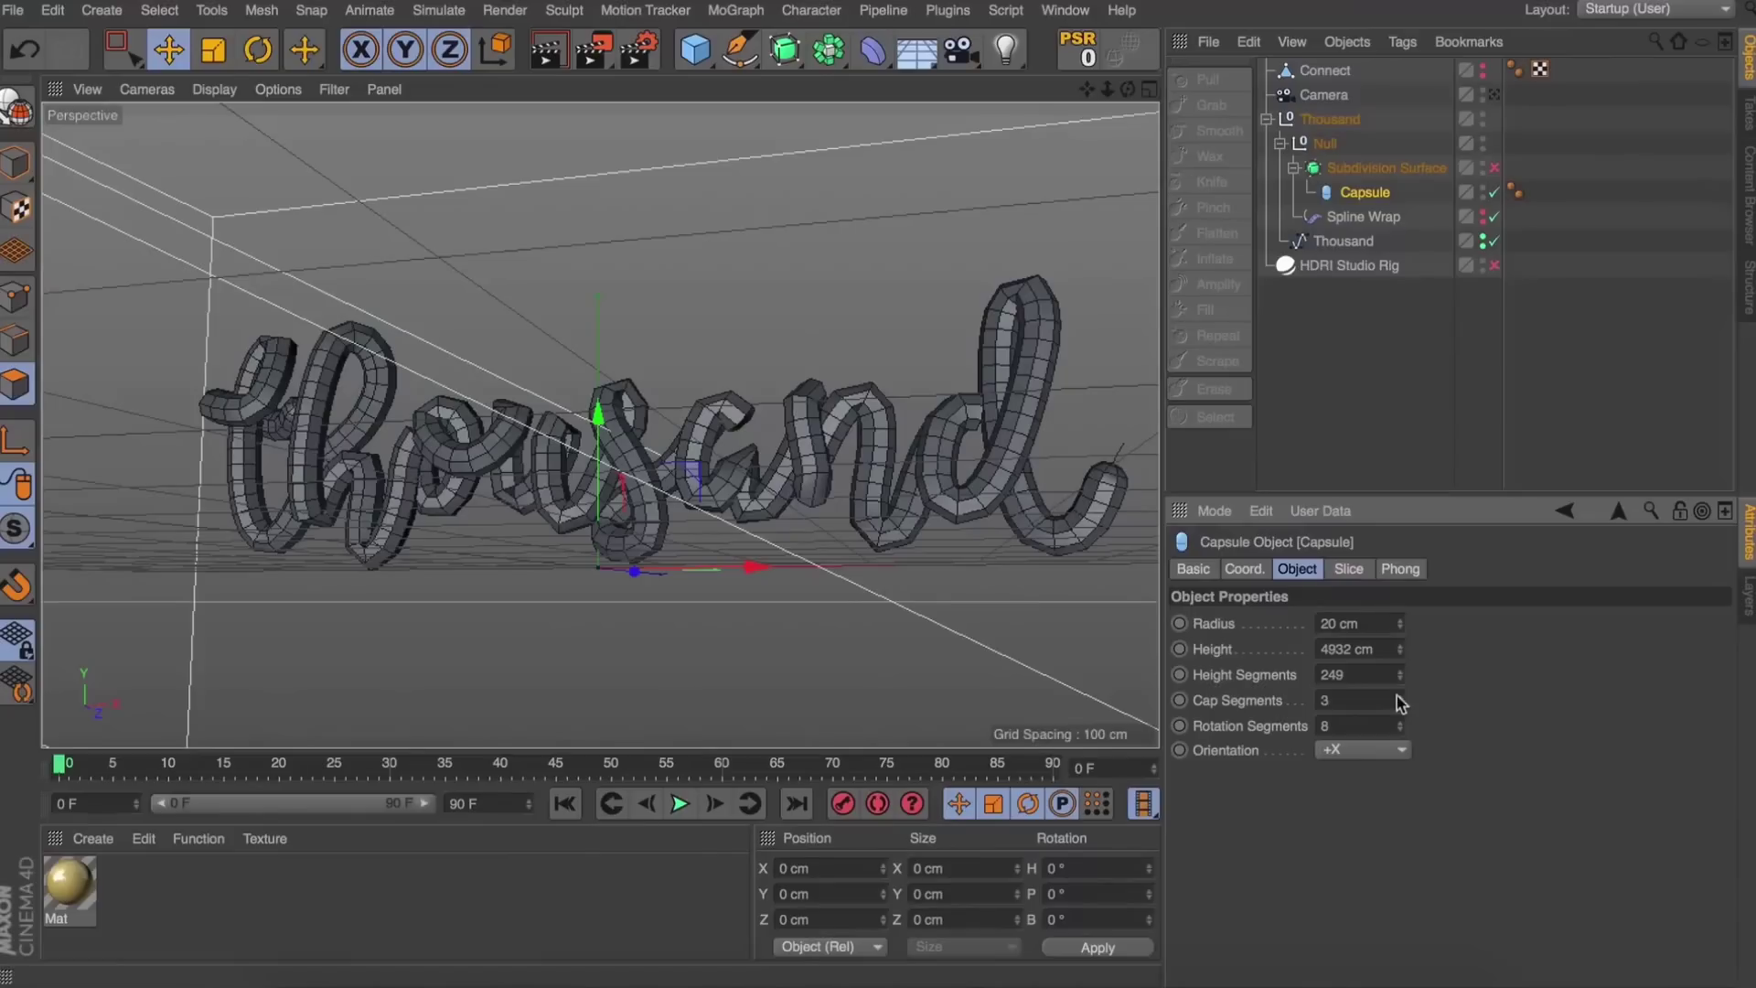
pyautogui.moveTo(1129, 91); pyautogui.dragTo(1175, 102)
pyautogui.click(1344, 197)
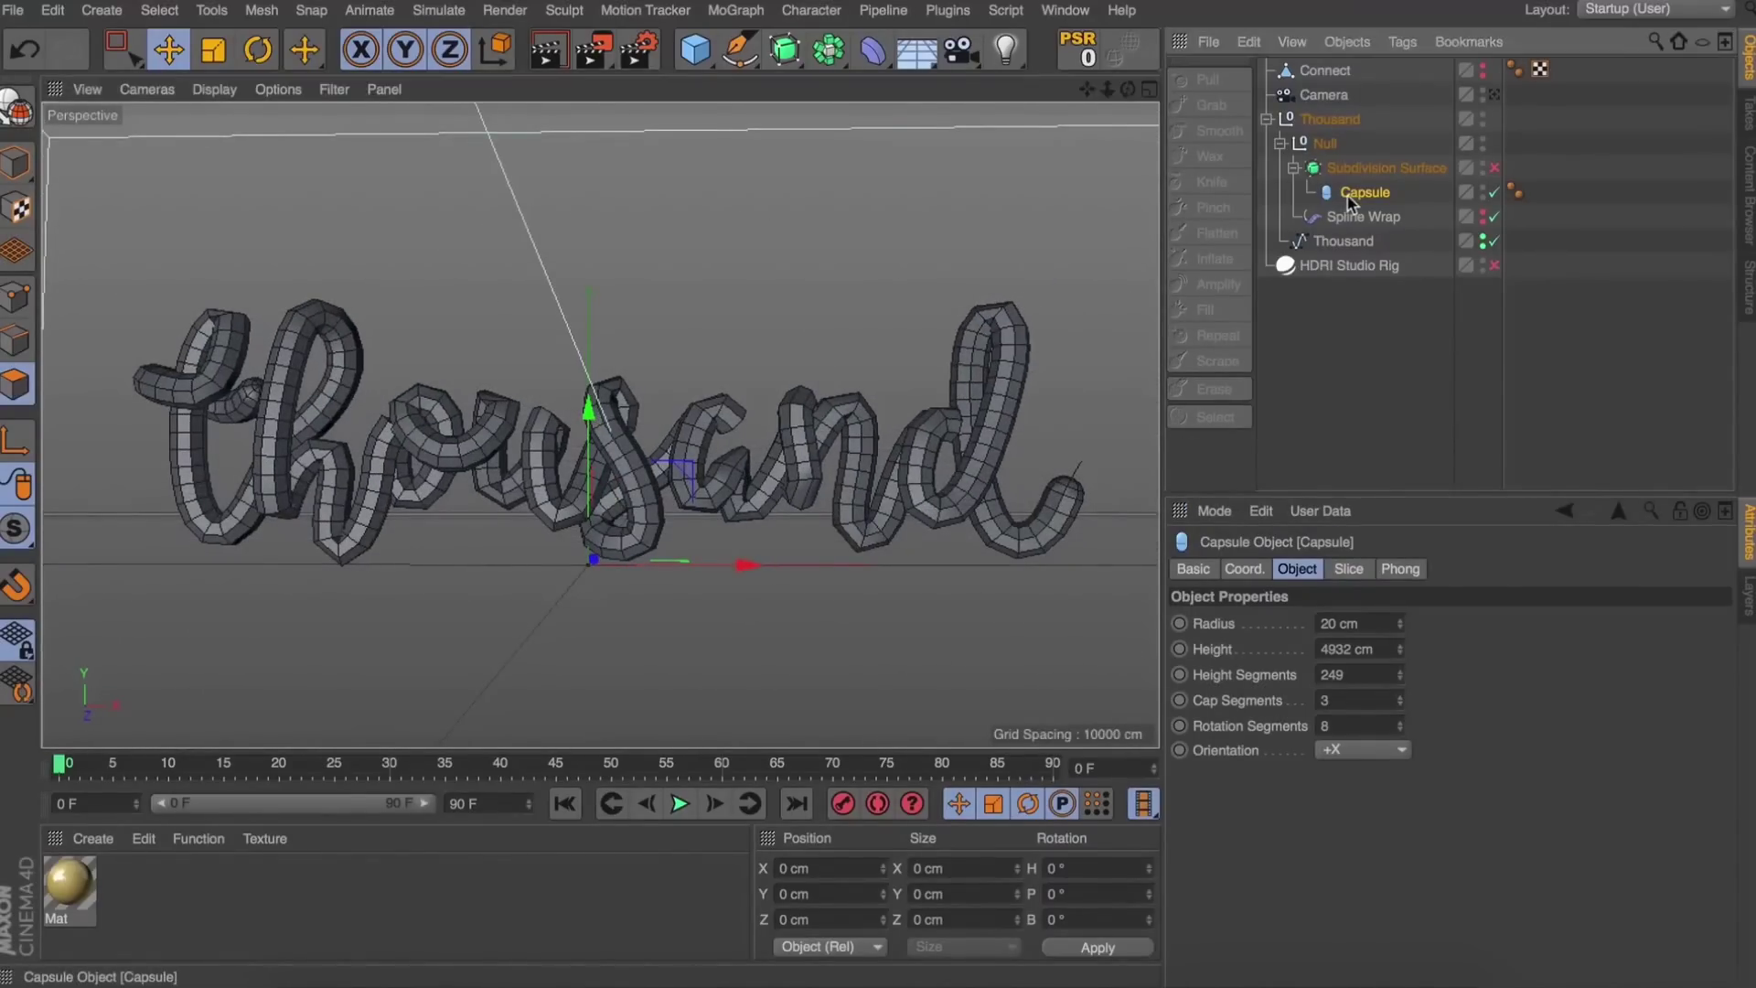
pyautogui.click(18, 11)
pyautogui.click(77, 282)
# Try converting the Capsule directly to an editable polygon object and undo the conversion.
pyautogui.press('c')
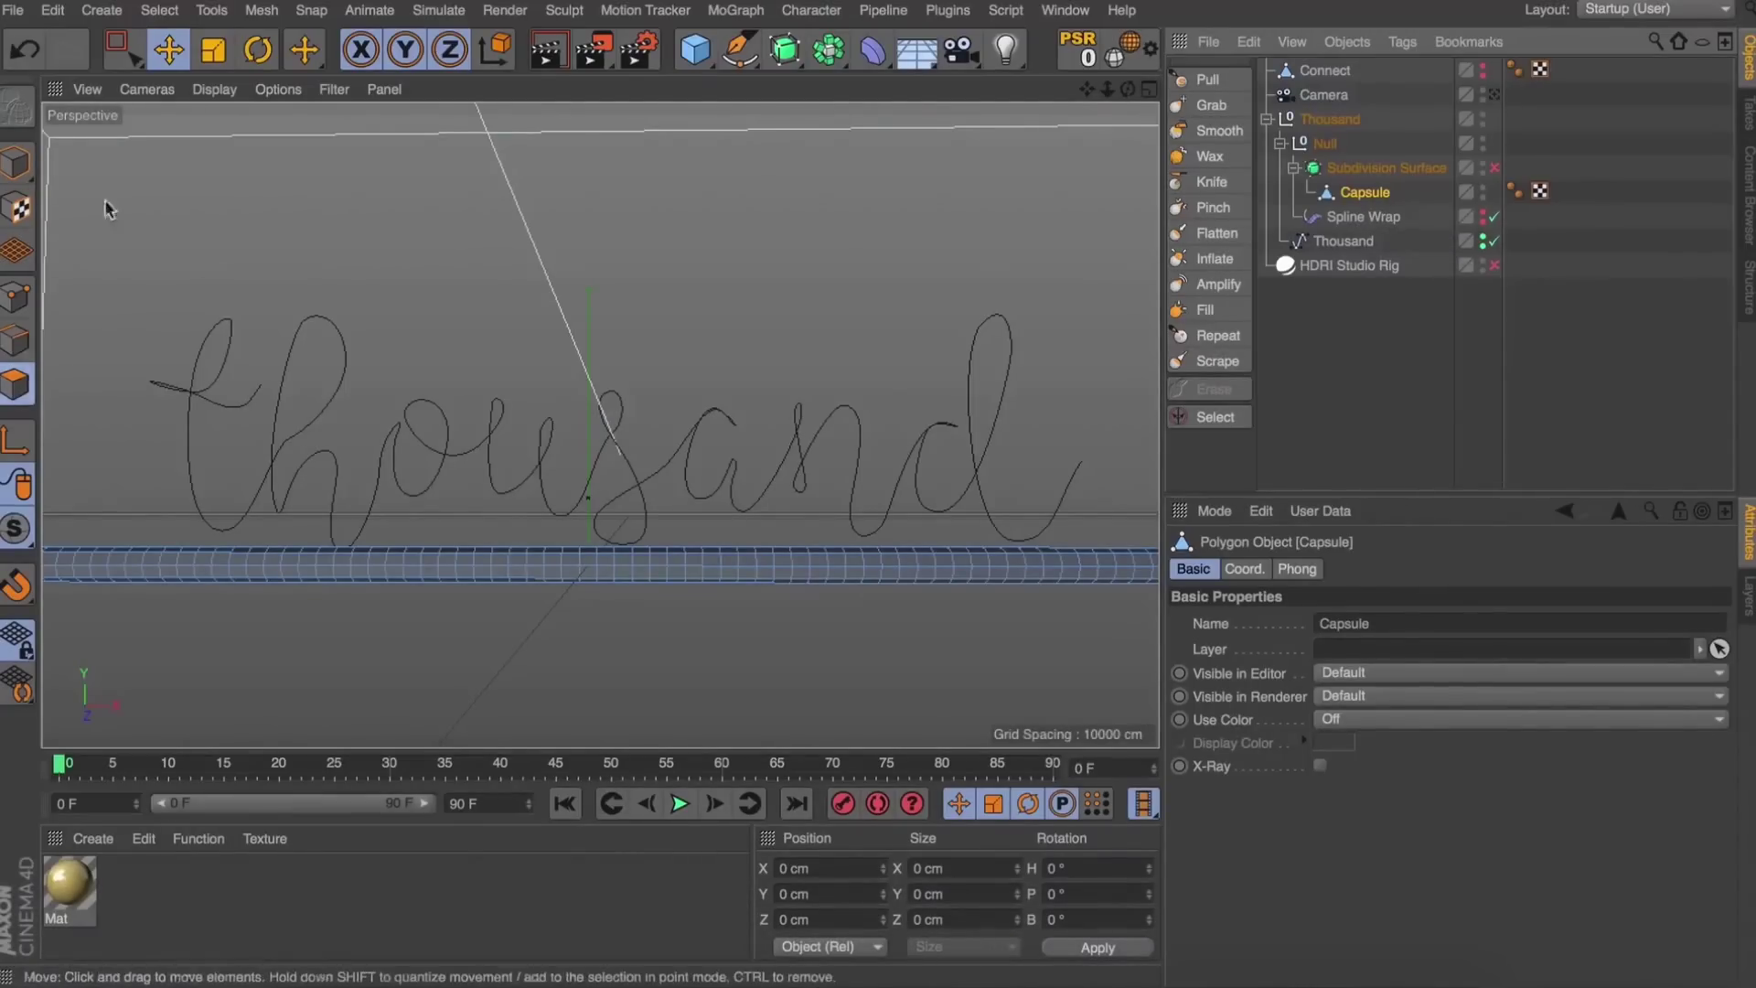
pyautogui.press('super+z')
# Add a new Connect object and place the collapsed Thousand group inside it.
pyautogui.click(1311, 119)
pyautogui.click(1267, 120)
pyautogui.moveTo(873, 49); pyautogui.dragTo(1096, 136)
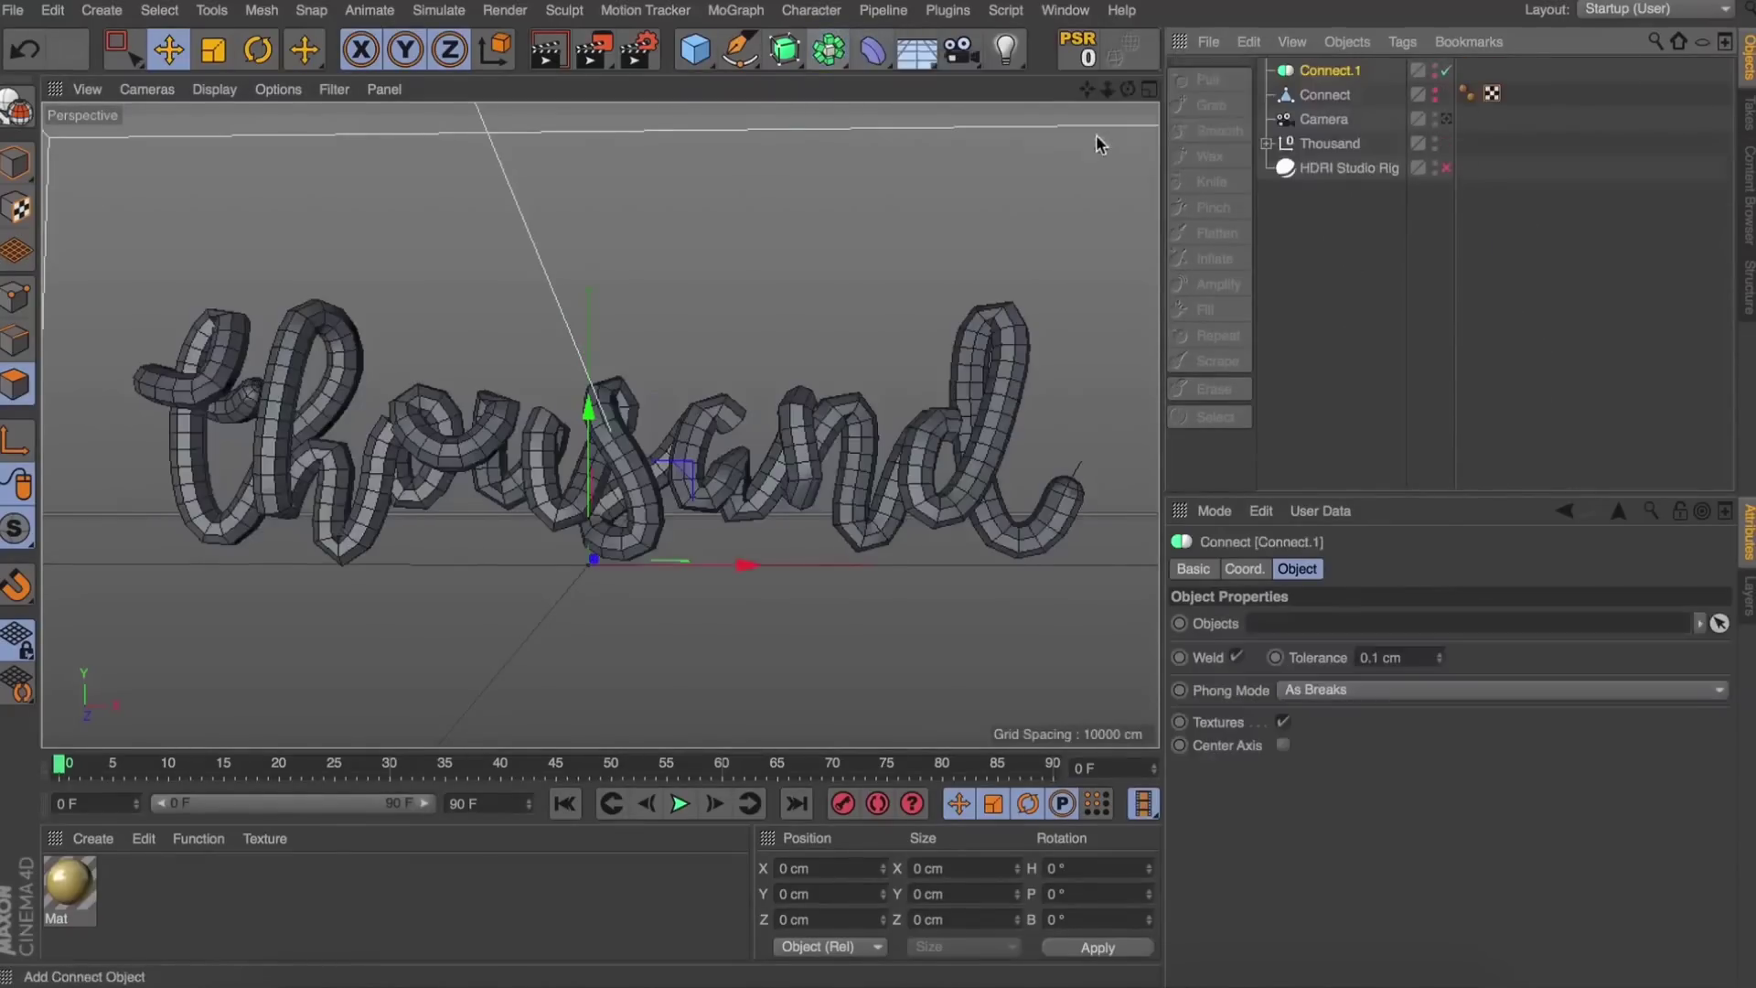
pyautogui.moveTo(1324, 80); pyautogui.dragTo(1323, 73)
pyautogui.click(1327, 71)
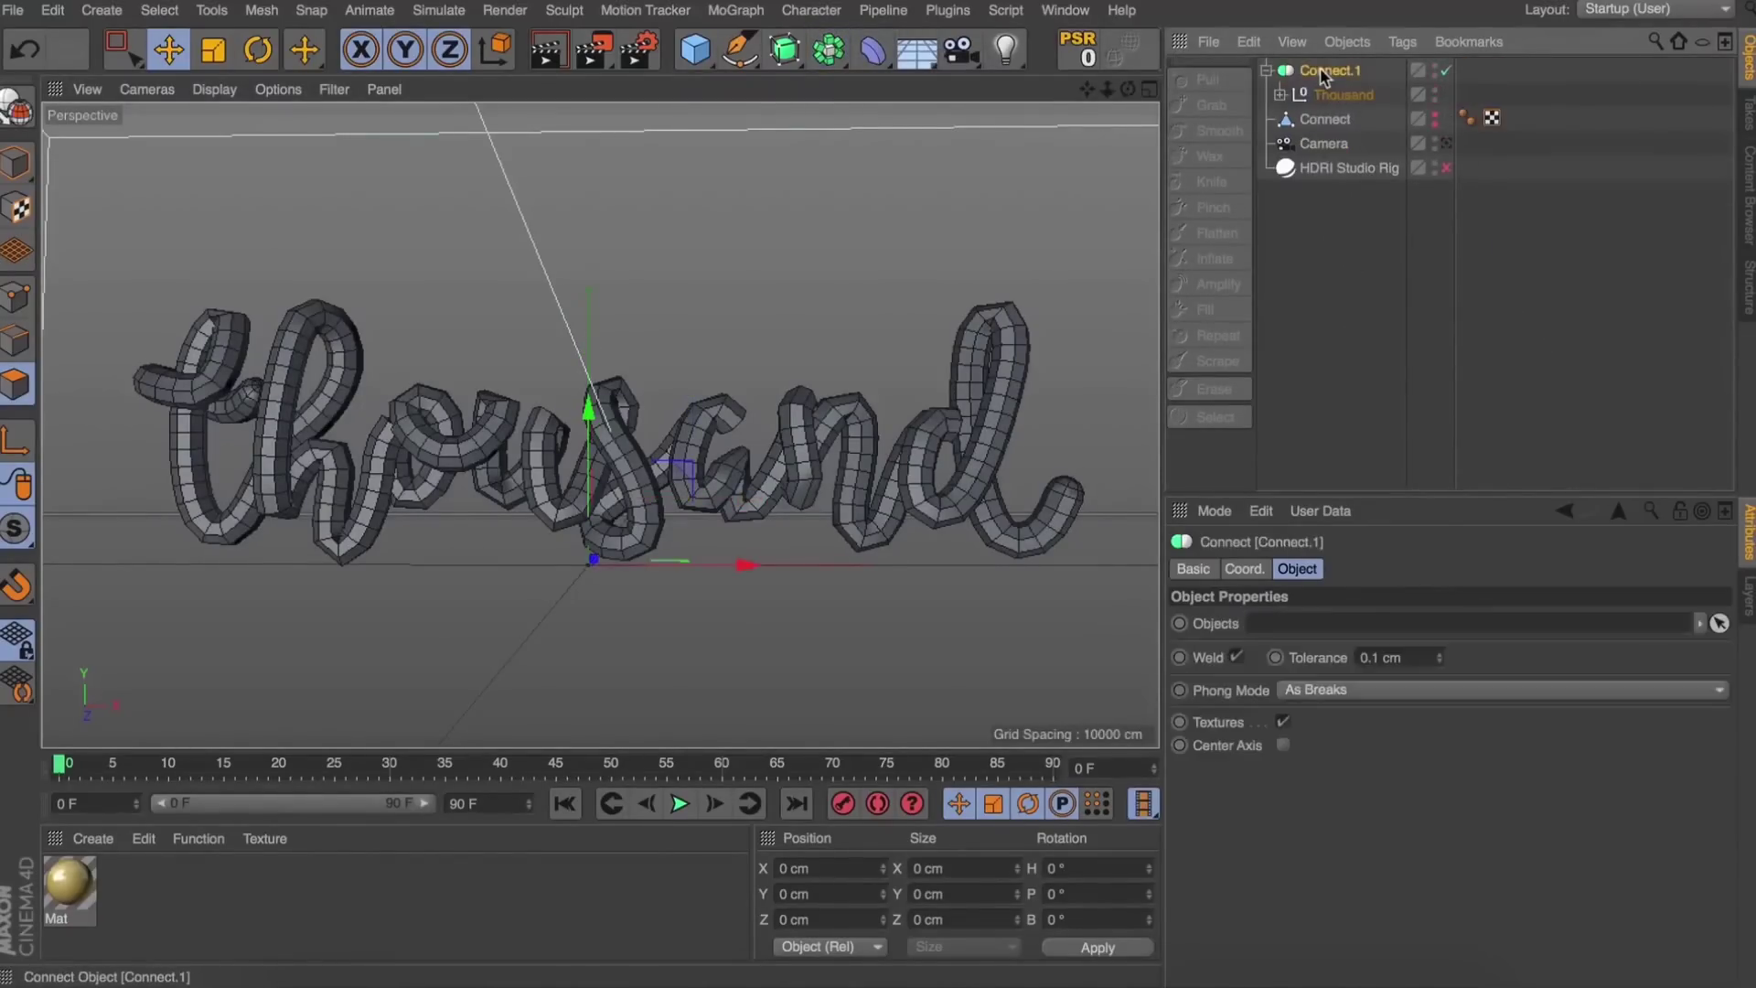
# Make the new Connect.1 object editable and expand its leftover child hierarchy.
pyautogui.press('c')
pyautogui.click(1267, 70)
pyautogui.click(1280, 95)
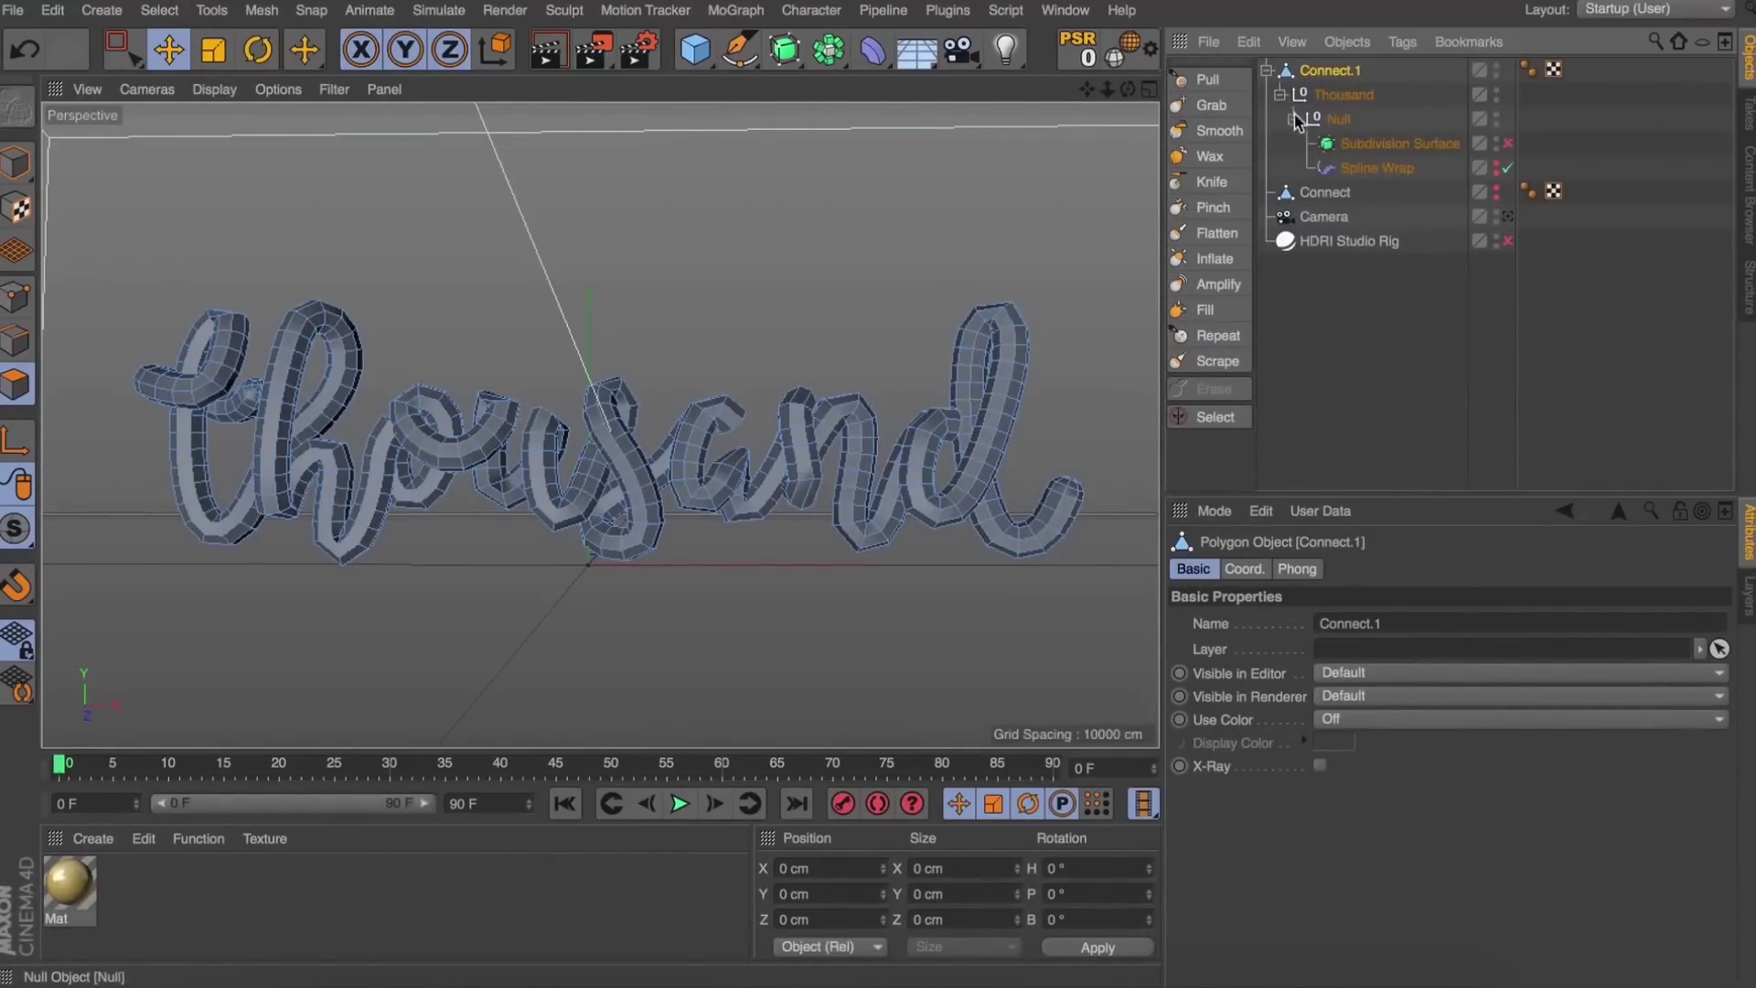
# Delete the leftover Thousand group under Connect.1 and the old Connect object.
pyautogui.click(1311, 97)
pyautogui.press('Delete')
pyautogui.click(1312, 97)
pyautogui.press('Delete')
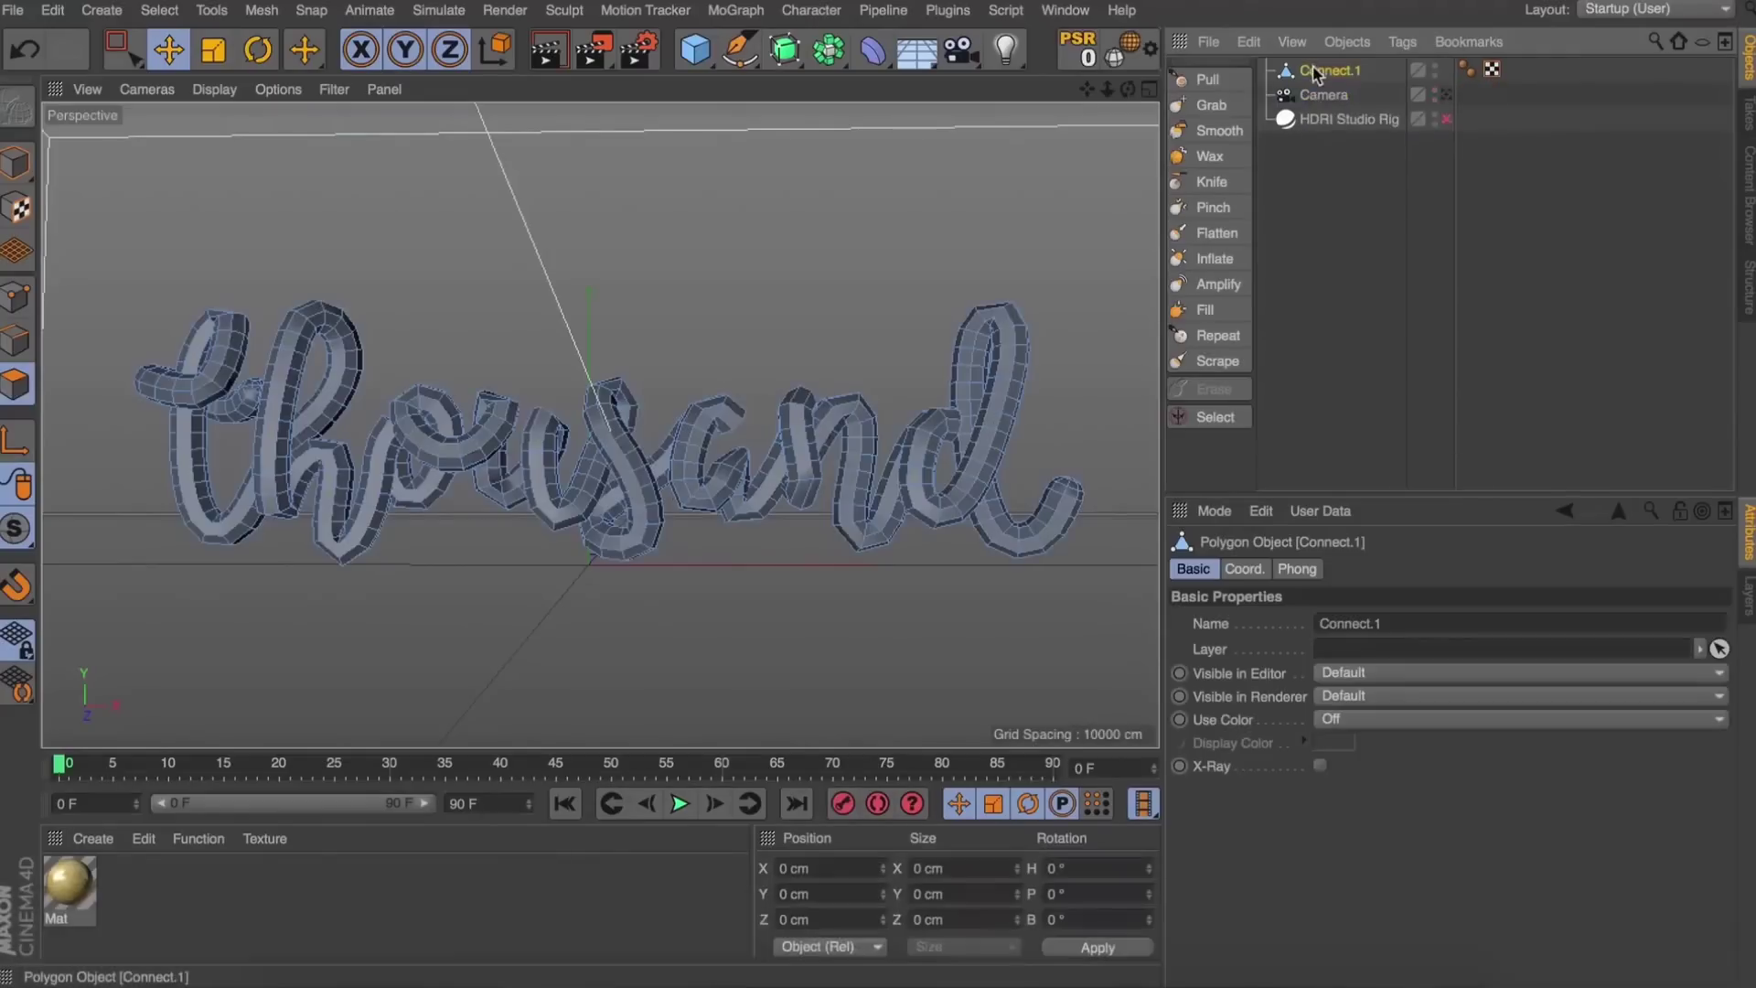
# Rename the Connect.1 lettering mesh as Thousand.
pyautogui.doubleClick(1322, 70)
pyautogui.write('Thhousand')
pyautogui.press('Return')
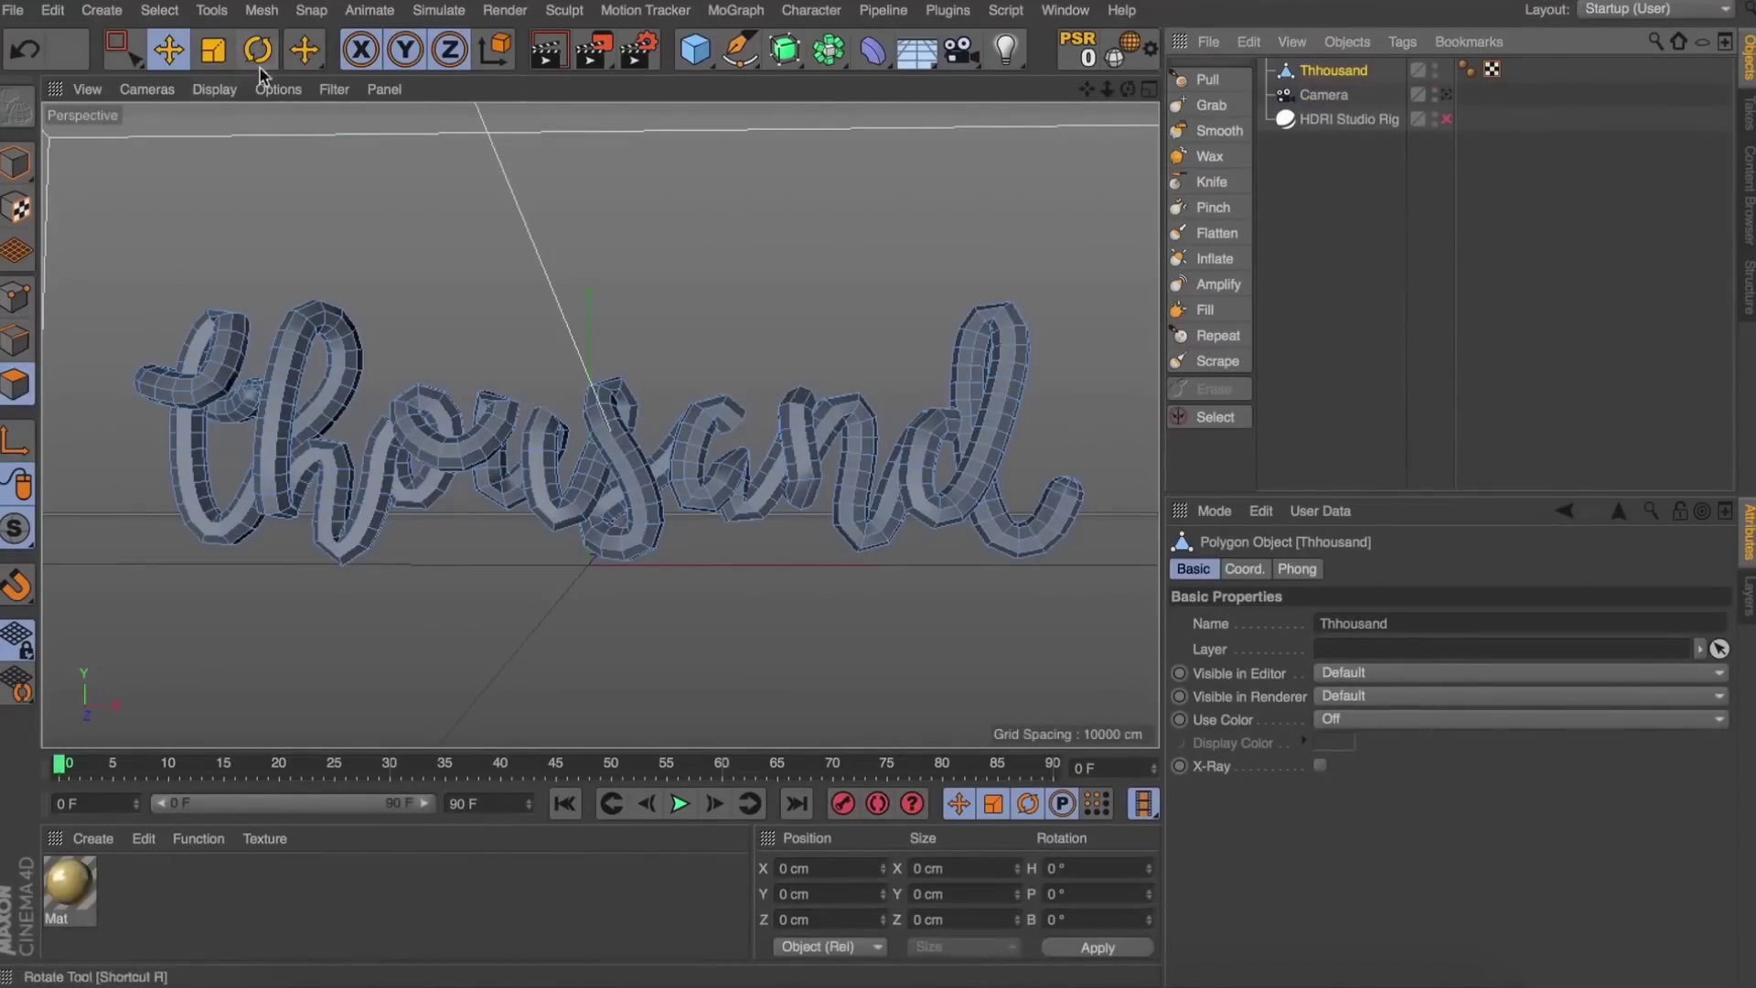
pyautogui.press('e')
pyautogui.doubleClick(1334, 70)
pyautogui.write('Thousand')
pyautogui.press('Return')
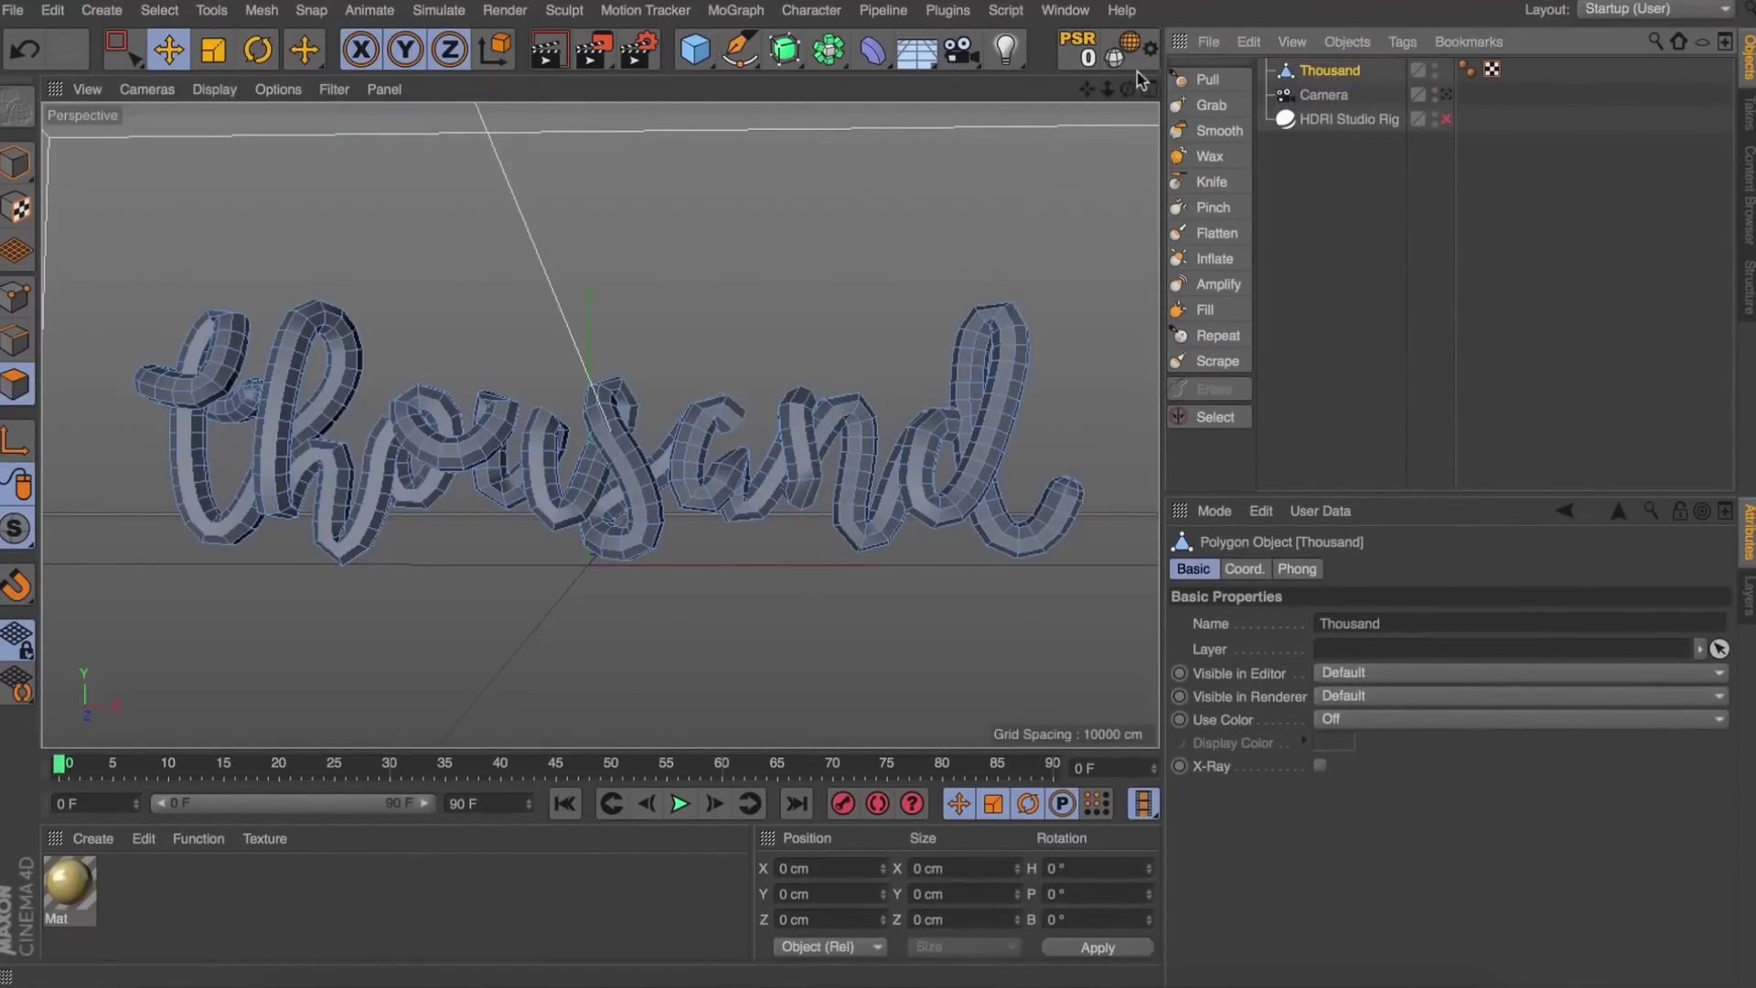
# Select a polygon on the underside of a curved stroke in the lettering and extrude it about 2 cm.
pyautogui.moveTo(1128, 88); pyautogui.dragTo(1189, 95)
pyautogui.scroll(6, 429, 419)
pyautogui.scroll(3, 429, 420)
pyautogui.click(556, 405)
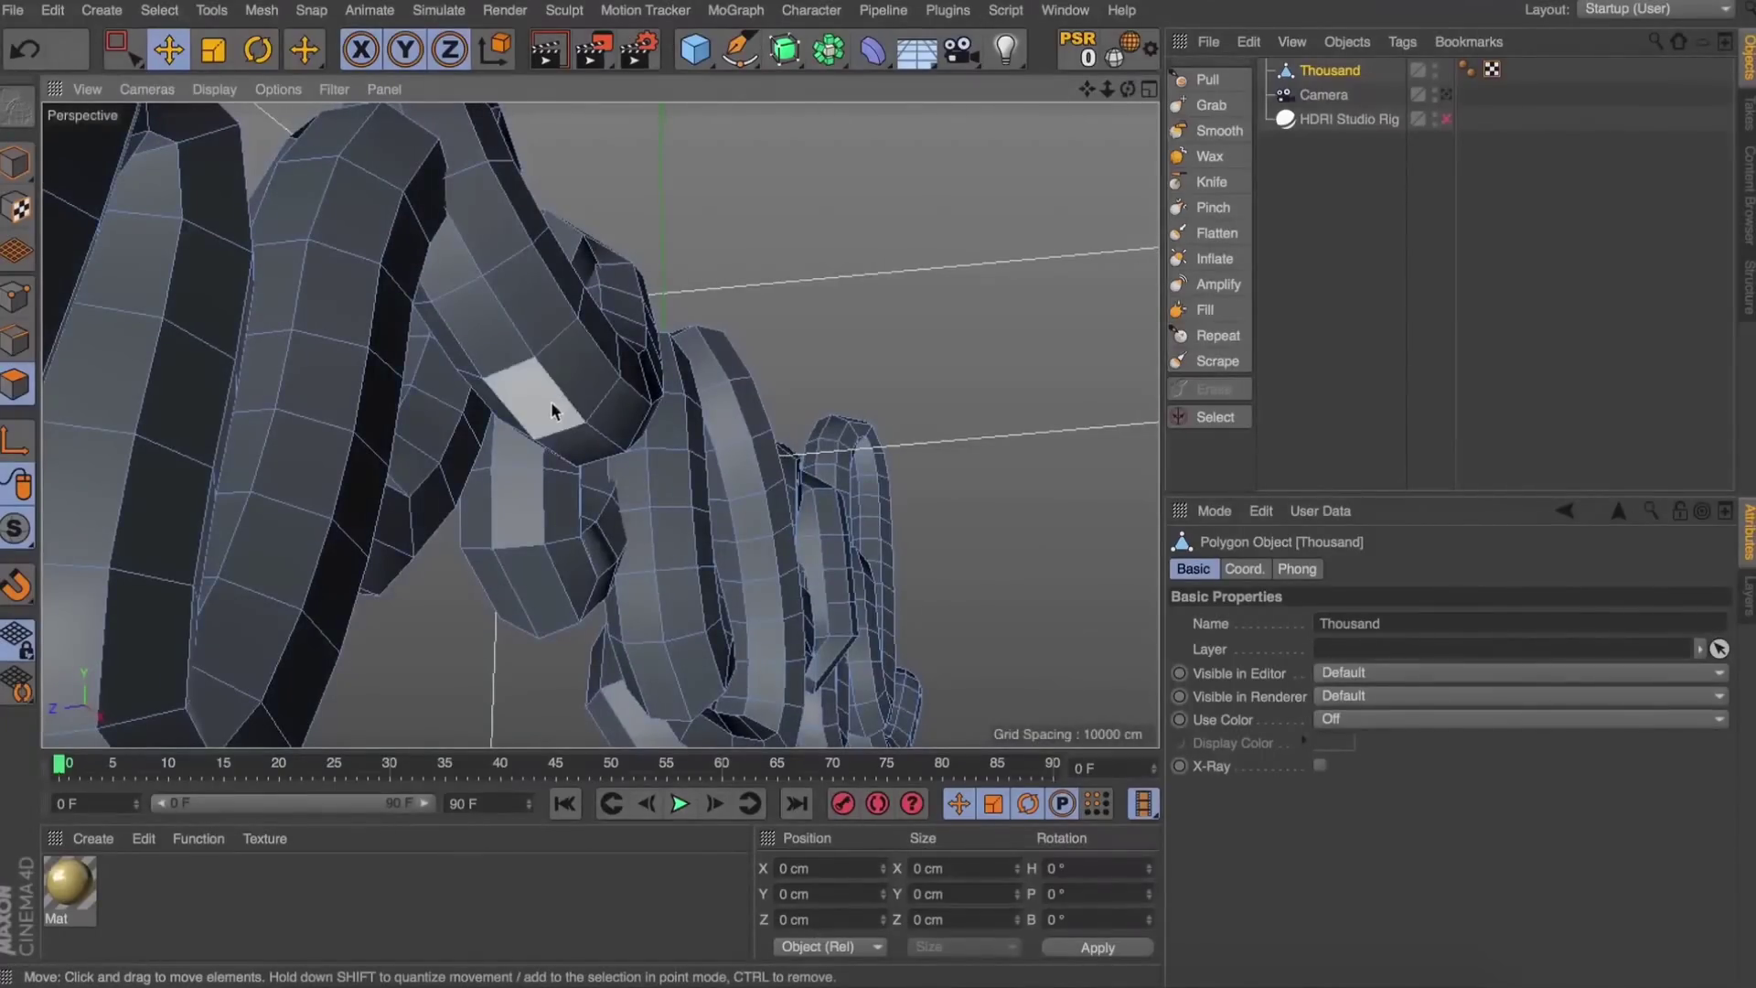
pyautogui.moveTo(1128, 89)
pyautogui.mouseDown()
pyautogui.moveTo(599, 425)
pyautogui.moveTo(1121, 88)
pyautogui.mouseUp()
pyautogui.press('d')
pyautogui.moveTo(610, 538); pyautogui.dragTo(629, 538)
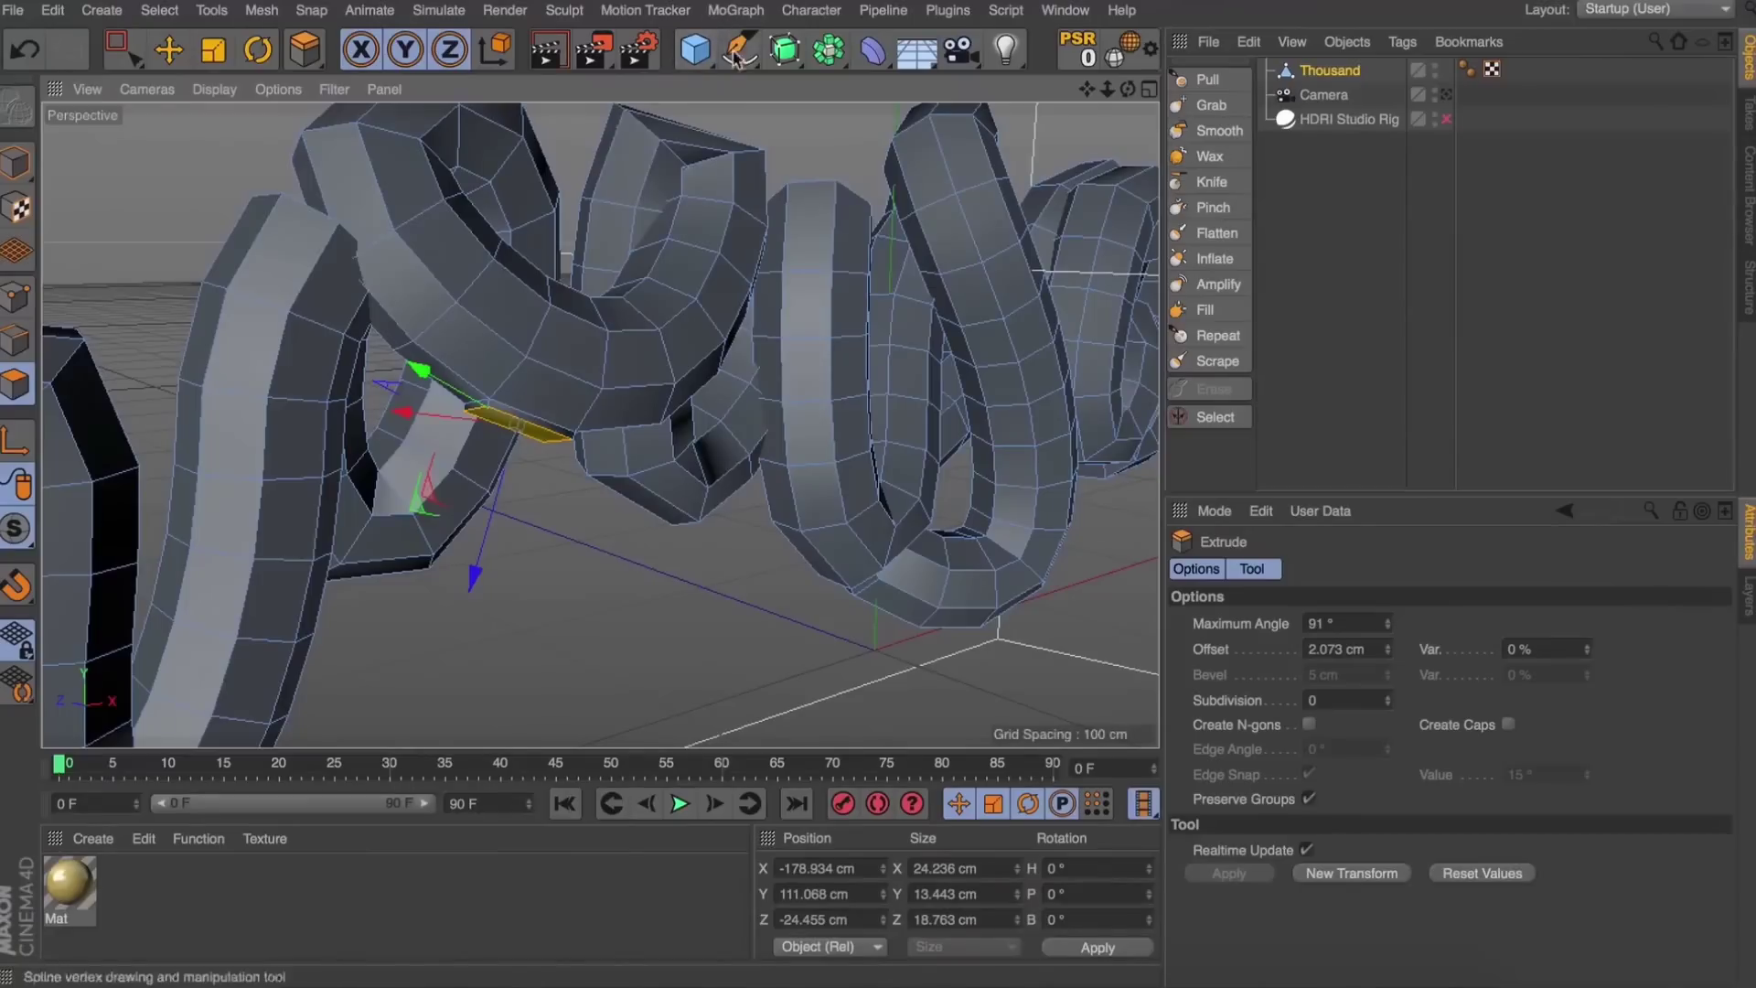
# Move the extruded polygon straight down to Y about 104 cm and rotate it to lie nearly horizontal.
pyautogui.click(501, 49)
pyautogui.moveTo(521, 266); pyautogui.dragTo(515, 291)
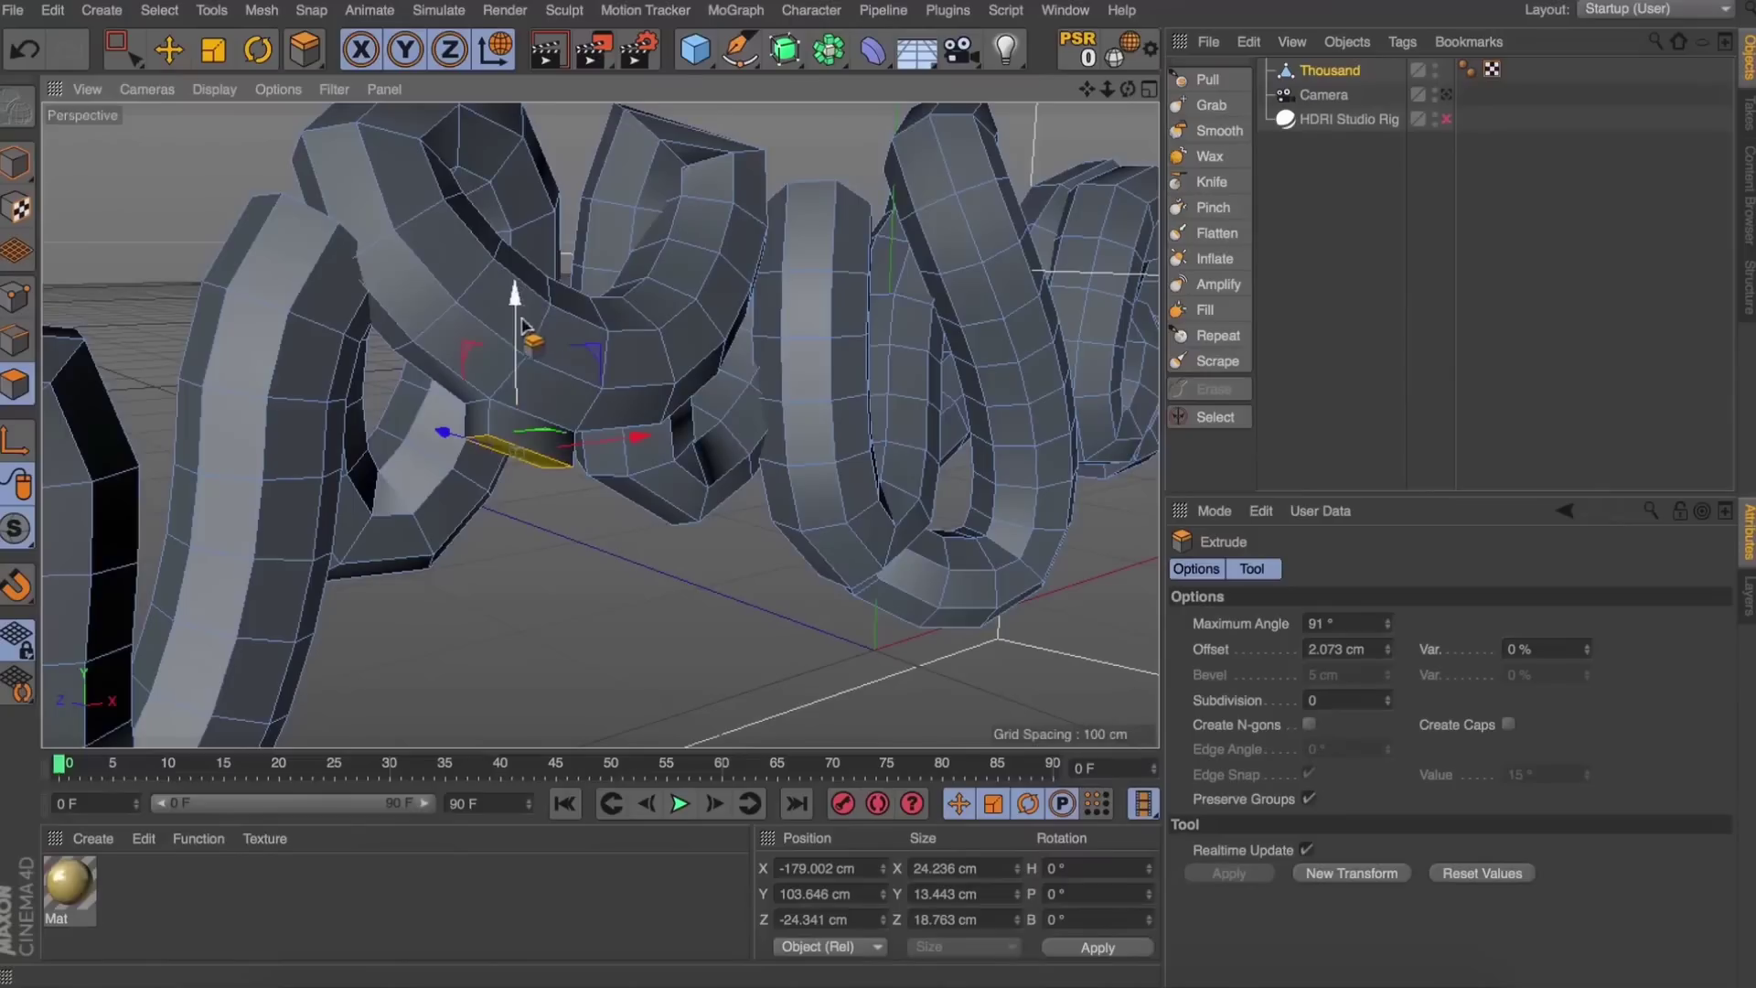
pyautogui.press('w')
pyautogui.press('r')
pyautogui.moveTo(483, 395); pyautogui.dragTo(464, 441)
pyautogui.hotkey('ctrl', 'z')
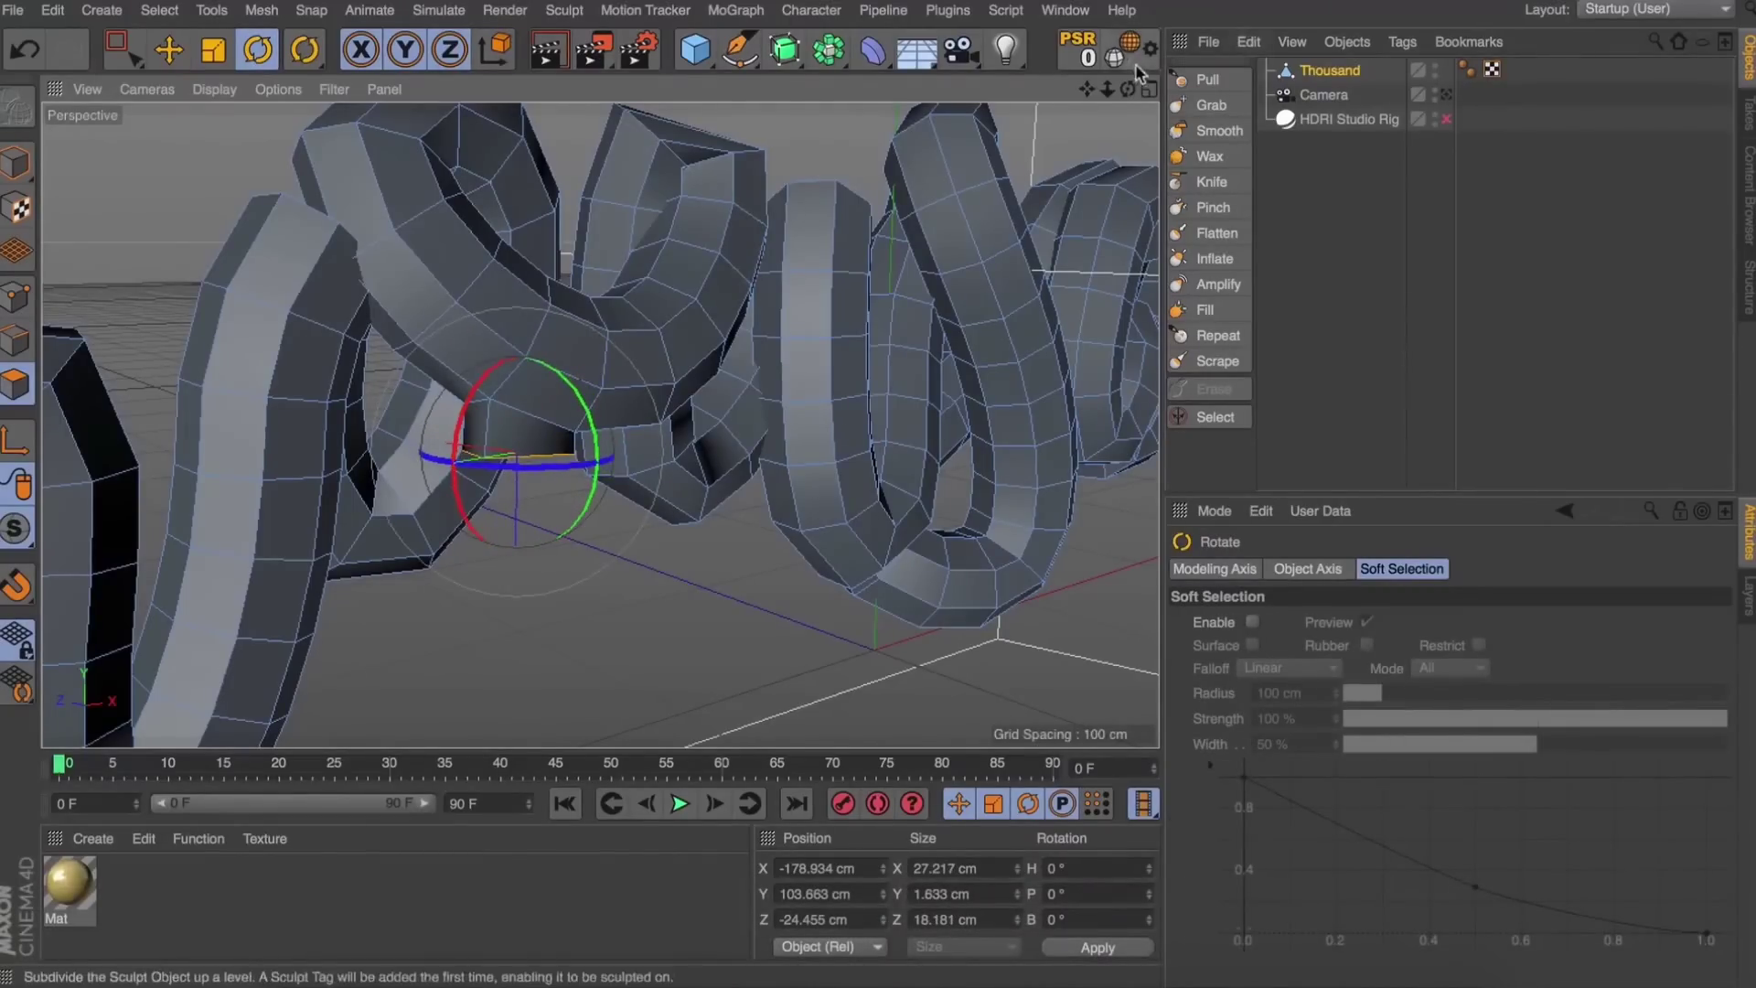
# Extrude the underside polygon down to Y about 70 cm, rotate it level and scale it down to about 22 cm wide.
pyautogui.moveTo(1130, 89)
pyautogui.mouseDown()
pyautogui.moveTo(1075, 75)
pyautogui.moveTo(1154, 95)
pyautogui.moveTo(1129, 91)
pyautogui.mouseUp()
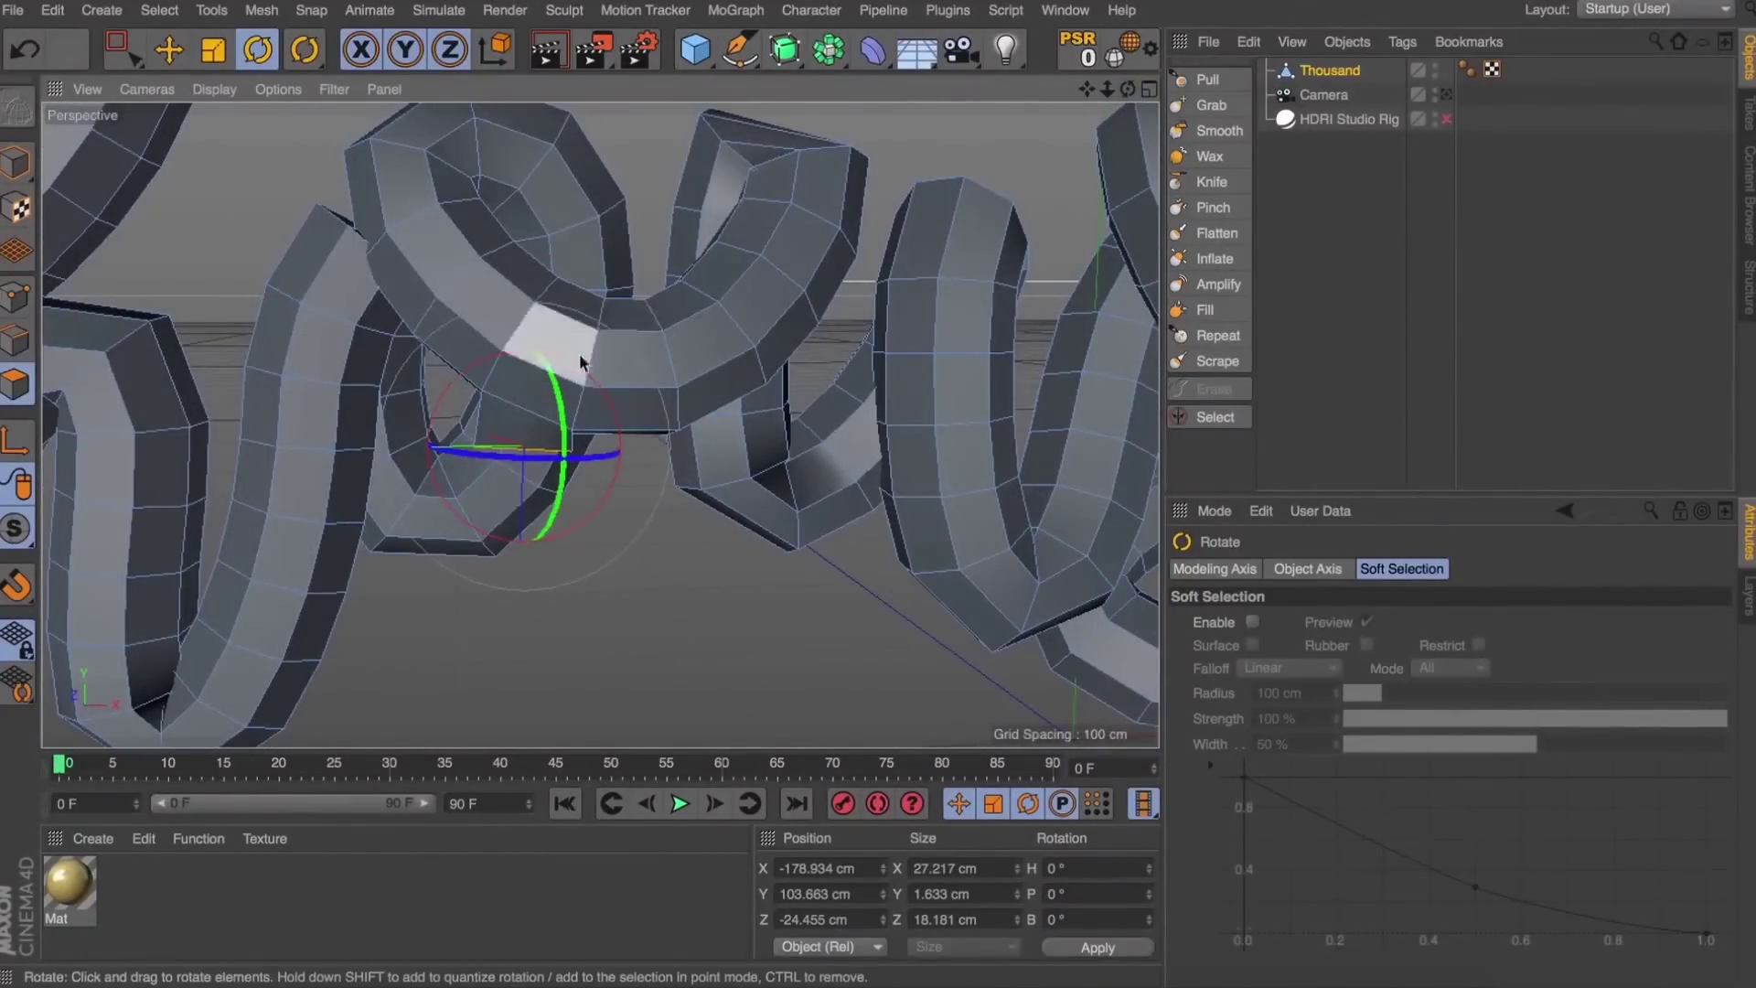
pyautogui.press('d')
pyautogui.moveTo(670, 569)
pyautogui.mouseDown()
pyautogui.moveTo(723, 569)
pyautogui.moveTo(647, 578)
pyautogui.mouseUp()
pyautogui.press('r')
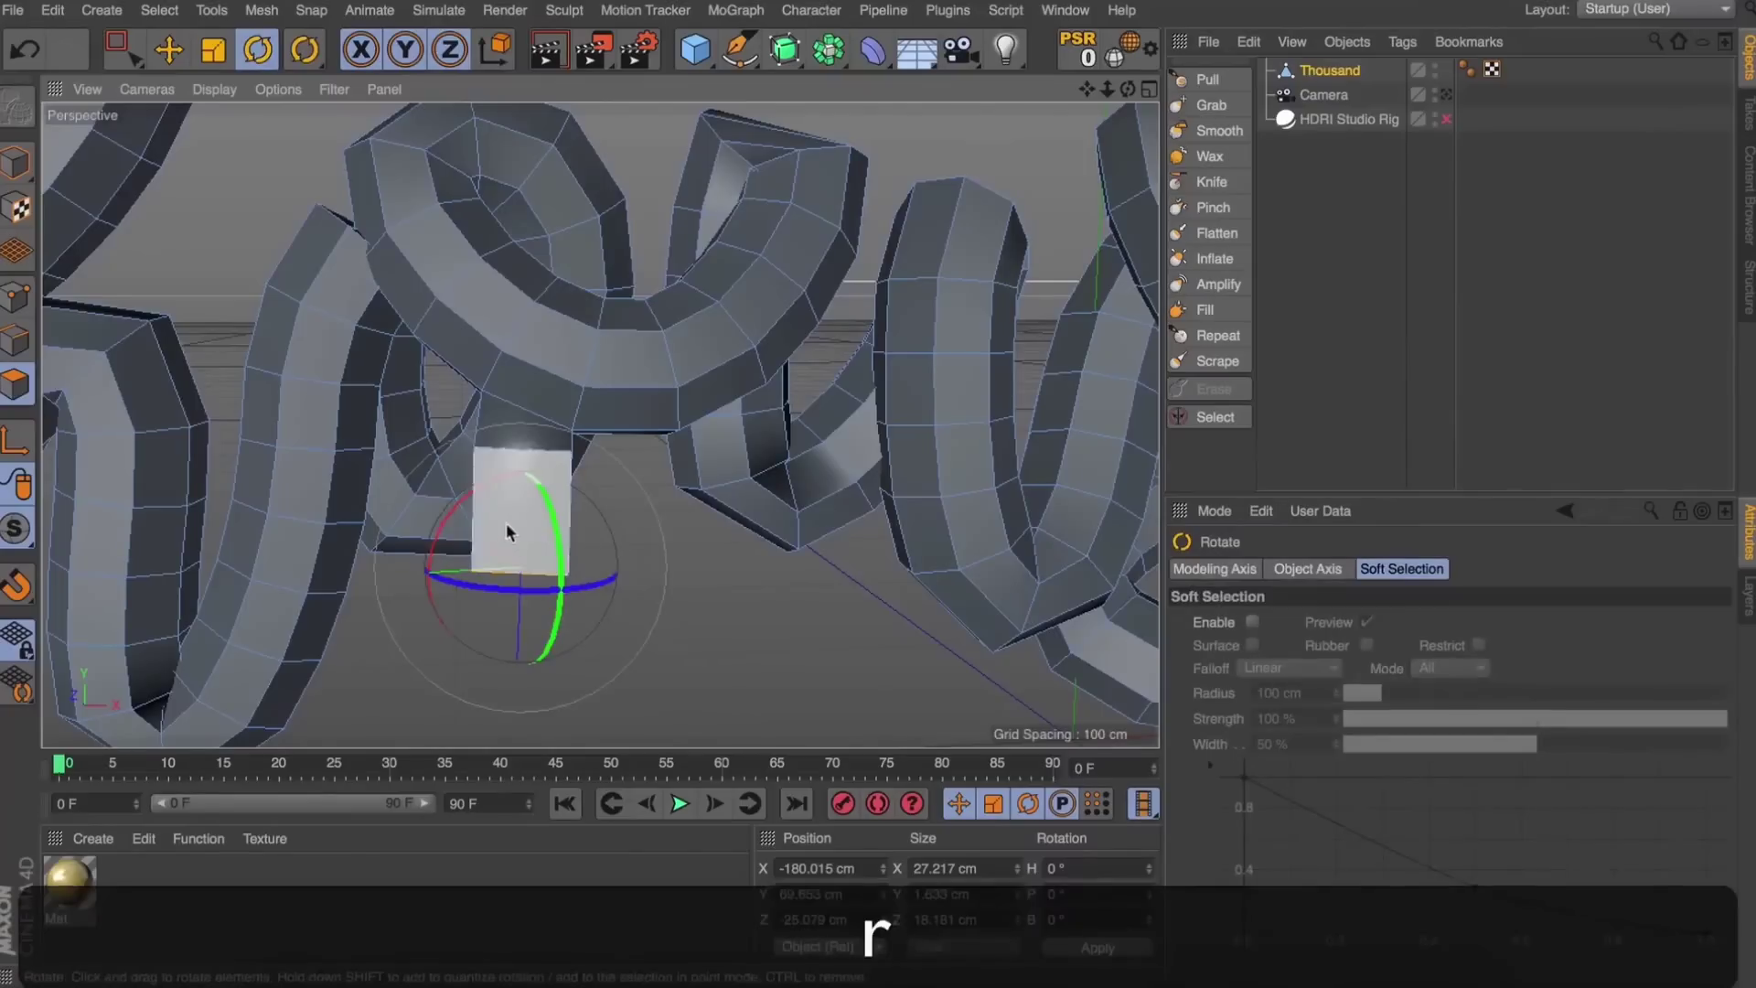
pyautogui.moveTo(431, 575); pyautogui.dragTo(451, 518)
pyautogui.press('t')
pyautogui.moveTo(659, 509); pyautogui.dragTo(519, 590)
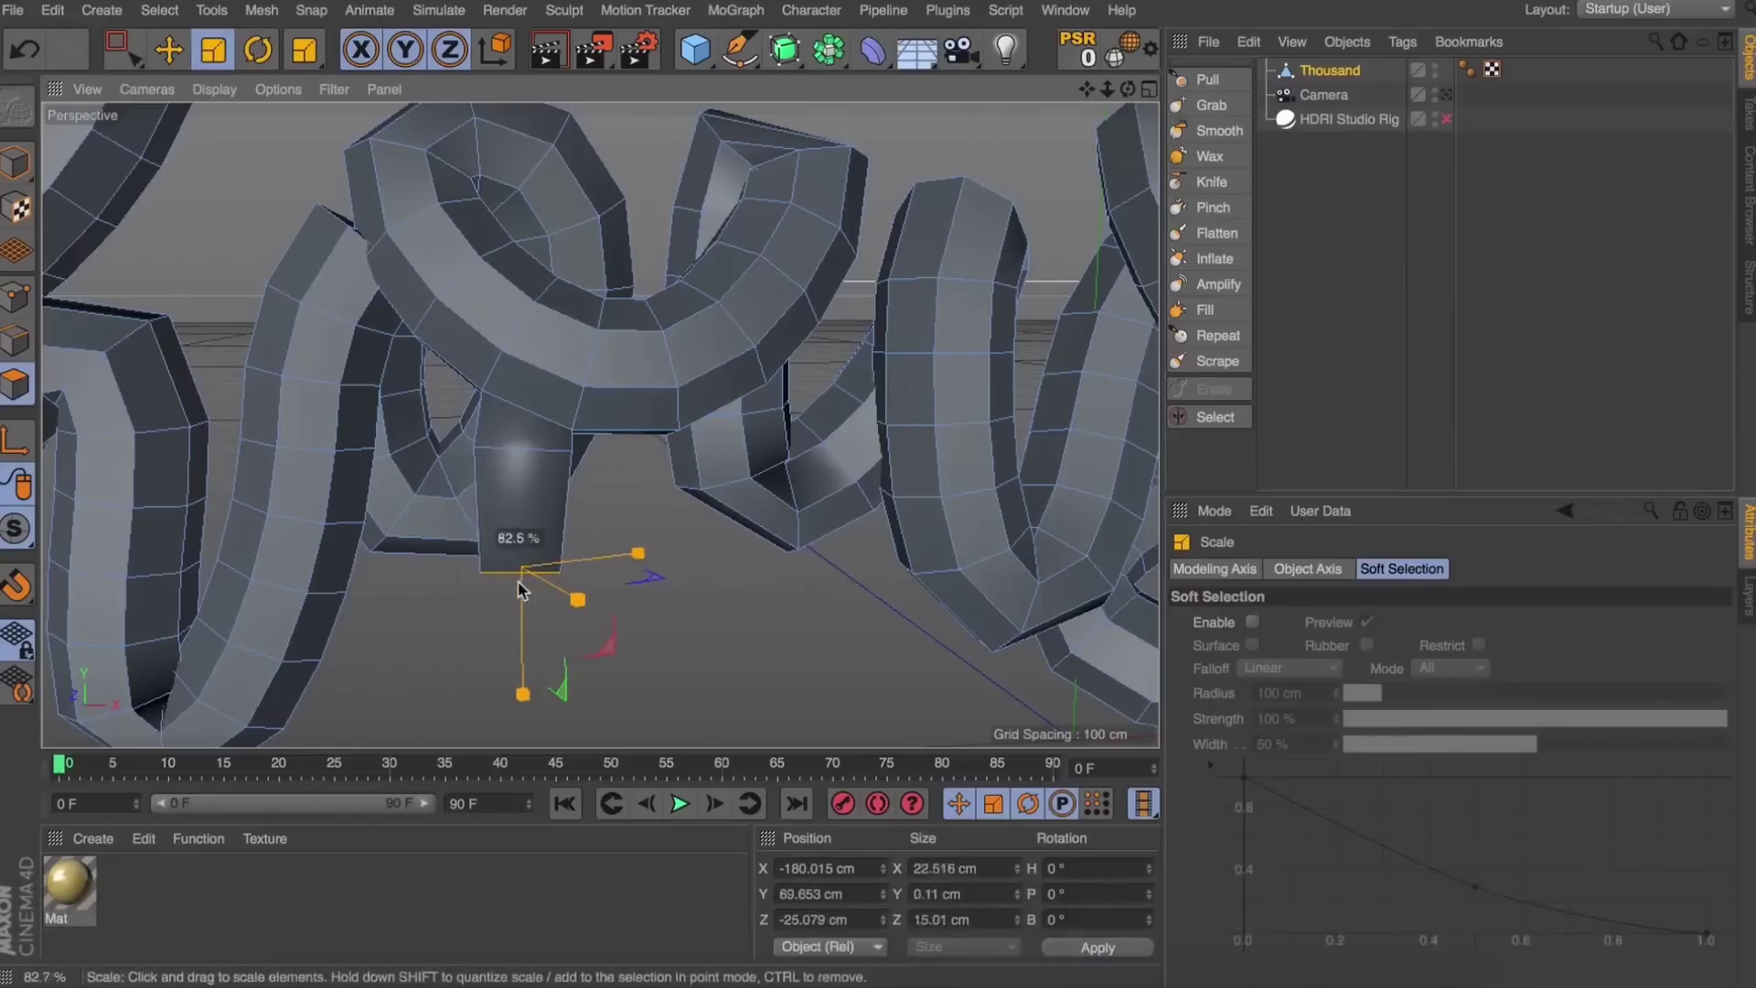
# Extrude the drip's end down to Y about 50 cm and scale it up to about 25 cm wide.
pyautogui.press('d')
pyautogui.moveTo(681, 601); pyautogui.dragTo(751, 601)
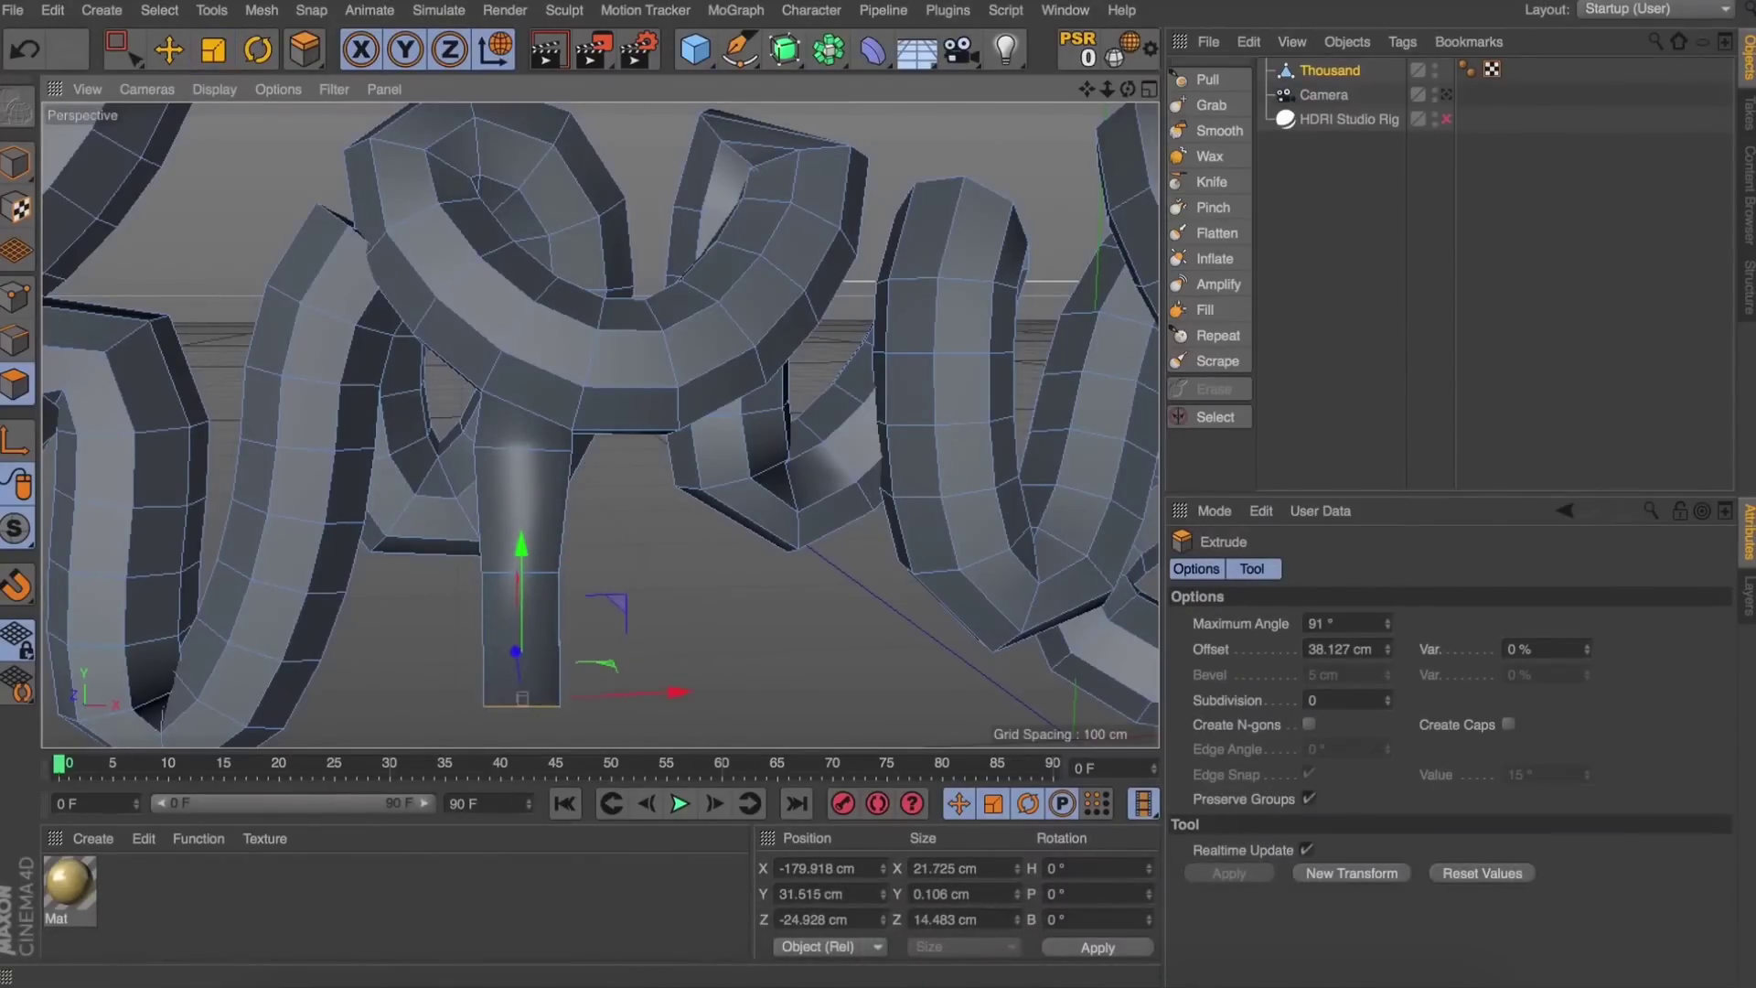
pyautogui.moveTo(1109, 89); pyautogui.dragTo(1136, 97)
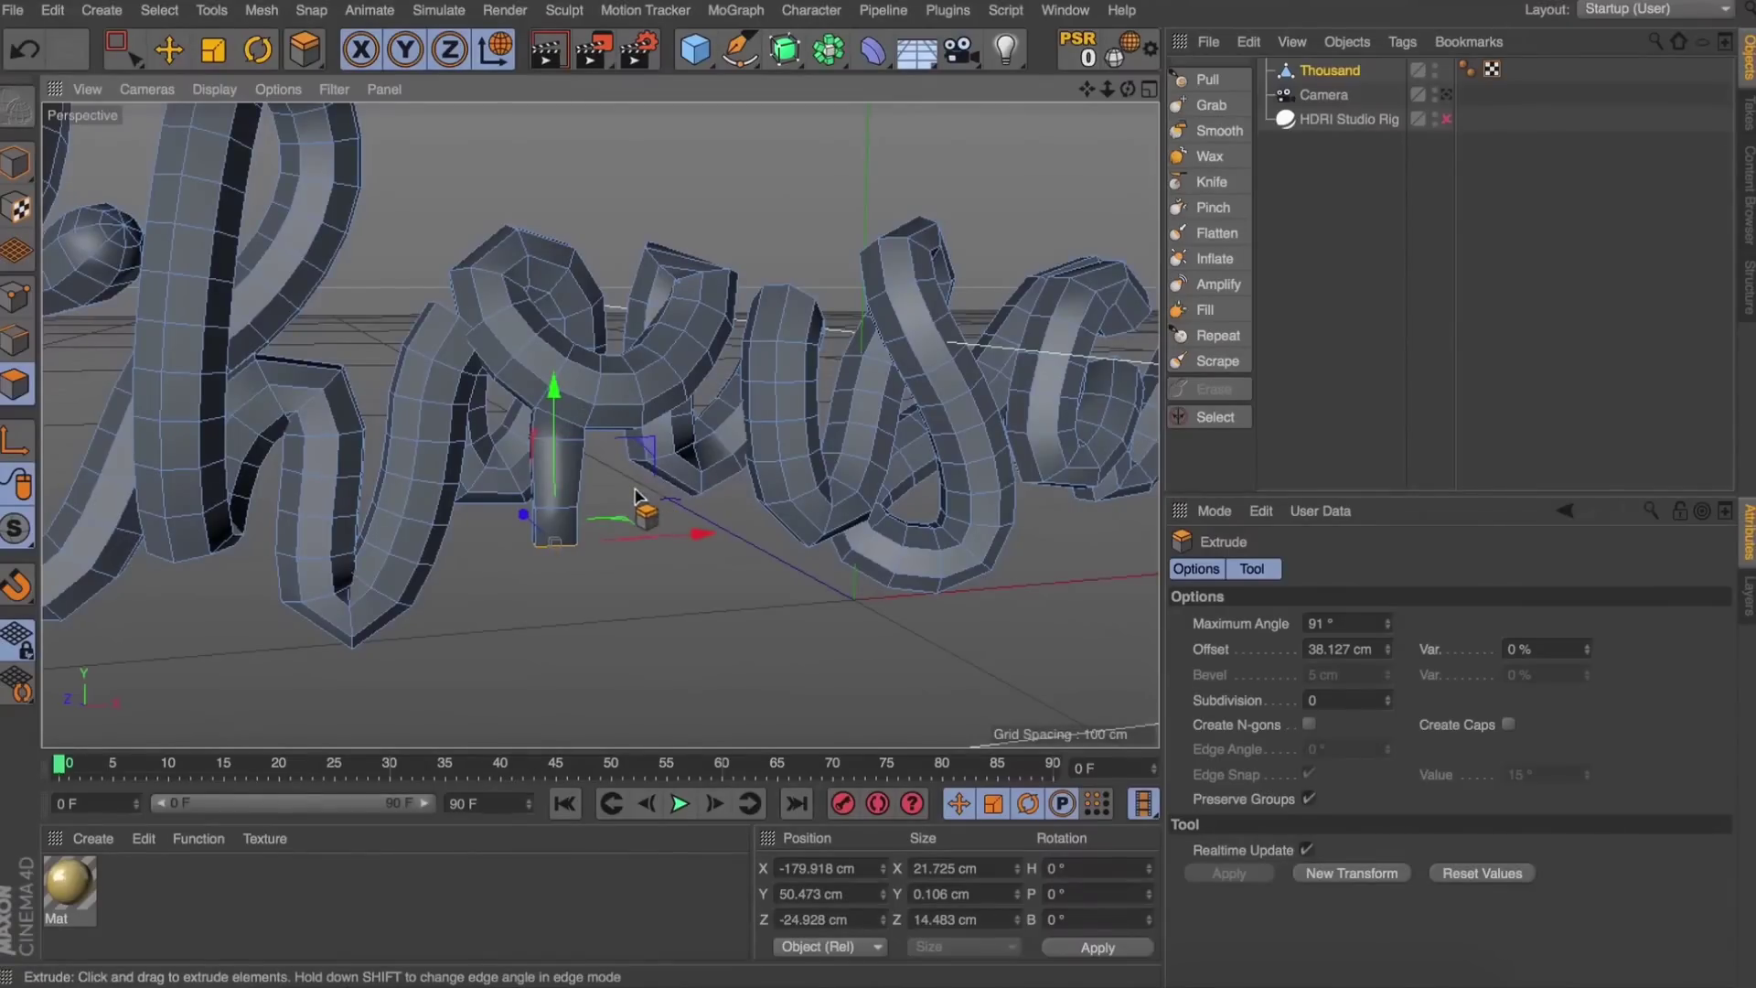
pyautogui.press('t')
pyautogui.moveTo(629, 500); pyautogui.dragTo(741, 423)
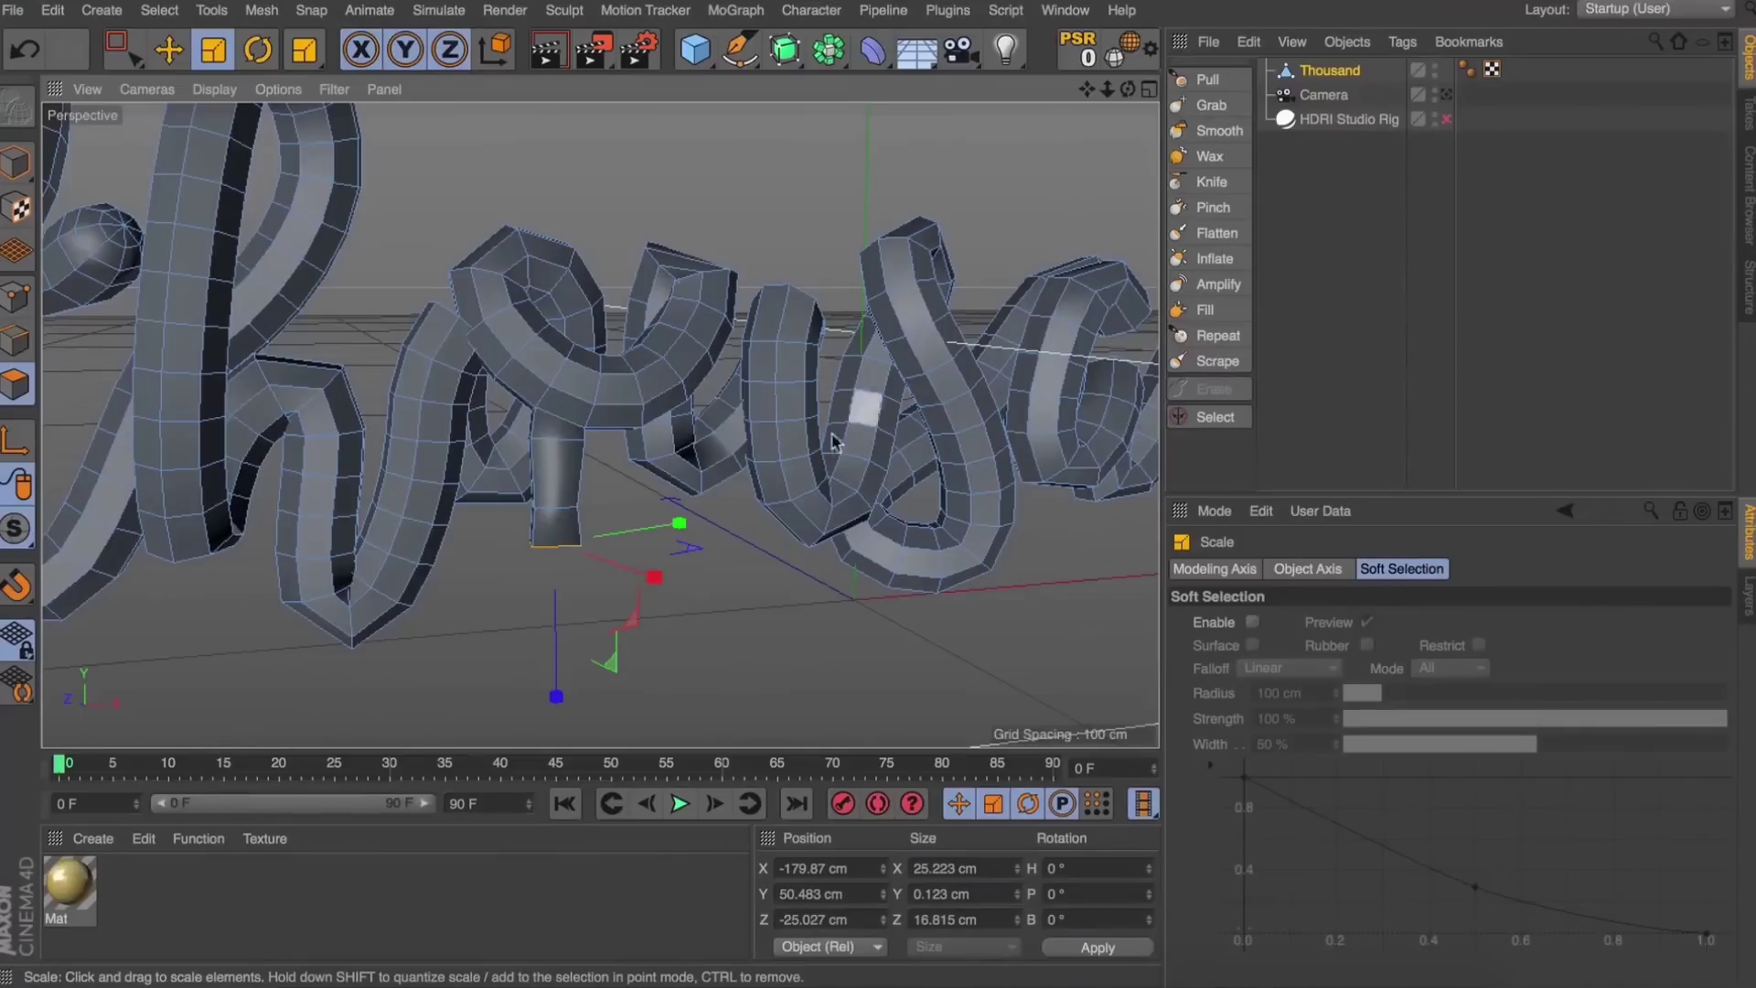
# Extrude the drip's tip down to Y about 32 cm and scale it to about 17 cm wide.
pyautogui.press('d')
pyautogui.moveTo(599, 476); pyautogui.dragTo(379, 652)
pyautogui.press('t')
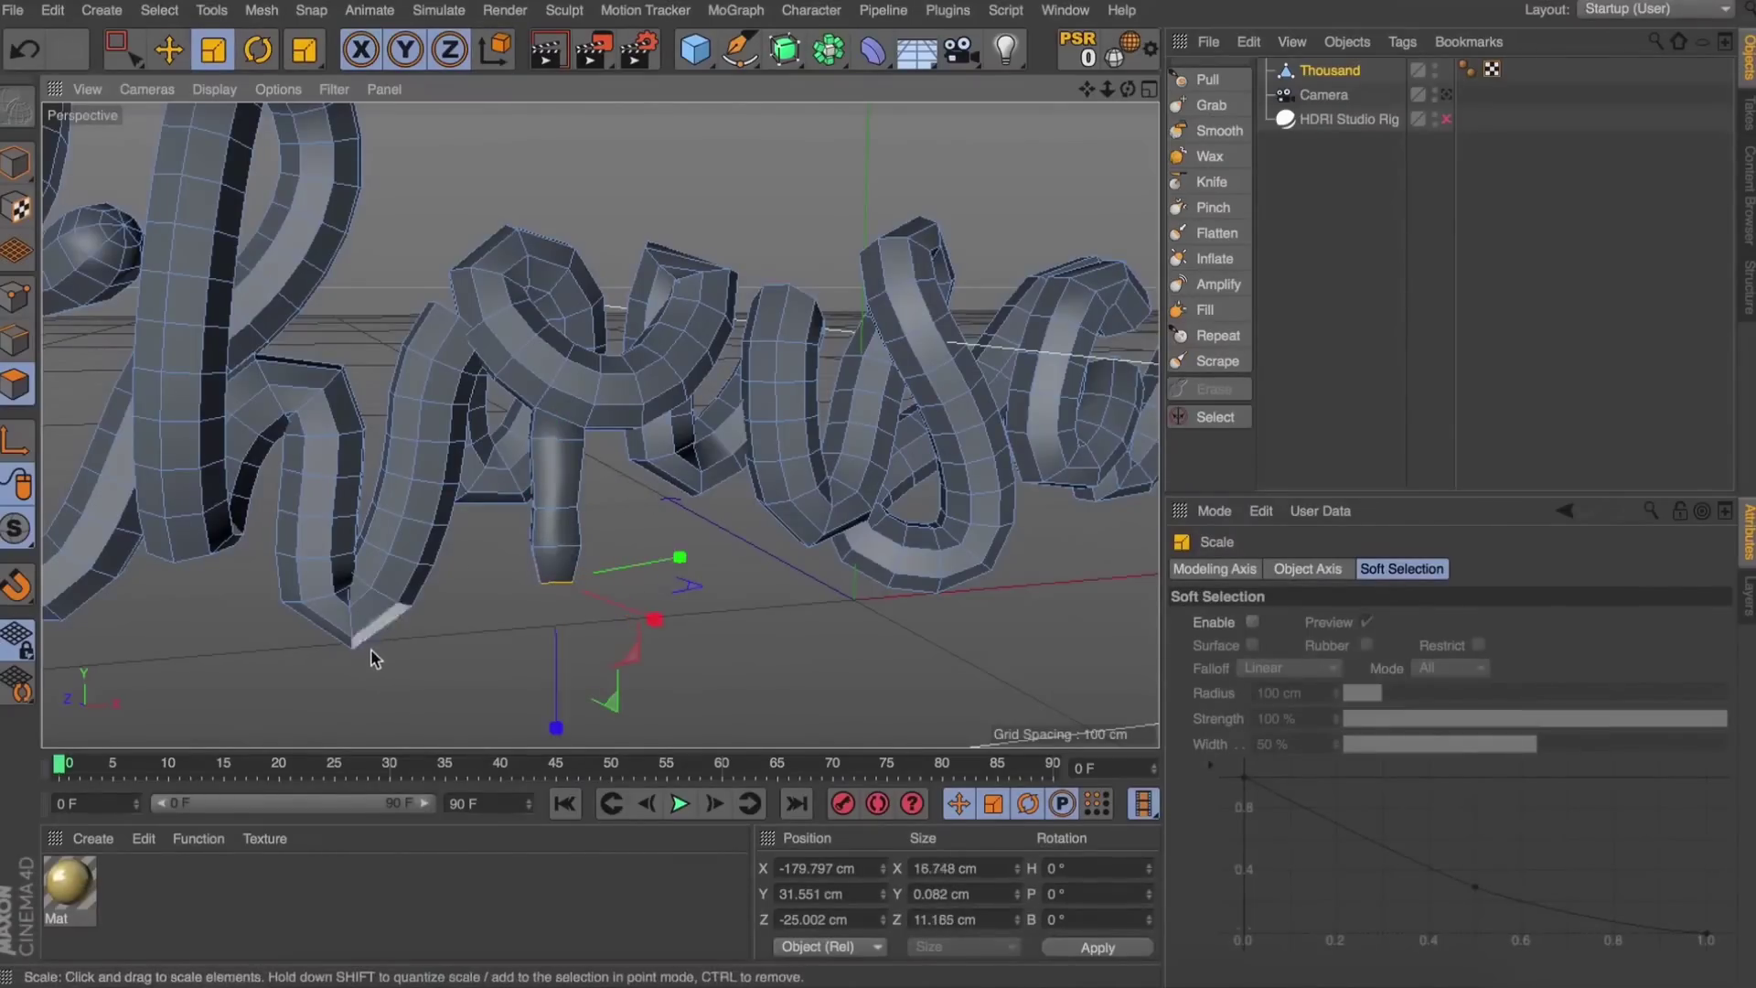
# Add a Subdivision Surface as the parent of the Thousand mesh.
pyautogui.click(1325, 69)
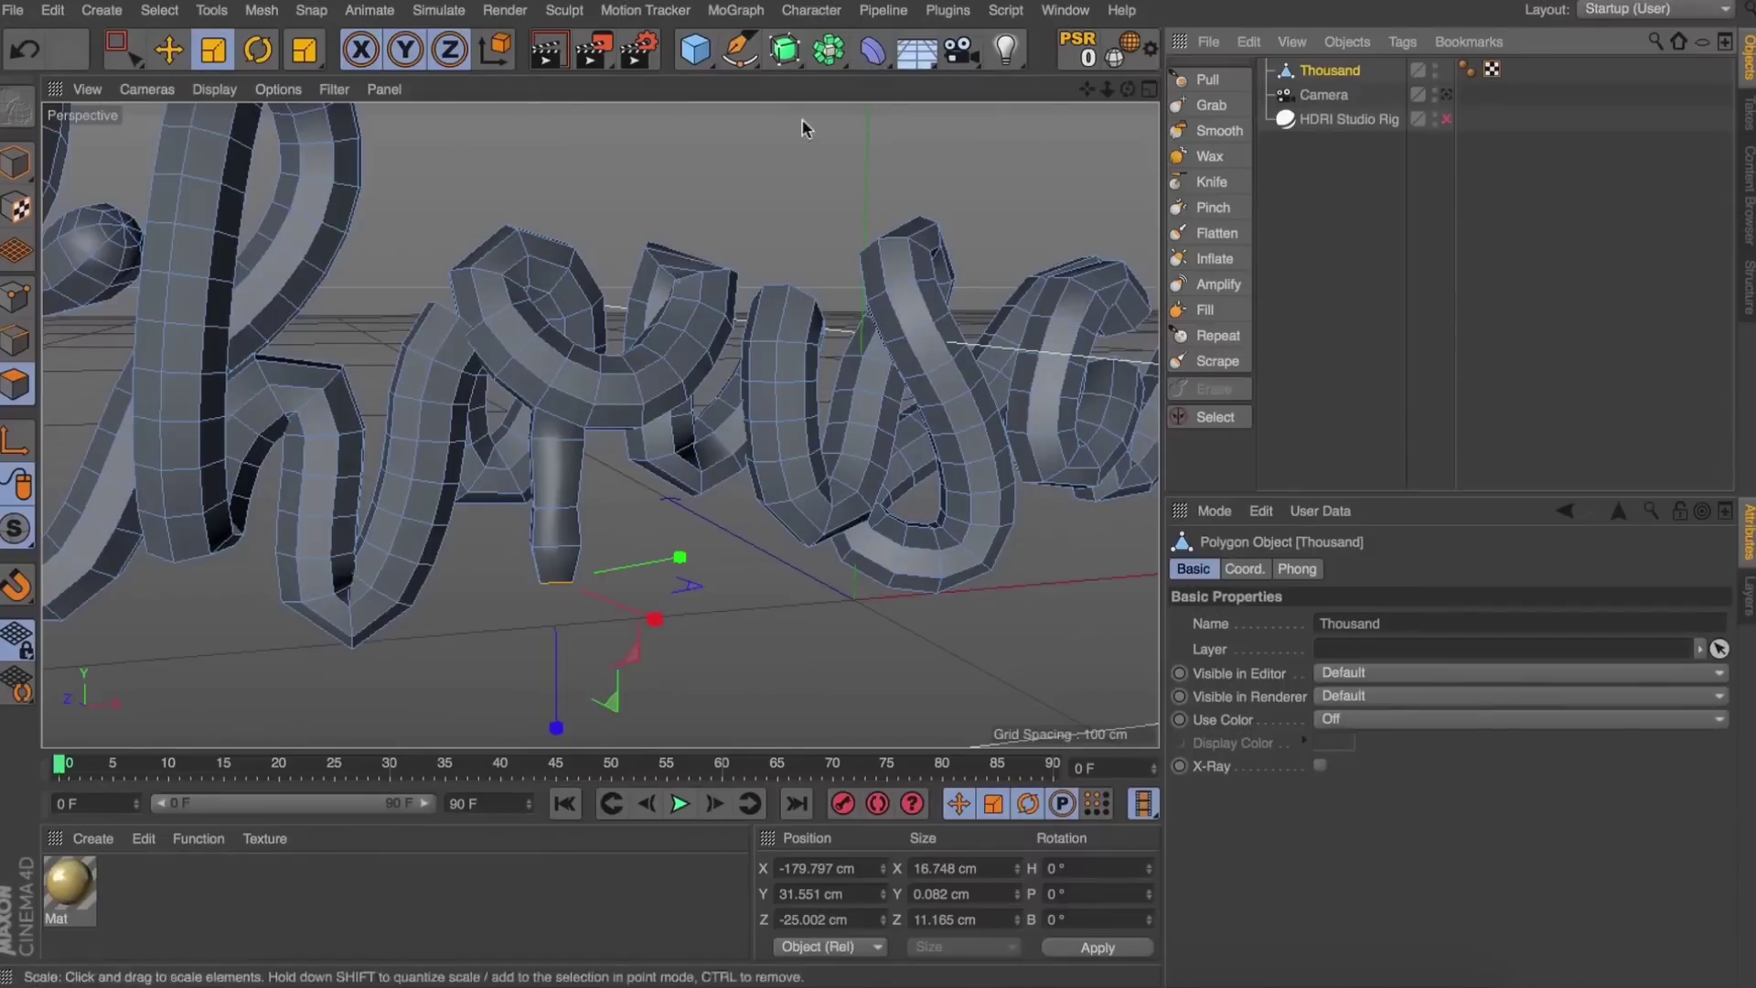
pyautogui.keyDown('alt'); pyautogui.click(784, 51); pyautogui.keyUp('alt')
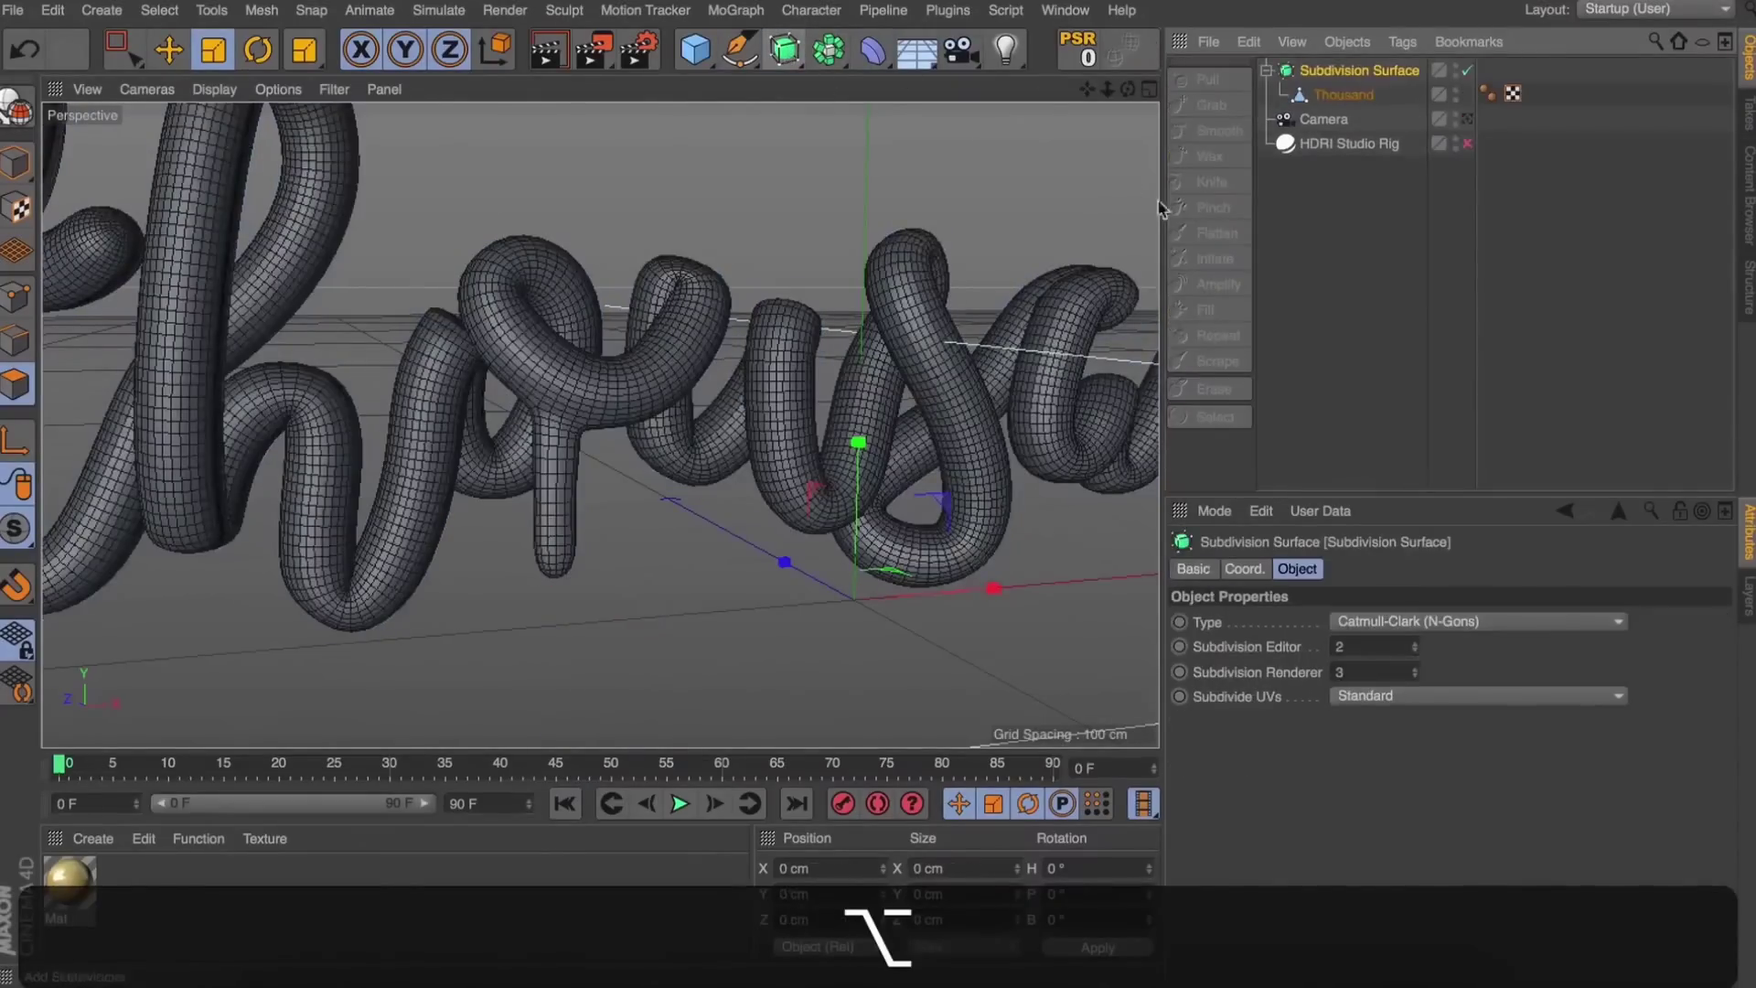
pyautogui.click(1323, 222)
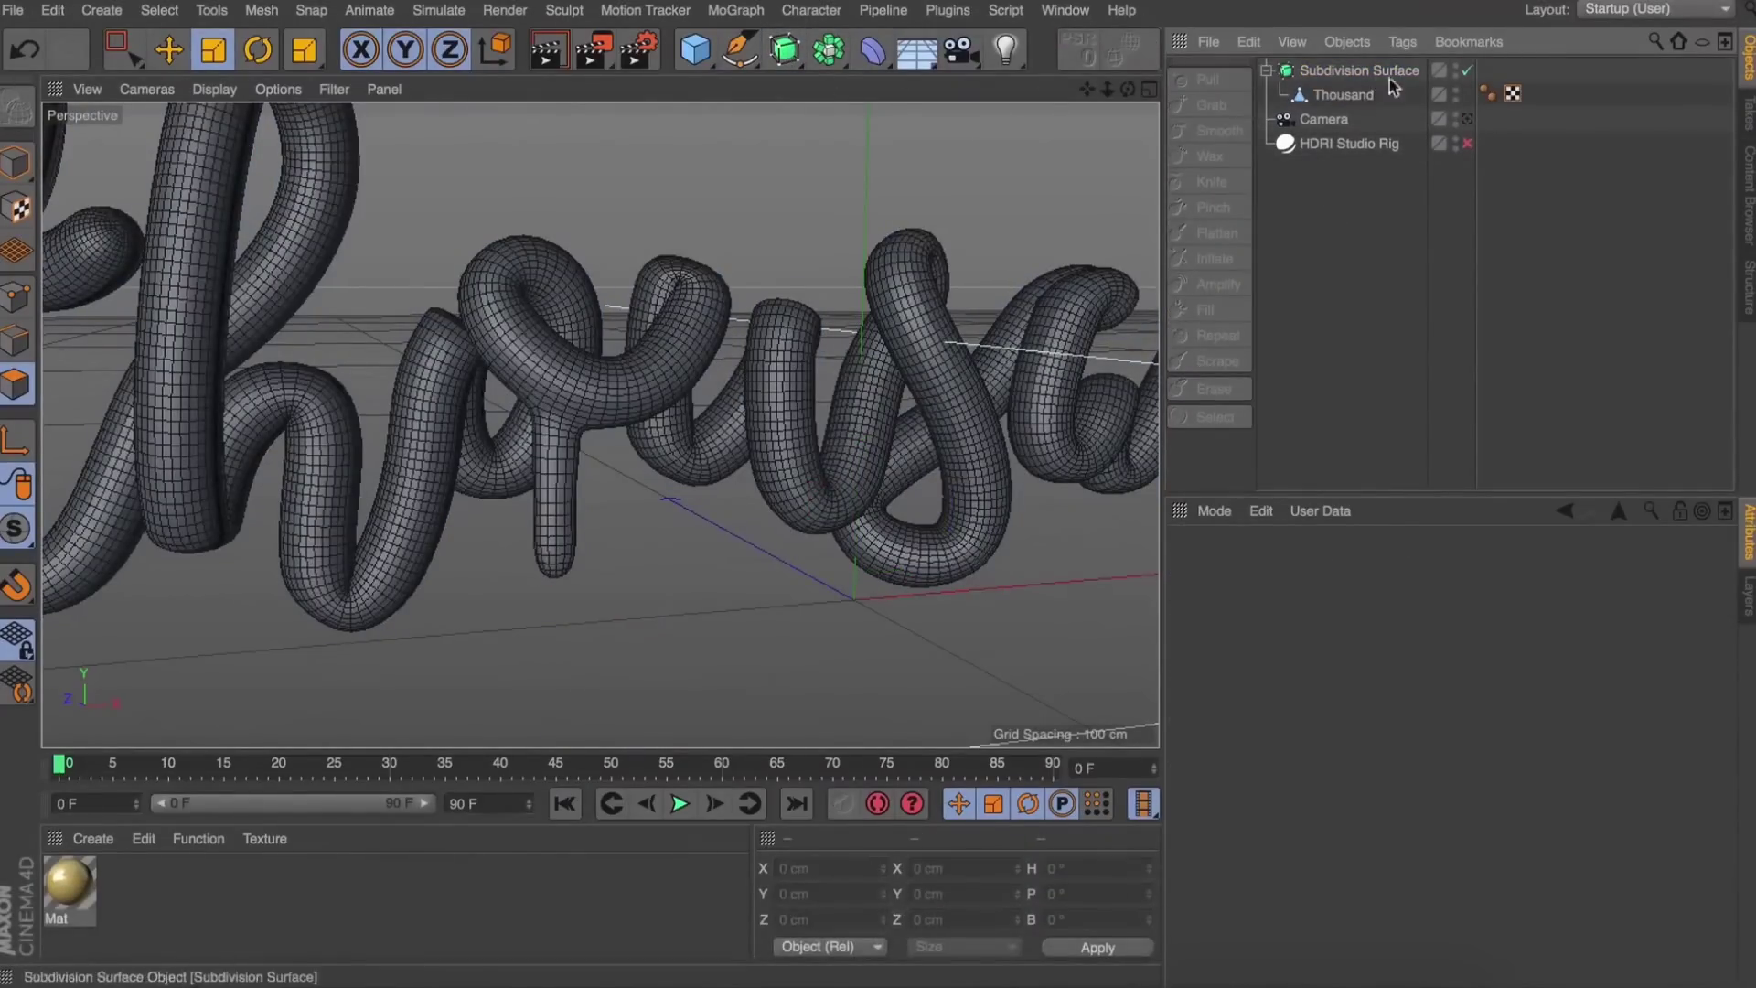
# Select the edge loop around the drip's upper neck in Thousand and widen it along Z to about 23 cm.
pyautogui.click(1348, 95)
pyautogui.moveTo(1129, 91)
pyautogui.mouseDown()
pyautogui.moveTo(1006, 91)
pyautogui.moveTo(1129, 91)
pyautogui.mouseUp()
pyautogui.scroll(4, 580, 476)
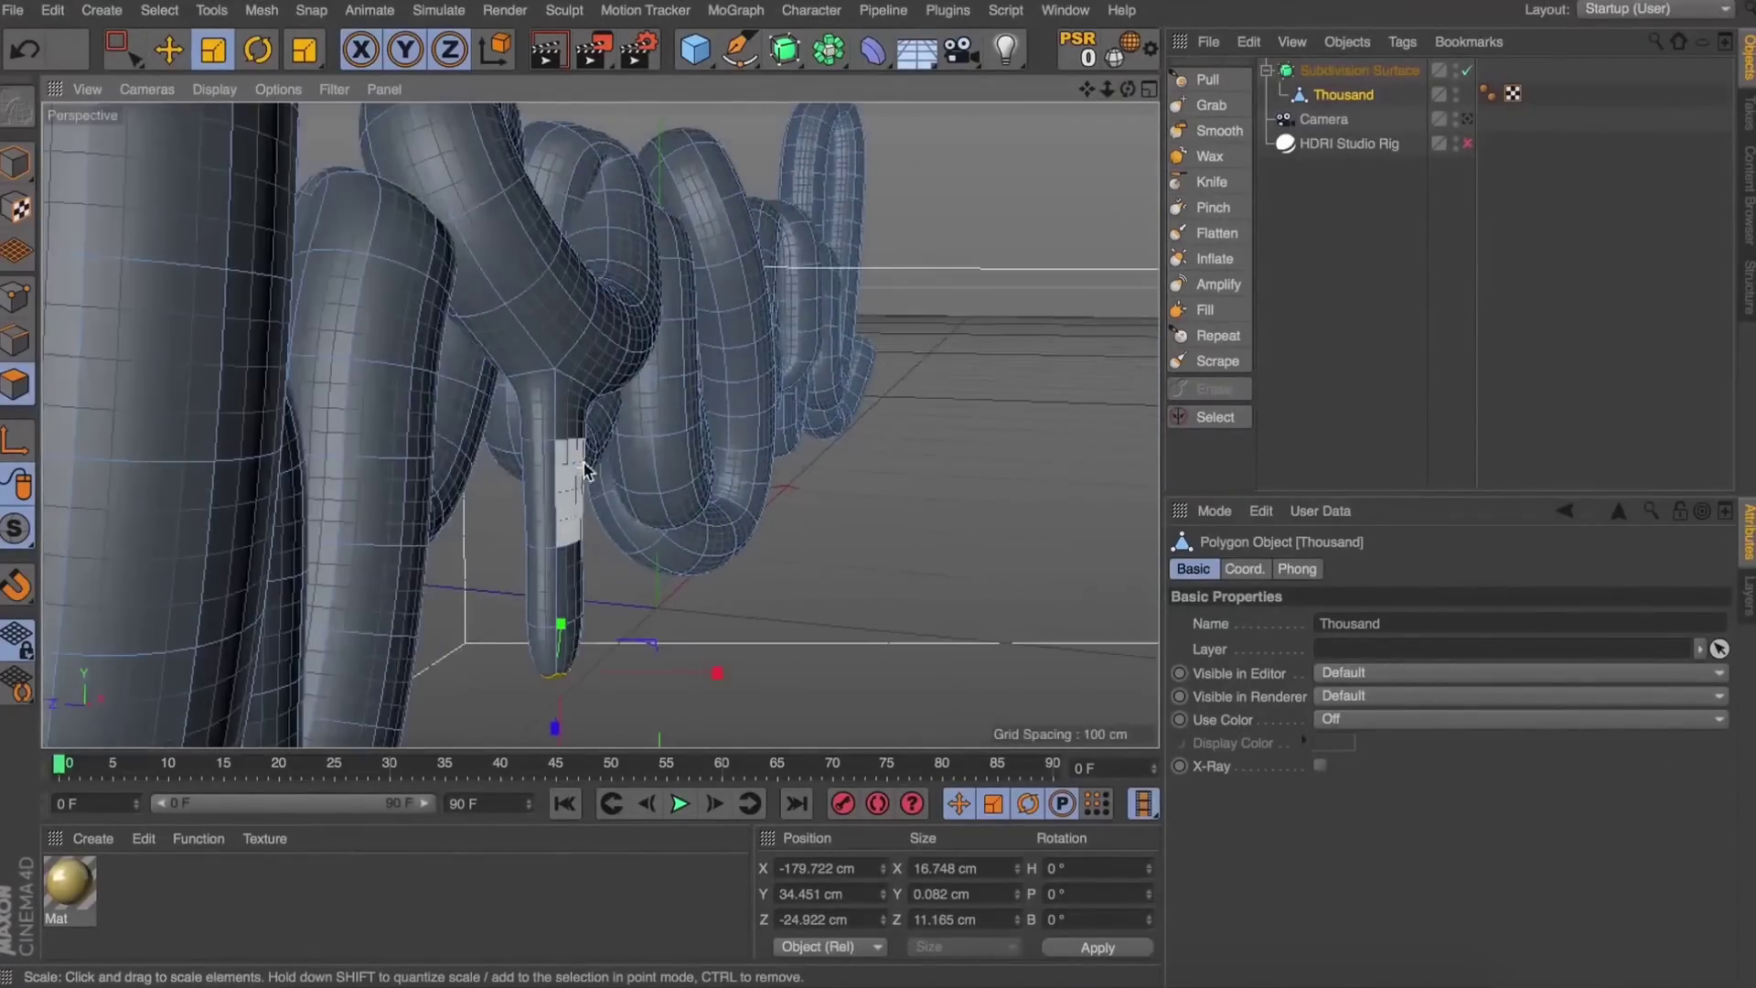
pyautogui.press('u')
pyautogui.press('l')
pyautogui.click(16, 340)
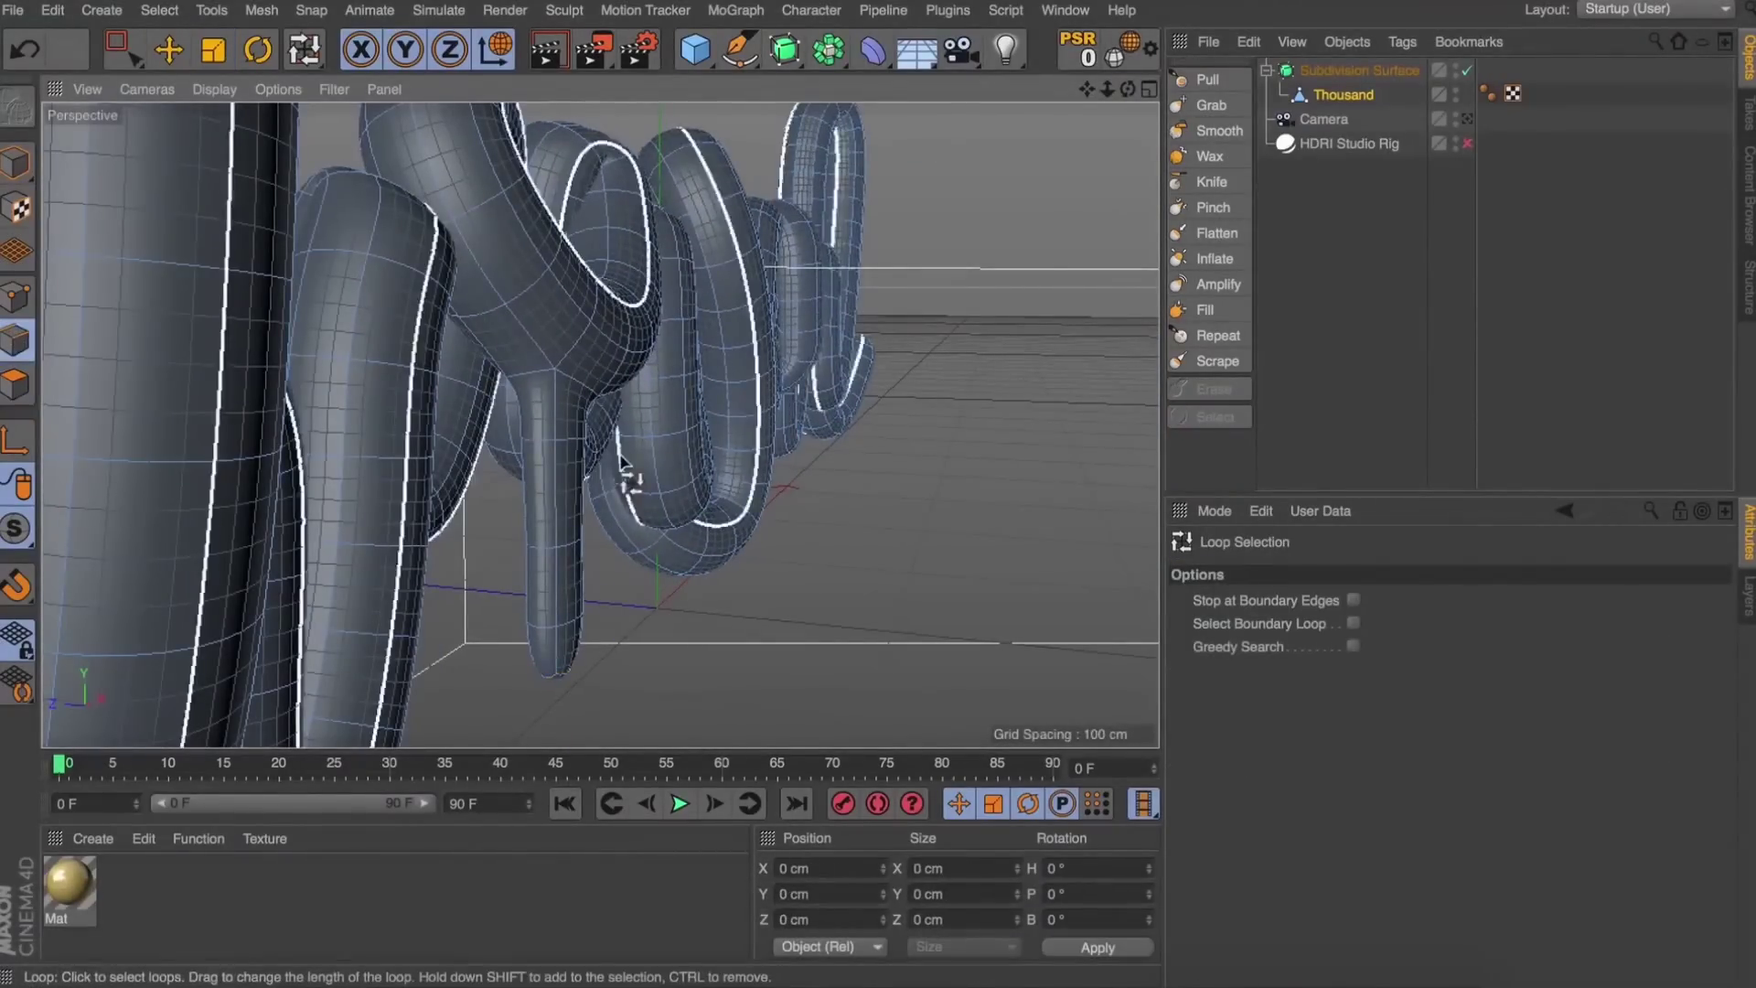
pyautogui.click(574, 446)
pyautogui.press('t')
pyautogui.moveTo(644, 487)
pyautogui.mouseDown()
pyautogui.moveTo(705, 462)
pyautogui.moveTo(590, 485)
pyautogui.moveTo(614, 494)
pyautogui.mouseUp()
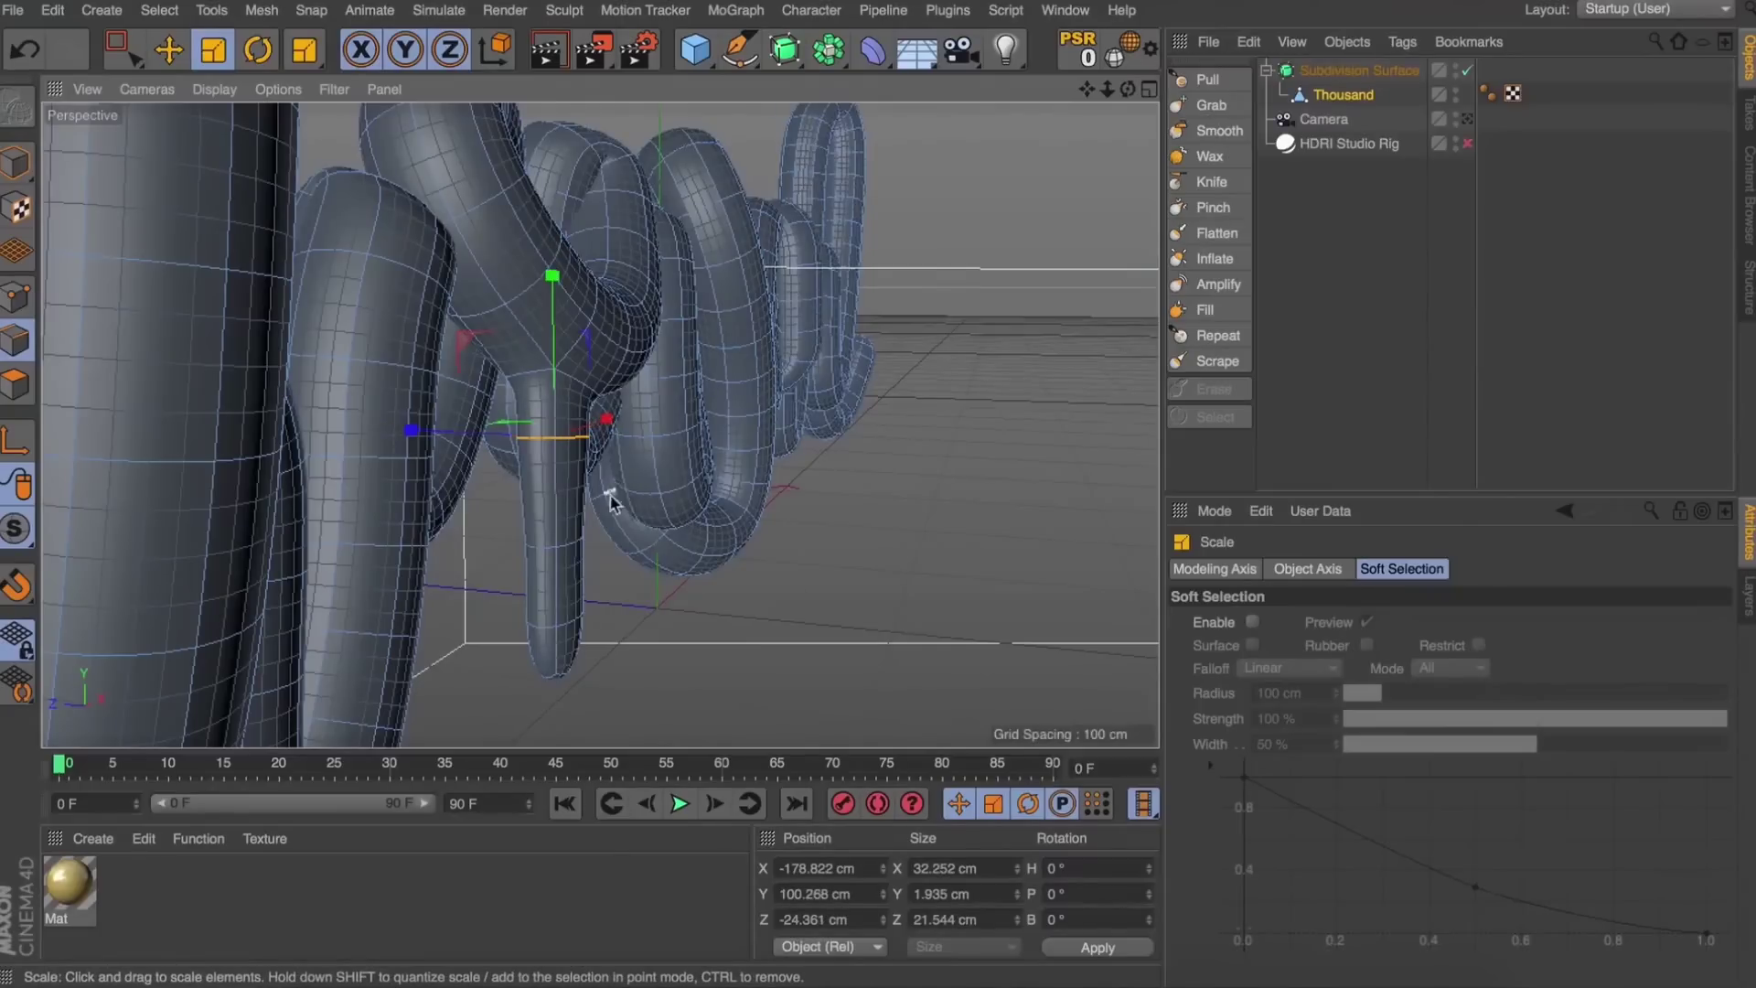
pyautogui.press('super+z')
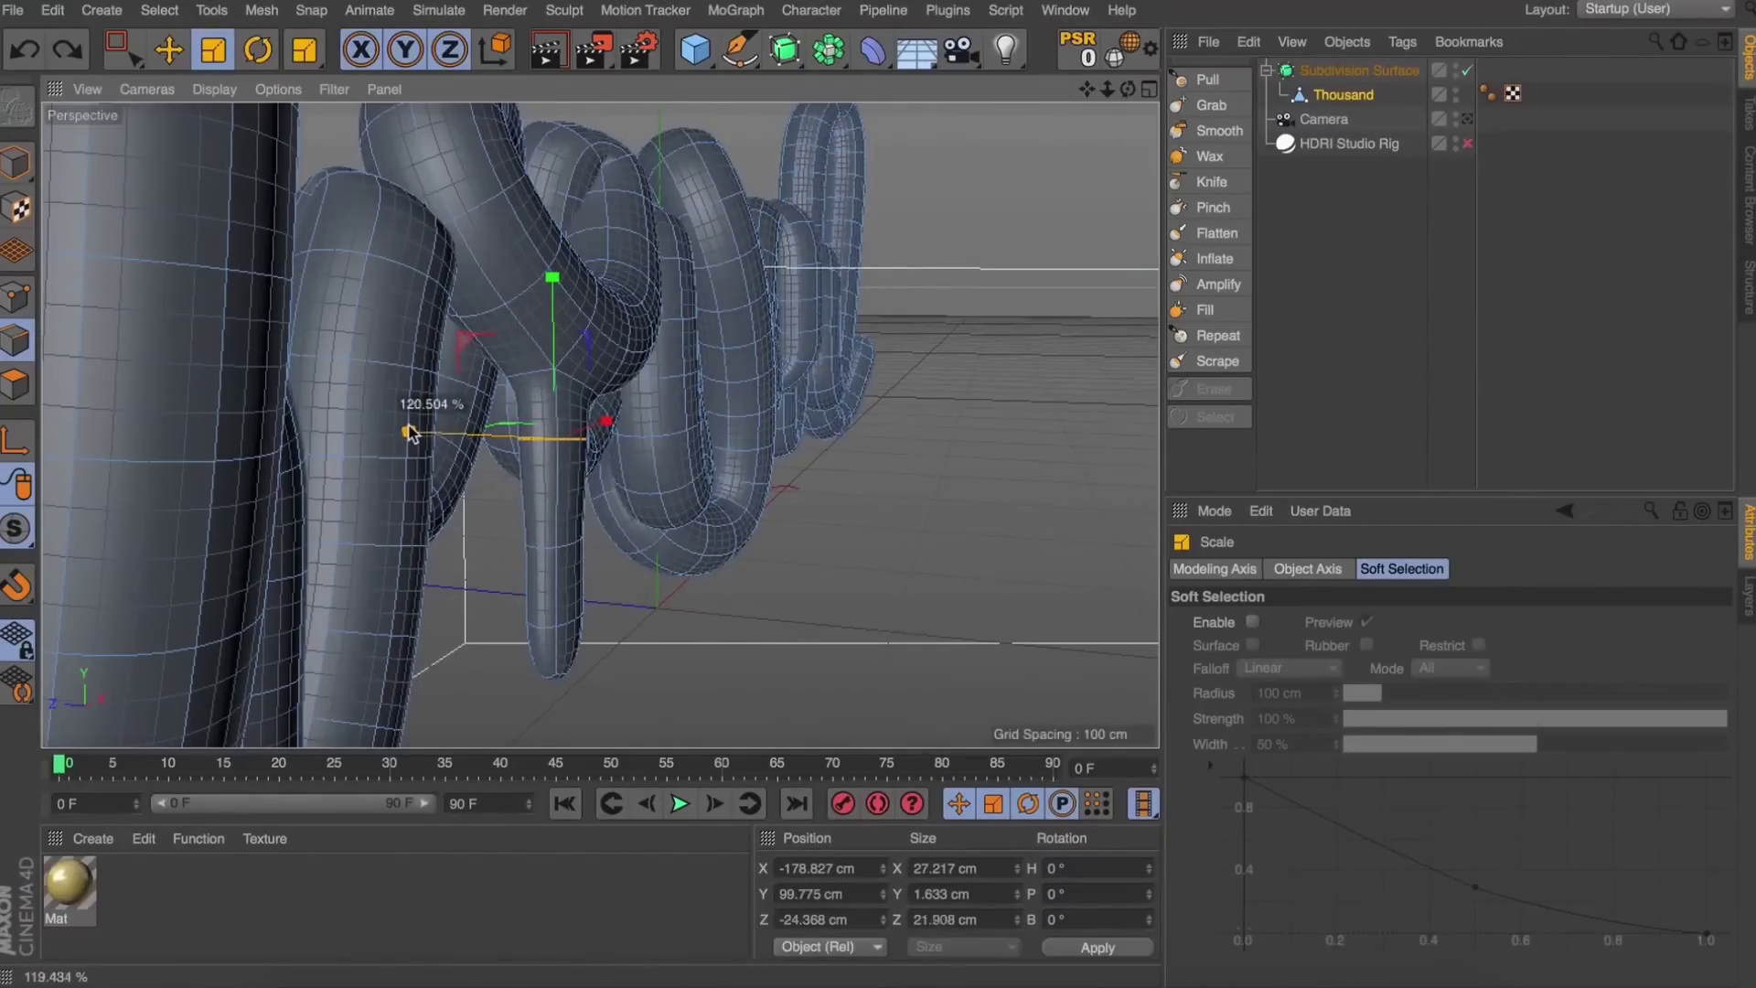
# Select the edge loop at the drip's middle and scale it to about 21 cm along Z and 9 cm along X.
pyautogui.press('u')
pyautogui.press('l')
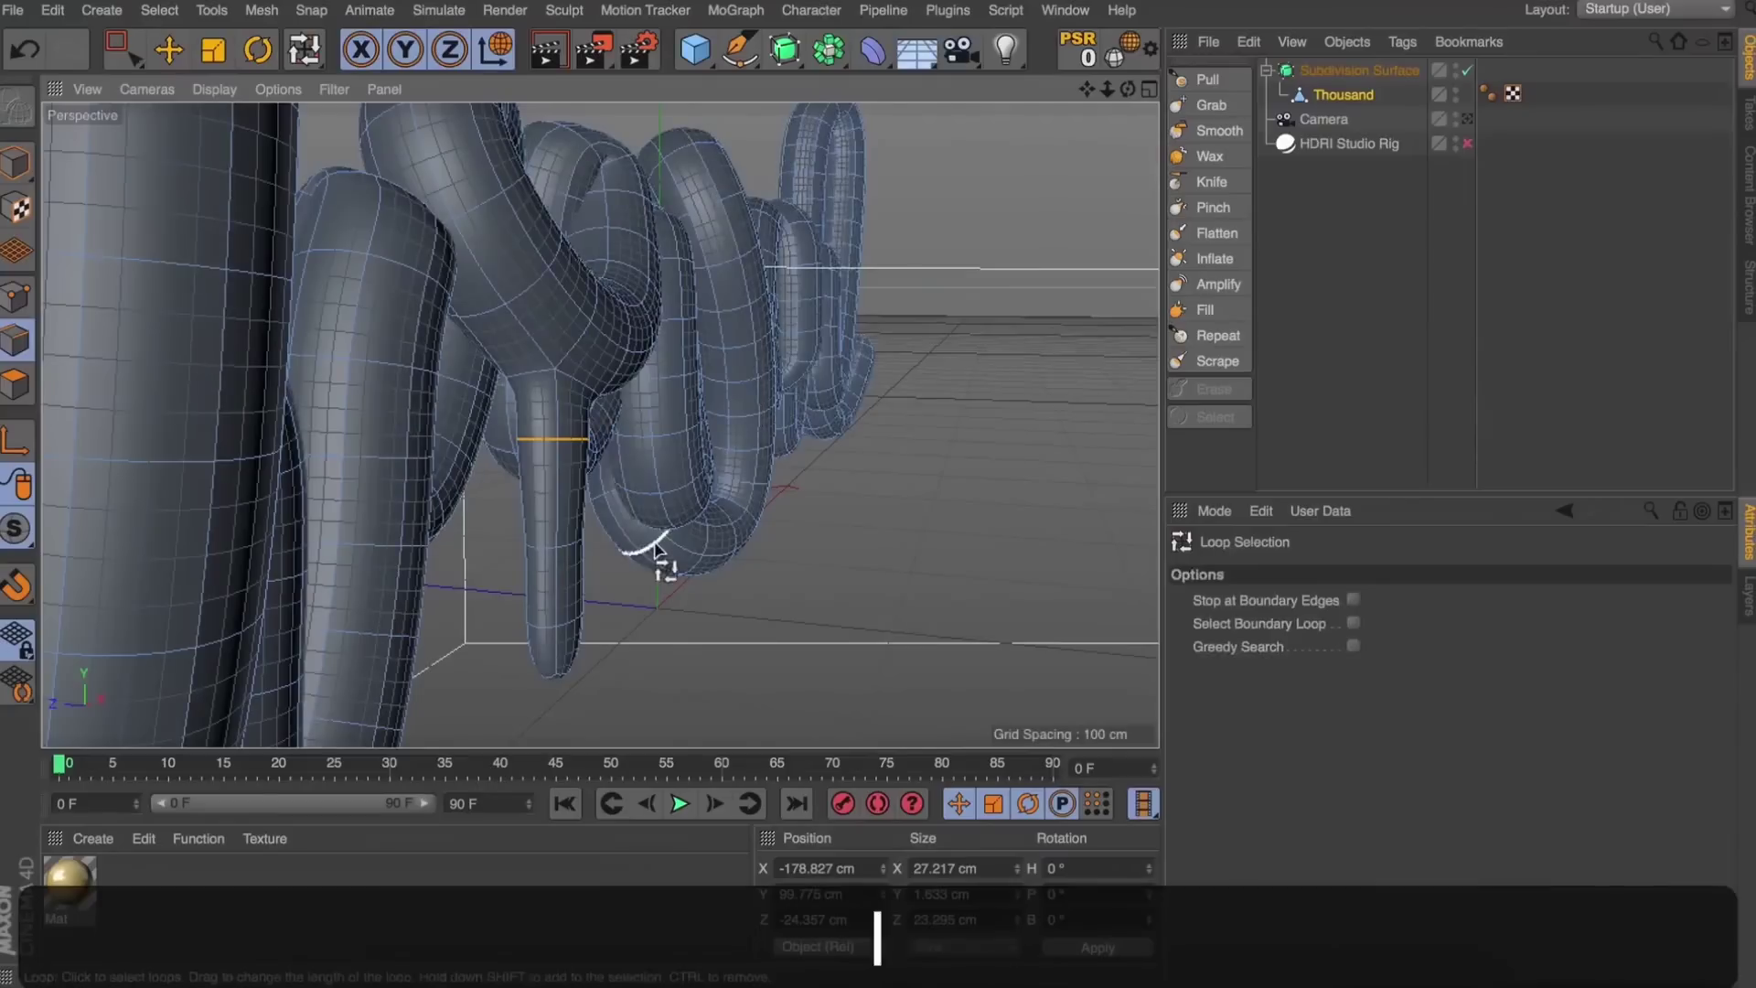
pyautogui.click(570, 547)
pyautogui.press('t')
pyautogui.moveTo(410, 517)
pyautogui.mouseDown()
pyautogui.moveTo(443, 523)
pyautogui.moveTo(398, 526)
pyautogui.moveTo(412, 518)
pyautogui.mouseUp()
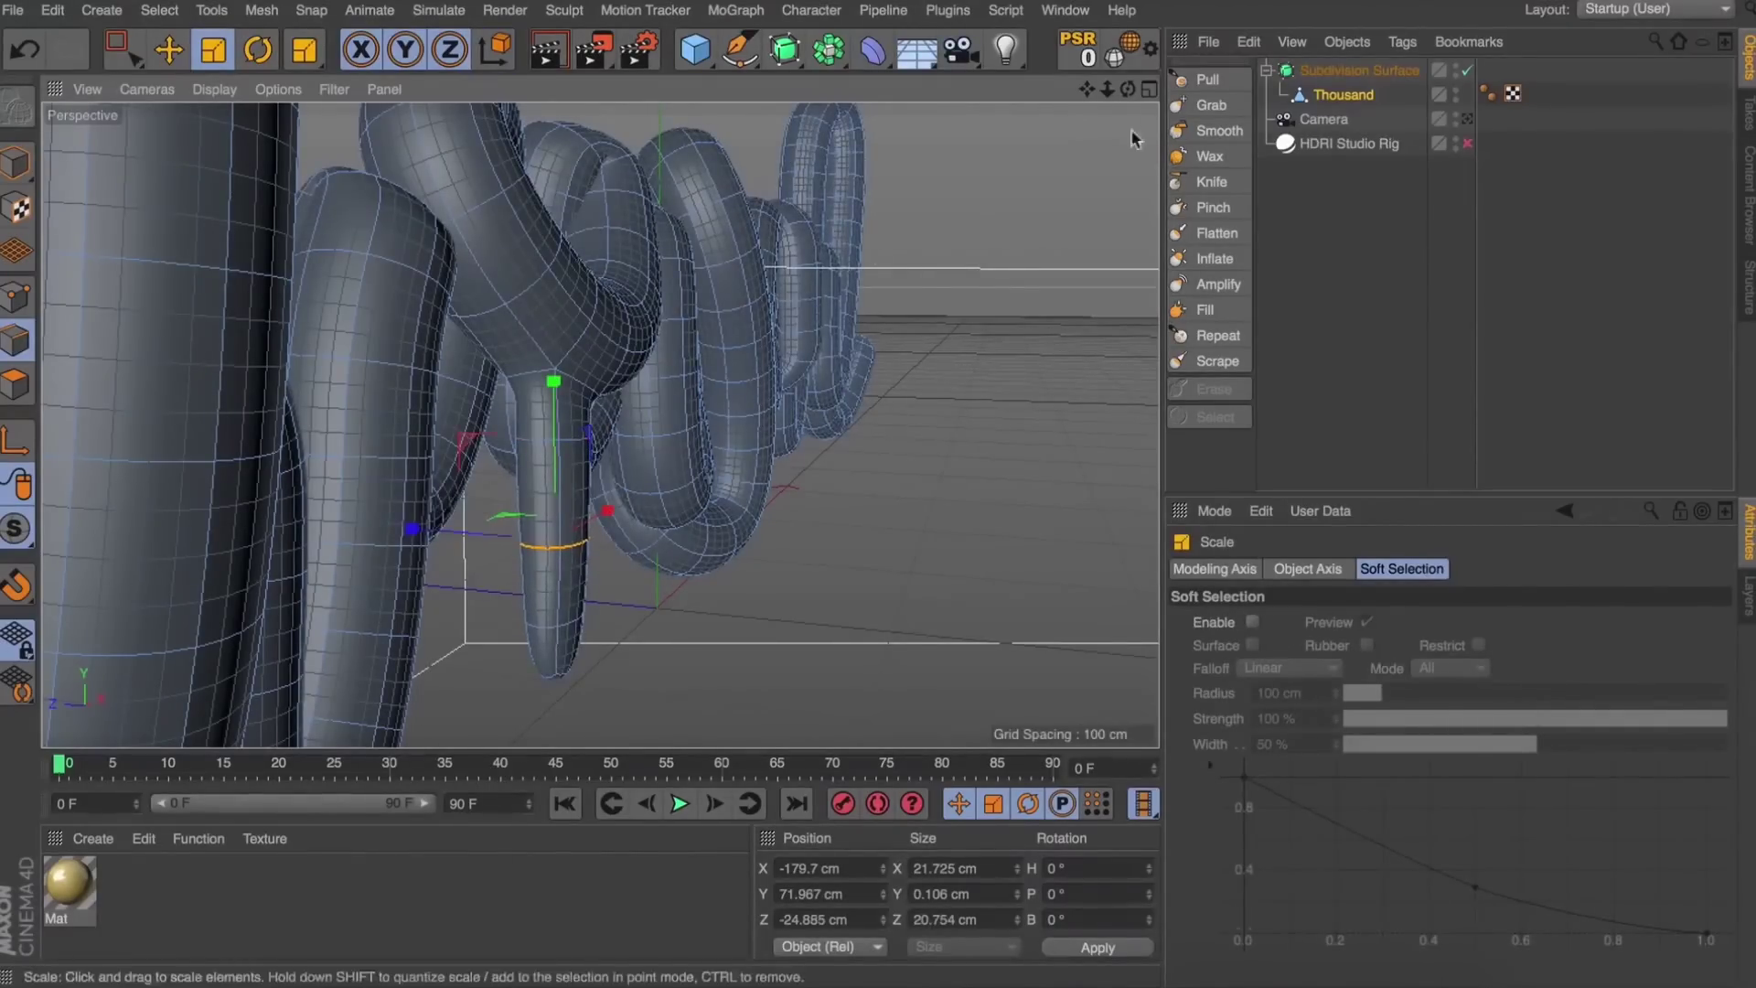
pyautogui.moveTo(1128, 88); pyautogui.dragTo(915, 90)
pyautogui.moveTo(479, 490); pyautogui.dragTo(407, 512)
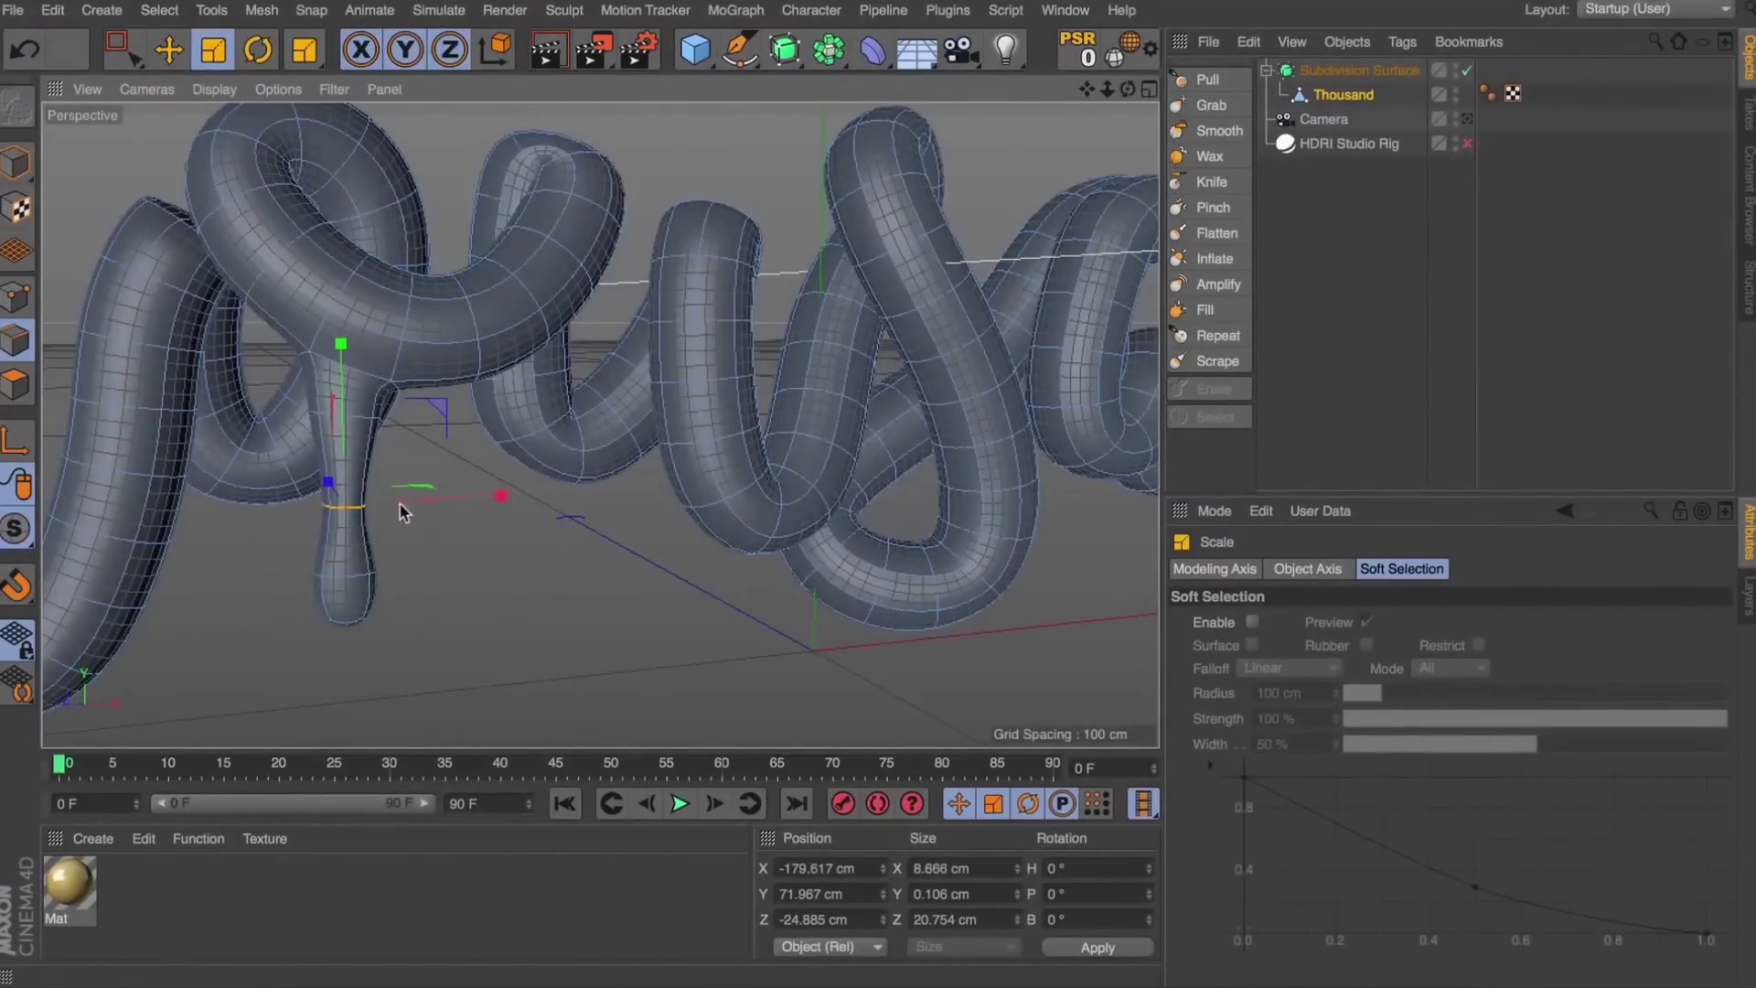
# Lower the edge loop where the drip joins the stroke to Y about 109 cm and enlarge it to about 27 cm wide.
pyautogui.press('u')
pyautogui.press('l')
pyautogui.click(363, 375)
pyautogui.press('t')
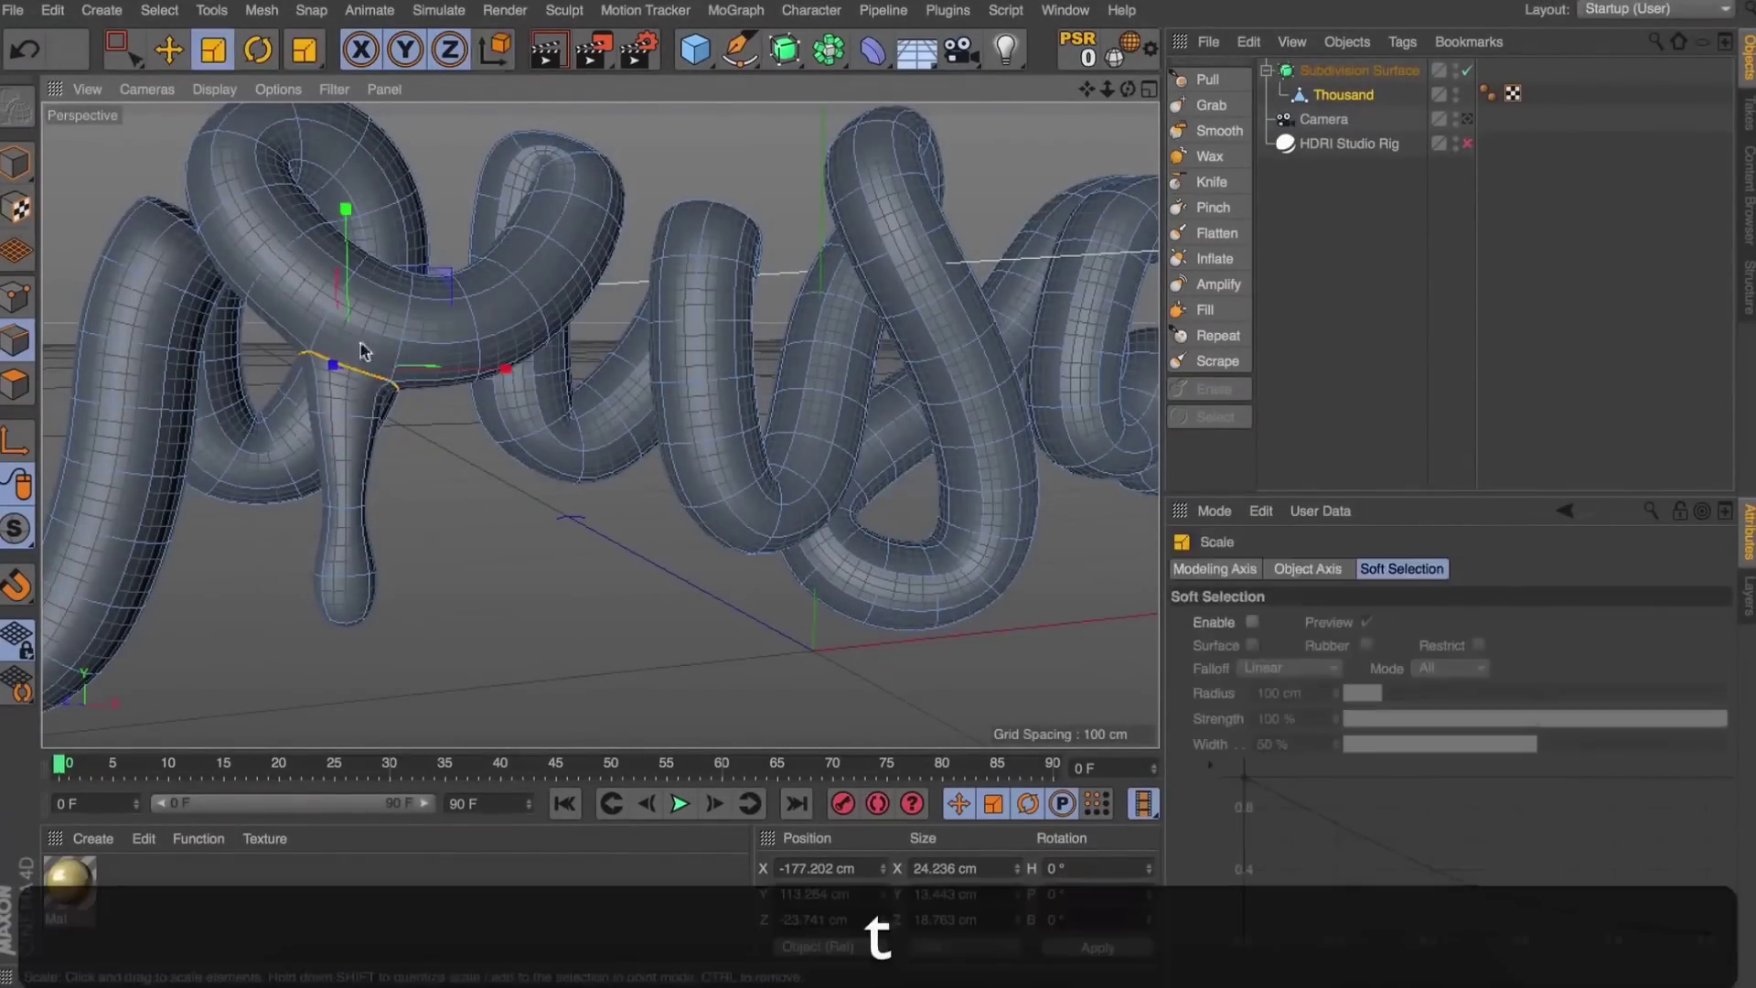
pyautogui.moveTo(346, 243); pyautogui.dragTo(346, 255)
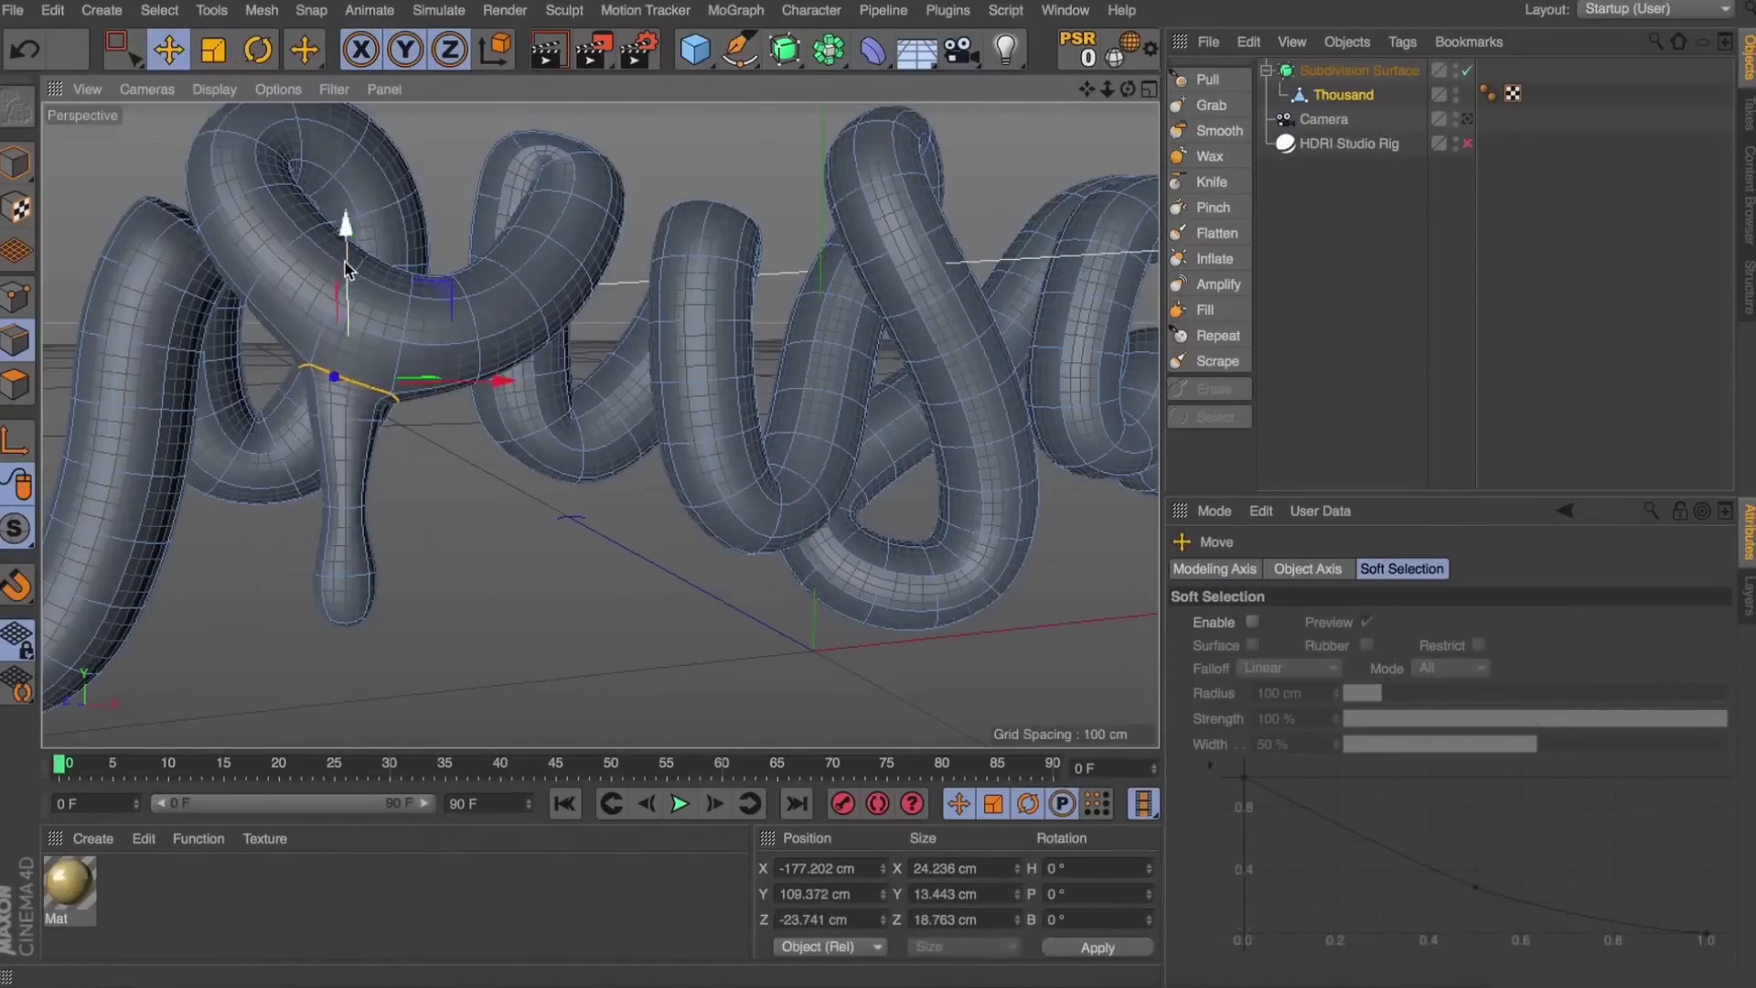
pyautogui.press('t')
pyautogui.moveTo(447, 184); pyautogui.dragTo(368, 251)
pyautogui.moveTo(425, 193); pyautogui.dragTo(519, 101)
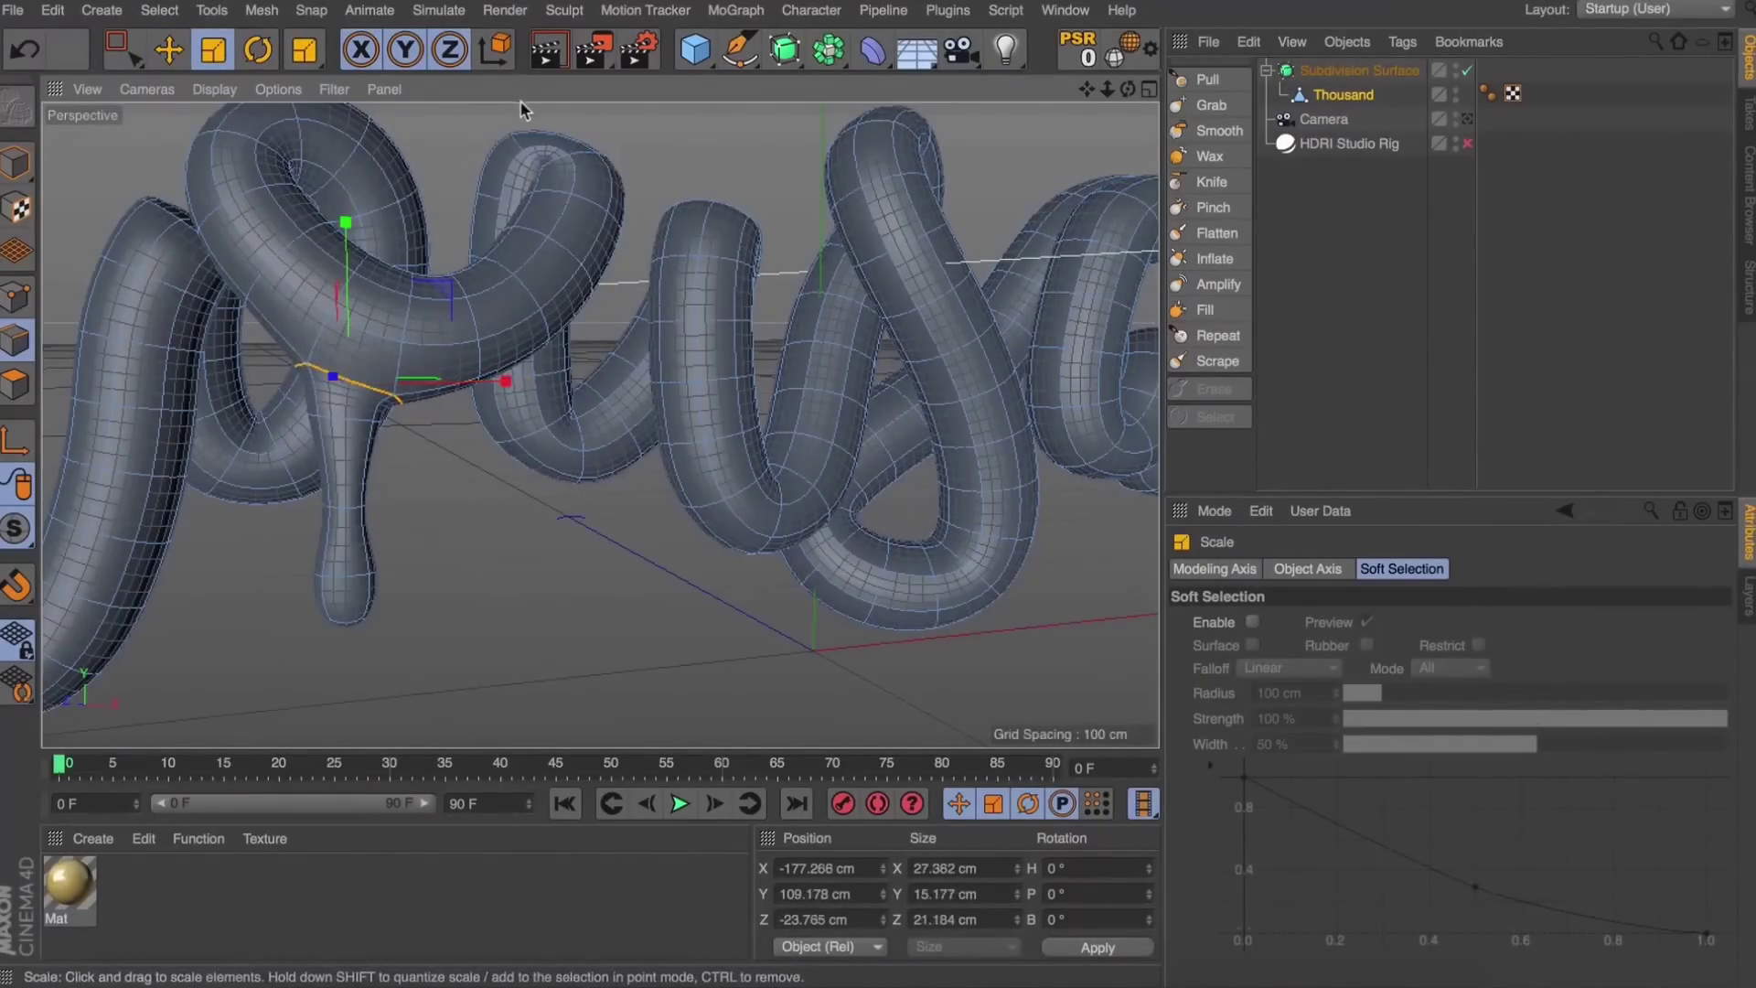
# Select the edge loop near the drip's tip and enlarge it into a bulb about 43 cm in X and 40 cm in Z.
pyautogui.moveTo(1128, 89); pyautogui.dragTo(600, 424)
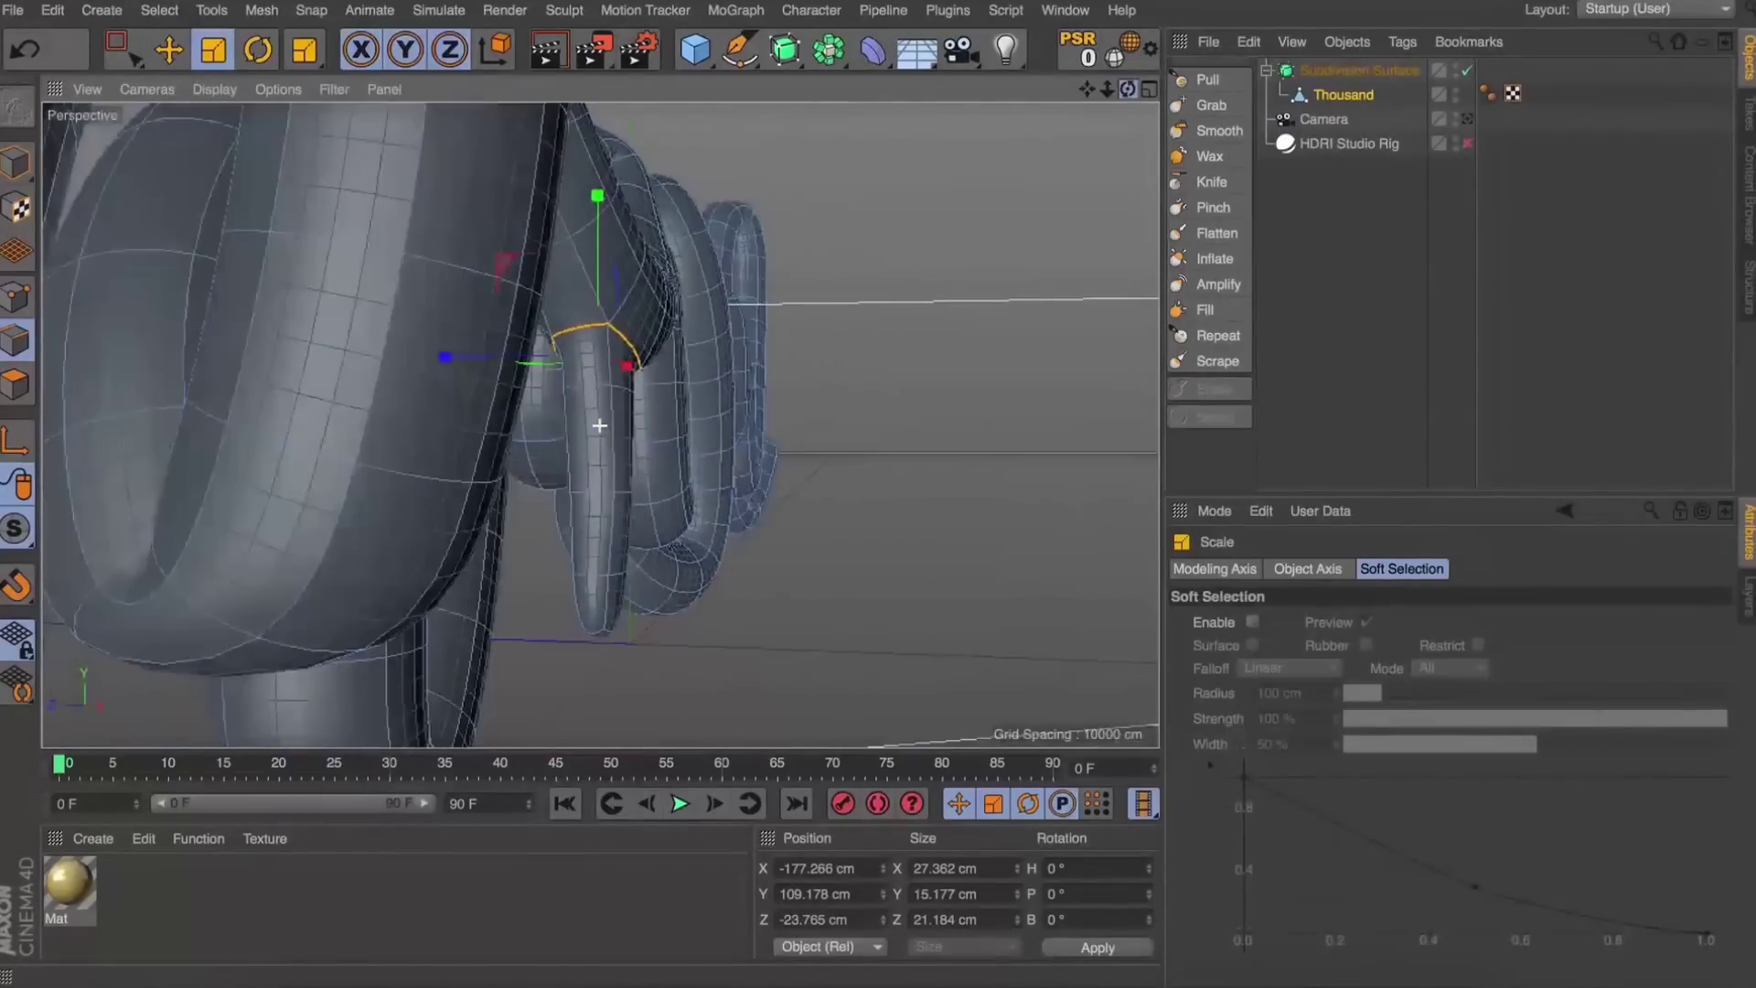
pyautogui.scroll(3, 601, 560)
pyautogui.press('u')
pyautogui.press('l')
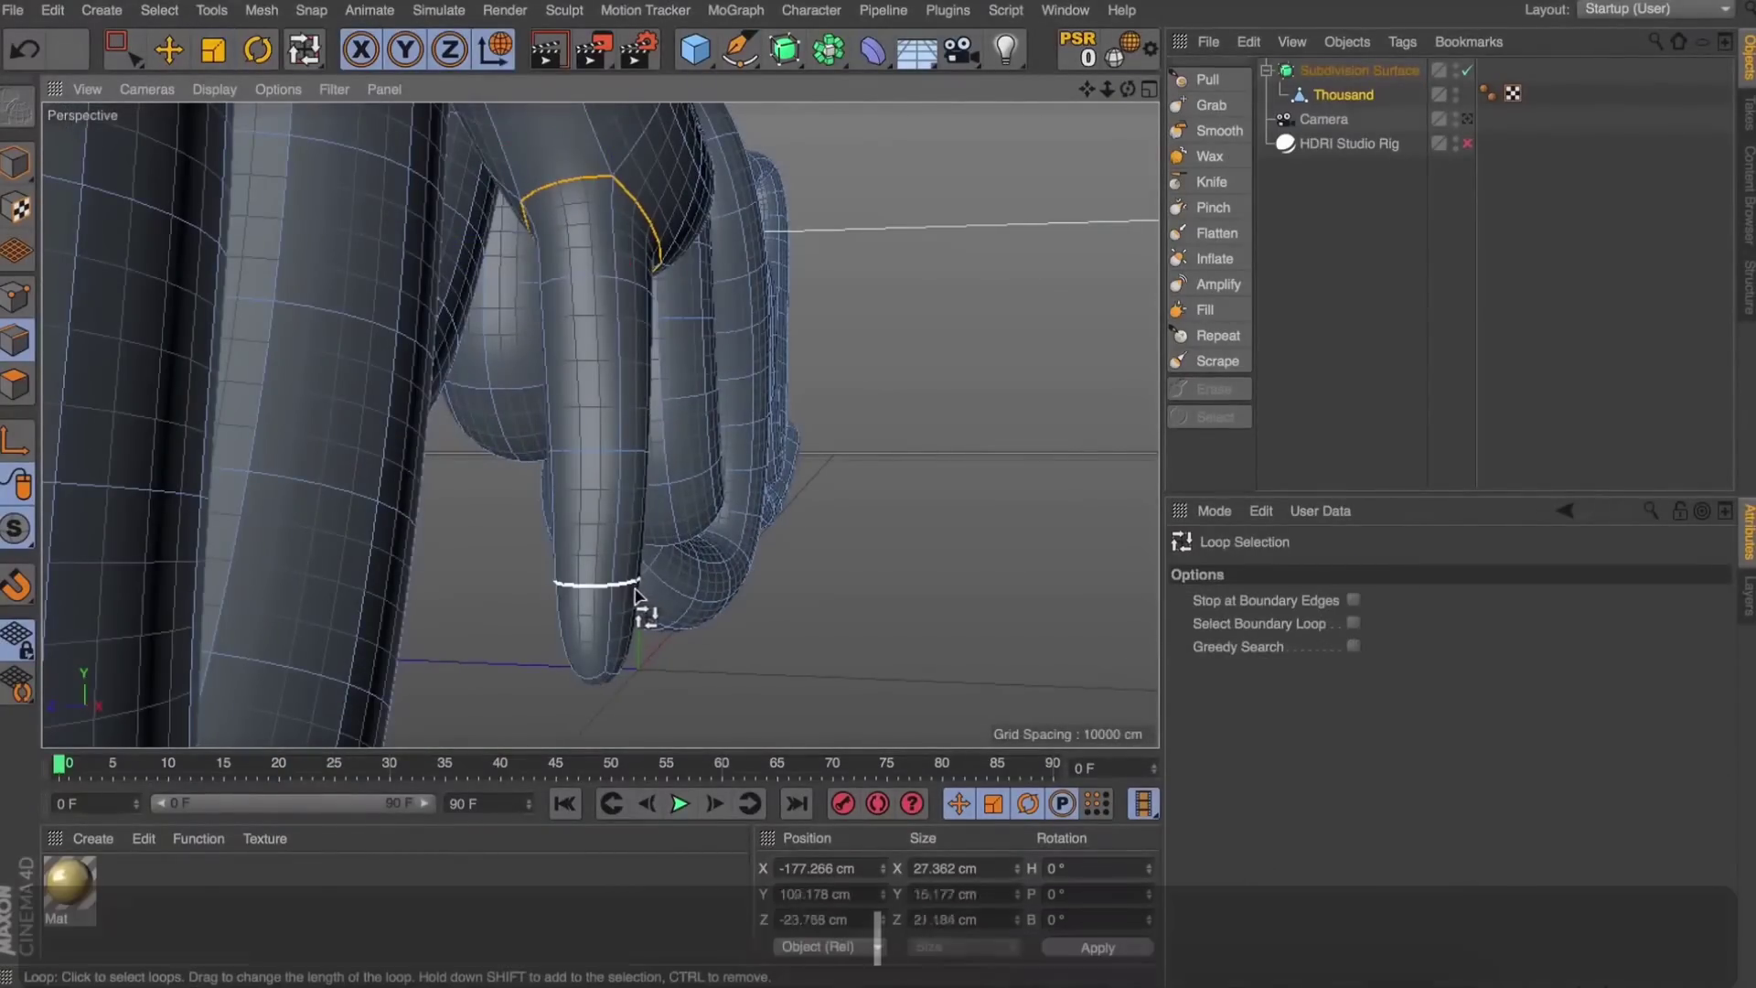
pyautogui.click(634, 592)
pyautogui.press('t')
pyautogui.moveTo(804, 552); pyautogui.dragTo(1085, 436)
pyautogui.moveTo(467, 579); pyautogui.dragTo(431, 570)
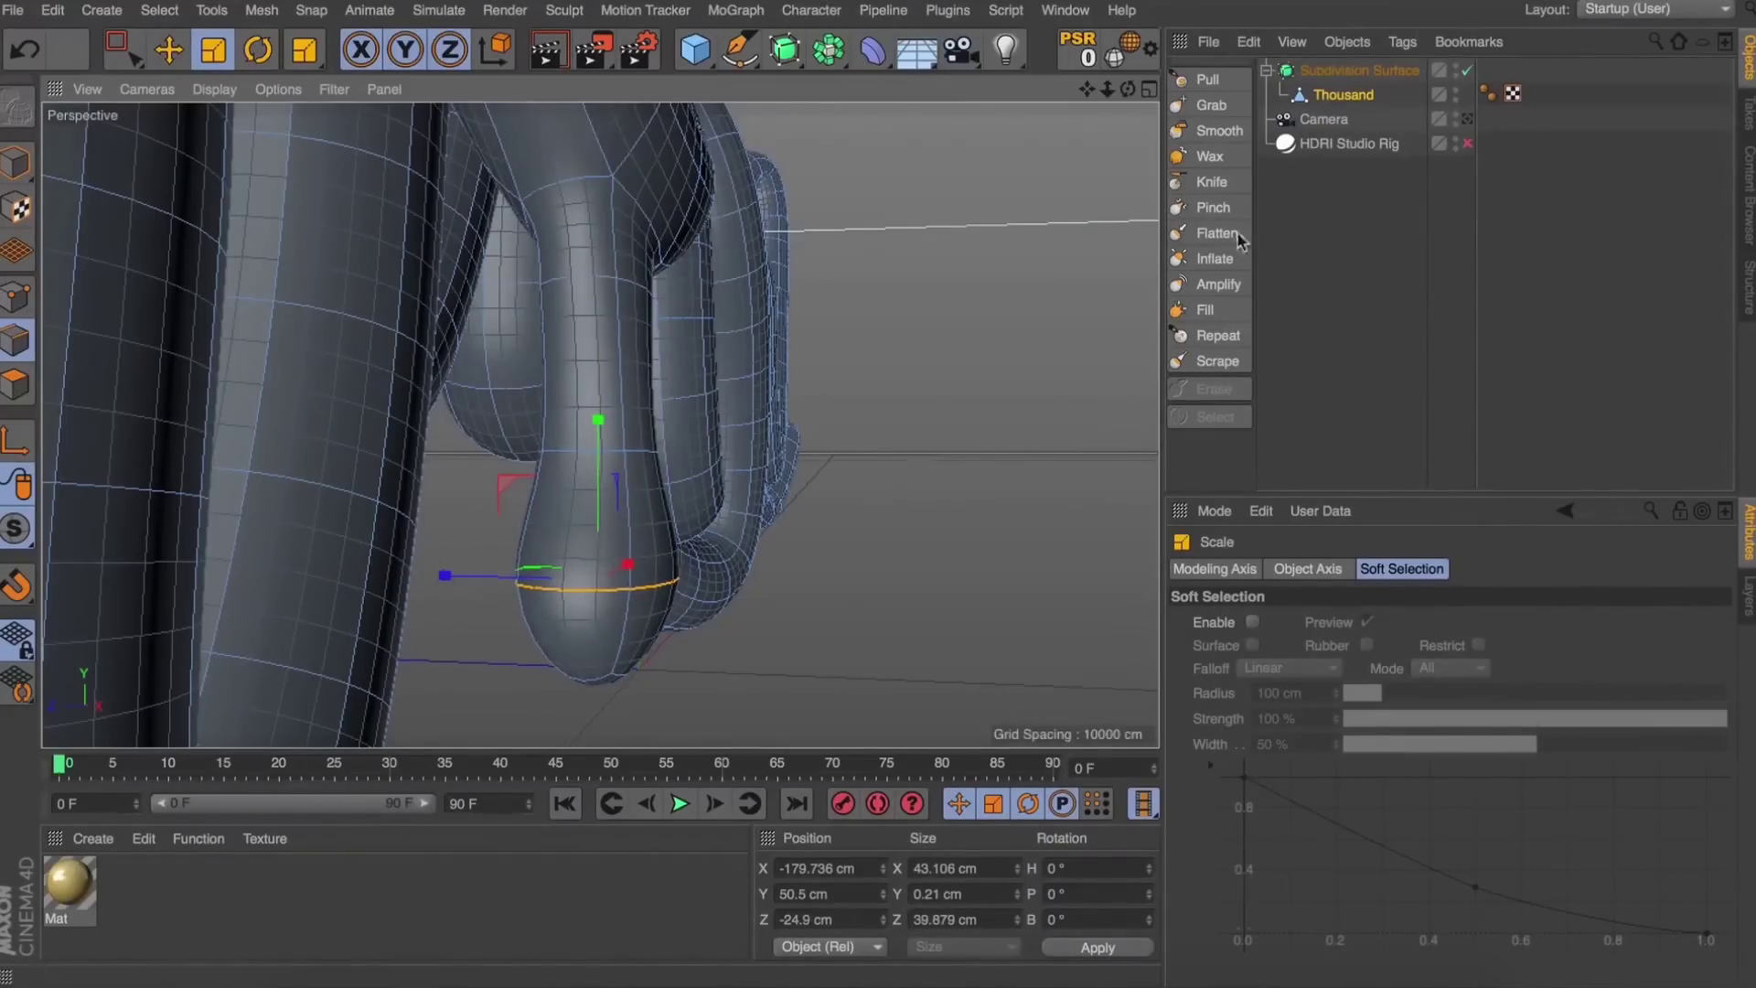
# Stretch the bulb's edge loop along Z to about 43 cm.
pyautogui.moveTo(1130, 90); pyautogui.dragTo(933, 93)
pyautogui.keyDown('alt'); pyautogui.moveTo(599, 426); pyautogui.dragTo(581, 397); pyautogui.keyUp('alt')
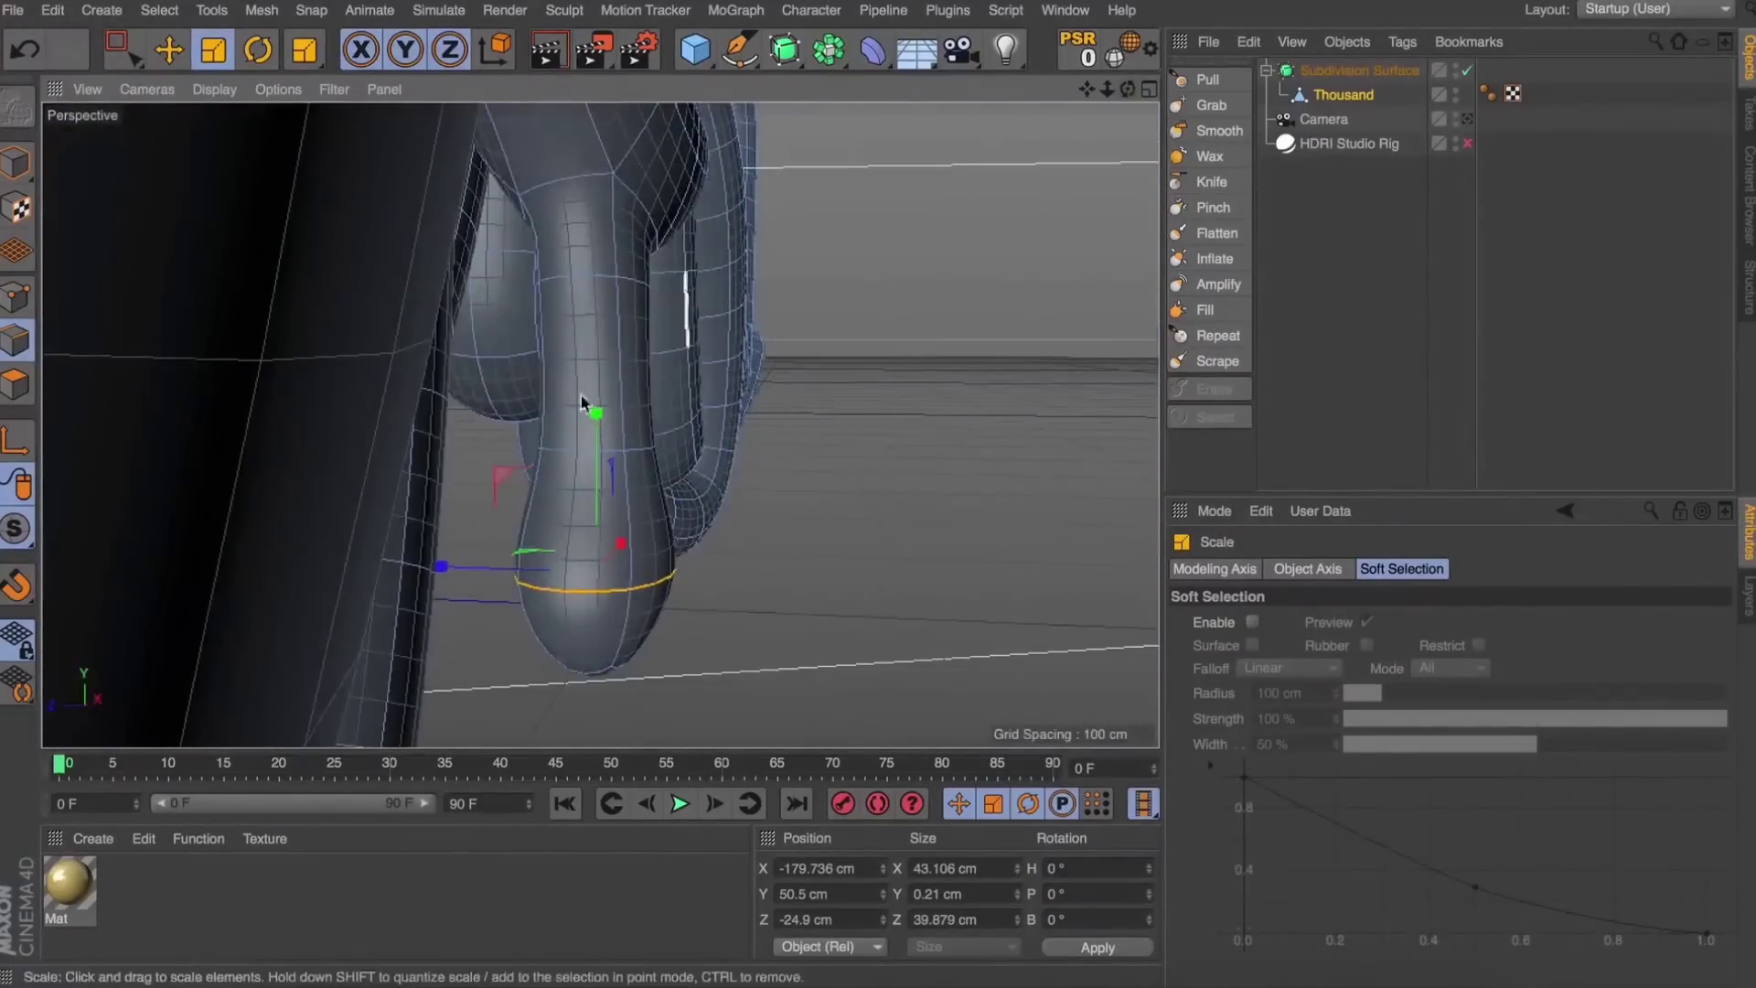
pyautogui.moveTo(446, 571); pyautogui.dragTo(437, 568)
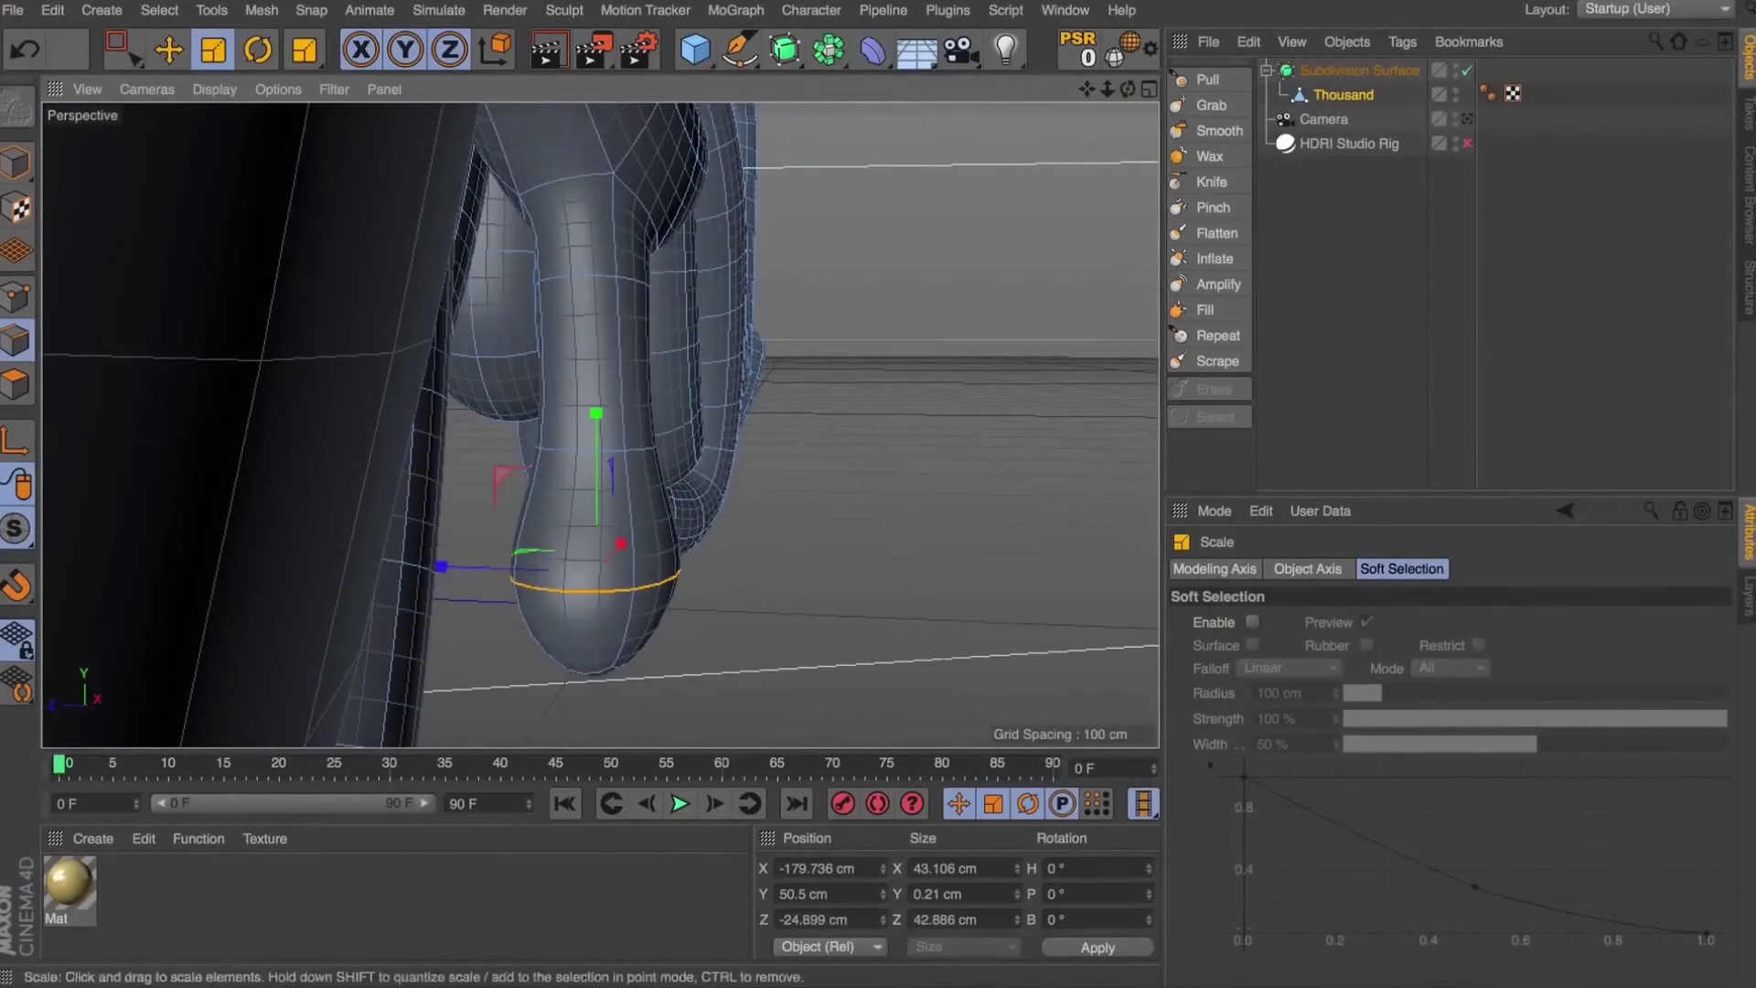
# Postpone the system update installation until tonight.
pyautogui.moveTo(1132, 91); pyautogui.dragTo(1131, 91)
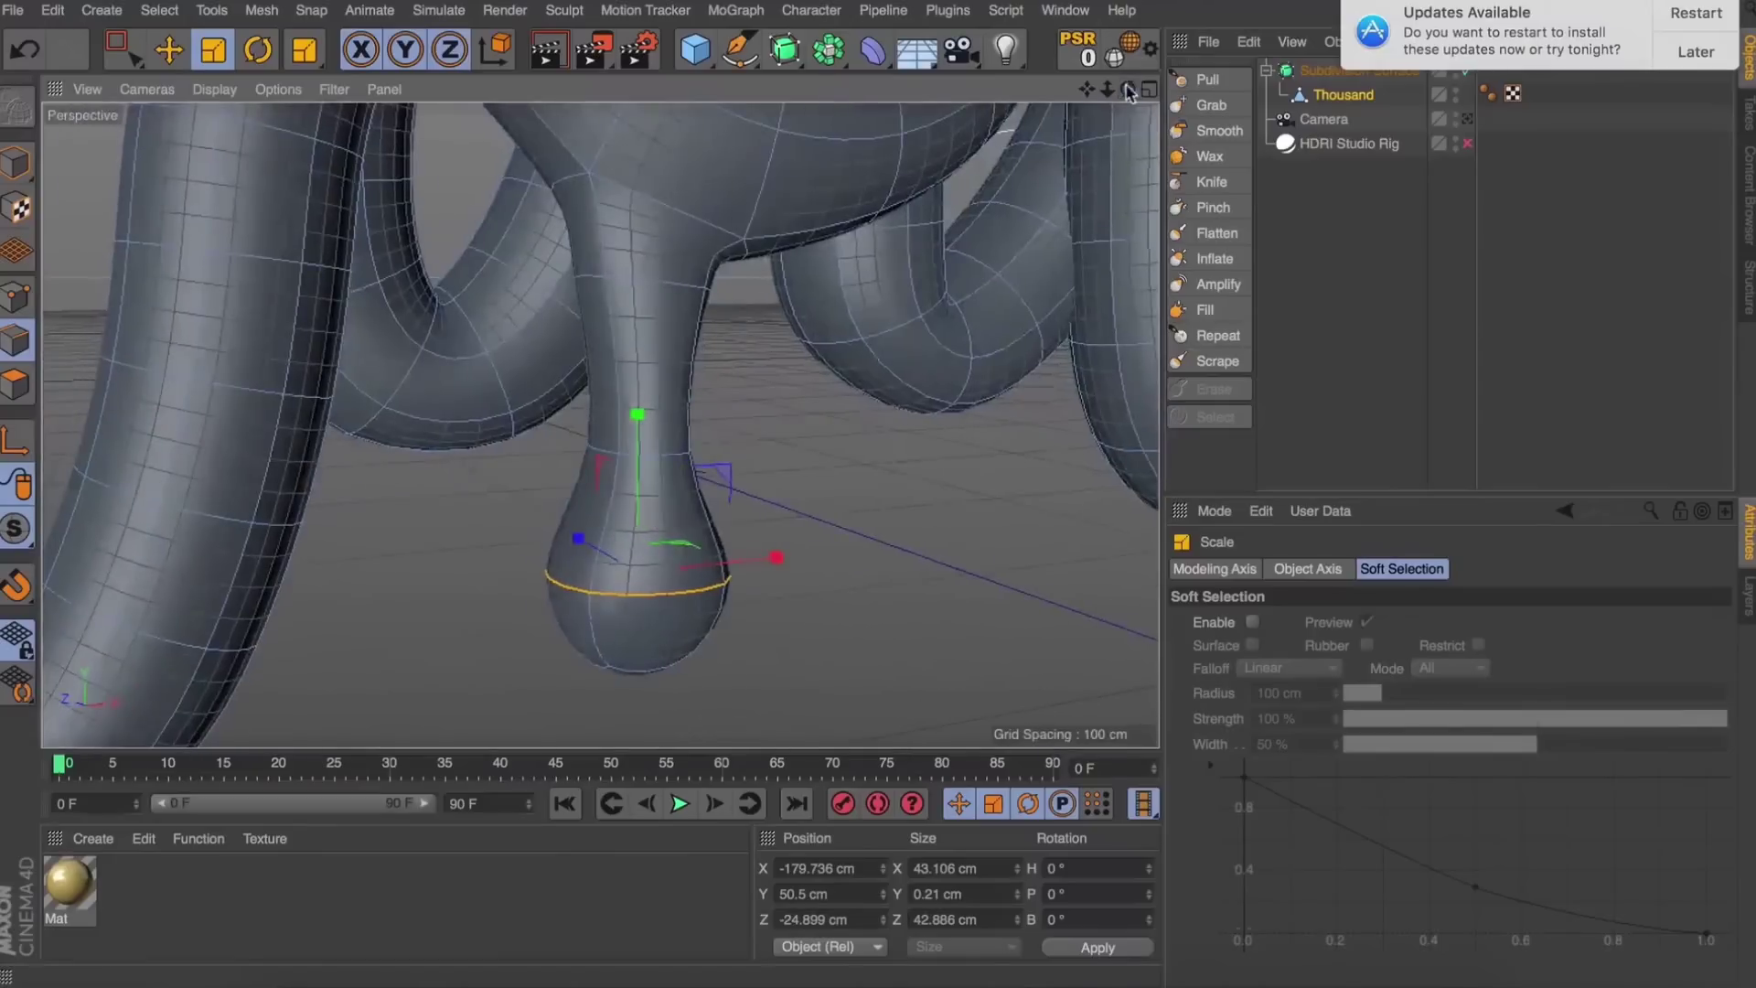
pyautogui.click(1690, 53)
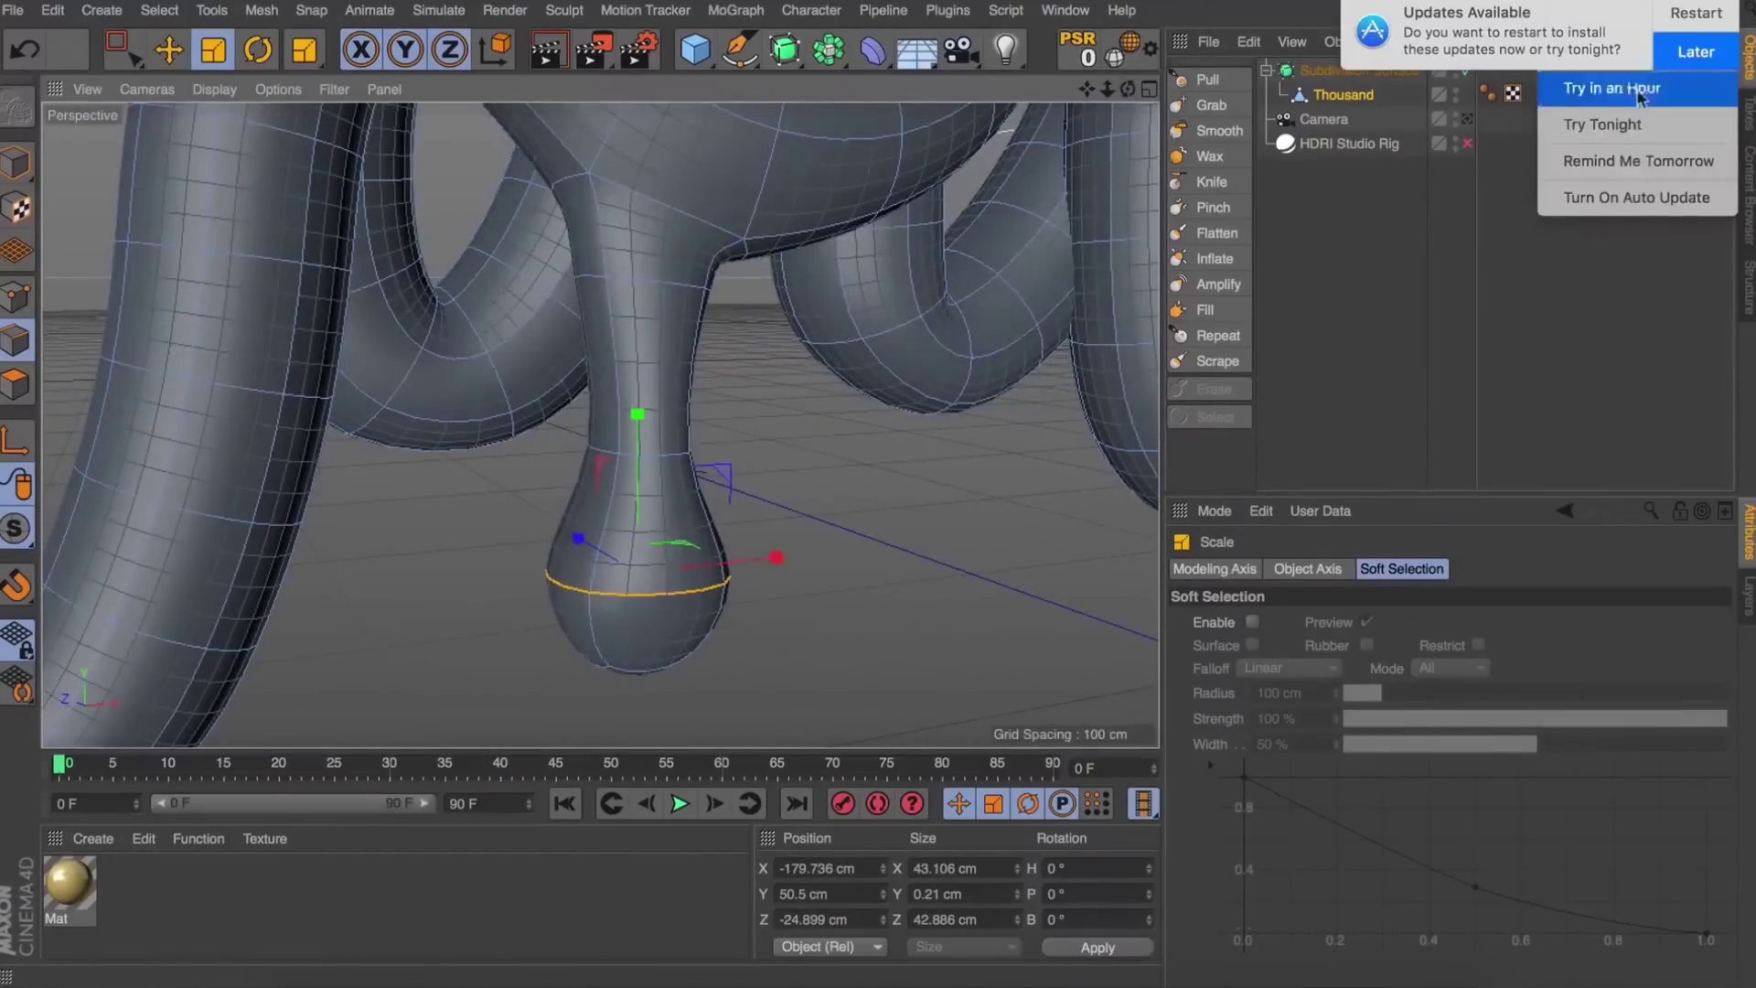
pyautogui.click(1599, 128)
# Select a Thousand polygon on the same curved stroke's rising side, beyond the first drip, and extrude it about 26 cm.
pyautogui.moveTo(1108, 91)
pyautogui.mouseDown()
pyautogui.moveTo(1087, 90)
pyautogui.moveTo(1129, 89)
pyautogui.moveTo(1078, 118)
pyautogui.moveTo(1111, 102)
pyautogui.mouseUp()
pyautogui.click(1317, 238)
pyautogui.click(1346, 96)
pyautogui.click(15, 384)
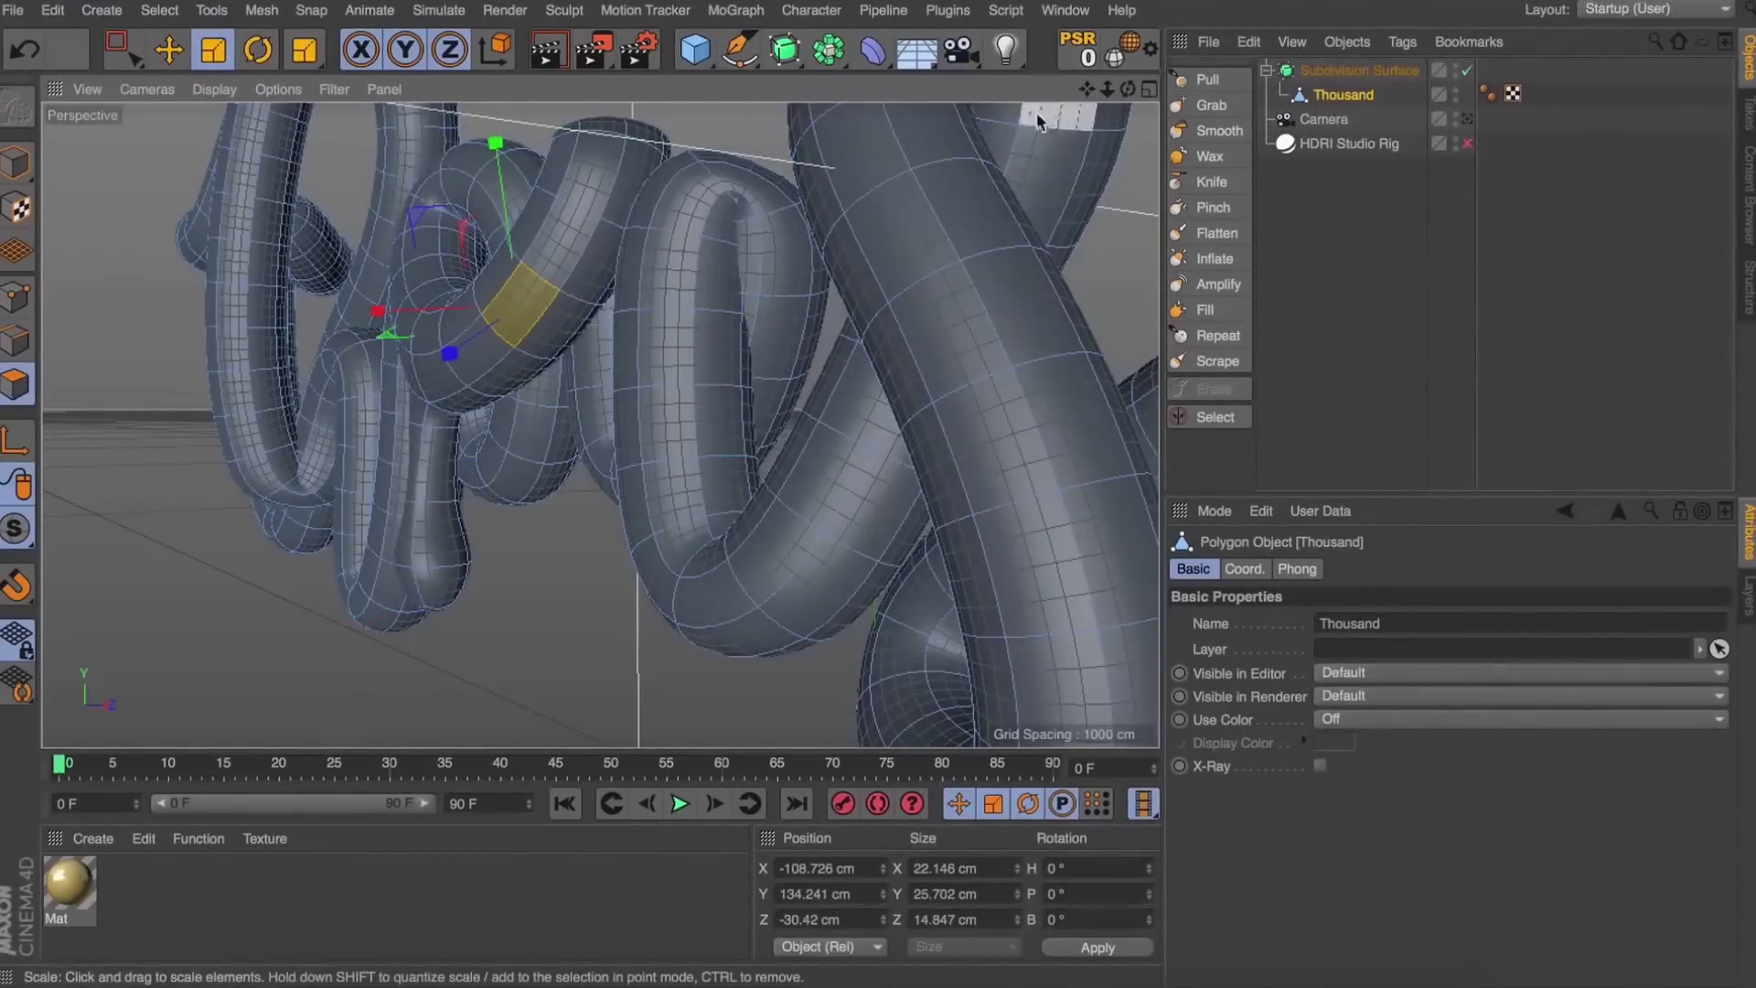
pyautogui.press('d')
pyautogui.moveTo(1130, 90); pyautogui.dragTo(1198, 112)
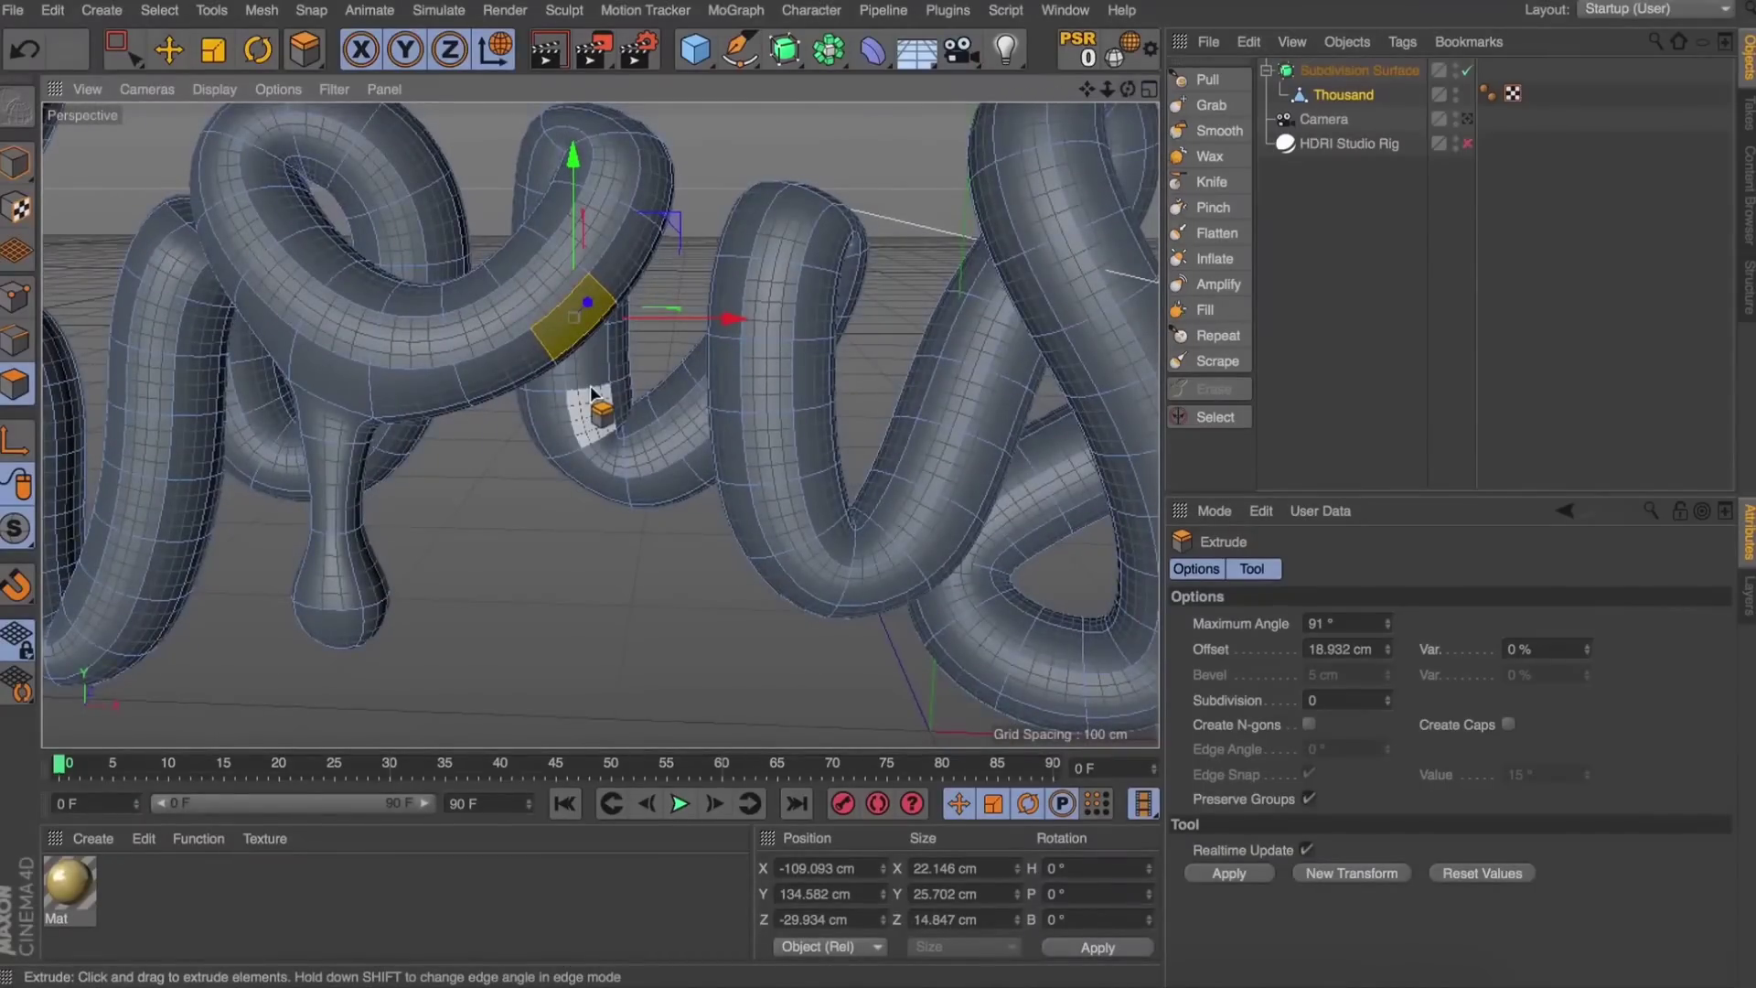
pyautogui.moveTo(591, 388); pyautogui.dragTo(600, 389)
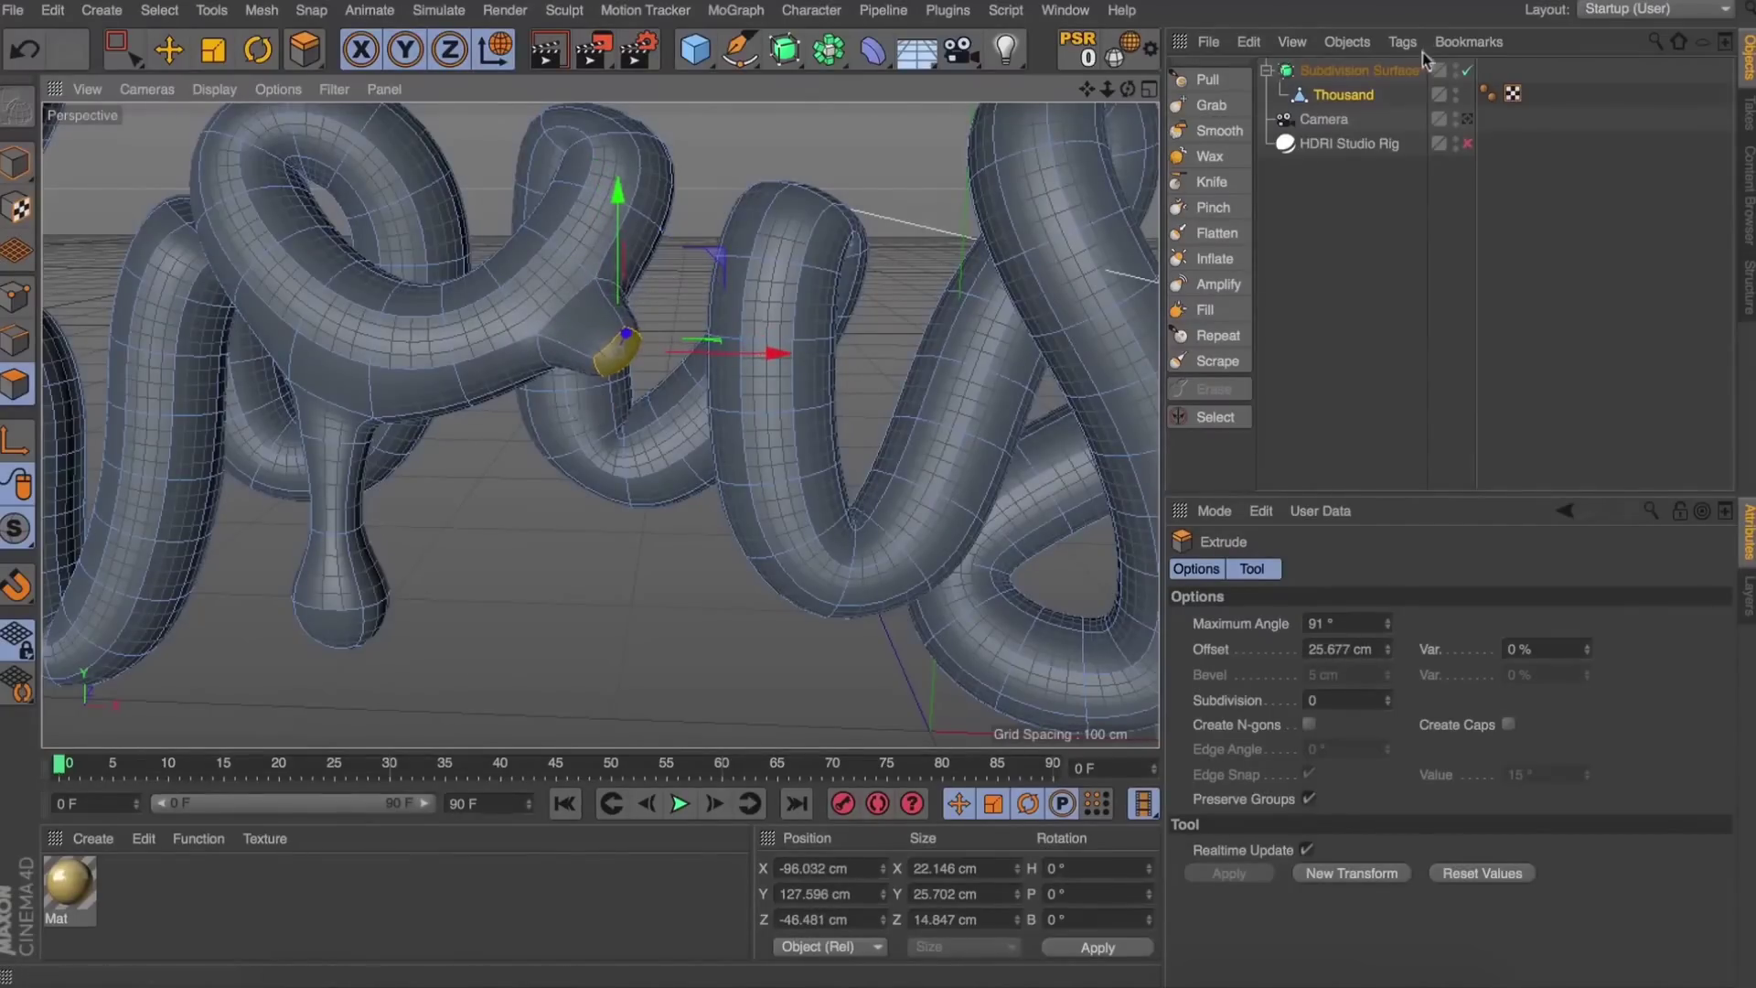
# Disable the Subdivision Surface, then rotate and move the second drip's end polygon so it faces straight down below the stroke.
pyautogui.click(1468, 70)
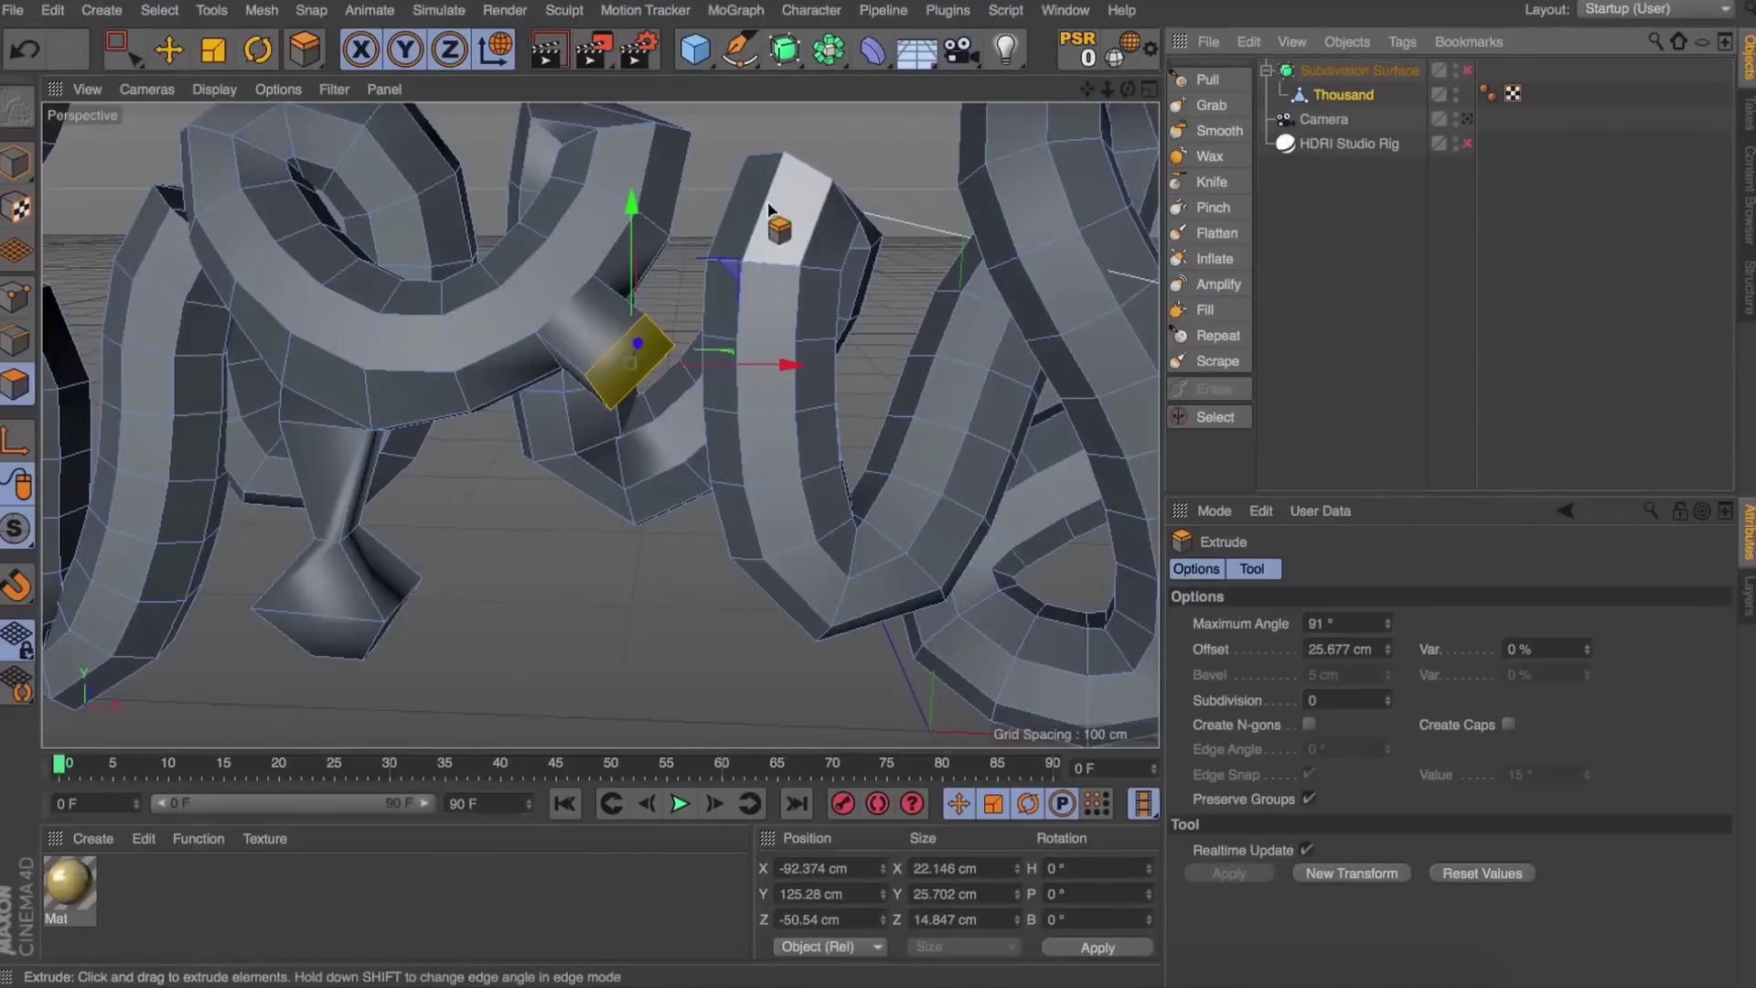
pyautogui.press('r')
pyautogui.moveTo(670, 295); pyautogui.dragTo(670, 413)
pyautogui.press('e')
pyautogui.moveTo(643, 516); pyautogui.dragTo(648, 576)
pyautogui.moveTo(735, 433); pyautogui.dragTo(622, 423)
pyautogui.press('r')
pyautogui.moveTo(756, 331); pyautogui.dragTo(632, 423)
# Extrude the second drip's end downward twice, finishing at Y about 63 cm.
pyautogui.press('d')
pyautogui.moveTo(798, 619); pyautogui.dragTo(851, 619)
pyautogui.press('d')
pyautogui.keyDown('alt'); pyautogui.moveTo(851, 619); pyautogui.dragTo(714, 444); pyautogui.keyUp('alt')
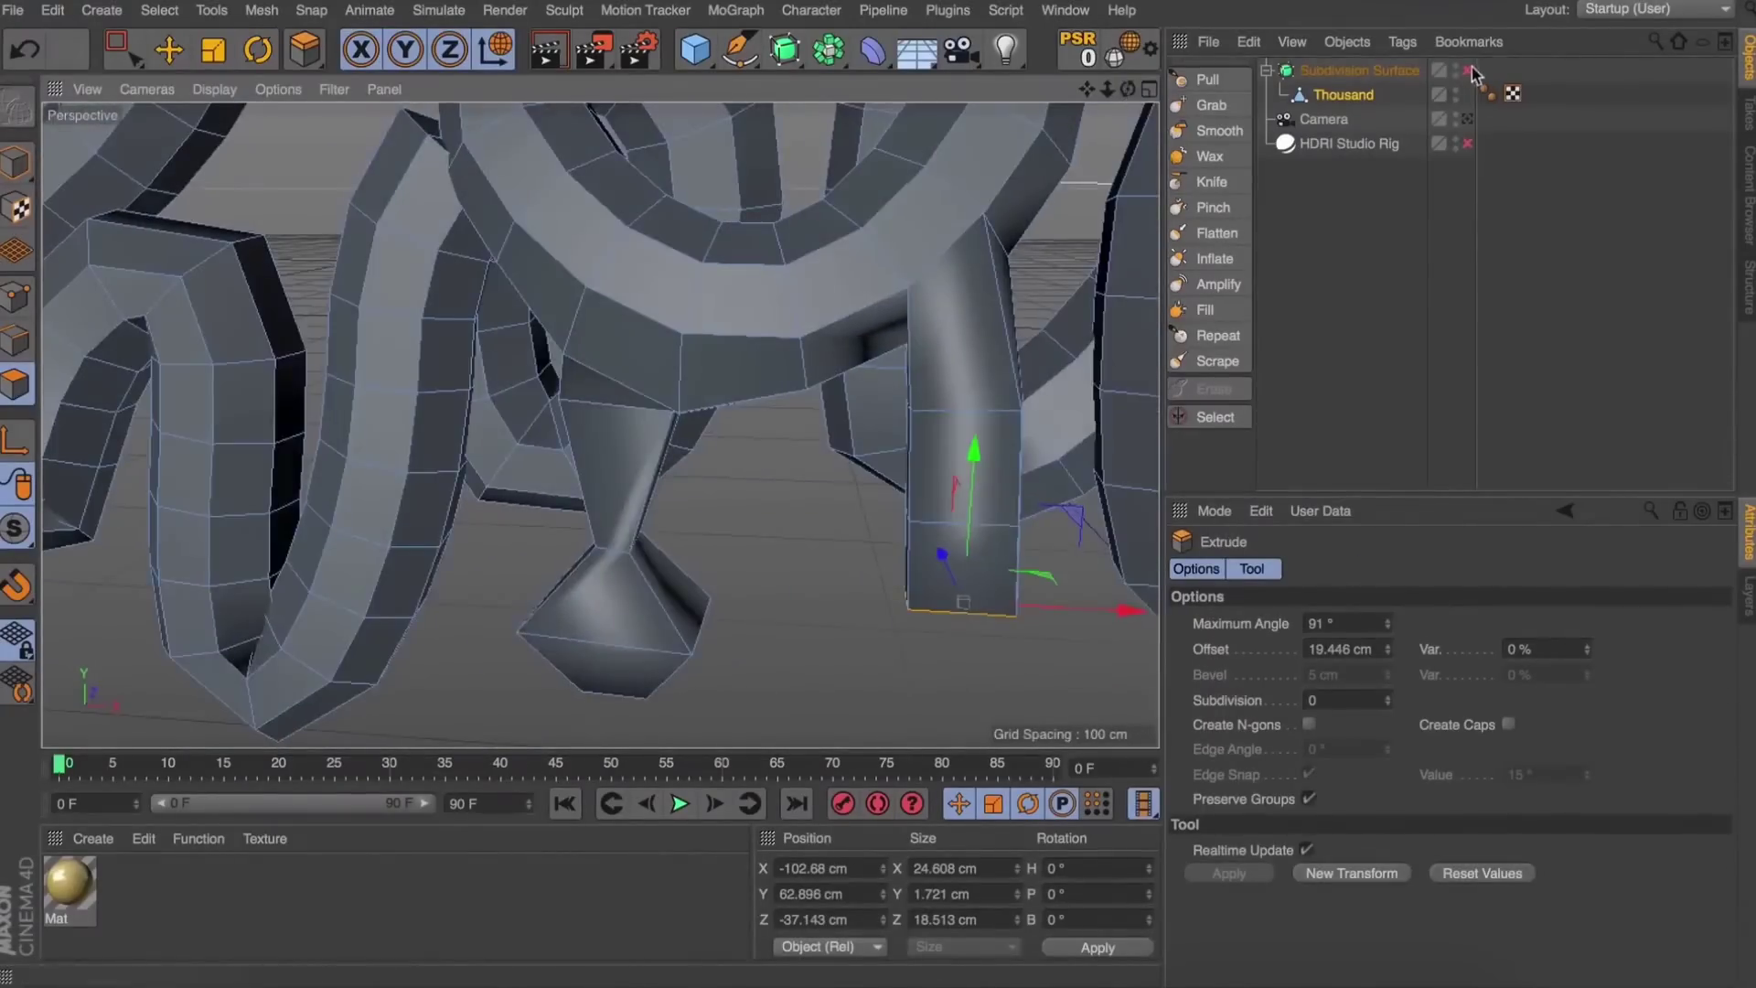
# Re-enable the Subdivision Surface and scale the edge loop where the second drip joins the stroke.
pyautogui.click(1468, 70)
pyautogui.press('u')
pyautogui.press('l')
pyautogui.click(15, 340)
pyautogui.click(933, 262)
pyautogui.press('t')
pyautogui.moveTo(933, 262); pyautogui.dragTo(1129, 92)
# Select the edge loop at the second drip's upper neck and scale it to about 25 cm along Z and 17 cm along X.
pyautogui.press('u')
pyautogui.press('l')
pyautogui.keyDown('alt'); pyautogui.moveTo(995, 408); pyautogui.dragTo(667, 400); pyautogui.keyUp('alt')
pyautogui.press('t')
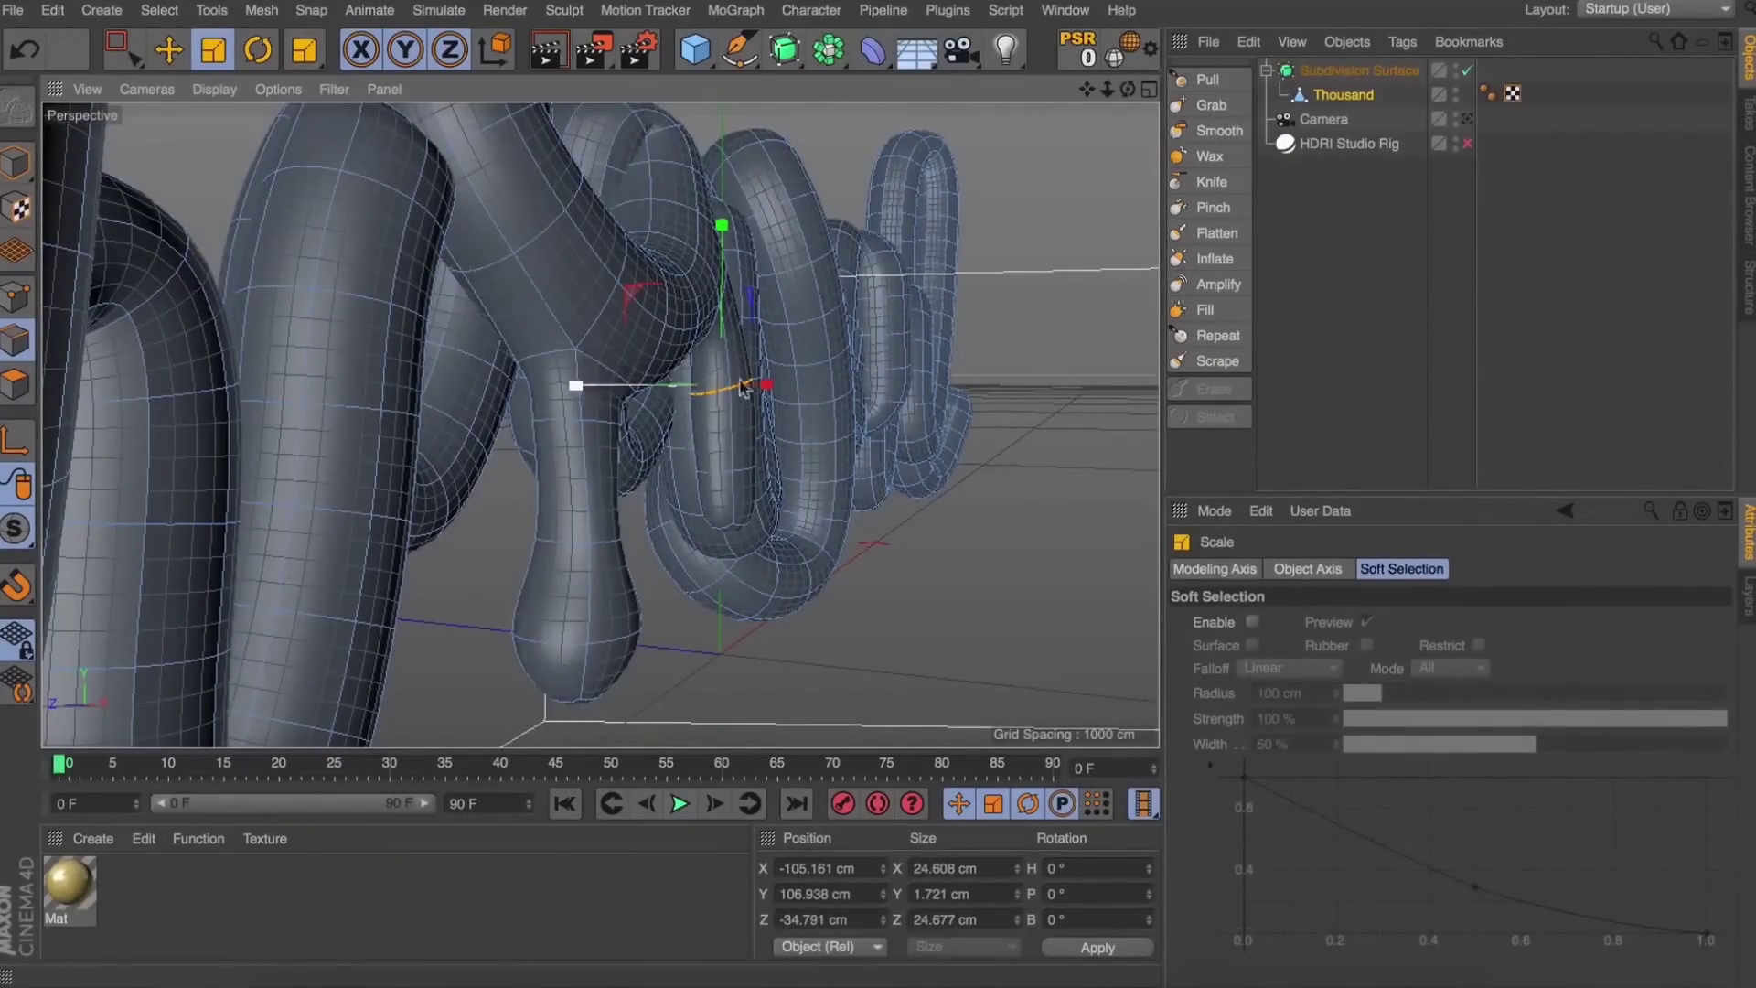
pyautogui.moveTo(1128, 89)
pyautogui.mouseDown()
pyautogui.moveTo(600, 422)
pyautogui.moveTo(1129, 90)
pyautogui.mouseUp()
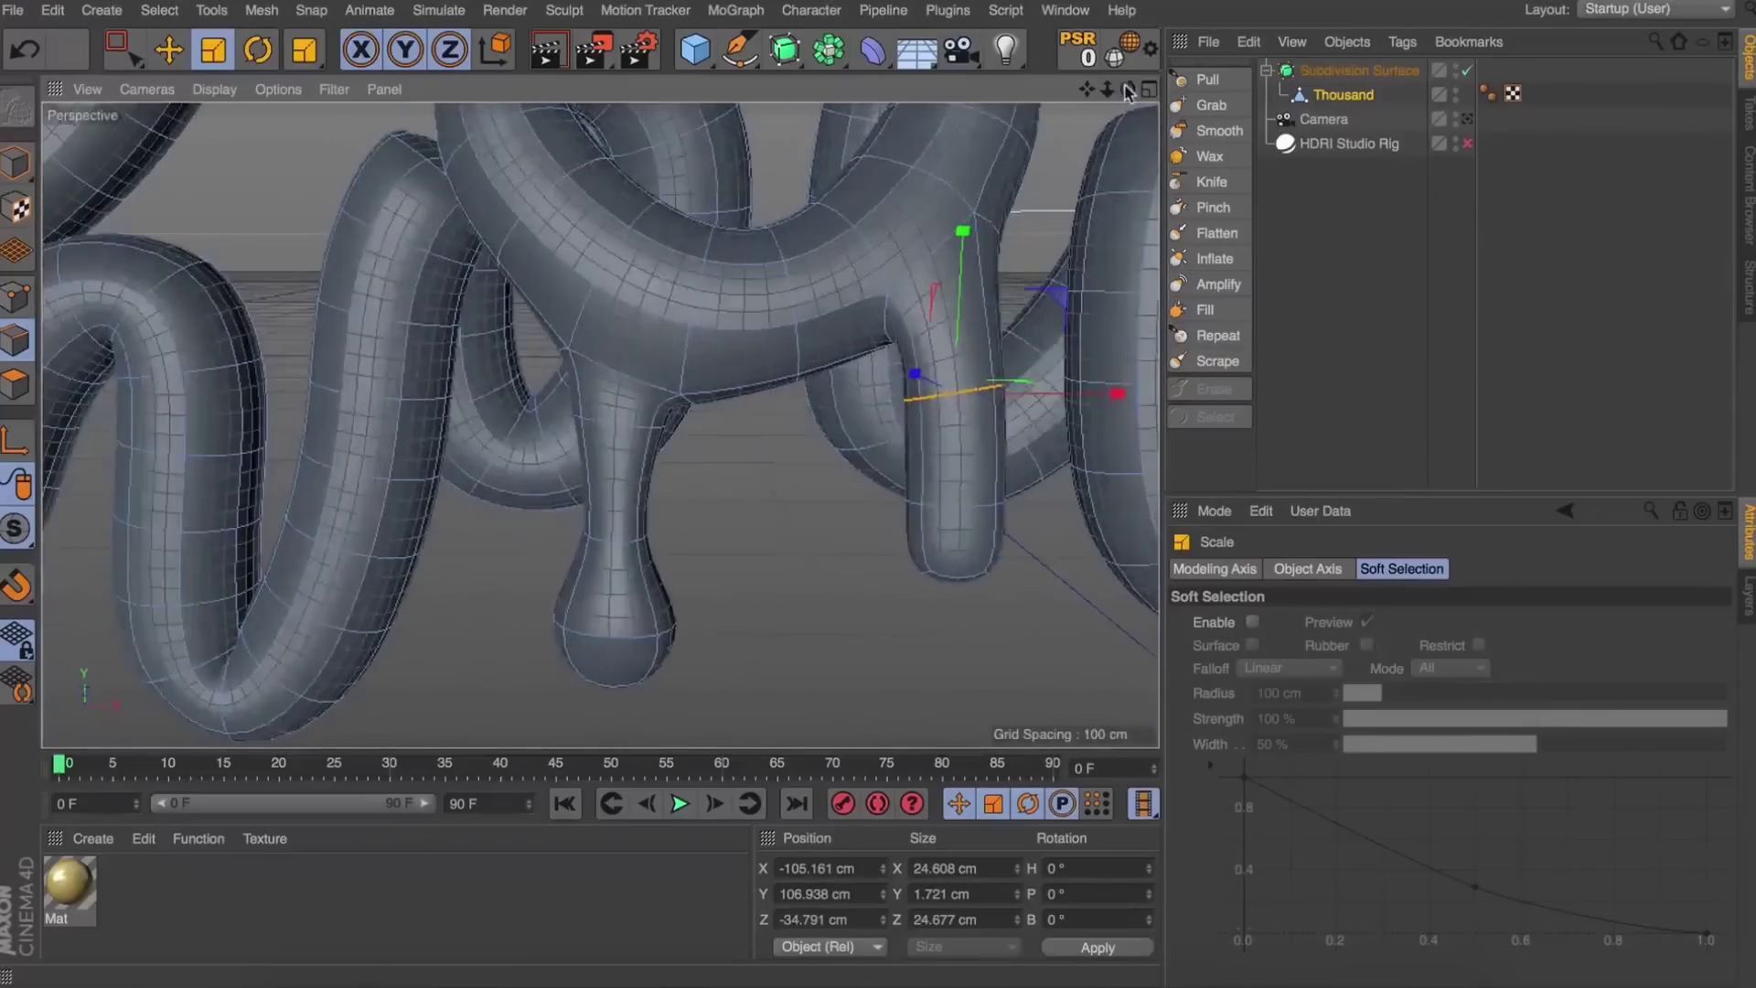
pyautogui.moveTo(1072, 397); pyautogui.dragTo(1059, 400)
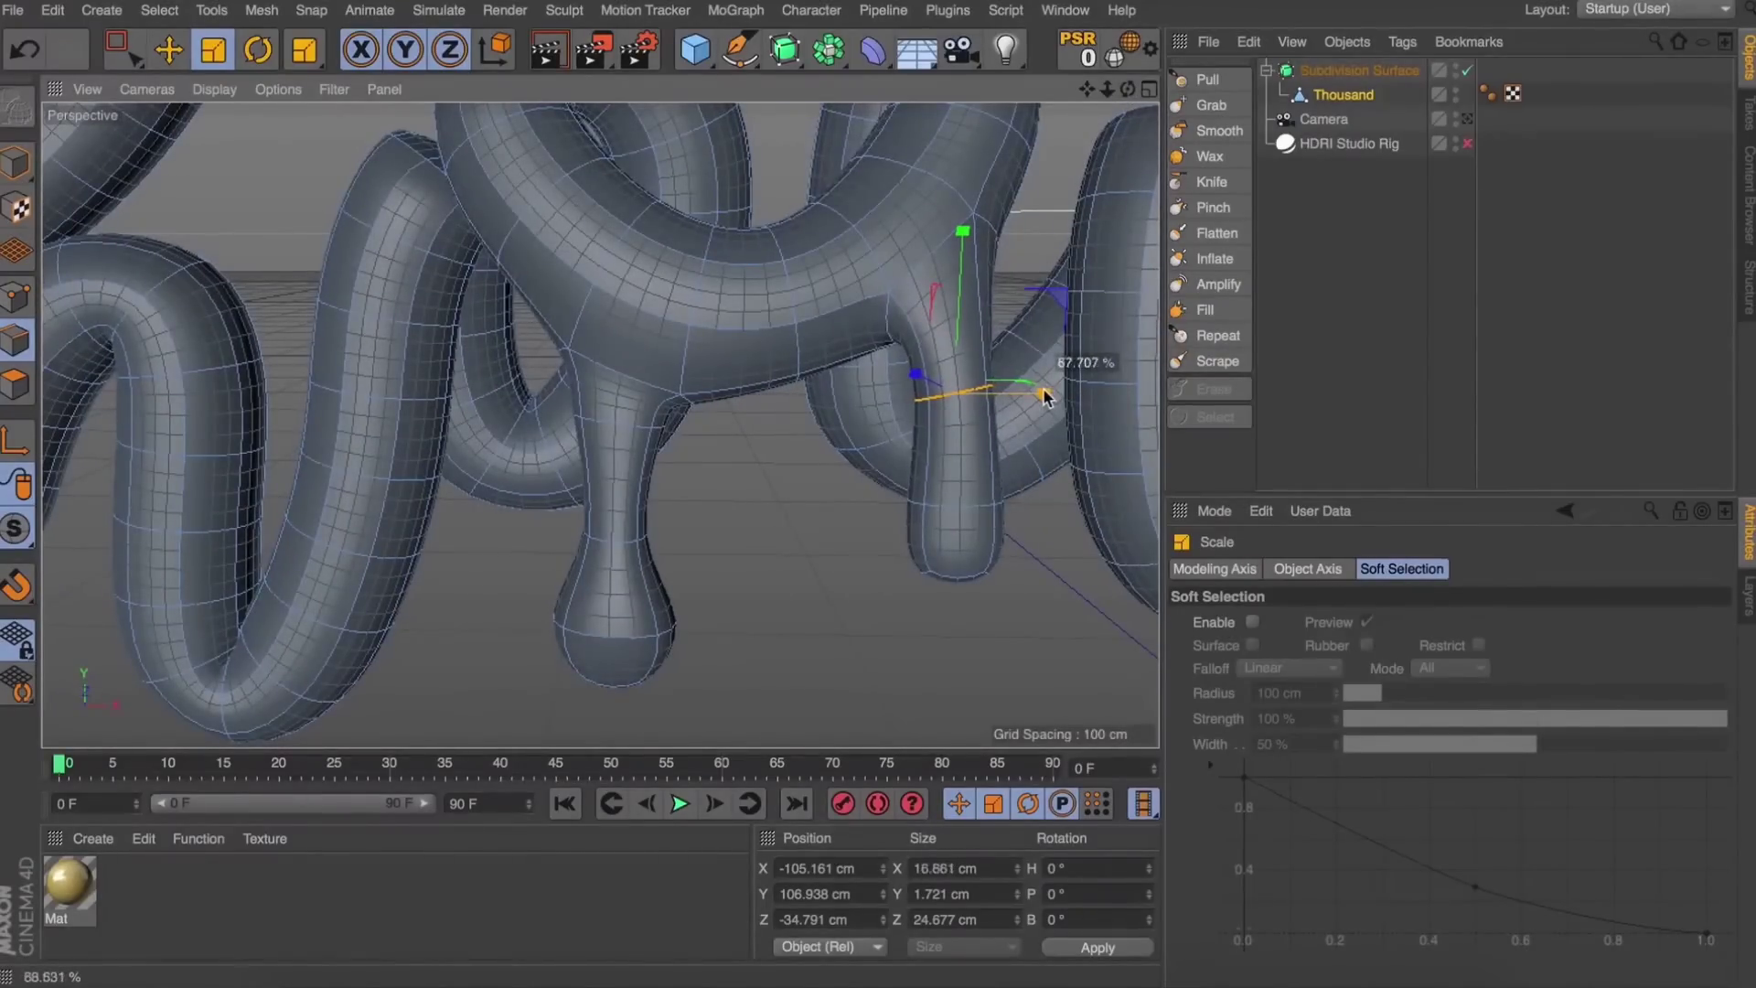
# Select the edge loop above the second drip's tip and scale it to about 27 cm along X and 20 cm along Z.
pyautogui.press('u')
pyautogui.press('l')
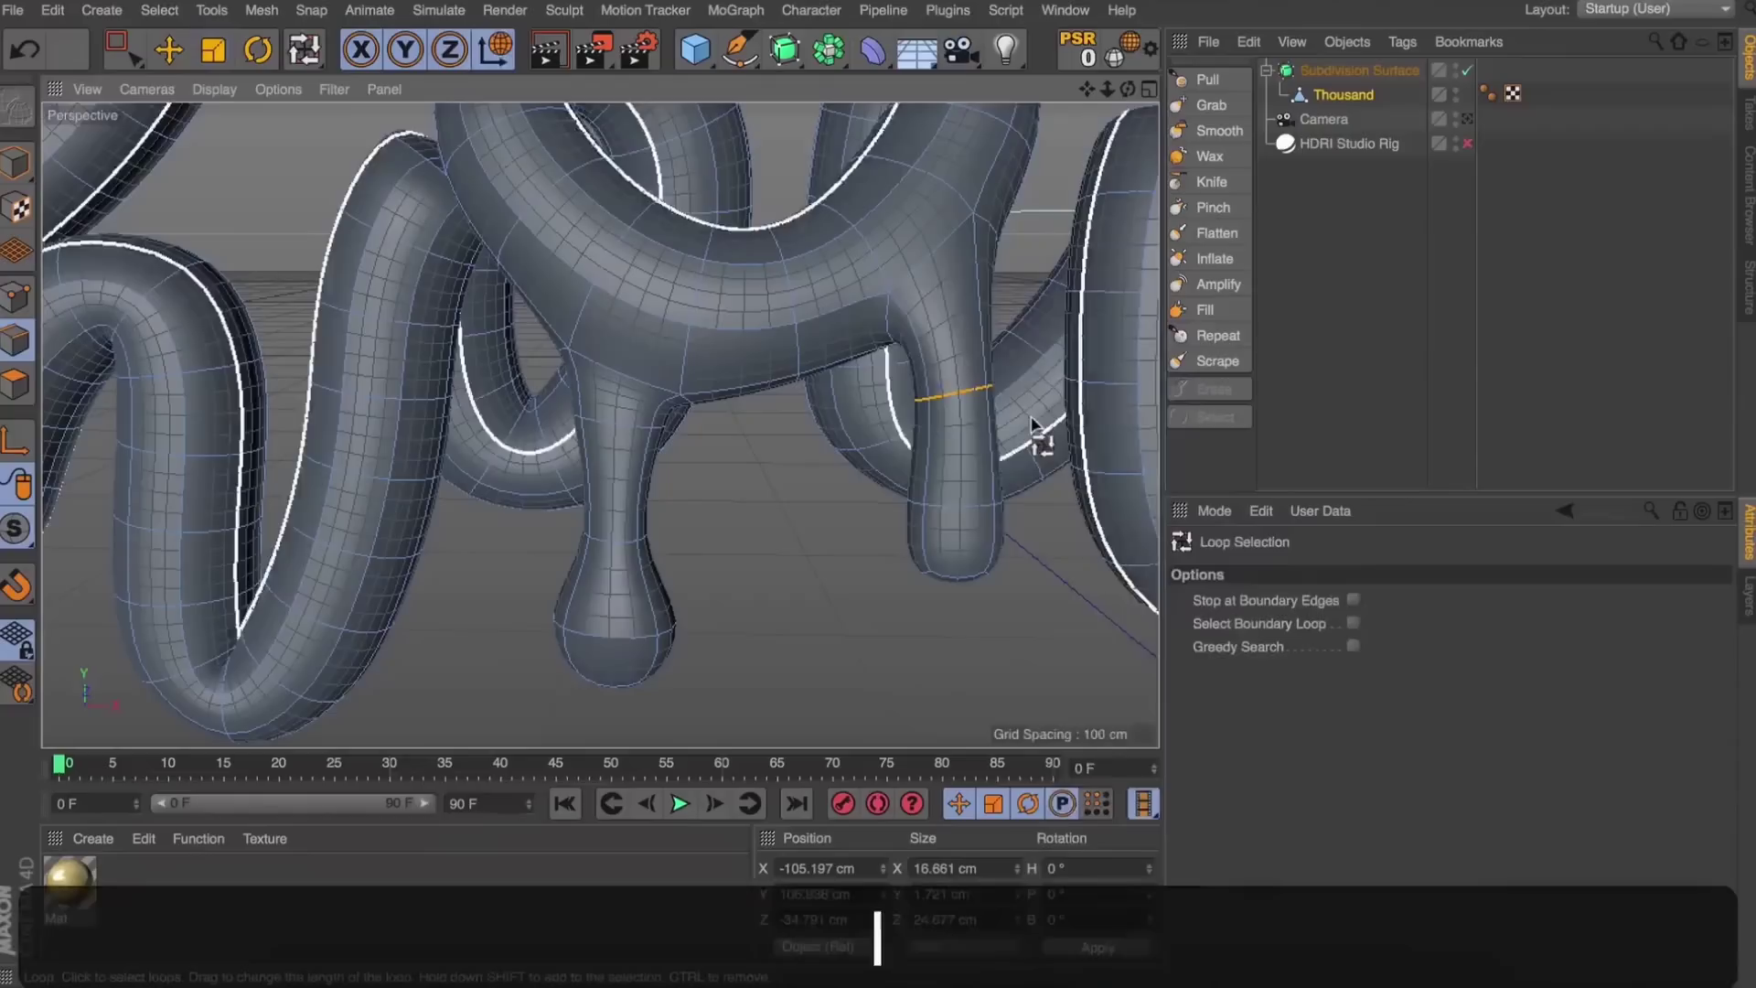
pyautogui.click(970, 496)
pyautogui.press('t')
pyautogui.moveTo(795, 549); pyautogui.dragTo(915, 484)
# Select the edge loop at the very end of the second drip and scale it to about 11 cm along X.
pyautogui.press('u')
pyautogui.press('l')
pyautogui.click(951, 569)
pyautogui.press('t')
pyautogui.moveTo(769, 600); pyautogui.dragTo(466, 713)
# Select the edge loop around the second drip's lower bulge and move it down to Y about 79 cm.
pyautogui.press('u')
pyautogui.press('l')
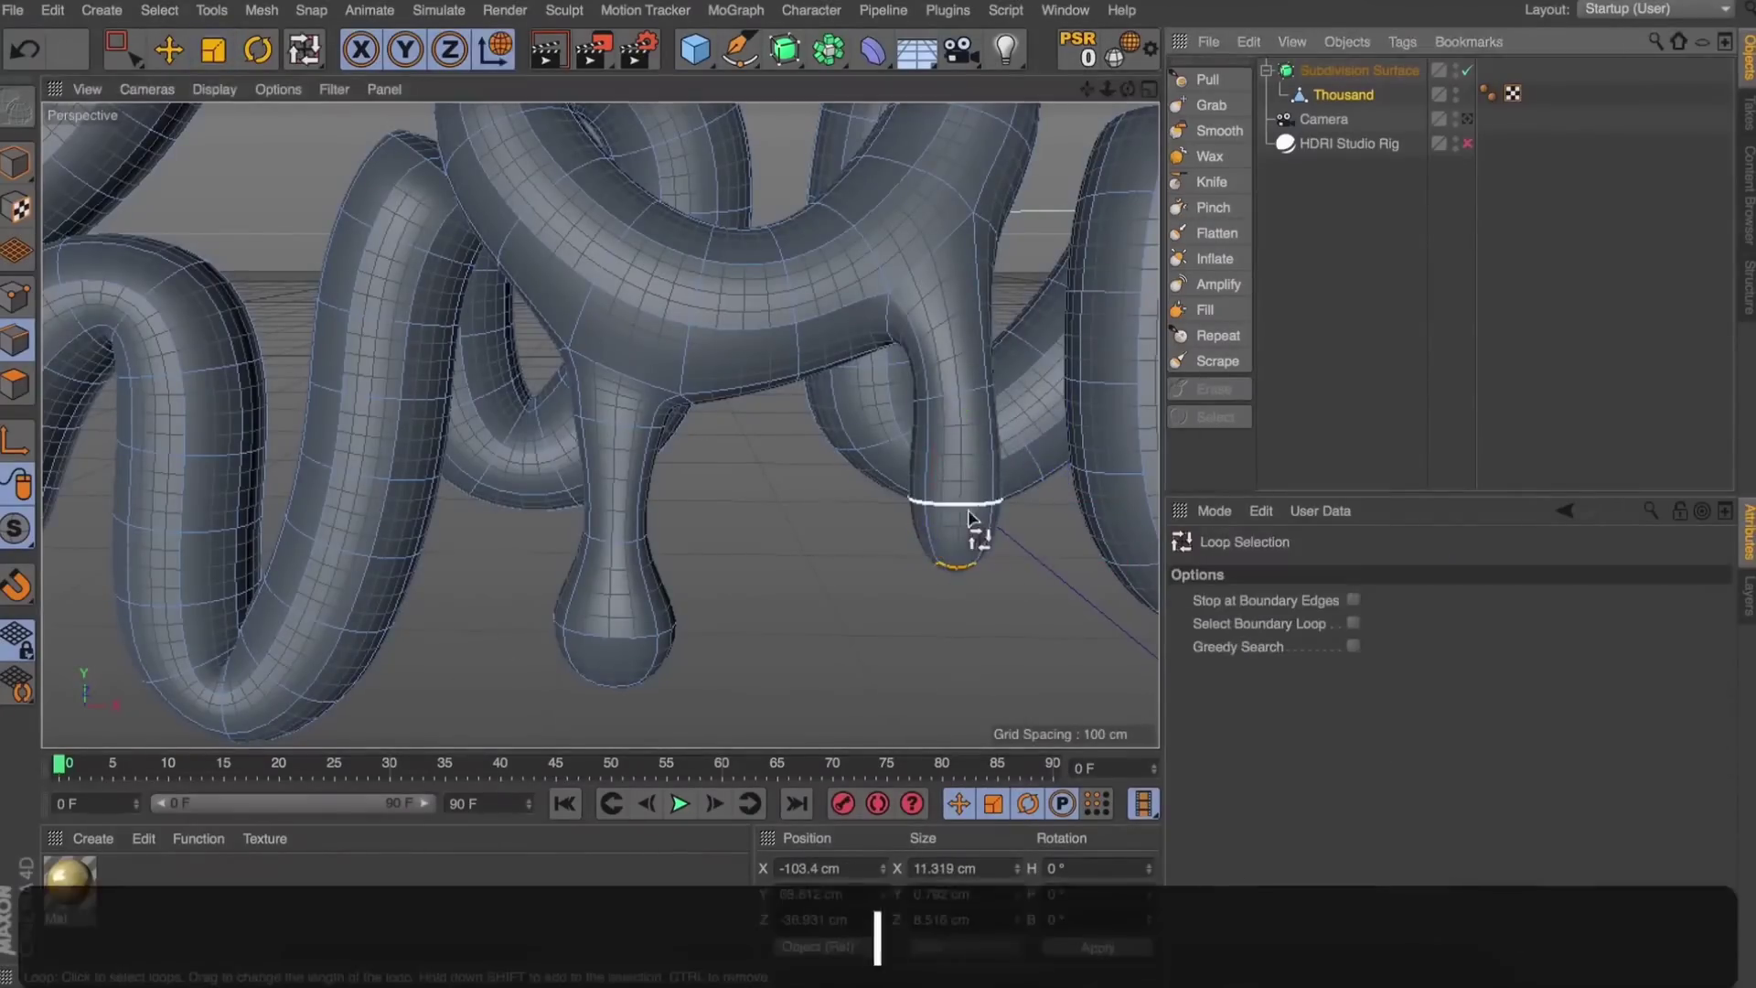
pyautogui.click(969, 516)
pyautogui.press('e')
pyautogui.moveTo(966, 366); pyautogui.dragTo(967, 382)
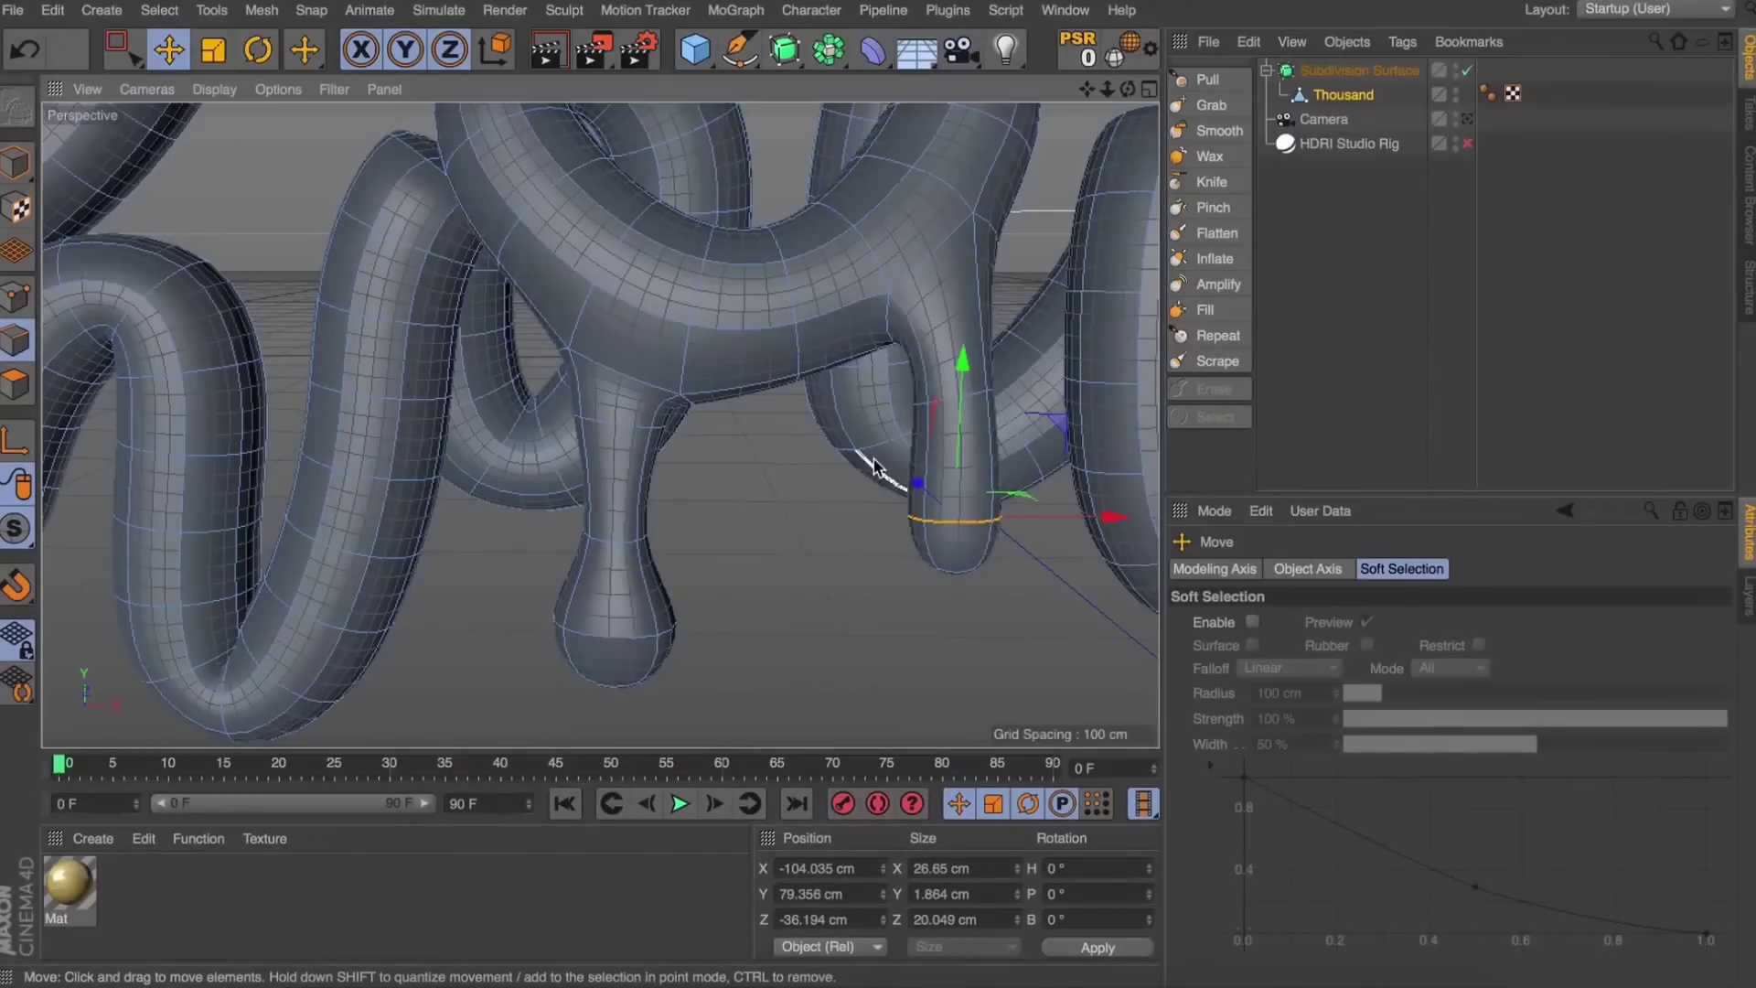
# Add one loop cut across the second drip between its neck and bulge loops, at an offset of about 50%.
pyautogui.press('k')
pyautogui.press('k')
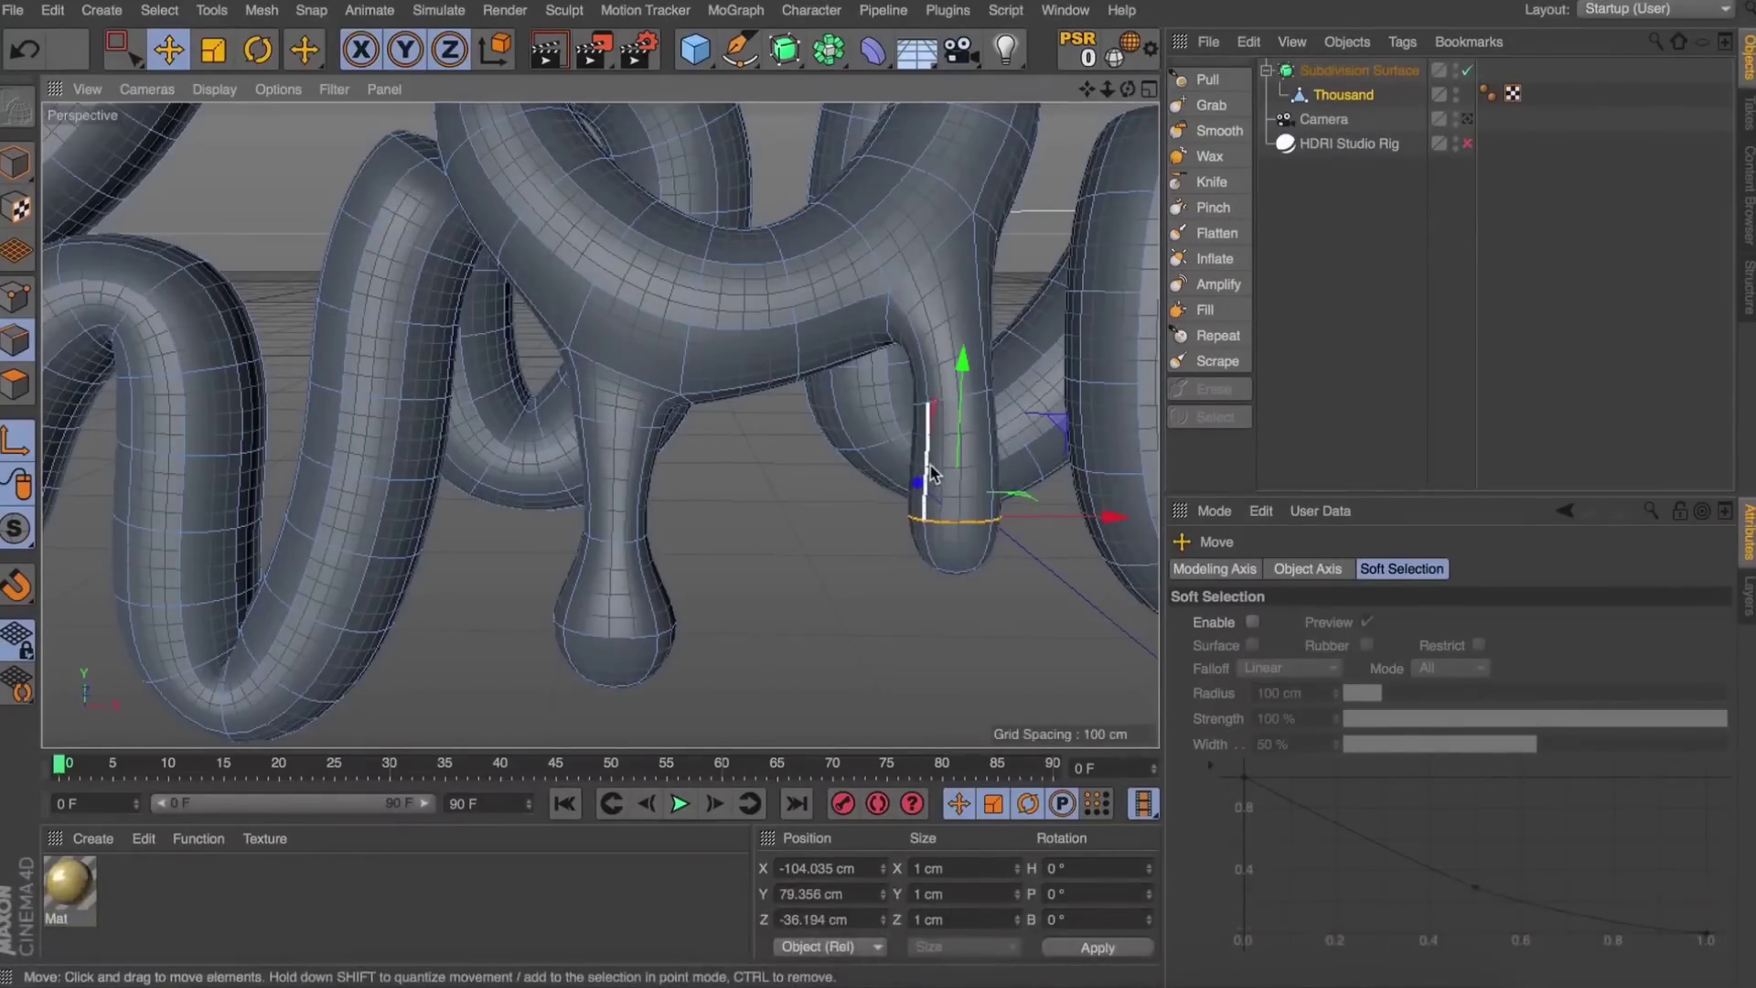
pyautogui.press('k')
pyautogui.press('l')
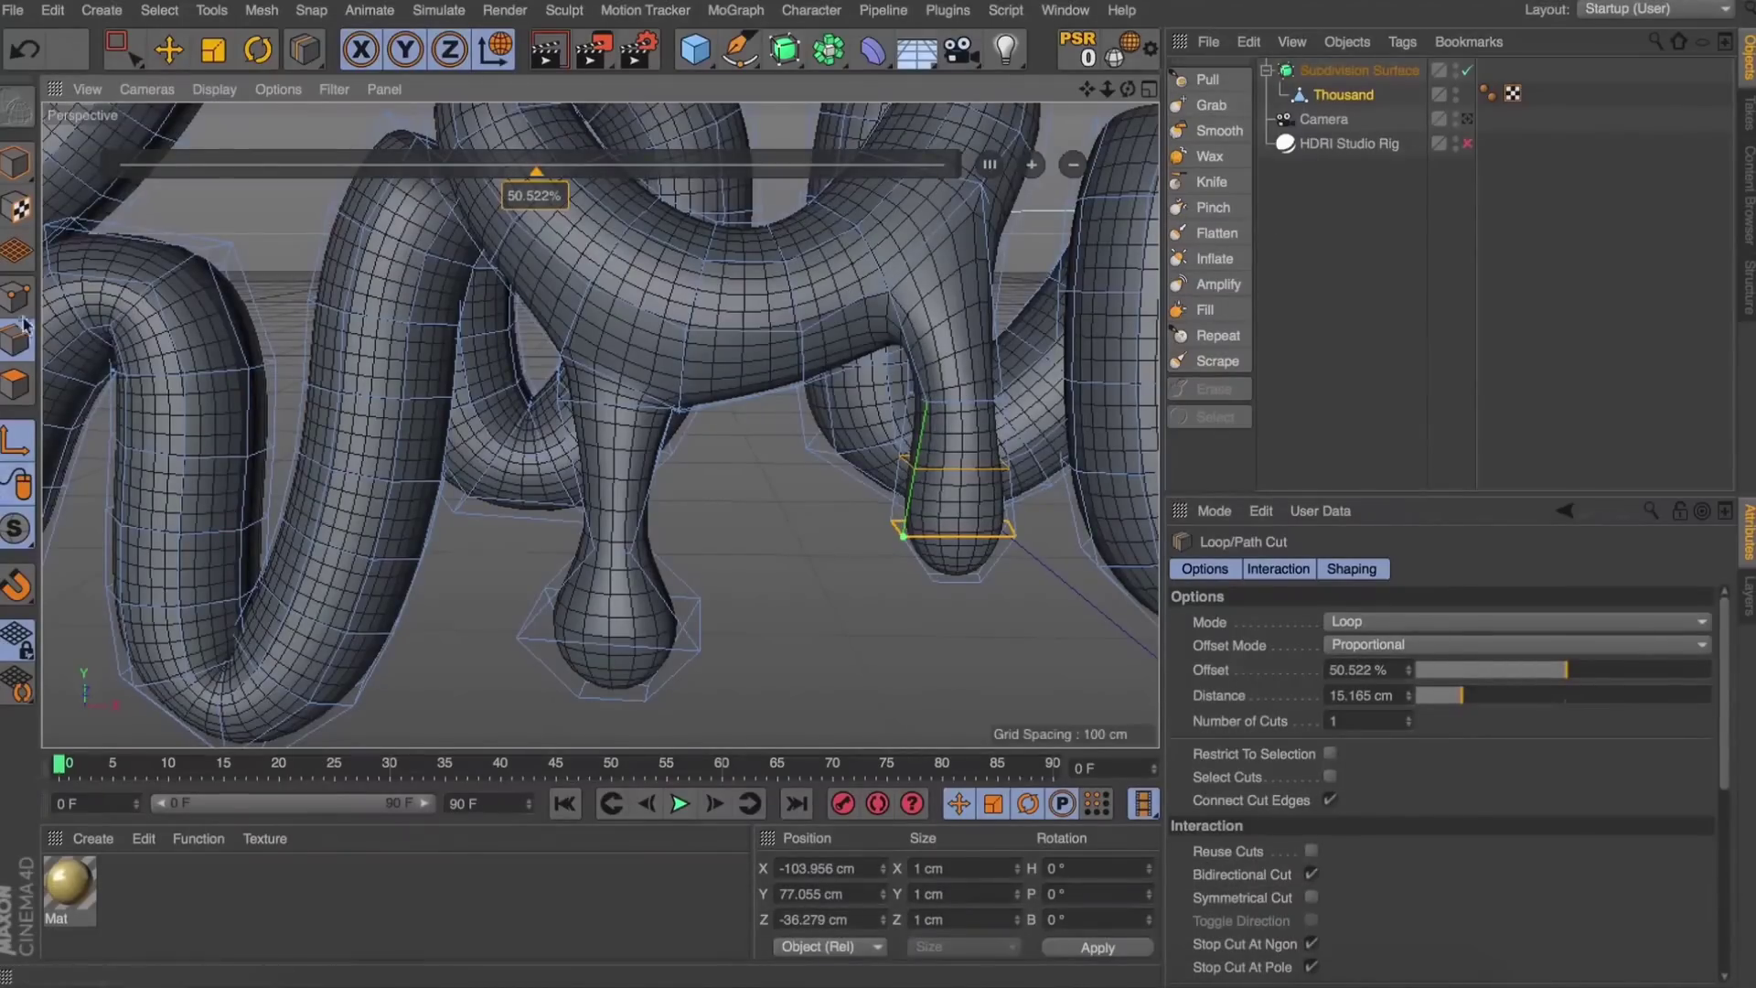
pyautogui.click(167, 50)
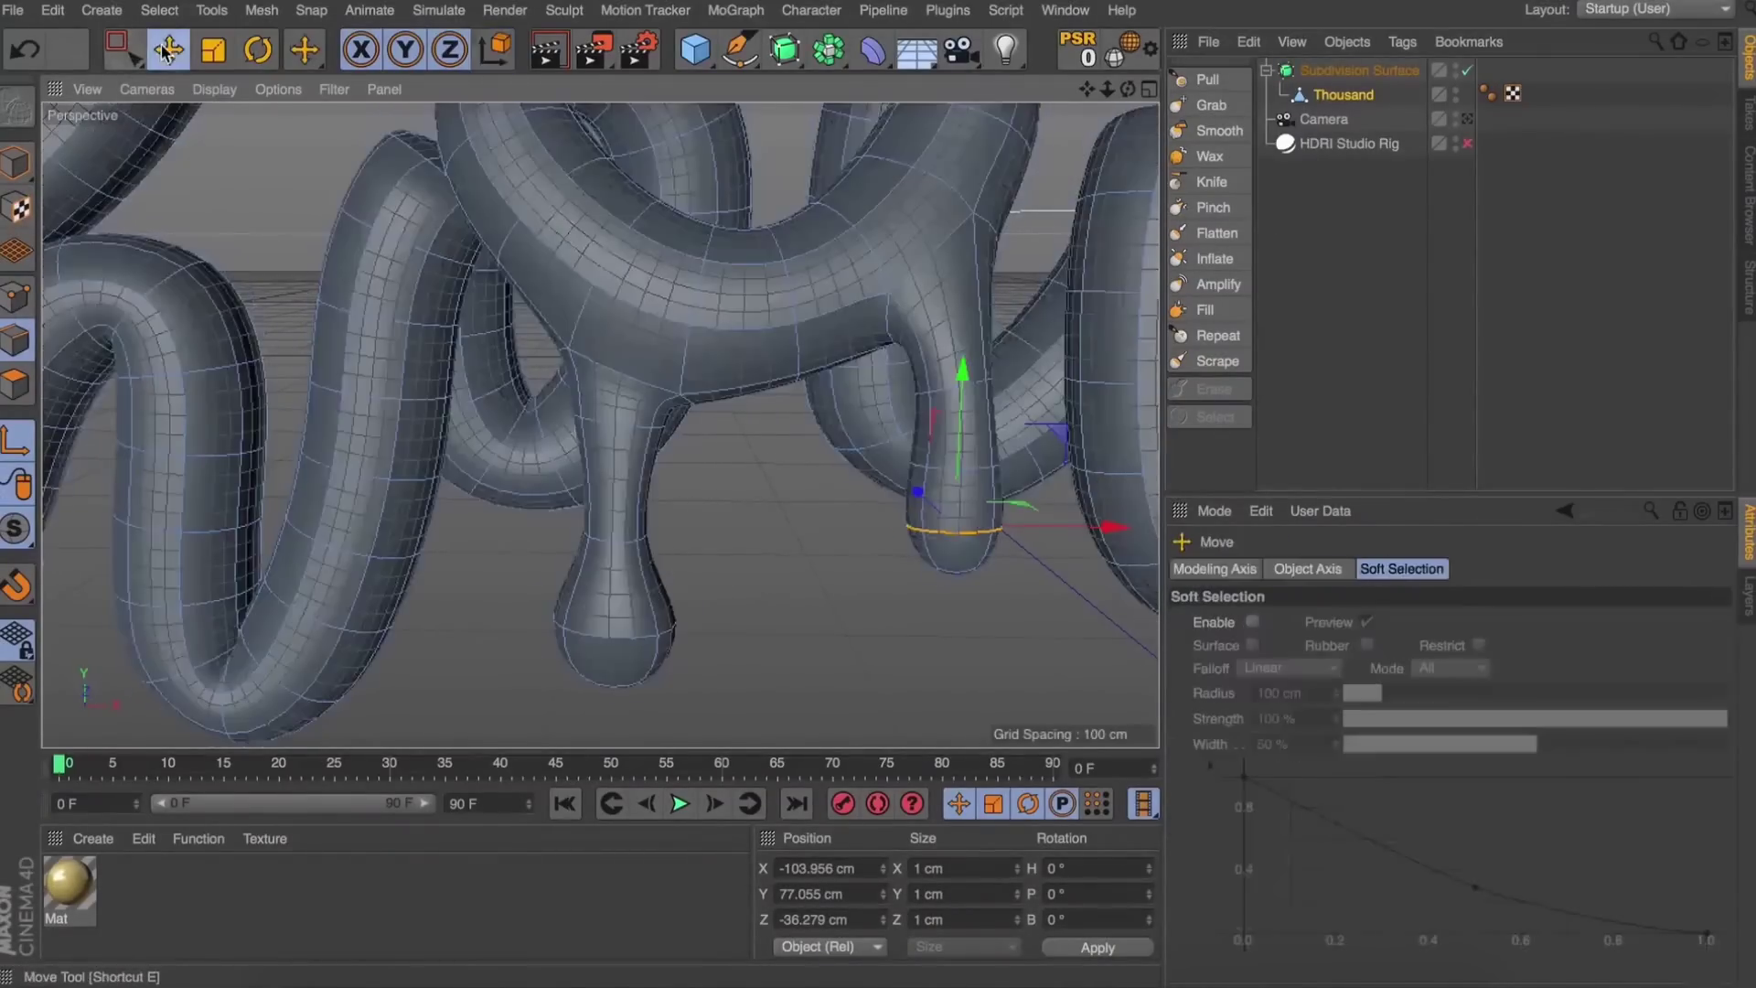
# Select the new edge loop in the middle of the second drip and try to scale it.
pyautogui.press('u')
pyautogui.press('l')
pyautogui.click(956, 474)
pyautogui.press('t')
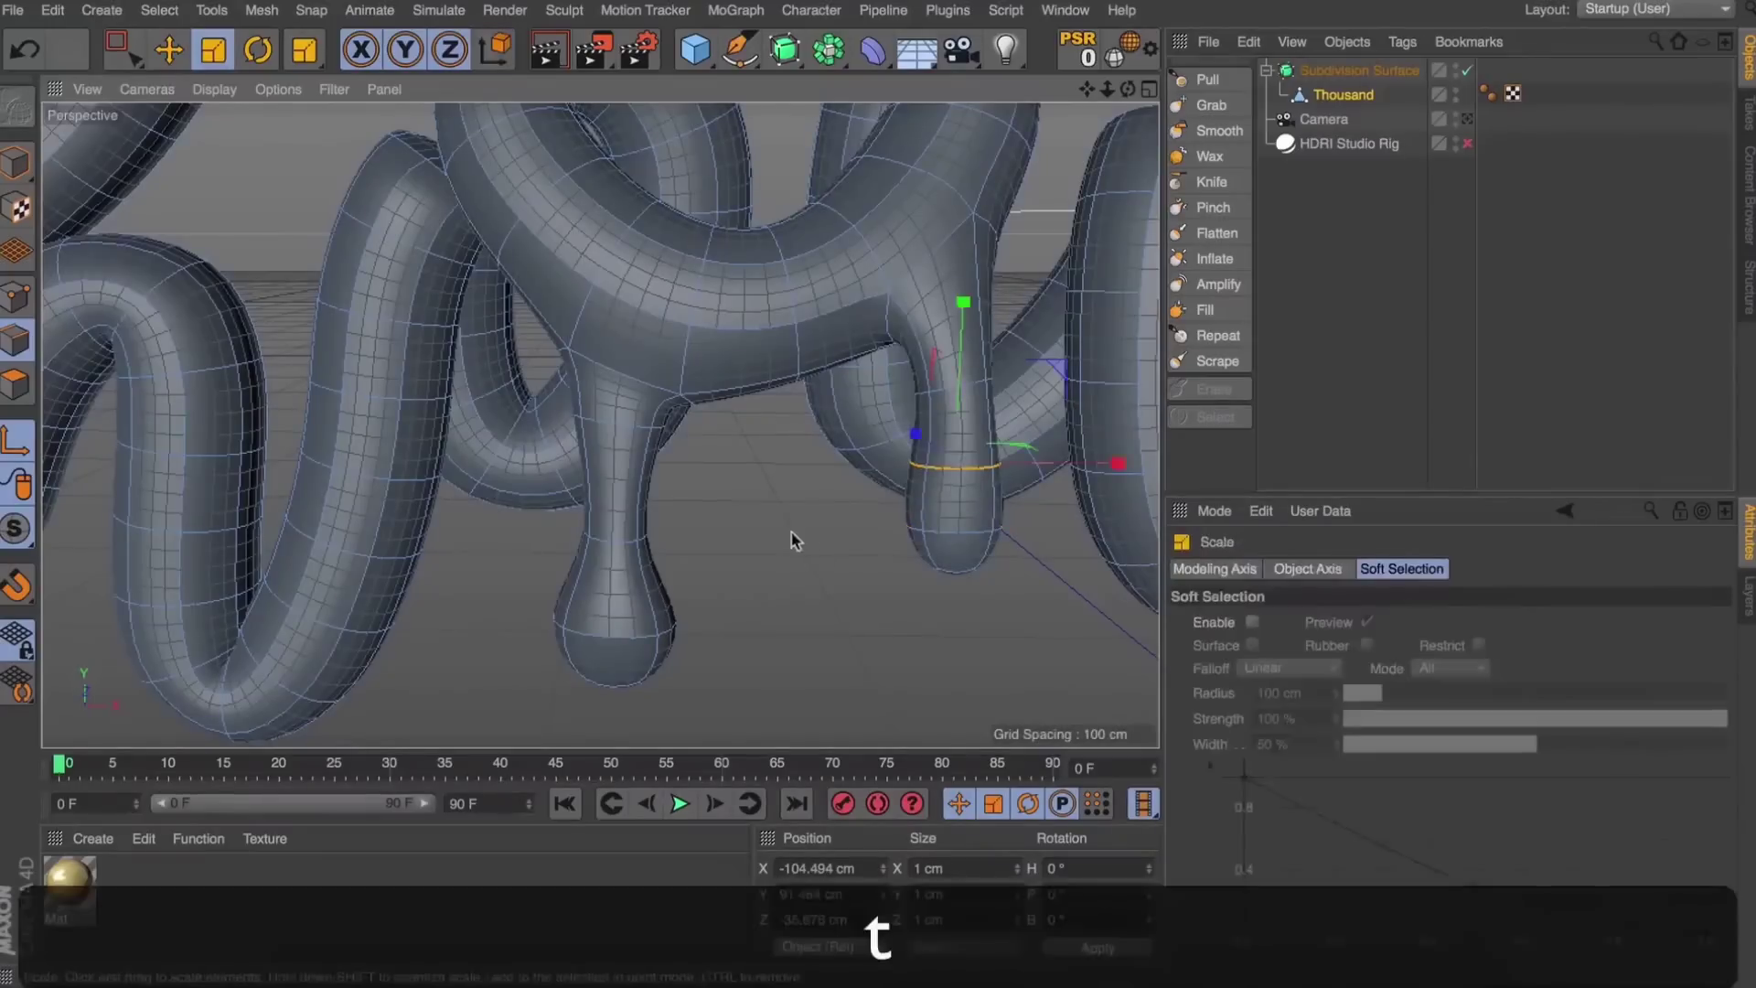
pyautogui.moveTo(407, 667); pyautogui.dragTo(403, 667)
# Turn off axis modification and scale the new edge loop to about 9 cm along X and Z, disabling the Subdivision Surface only meanwhile.
pyautogui.click(16, 162)
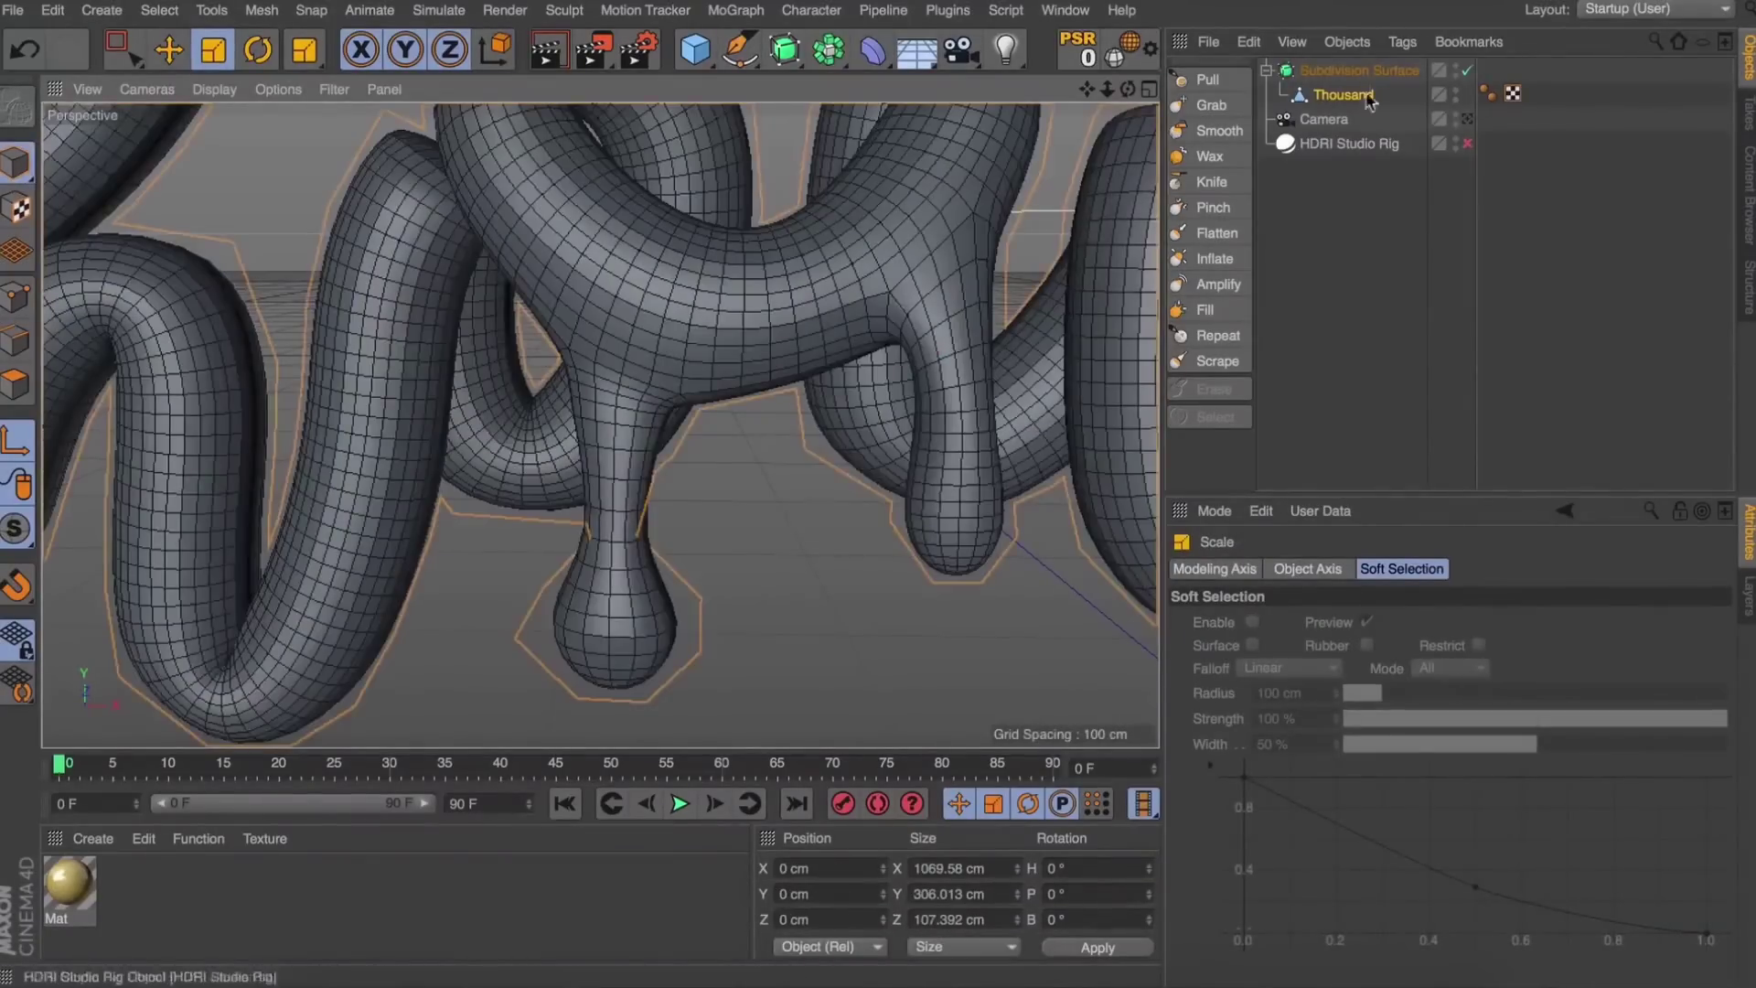
pyautogui.click(1467, 72)
pyautogui.click(1356, 96)
pyautogui.press('u')
pyautogui.press('l')
pyautogui.click(16, 341)
pyautogui.press('t')
pyautogui.moveTo(782, 531); pyautogui.dragTo(856, 531)
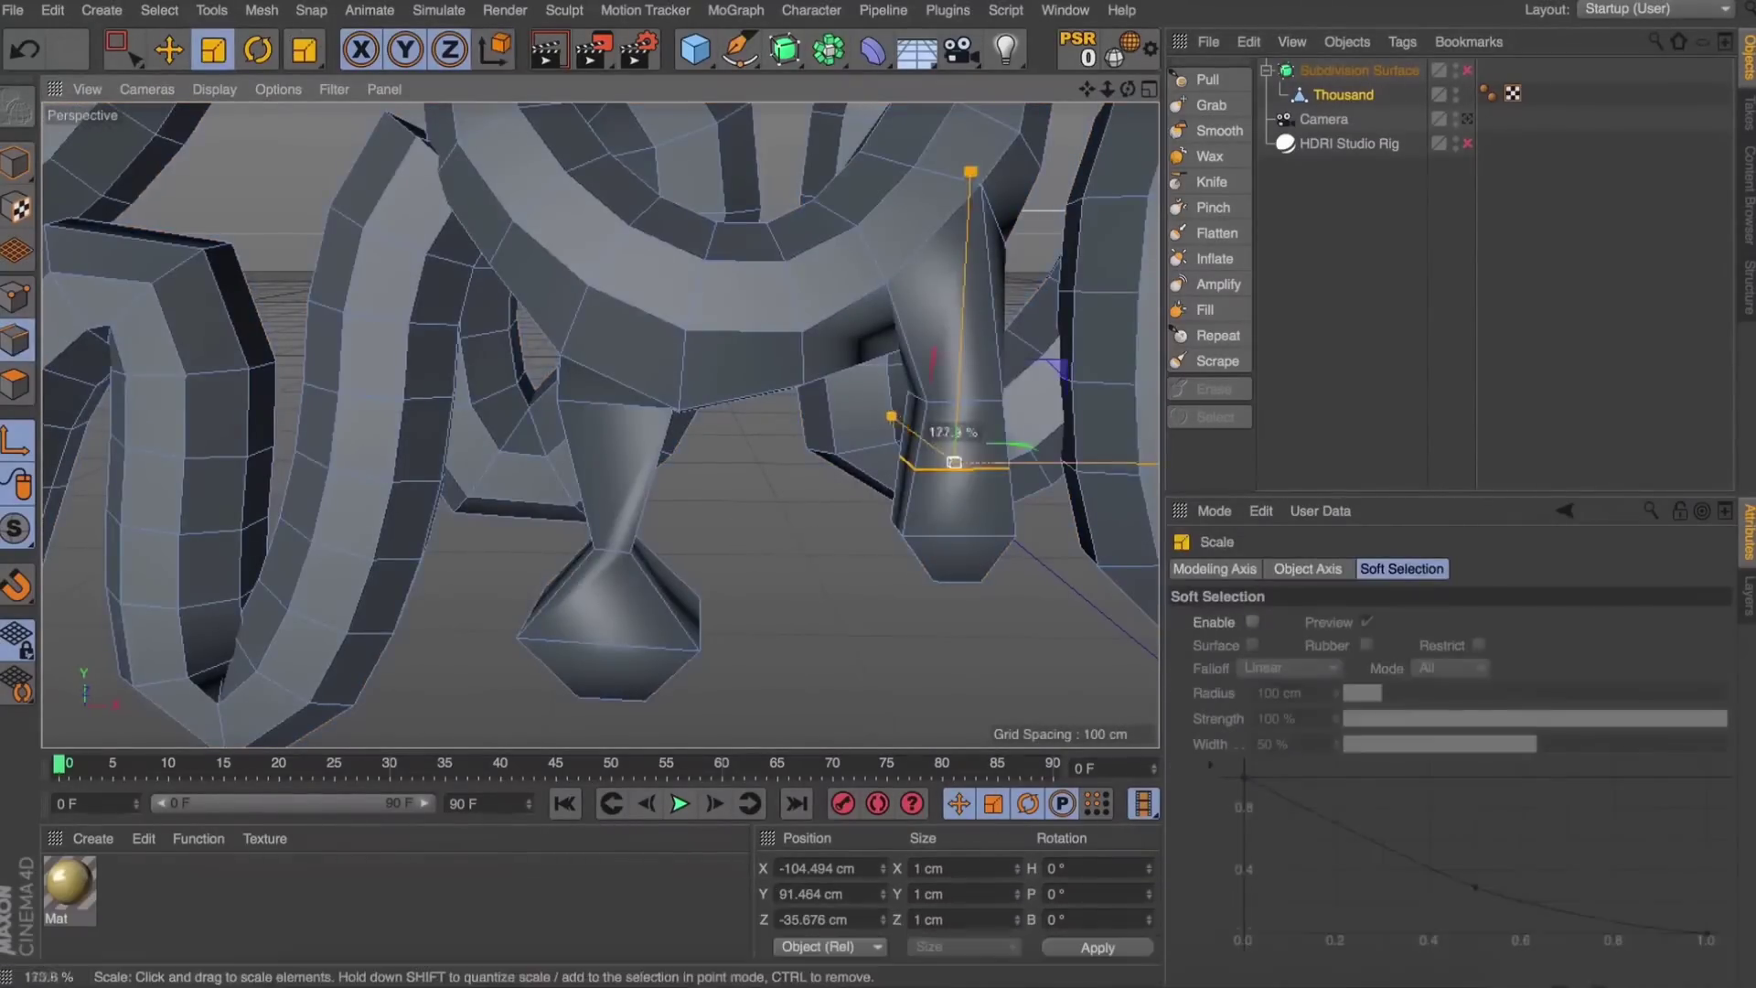
pyautogui.moveTo(954, 462); pyautogui.dragTo(956, 462)
pyautogui.click(12, 446)
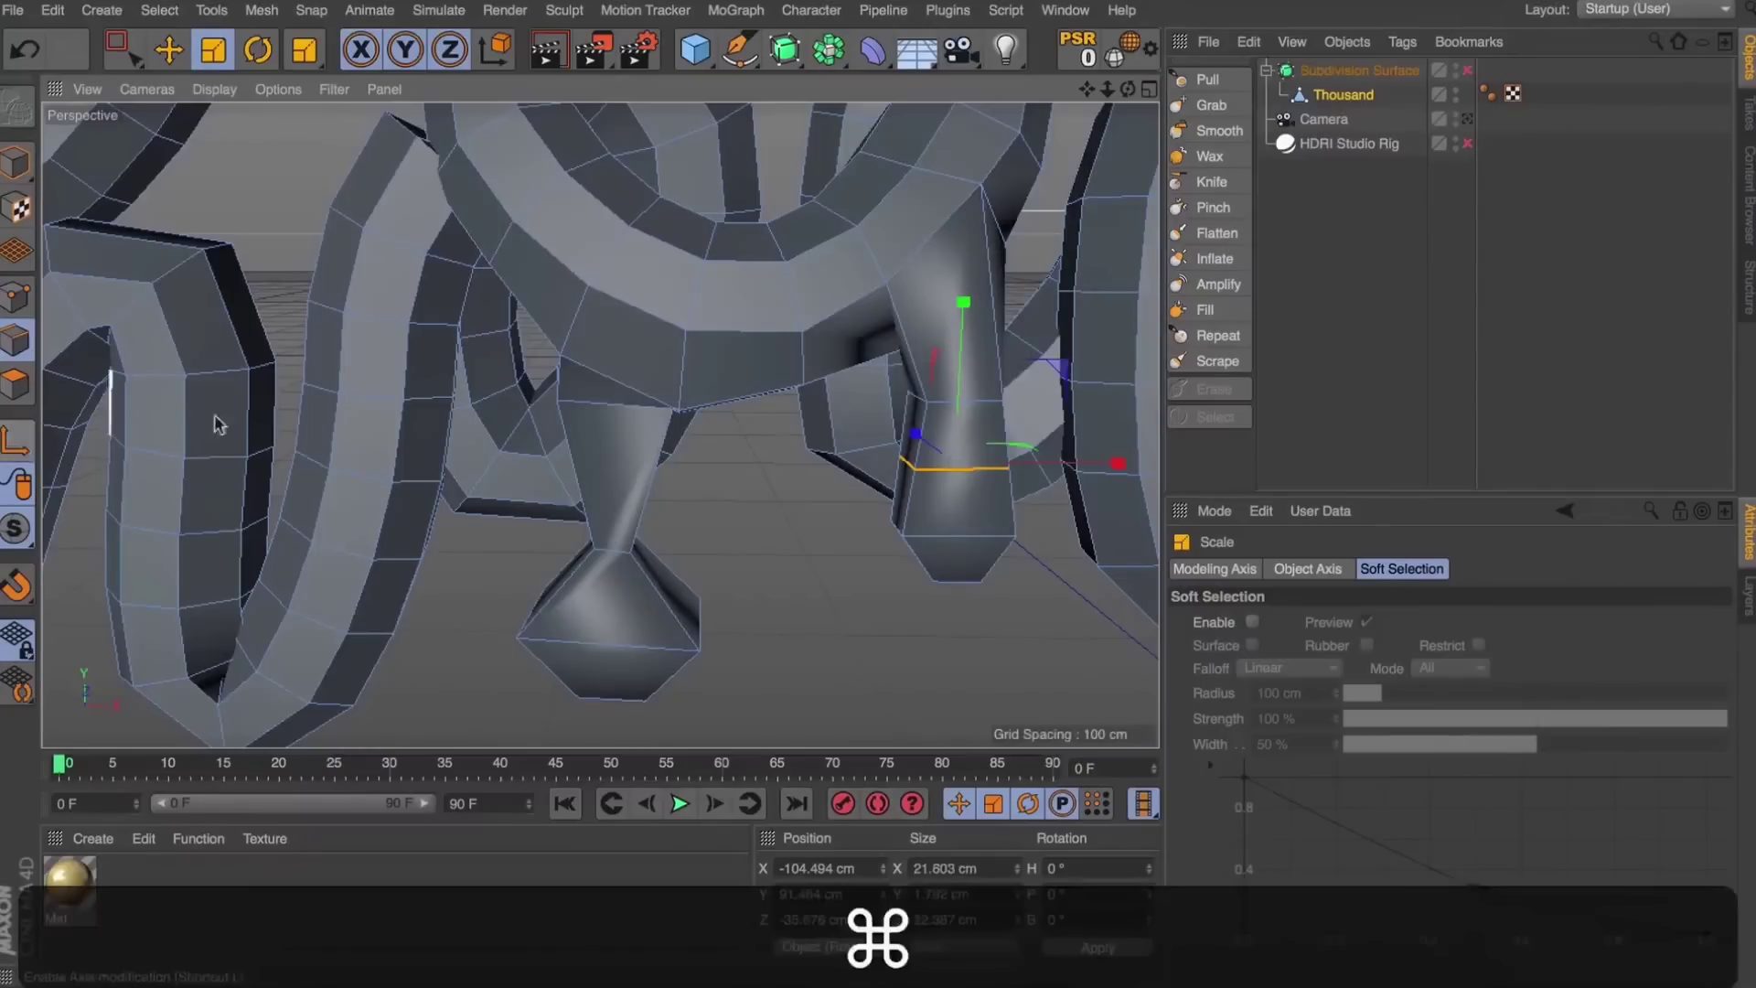
pyautogui.moveTo(885, 510); pyautogui.dragTo(524, 623)
pyautogui.click(1468, 71)
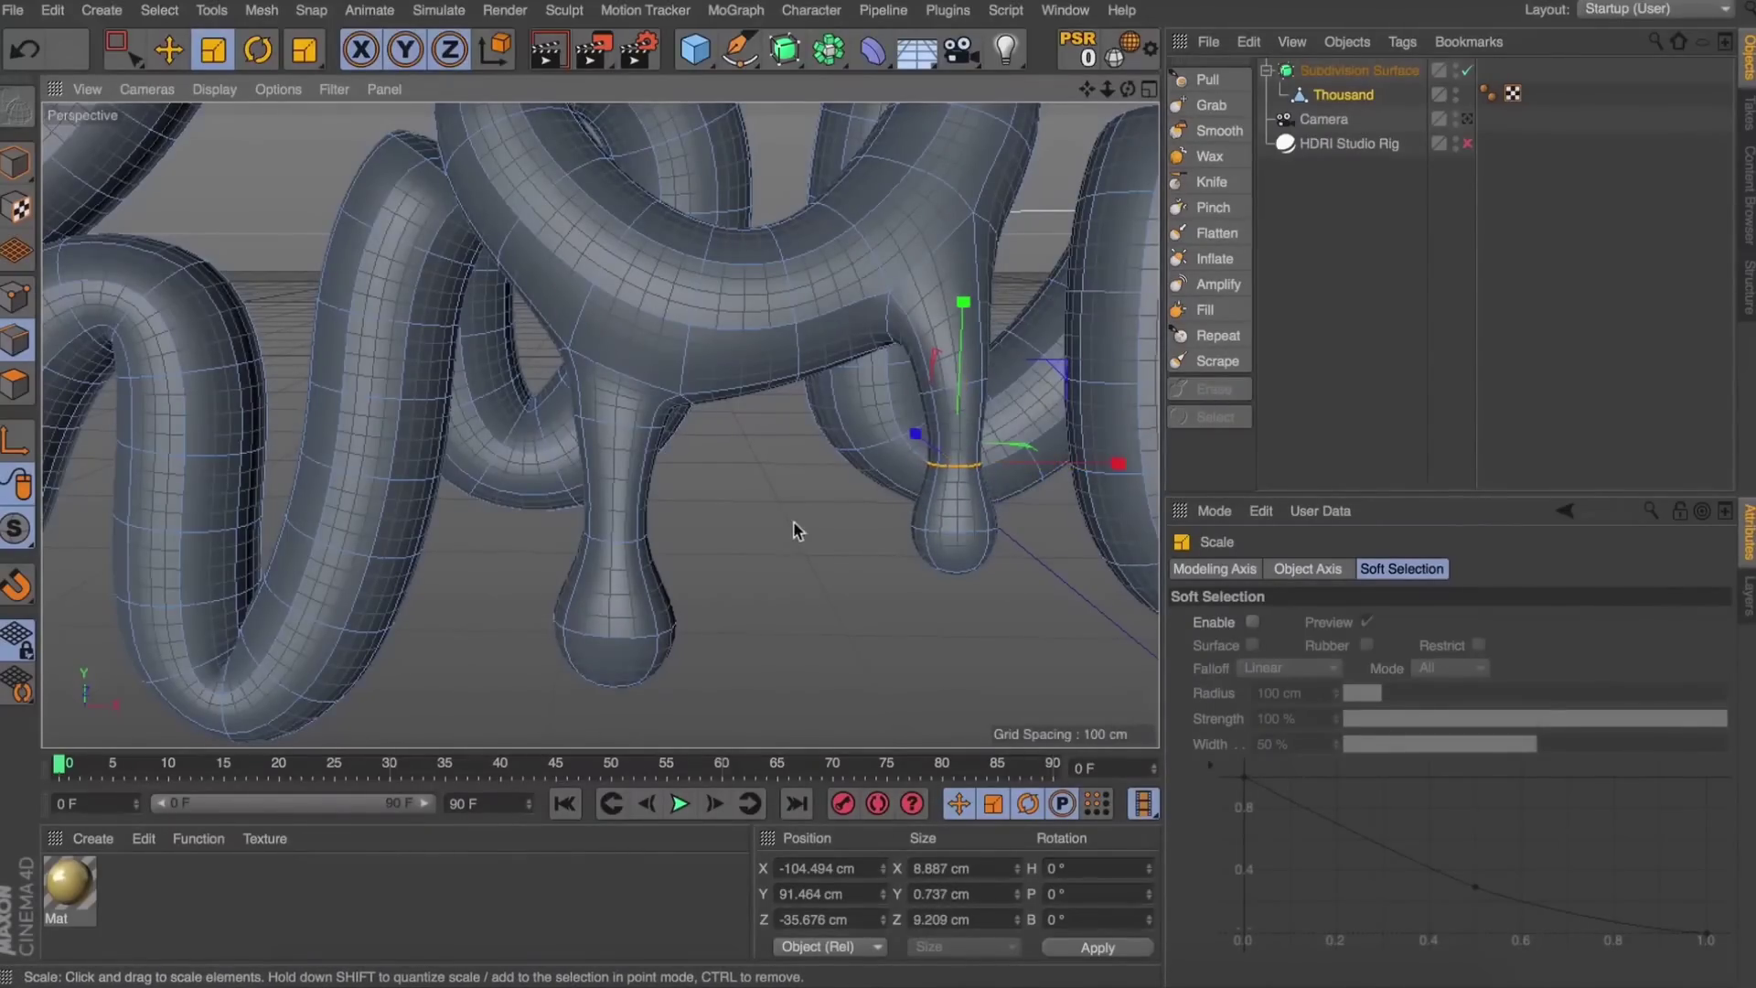
# Move the second drip's upper neck loop up to Y about 112 cm and scale it to about 10 cm along X.
pyautogui.press('u')
pyautogui.press('l')
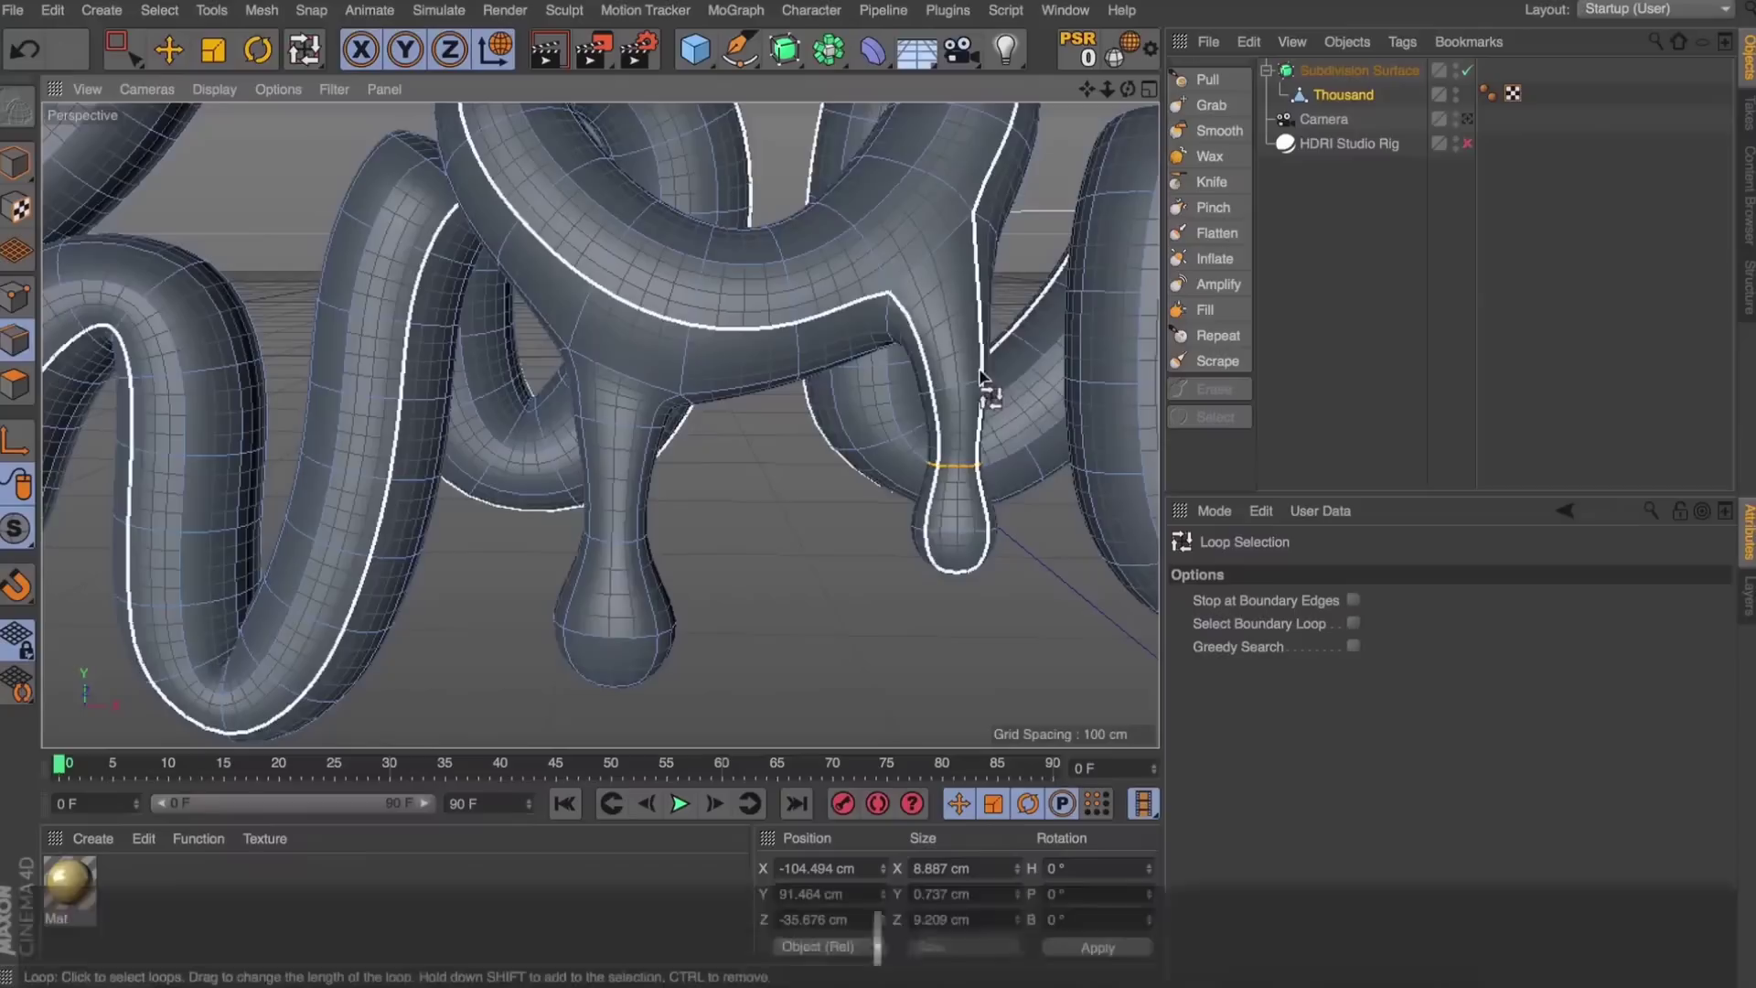
pyautogui.click(977, 385)
pyautogui.press('e')
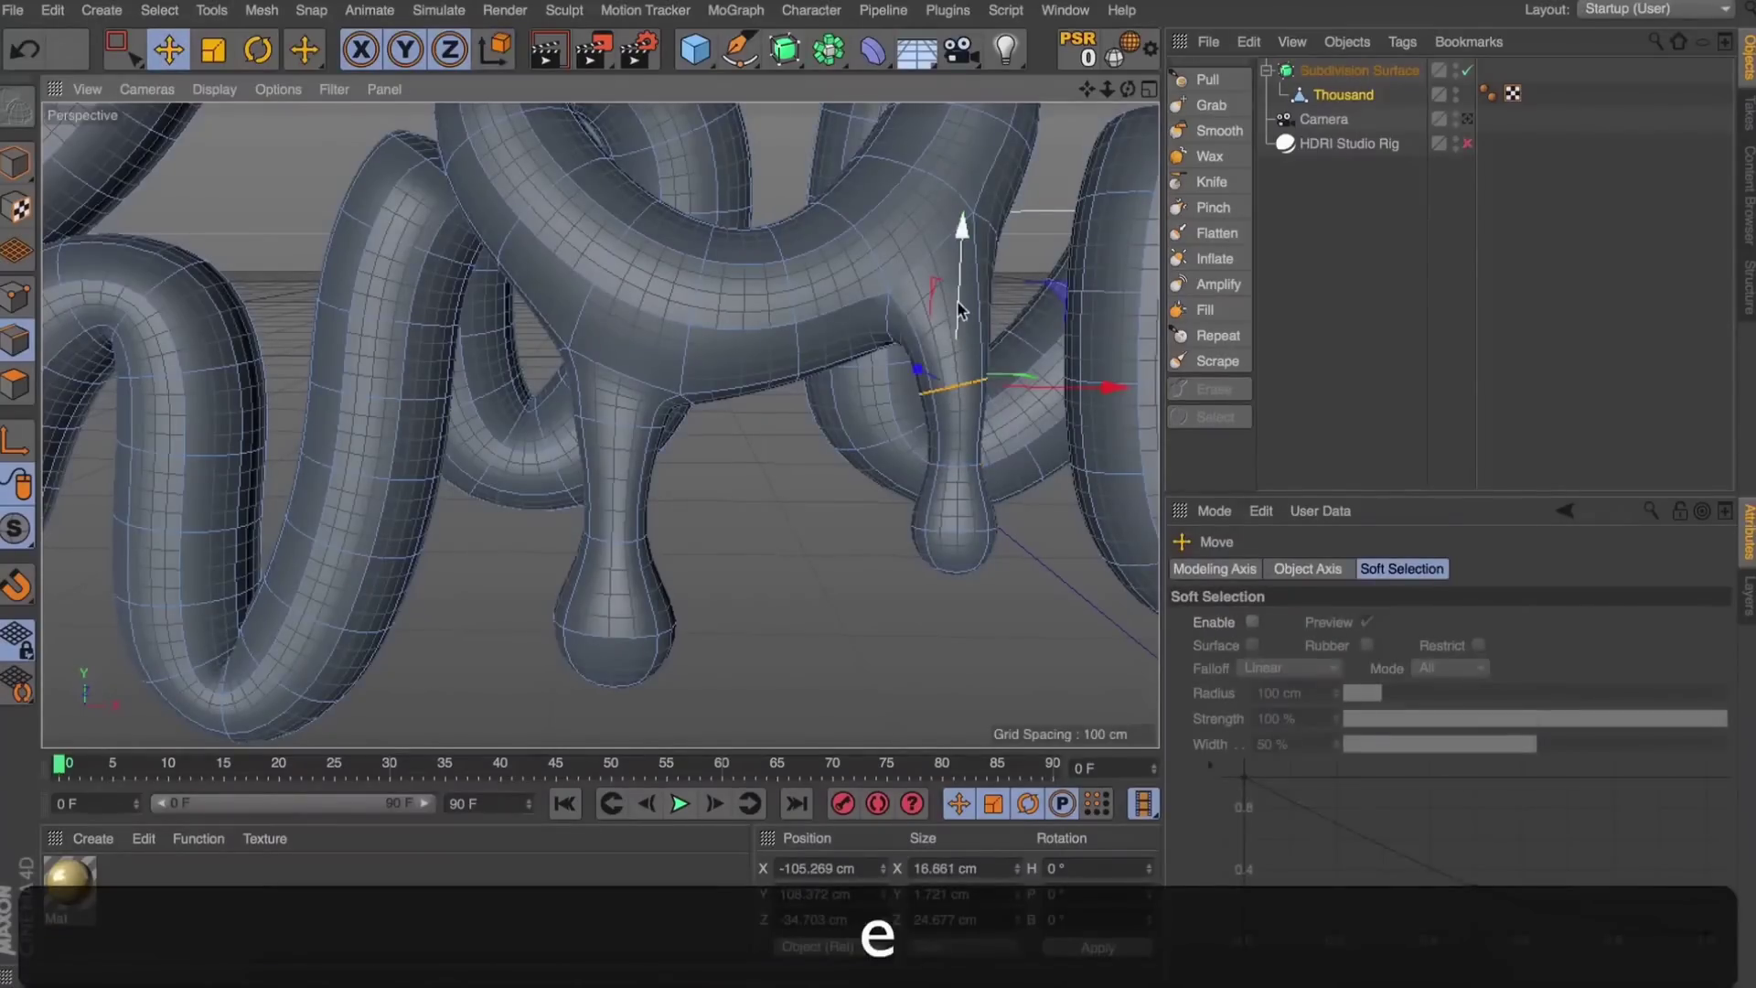
pyautogui.moveTo(959, 311); pyautogui.dragTo(959, 278)
pyautogui.press('t')
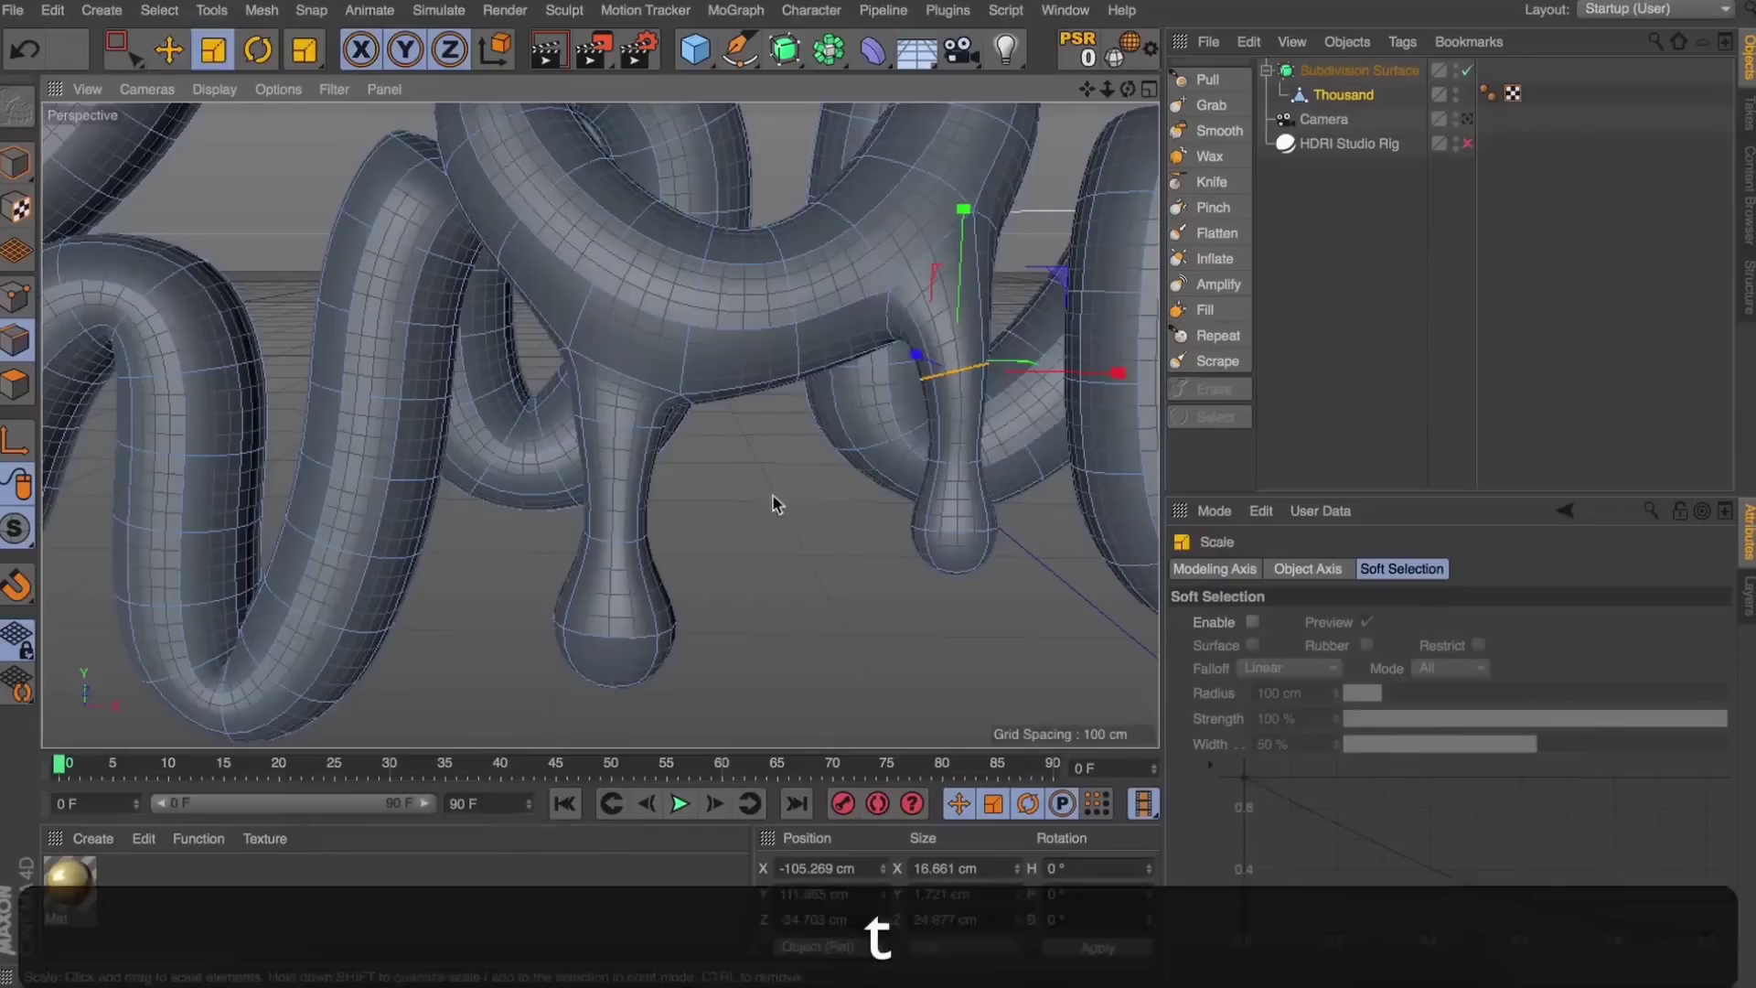
pyautogui.moveTo(773, 504); pyautogui.dragTo(632, 567)
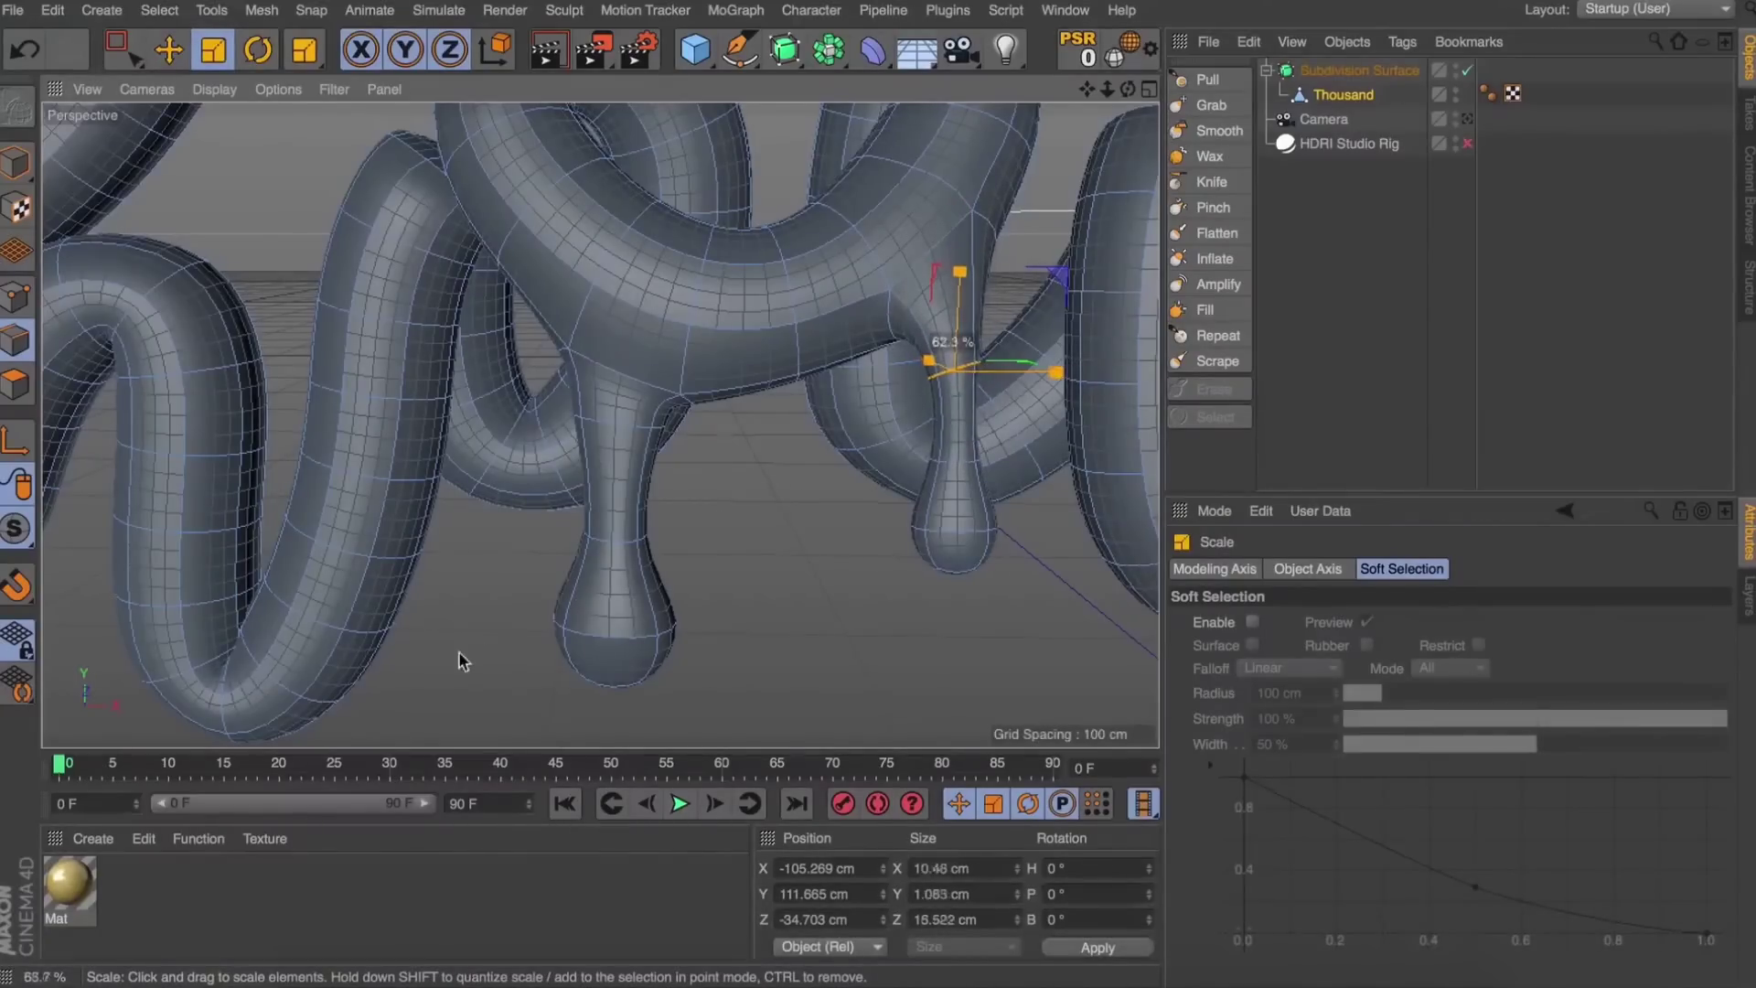
# Try moving and rotating elements on the other letters' drips, and undo these changes.
pyautogui.press('e')
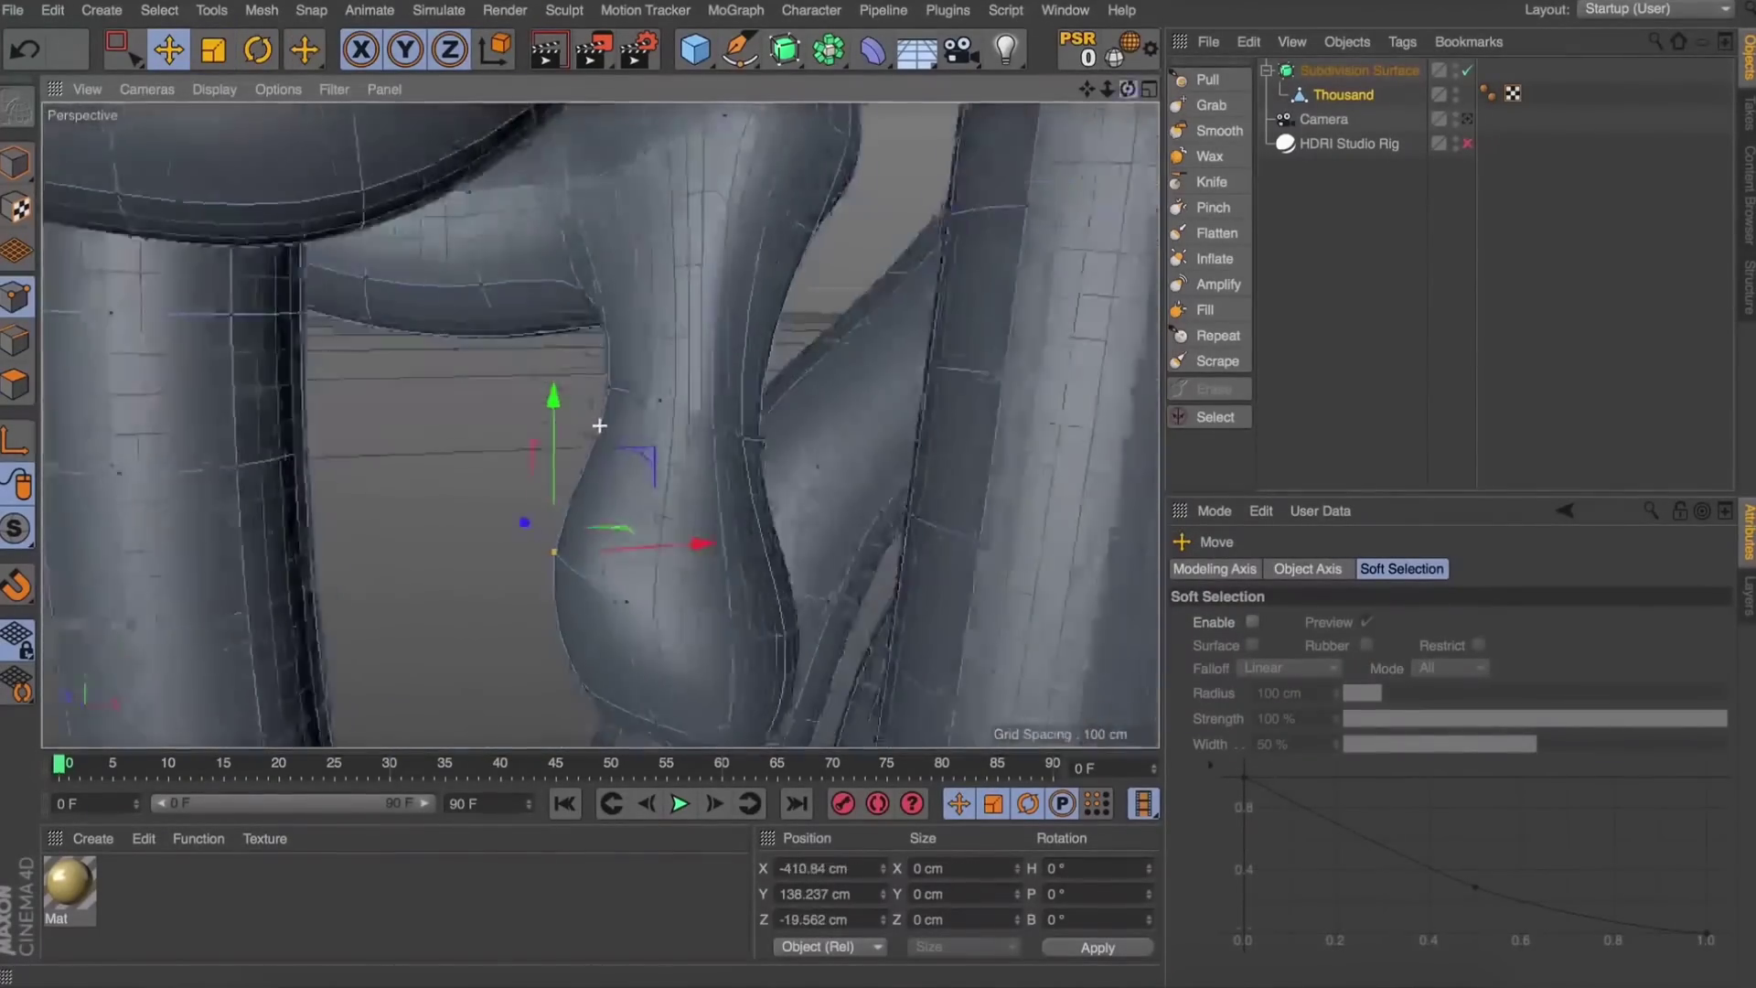
pyautogui.press('super+z')
pyautogui.press('r')
pyautogui.press('super+z')
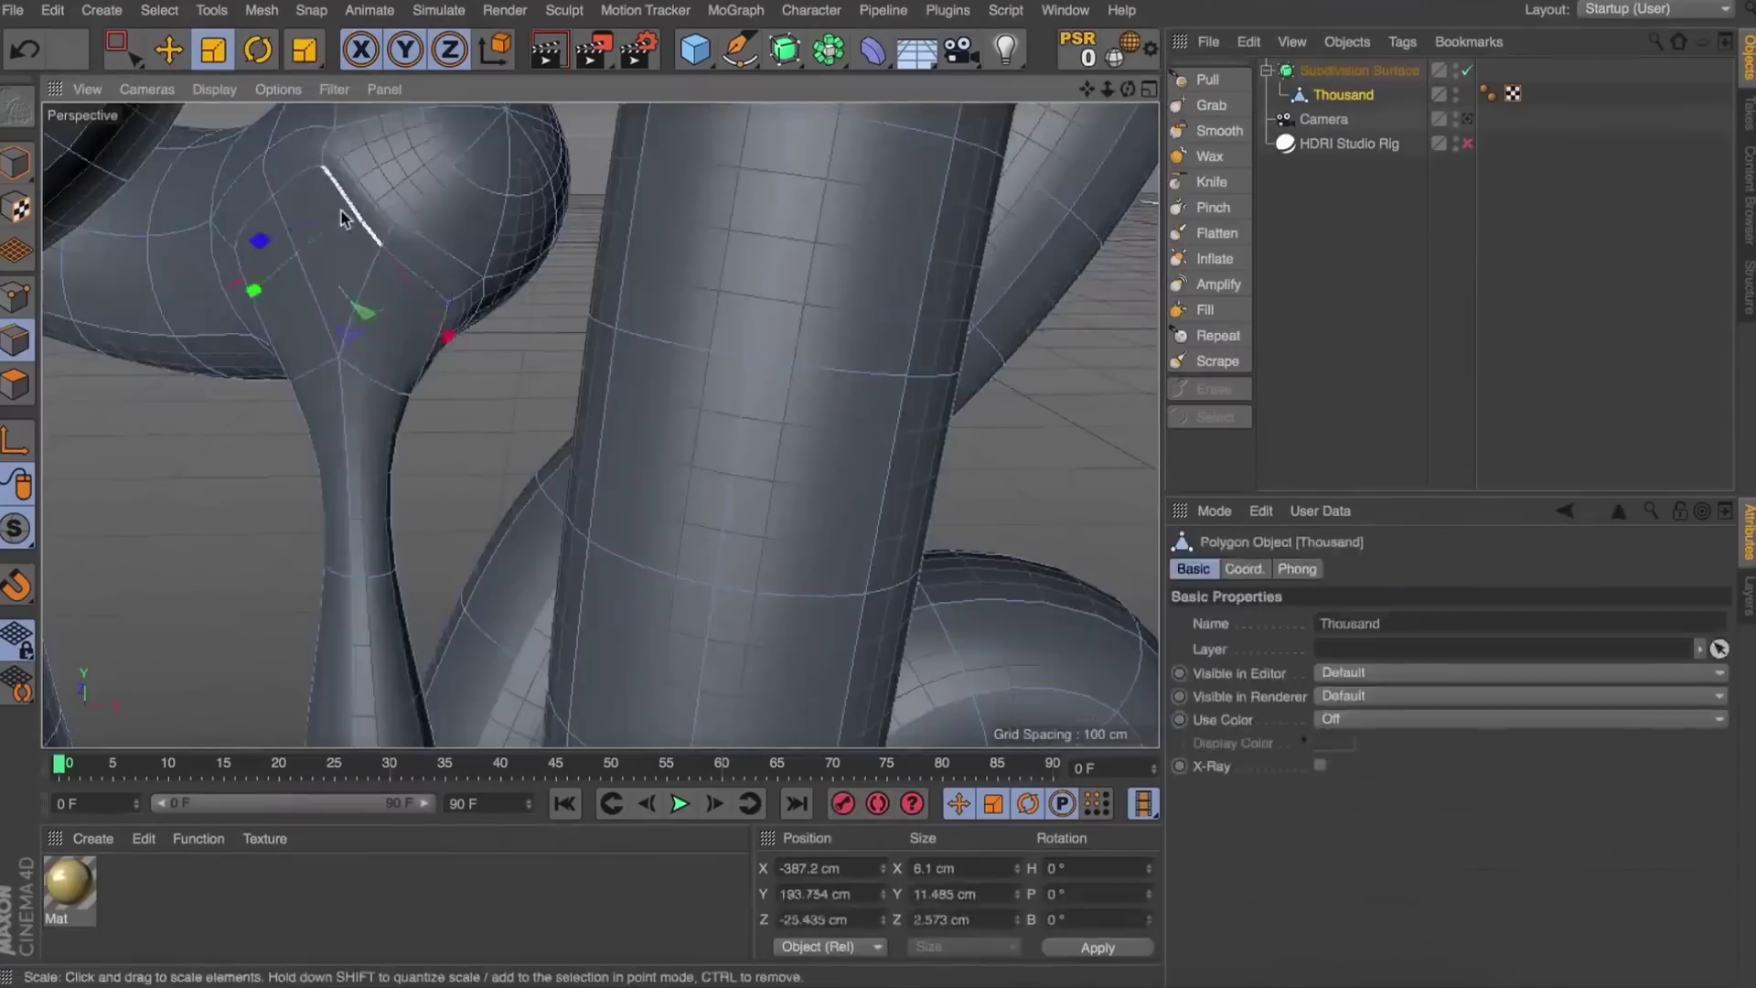
pyautogui.press('super+z')
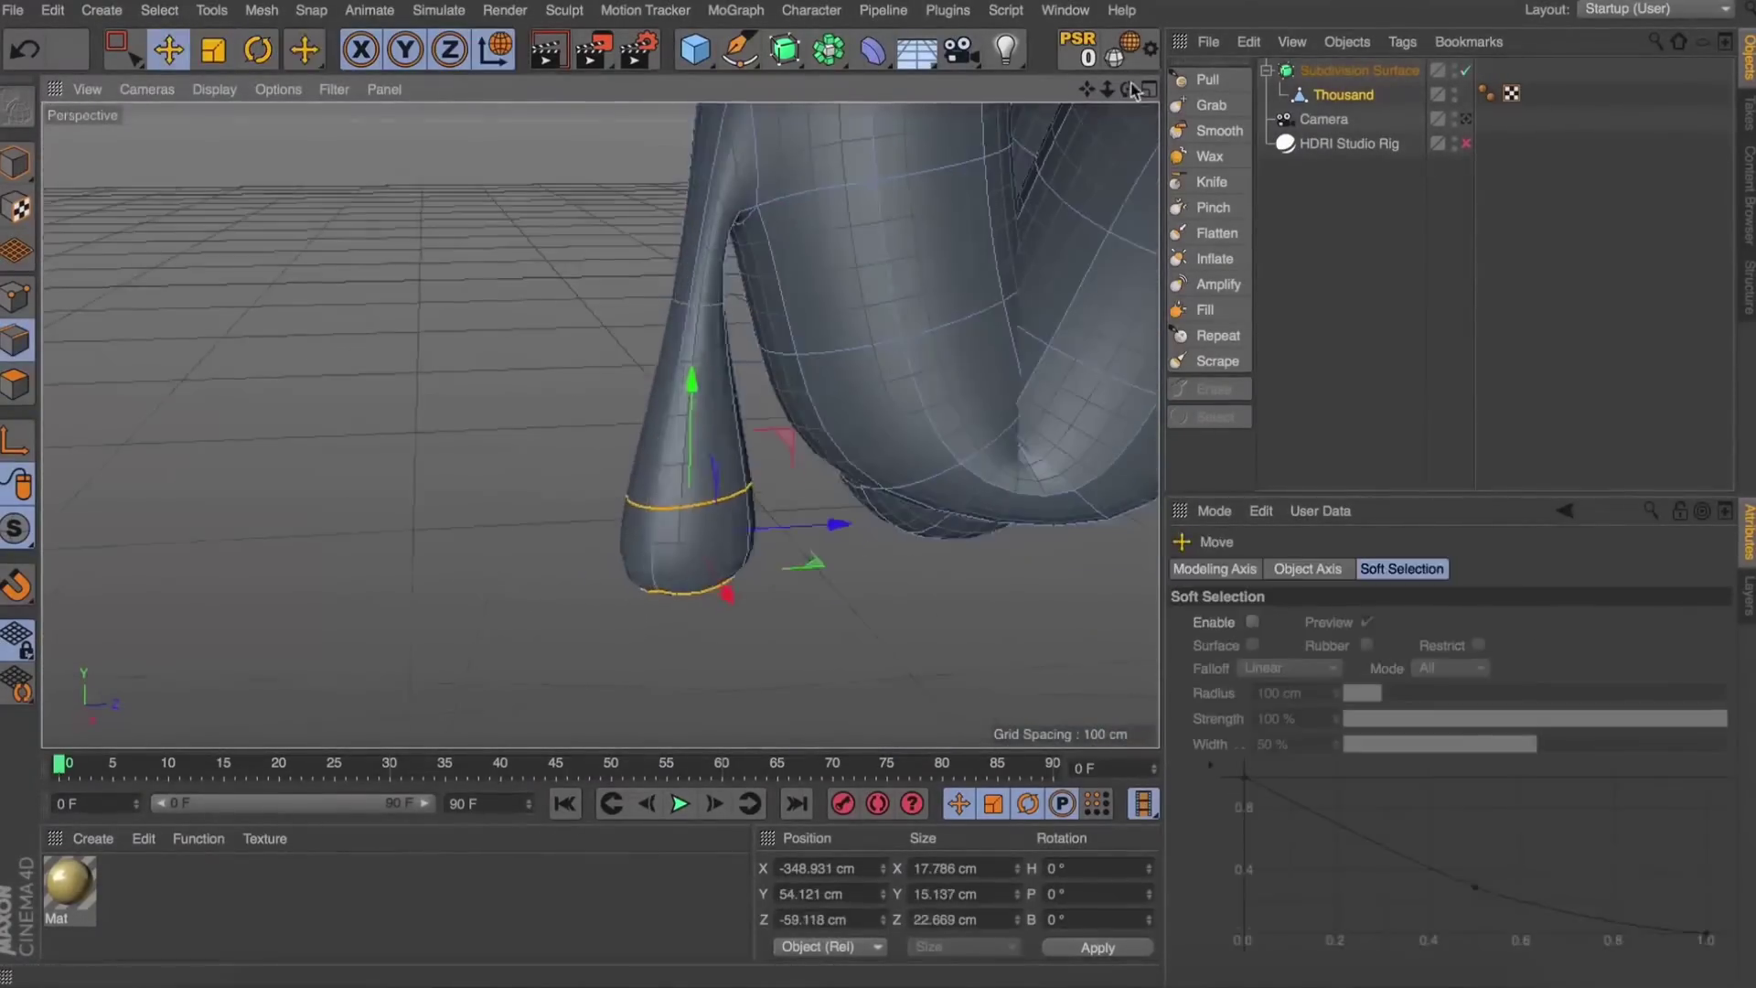
# Refine the neighbouring drips' edge loops and move the selected neck loop of the middle drip downward.
pyautogui.press('t')
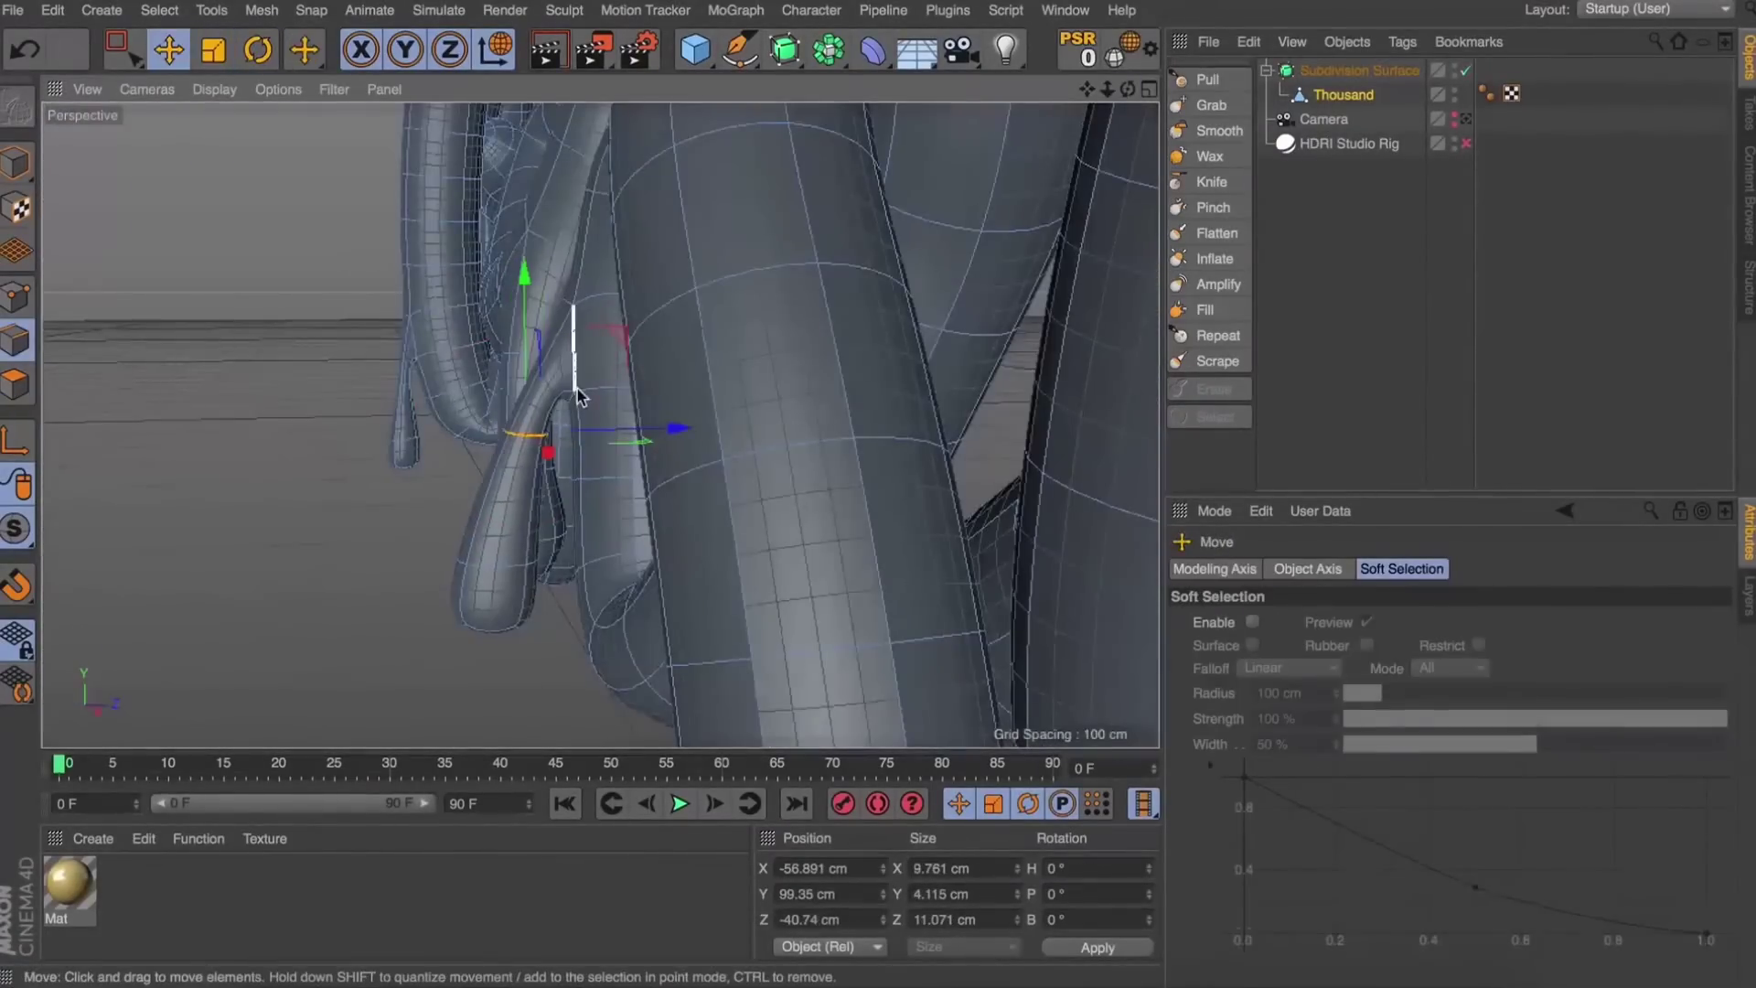
pyautogui.moveTo(521, 302); pyautogui.dragTo(521, 407)
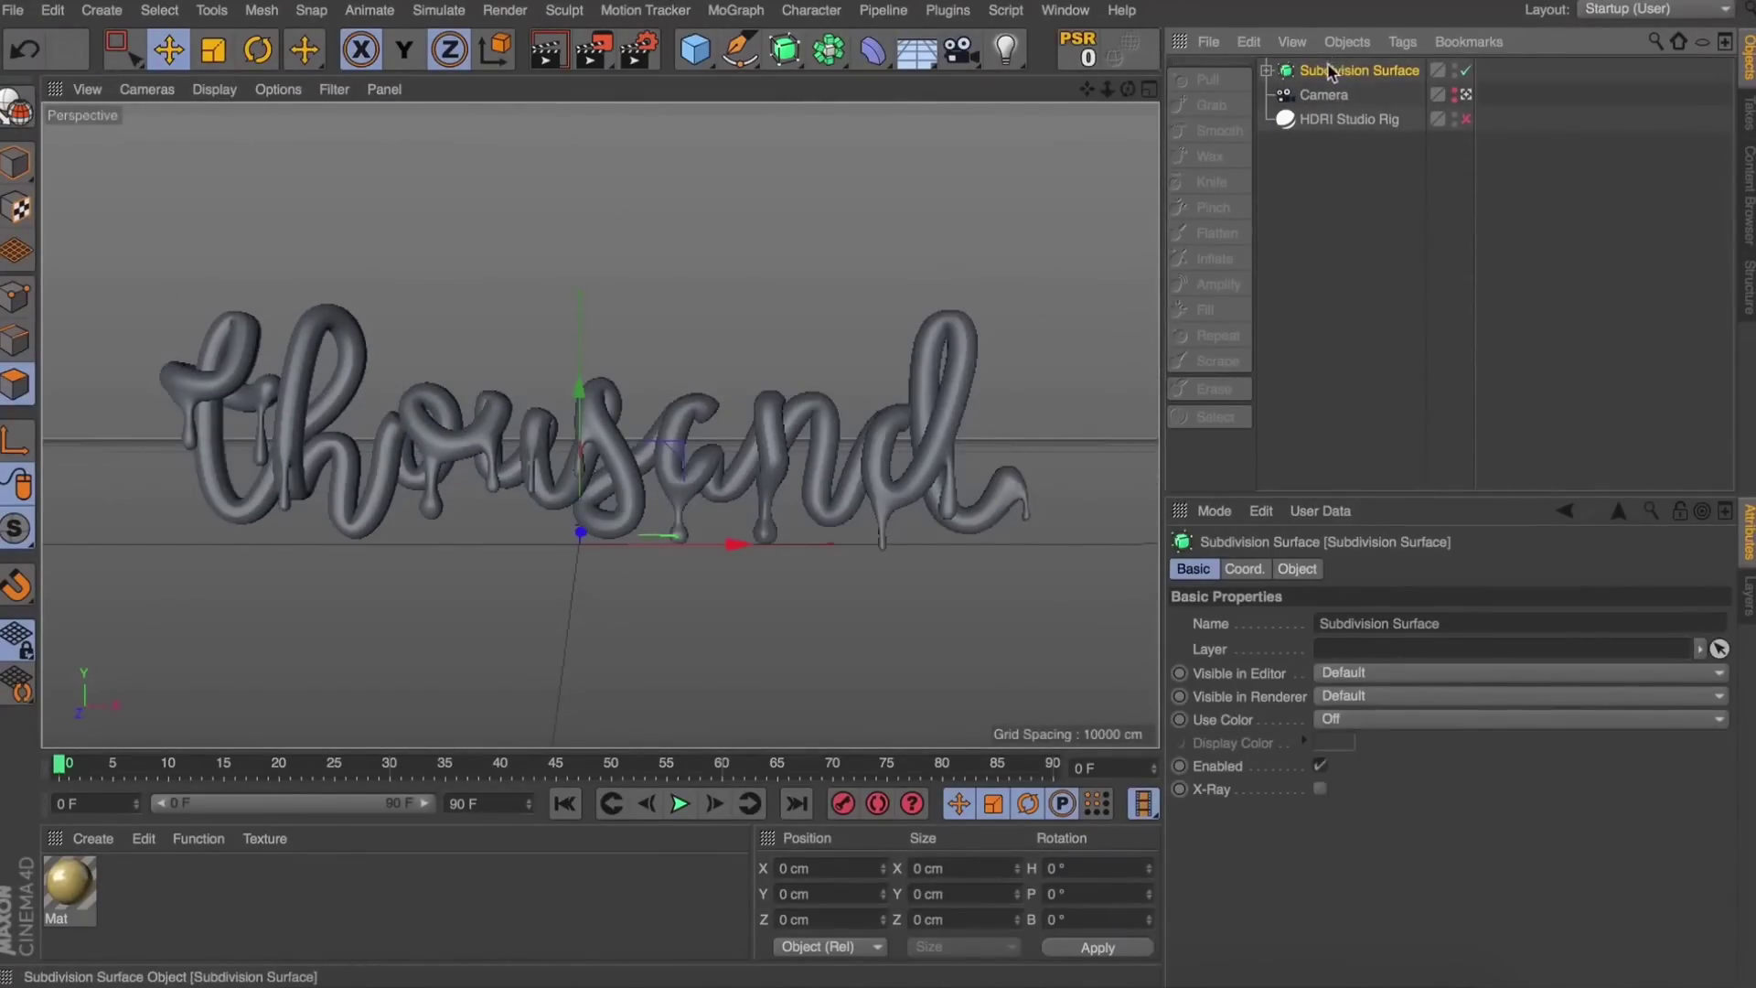
# Duplicate the Subdivision Surface lettering and nest the copy inside a new Connect object.
pyautogui.press('super+v')
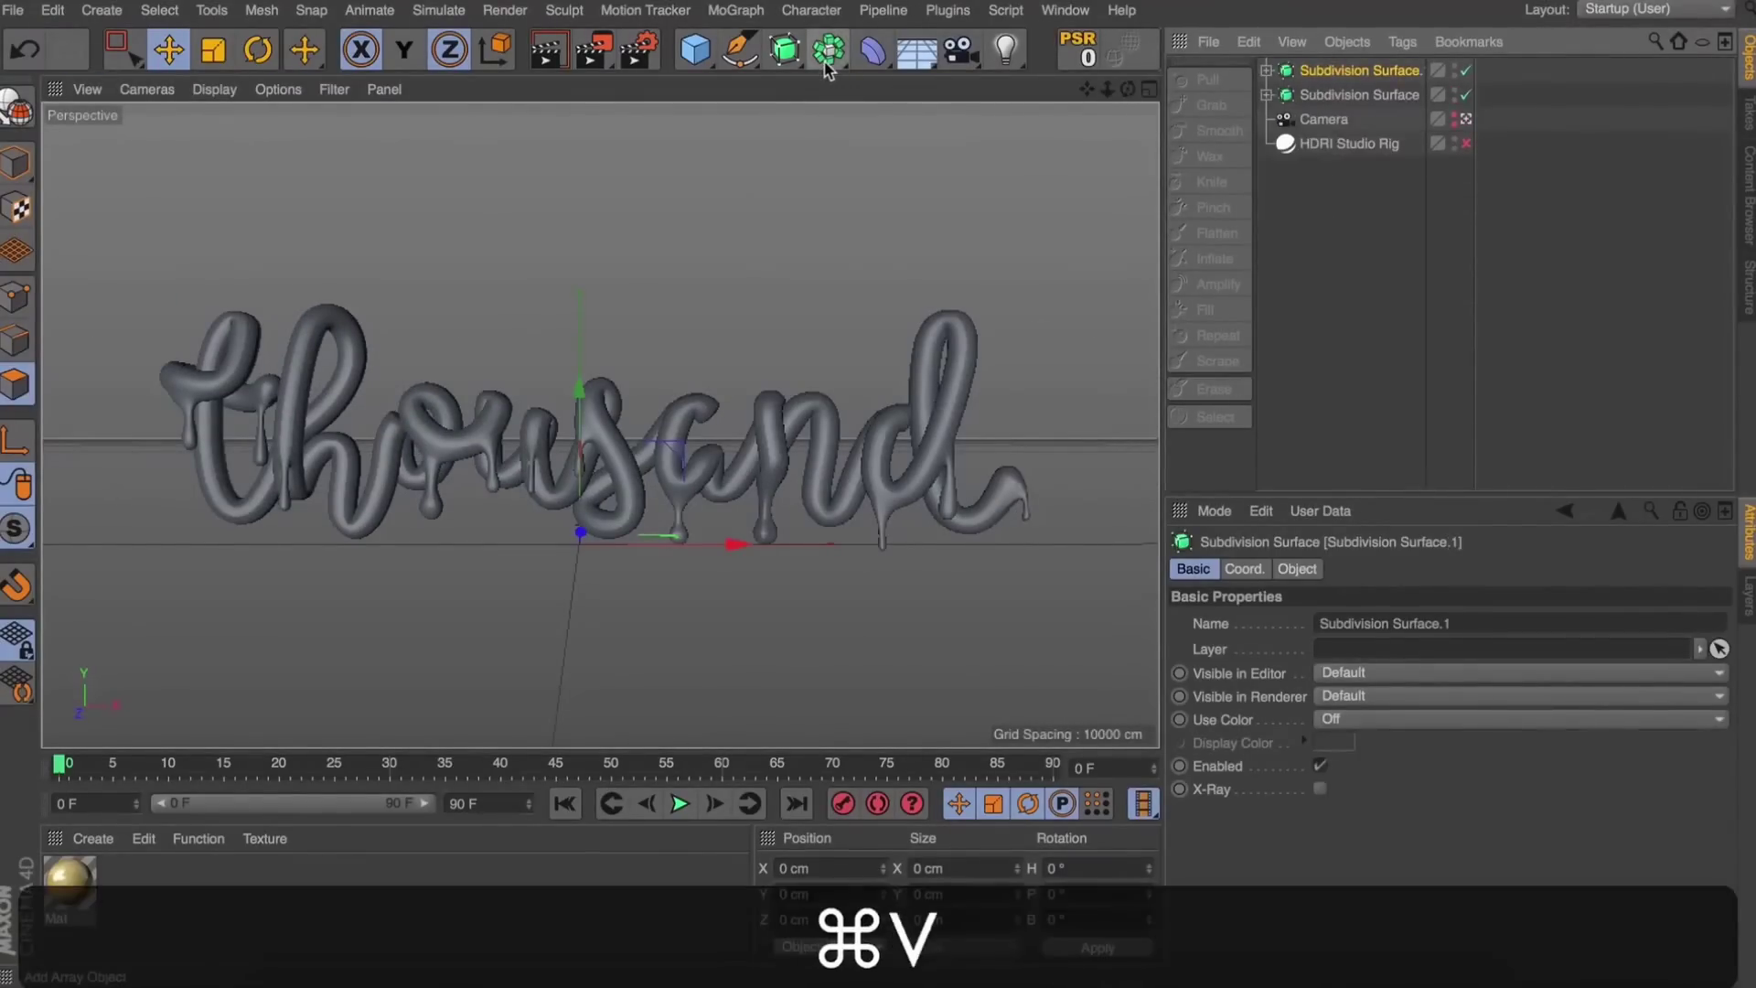
pyautogui.moveTo(787, 54); pyautogui.dragTo(1102, 121)
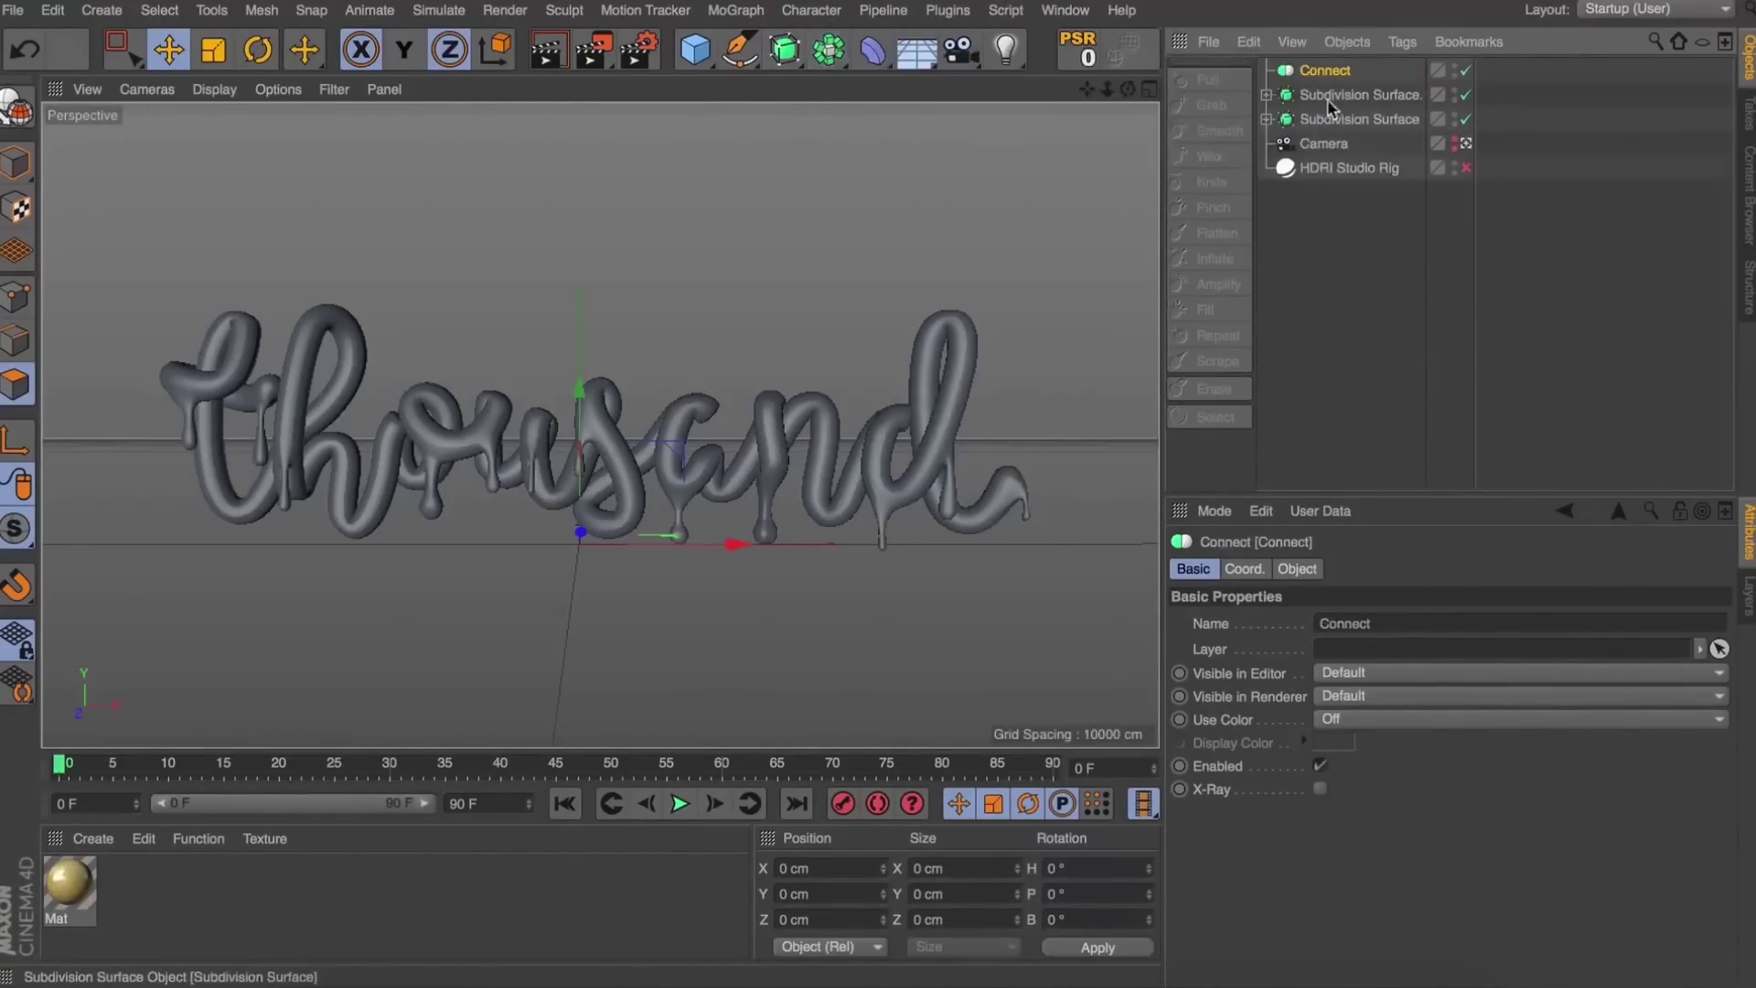
pyautogui.moveTo(1328, 94); pyautogui.dragTo(1317, 71)
# Make the Connect object editable, switch to Model mode and briefly check its mesh with Gouraud Shading (Lines).
pyautogui.press('c')
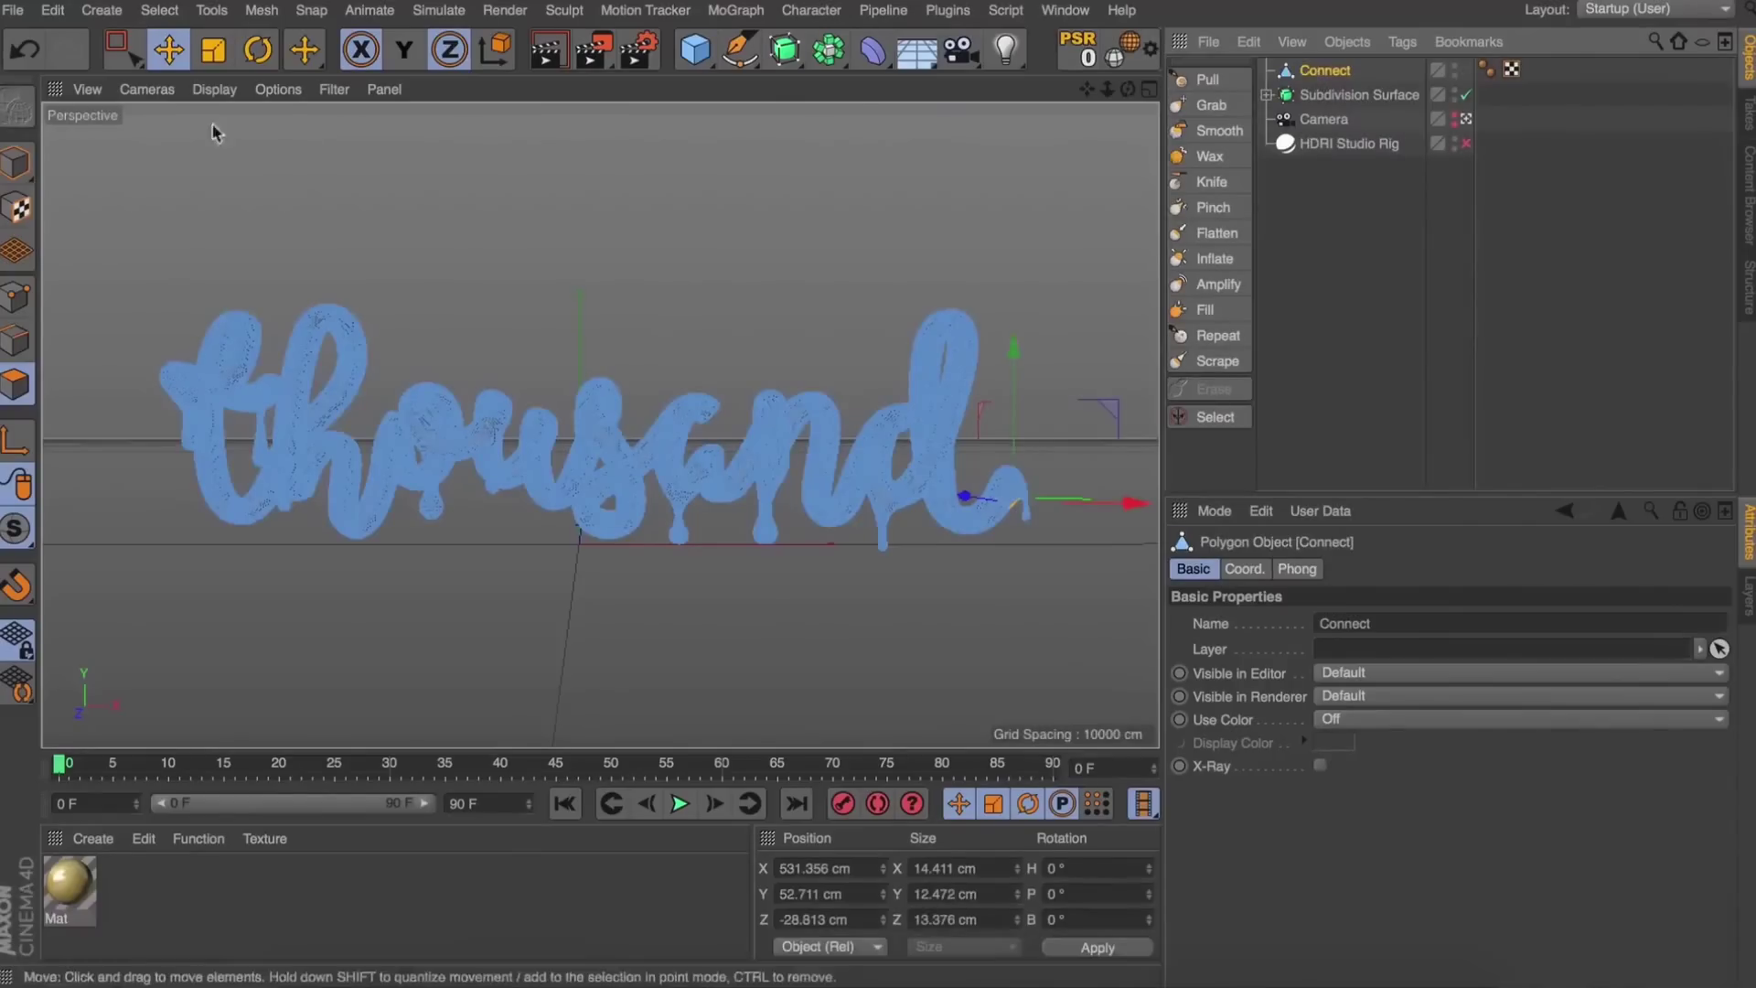
pyautogui.click(17, 165)
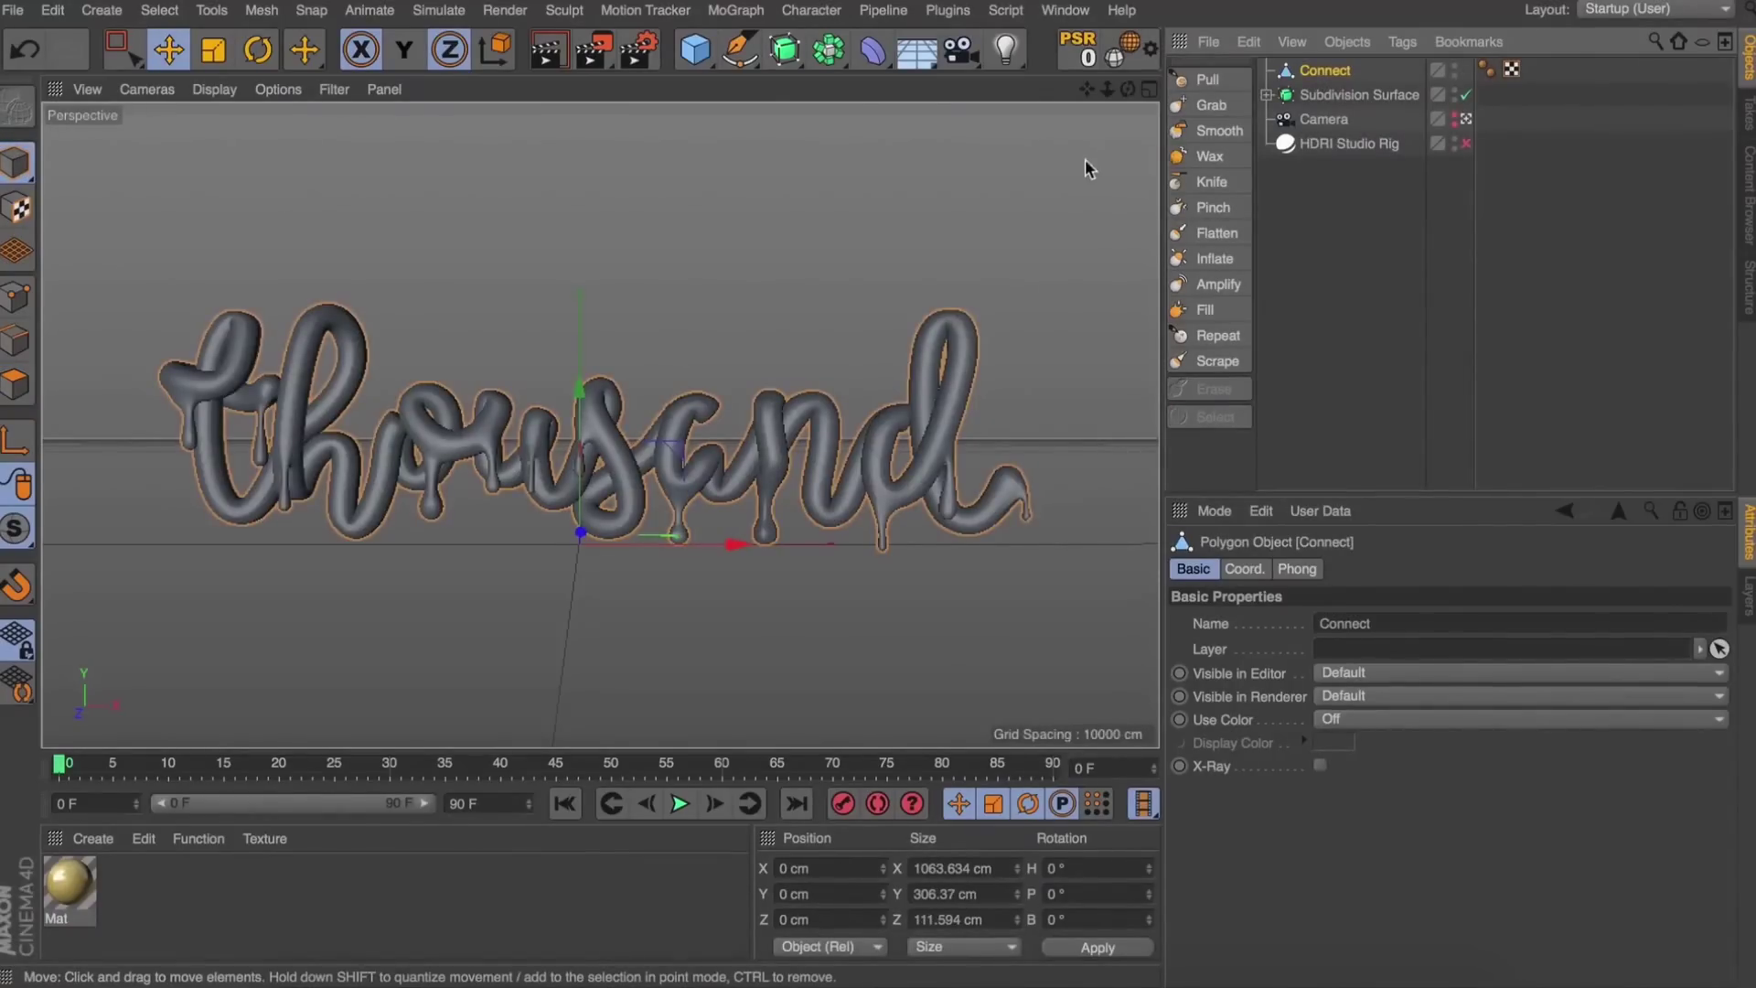
pyautogui.press('n')
pyautogui.press('b')
pyautogui.press('n')
pyautogui.press('a')
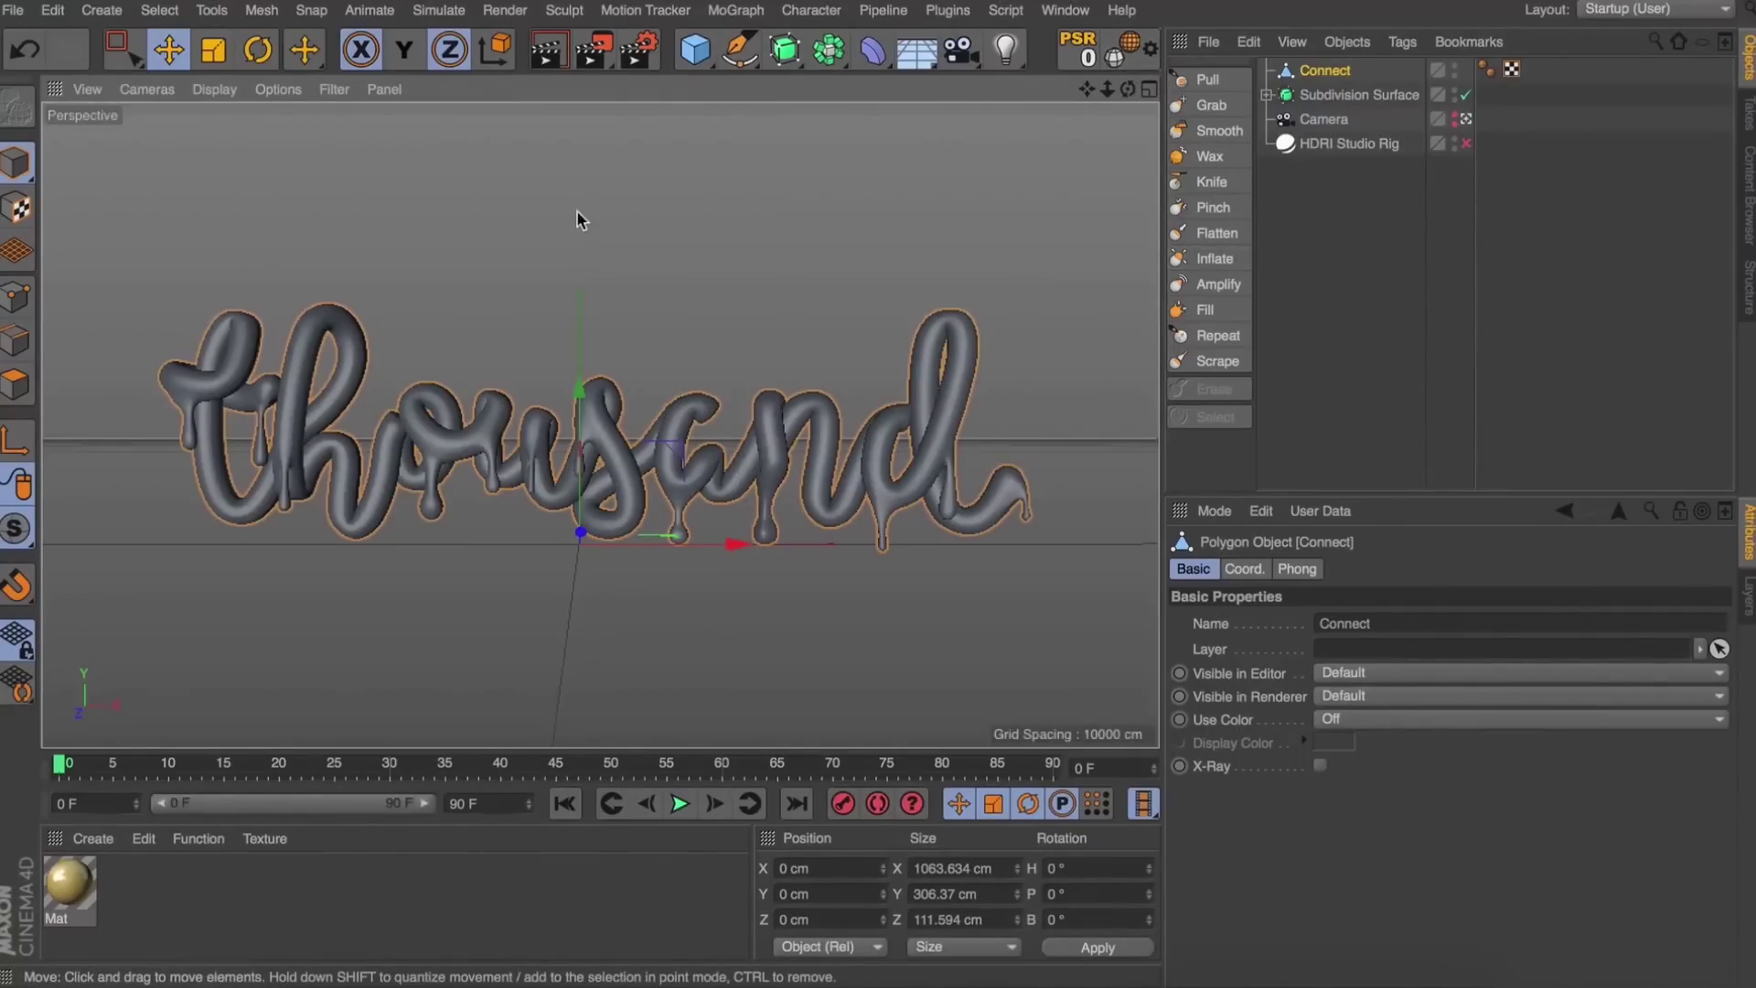
# Add a Pose Morph tag to the Connect object and enable Points mixing.
pyautogui.hotkey('shift', 'c')
pyautogui.write('pos')
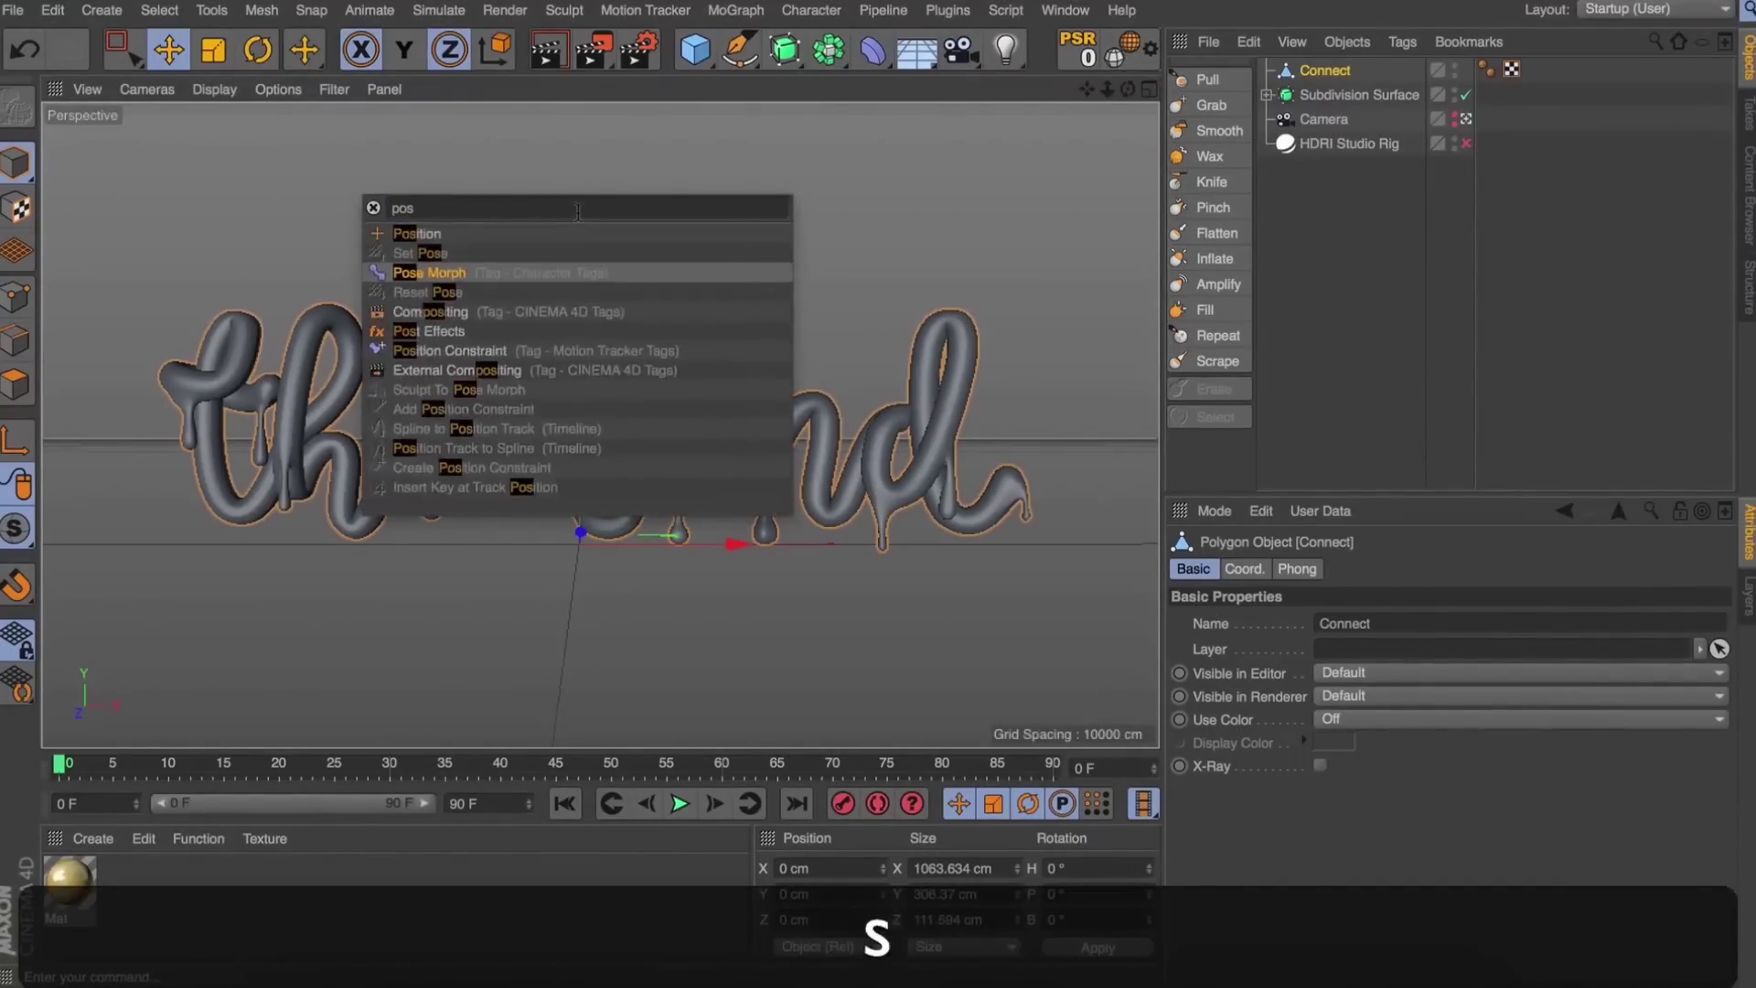
pyautogui.write('e')
pyautogui.click(451, 262)
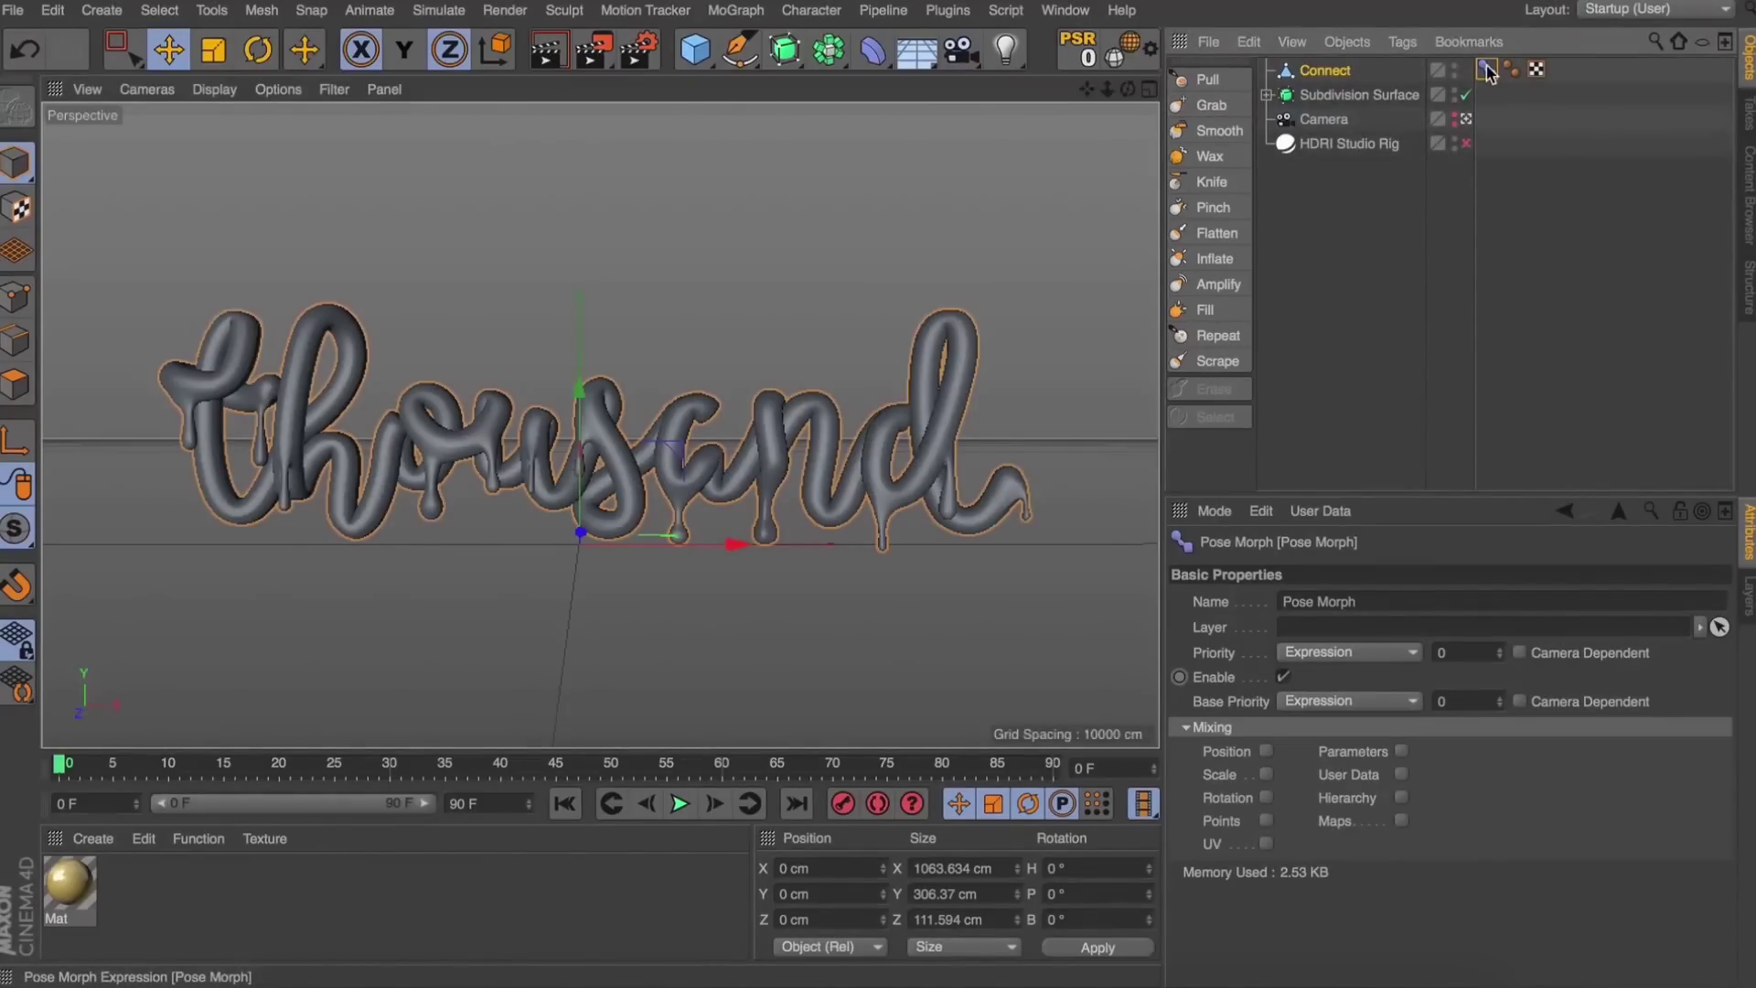
pyautogui.click(1265, 821)
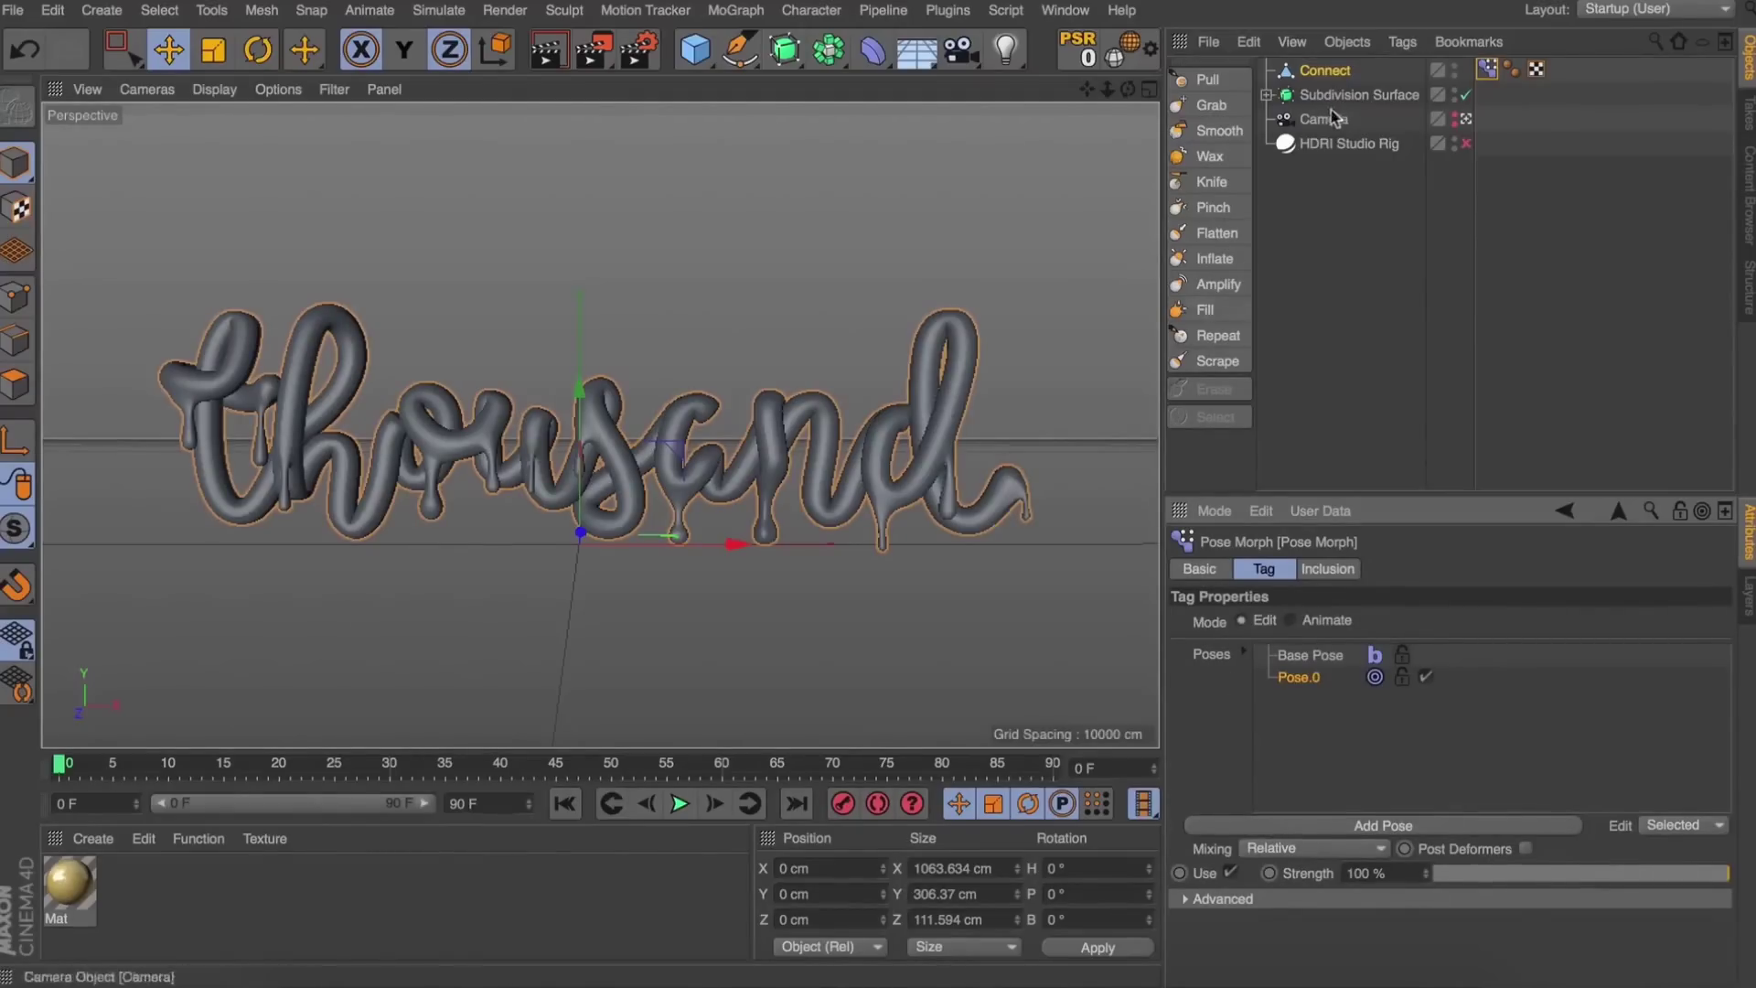
# Try pulling the drip under the "a" with the Grab brush at size 60 on the Connect mesh, and undo it.
pyautogui.click(1311, 75)
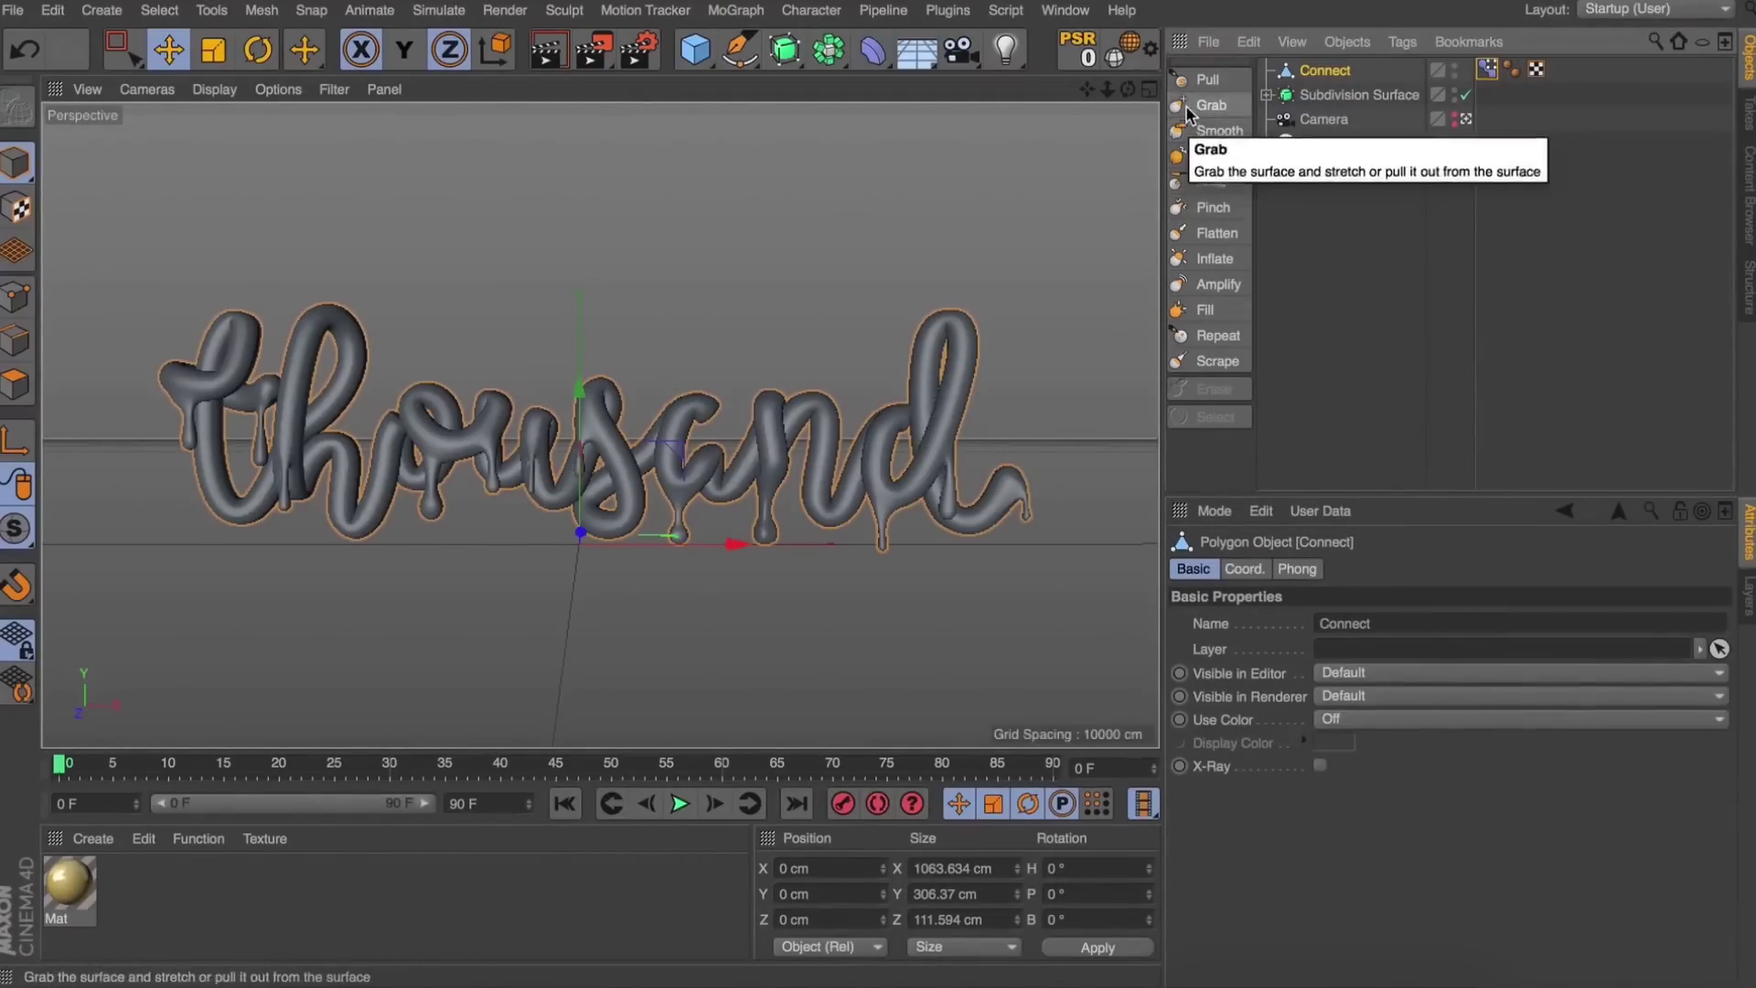
pyautogui.click(1209, 106)
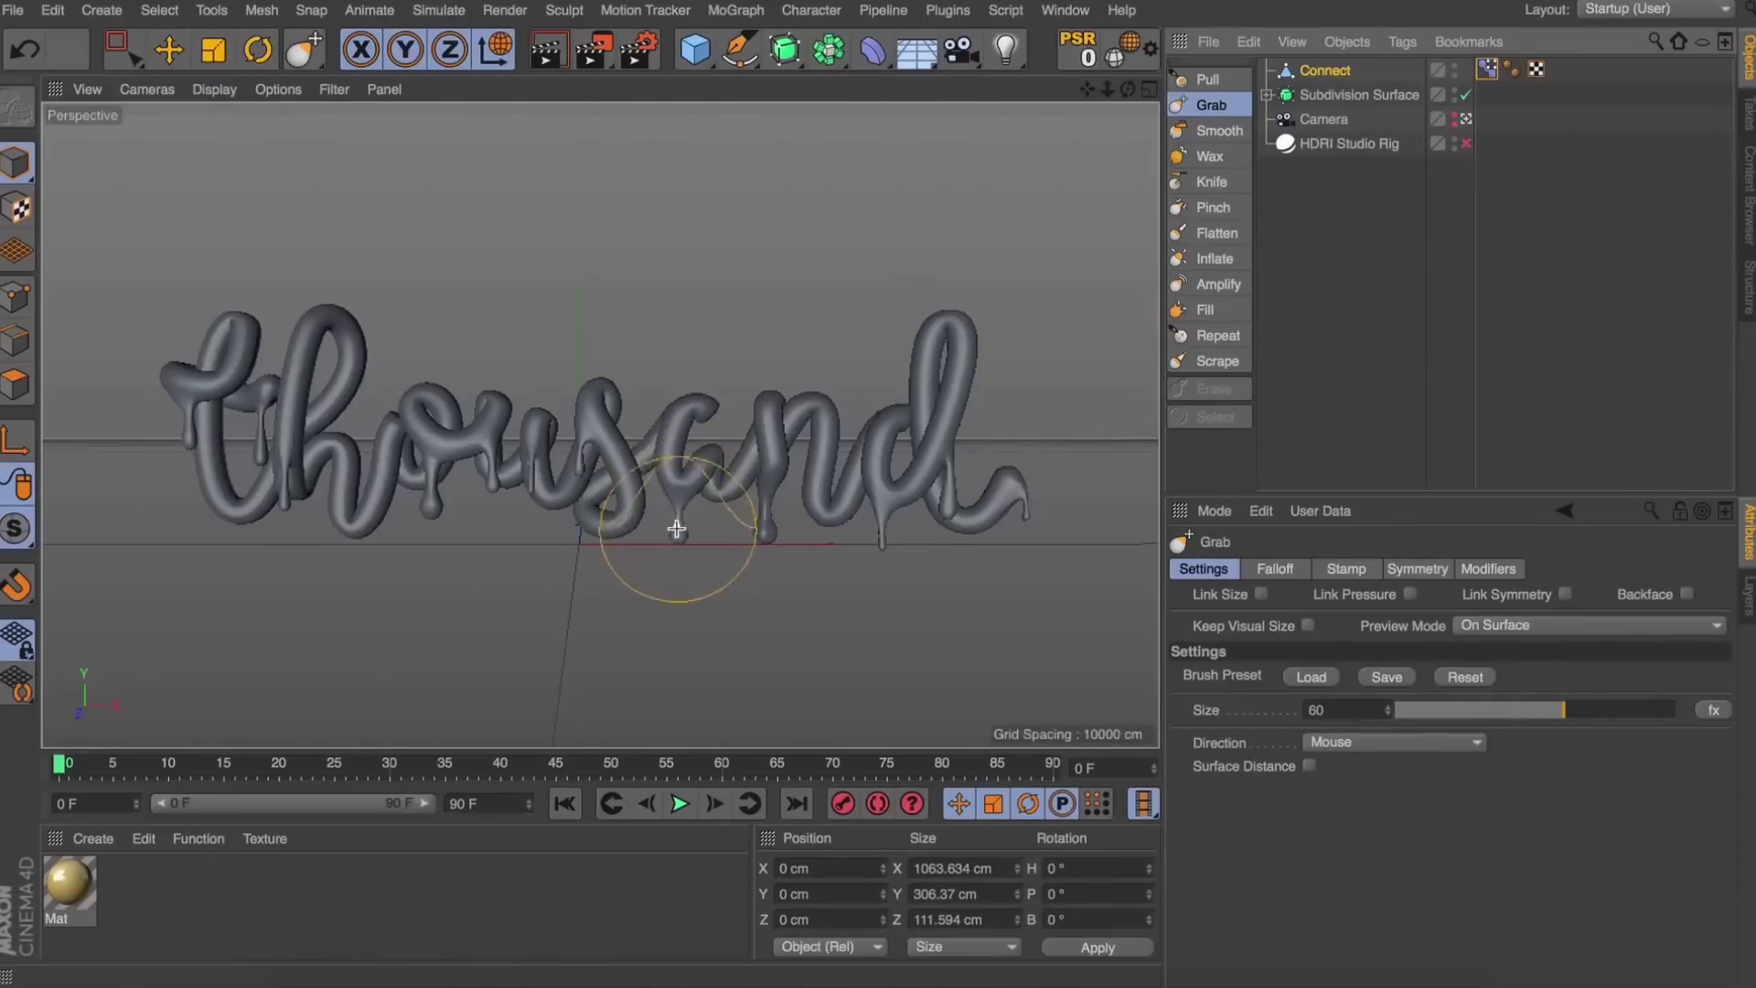
pyautogui.moveTo(675, 526); pyautogui.dragTo(677, 521)
pyautogui.press('super+z')
pyautogui.press('super+shift+z')
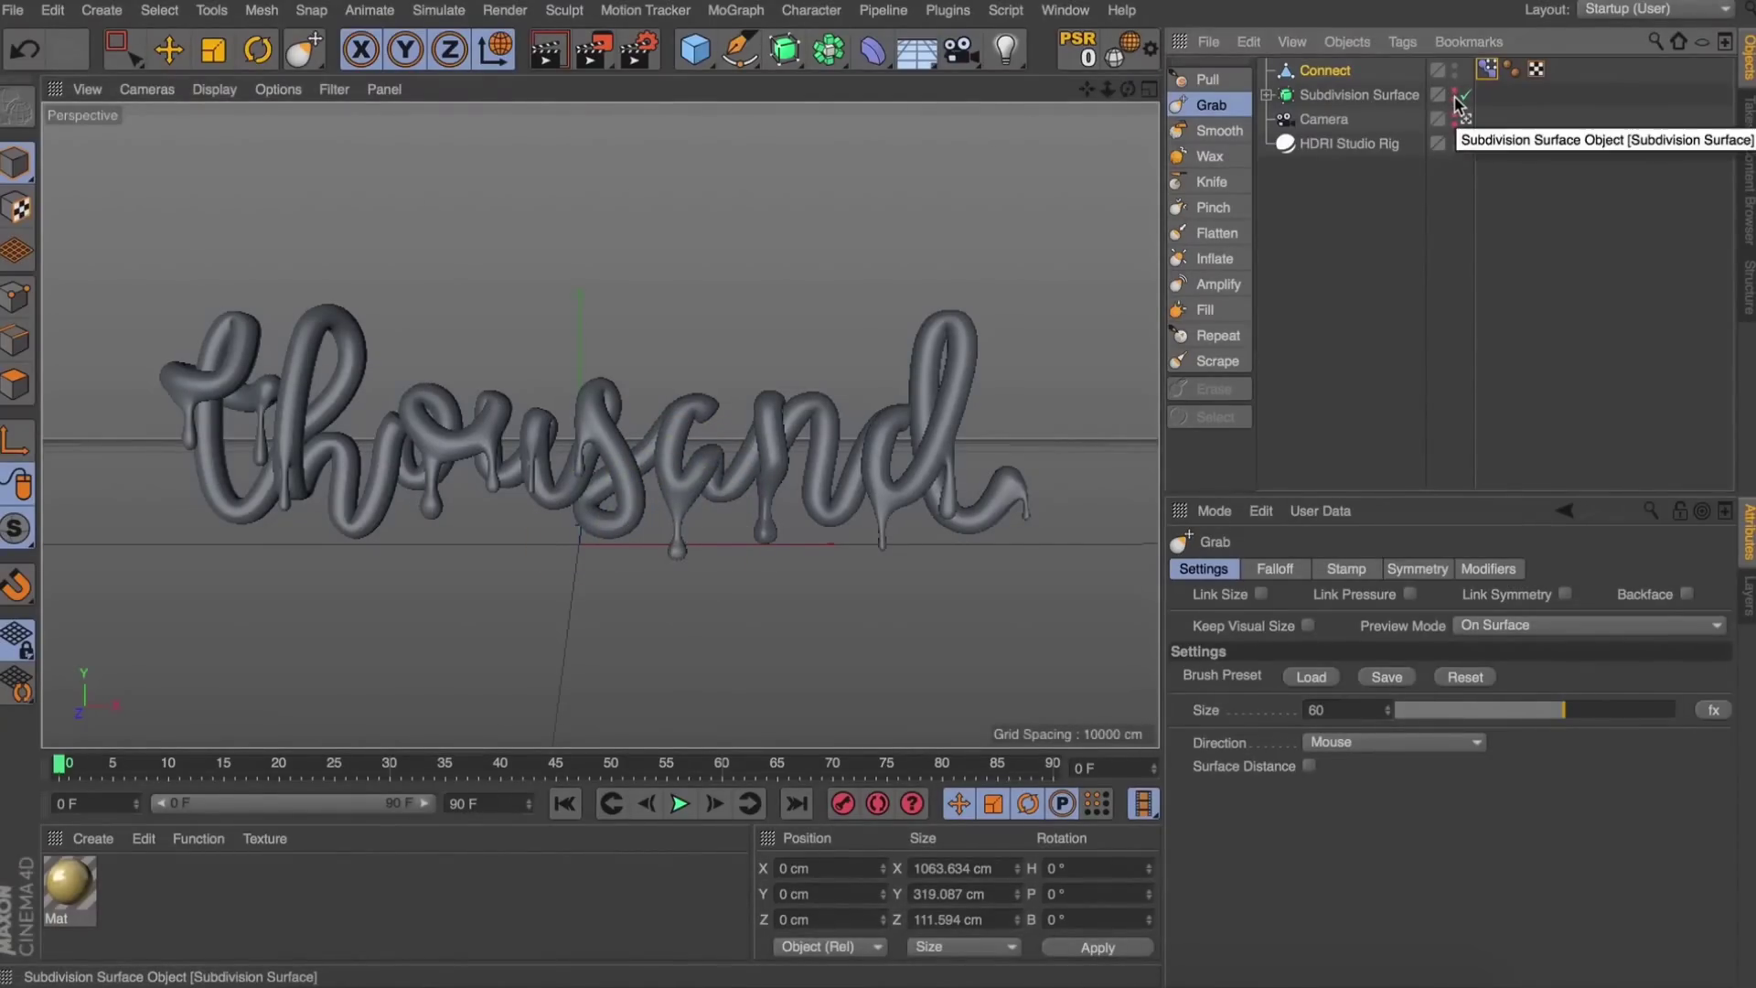
pyautogui.press('super+z')
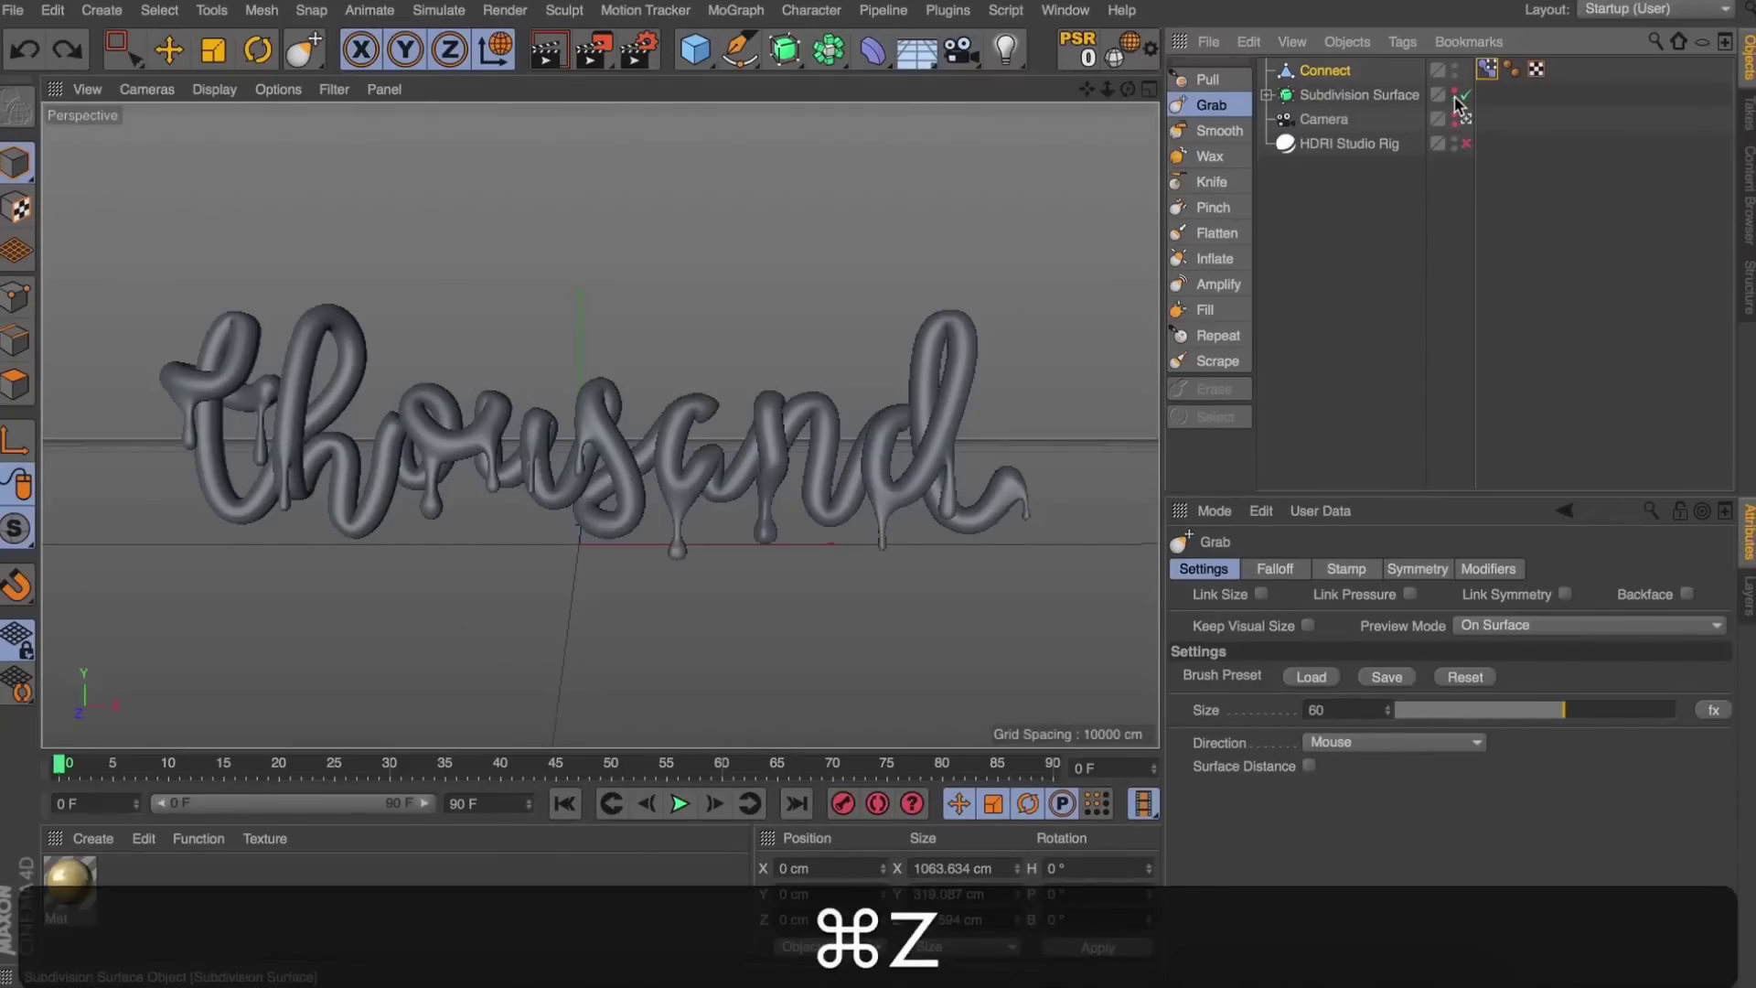
pyautogui.press('super+z')
# Hide the original Subdivision Surface lettering in both the editor and the renderer.
pyautogui.doubleClick(1456, 91)
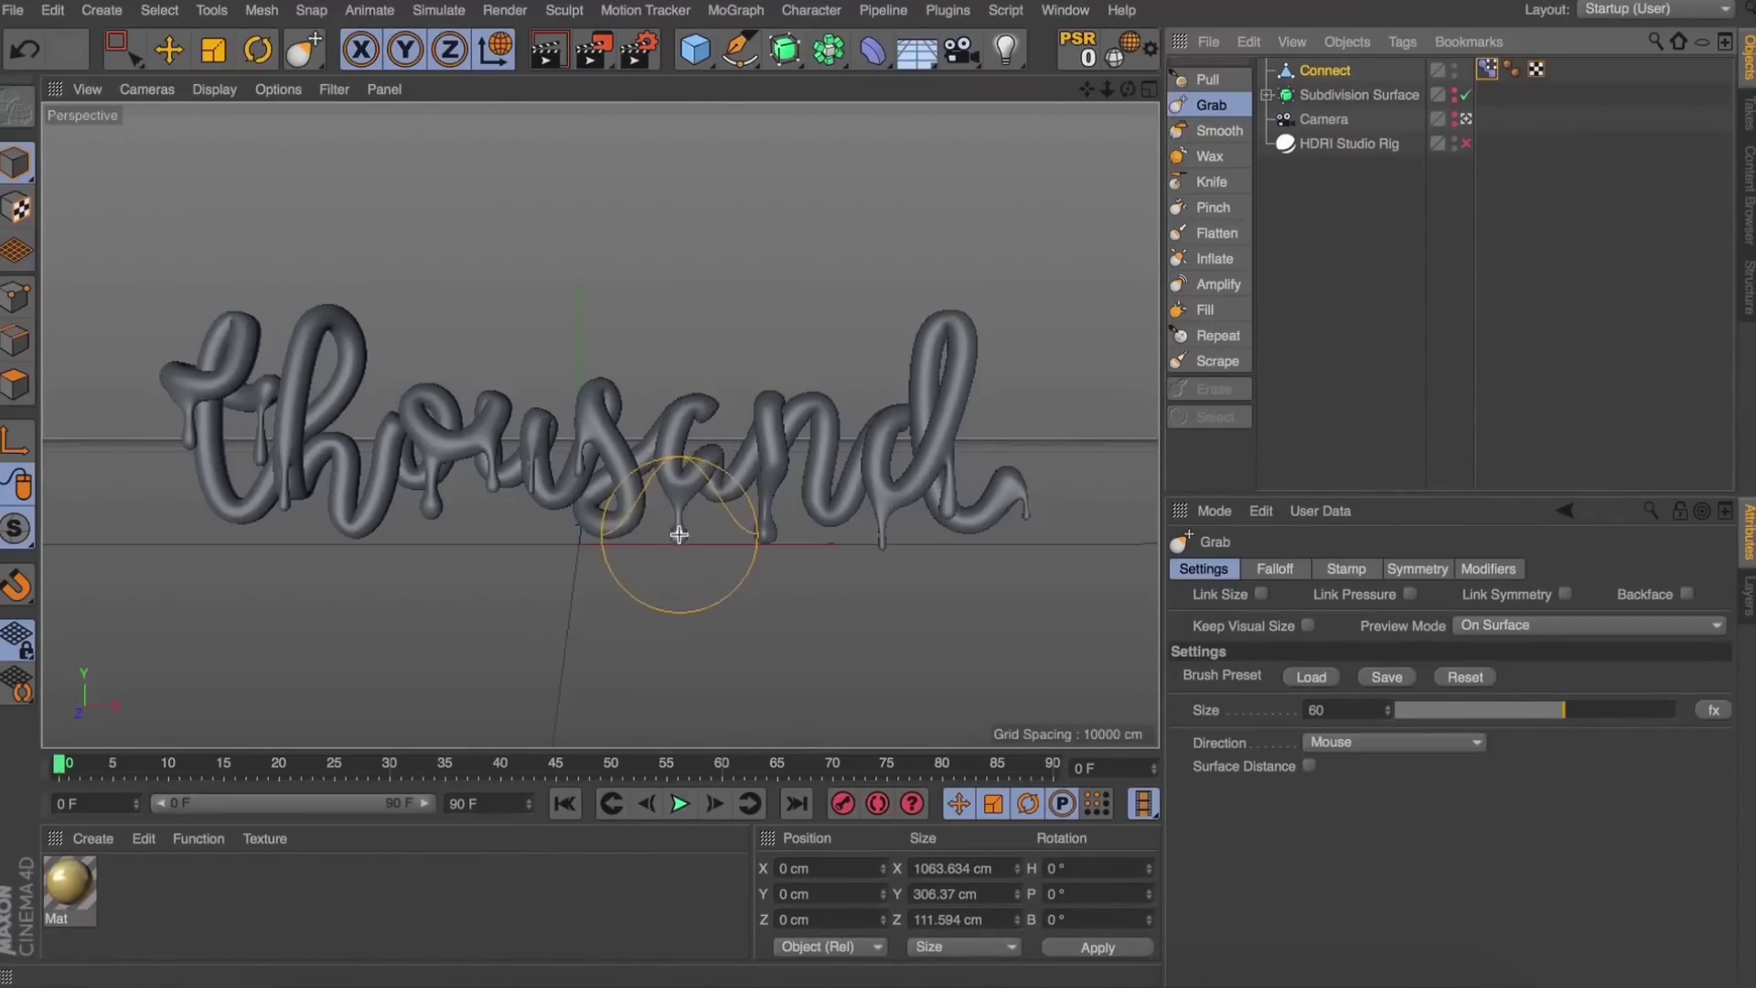
# Try stretching the drip under the "a" further downward with the Grab brush, and undo the stroke.
pyautogui.moveTo(679, 536); pyautogui.dragTo(672, 573)
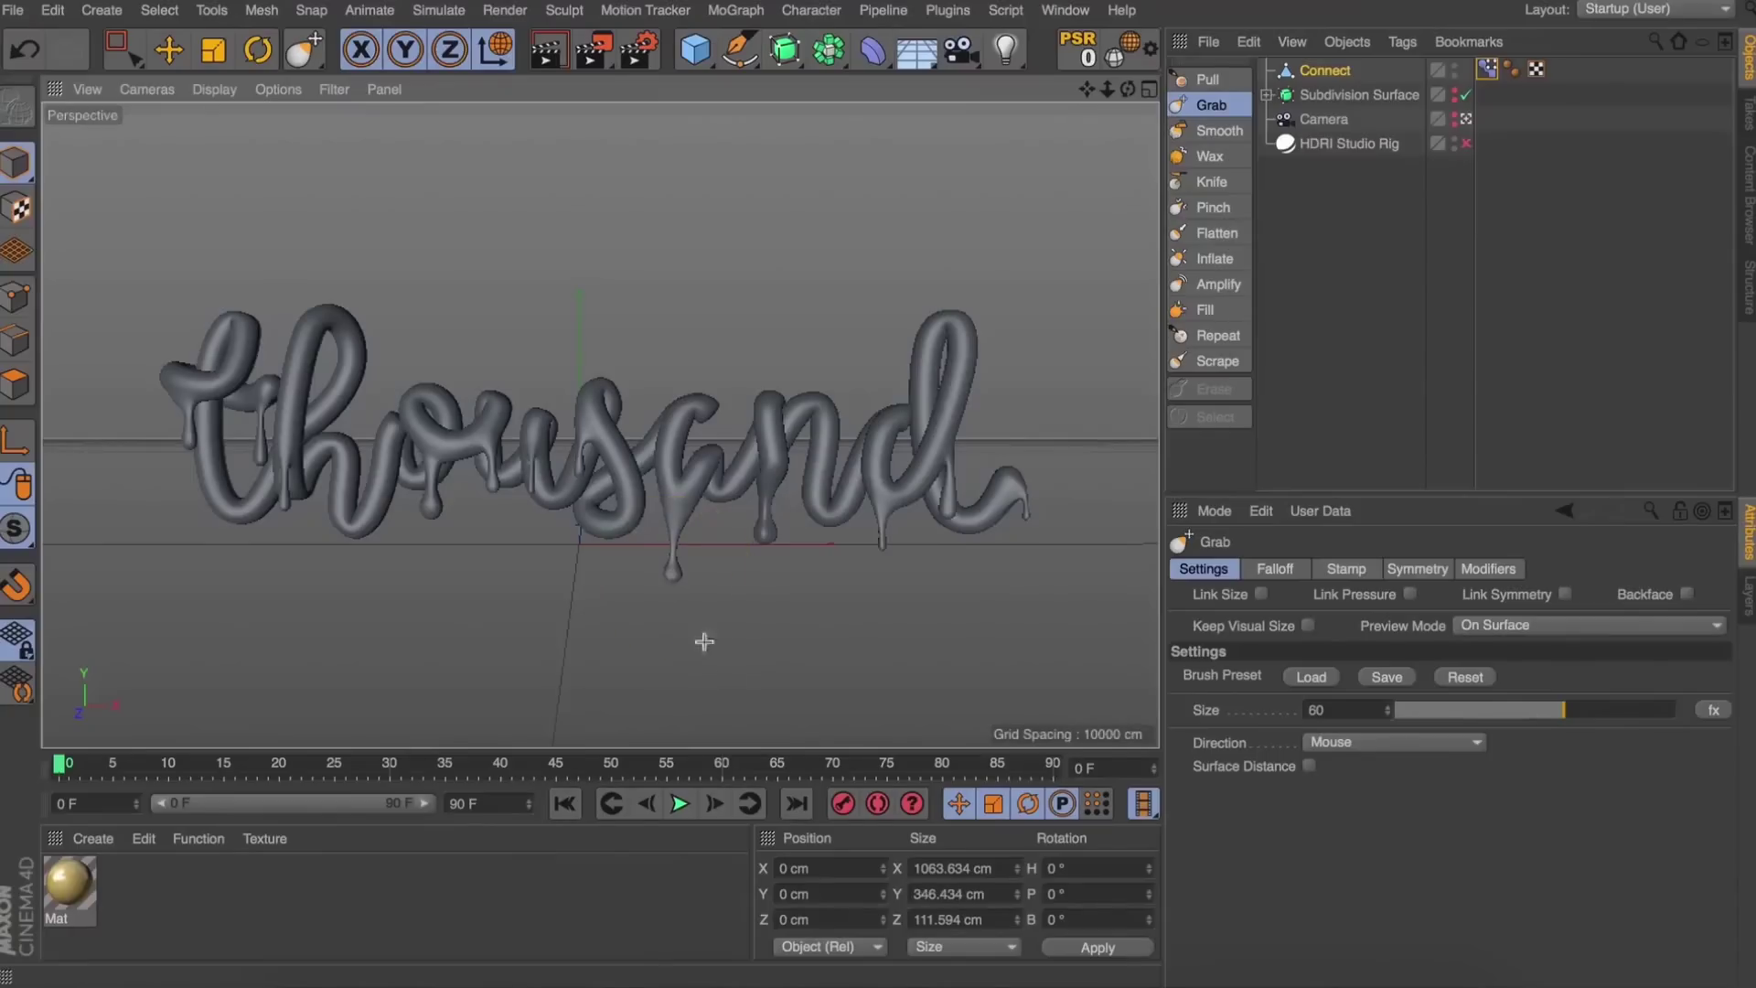
pyautogui.press('super+z')
pyautogui.press('super+z')
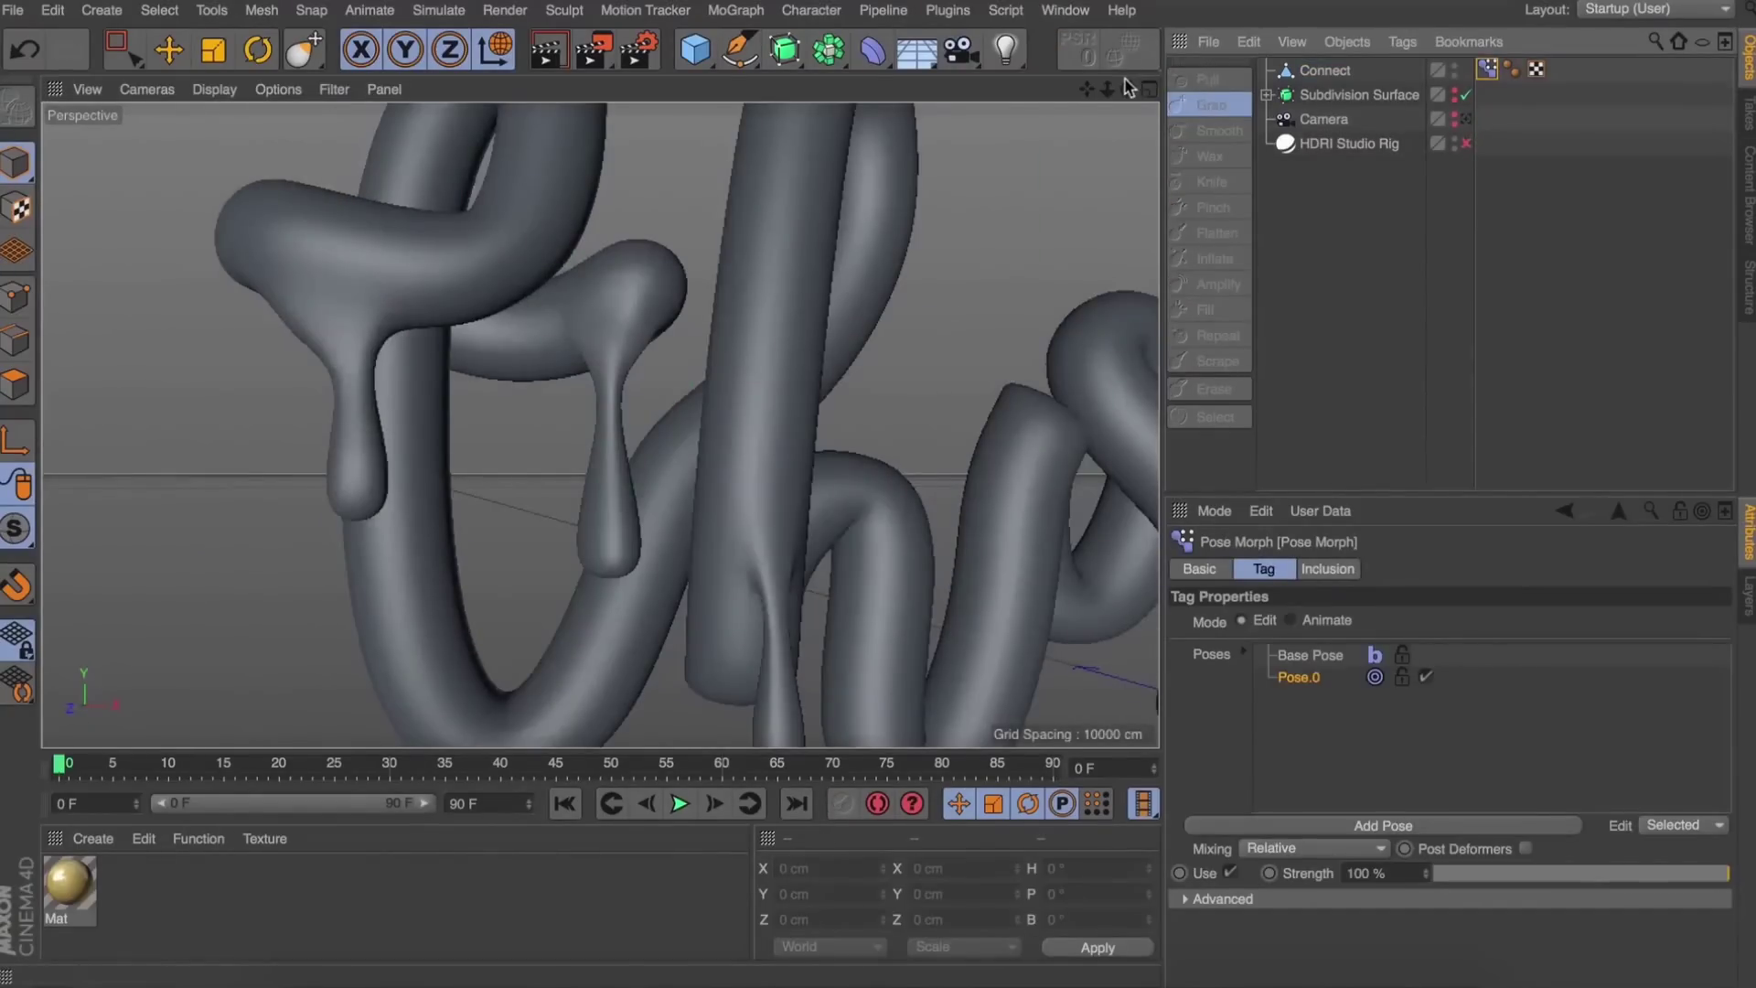
# Select the Connect mesh and stretch the drip at the left end of the "t" downward with the Grab brush at size 20.
pyautogui.moveTo(1128, 88); pyautogui.dragTo(1107, 89)
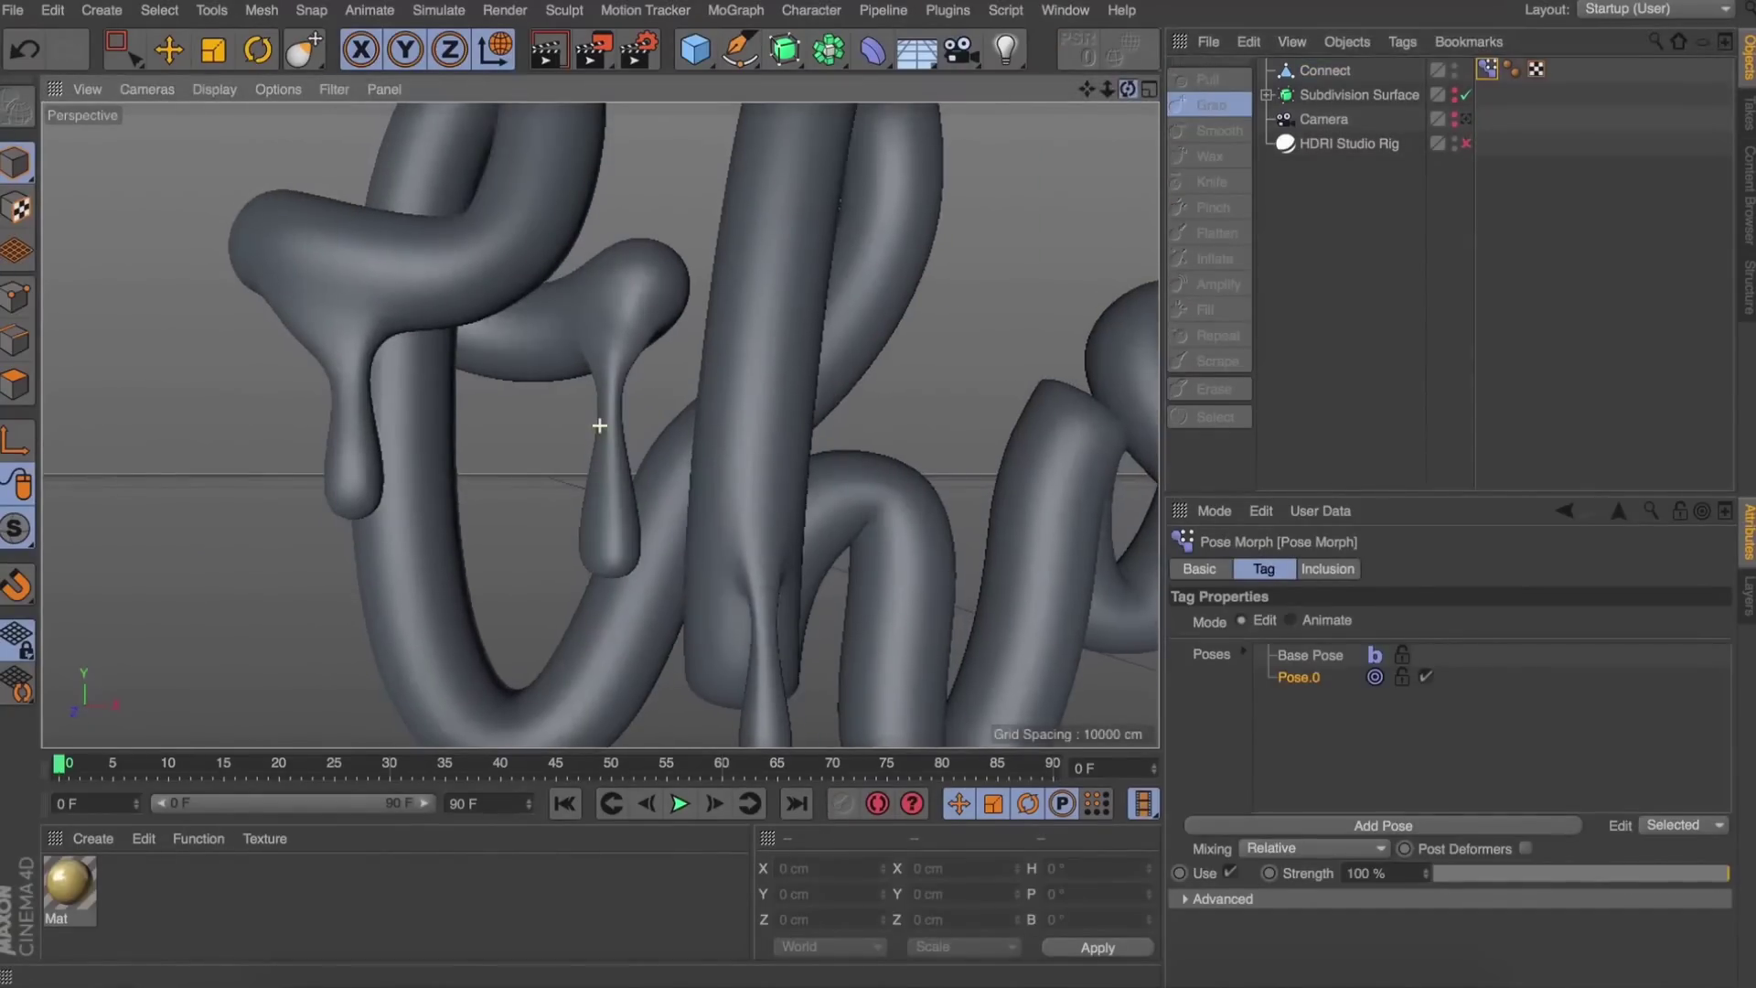
pyautogui.click(1325, 71)
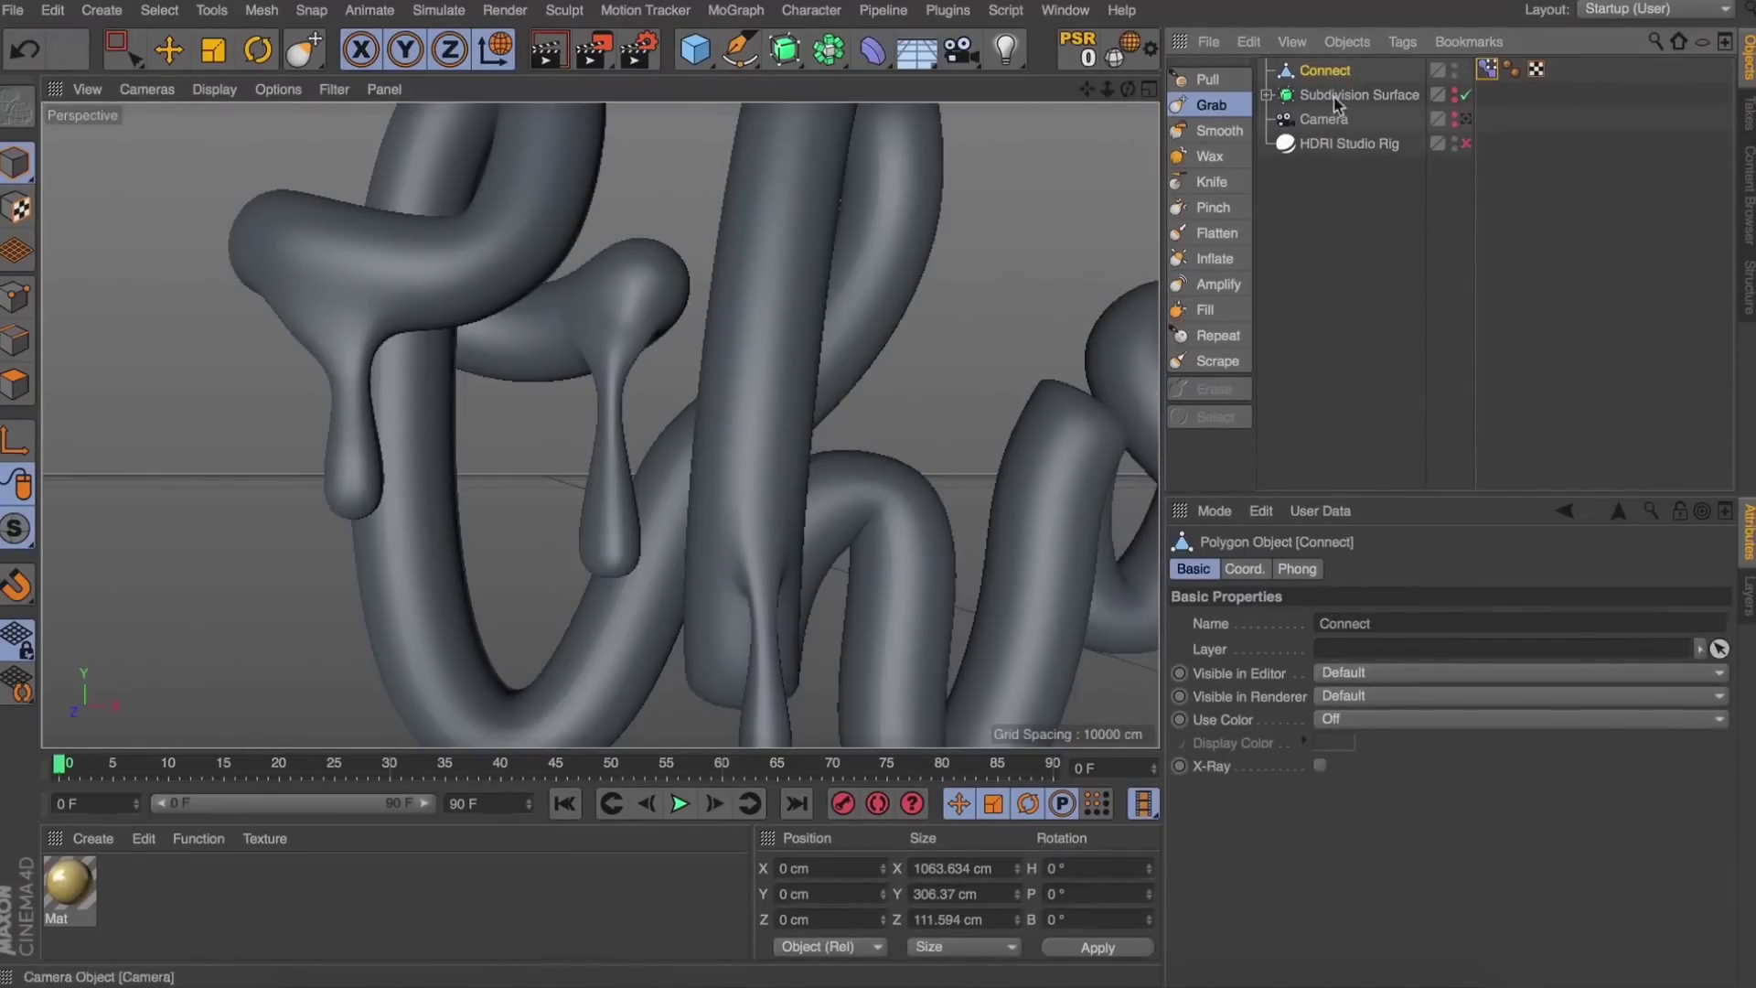
pyautogui.press('[')
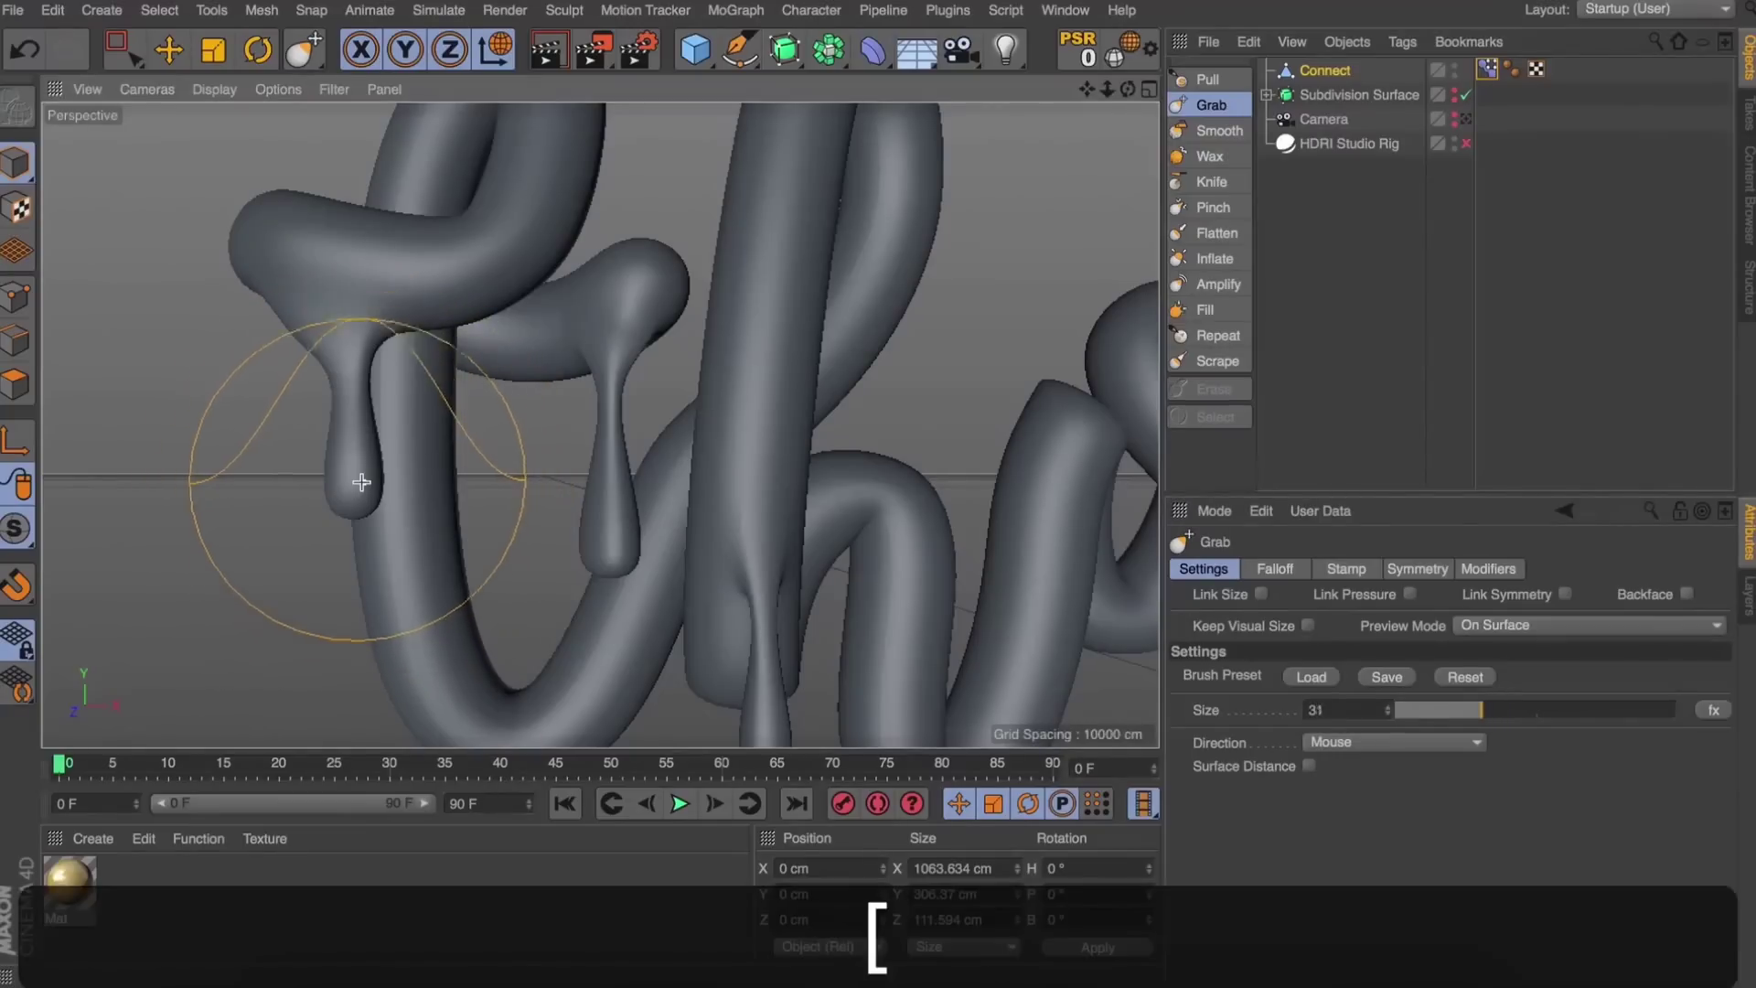
pyautogui.press('[')
pyautogui.moveTo(354, 480); pyautogui.dragTo(350, 518)
pyautogui.moveTo(341, 345); pyautogui.dragTo(348, 369)
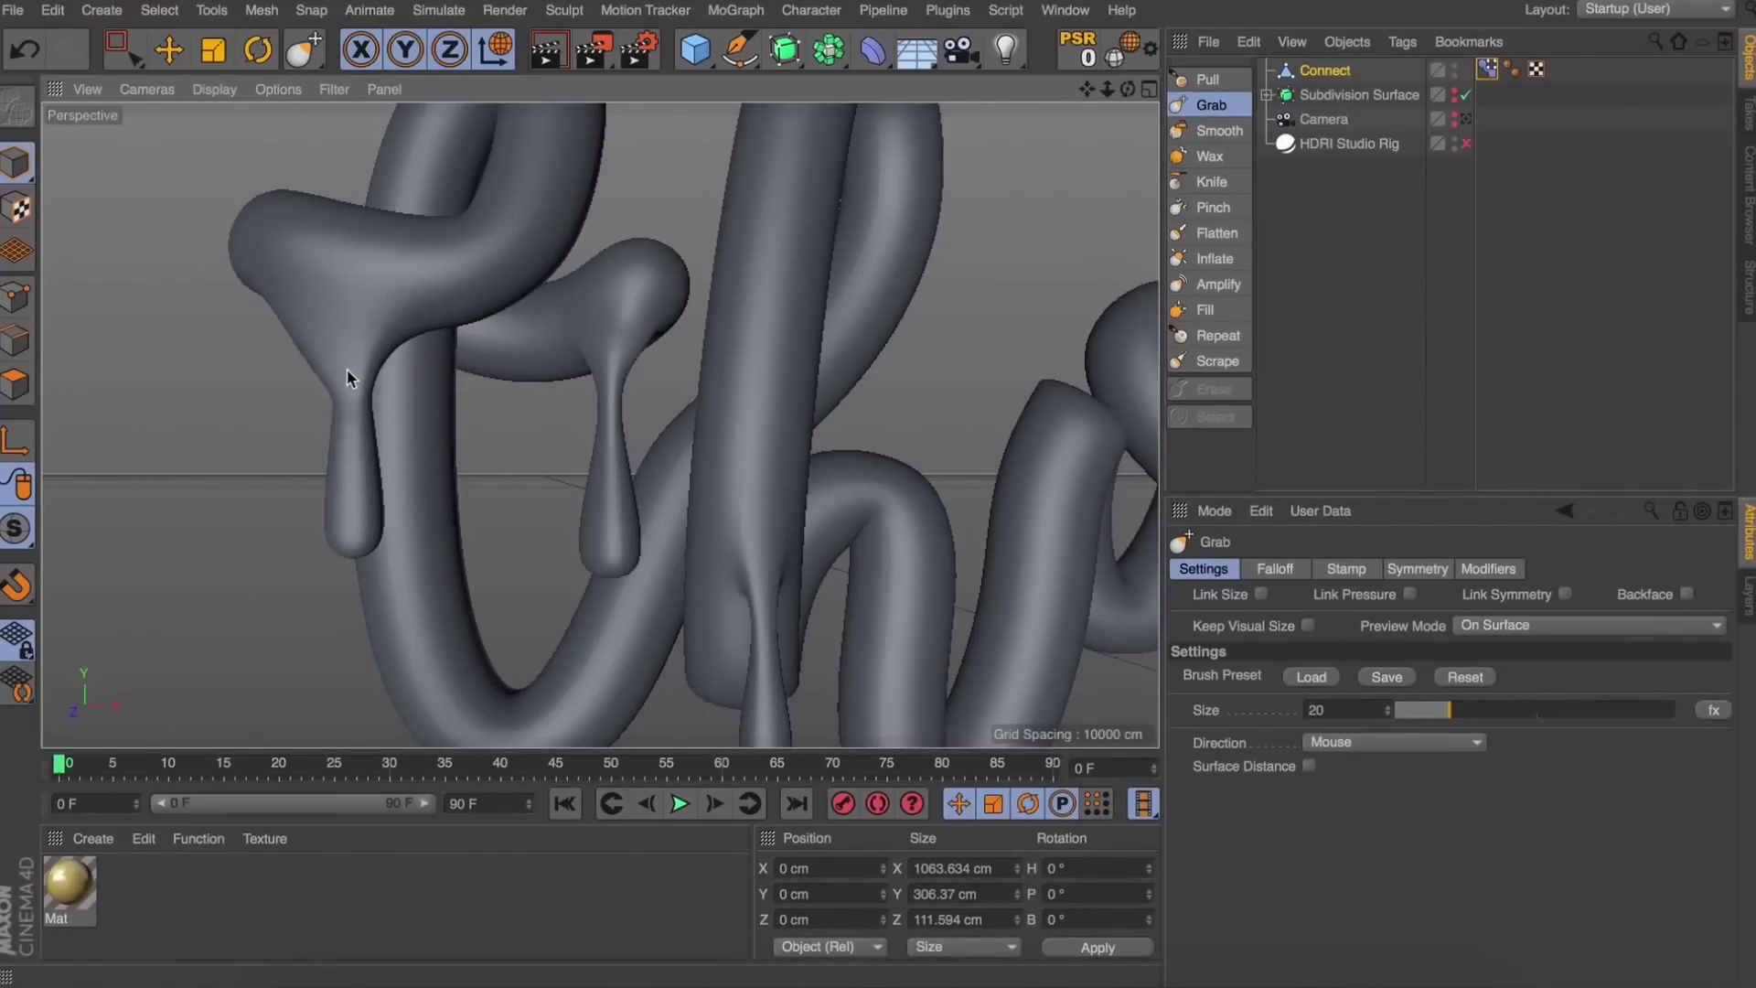
pyautogui.moveTo(358, 538); pyautogui.dragTo(364, 557)
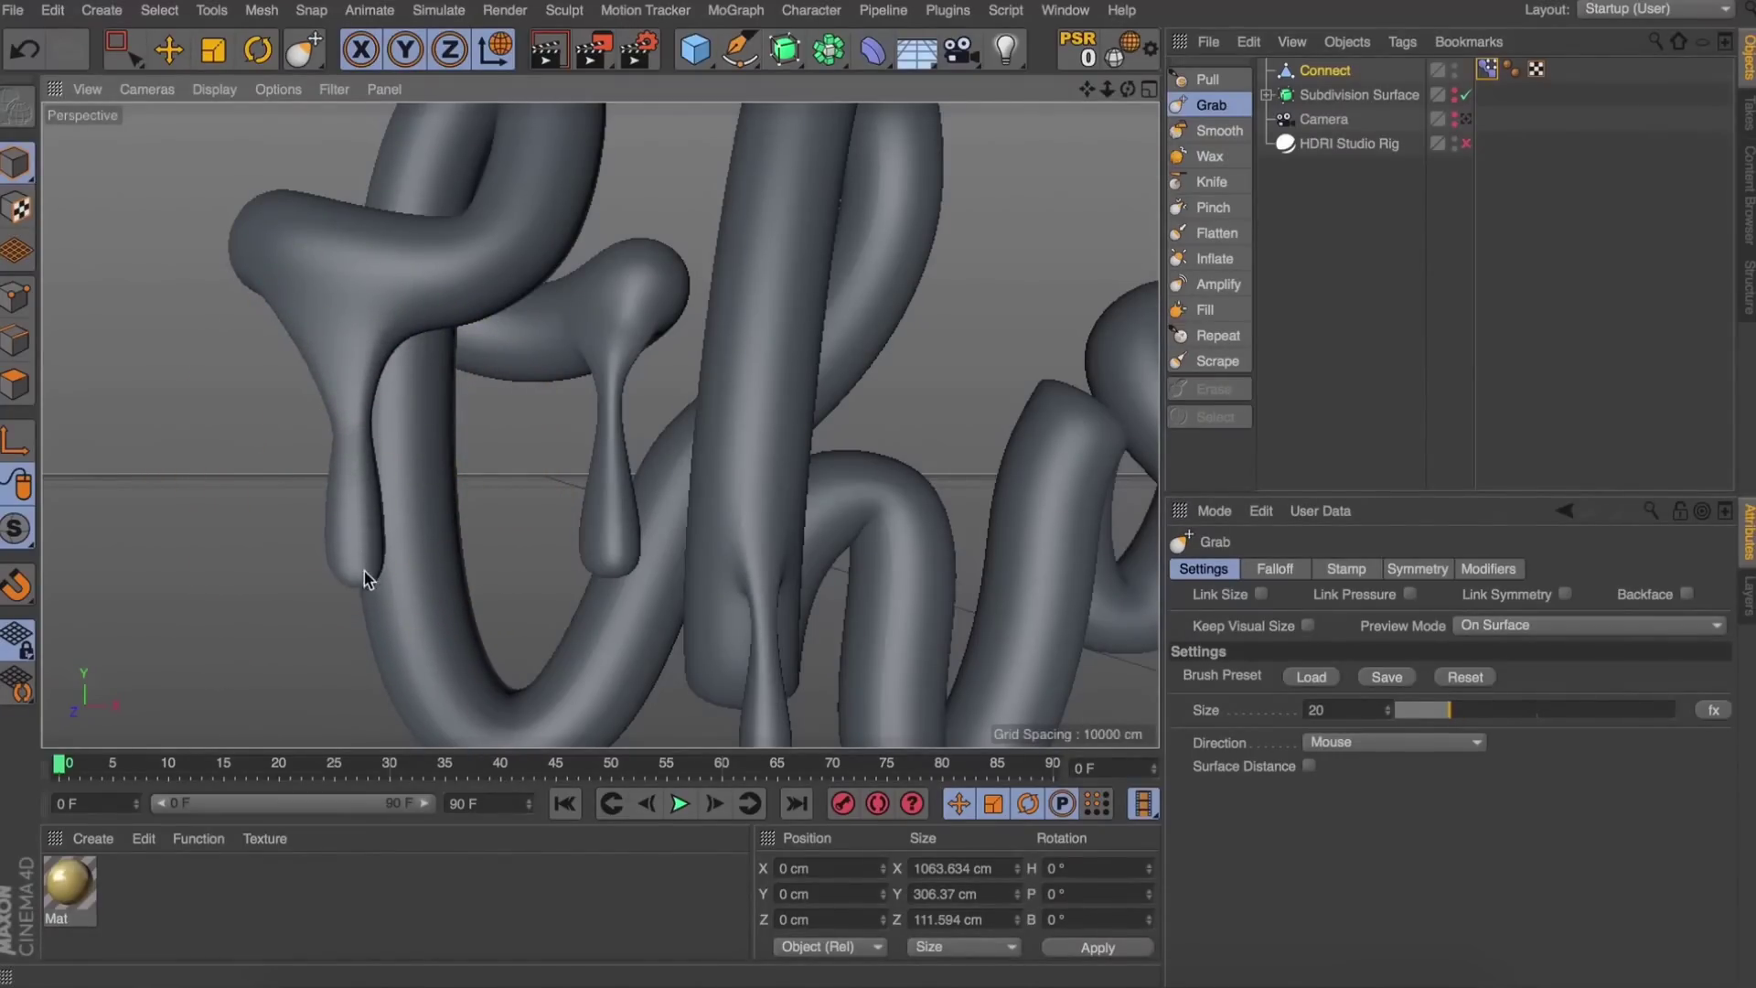
# Examine the stretched drip from the side and compare Base Pose with Pose.0 by varying the pose strength.
pyautogui.moveTo(1128, 88); pyautogui.dragTo(1354, 84)
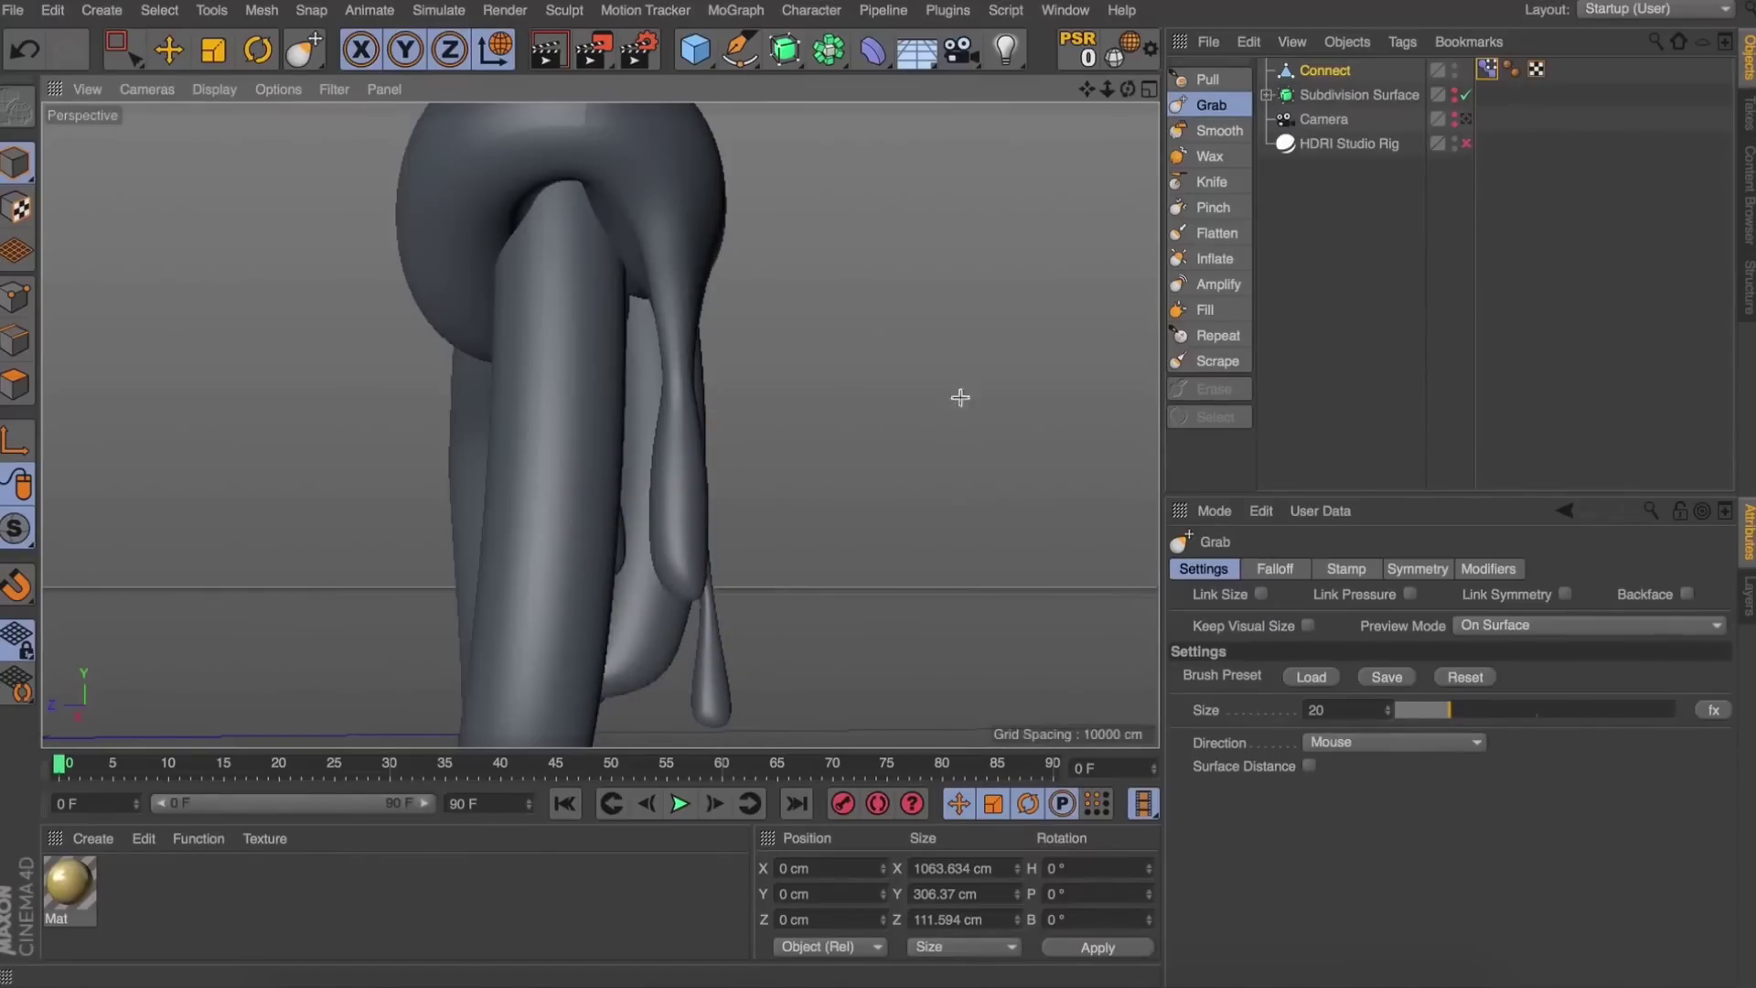
pyautogui.click(1214, 257)
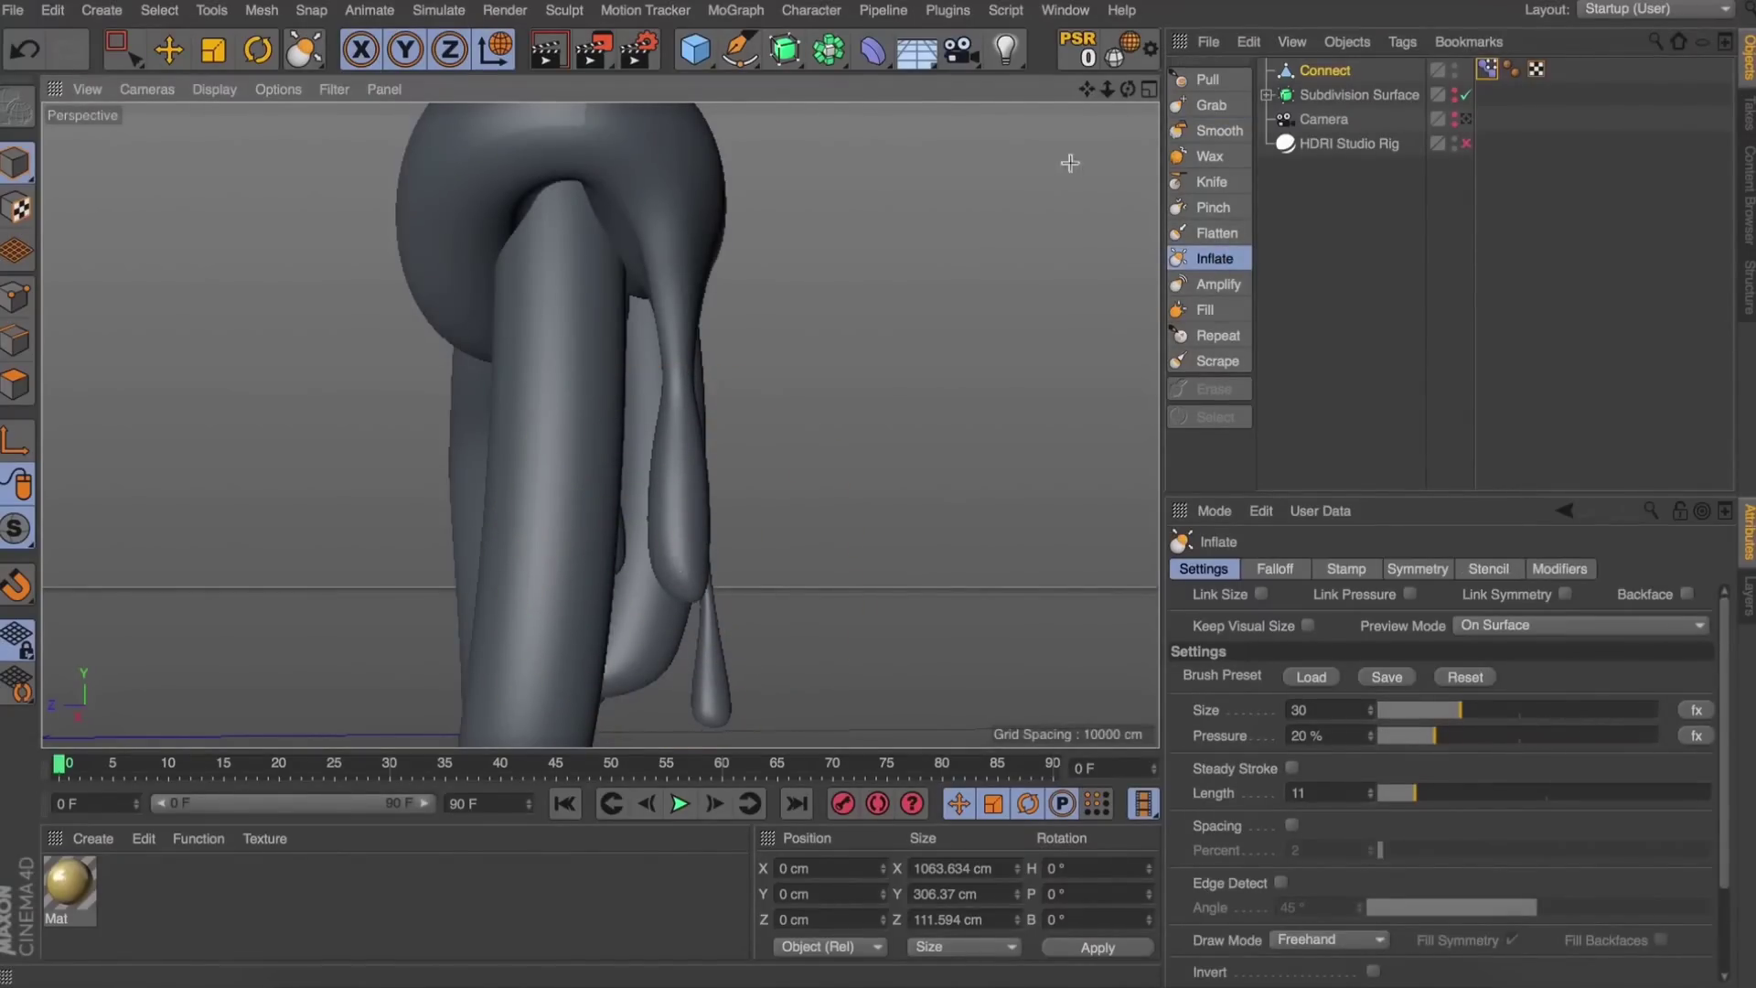
pyautogui.moveTo(1130, 94); pyautogui.dragTo(915, 137)
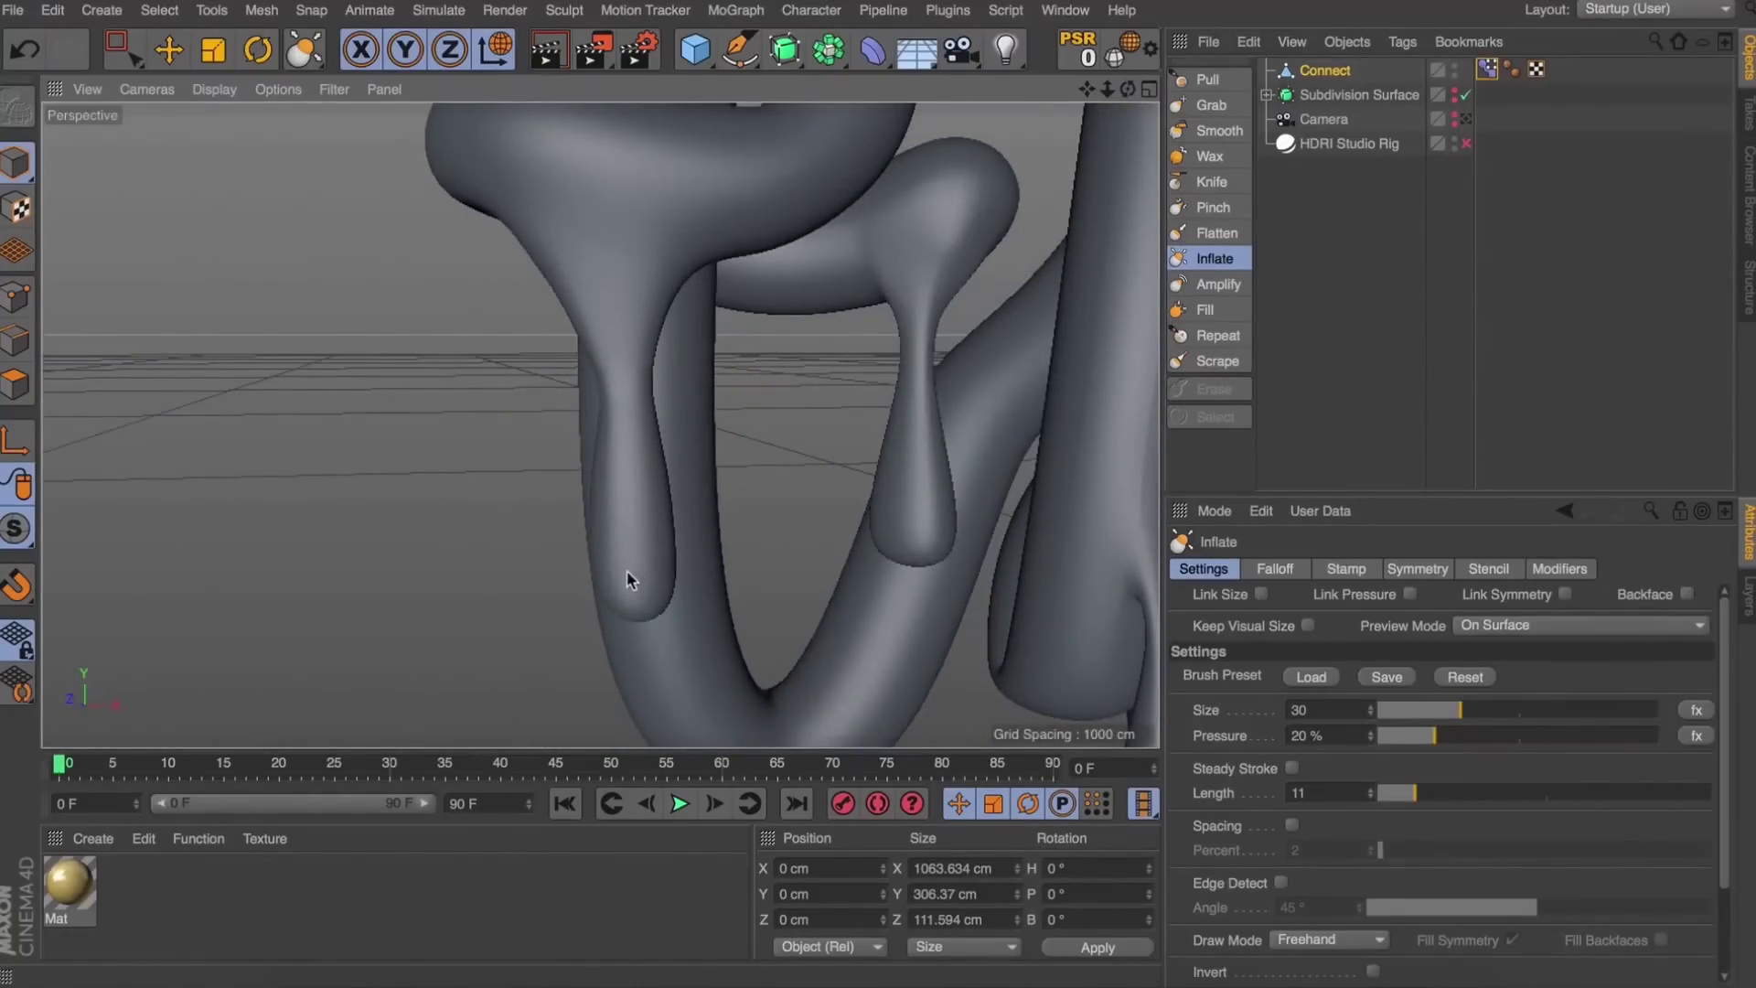
pyautogui.moveTo(1131, 89); pyautogui.dragTo(1180, 91)
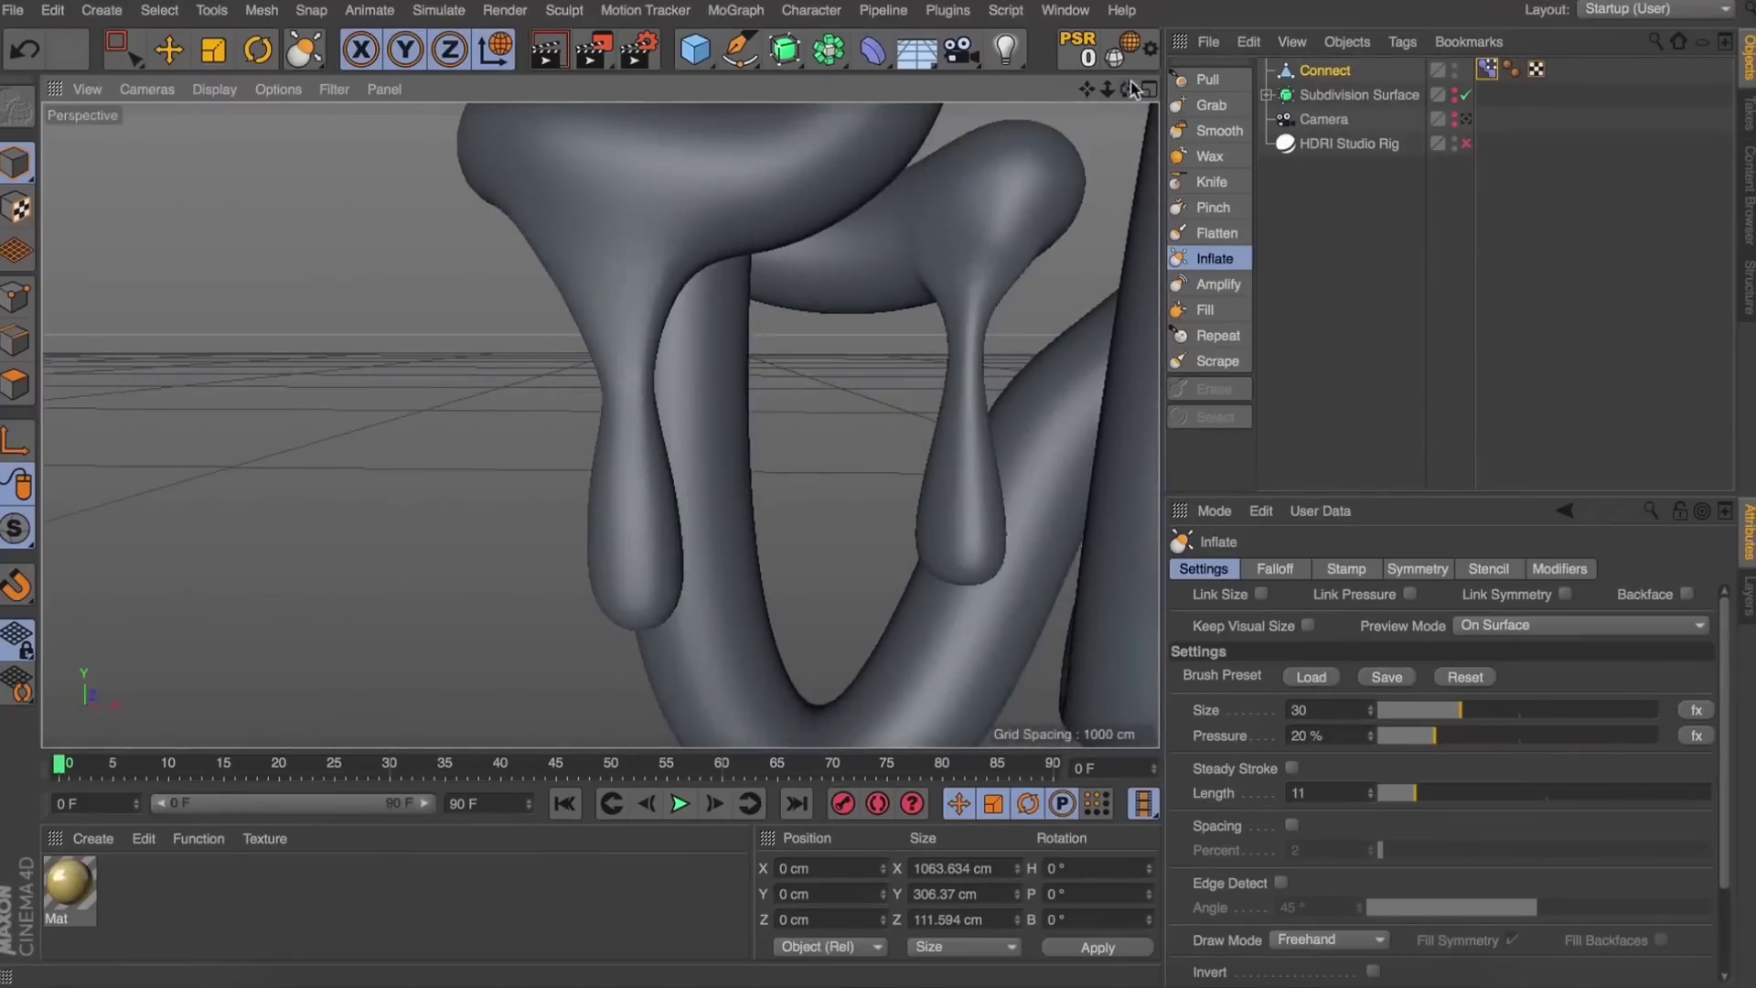
pyautogui.click(1488, 70)
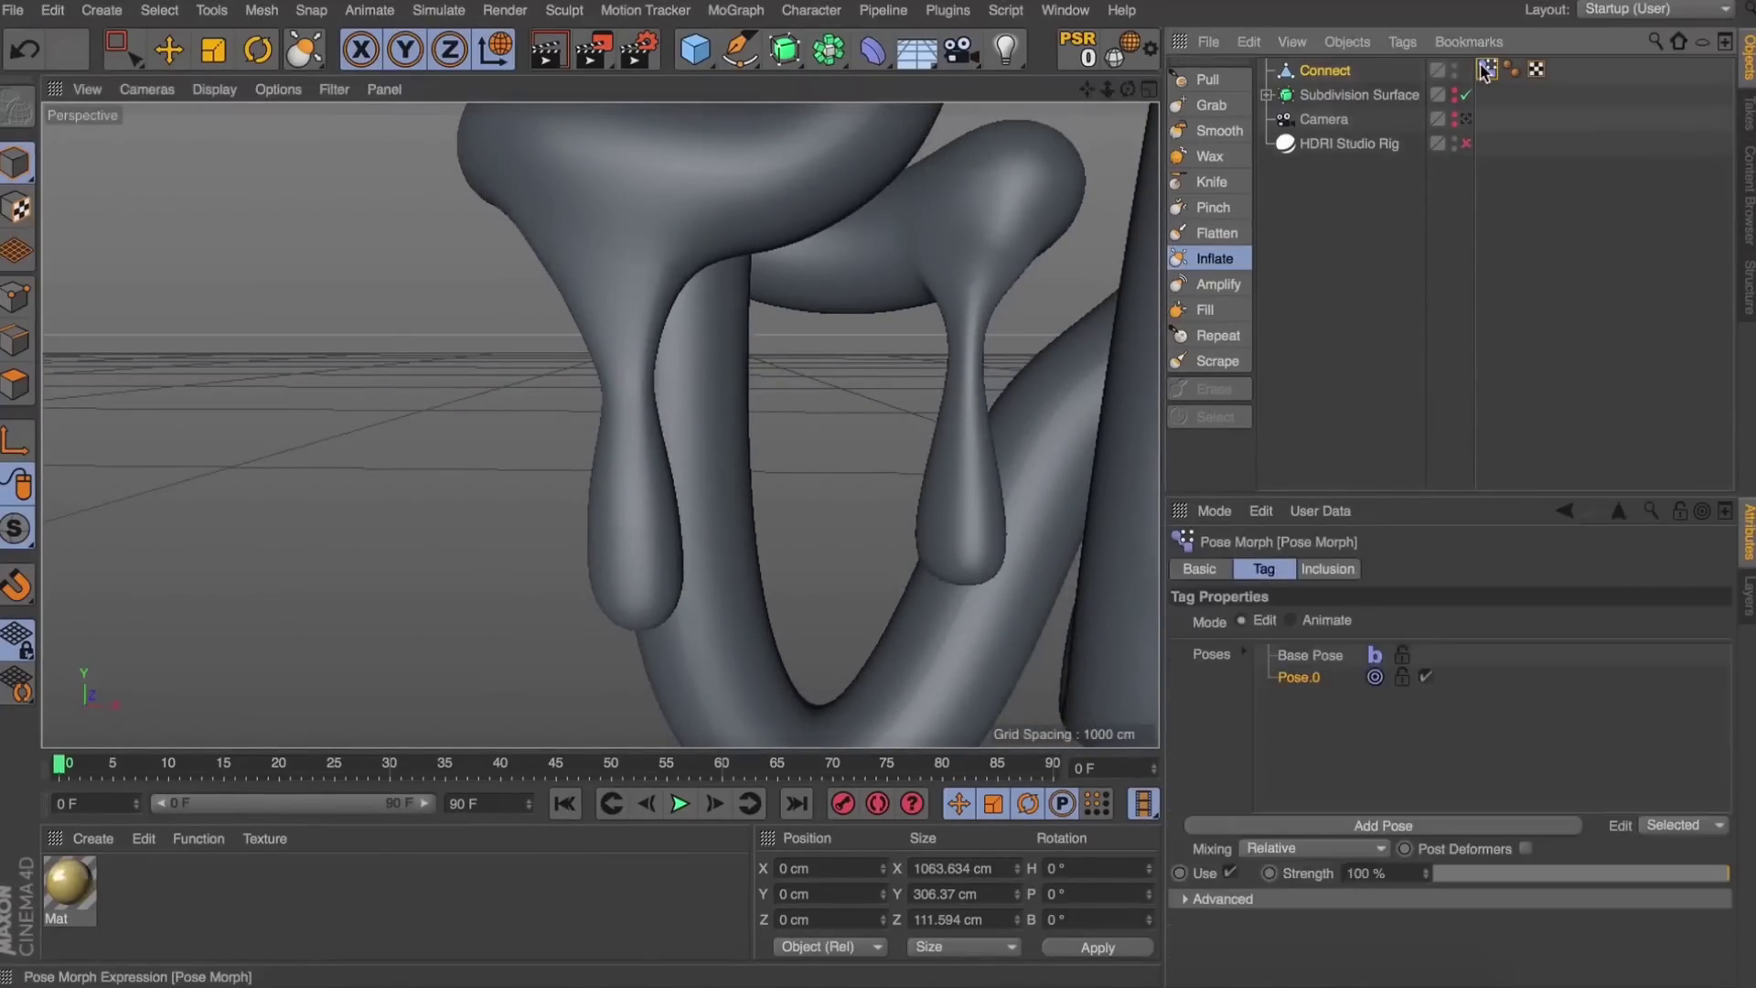
pyautogui.click(1311, 656)
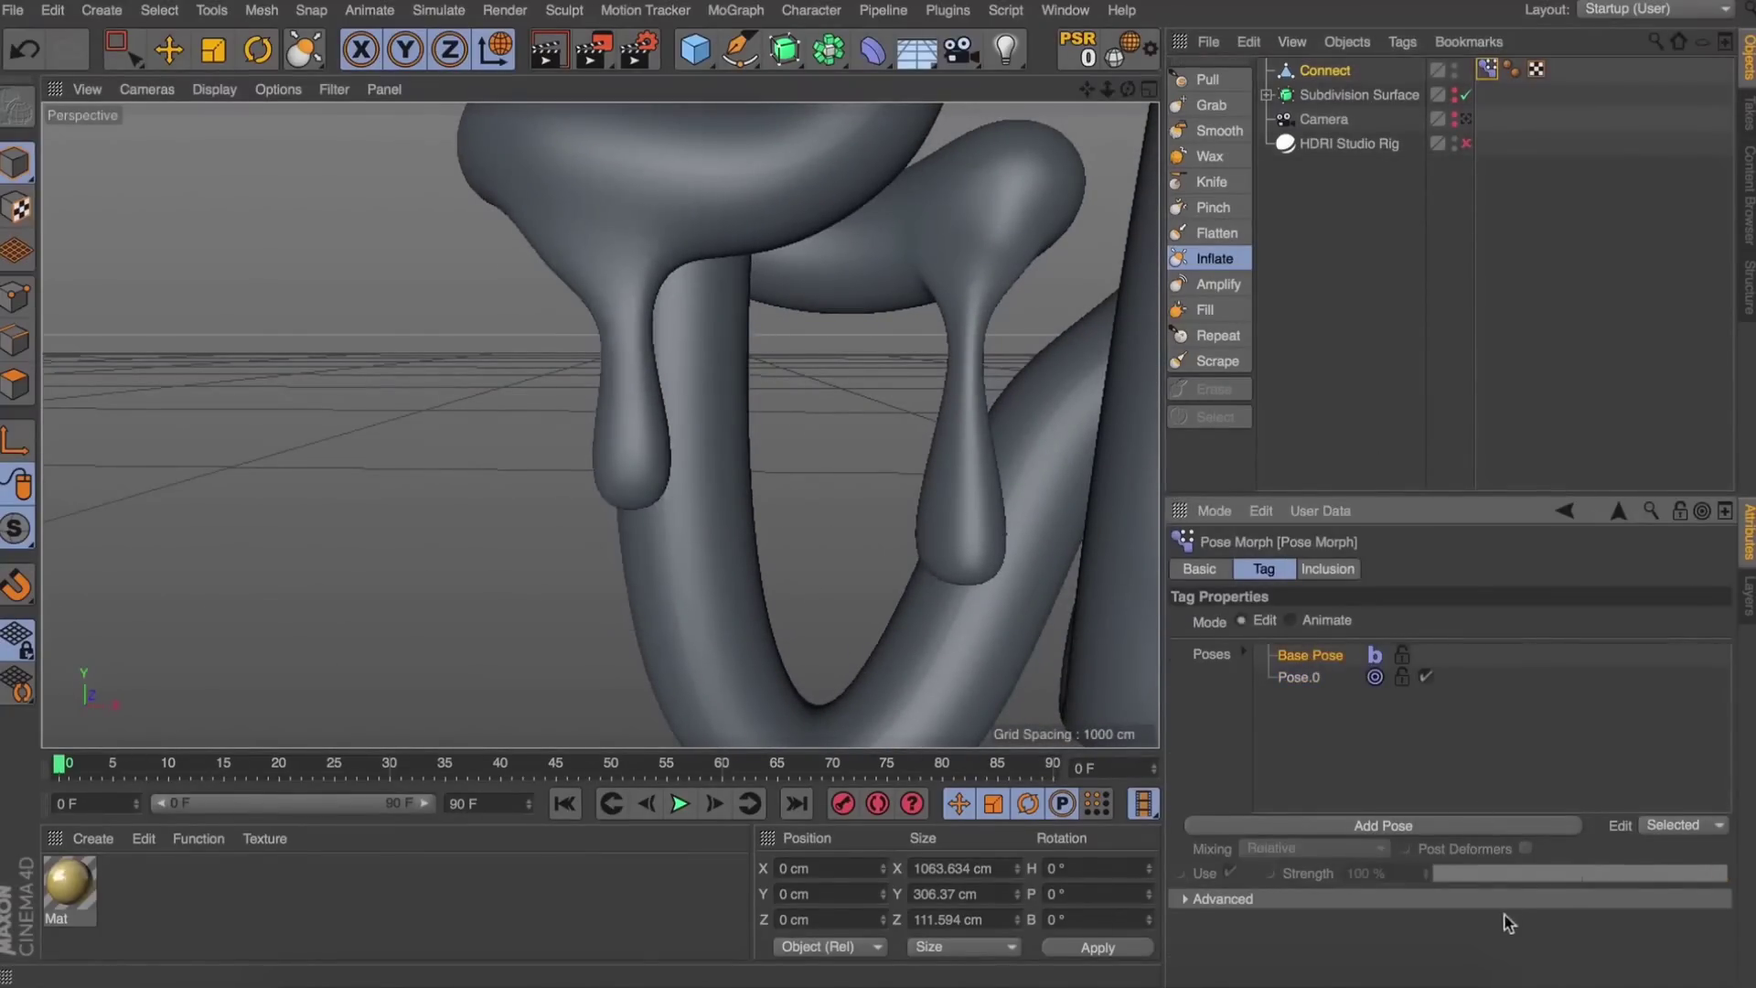
pyautogui.click(1304, 678)
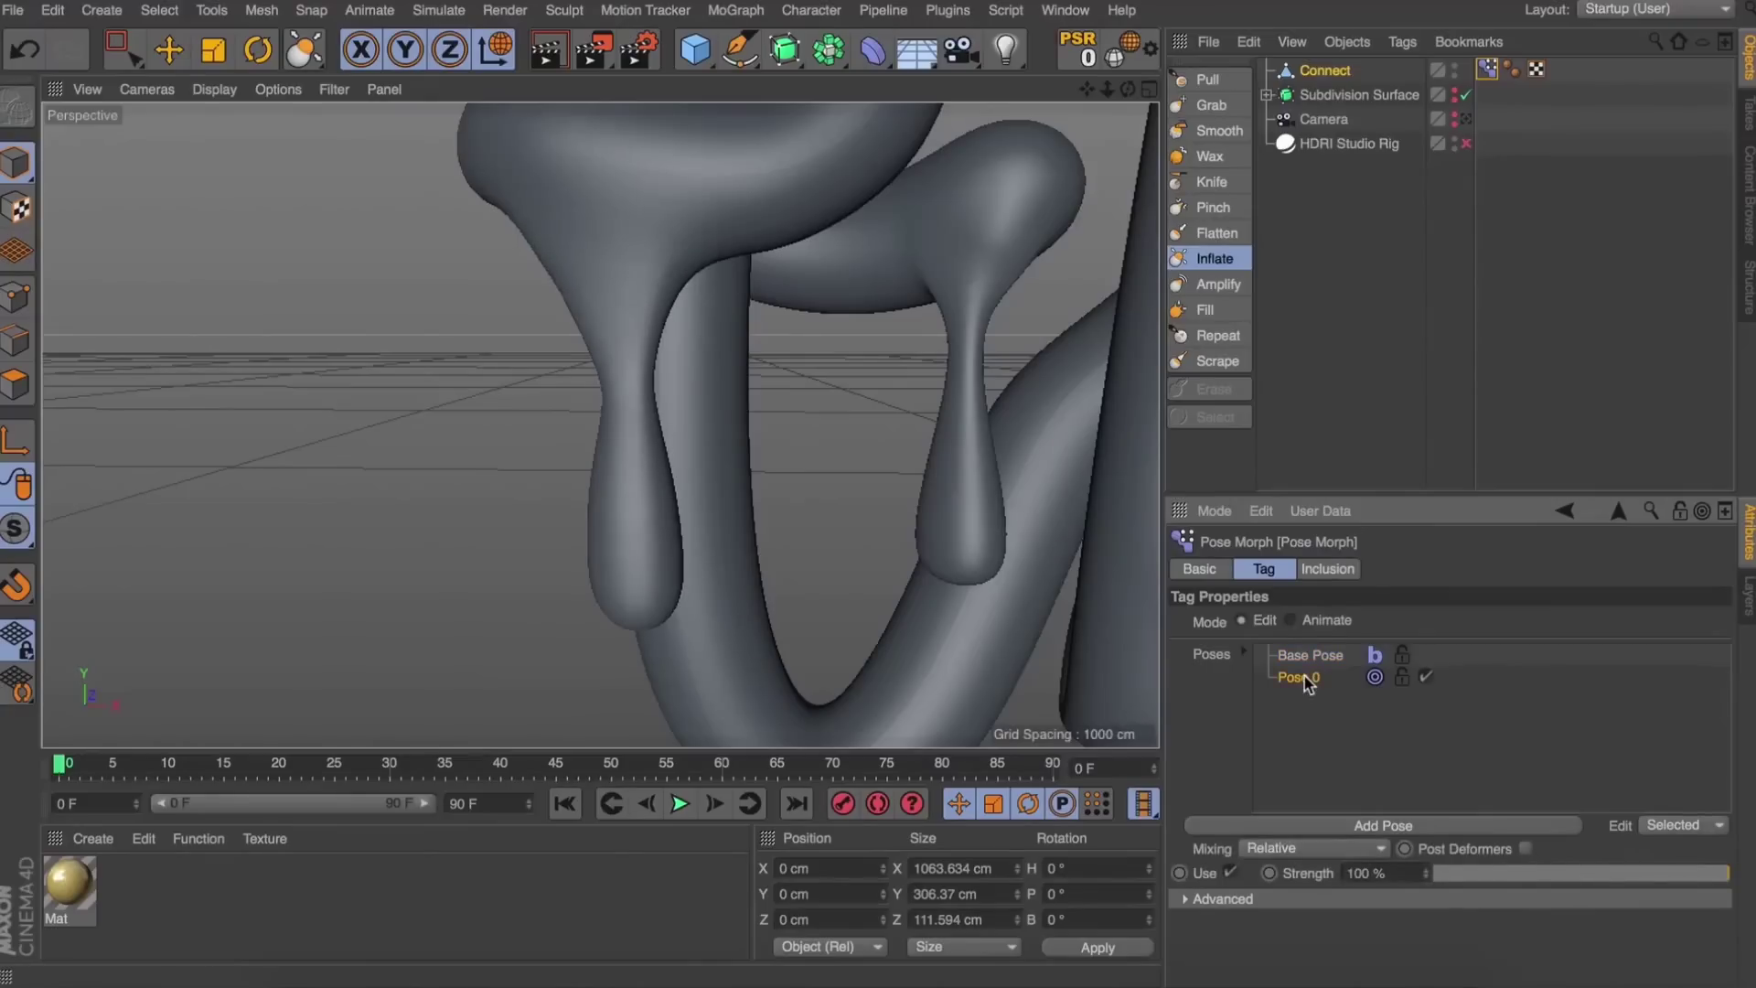
pyautogui.moveTo(1672, 873); pyautogui.dragTo(1754, 815)
# Add a second pose to the Pose Morph tag and lengthen the drip at the right end of the "t" crossbar with the Grab brush.
pyautogui.click(1318, 656)
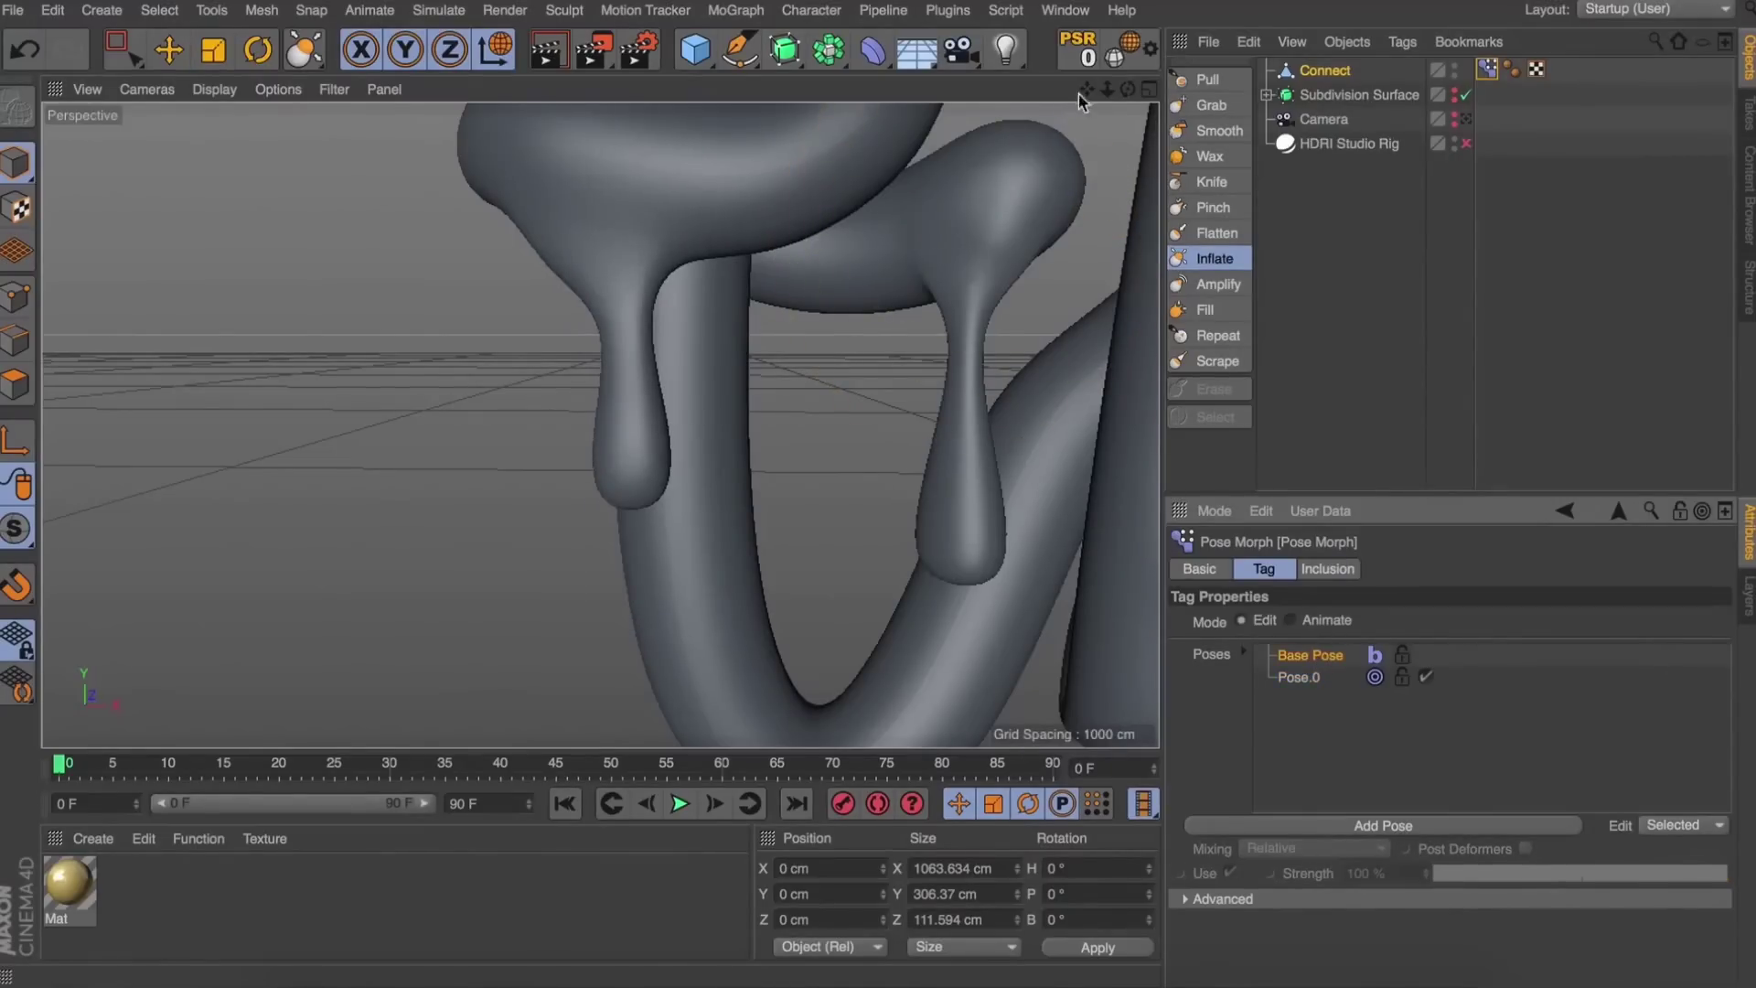
pyautogui.click(1325, 825)
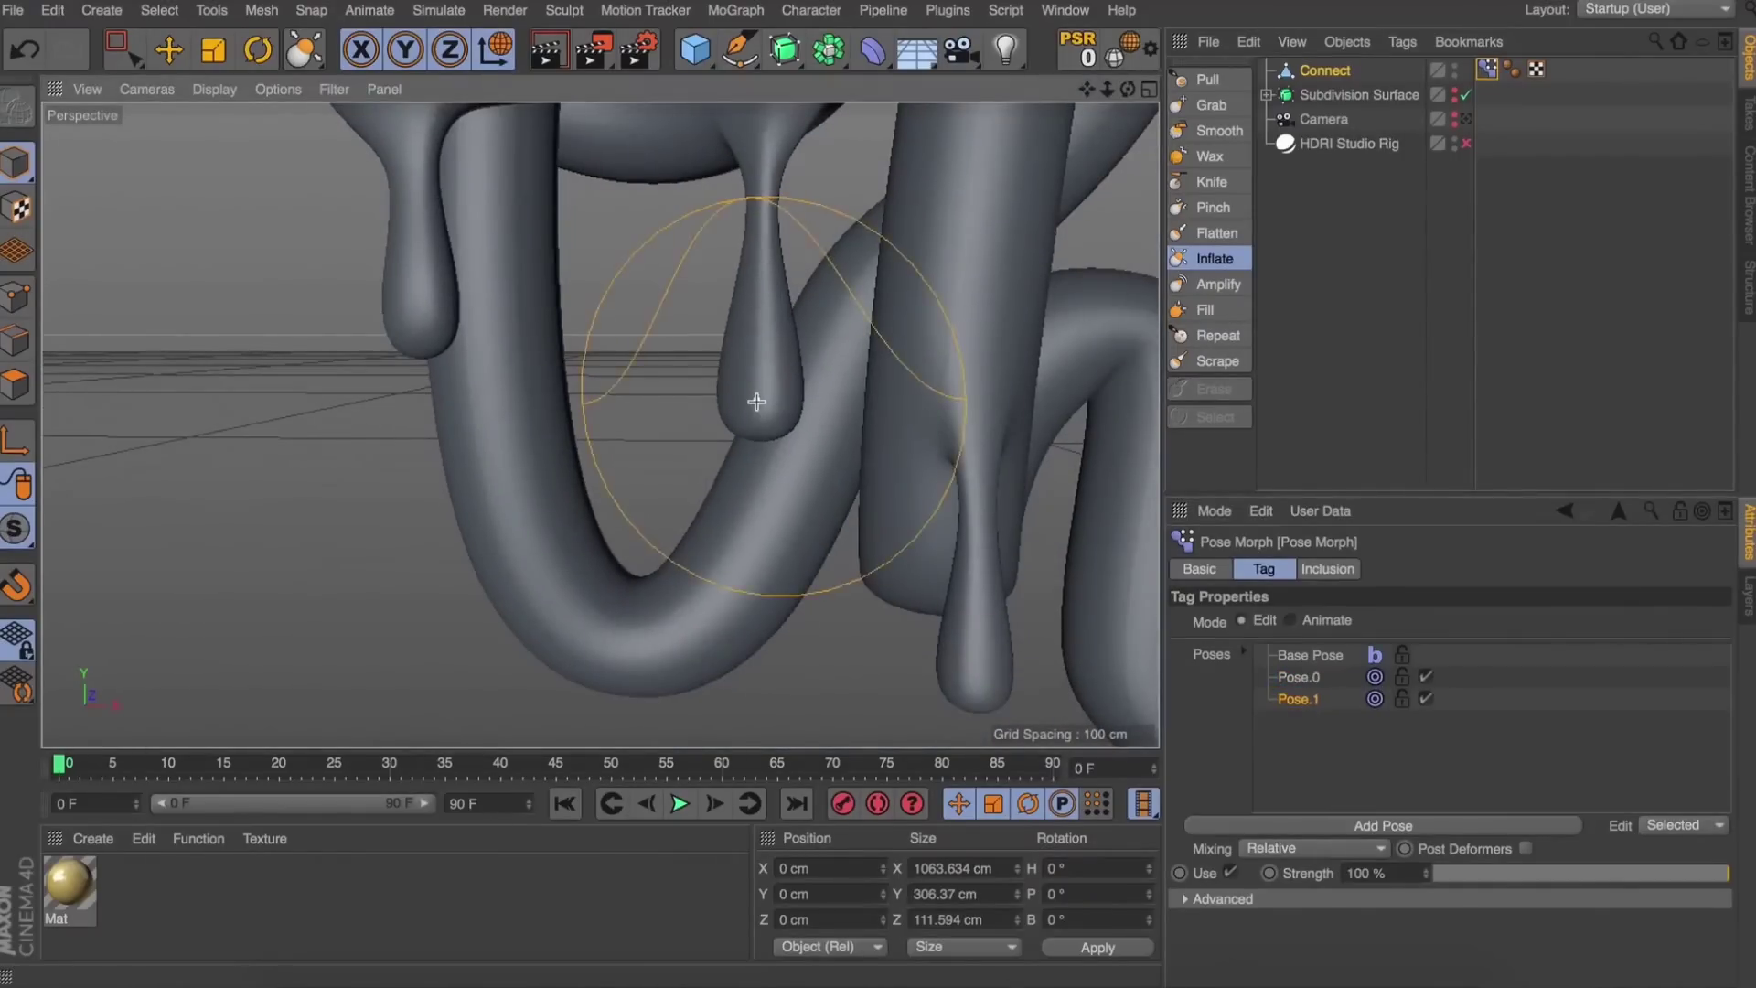
pyautogui.click(1211, 104)
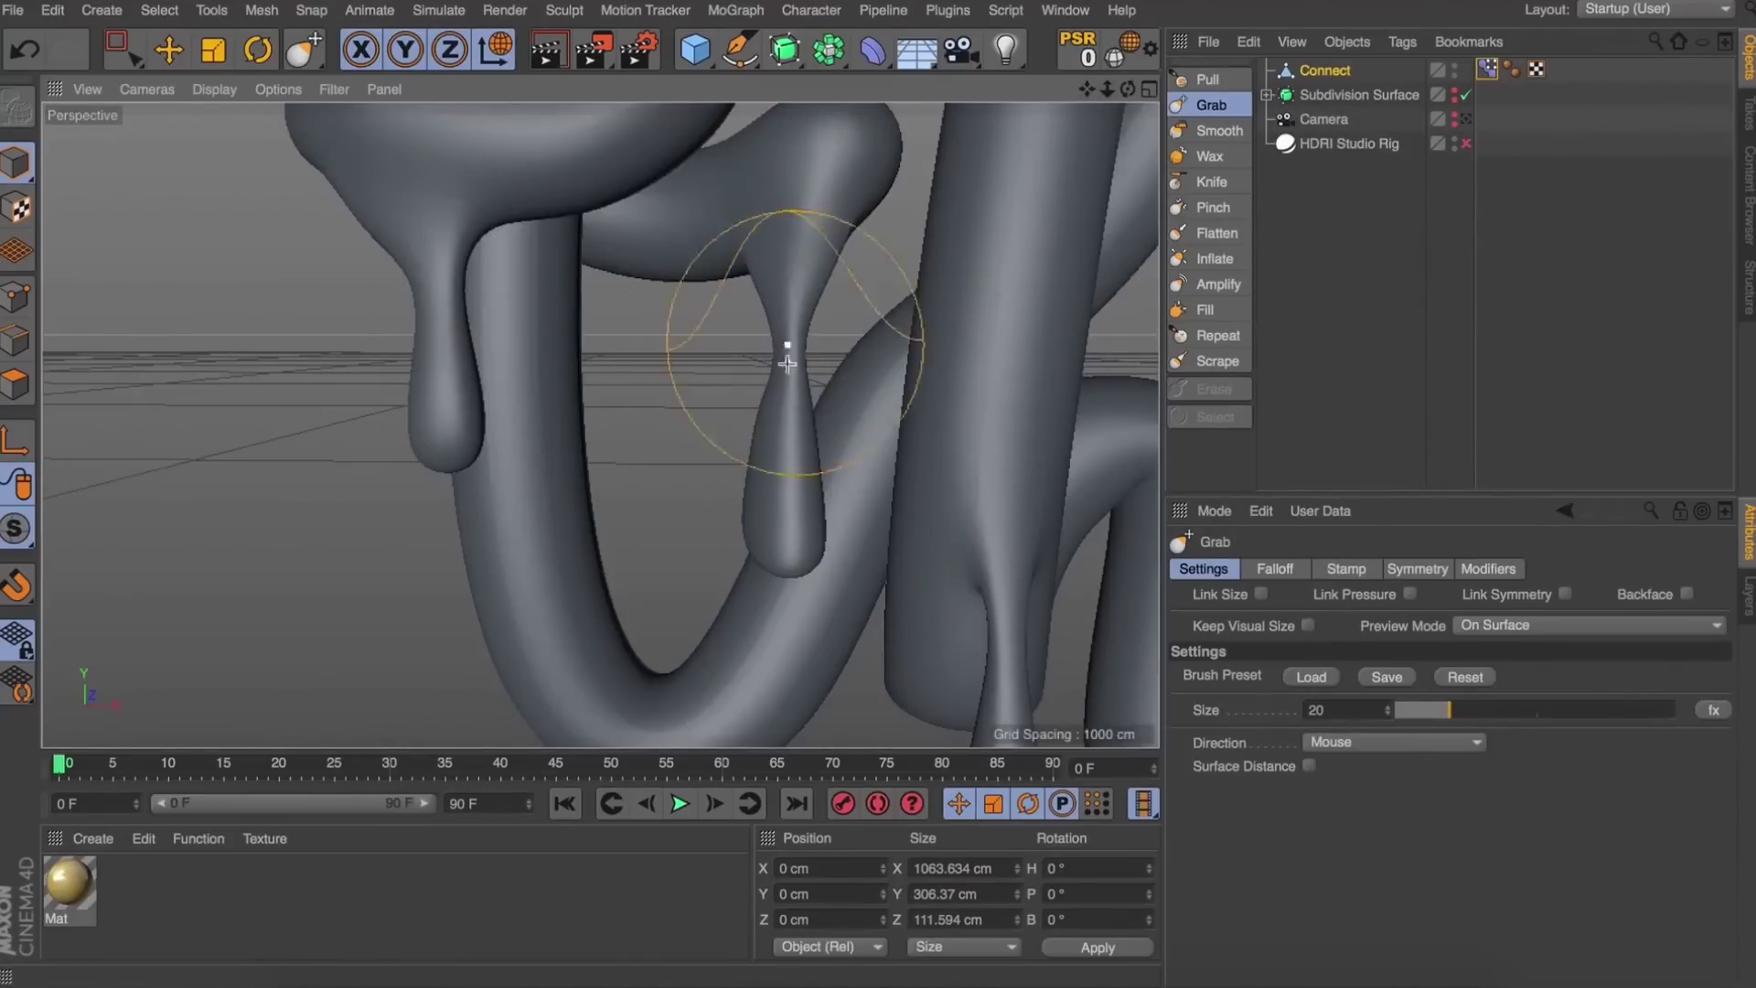
pyautogui.moveTo(784, 361); pyautogui.dragTo(790, 541)
pyautogui.press('super+z')
pyautogui.press('super+z')
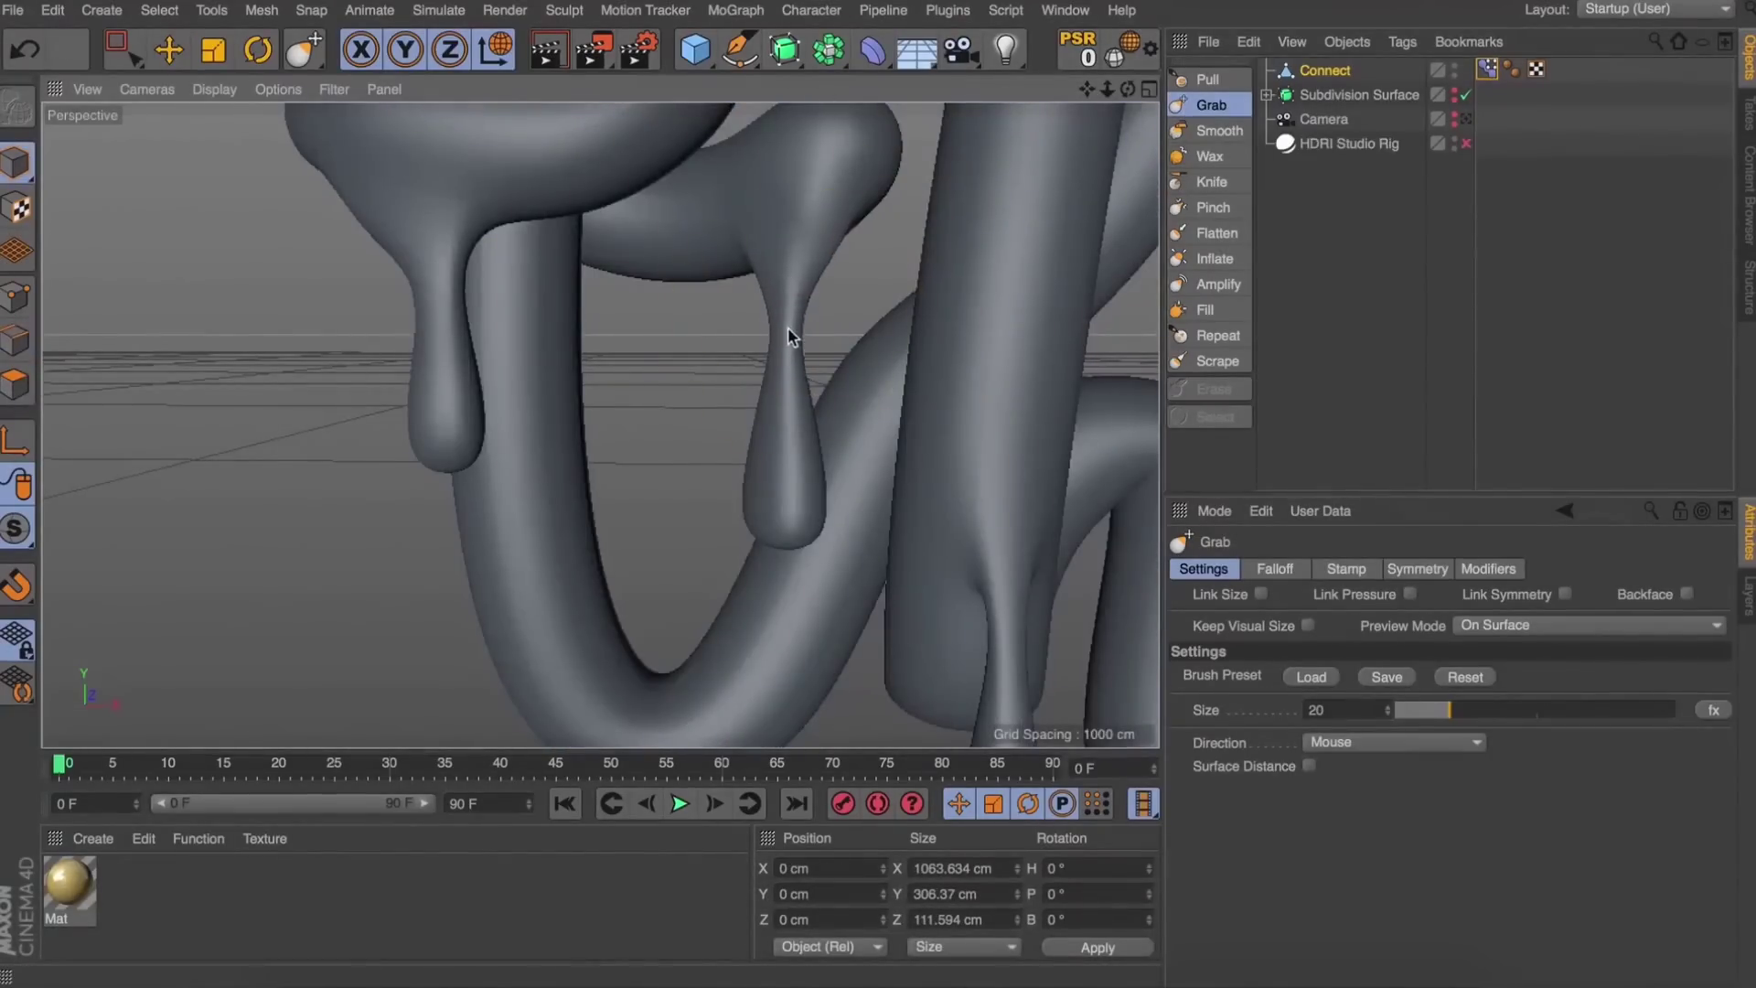
pyautogui.moveTo(784, 521); pyautogui.dragTo(782, 547)
pyautogui.click(1214, 258)
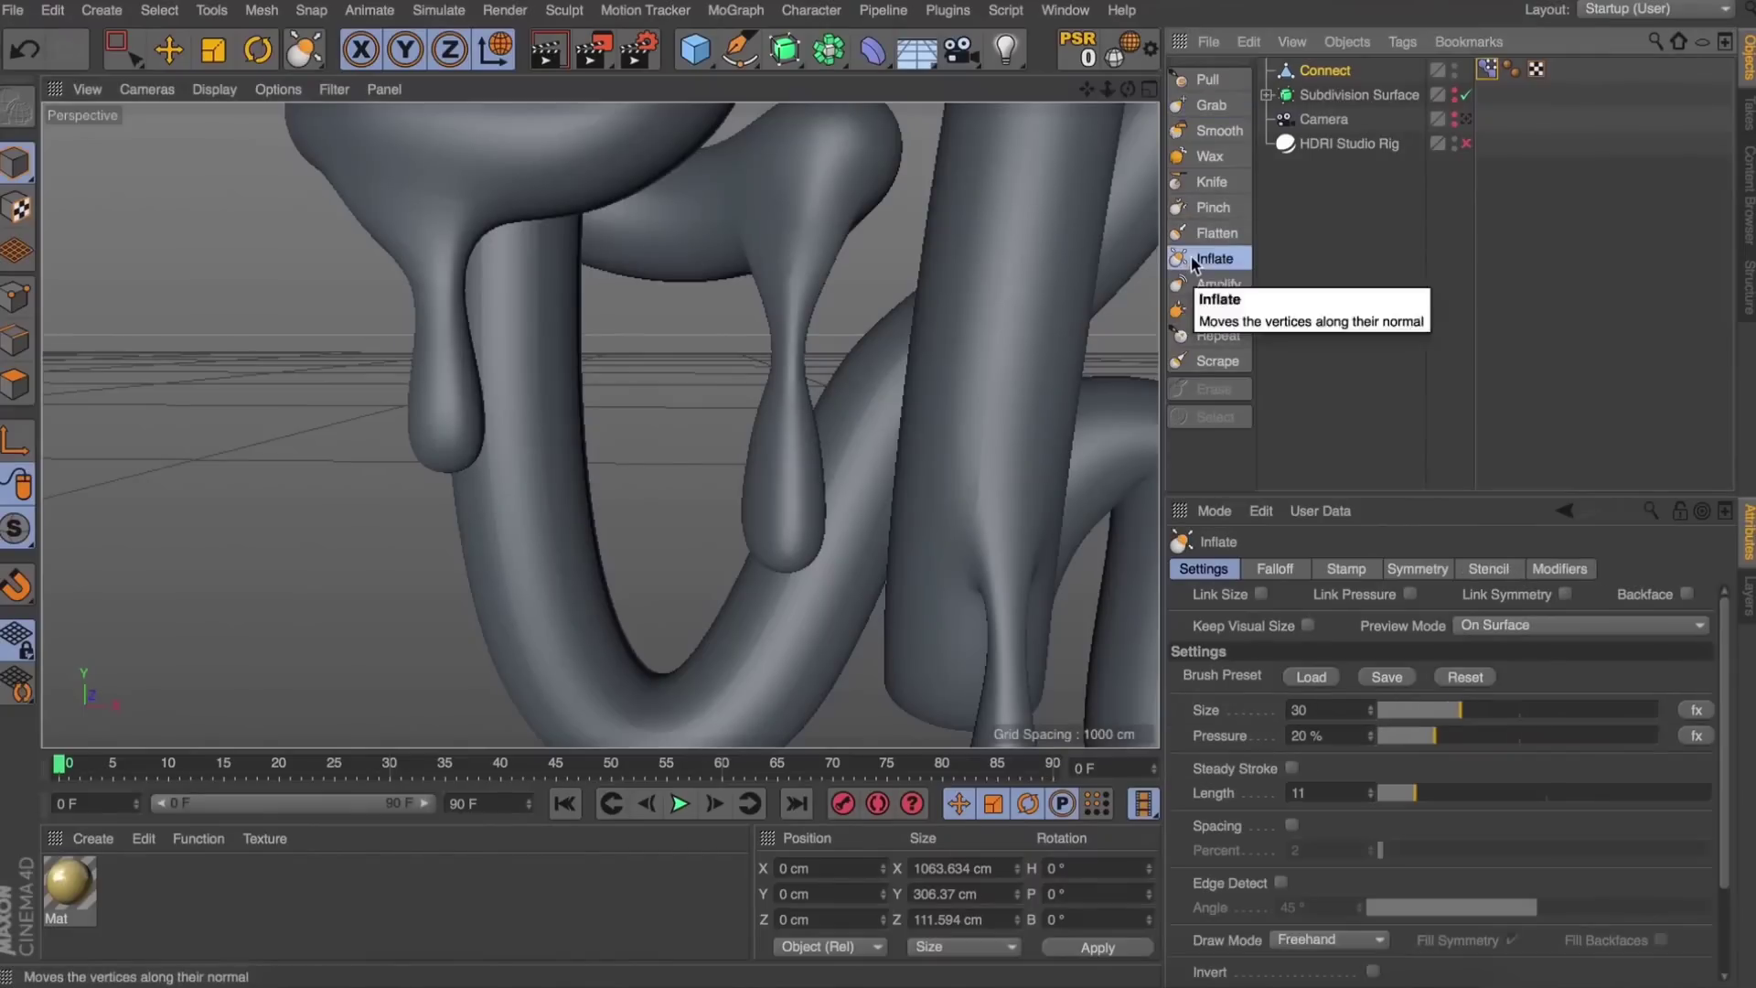
pyautogui.press('super+z')
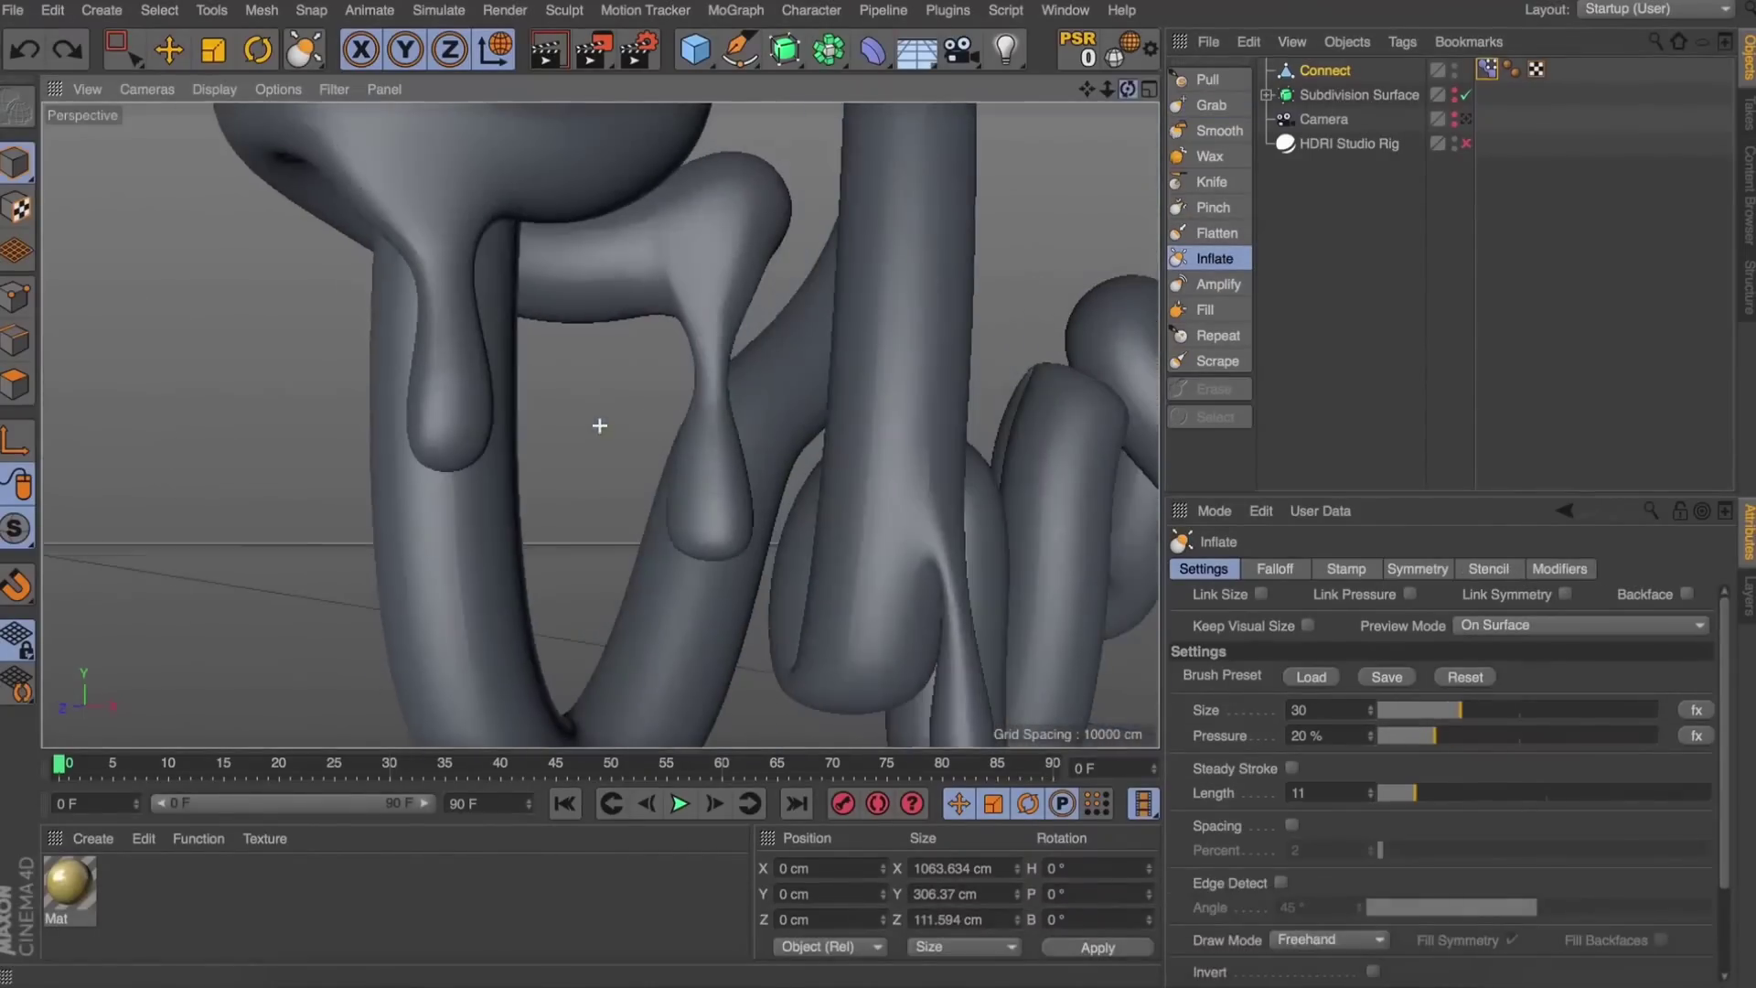
pyautogui.click(1487, 70)
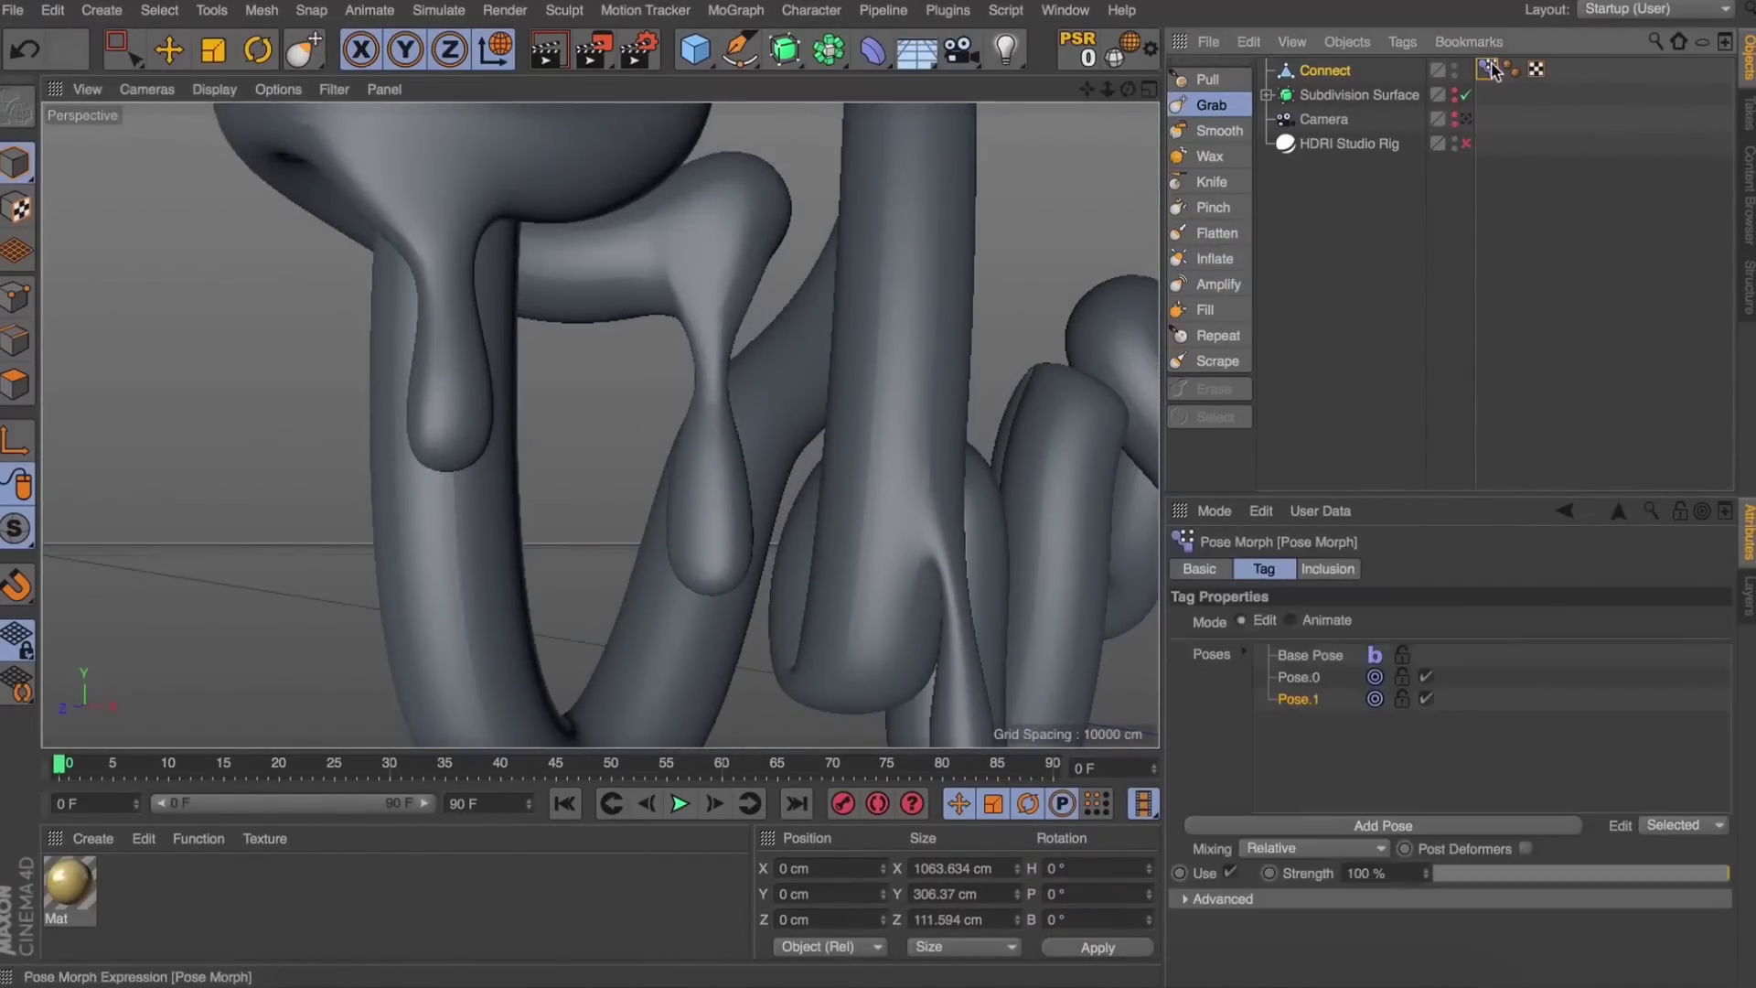
pyautogui.moveTo(1568, 871); pyautogui.dragTo(1729, 874)
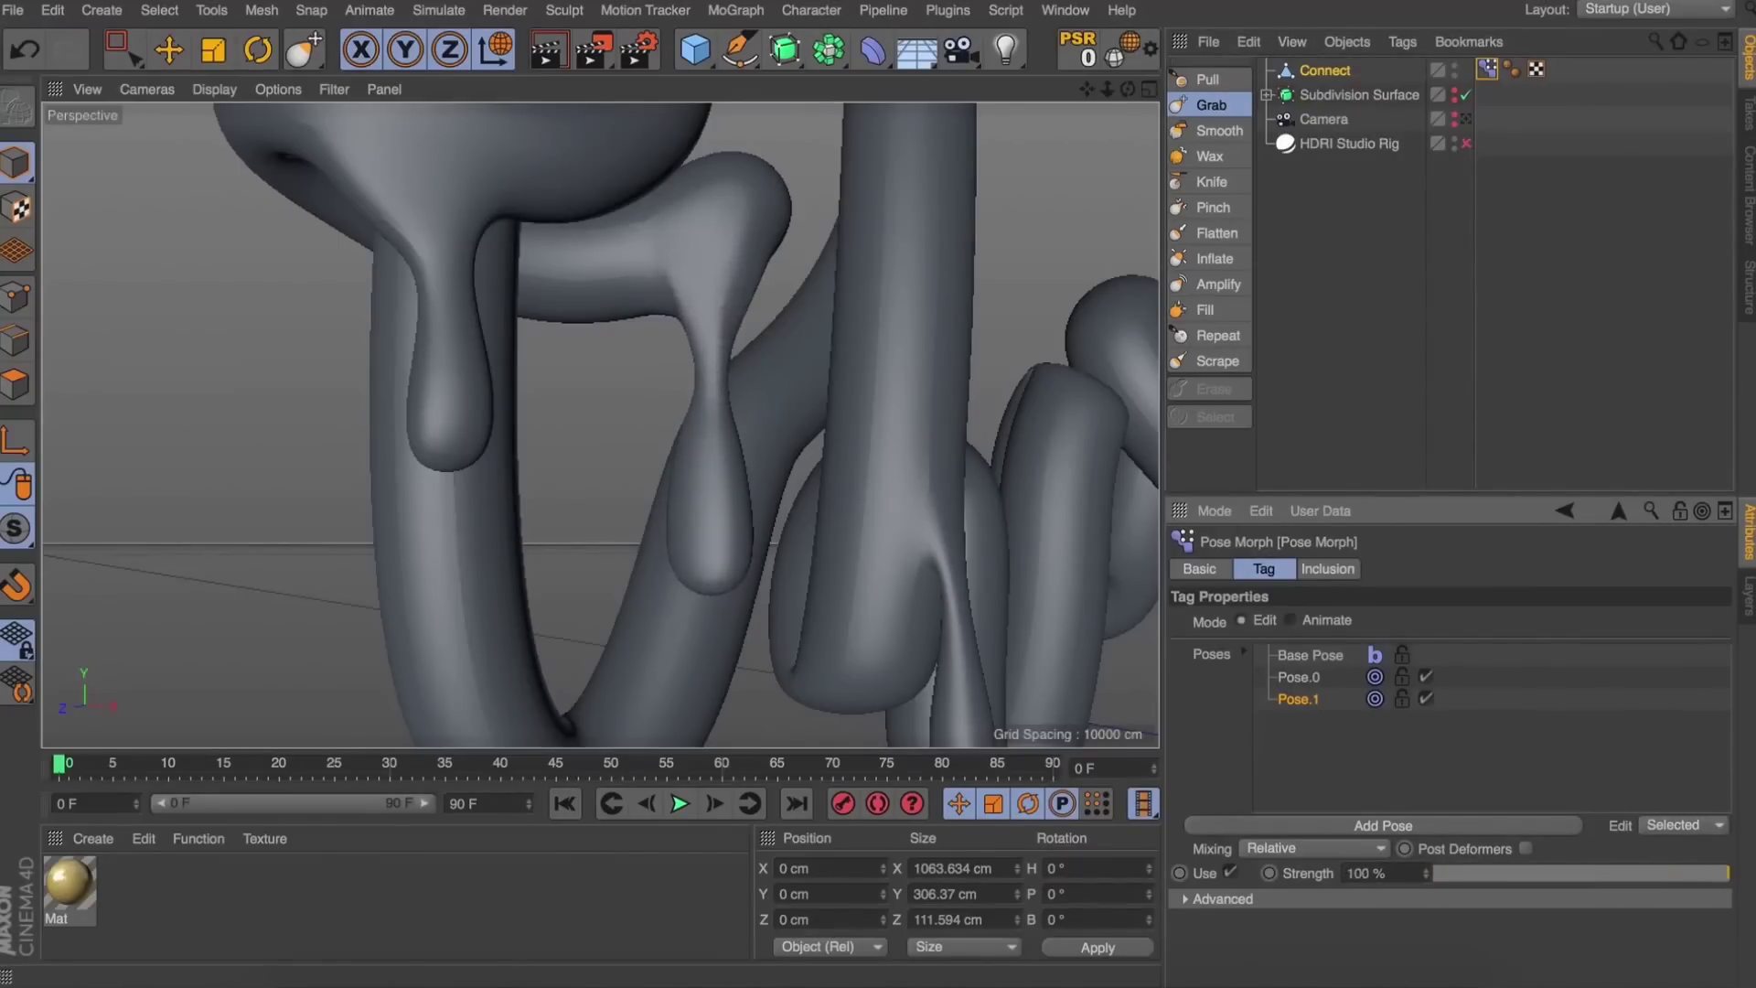
# Add a third pose, place it last in the pose list, and pull the drip under the "h" slightly downward.
pyautogui.click(1302, 653)
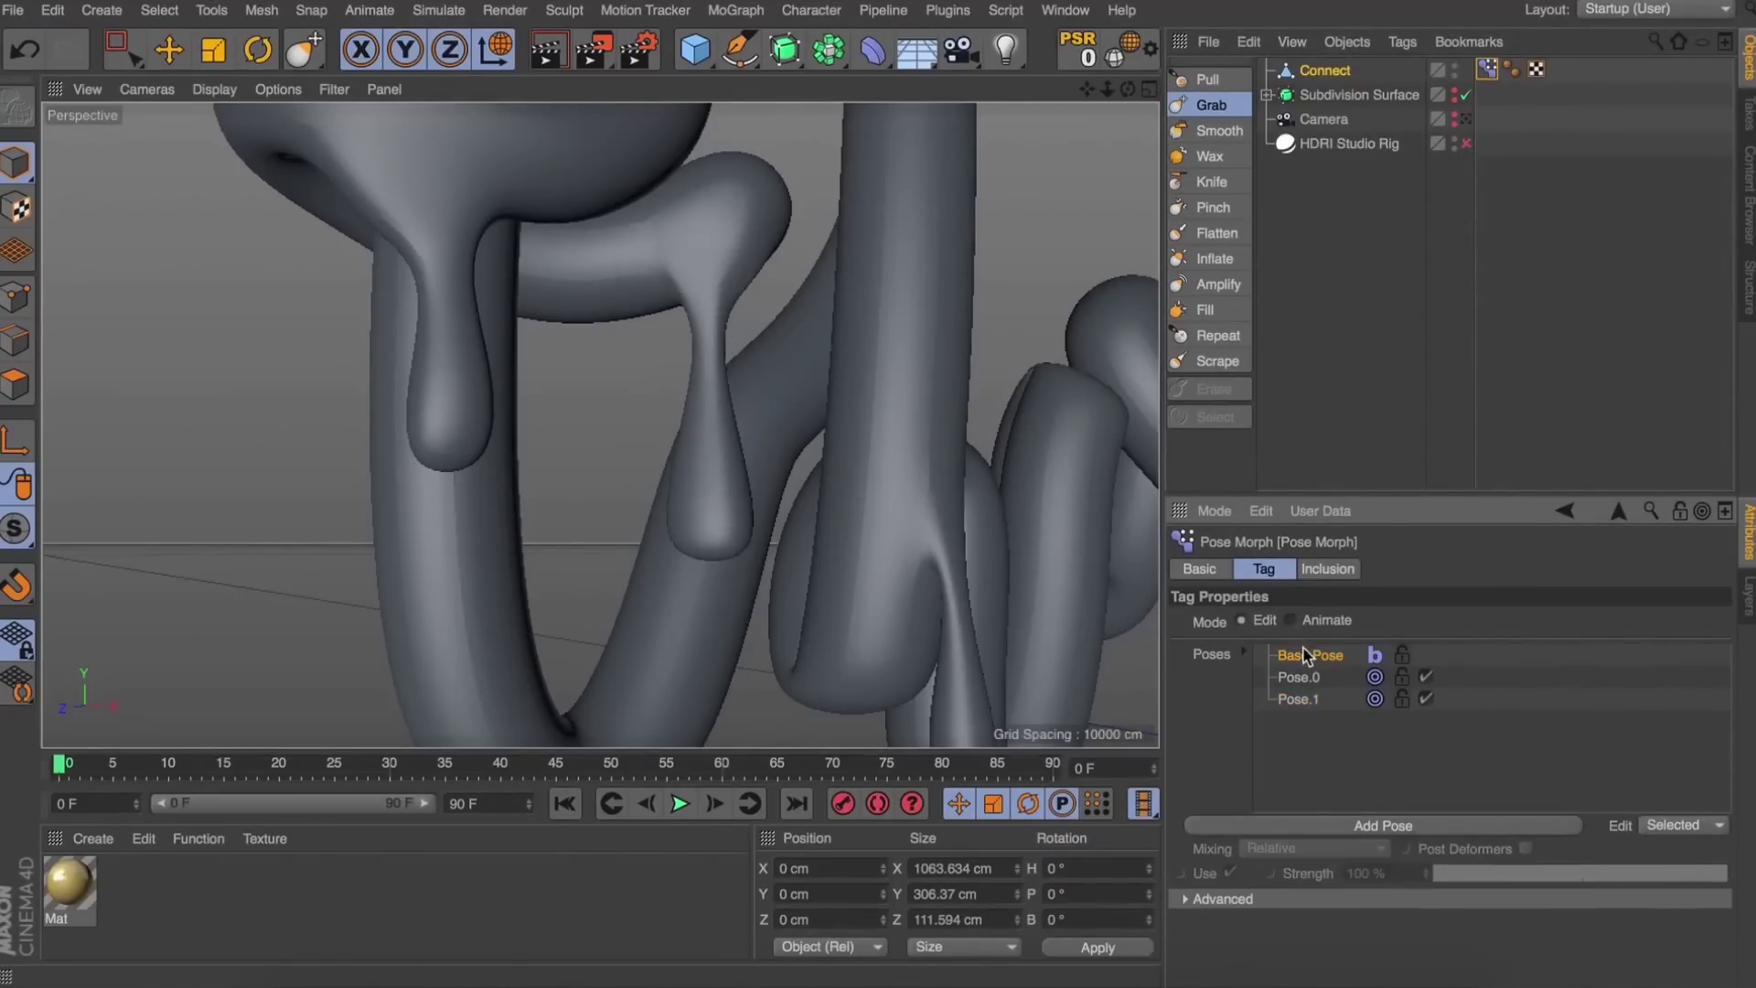
pyautogui.click(1340, 825)
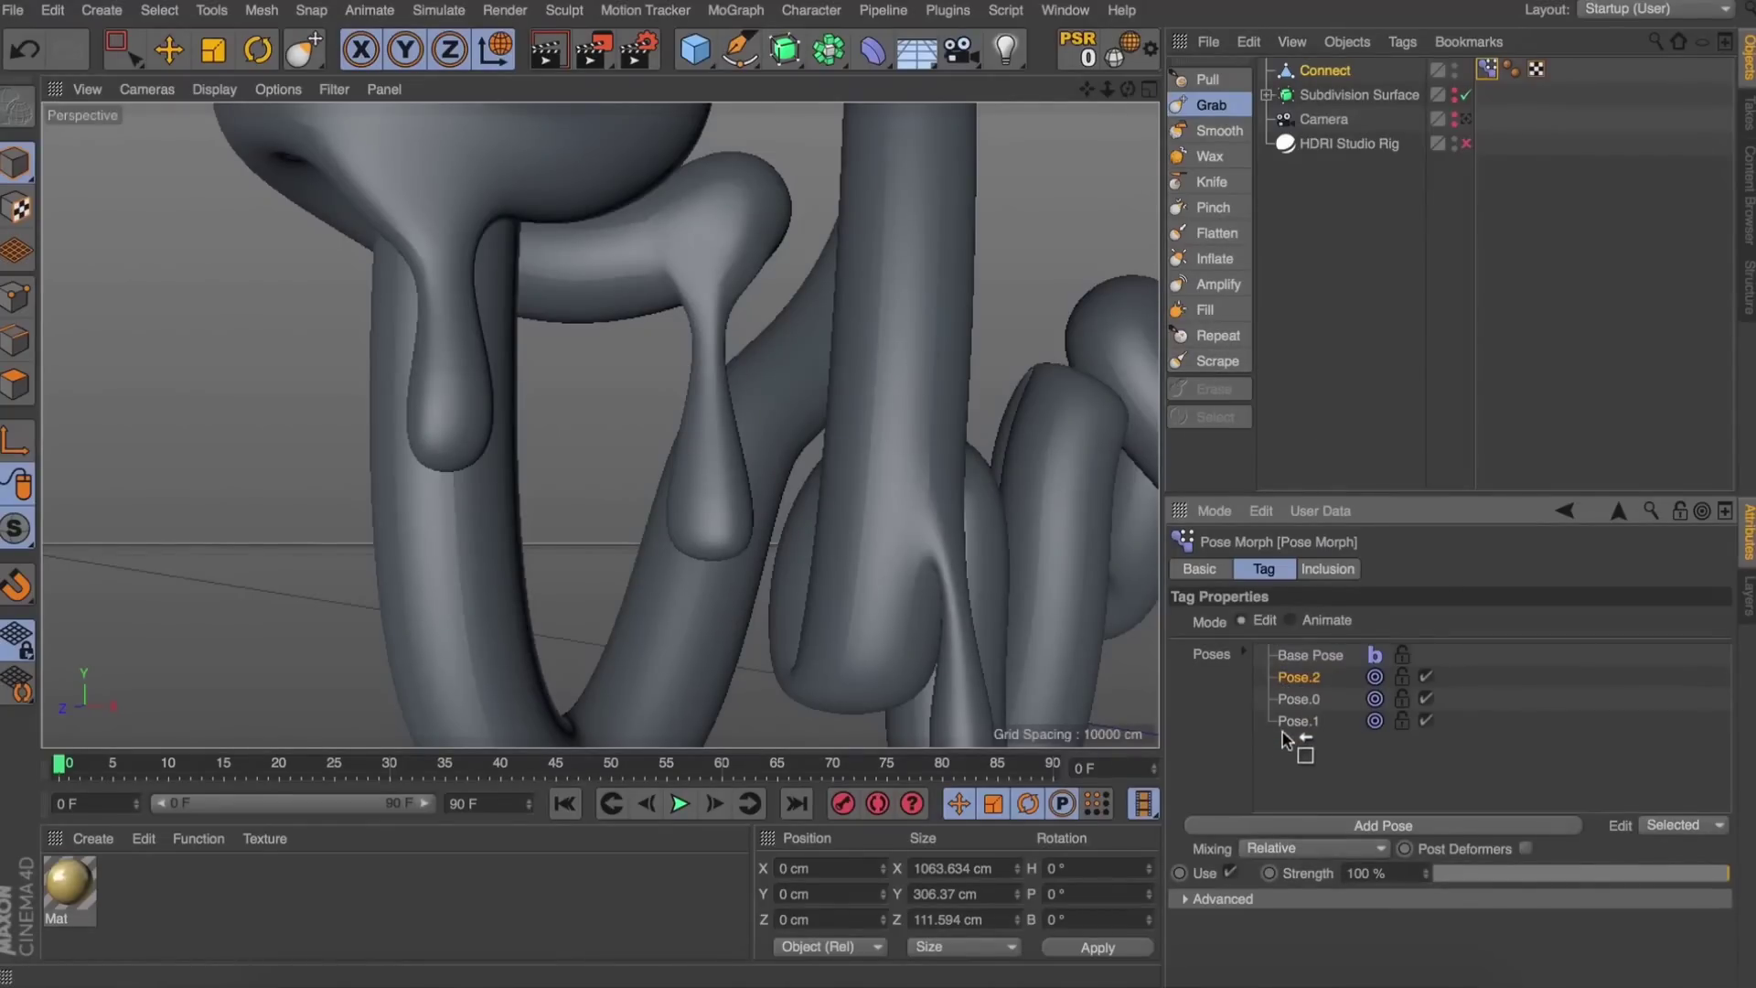
pyautogui.moveTo(1087, 90); pyautogui.dragTo(1132, 95)
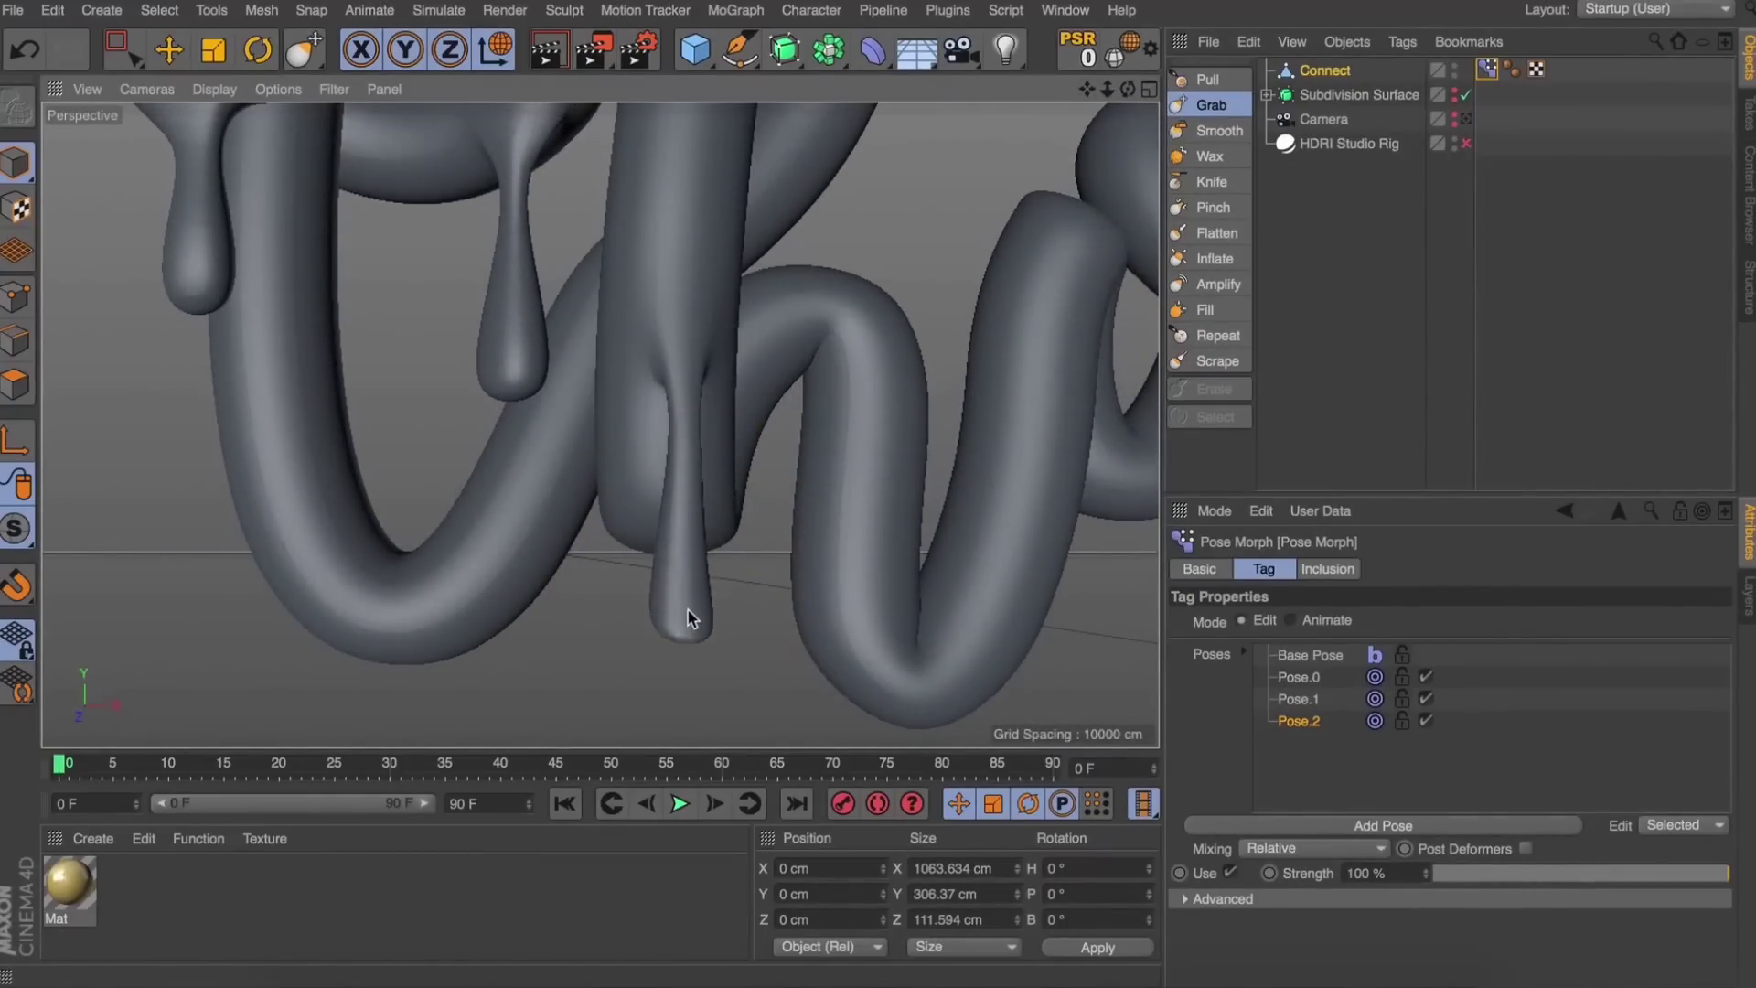
pyautogui.moveTo(688, 610); pyautogui.dragTo(696, 599)
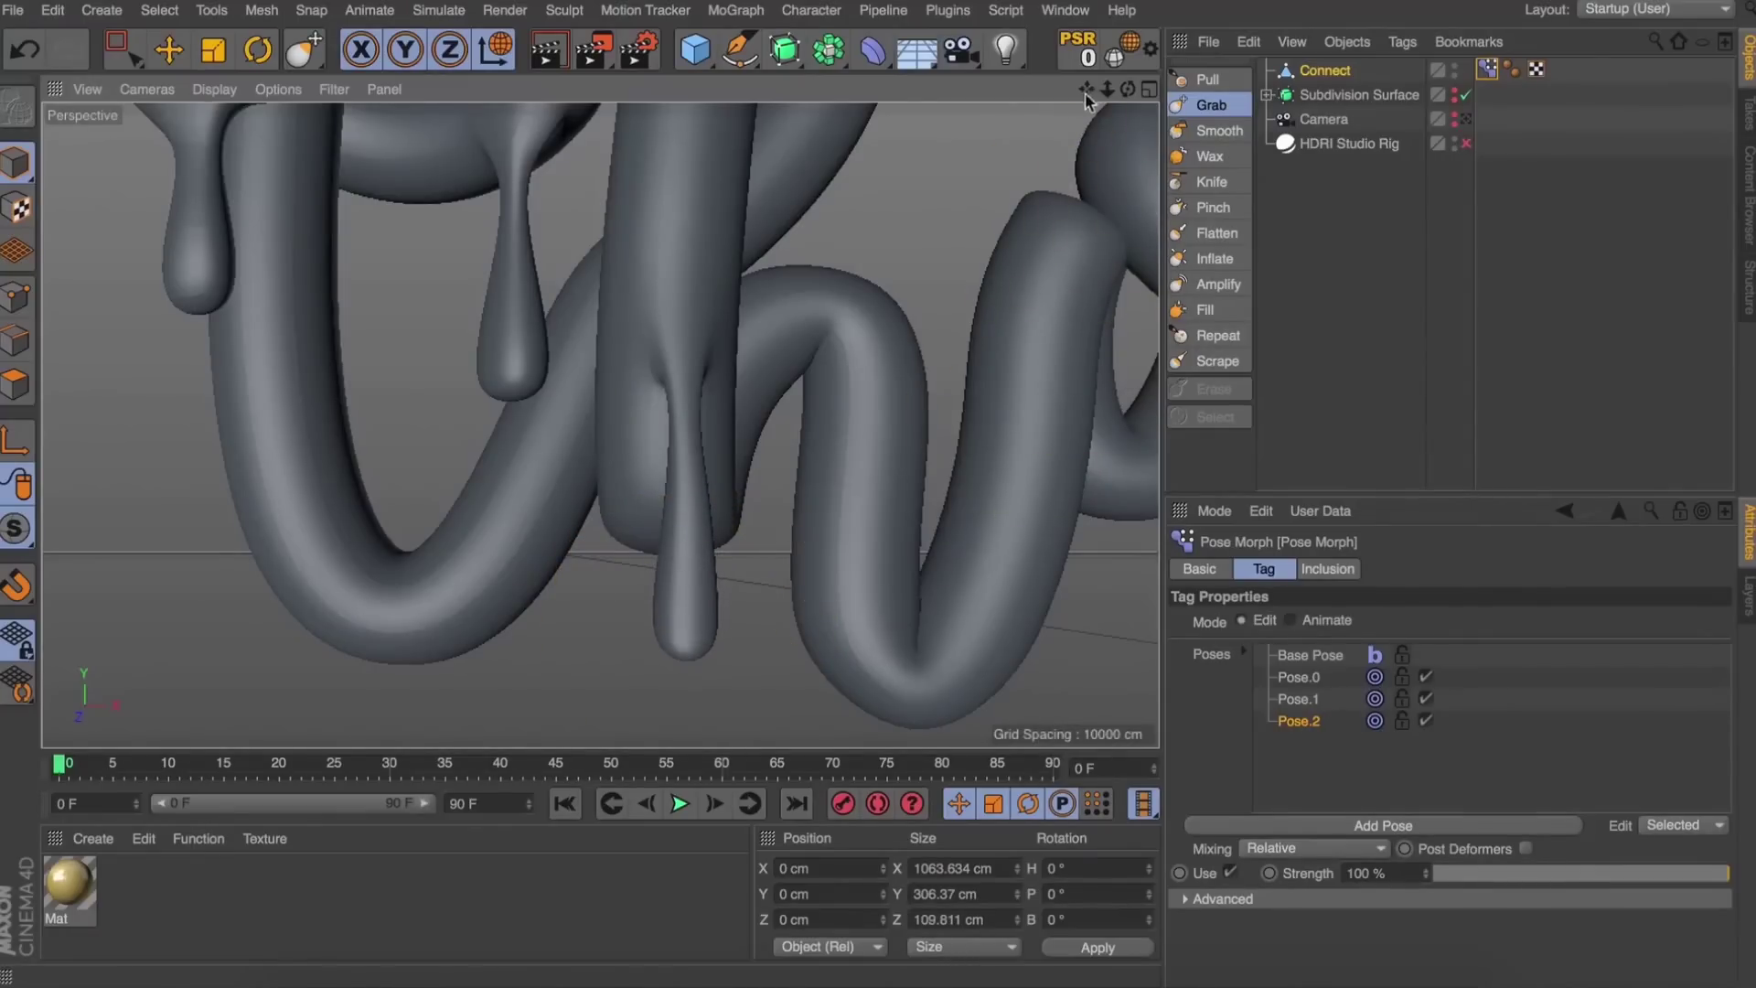
# Pull the round drip under the "o" and its base downward with a larger Grab brush, and preview the pose strength.
pyautogui.moveTo(1089, 88); pyautogui.dragTo(1156, 73)
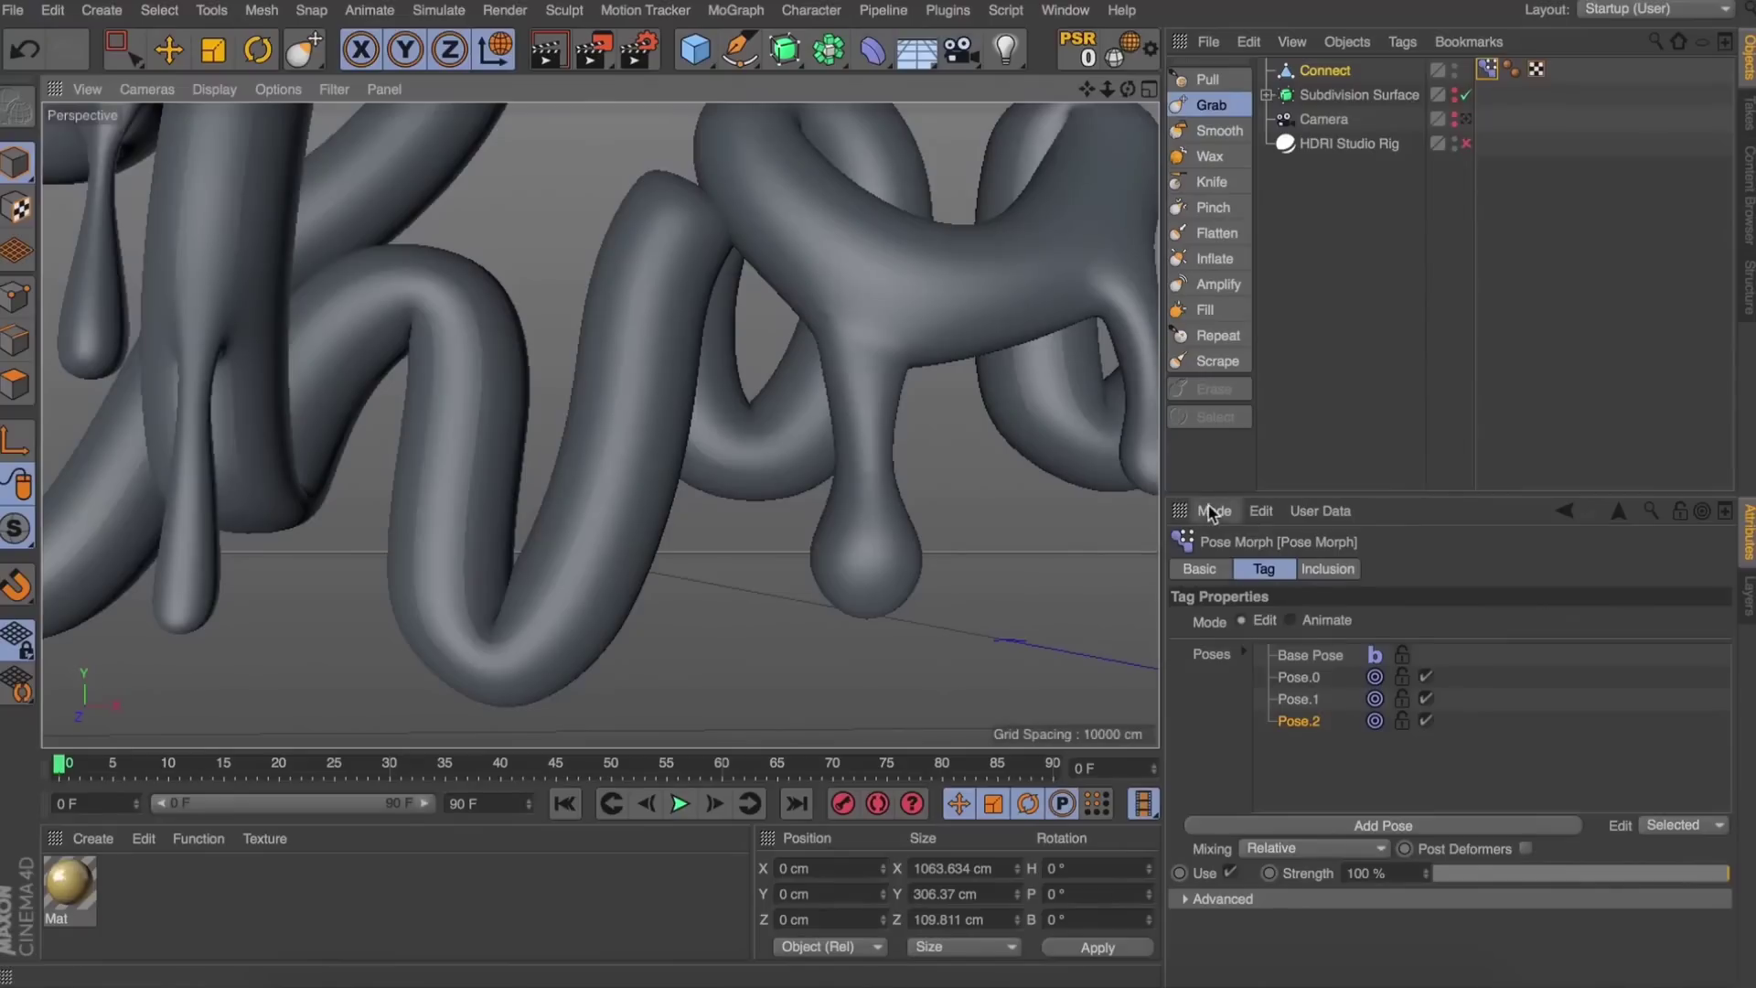
pyautogui.press(']')
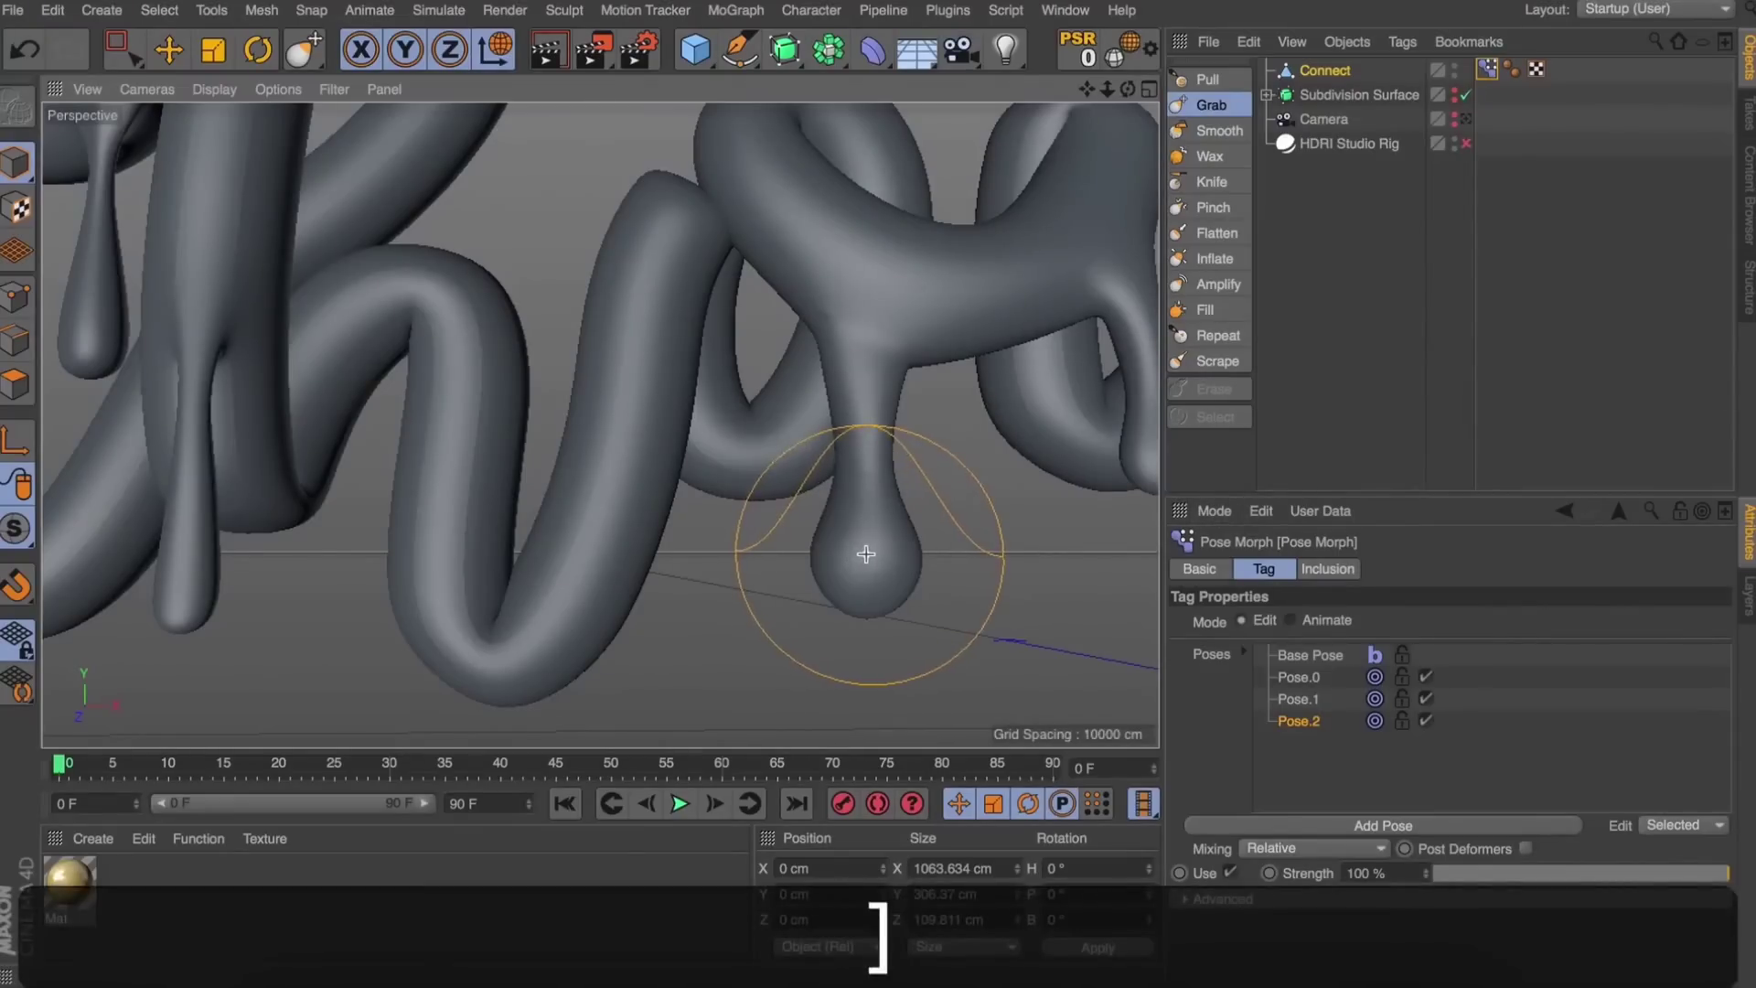
pyautogui.moveTo(862, 580); pyautogui.dragTo(864, 600)
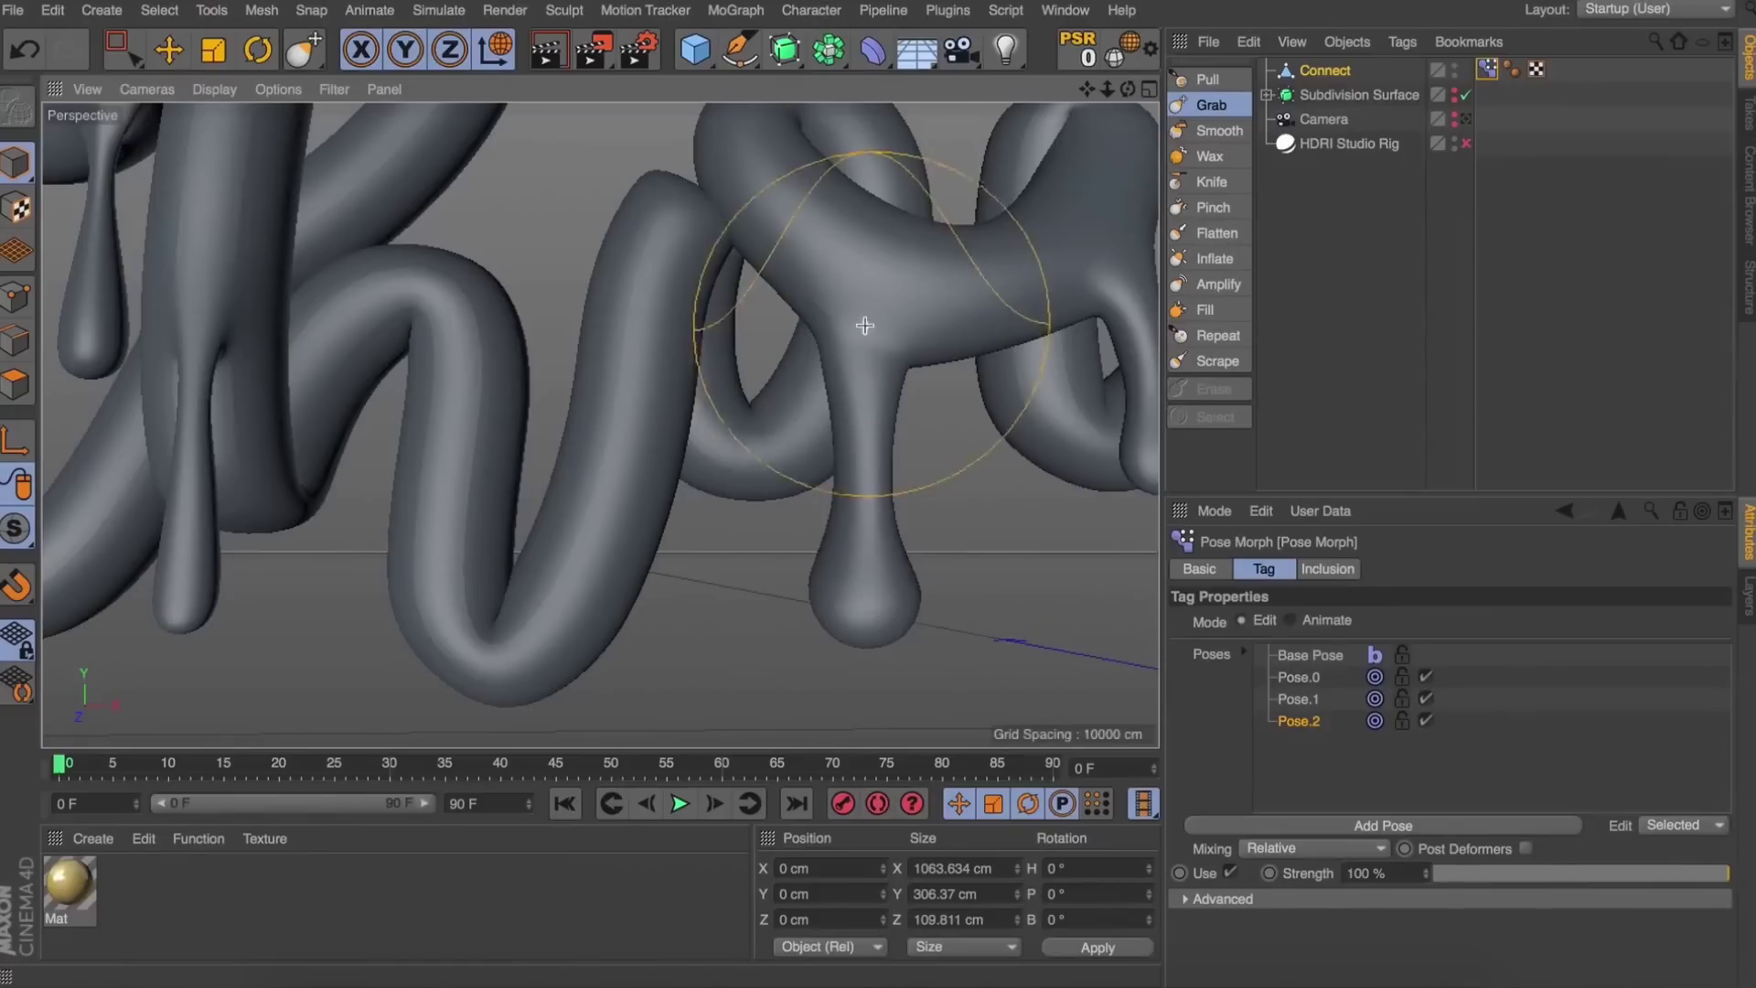
pyautogui.moveTo(867, 349); pyautogui.dragTo(863, 375)
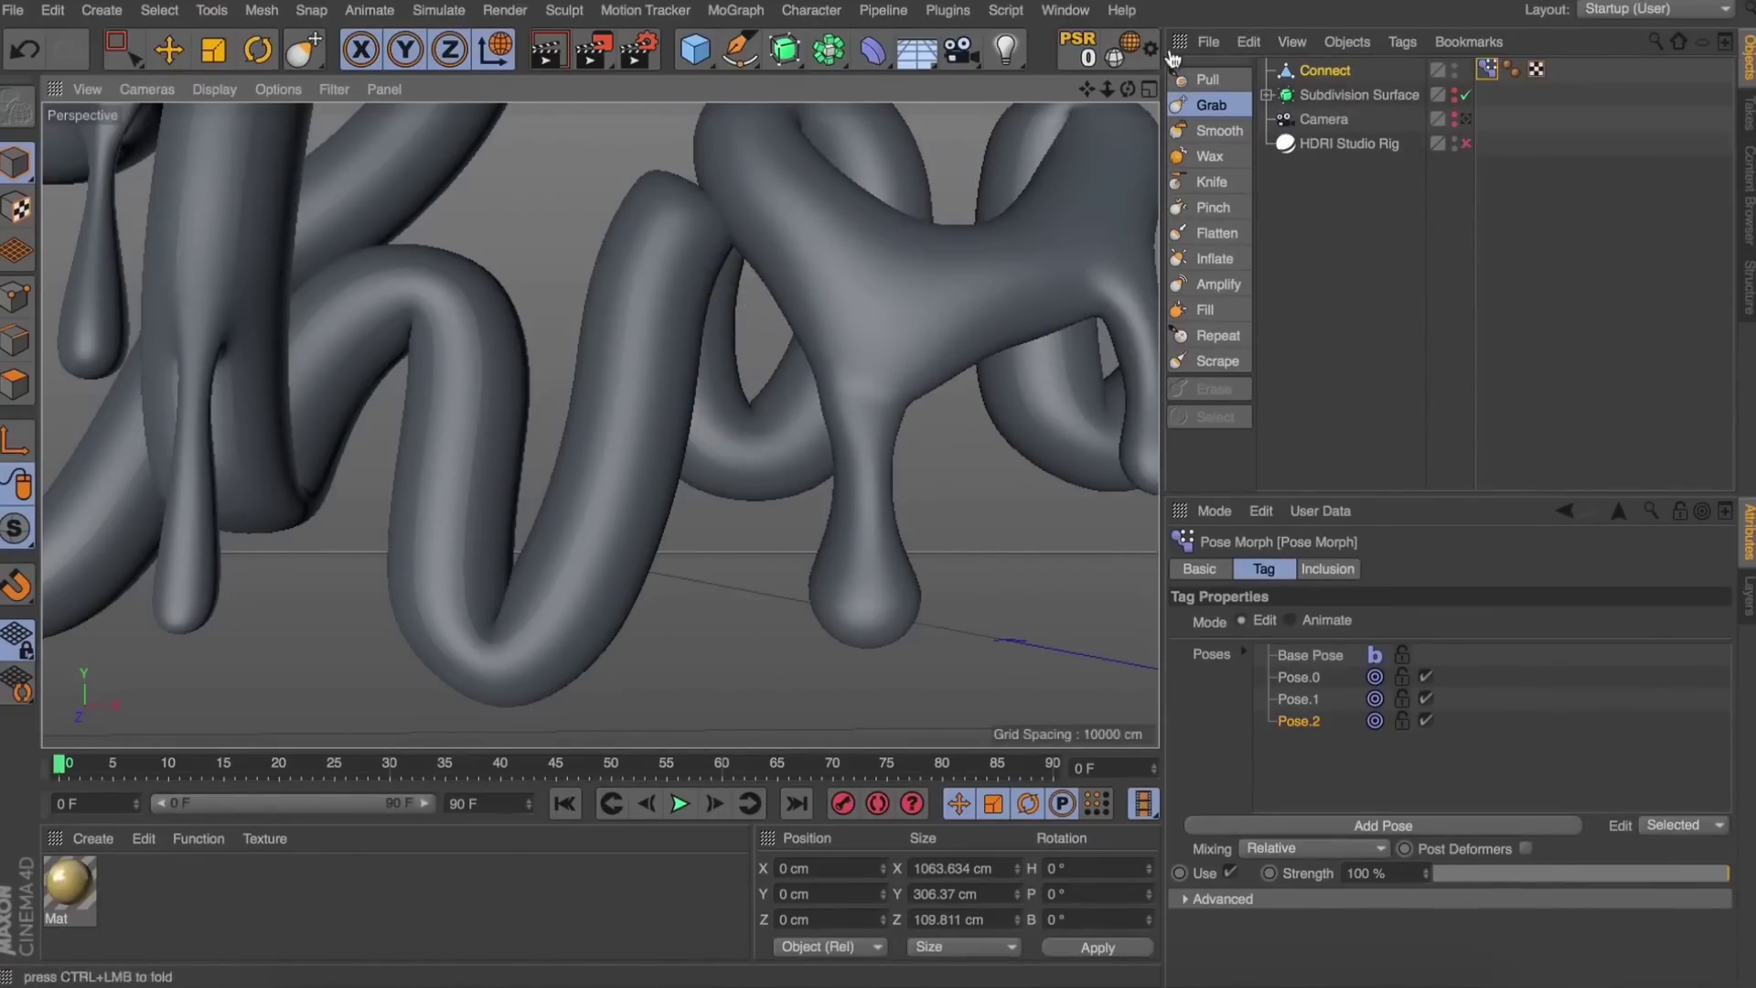
pyautogui.moveTo(1545, 874); pyautogui.dragTo(1723, 824)
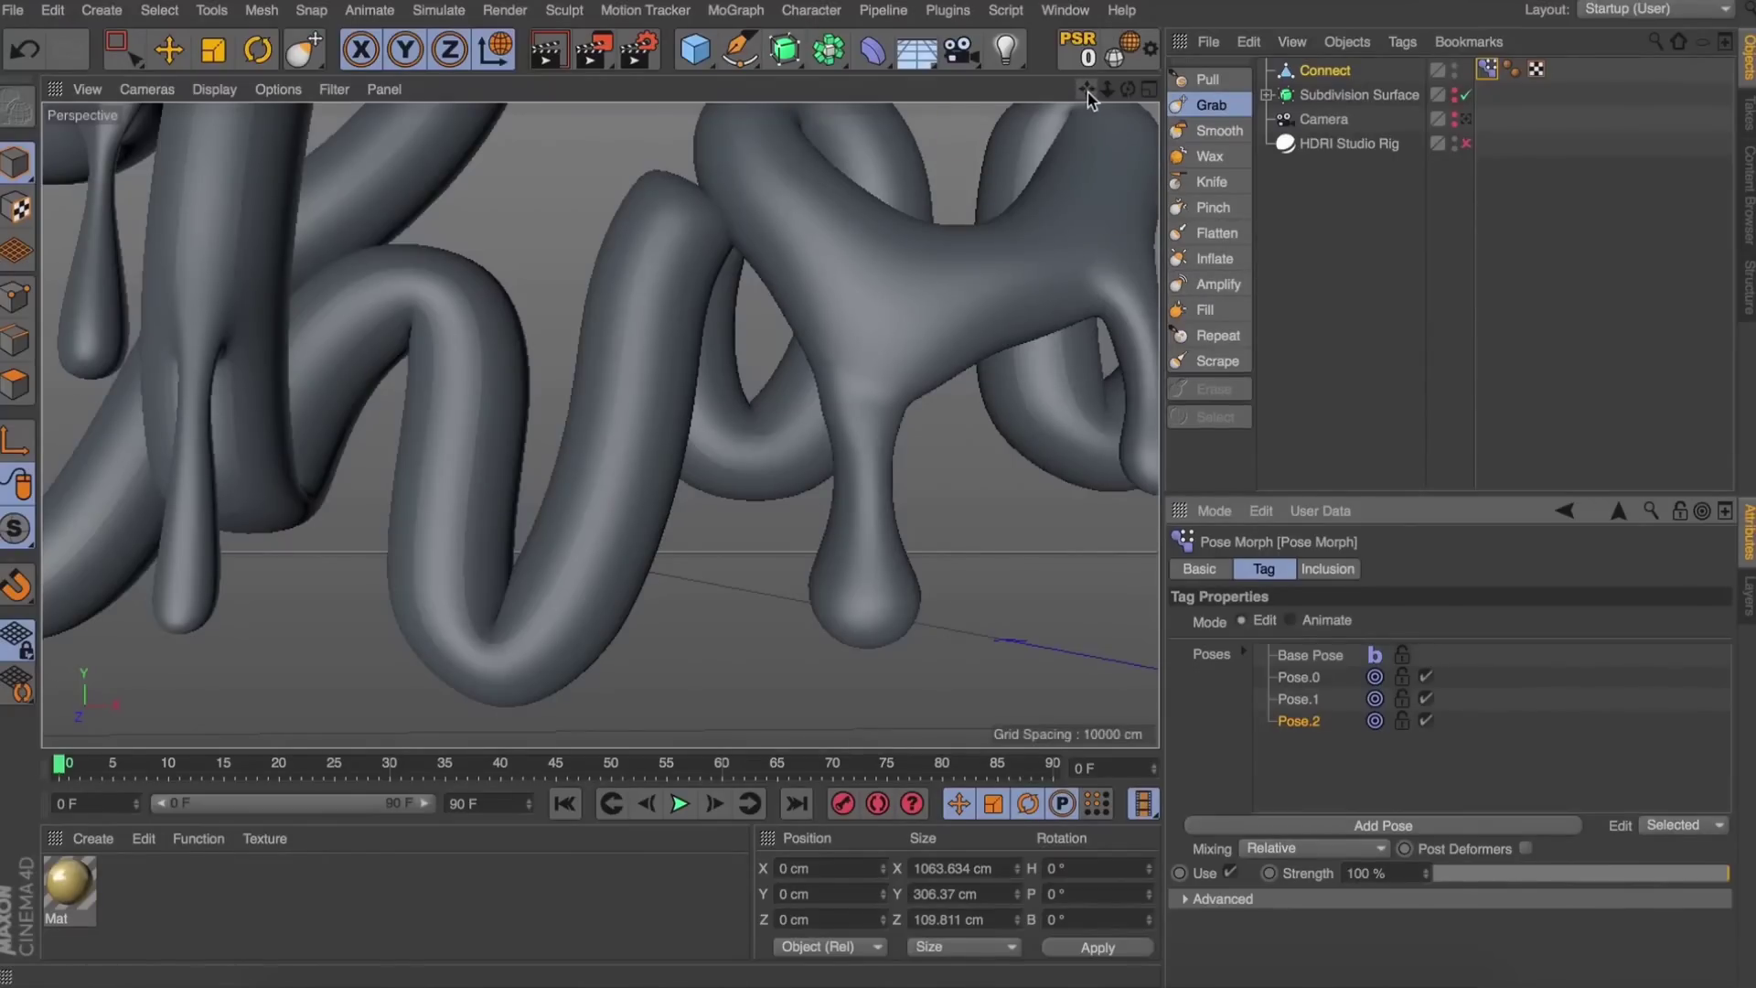
# Stretch the drip joining the "o" and "u" downward, try lengthening the thin drip beside it, and undo that last stroke.
pyautogui.moveTo(1089, 92); pyautogui.dragTo(743, 66)
pyautogui.moveTo(840, 355)
pyautogui.mouseDown()
pyautogui.moveTo(800, 420)
pyautogui.moveTo(792, 266)
pyautogui.moveTo(799, 513)
pyautogui.mouseUp()
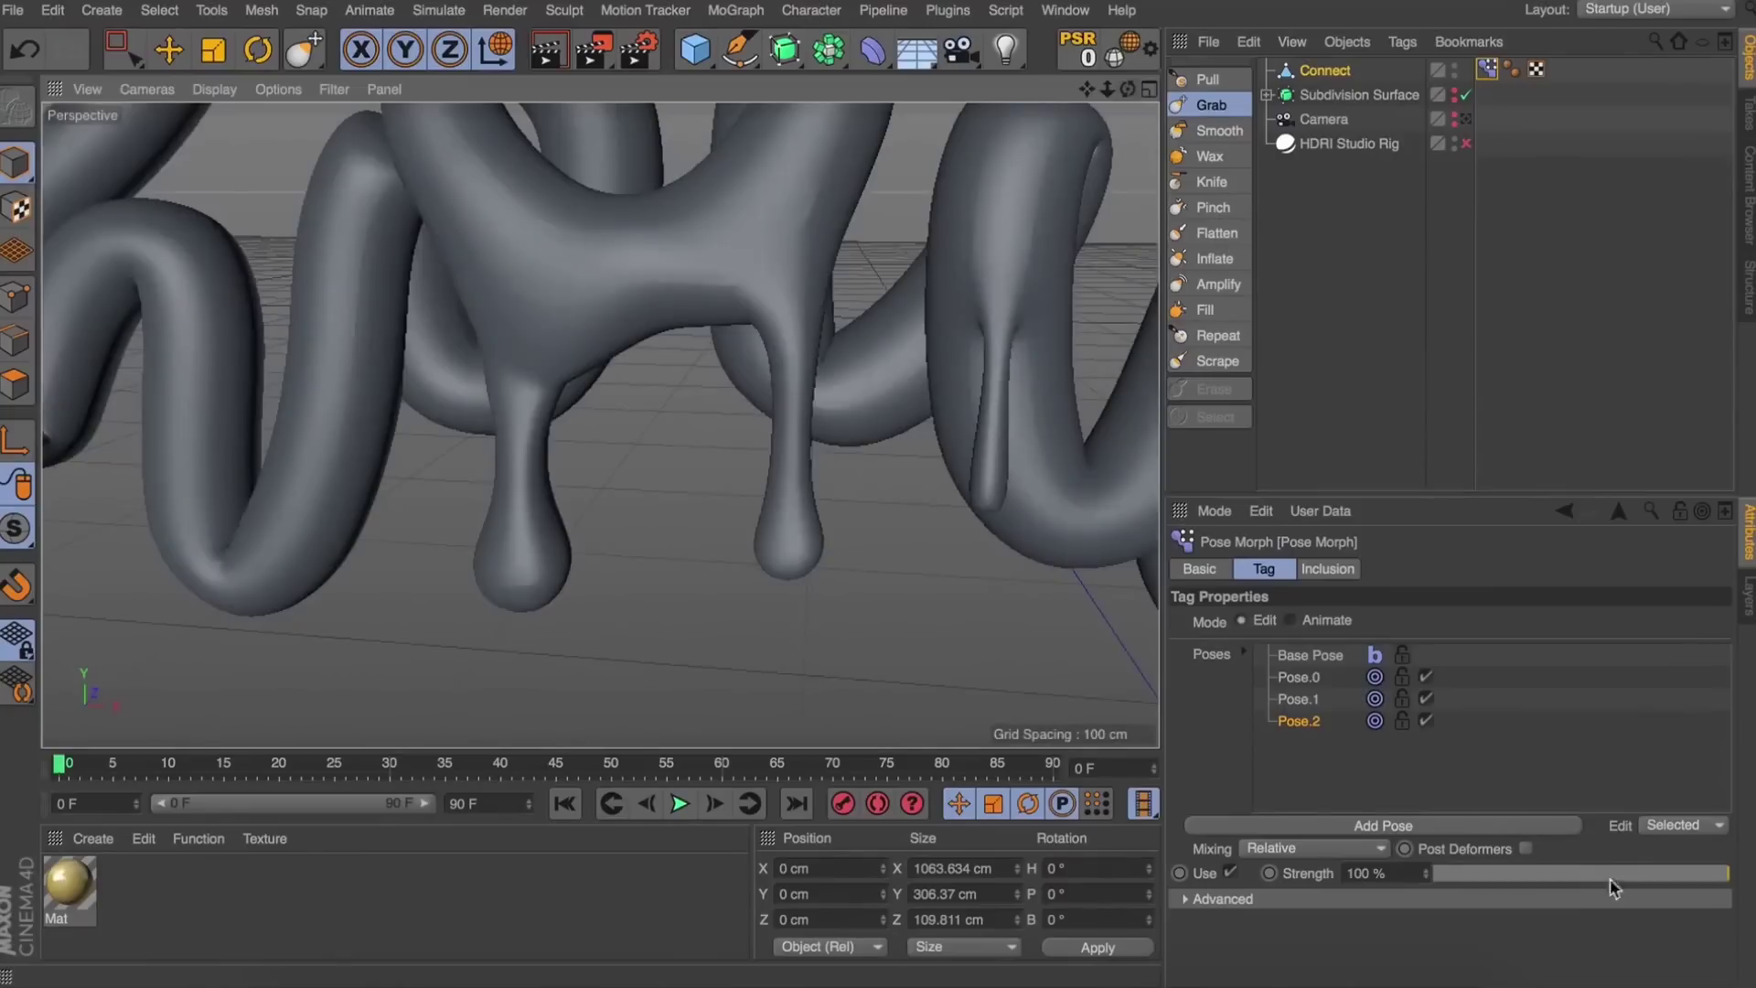
pyautogui.moveTo(1555, 873); pyautogui.dragTo(1610, 874)
pyautogui.moveTo(993, 445); pyautogui.dragTo(985, 554)
pyautogui.press('super+z')
pyautogui.moveTo(1591, 874)
pyautogui.mouseDown()
pyautogui.moveTo(1487, 867)
pyautogui.moveTo(1729, 871)
pyautogui.mouseUp()
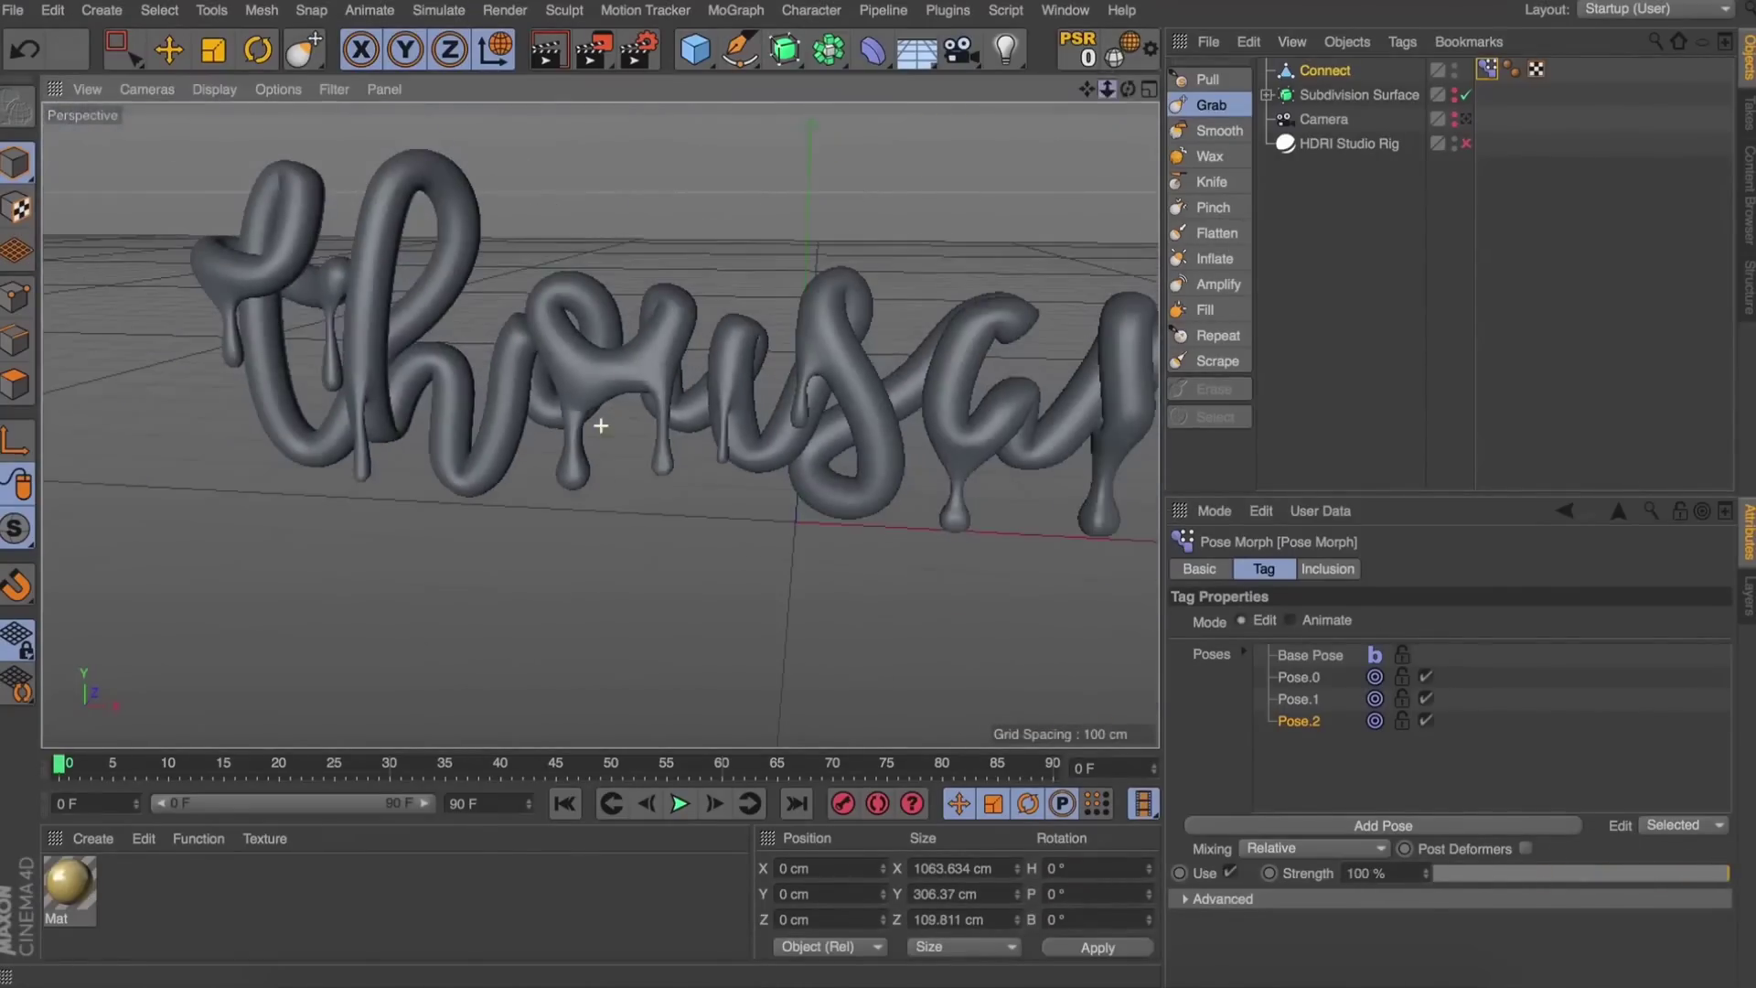
# Preview Pose.2 by varying its strength on the whole lettering, and stretch the small drip on the "s" downward.
pyautogui.moveTo(1605, 872); pyautogui.dragTo(1731, 865)
pyautogui.scroll(5, 798, 411)
pyautogui.moveTo(823, 309); pyautogui.dragTo(798, 440)
# Try a long Grab stroke on the drip under the "a", undo it, and pull the drip down with a shorter stroke.
pyautogui.moveTo(1089, 86); pyautogui.dragTo(759, 19)
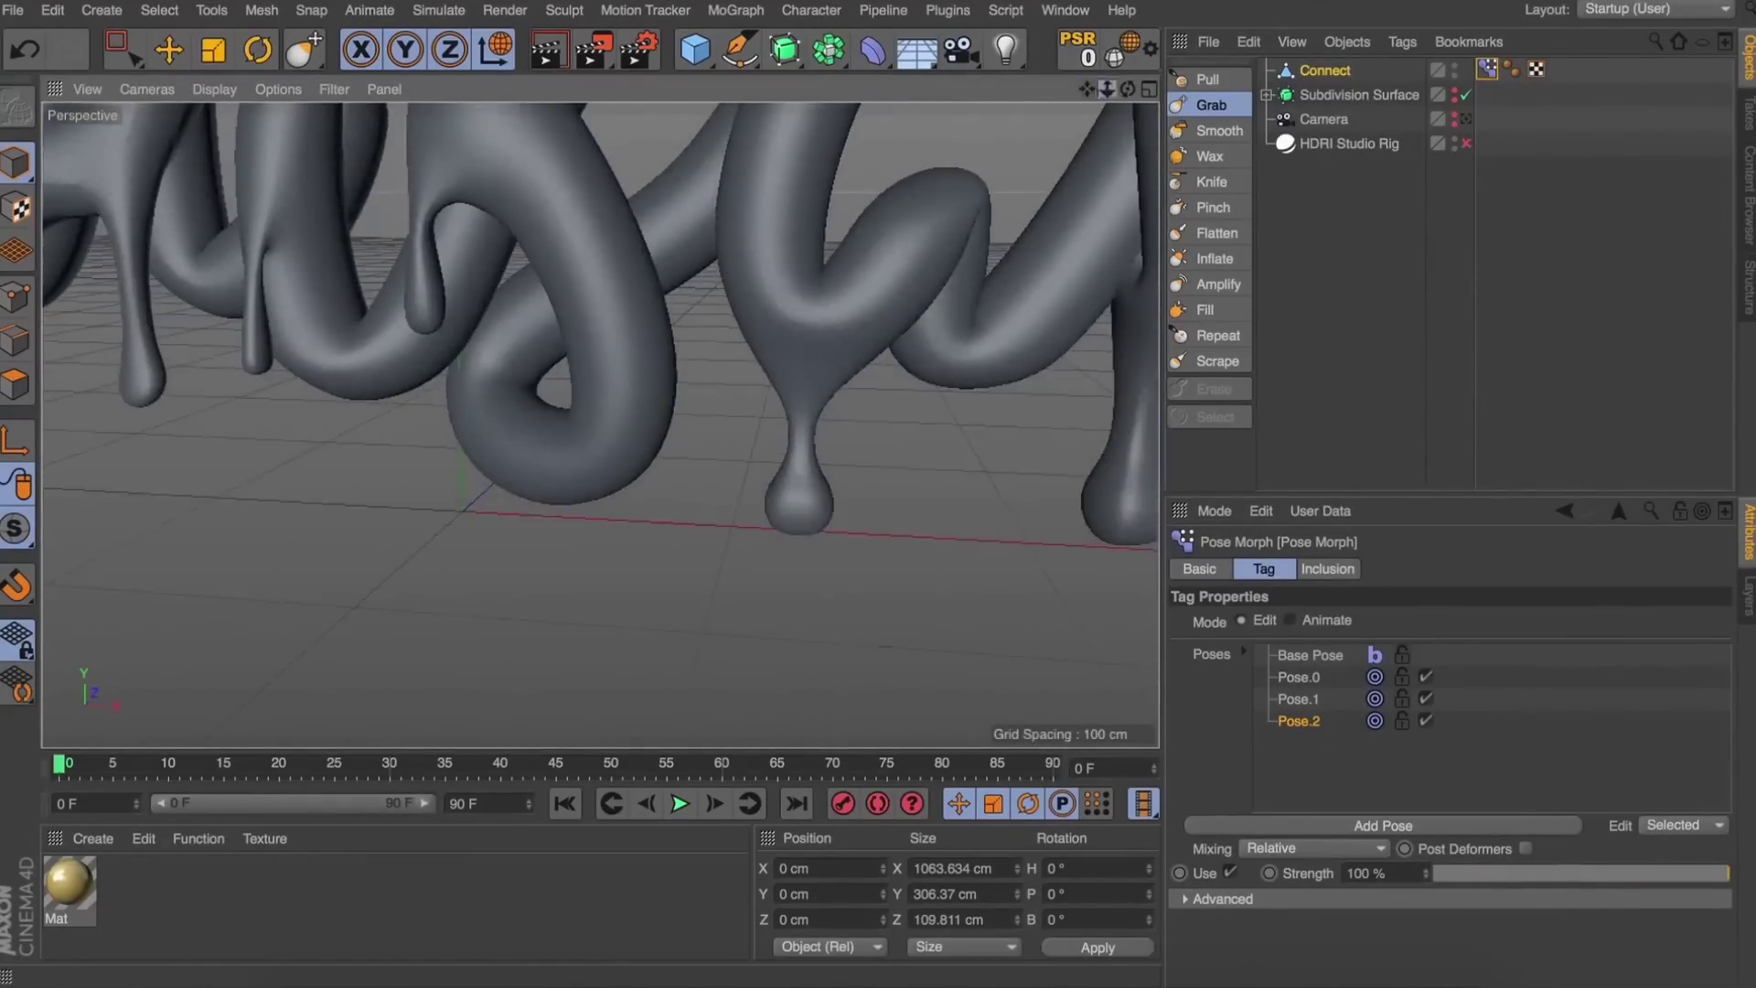
pyautogui.scroll(-2, 773, 375)
pyautogui.moveTo(771, 457); pyautogui.dragTo(770, 559)
pyautogui.press('super+z')
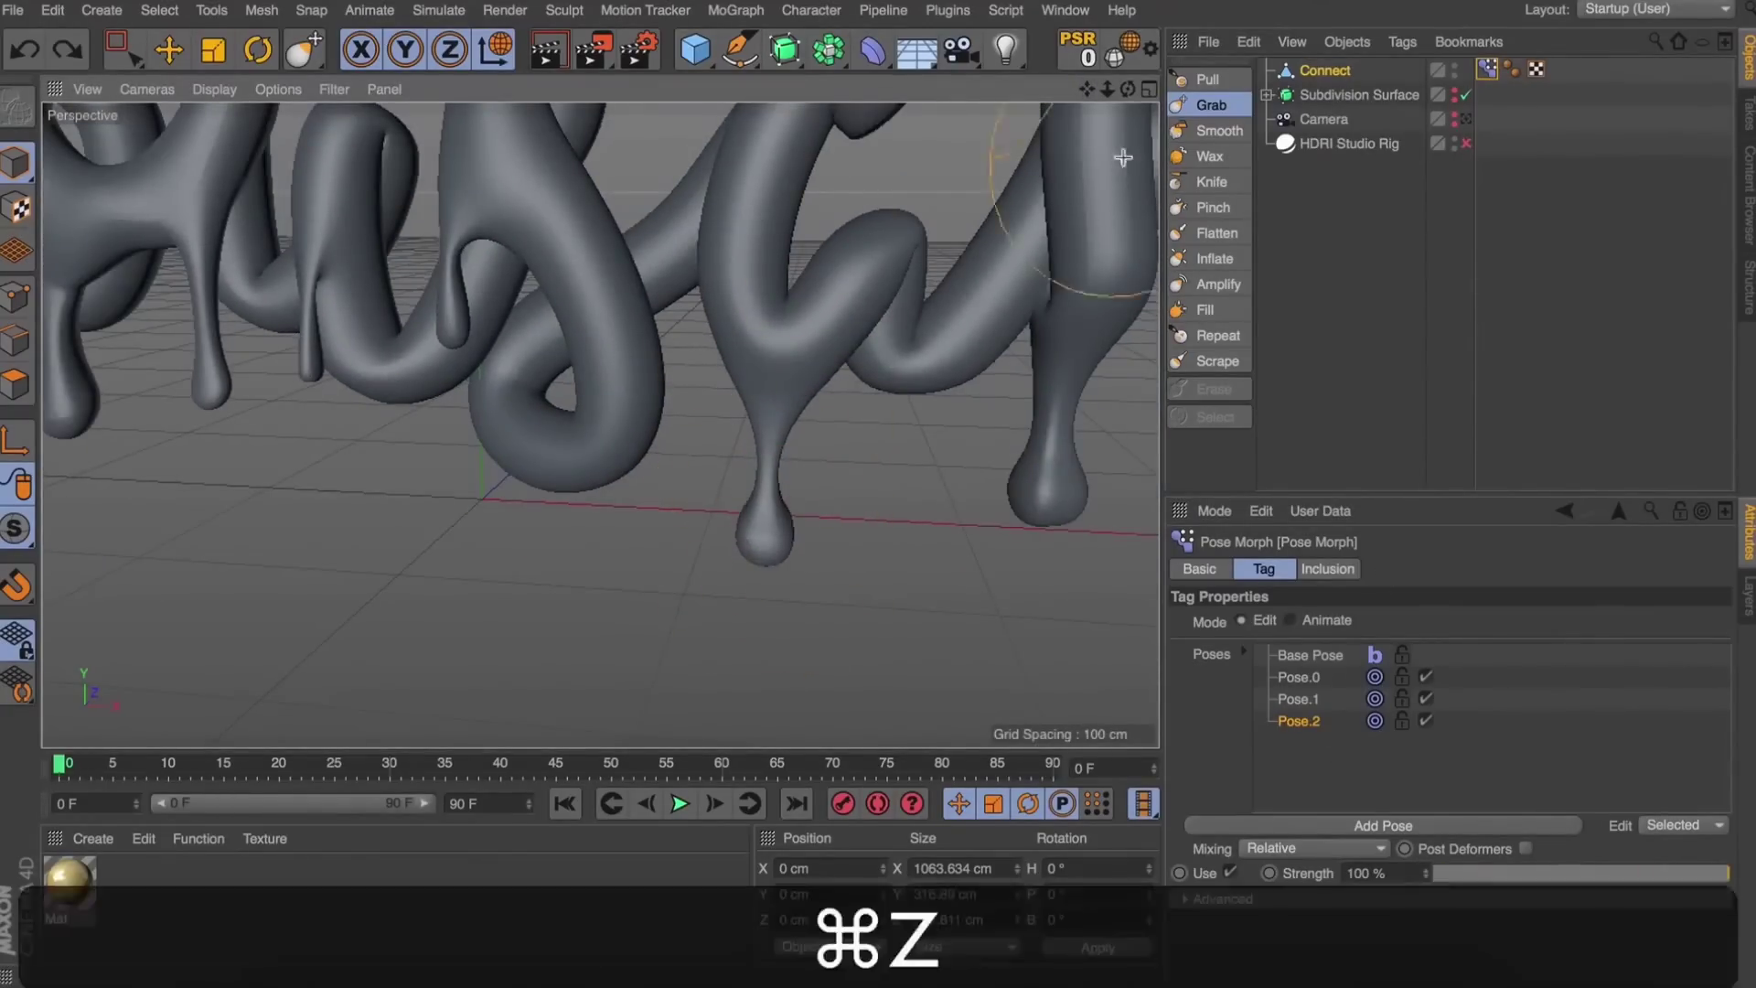
pyautogui.moveTo(1127, 89); pyautogui.dragTo(997, 155)
pyautogui.moveTo(772, 522); pyautogui.dragTo(772, 556)
pyautogui.moveTo(1127, 89)
pyautogui.mouseDown()
pyautogui.moveTo(1263, 18)
pyautogui.moveTo(1025, 90)
pyautogui.mouseUp()
# Enlarge the Grab brush, stretch the drip under the "n" and its upper part downward, and preview the pose strength.
pyautogui.moveTo(1087, 90); pyautogui.dragTo(904, 111)
pyautogui.press(']')
pyautogui.moveTo(749, 498); pyautogui.dragTo(751, 528)
pyautogui.moveTo(1127, 89); pyautogui.dragTo(933, 57)
pyautogui.moveTo(648, 528); pyautogui.dragTo(640, 533)
pyautogui.press('super+z')
pyautogui.moveTo(1127, 89); pyautogui.dragTo(1267, 119)
pyautogui.moveTo(767, 523); pyautogui.dragTo(764, 576)
pyautogui.moveTo(779, 371); pyautogui.dragTo(788, 405)
pyautogui.moveTo(1501, 874); pyautogui.dragTo(1736, 847)
# Stretch both drips on the "d" downward with the Grab brush, pulling the base of the stem's drip down too.
pyautogui.moveTo(1087, 89); pyautogui.dragTo(847, 57)
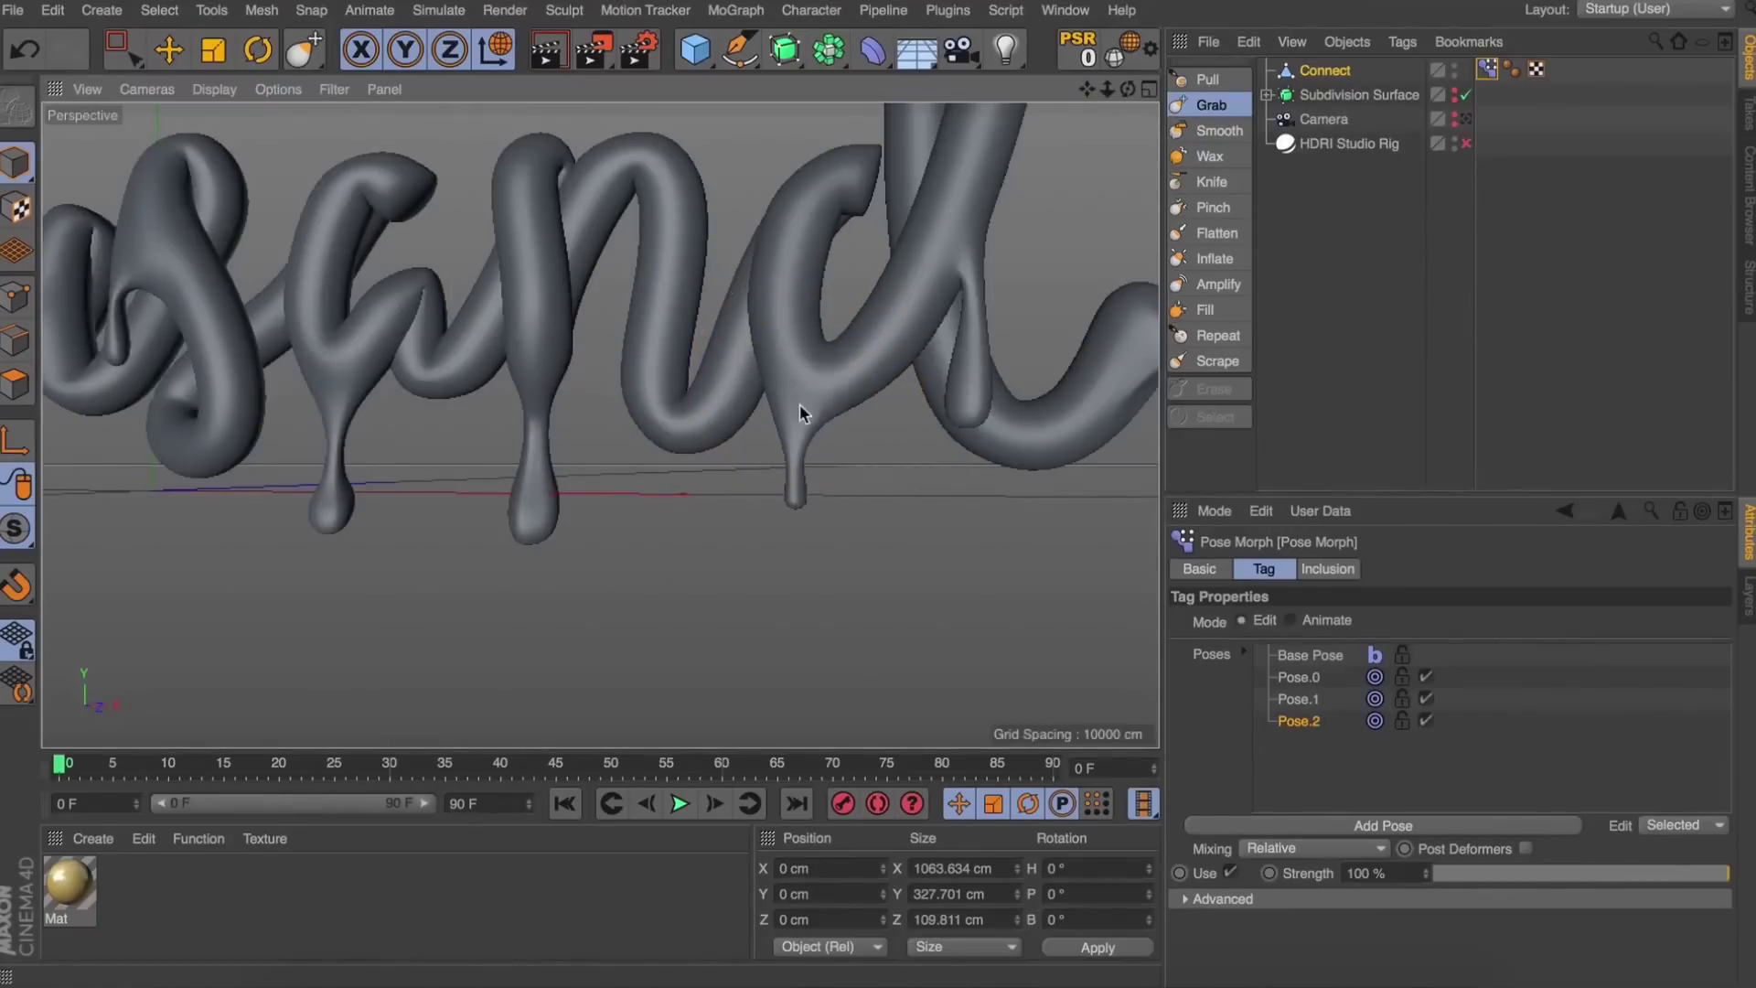
pyautogui.moveTo(799, 403); pyautogui.dragTo(787, 540)
pyautogui.moveTo(960, 353); pyautogui.dragTo(965, 471)
pyautogui.moveTo(963, 254); pyautogui.dragTo(965, 317)
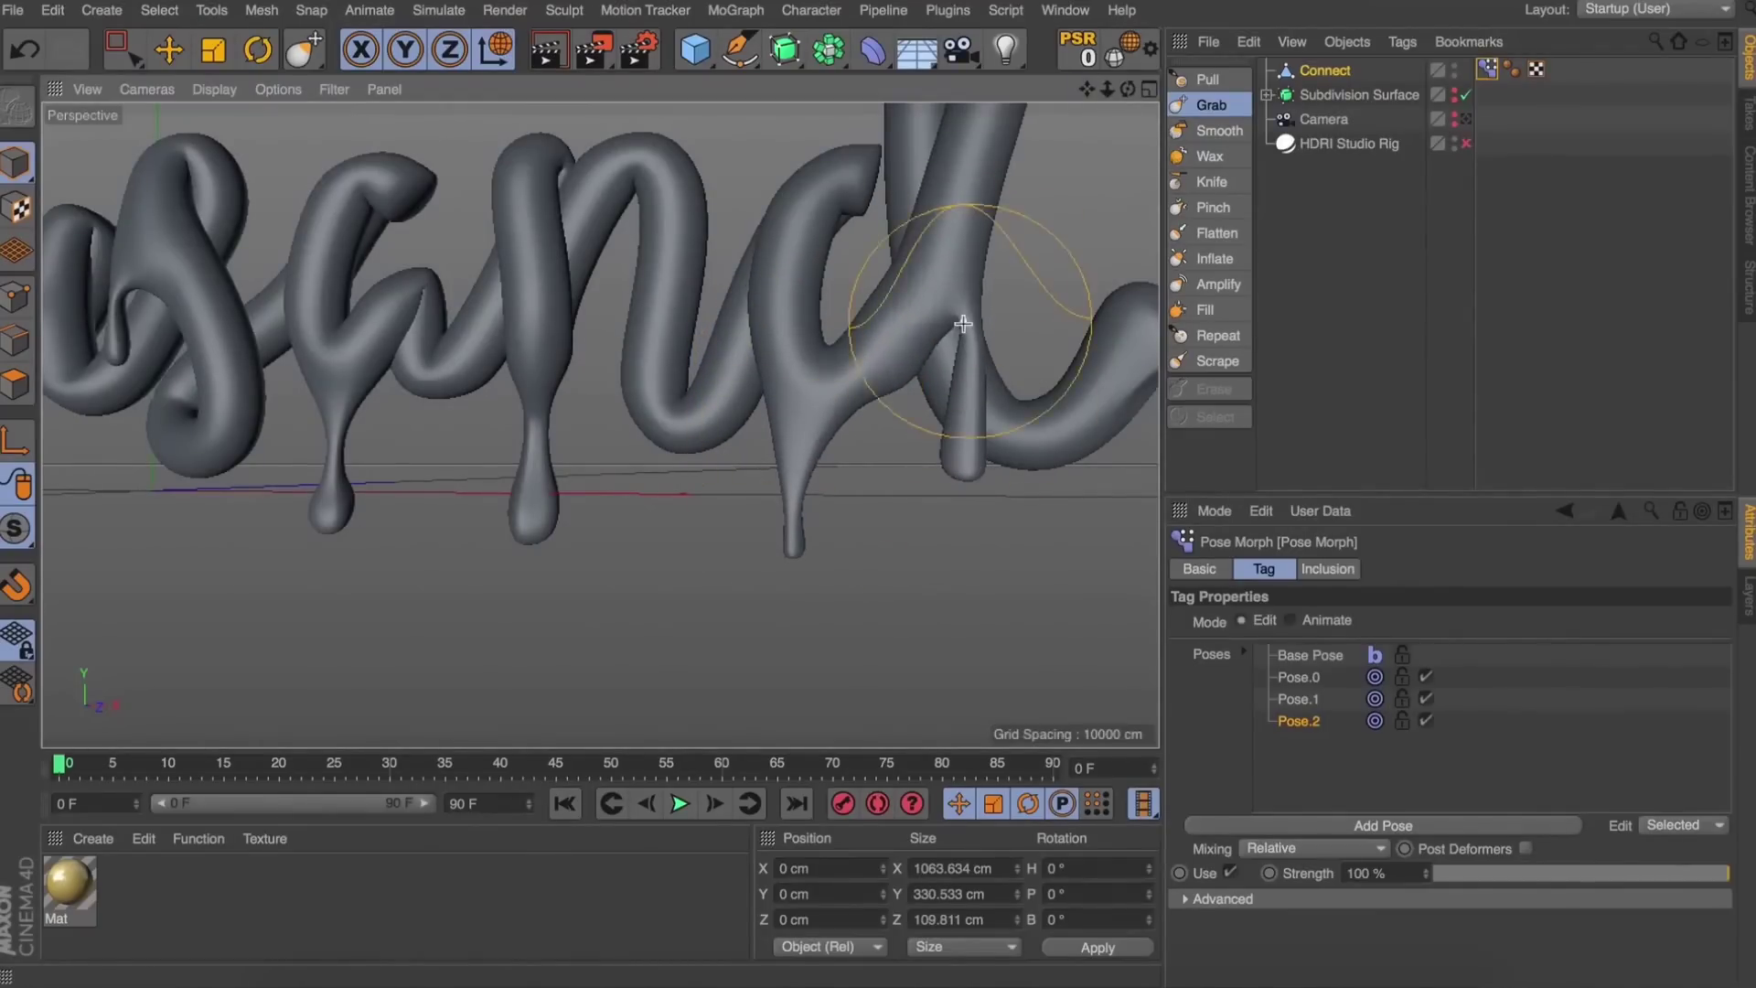
# Stretch the drip on the tail end of the "d" downward with the Grab brush, undoing a stray stroke.
pyautogui.moveTo(1087, 90); pyautogui.dragTo(918, 32)
pyautogui.moveTo(985, 281); pyautogui.dragTo(1004, 428)
pyautogui.press('super+z')
# Return to the scene camera's view of the whole lettering and switch the Pose Morph tag to Animate mode.
pyautogui.moveTo(1127, 89); pyautogui.dragTo(915, 90)
pyautogui.moveTo(1088, 92); pyautogui.dragTo(601, 426)
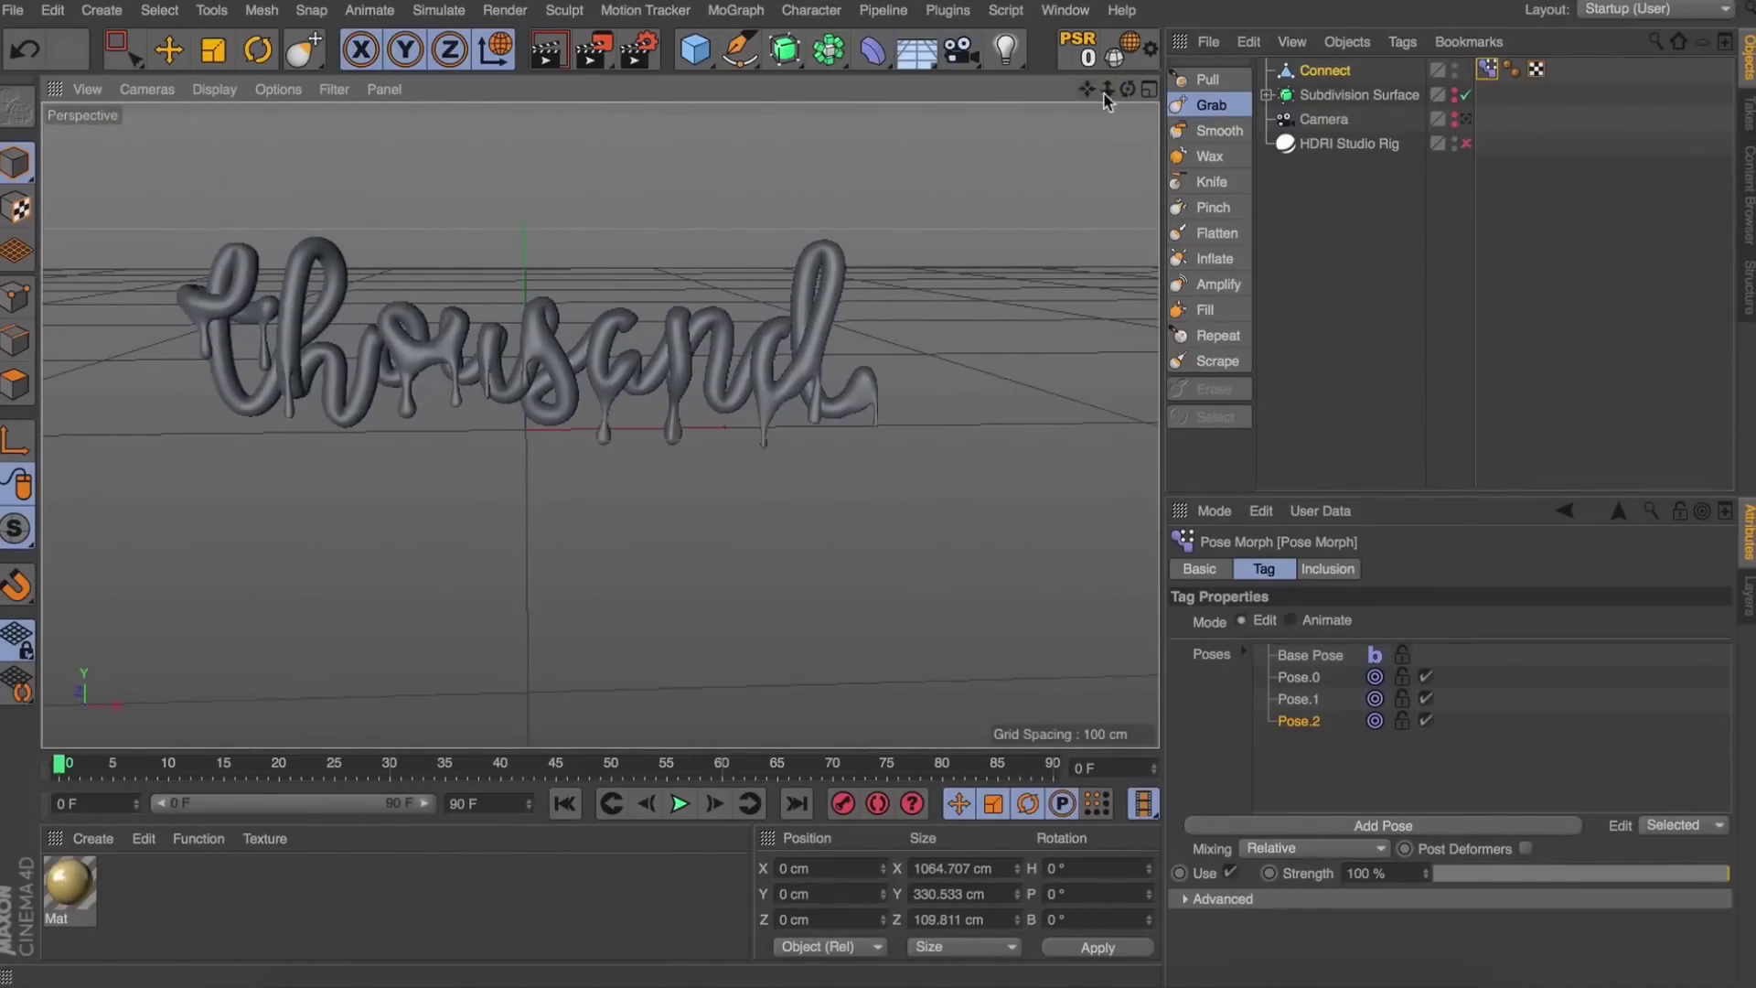
pyautogui.moveTo(1128, 91); pyautogui.dragTo(1129, 94)
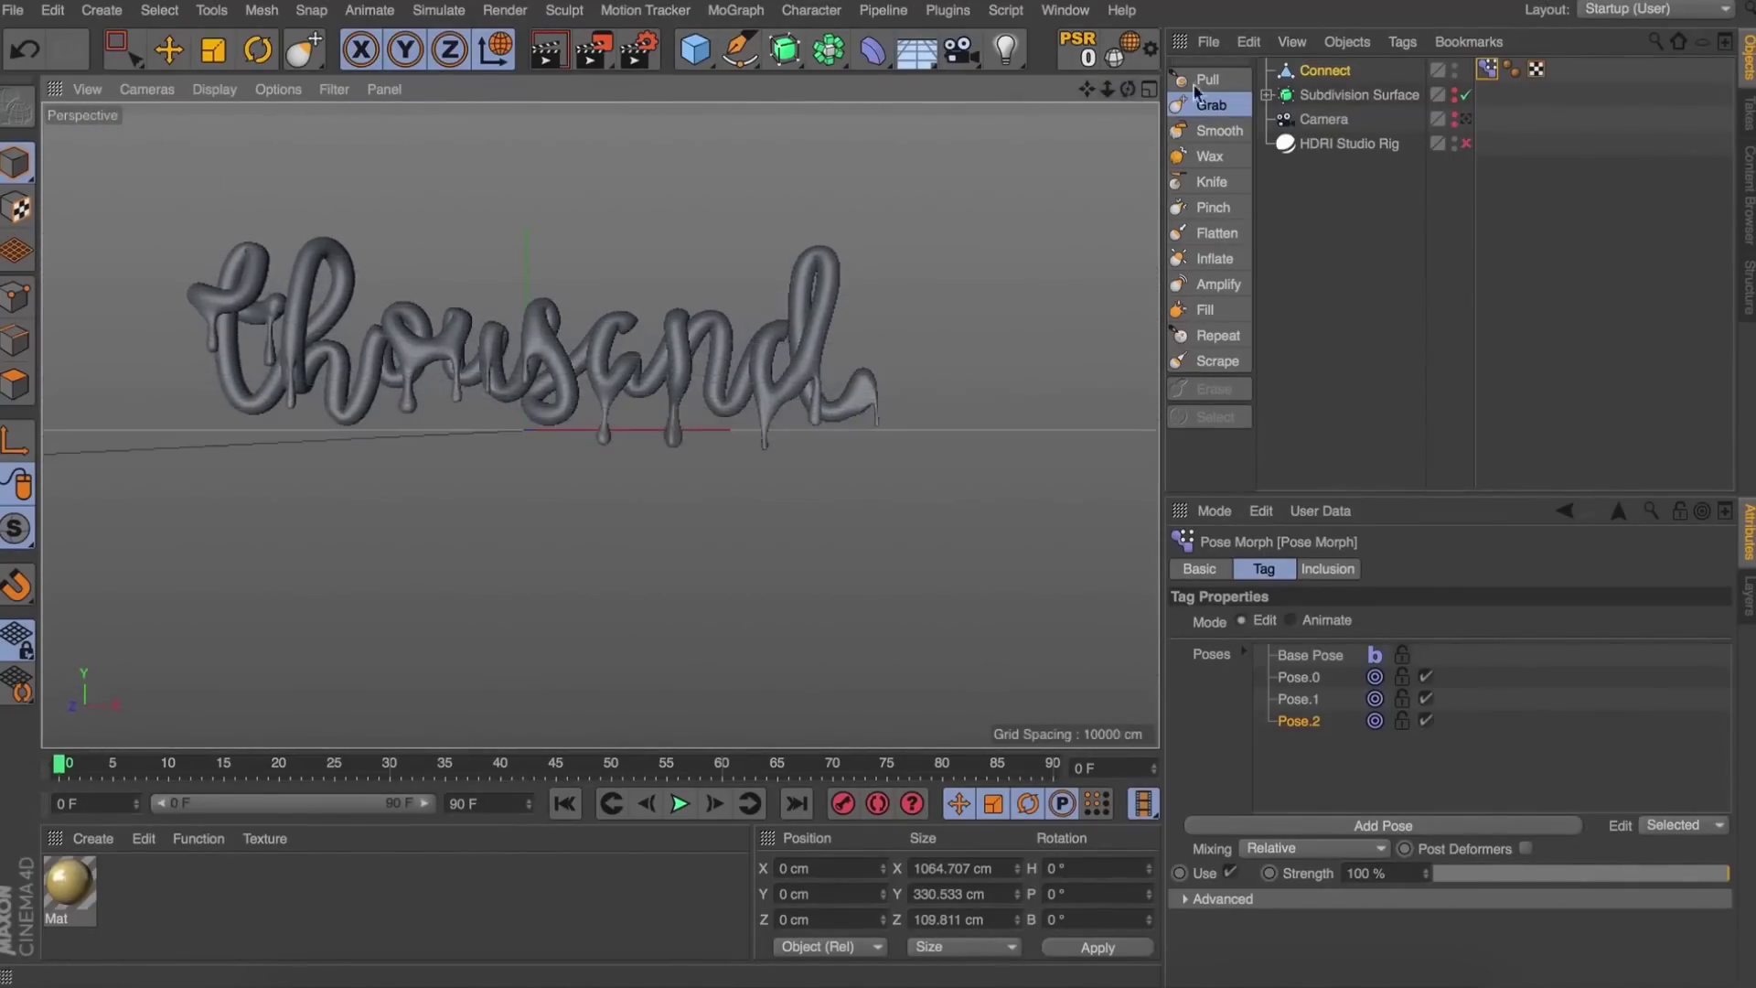
pyautogui.click(1465, 119)
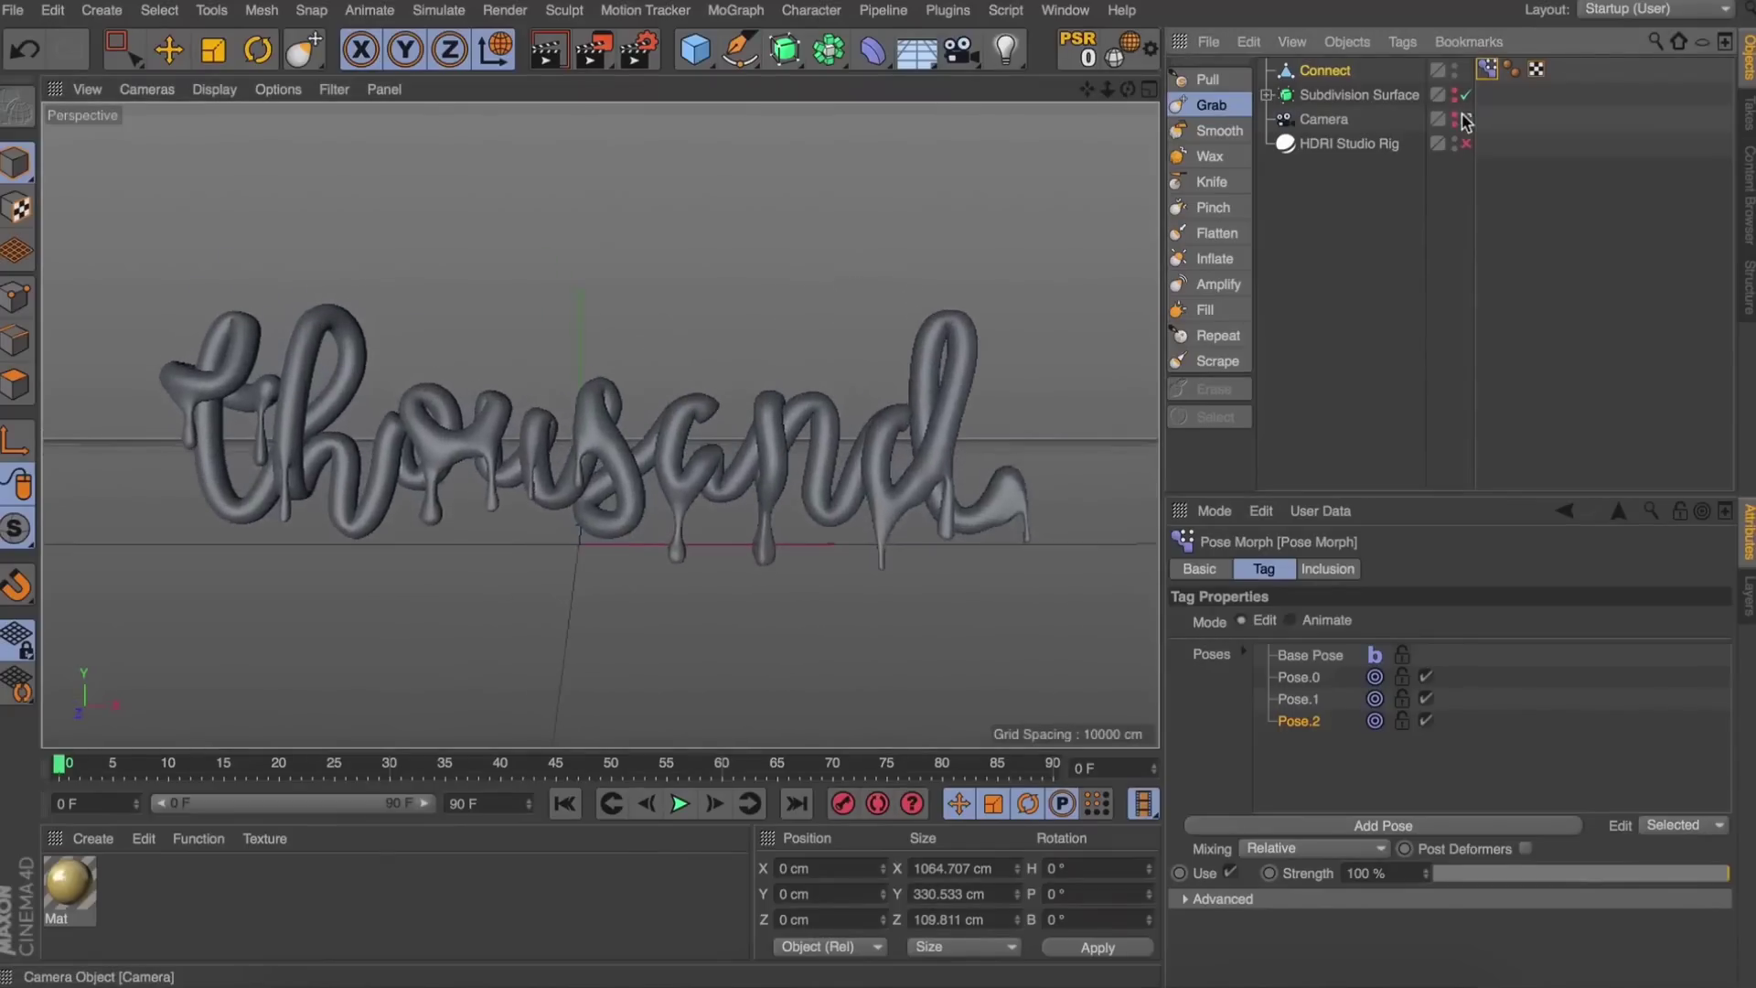
pyautogui.click(1297, 622)
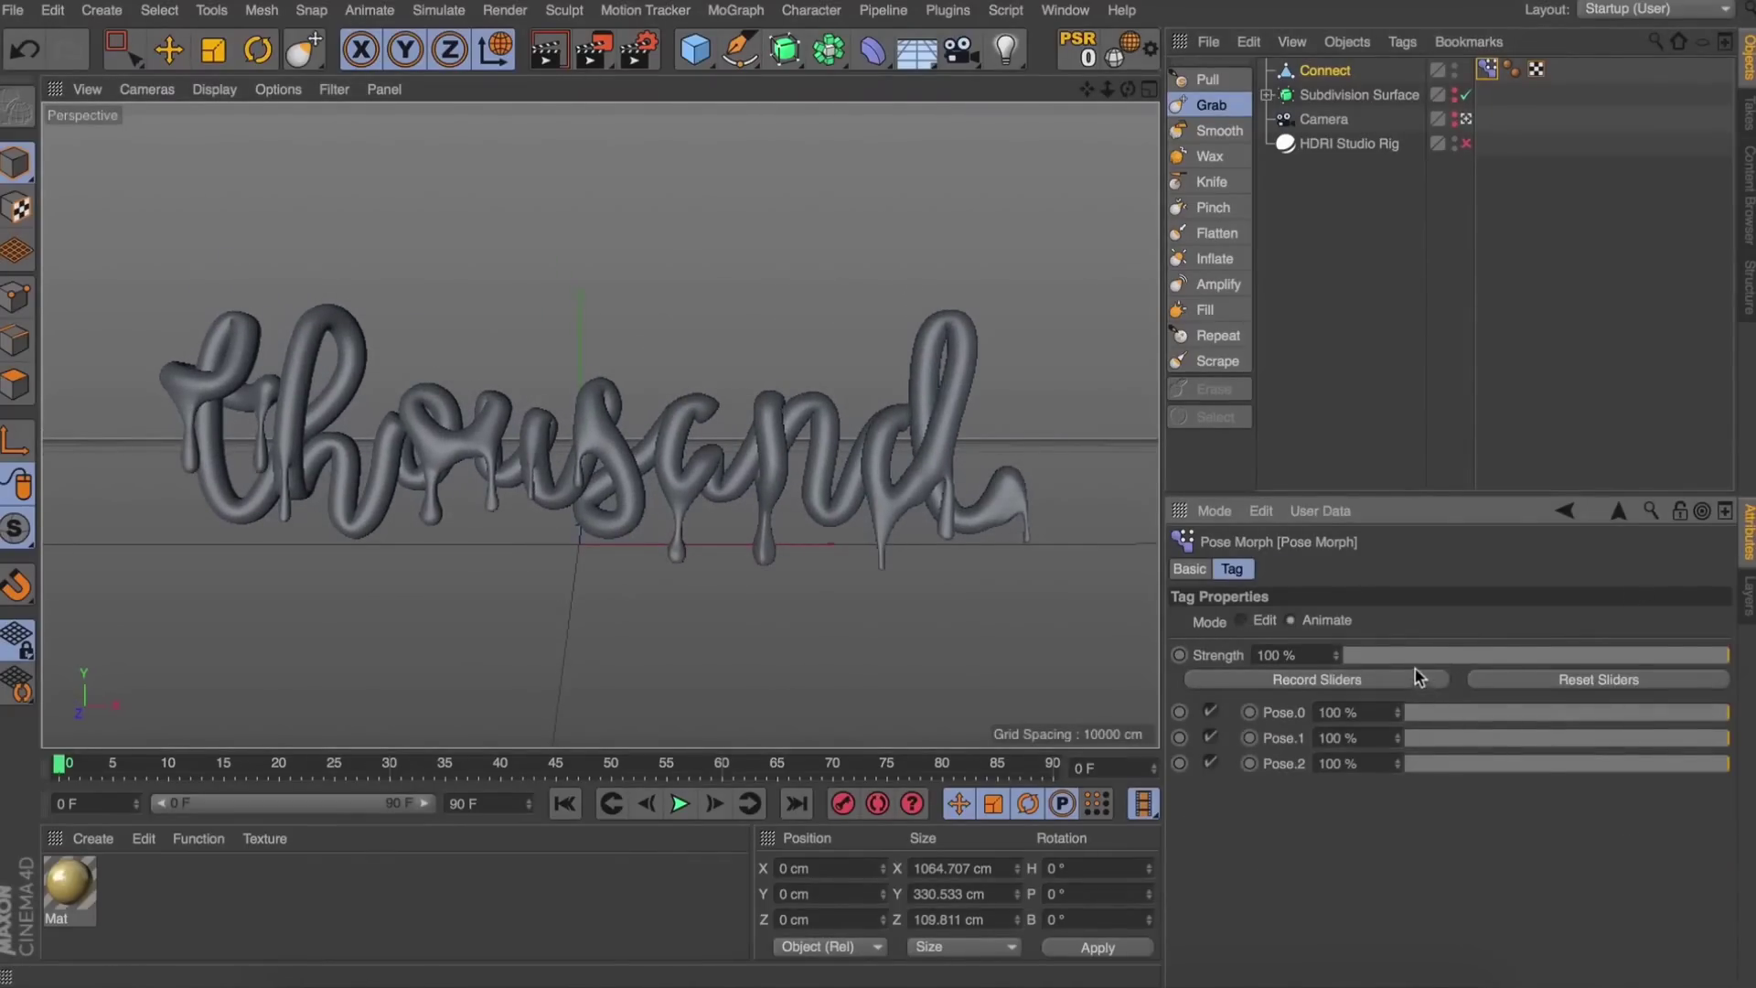
# Preview the combined drip poses by varying the overall Strength below and above 100 %, undoing the overshoot.
pyautogui.moveTo(1422, 657); pyautogui.dragTo(1666, 619)
pyautogui.moveTo(1675, 712); pyautogui.dragTo(1525, 752)
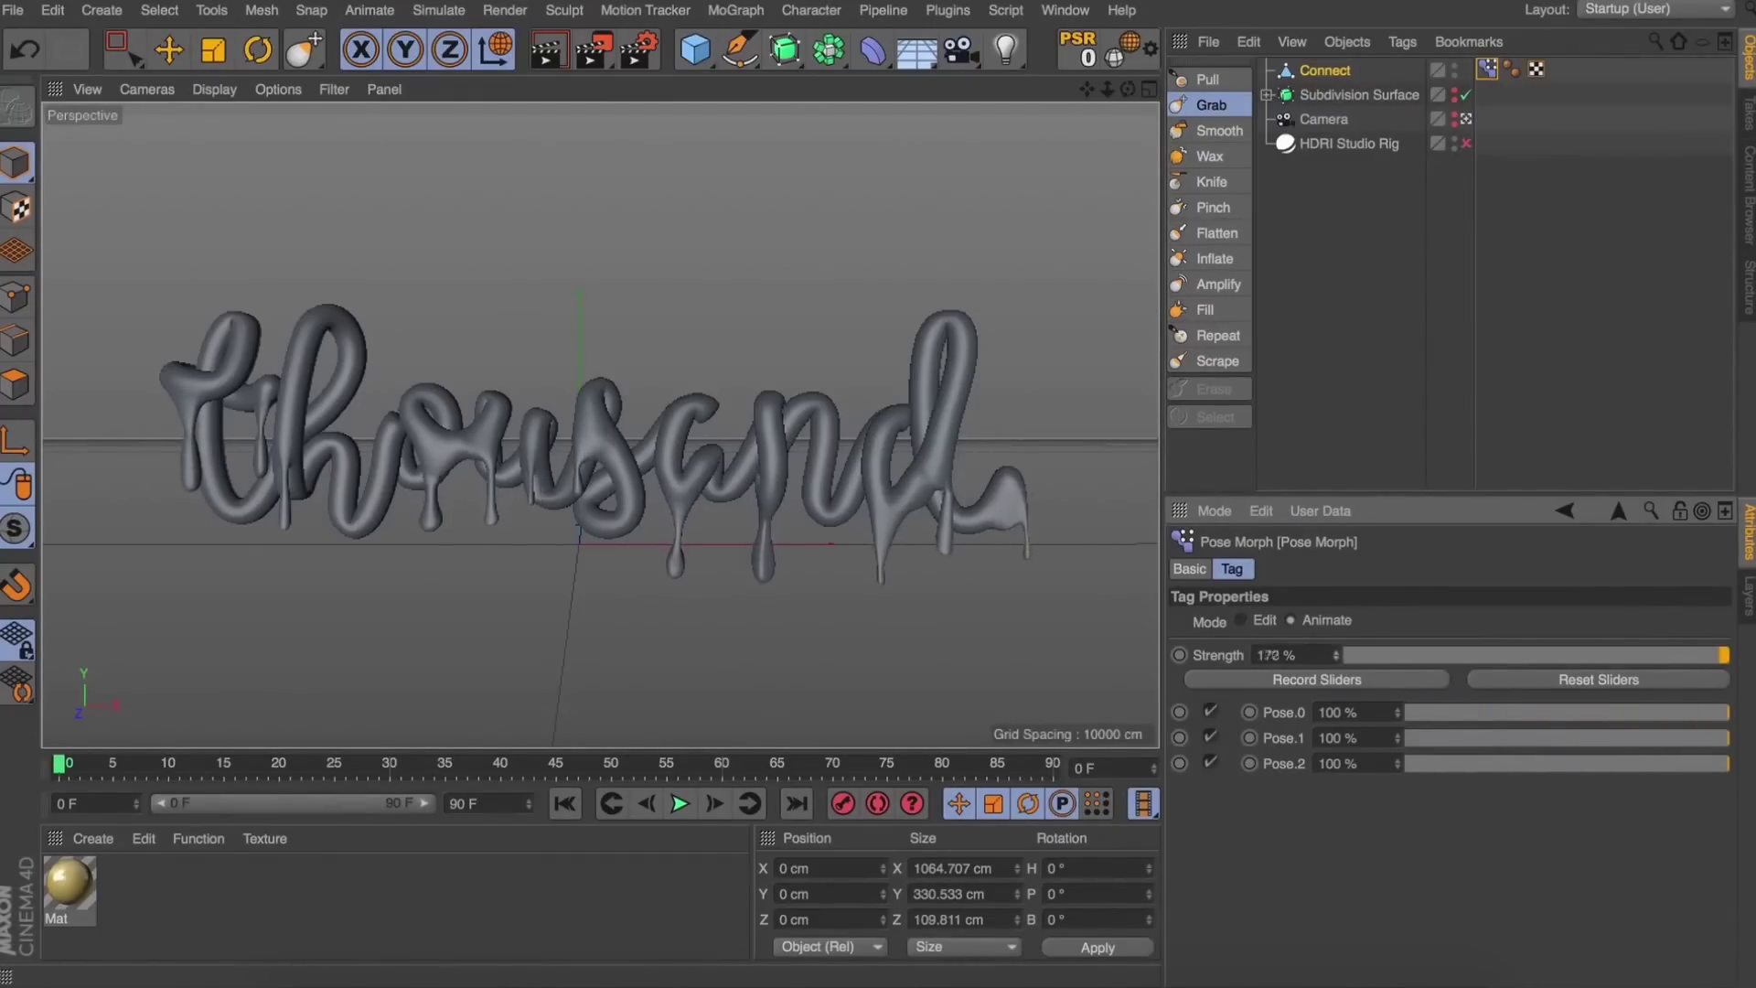
pyautogui.moveTo(1724, 655); pyautogui.dragTo(1665, 655)
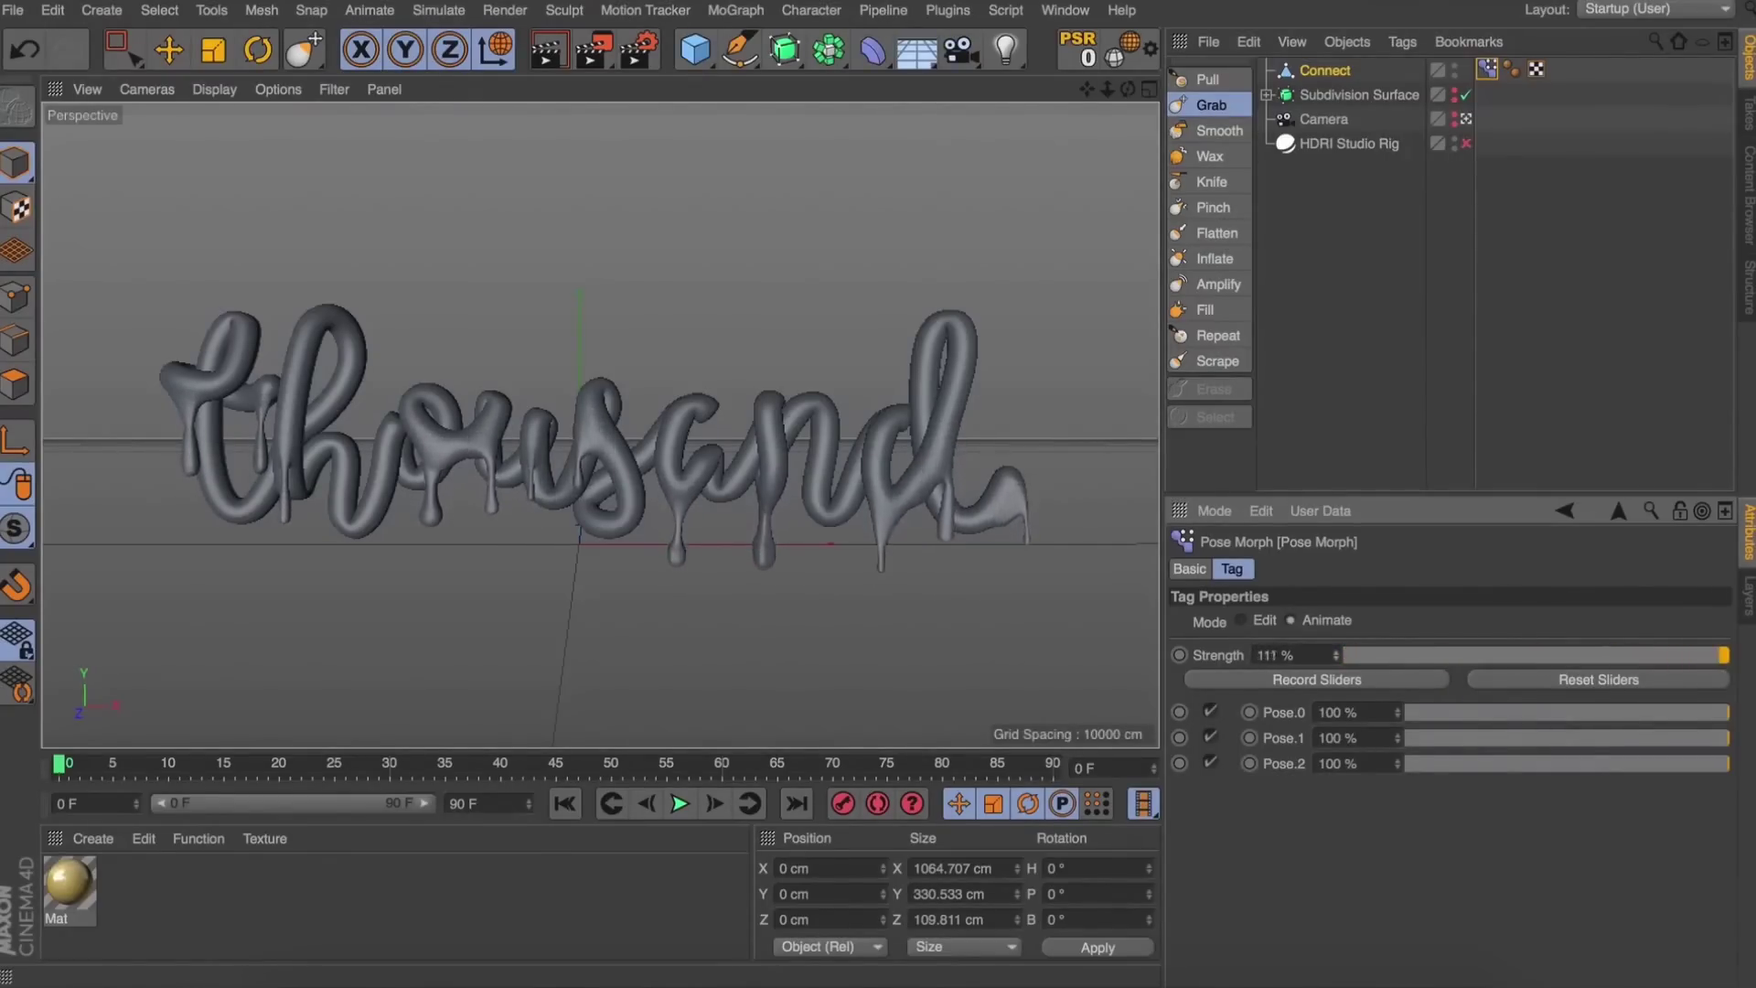
pyautogui.press('super+z')
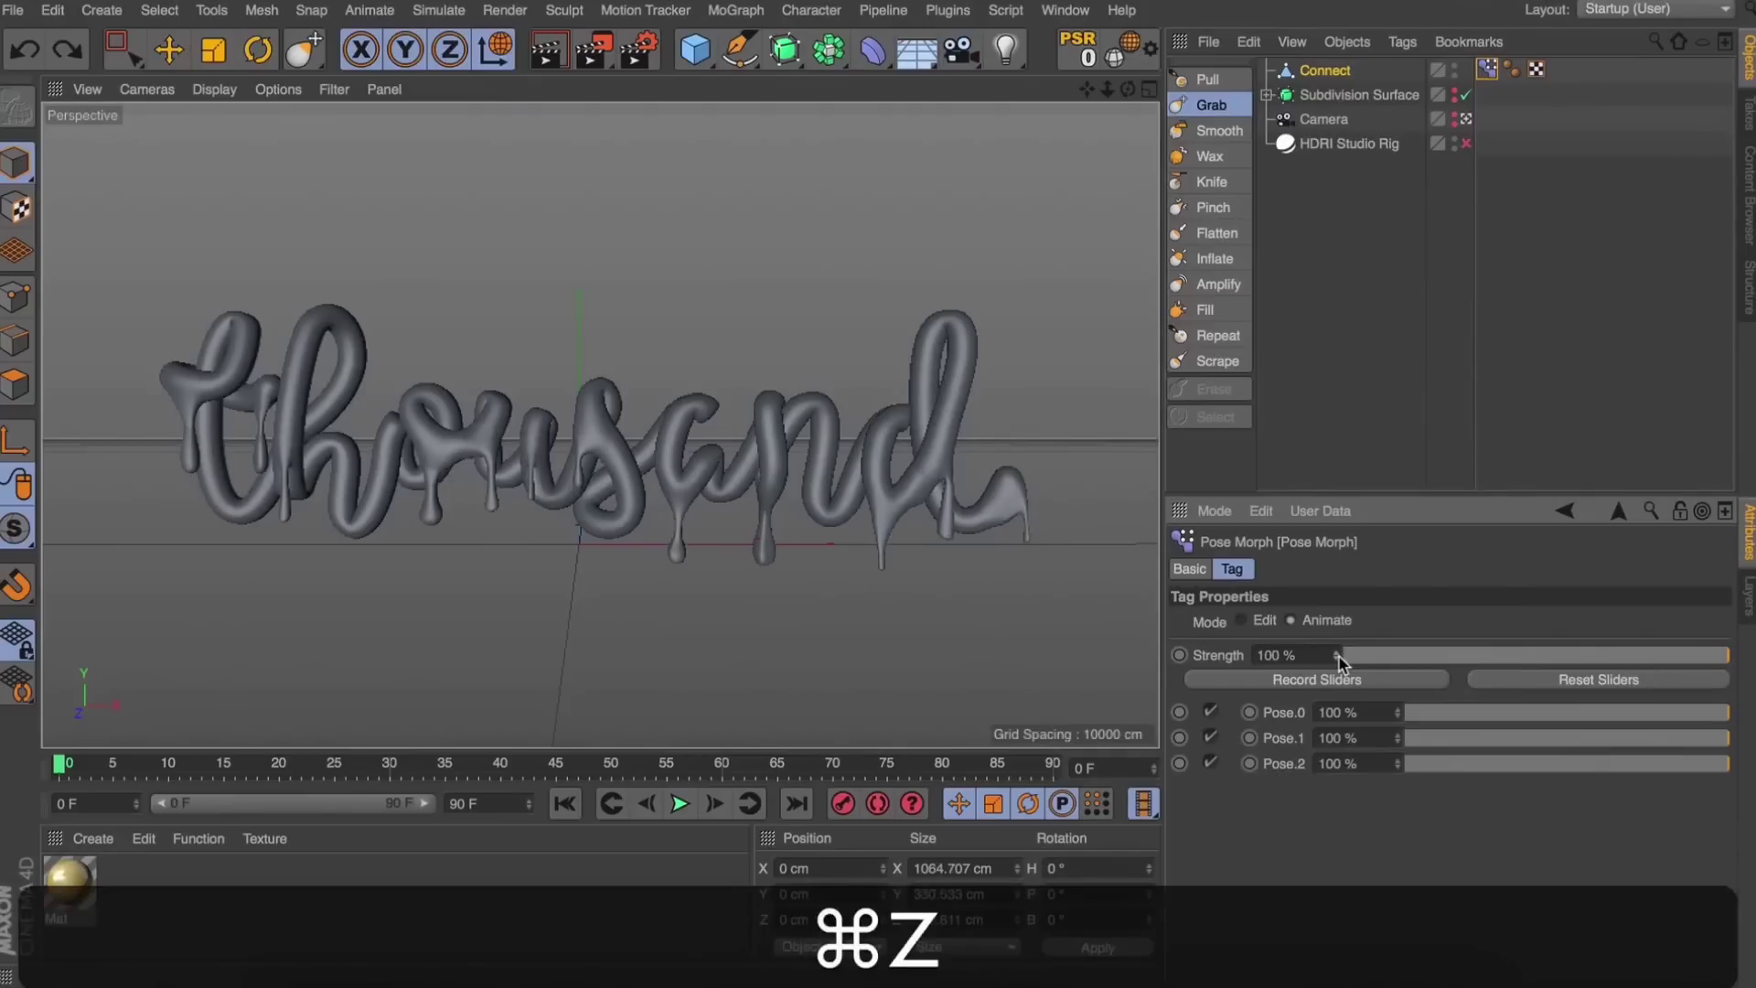
pyautogui.moveTo(1337, 657); pyautogui.dragTo(1567, 608)
pyautogui.moveTo(1662, 555); pyautogui.dragTo(1532, 622)
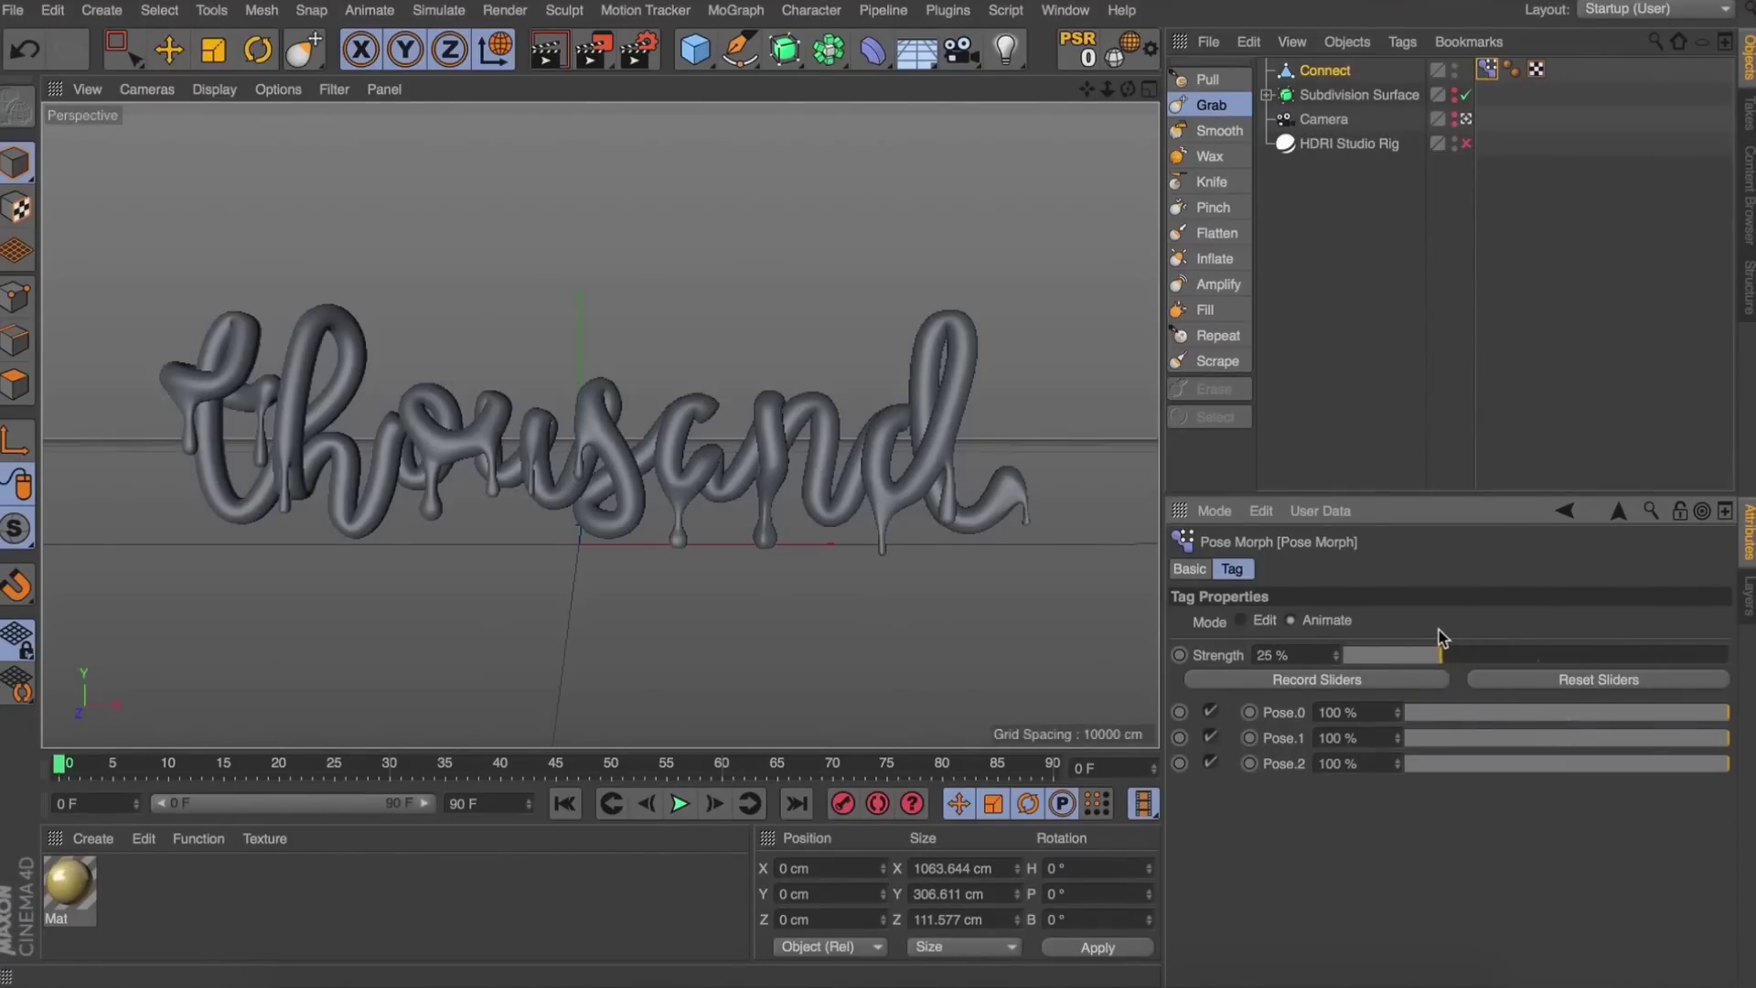
pyautogui.moveTo(1478, 631); pyautogui.dragTo(1564, 721)
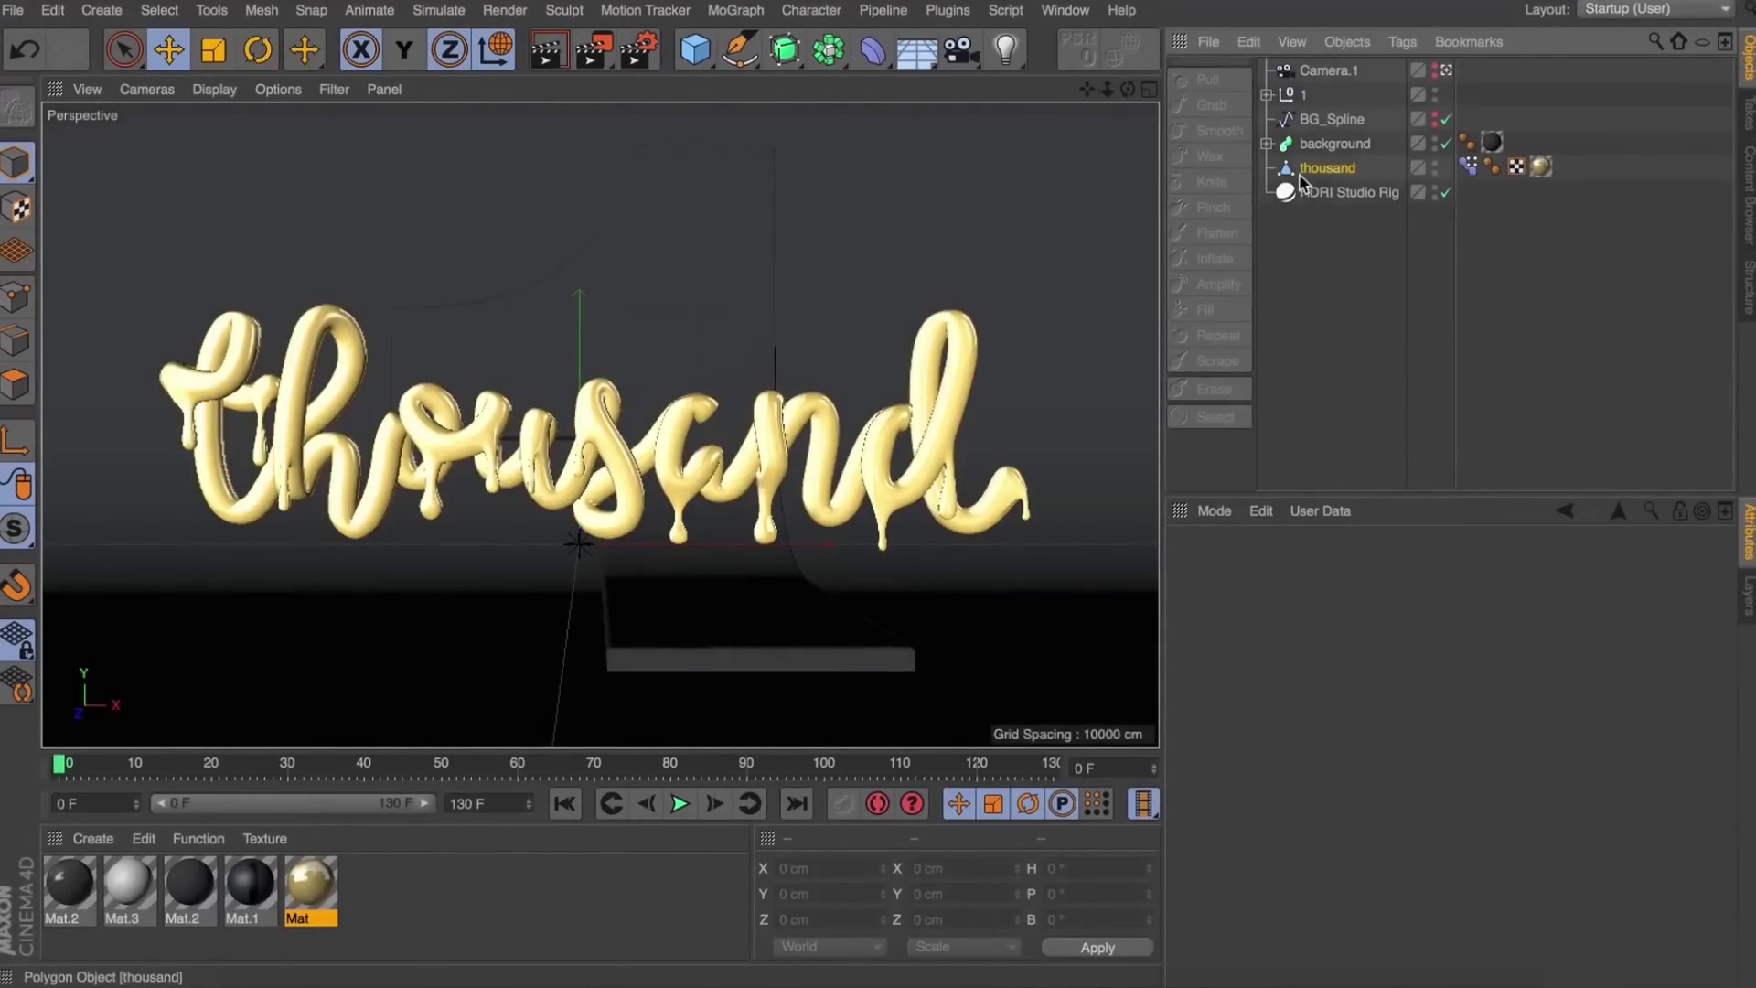
# Select the gold "thousand" mesh in the finished scene and examine its material and Pose Morph tags.
pyautogui.click(1299, 172)
pyautogui.click(1542, 170)
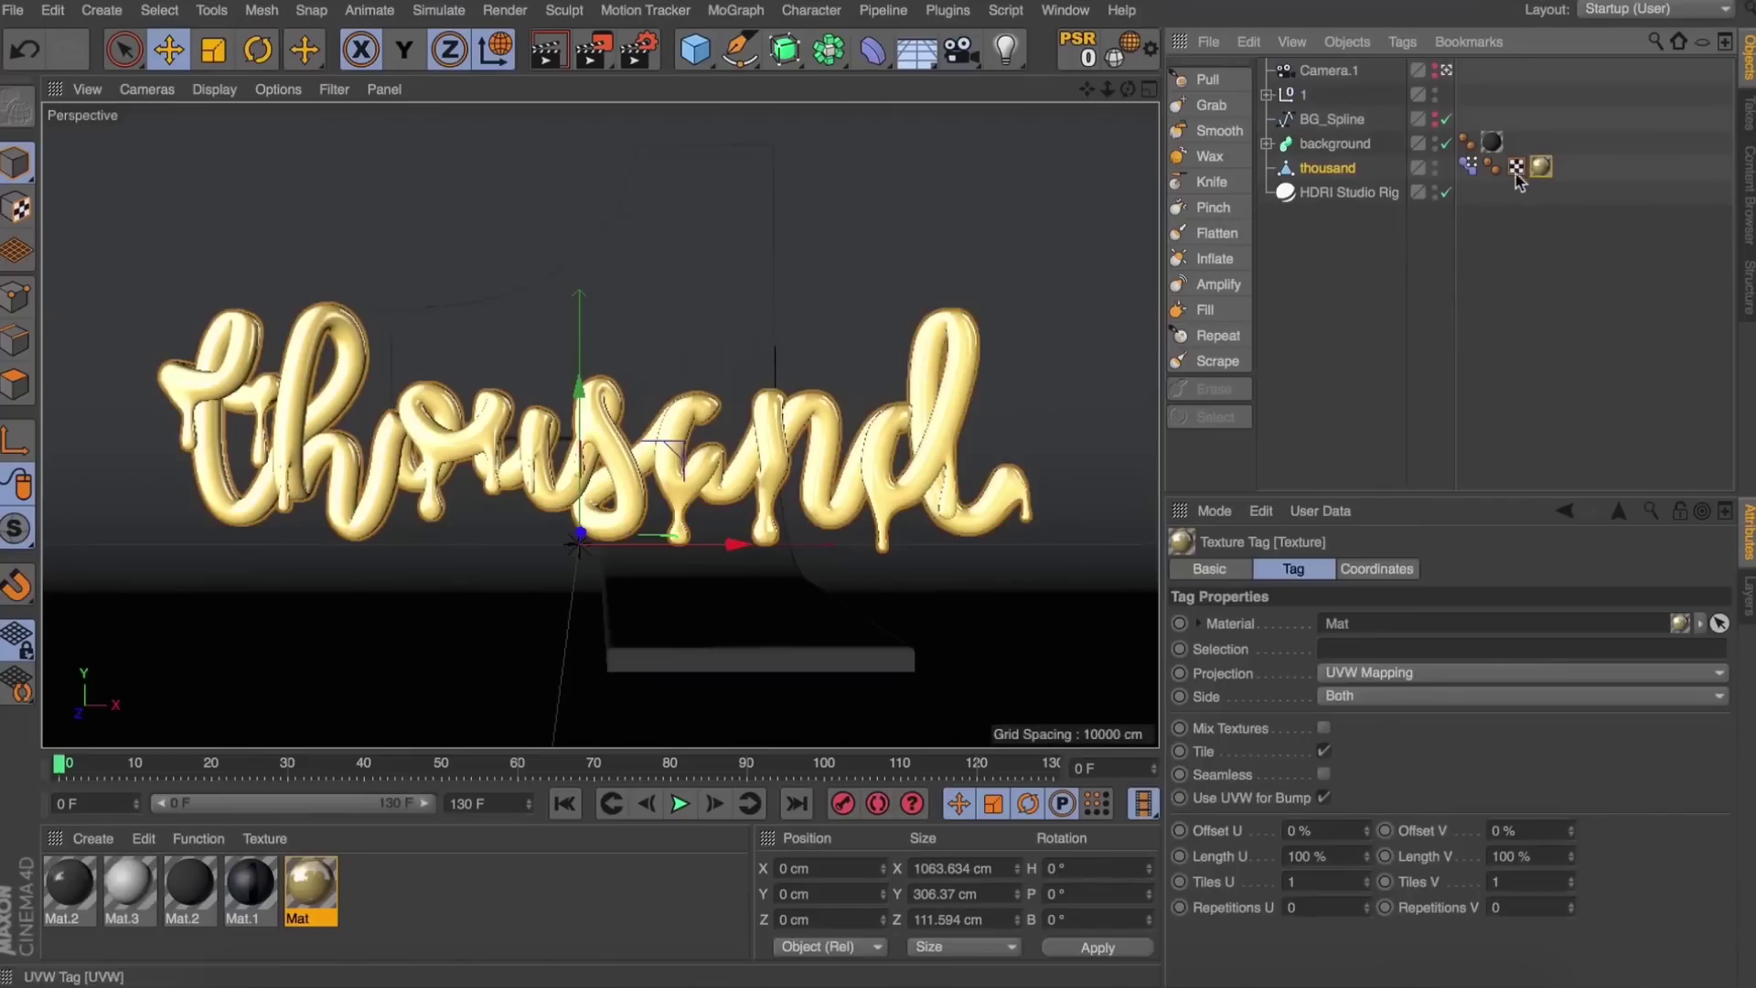
pyautogui.click(1467, 170)
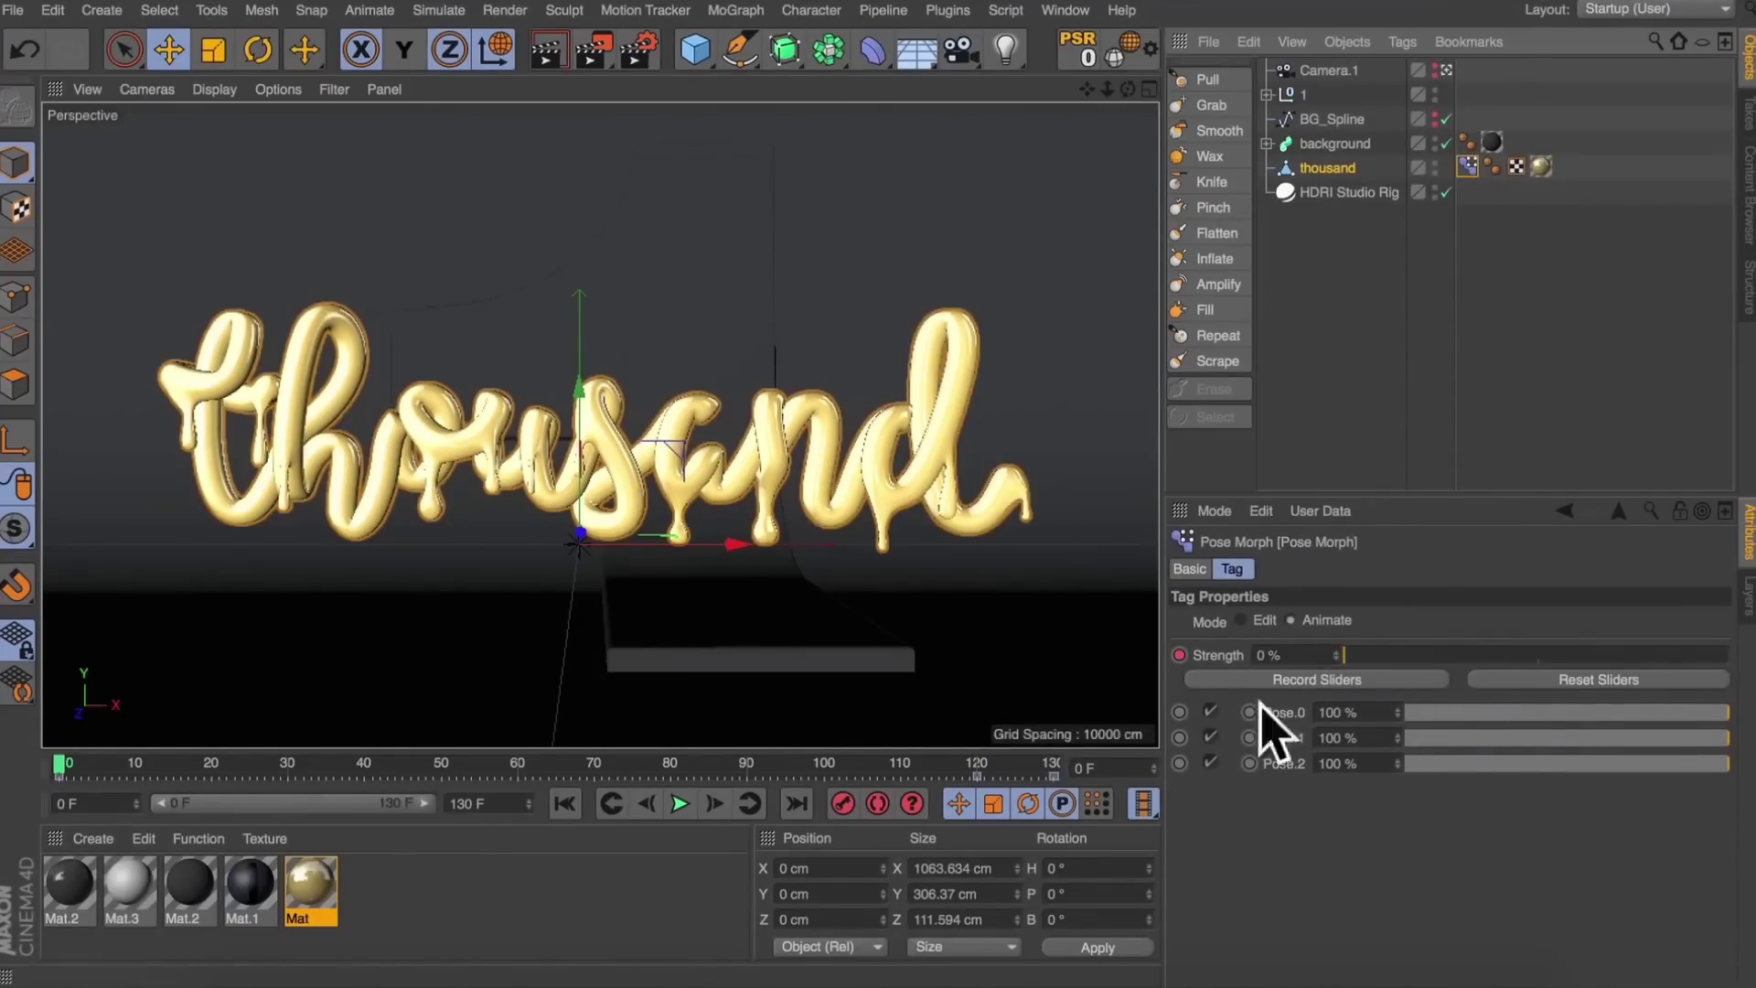
# Examine the background sweep, BG_Spline and the contents of null "1", and show the lettering's Pose Morph settings again.
pyautogui.click(1334, 143)
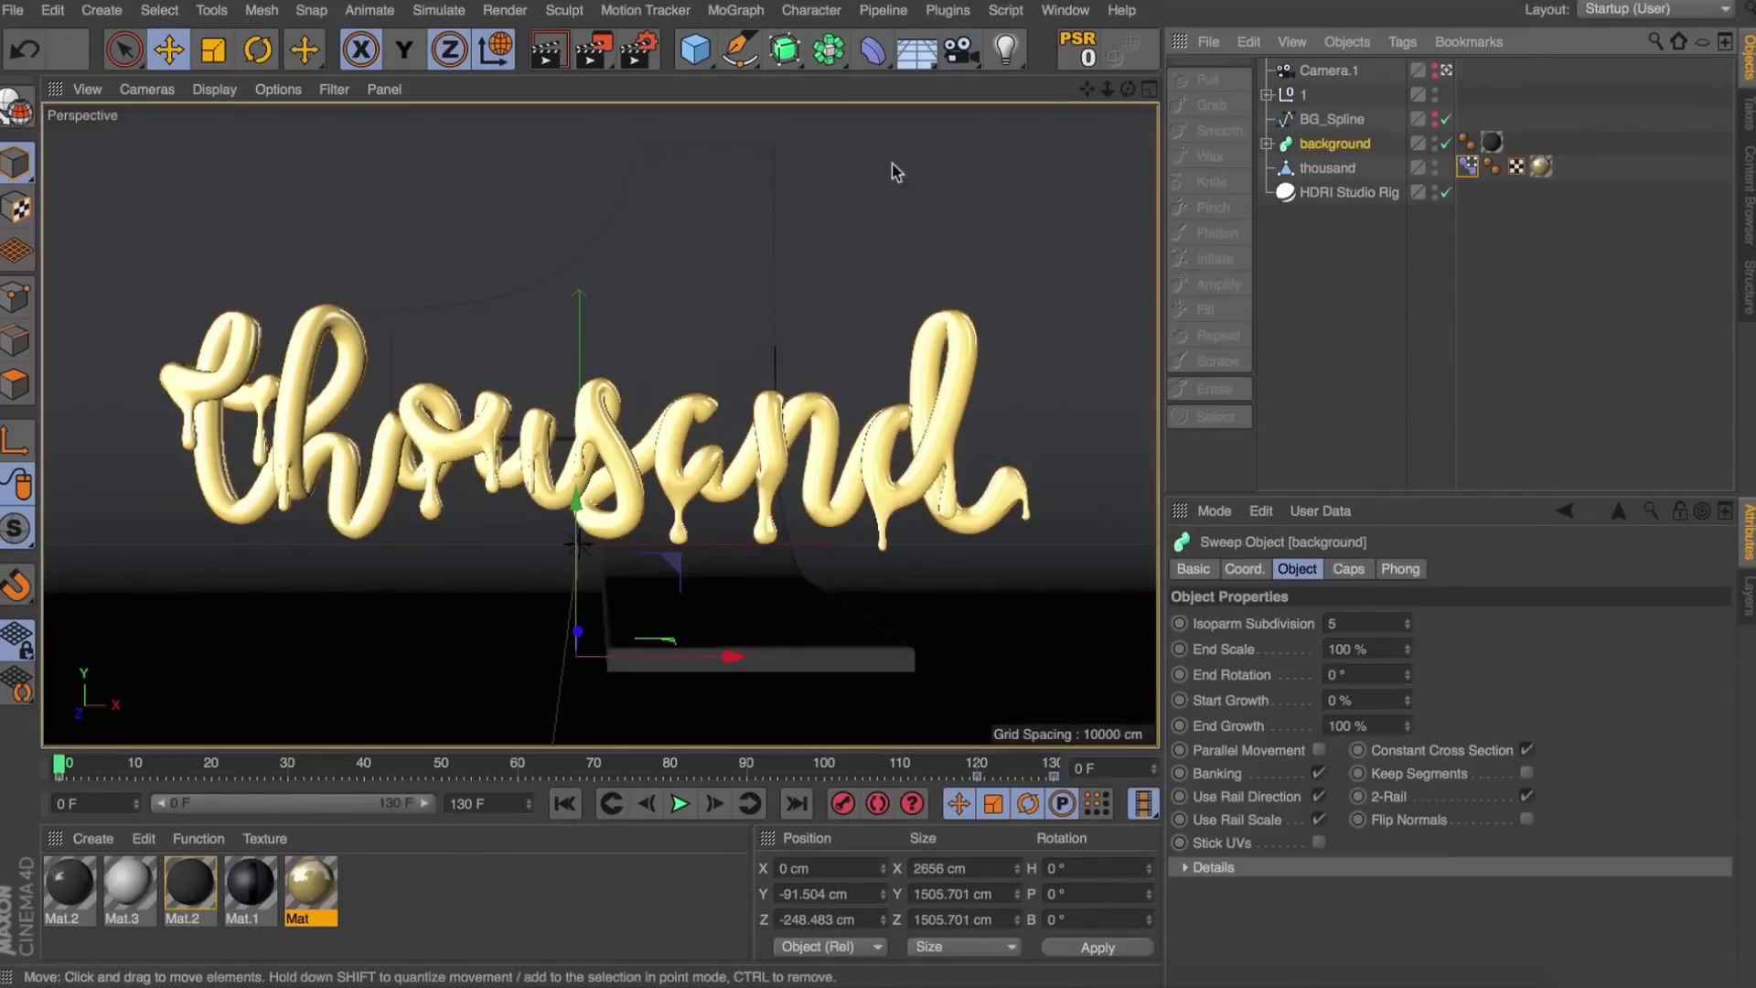
pyautogui.click(1317, 119)
pyautogui.click(1304, 94)
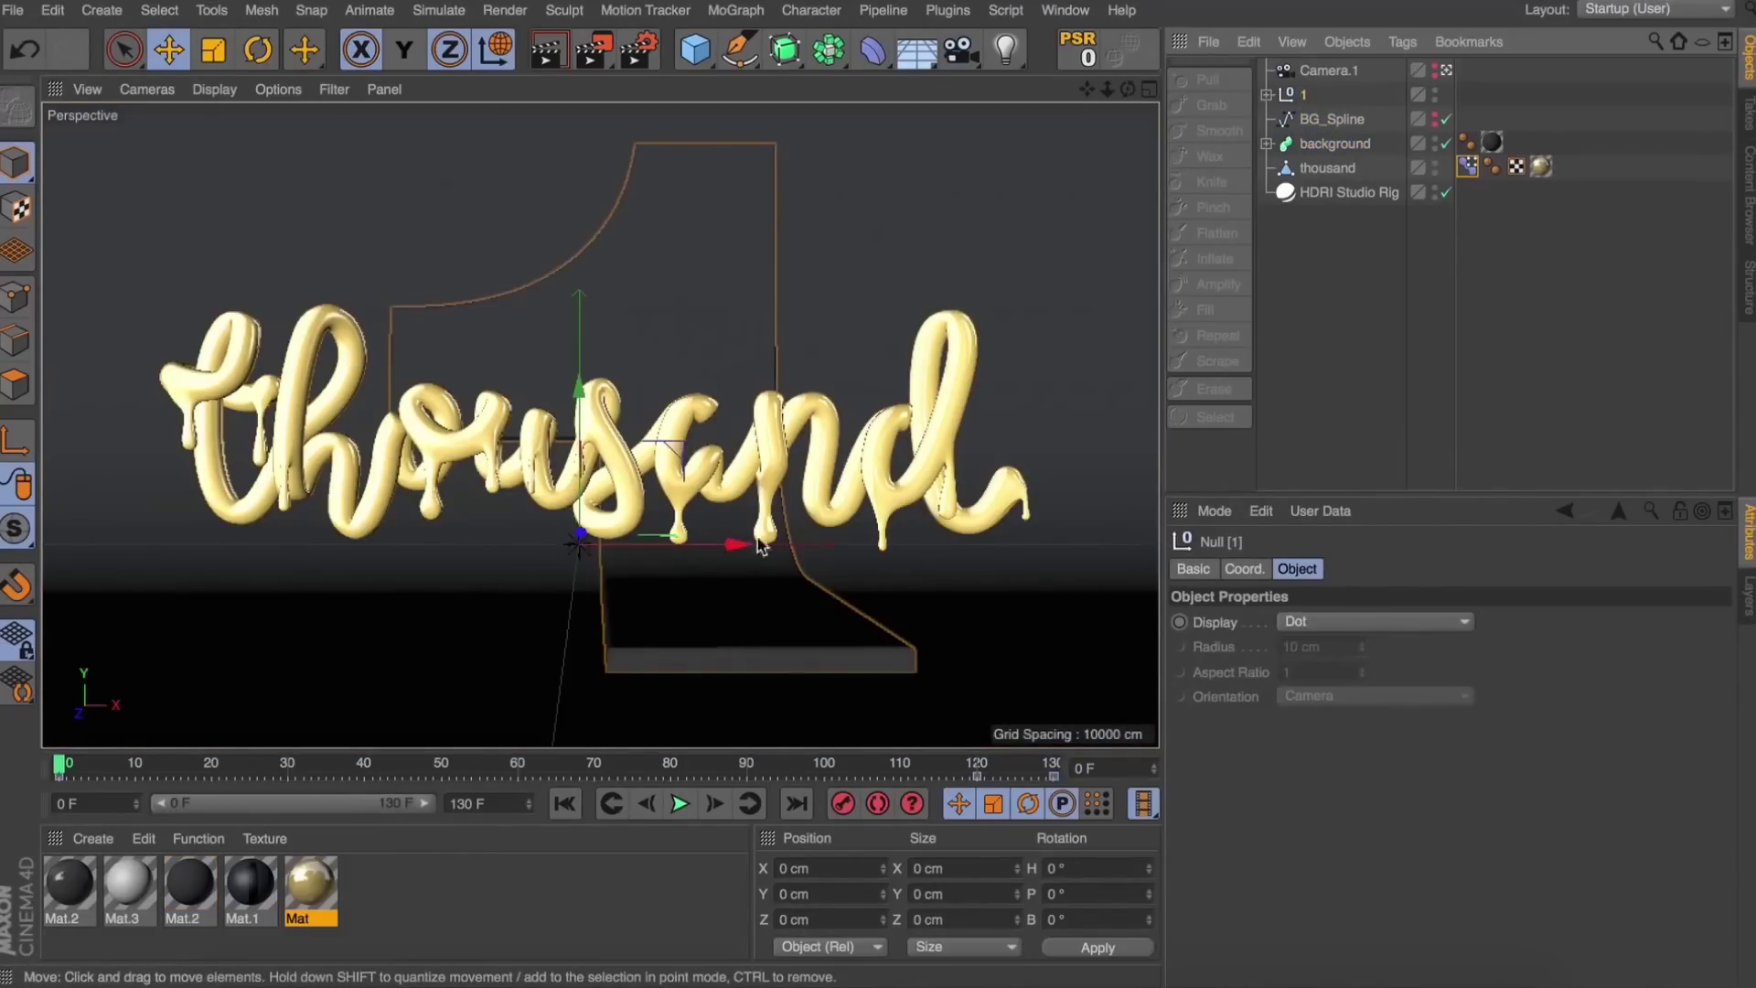
pyautogui.click(1267, 94)
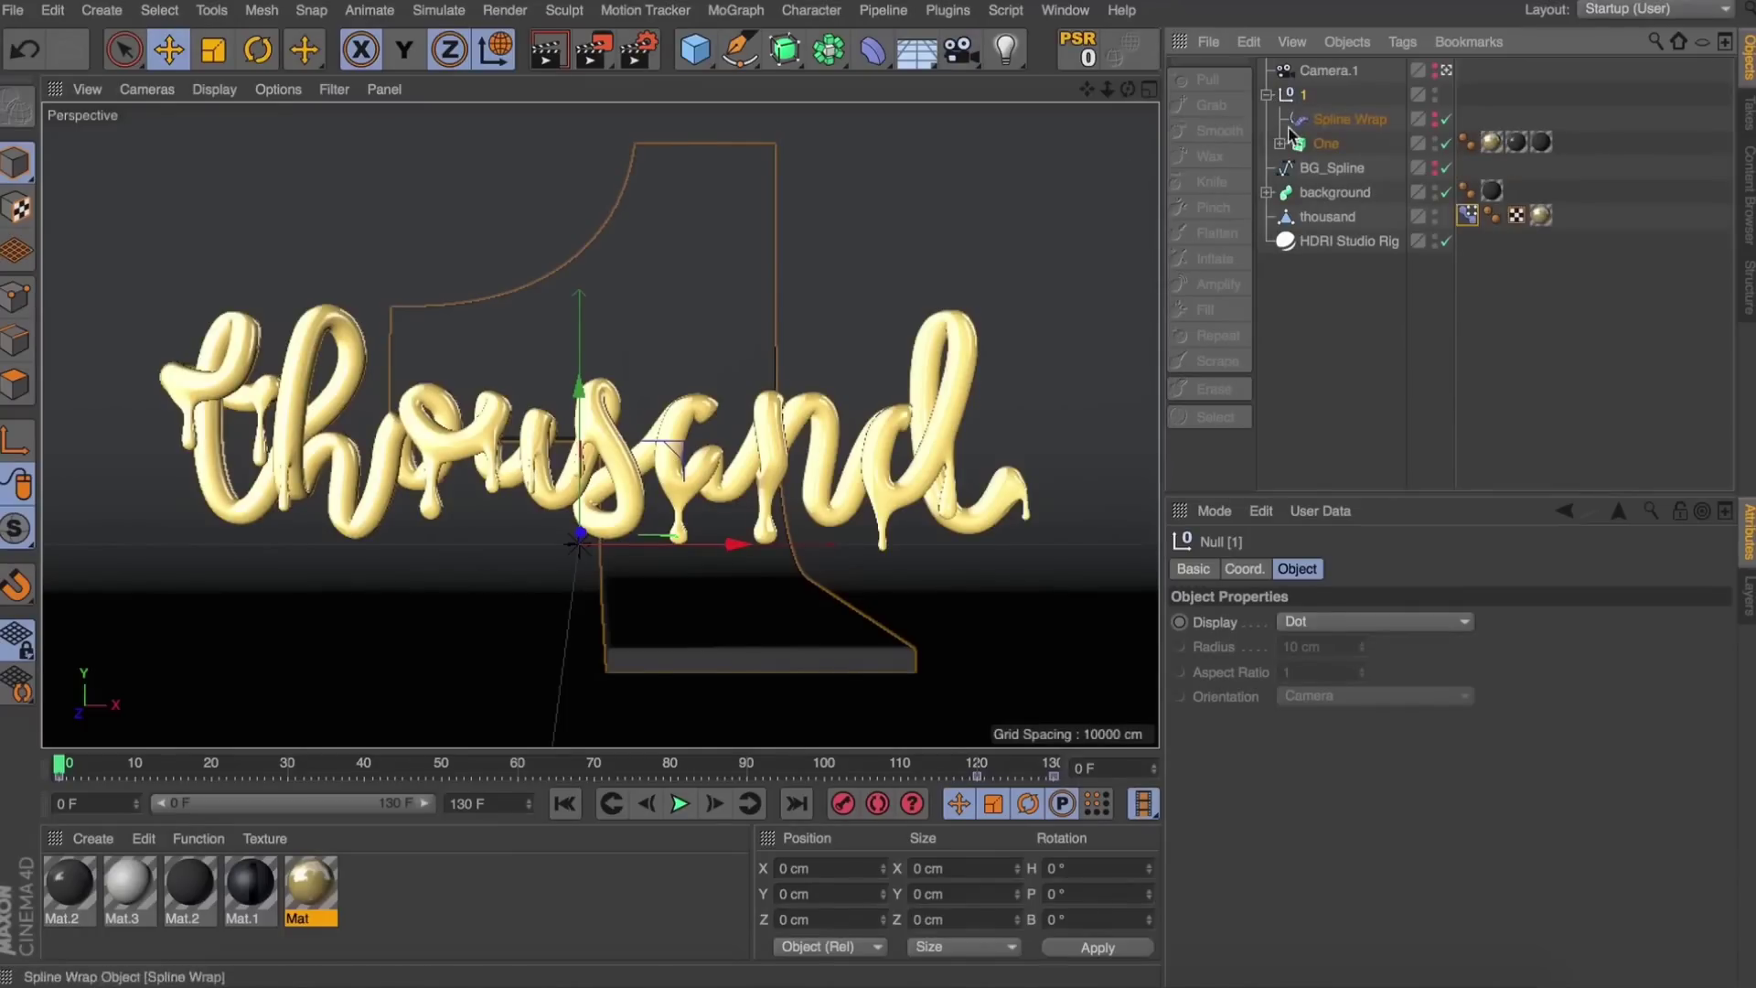
pyautogui.click(1279, 144)
pyautogui.click(1332, 192)
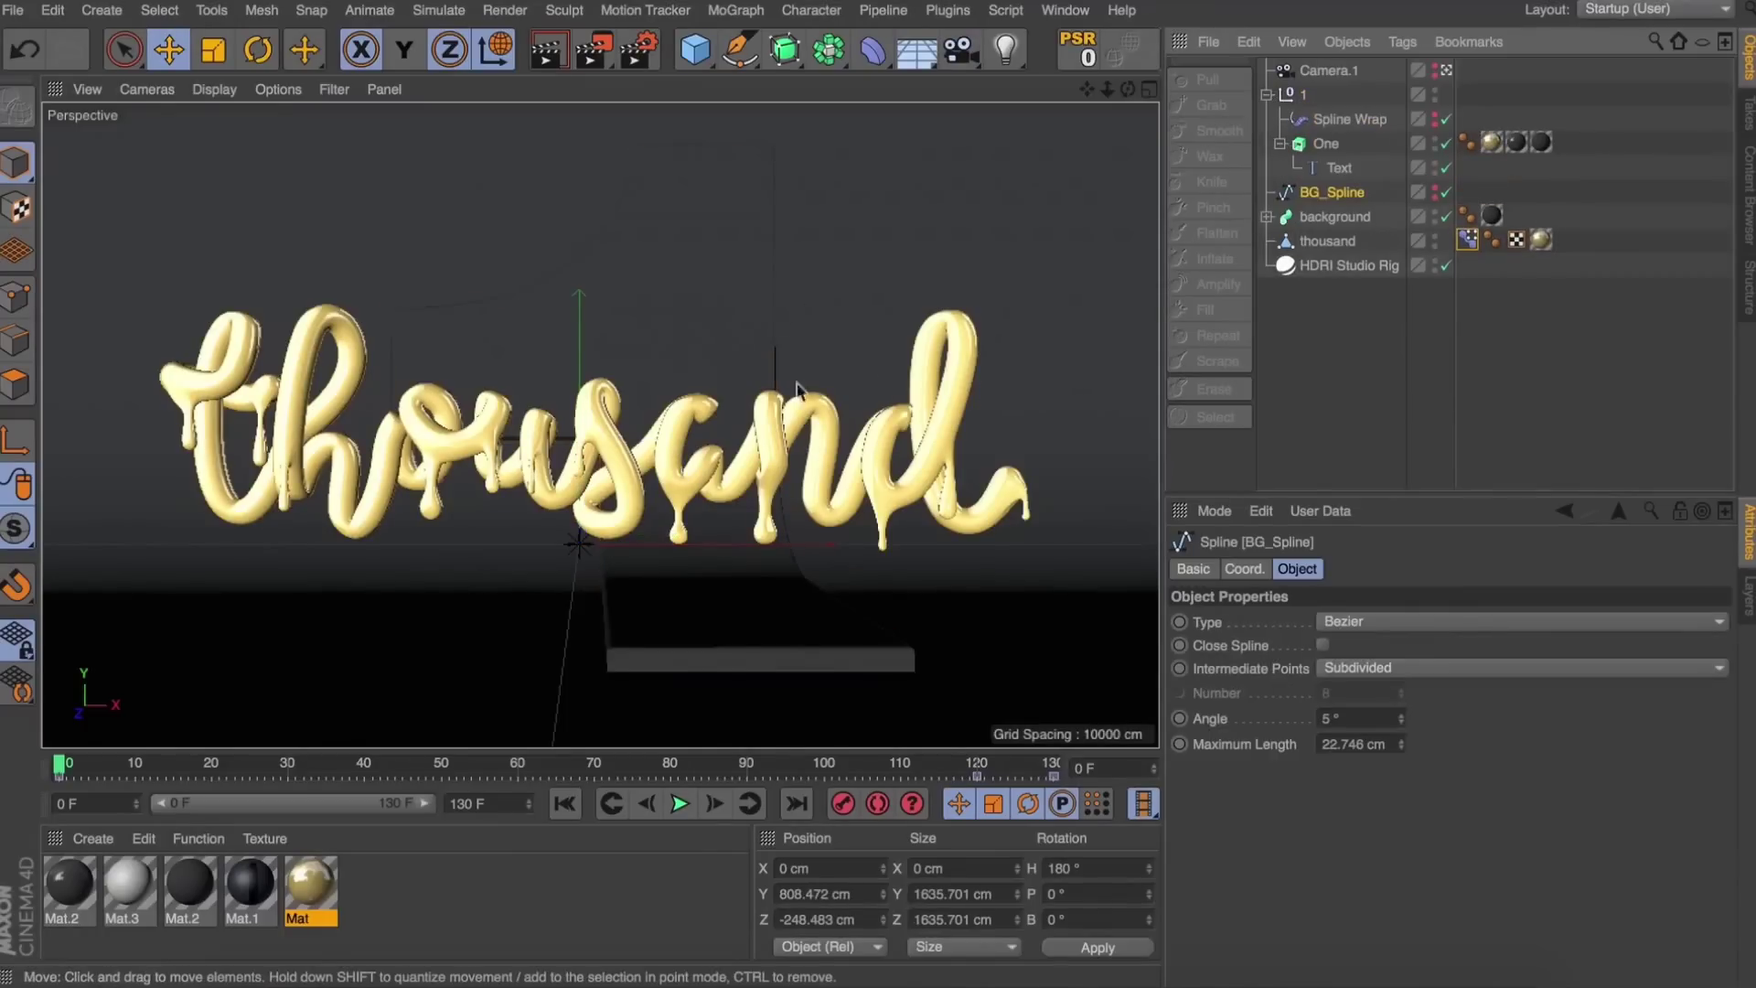
pyautogui.click(1466, 241)
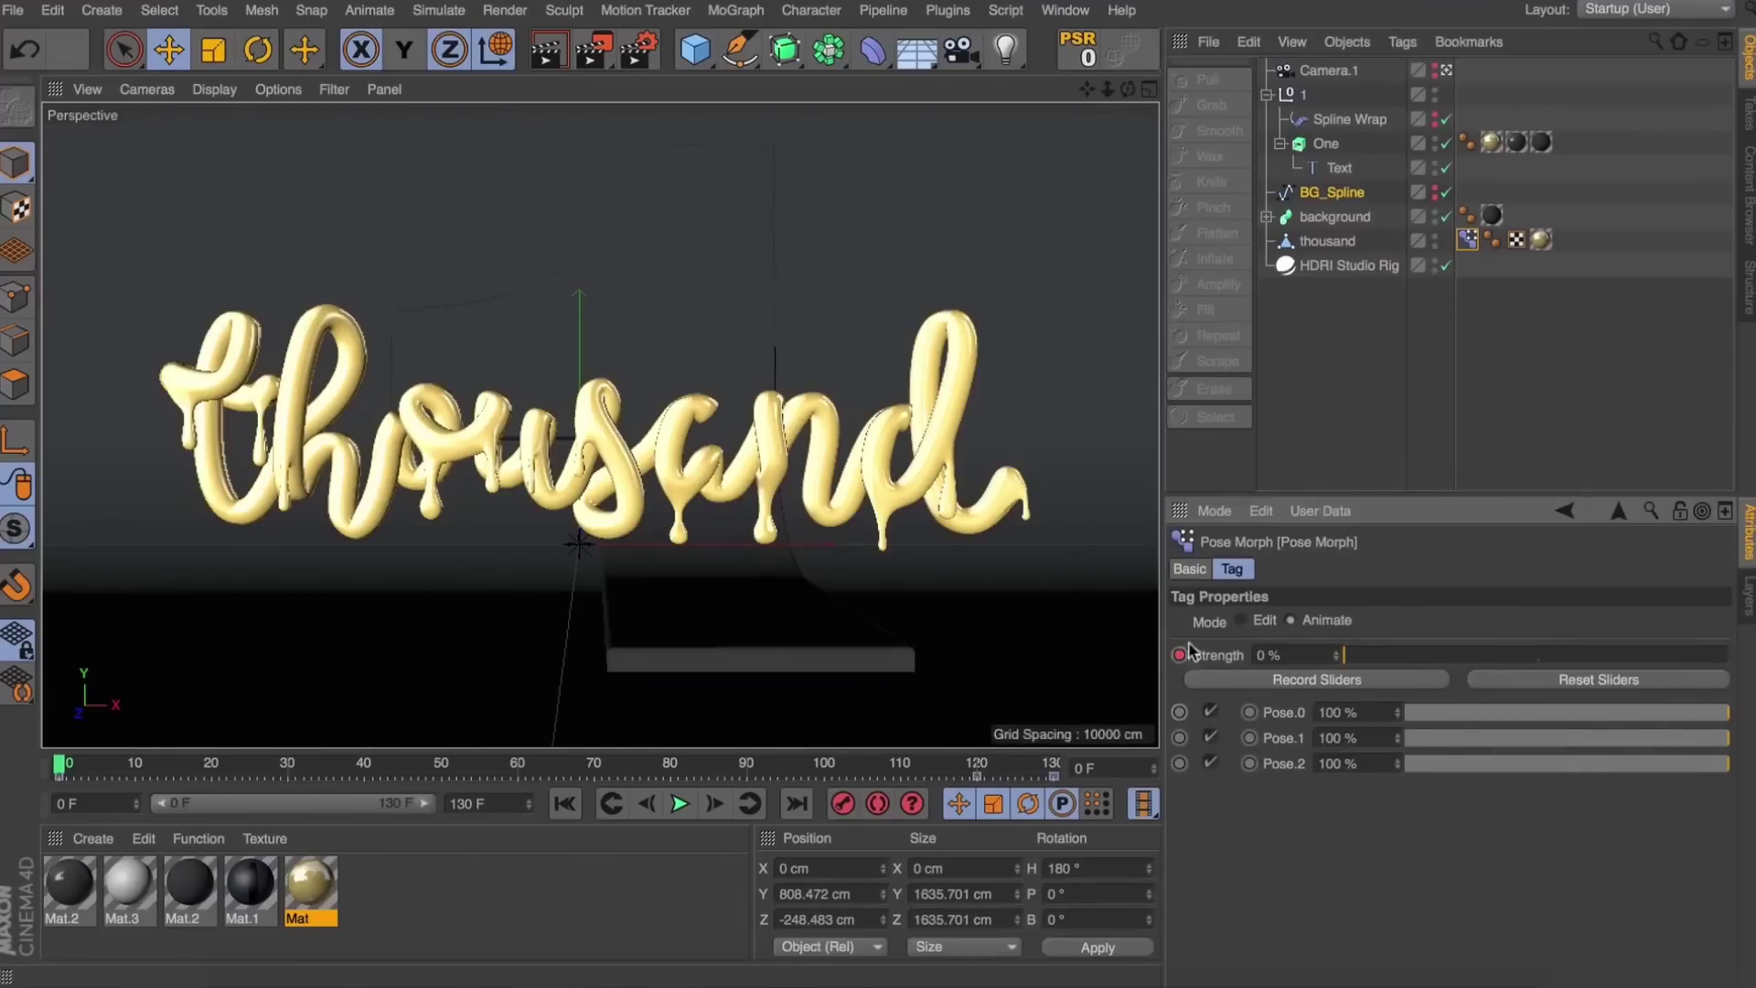